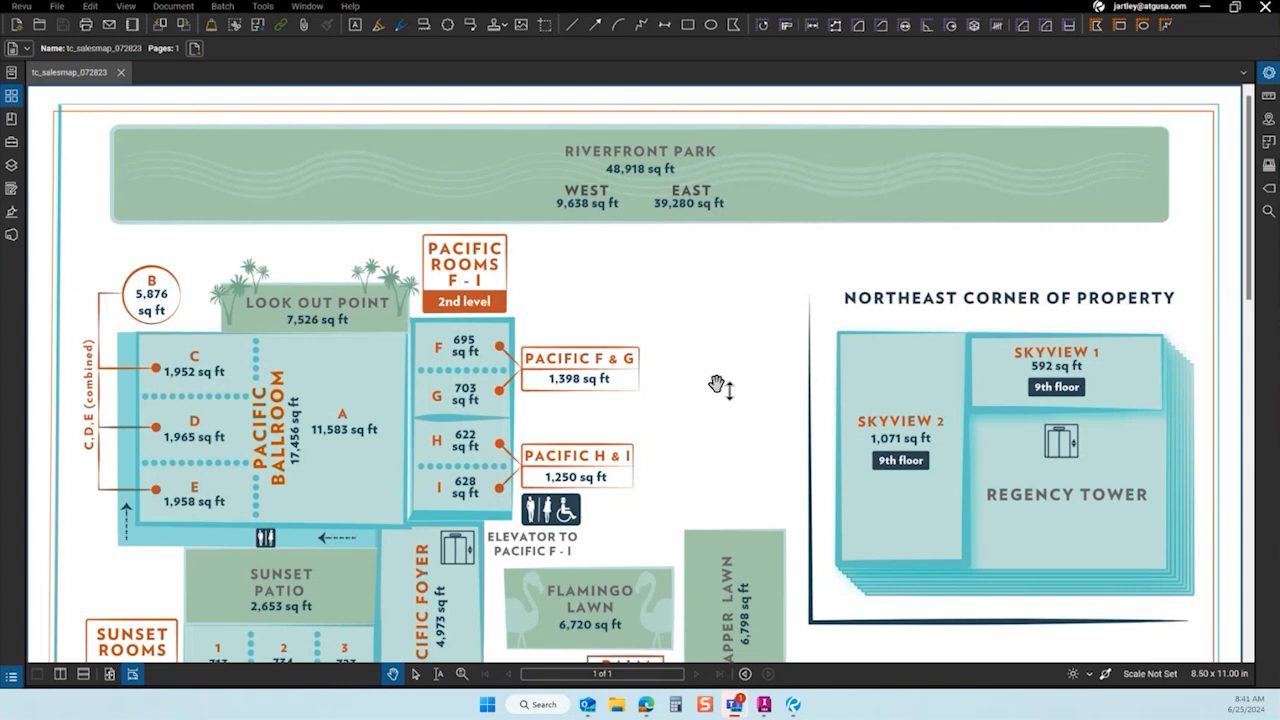
Examine the whole resort map, reading the labelled room areas, the legend and the Golden State Ballroom near the loading dock.
scroll(718, 385, down, 10)
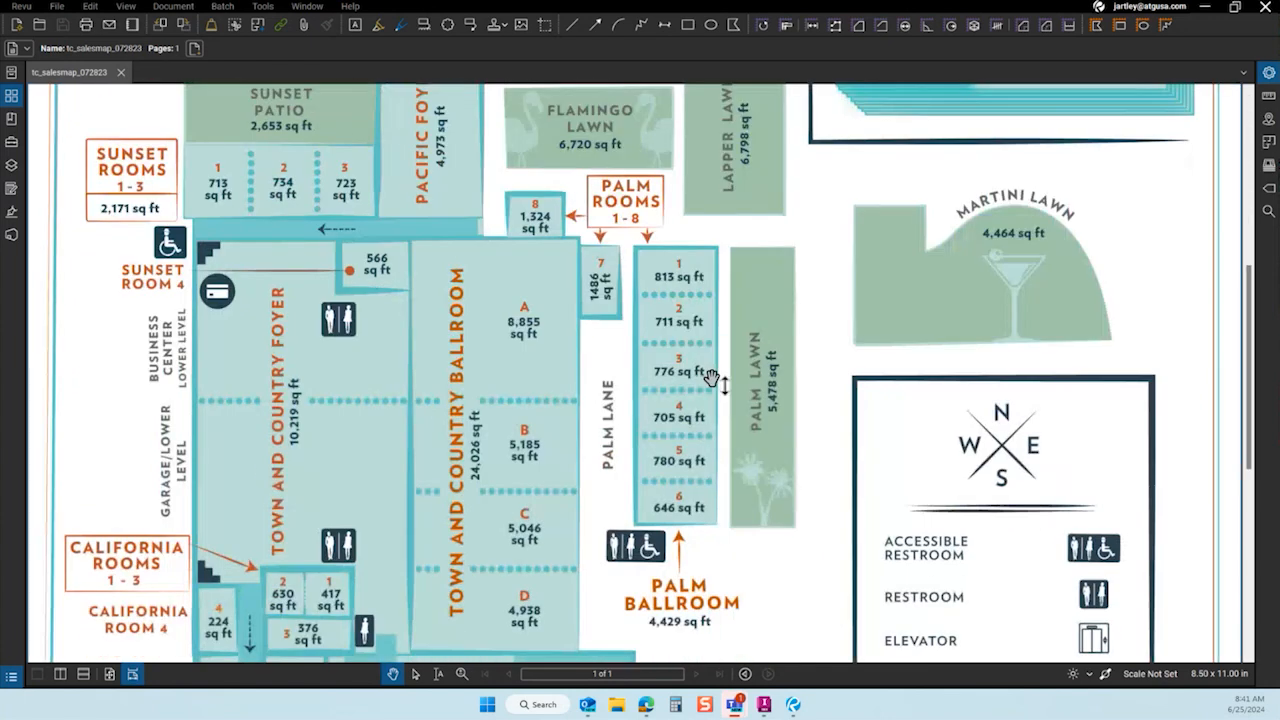
scroll(712, 376, down, 3)
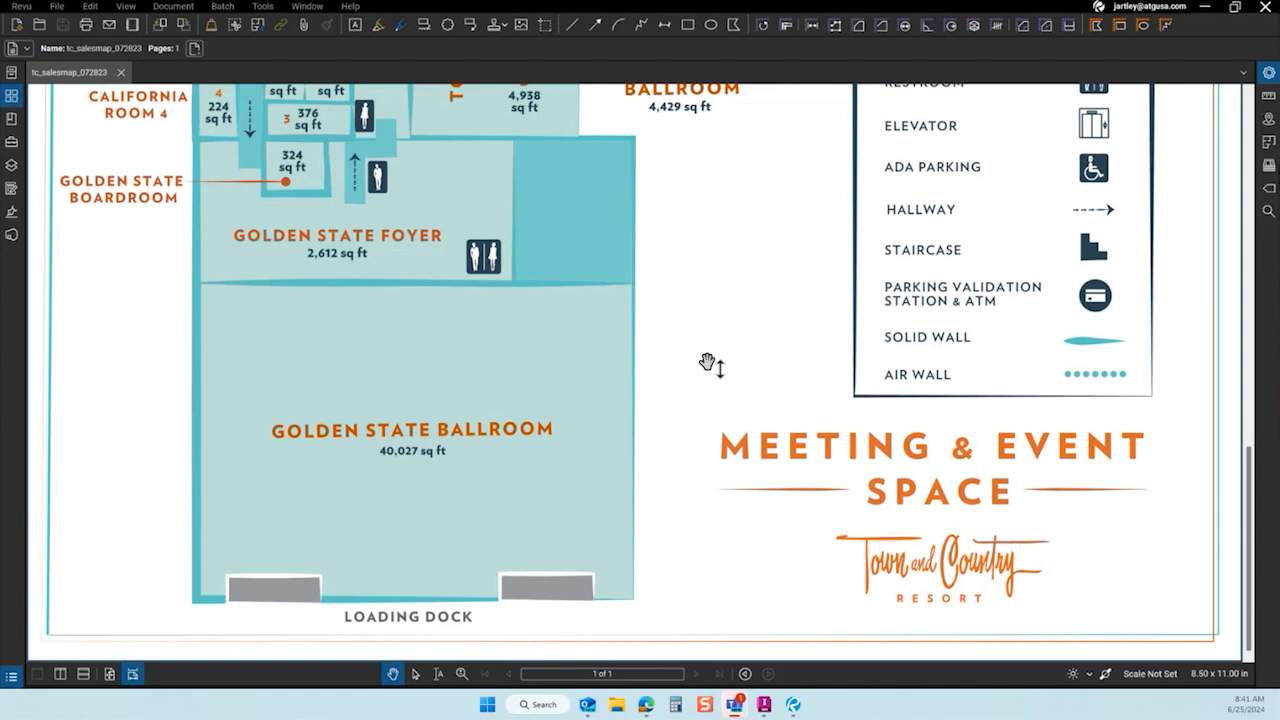
scroll(314, 488, up, 3)
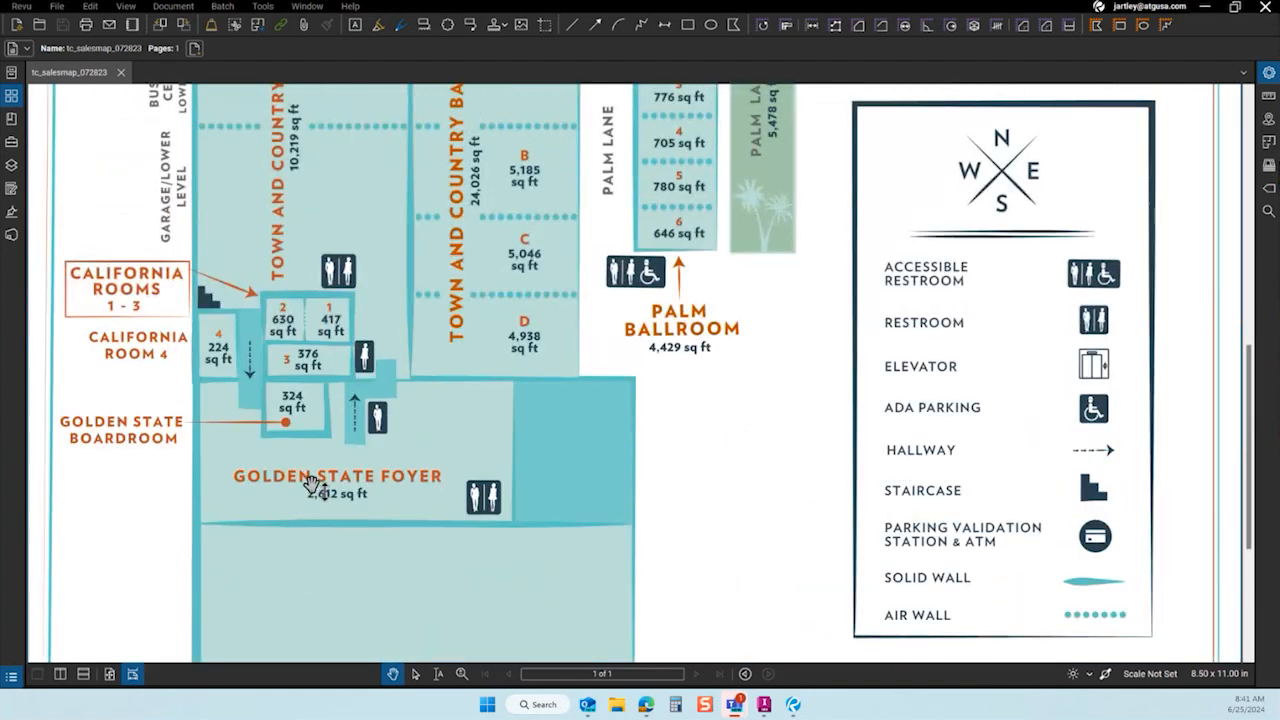
scroll(312, 480, up, 6)
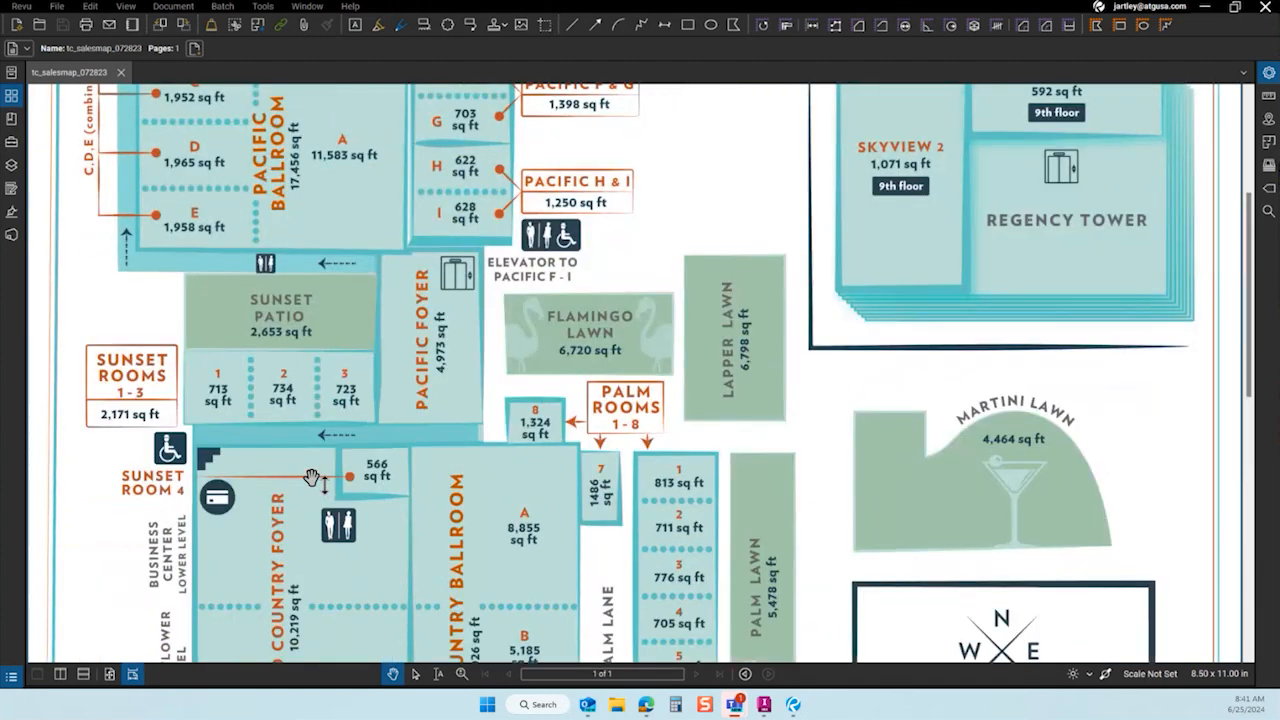
scroll(312, 480, up, 2)
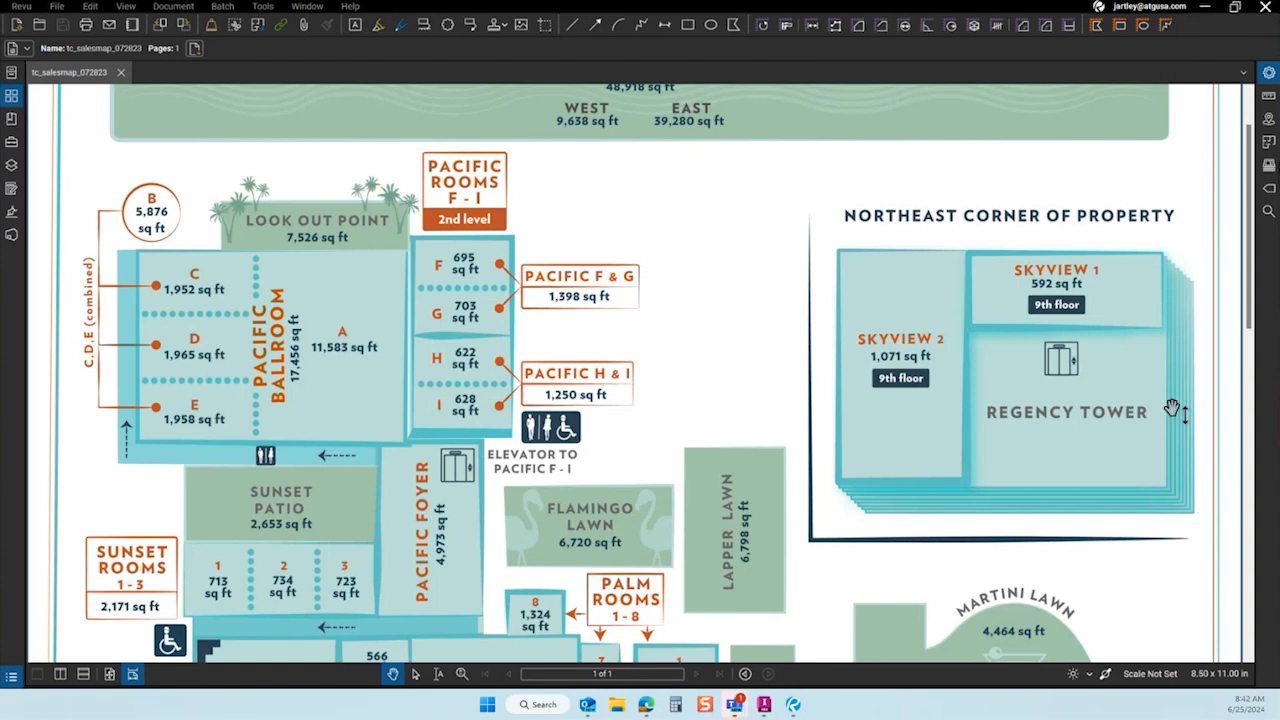
scroll(410, 400, up, 2)
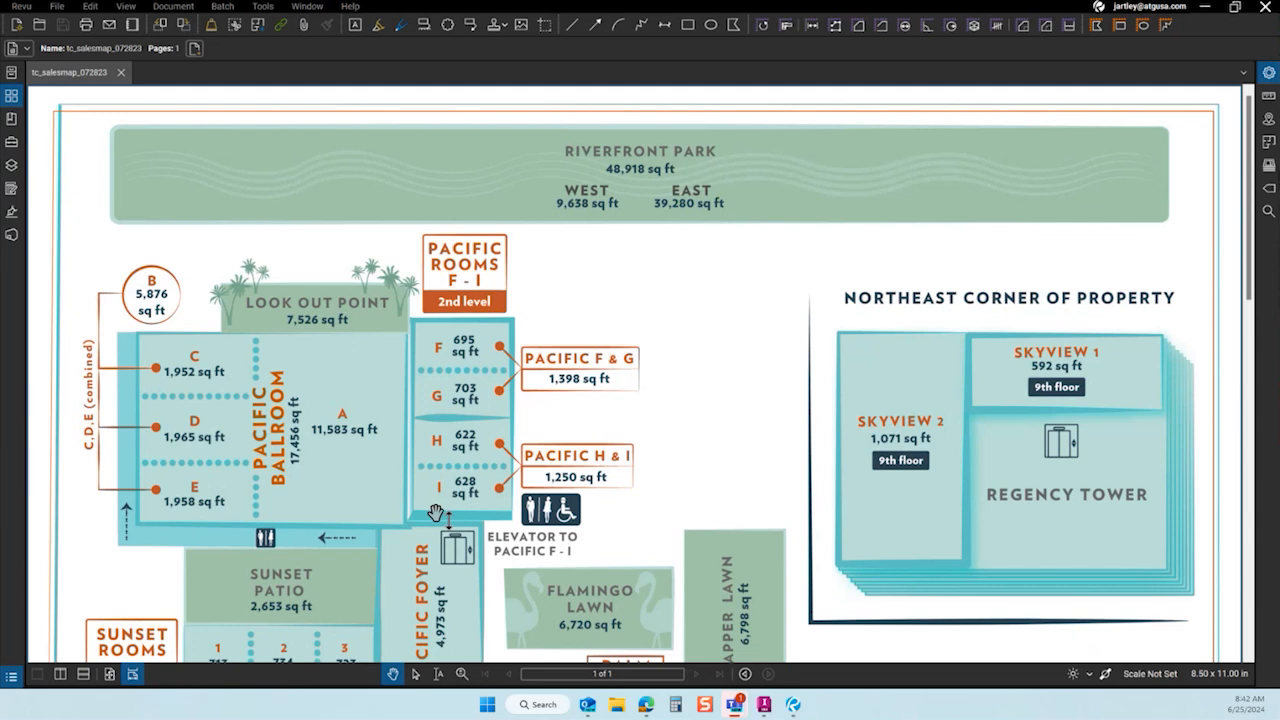
scroll(420, 500, down, 4)
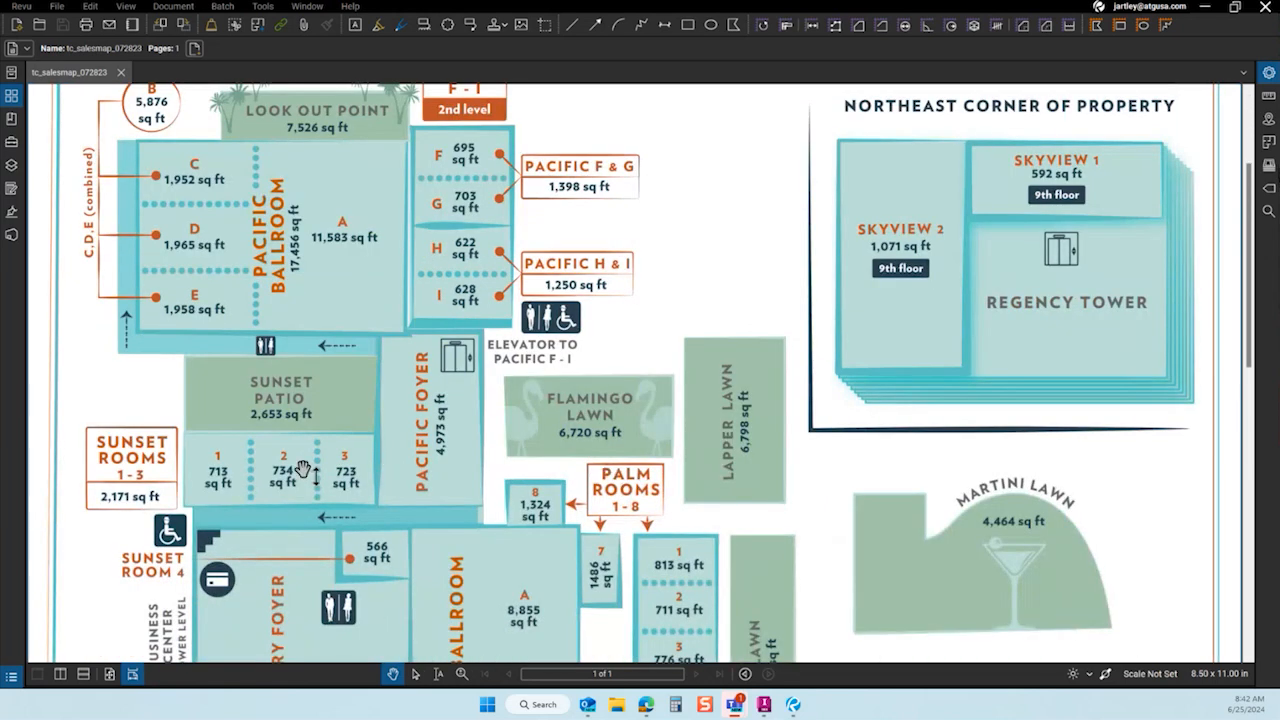
scroll(303, 469, down, 8)
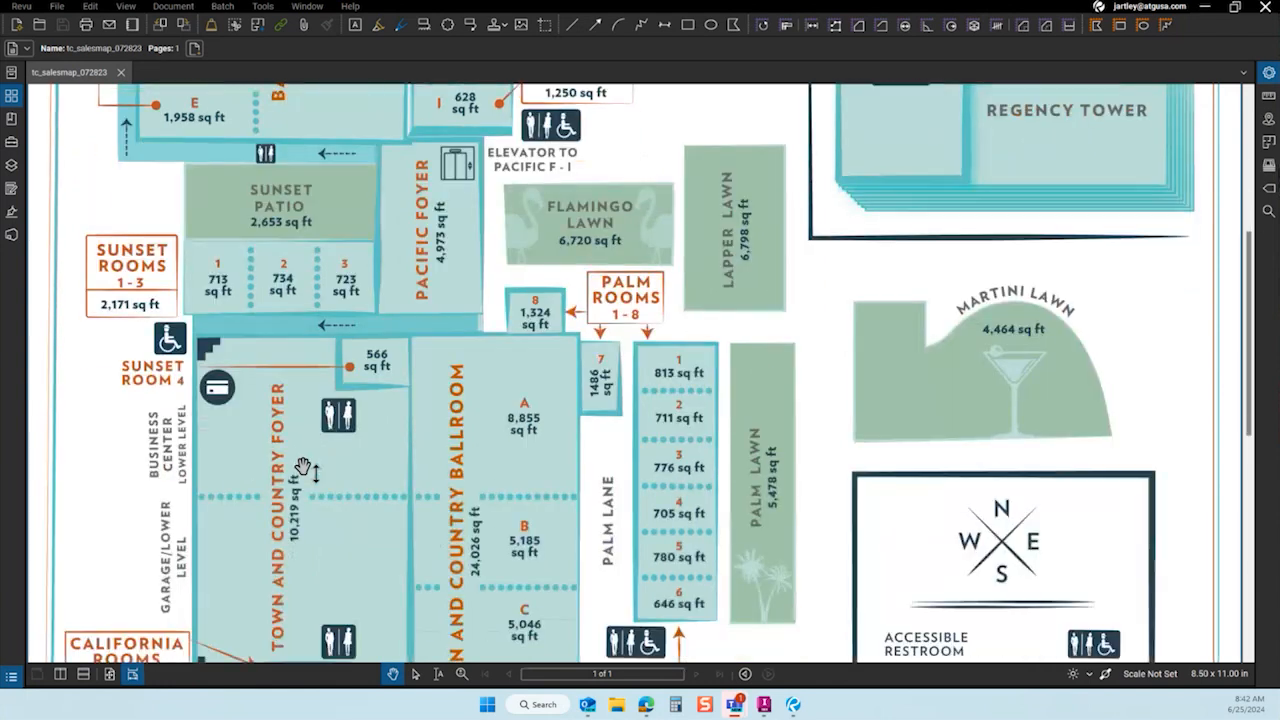
scroll(303, 469, down, 5)
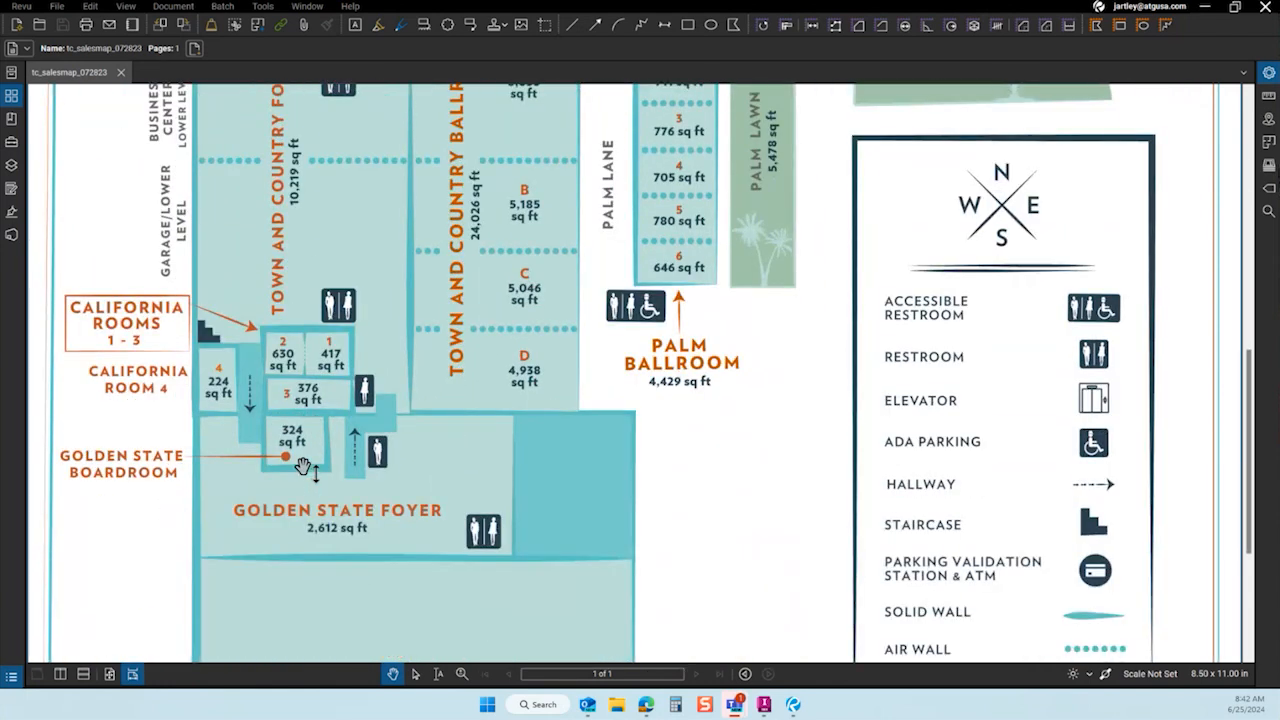
scroll(303, 469, down, 1)
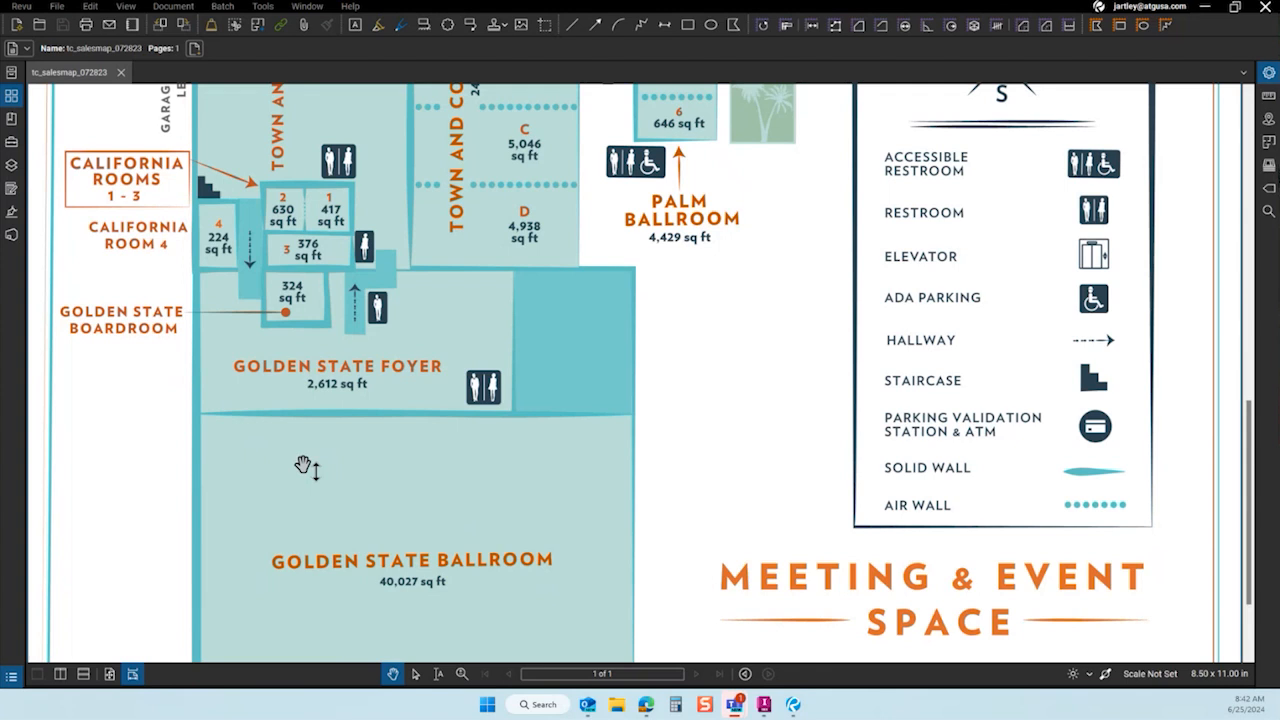
scroll(303, 469, down, 2)
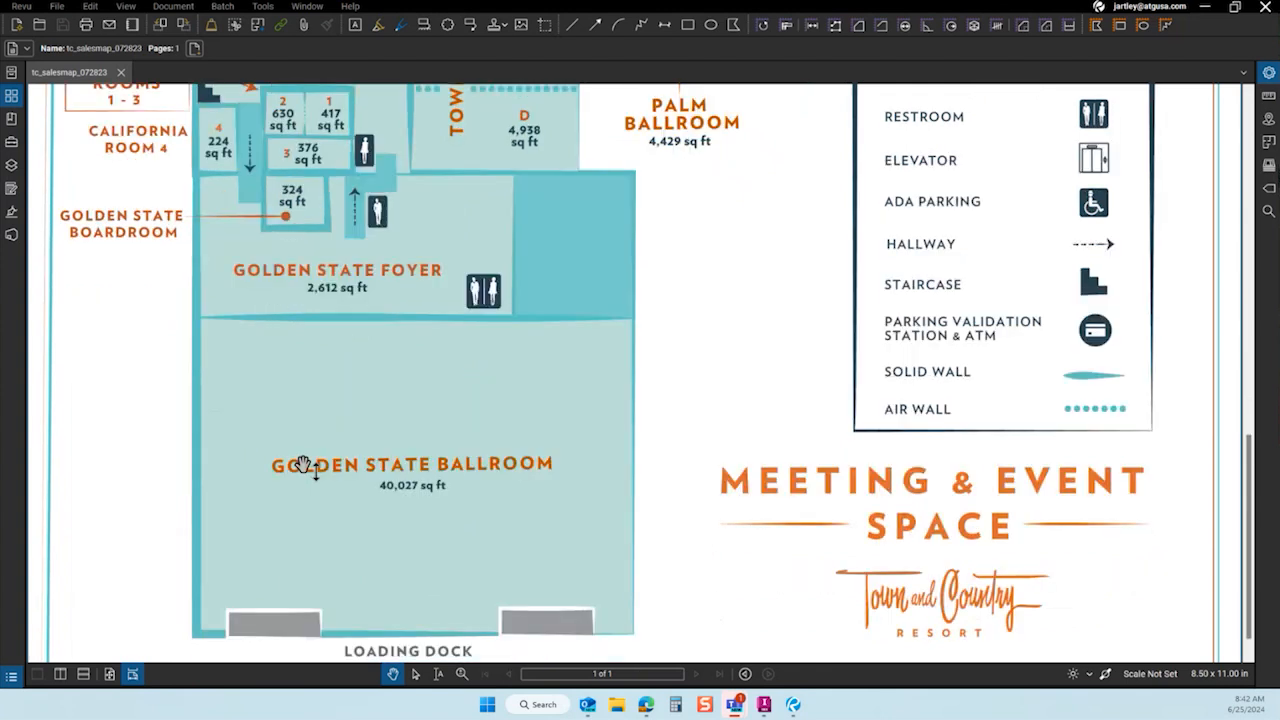
scroll(303, 467, down, 1)
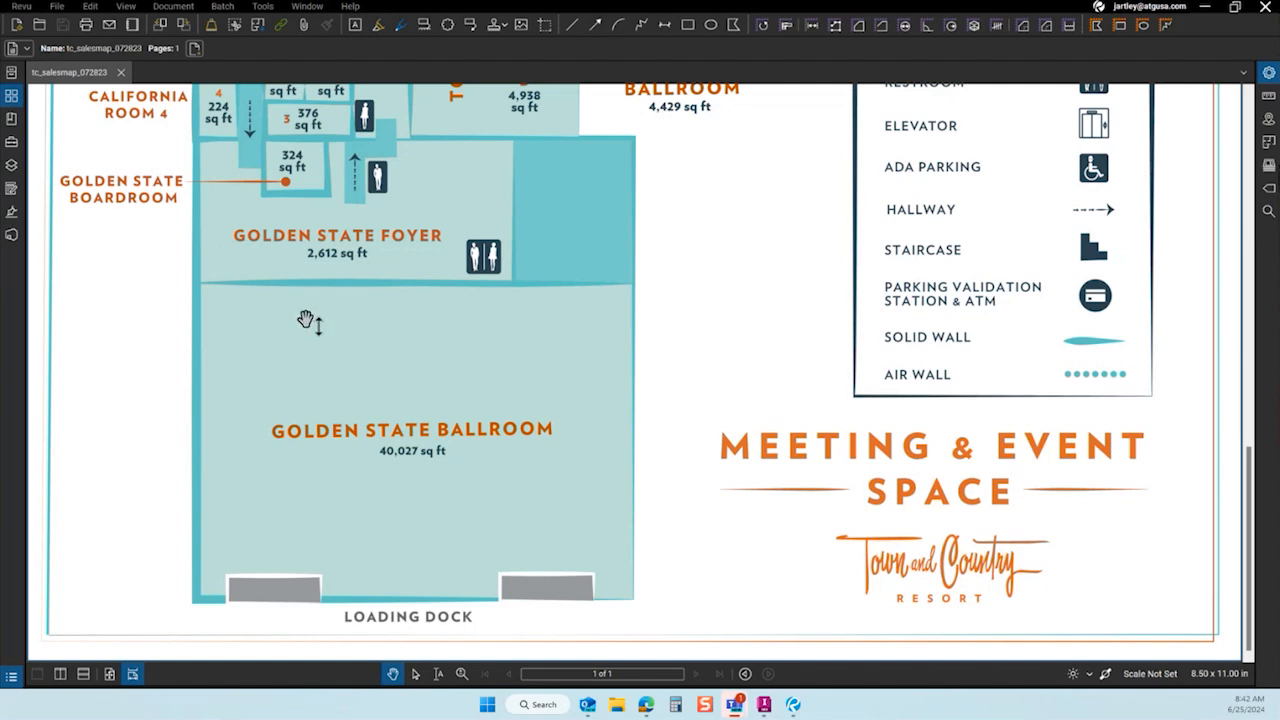
Apply the preset scale 1" = 100' to the current page.
click(1150, 673)
click(624, 336)
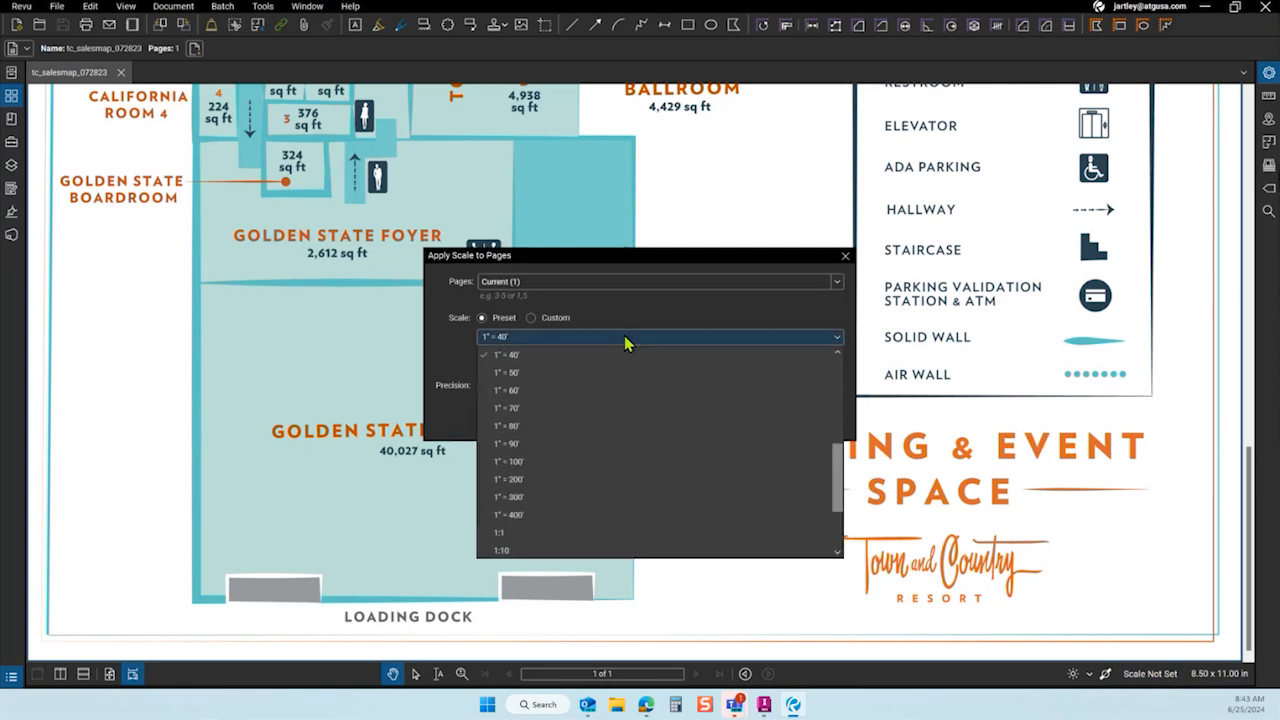
click(553, 462)
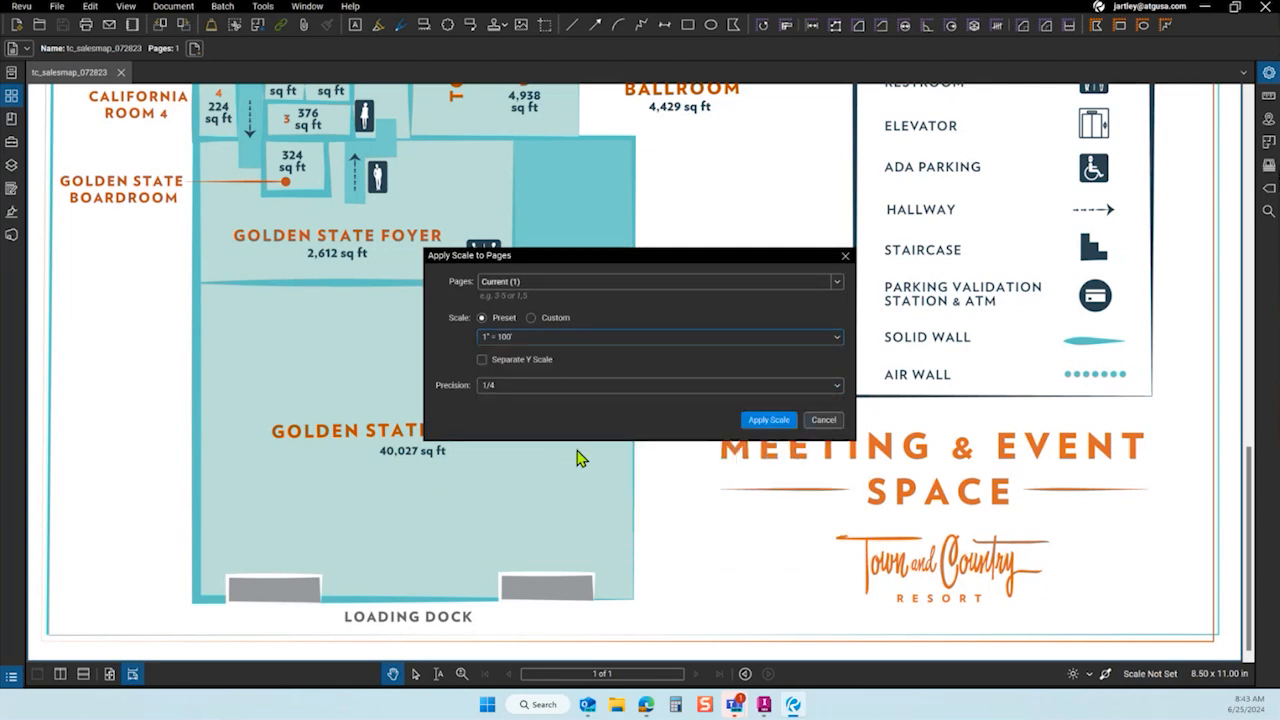
click(769, 420)
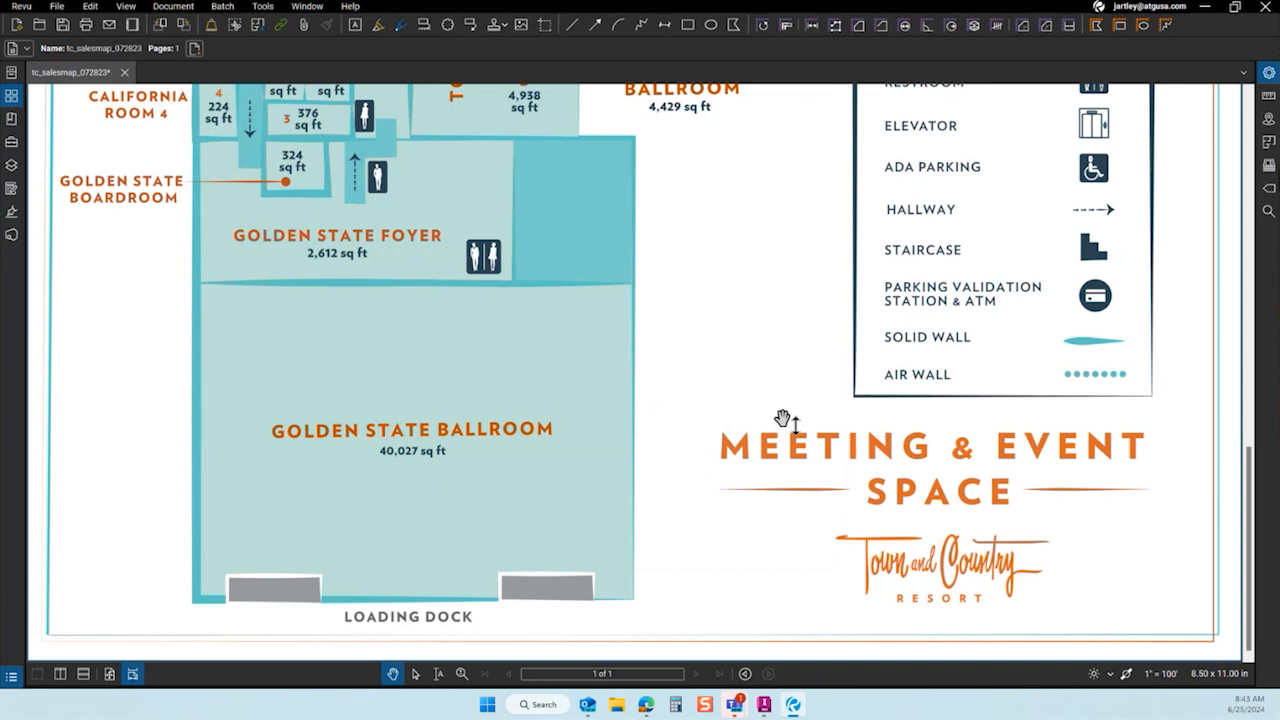
click(857, 27)
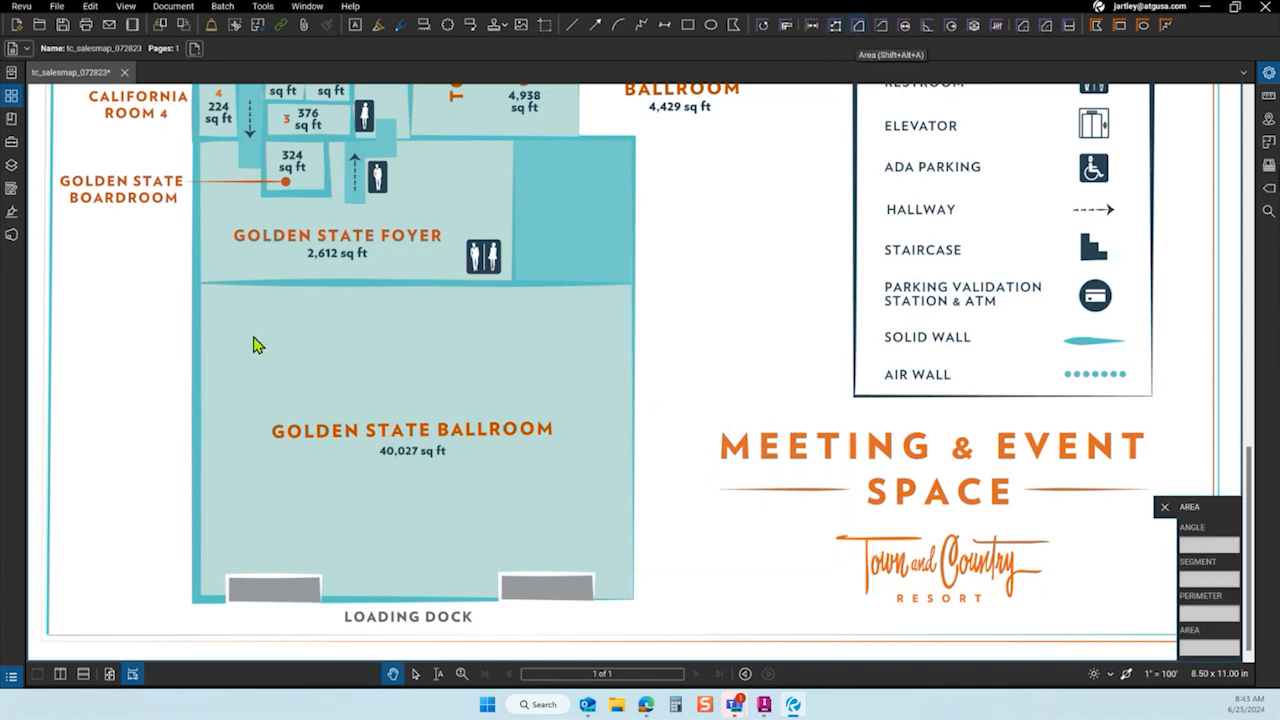
click(199, 282)
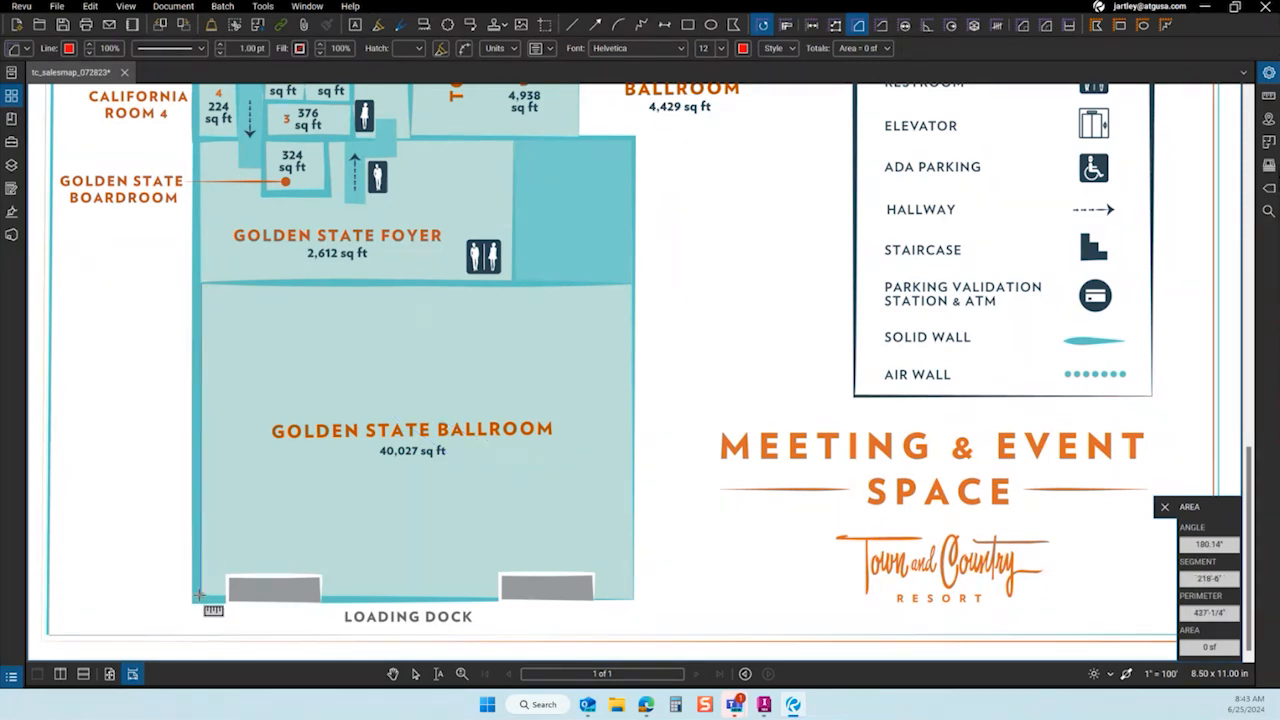
key(Escape)
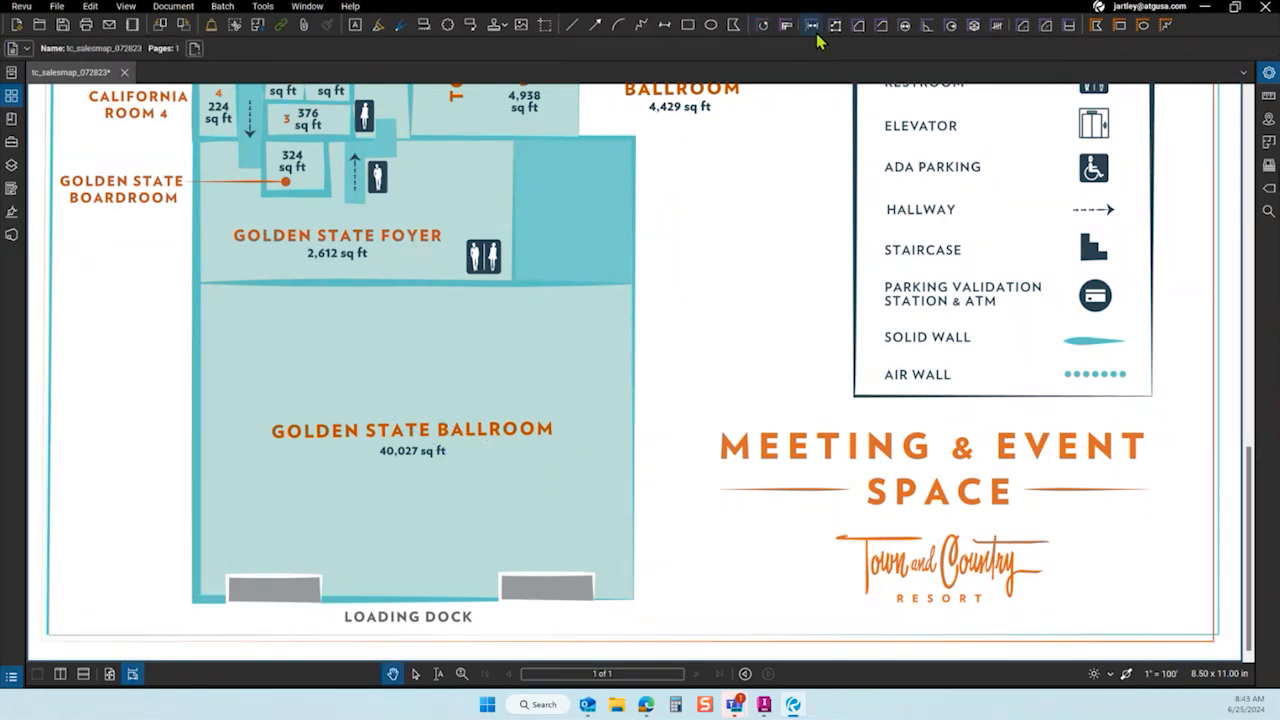
Draw a rectangular area measurement over the Golden State Ballroom, from its northwest corner to its southeast corner.
click(858, 25)
click(200, 284)
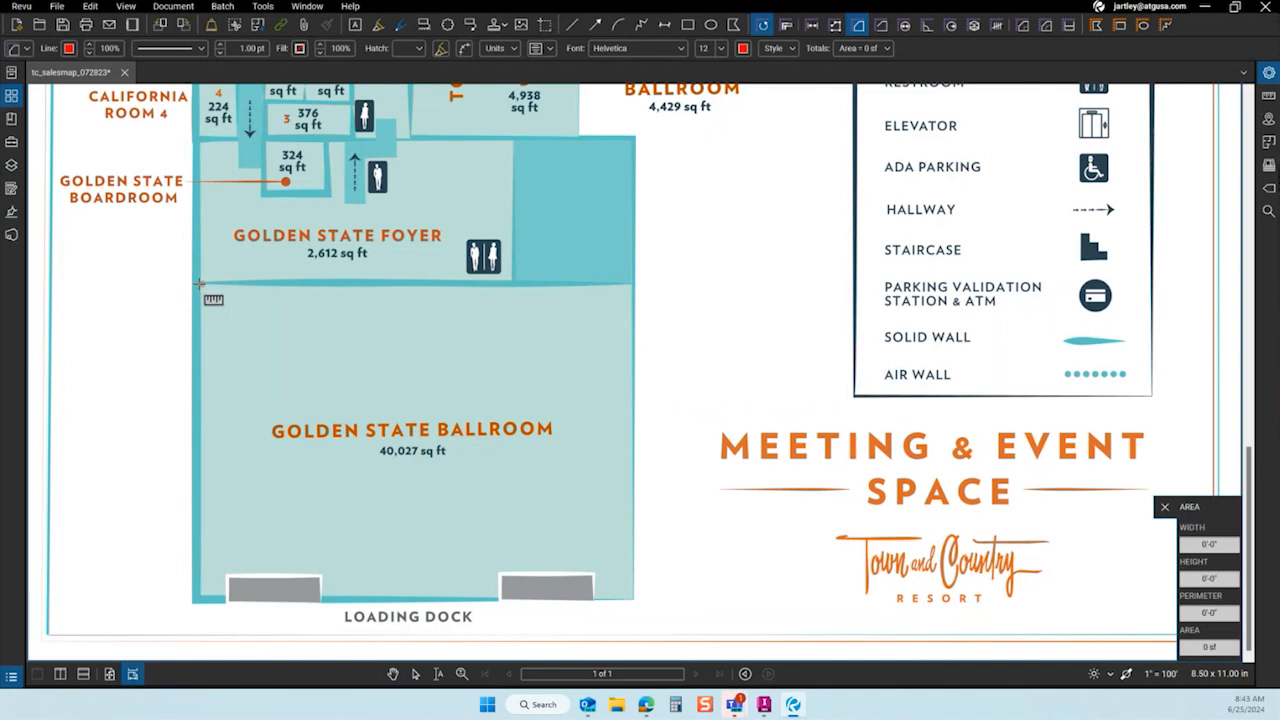
click(631, 598)
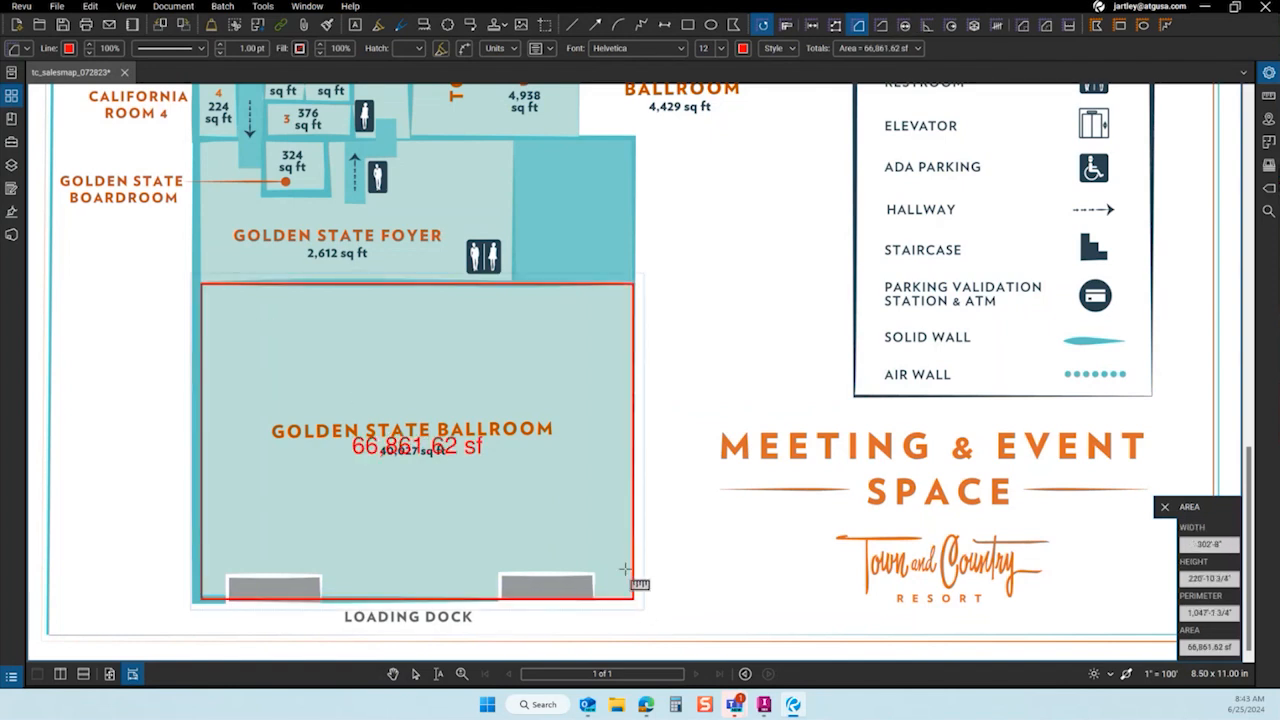
key(Escape)
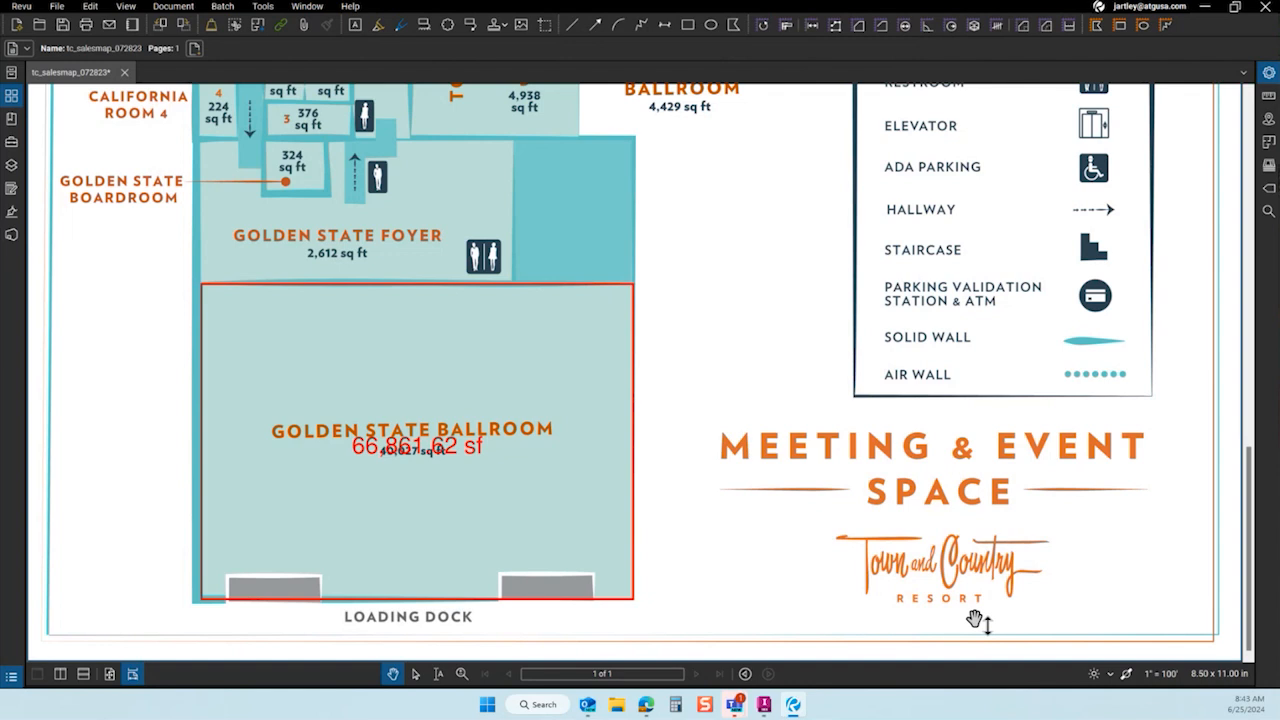
Change the current page's scale to the preset 1" = 80'.
click(1172, 676)
click(607, 340)
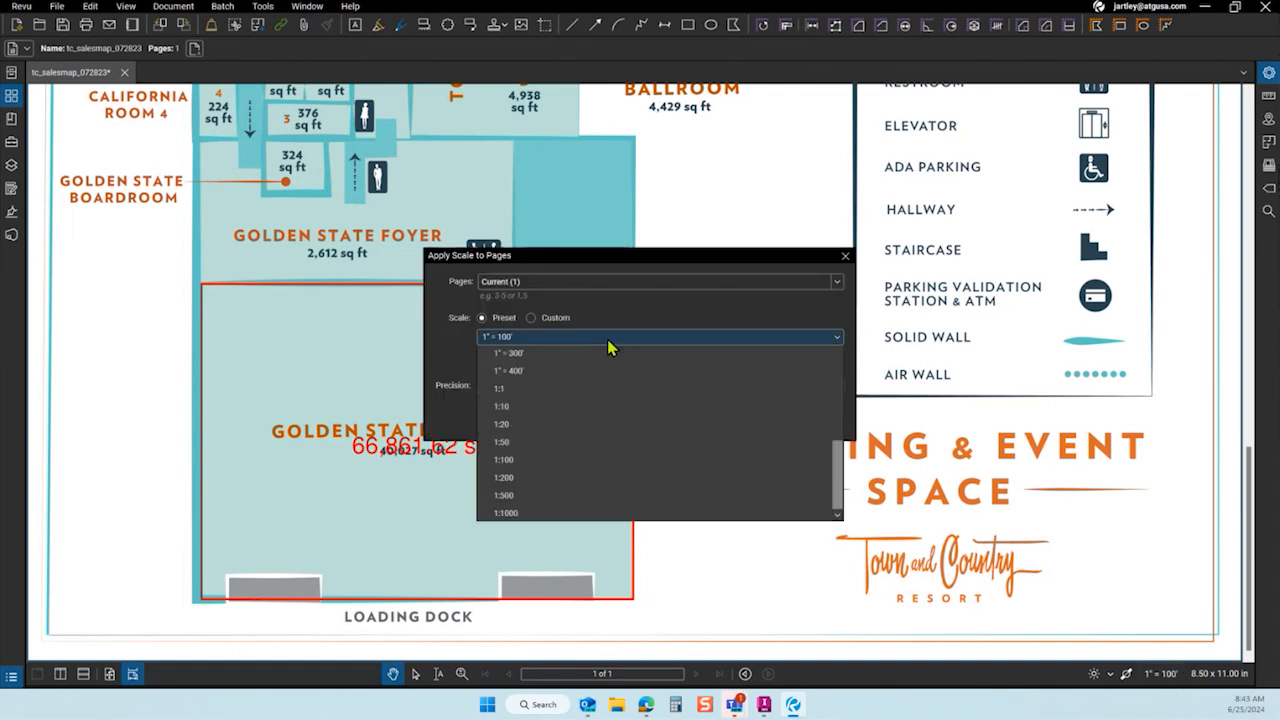
scroll(588, 515, up, 2)
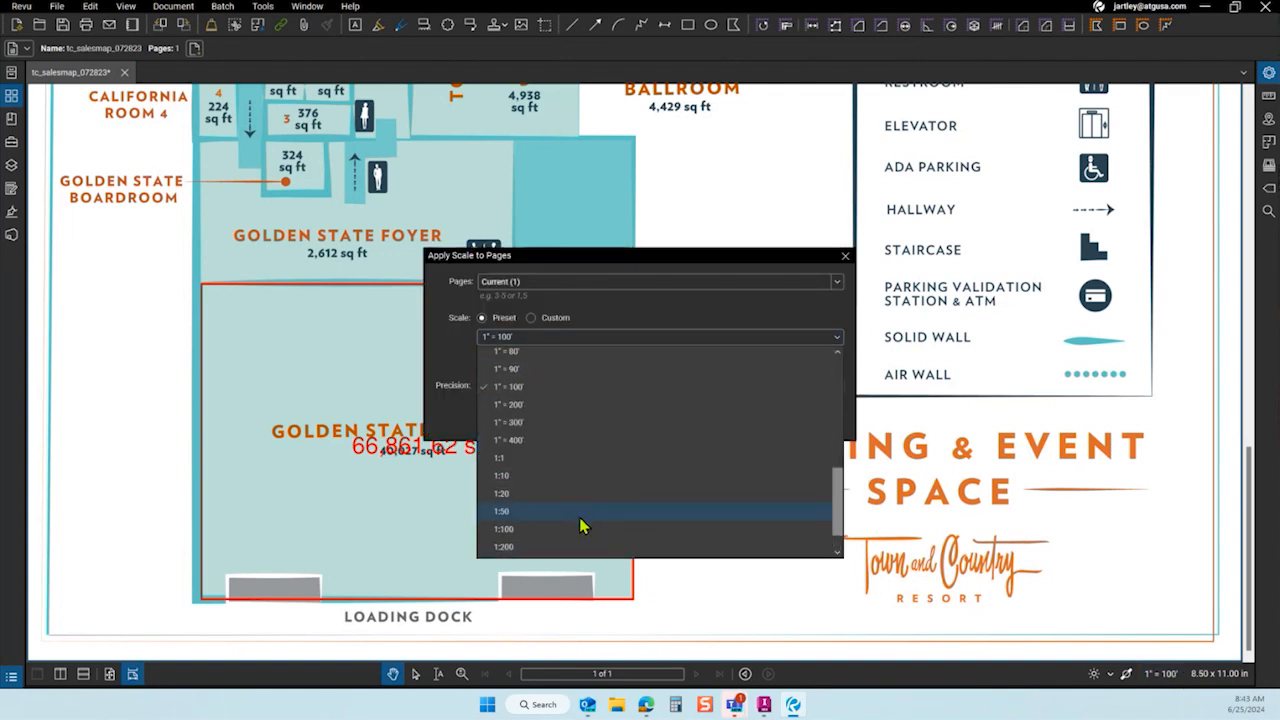
click(560, 384)
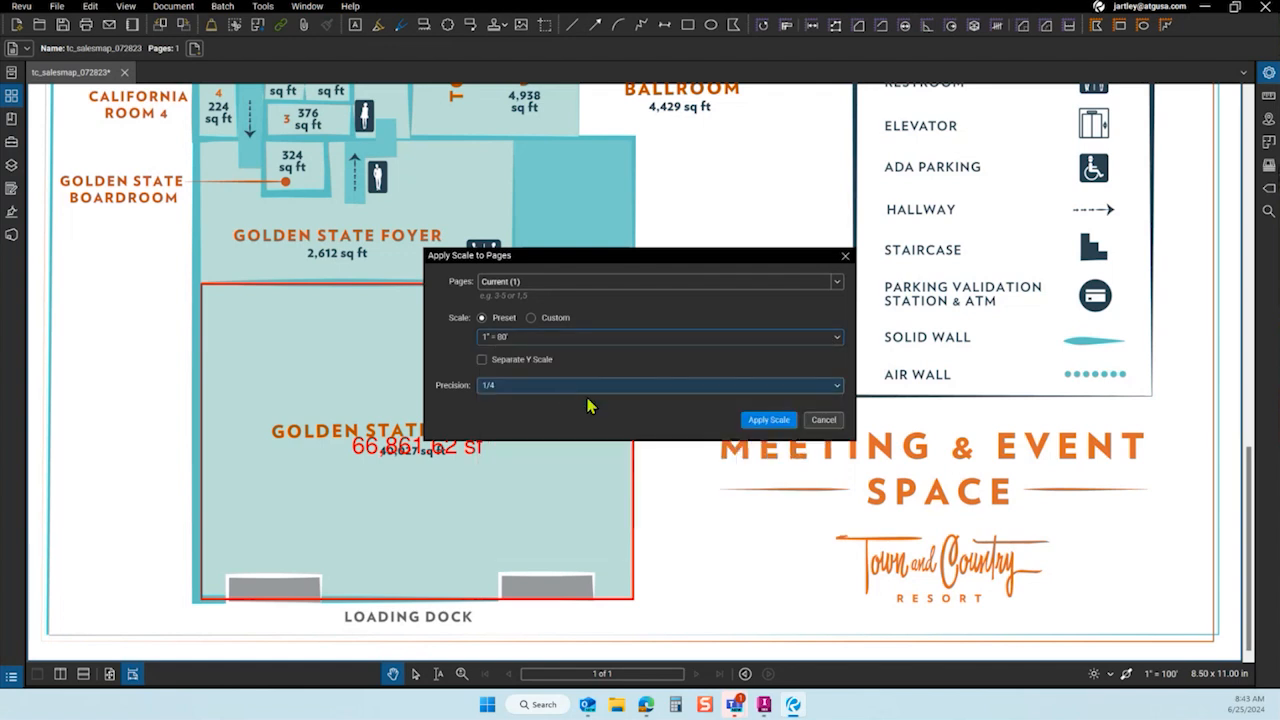
click(768, 428)
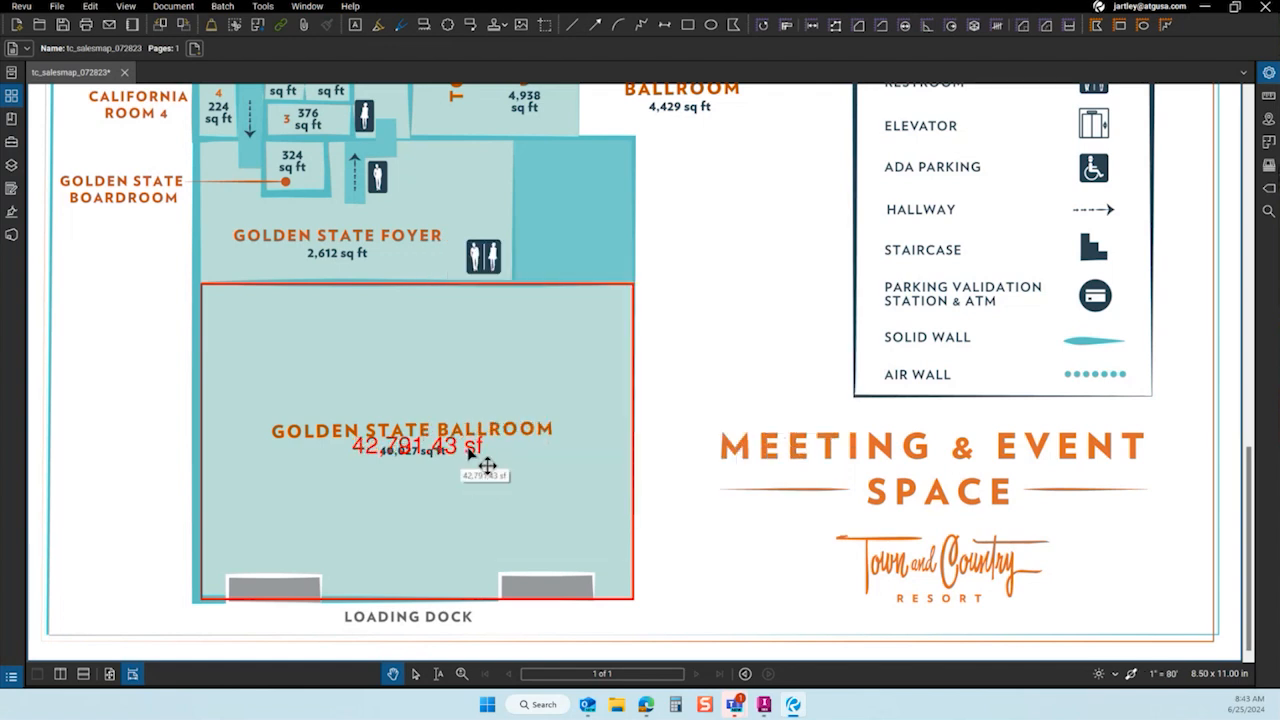
Try the preset scale 1" = 70' on the current page.
click(1160, 673)
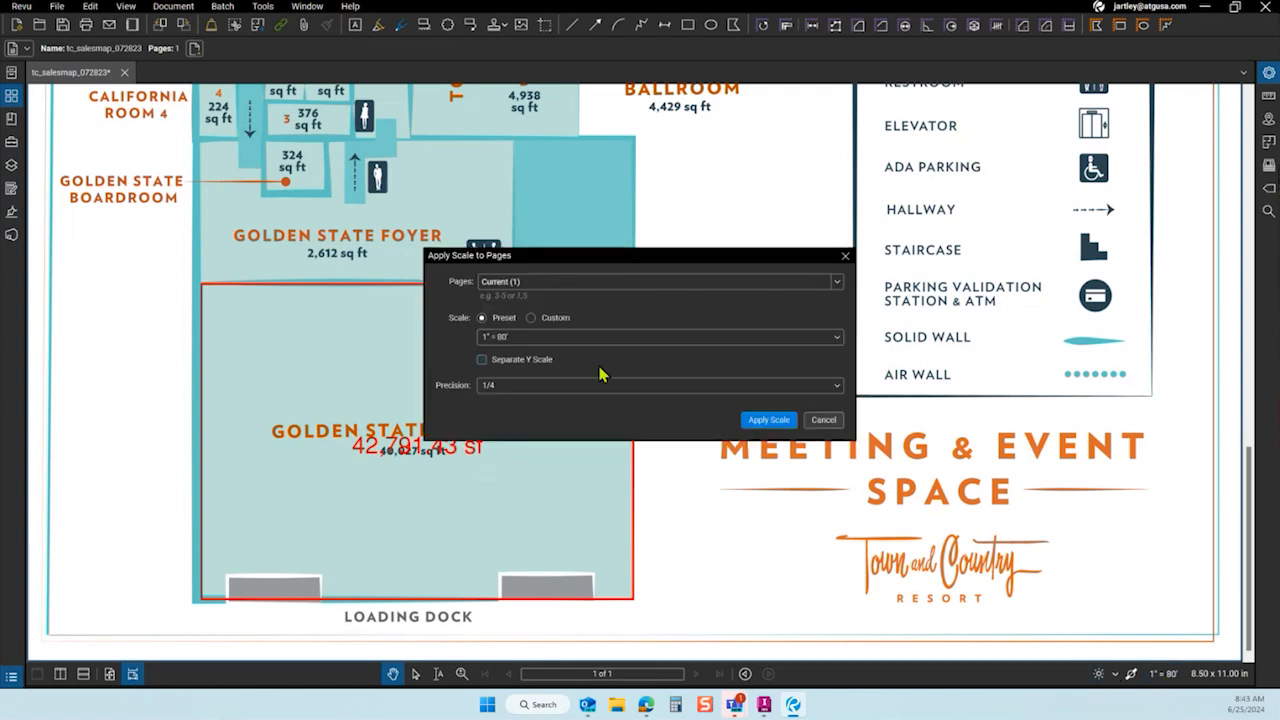
click(593, 339)
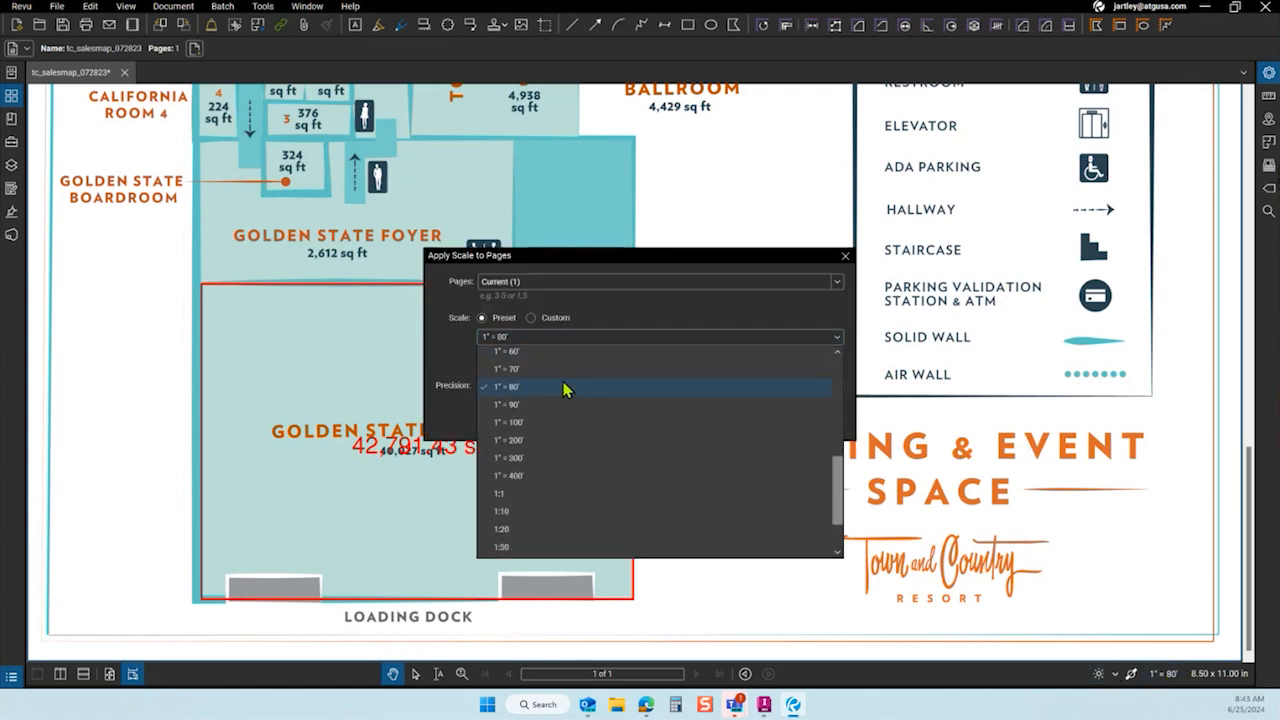
click(560, 372)
click(768, 420)
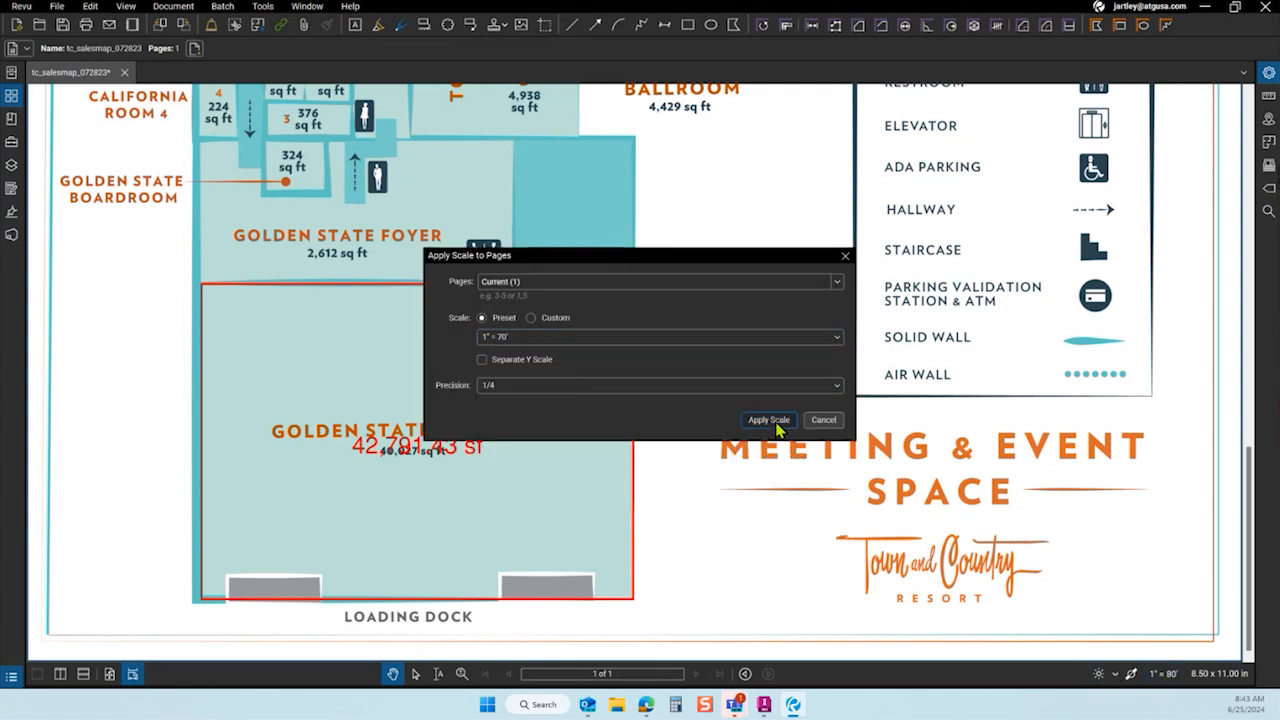
Return the current page's scale to the preset 1" = 80'.
click(1165, 676)
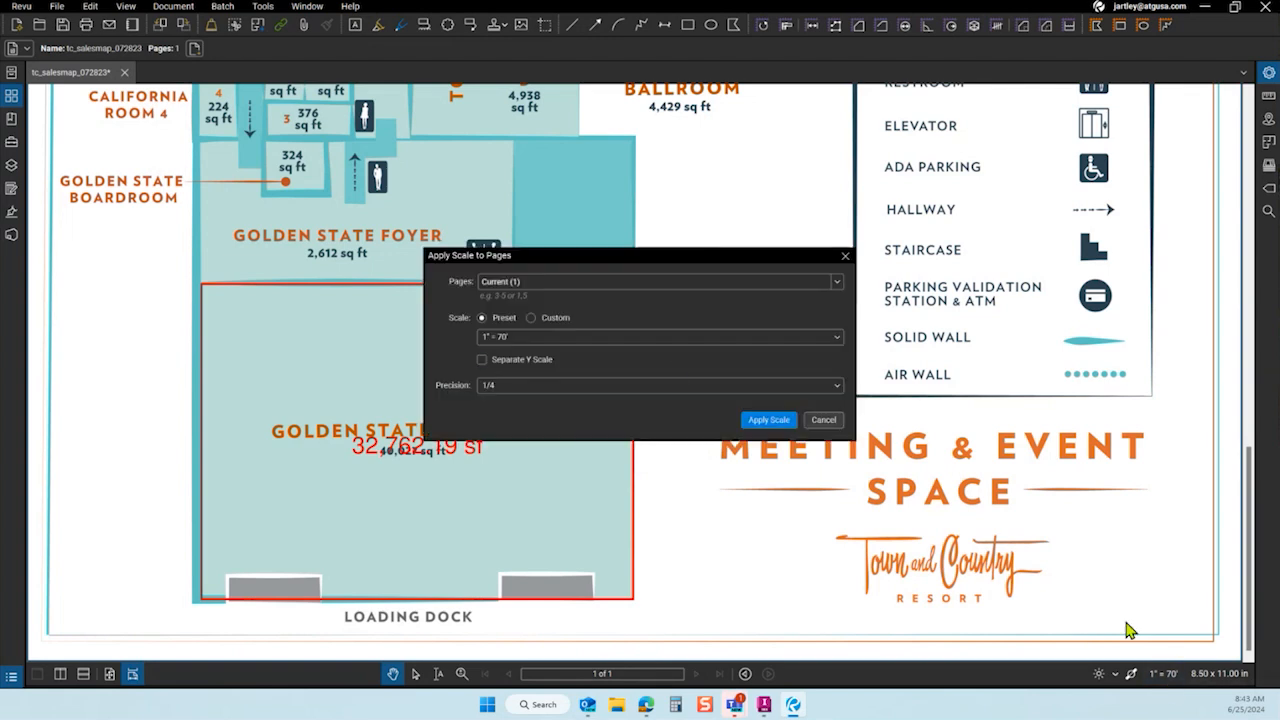
click(642, 340)
click(570, 374)
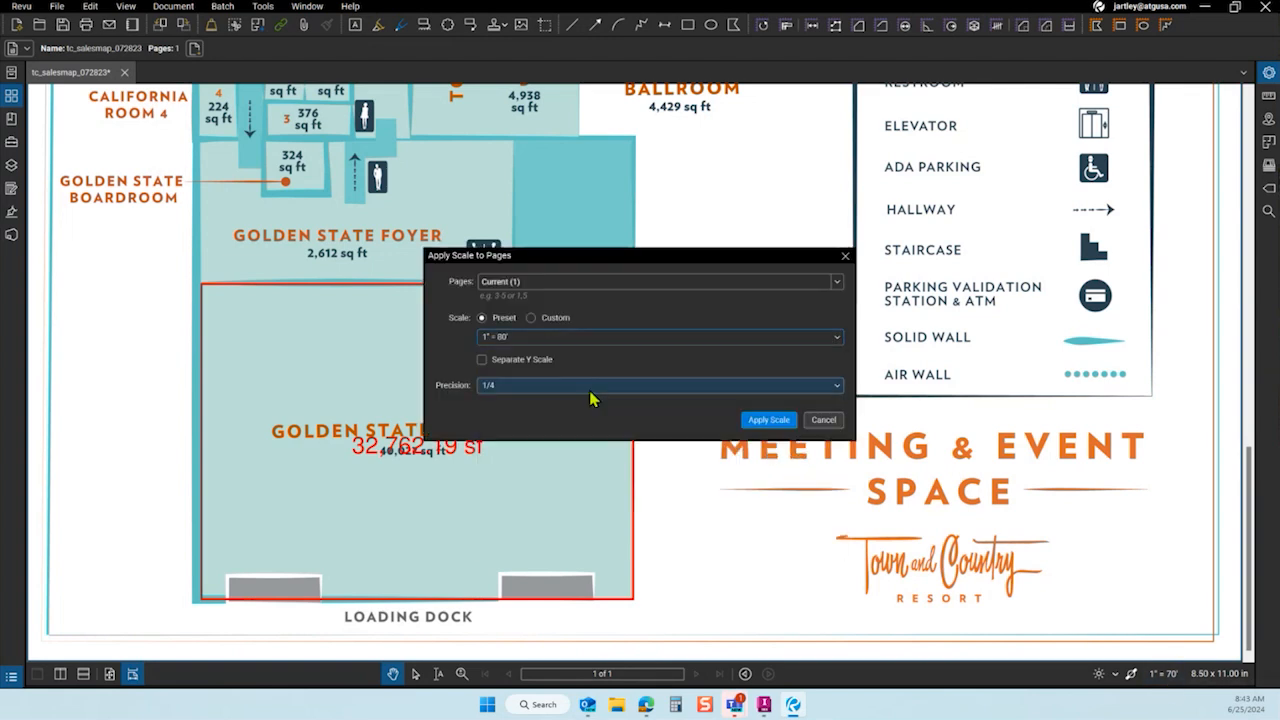
click(768, 420)
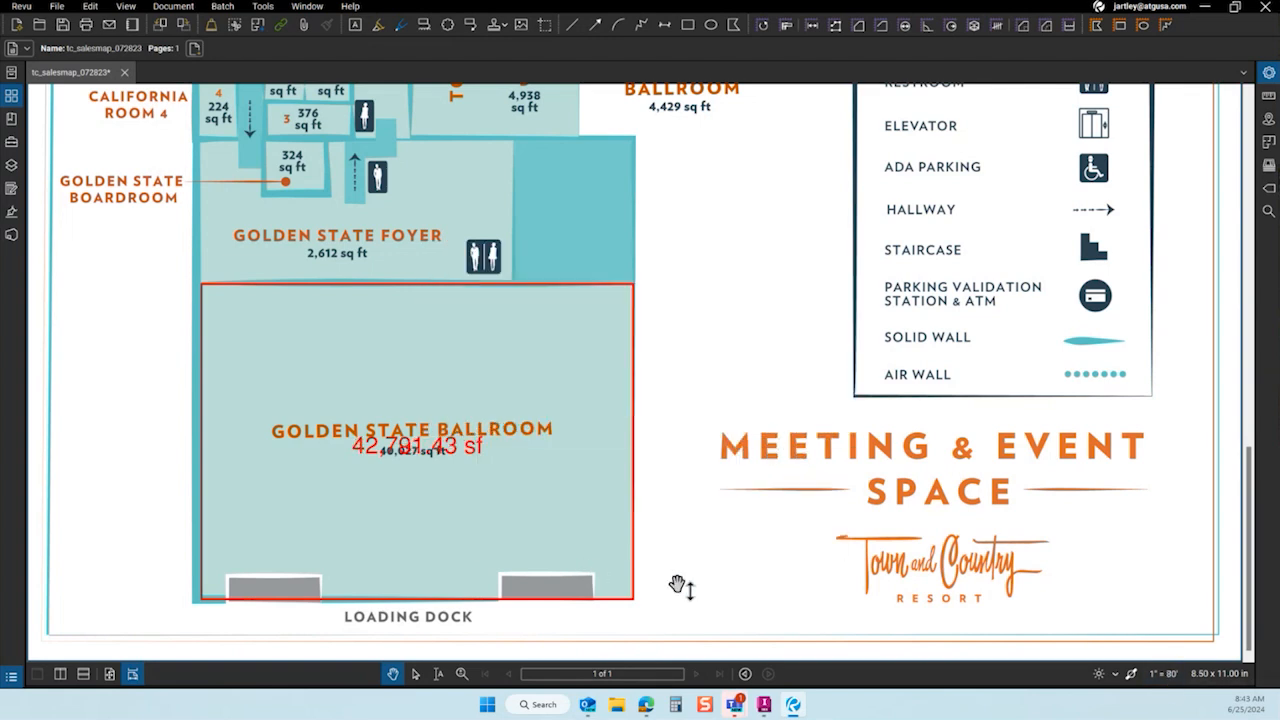
scroll(657, 482, up, 3)
scroll(657, 482, up, 5)
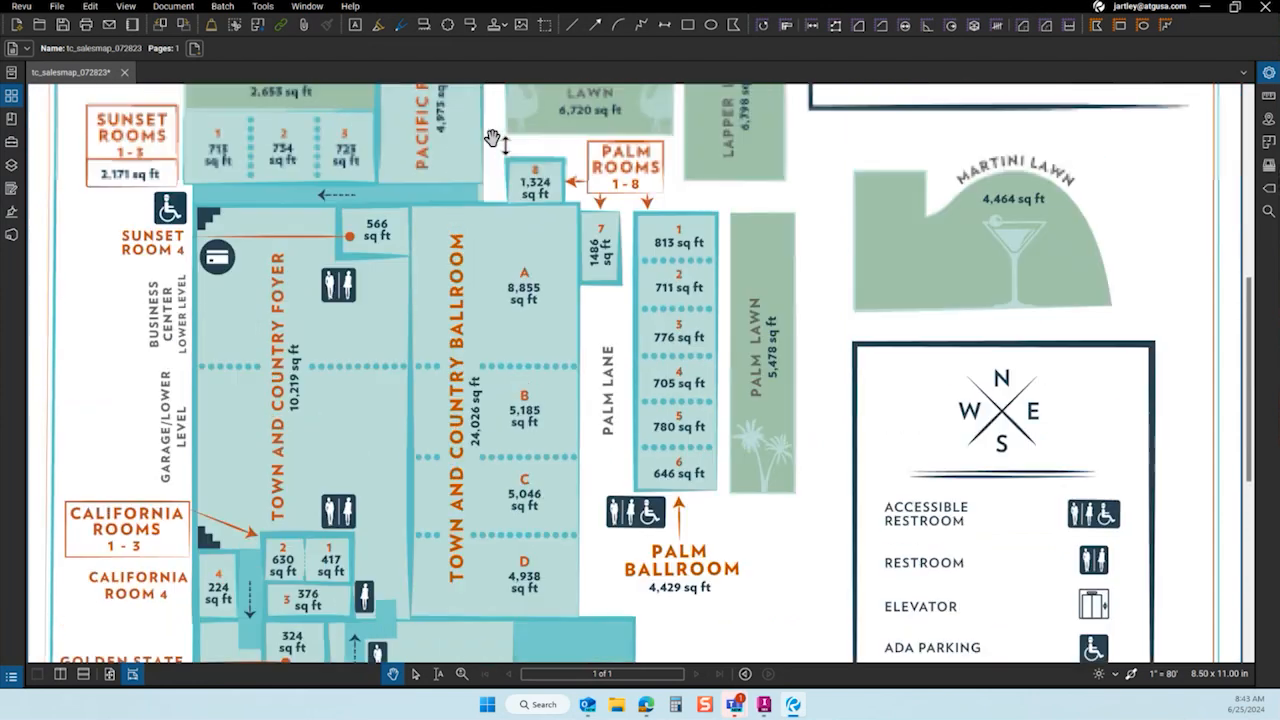
click(858, 24)
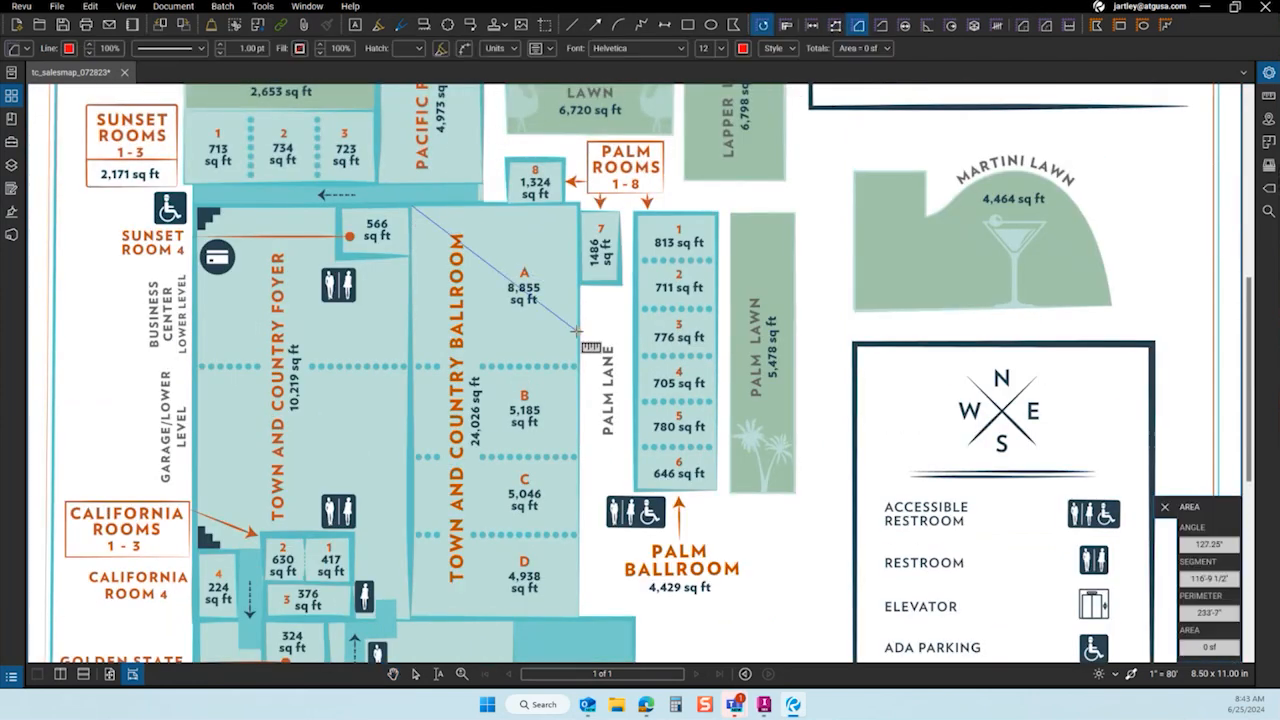
key(Escape)
click(858, 24)
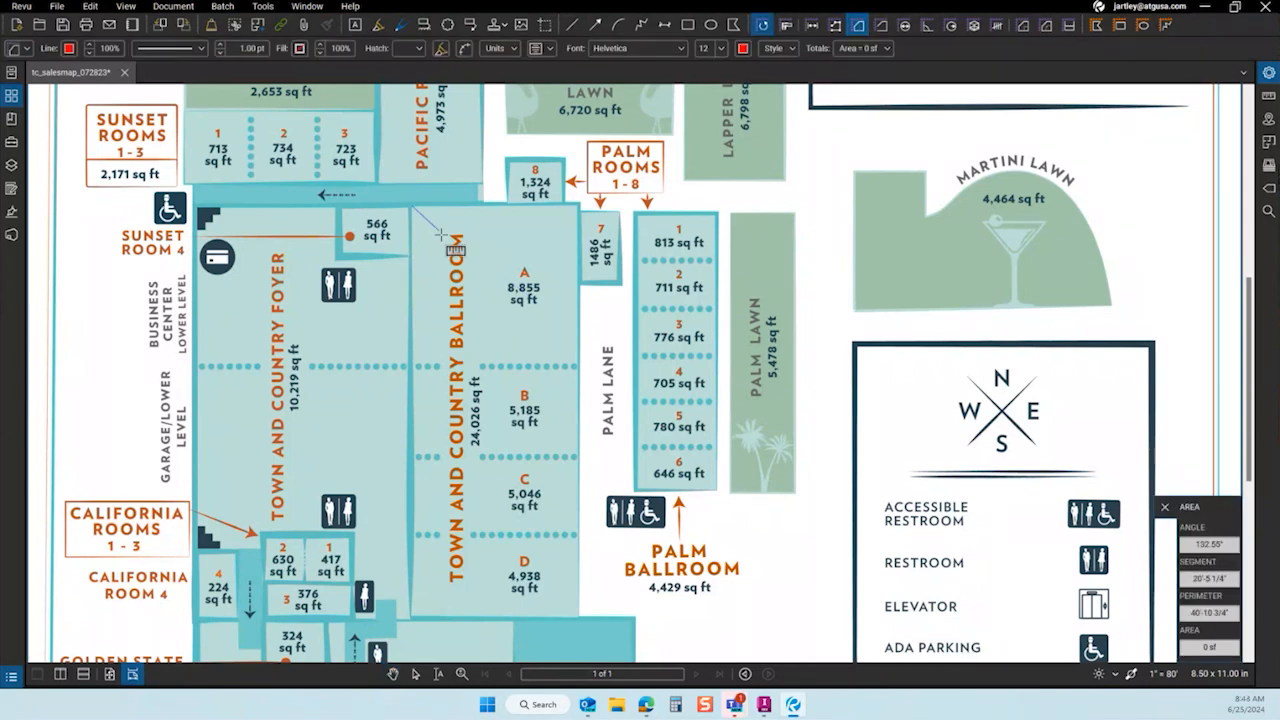
key(Escape)
click(858, 24)
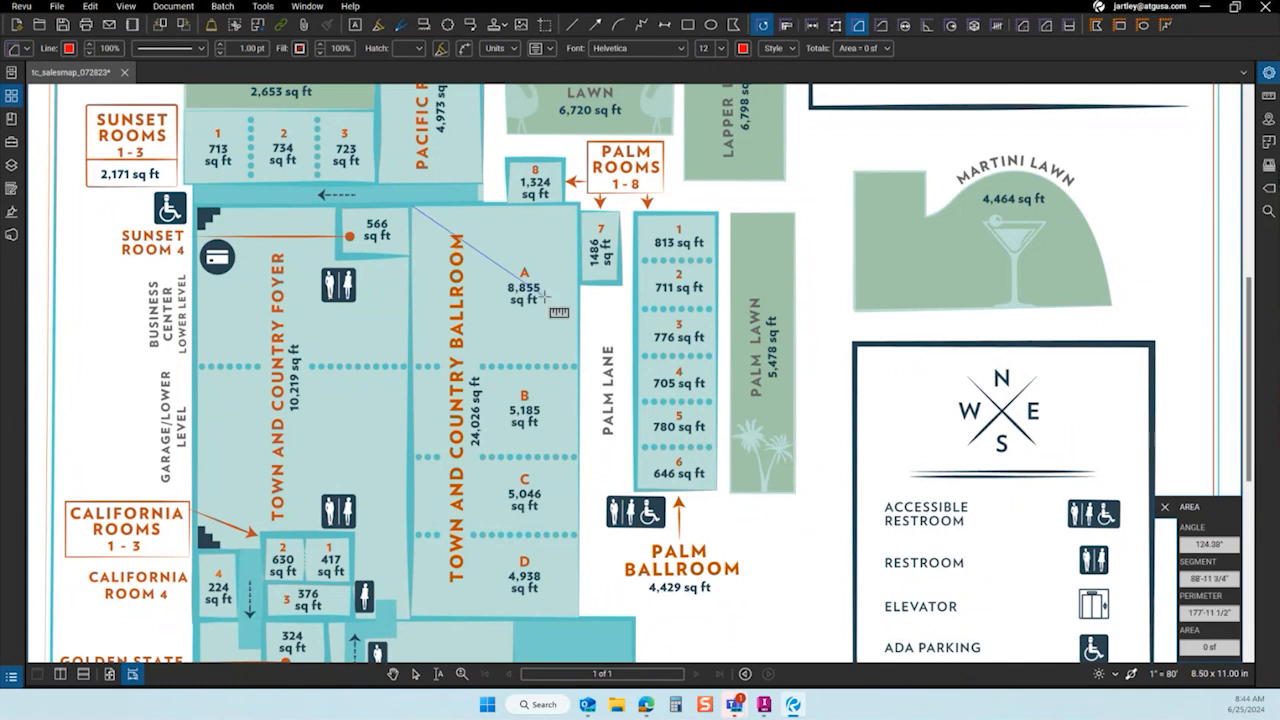
key(Escape)
Measure Town and Country Ballroom section A and Palm Room 1 with rectangular area measurements drawn over each room.
click(858, 26)
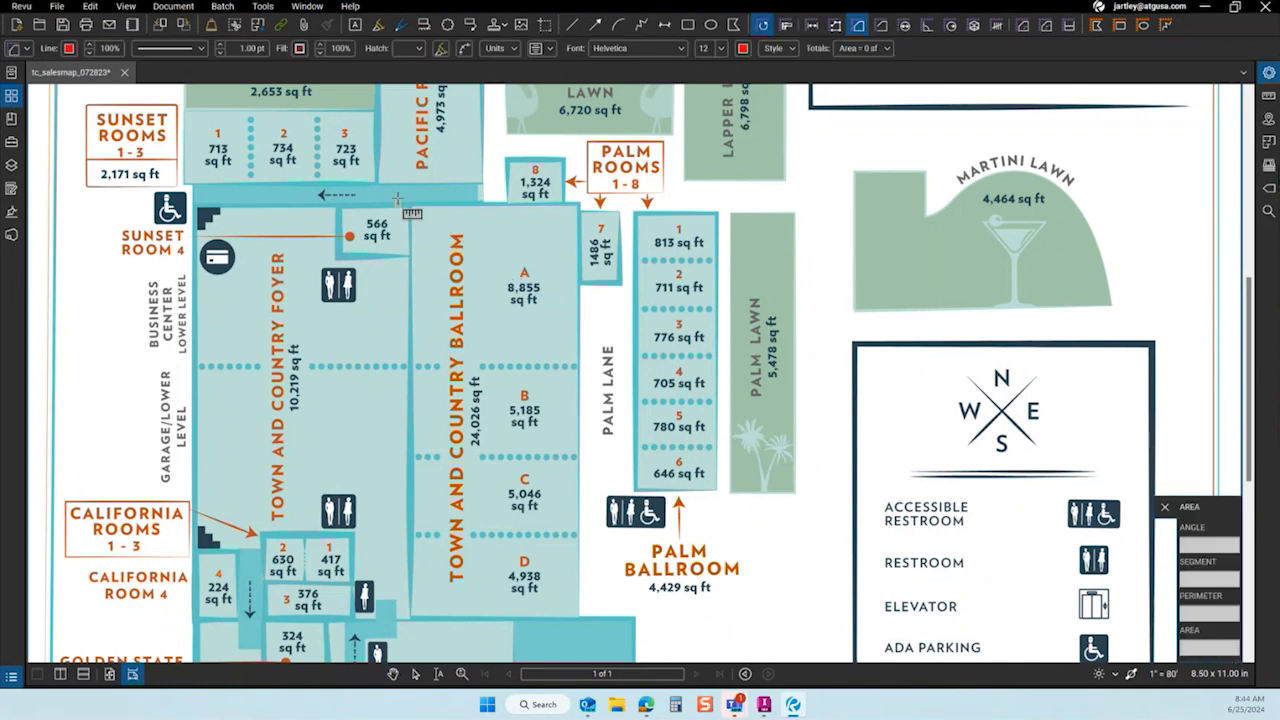
drag(411, 204, 578, 368)
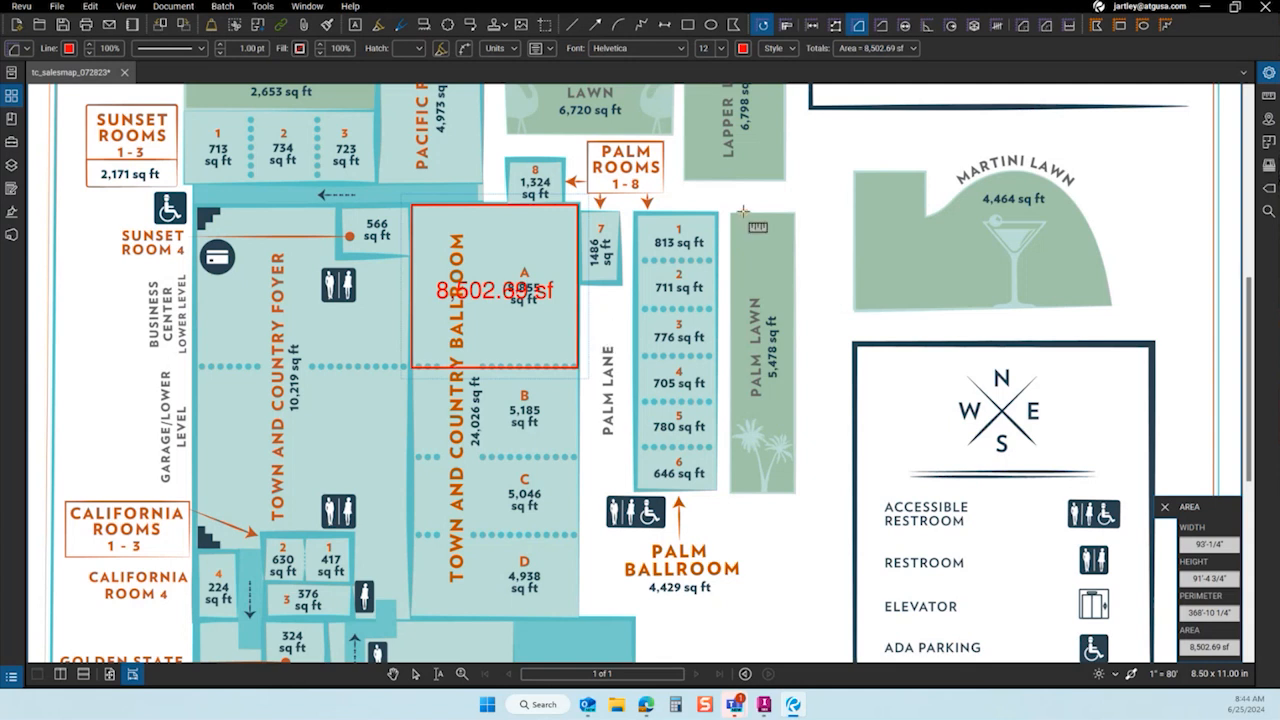
click(856, 31)
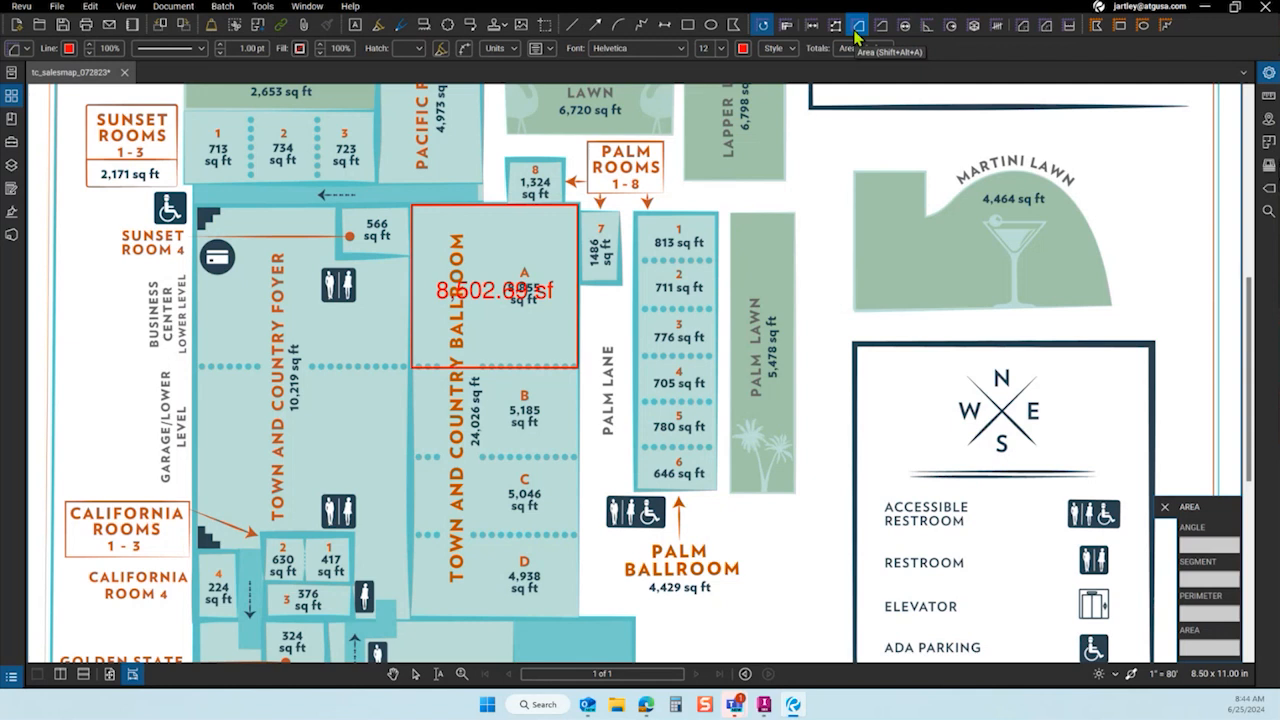
drag(640, 214, 716, 264)
scroll(700, 300, up, 3)
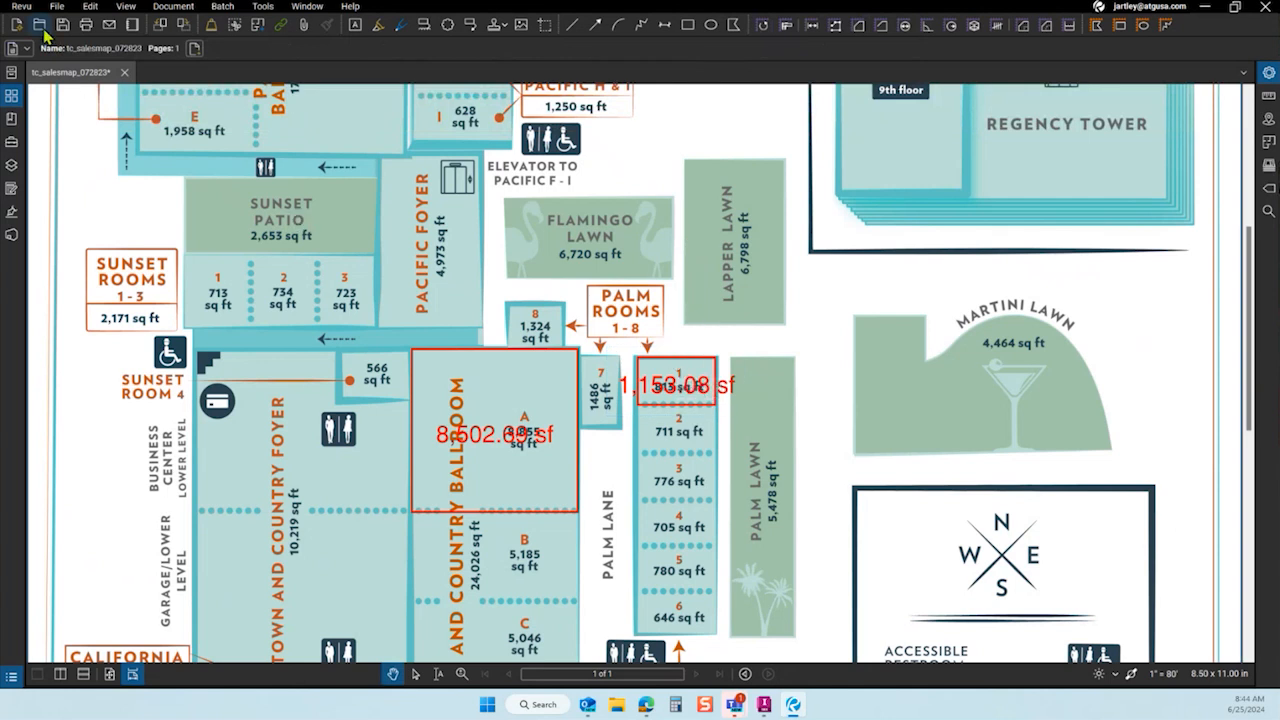
Open the pinned Bluebeam file MEP18_Example Project.pdf and hide the file list.
click(11, 72)
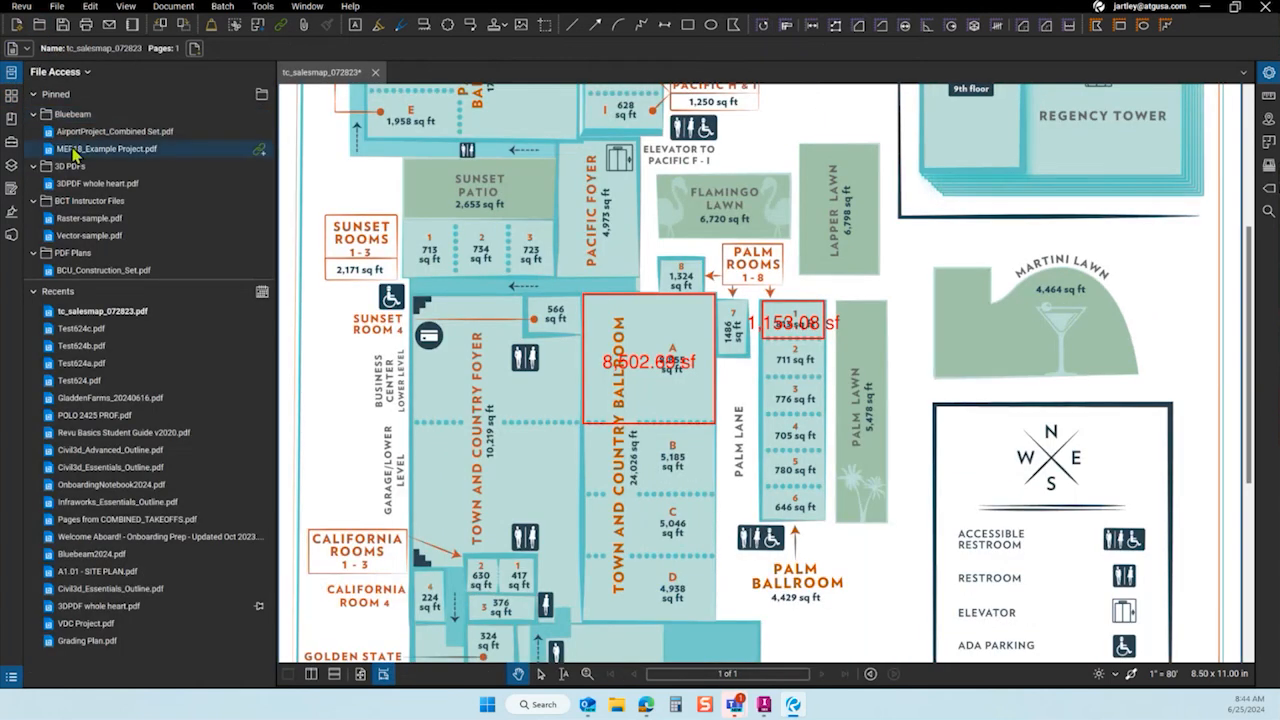
click(78, 150)
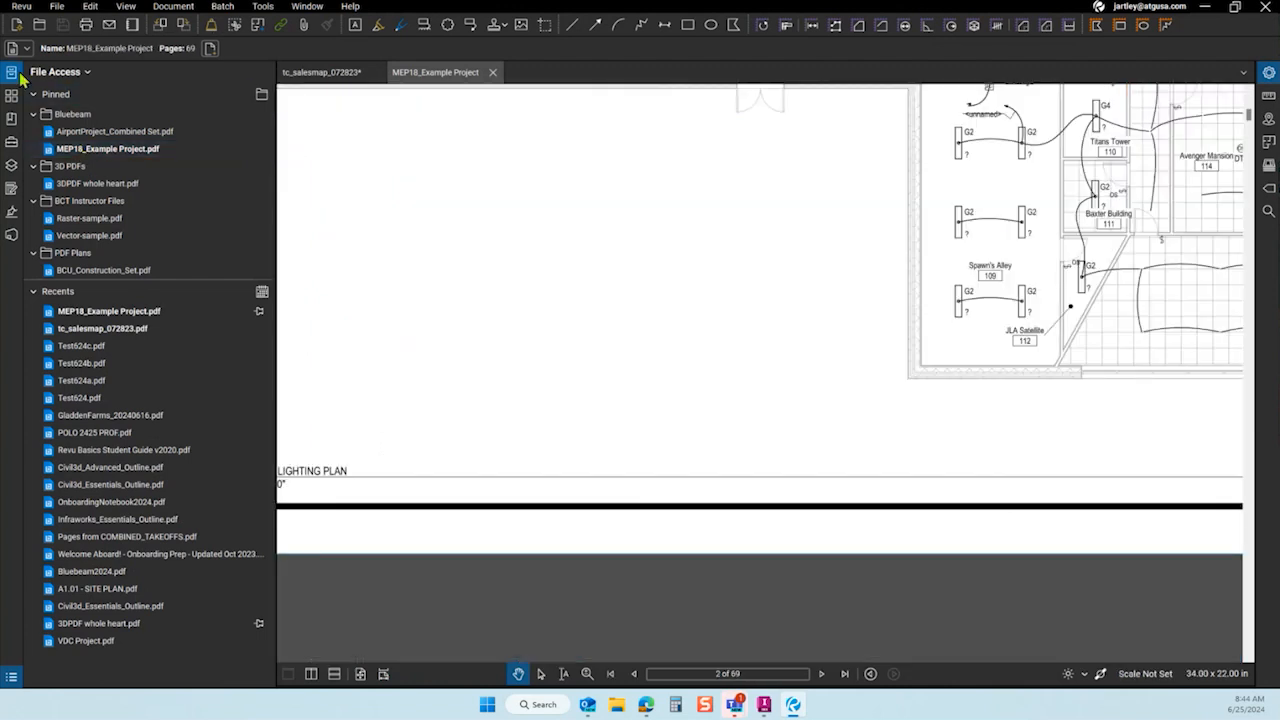
click(11, 72)
Go forward through the MEP18 drawings to page 8, the Level 2 Systems Plan on sheet E402.
scroll(449, 534, down, 5)
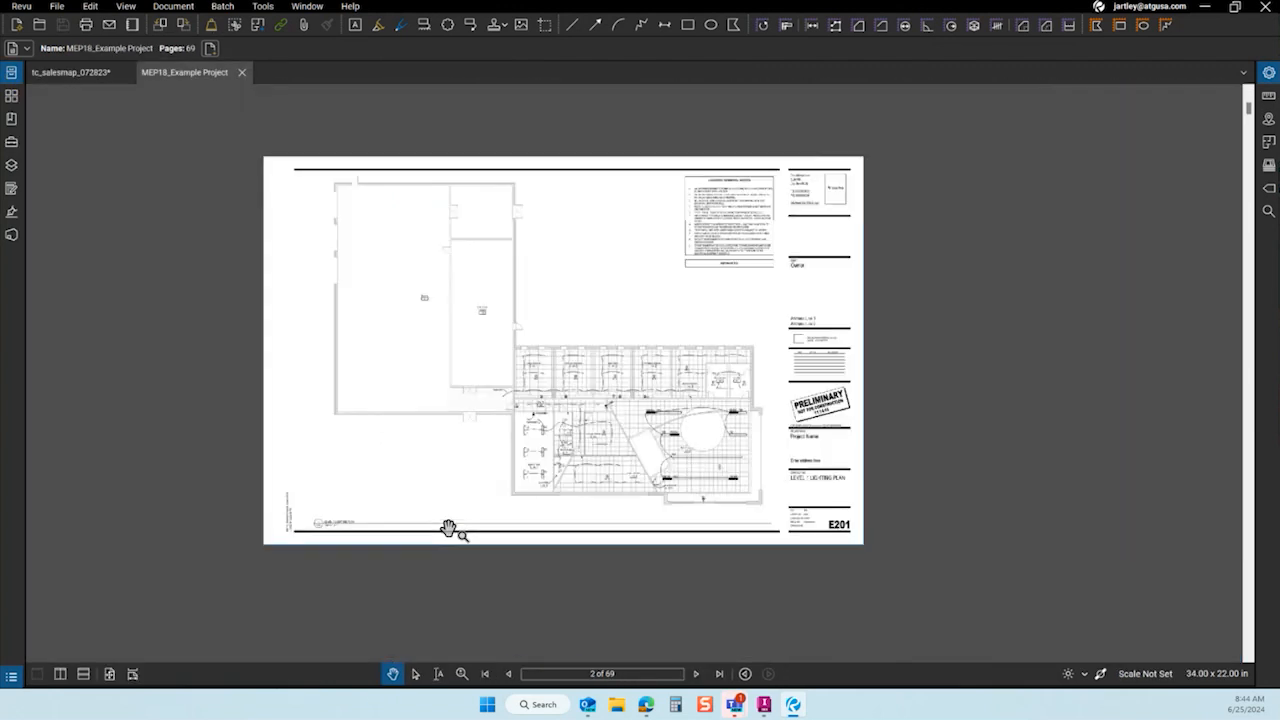
scroll(593, 515, up, 3)
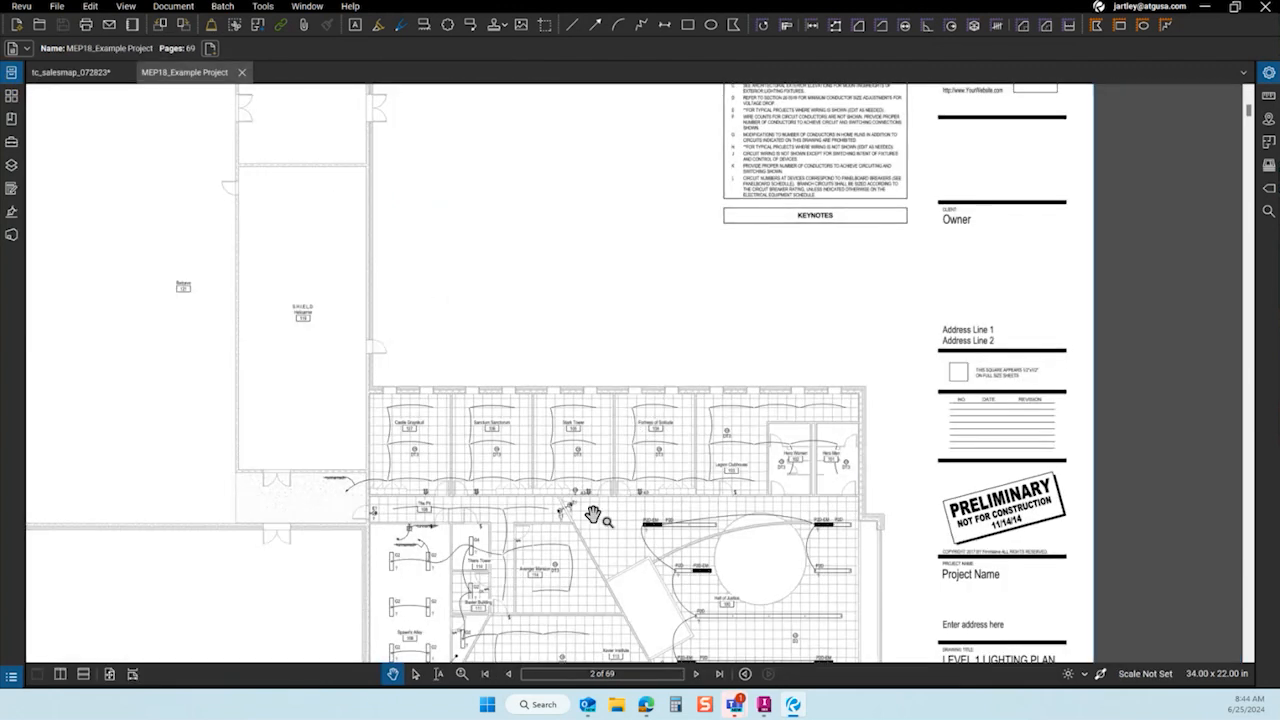
click(696, 674)
click(696, 674)
click(696, 674)
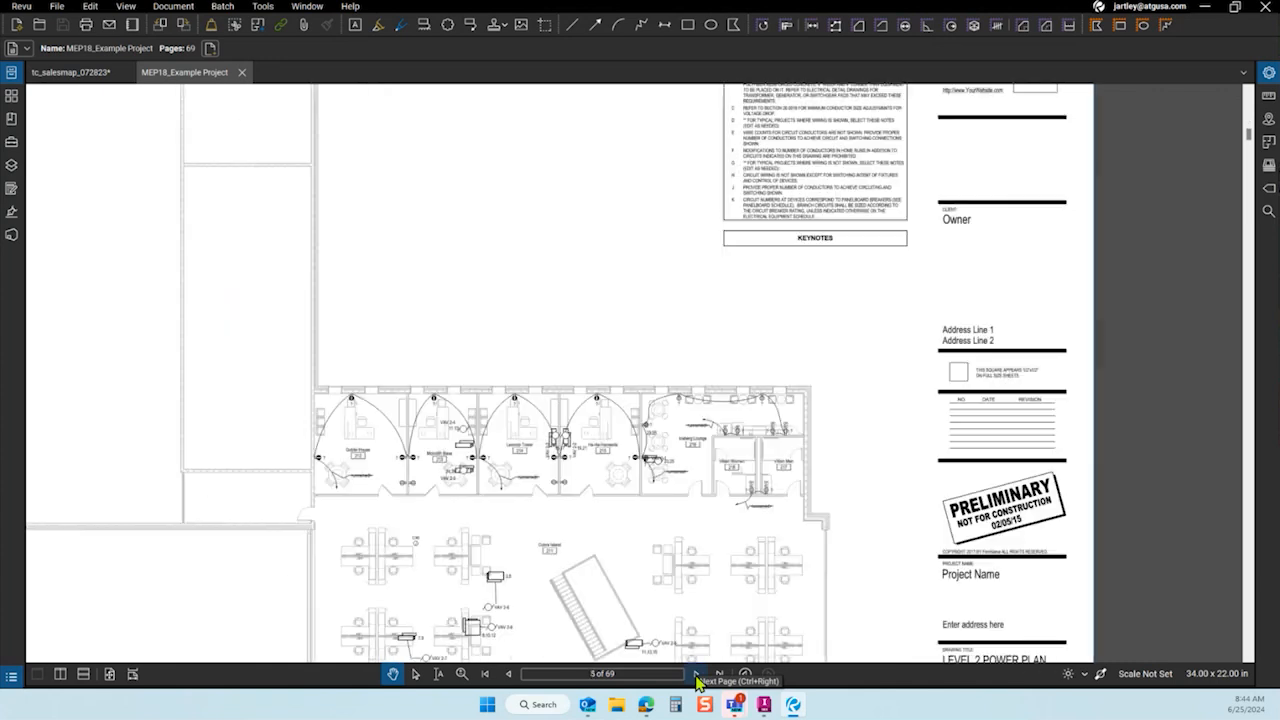
click(696, 674)
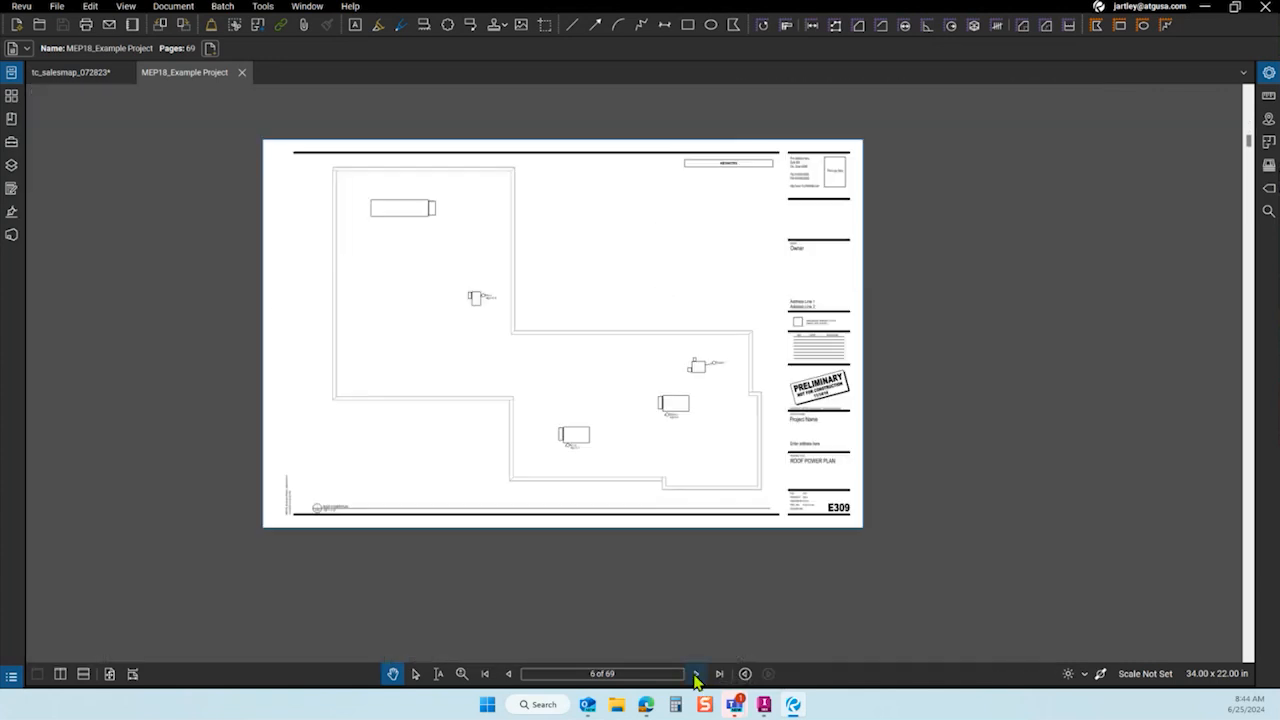
click(696, 674)
click(696, 674)
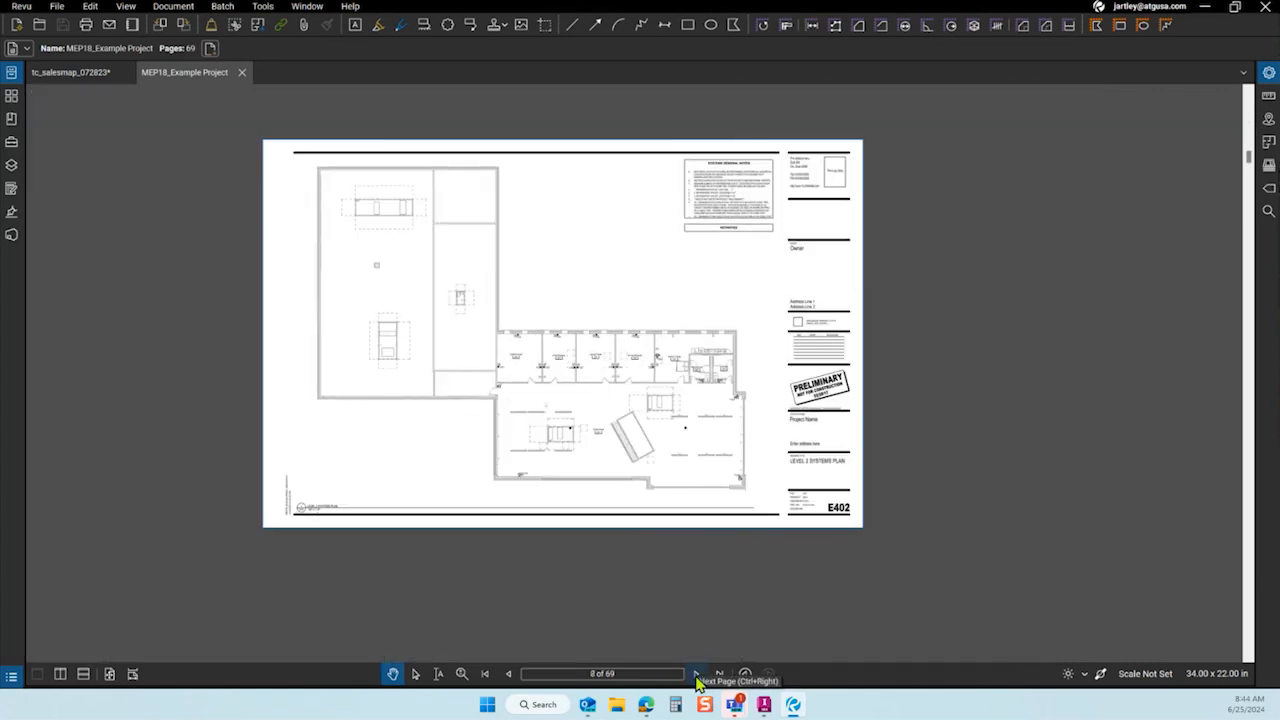
scroll(603, 510, up, 5)
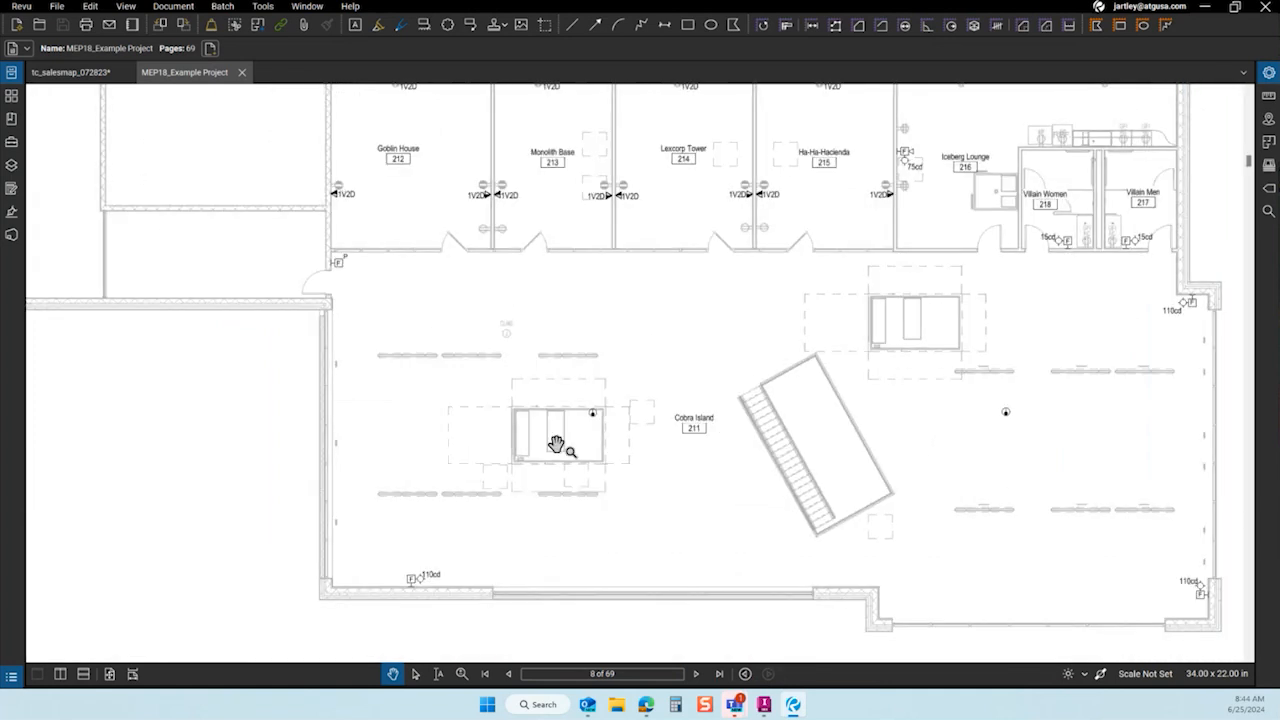
Close the resort map tc_salesmap_072823 without saving its changes.
click(106, 79)
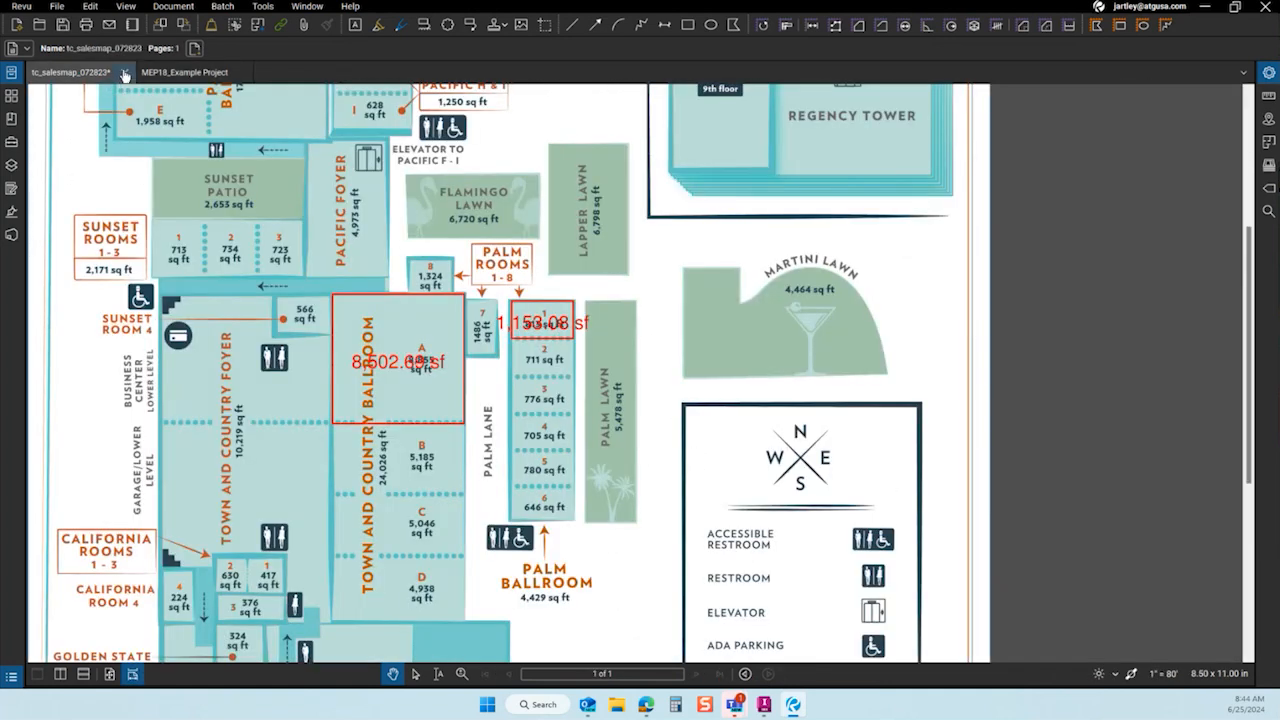
click(124, 76)
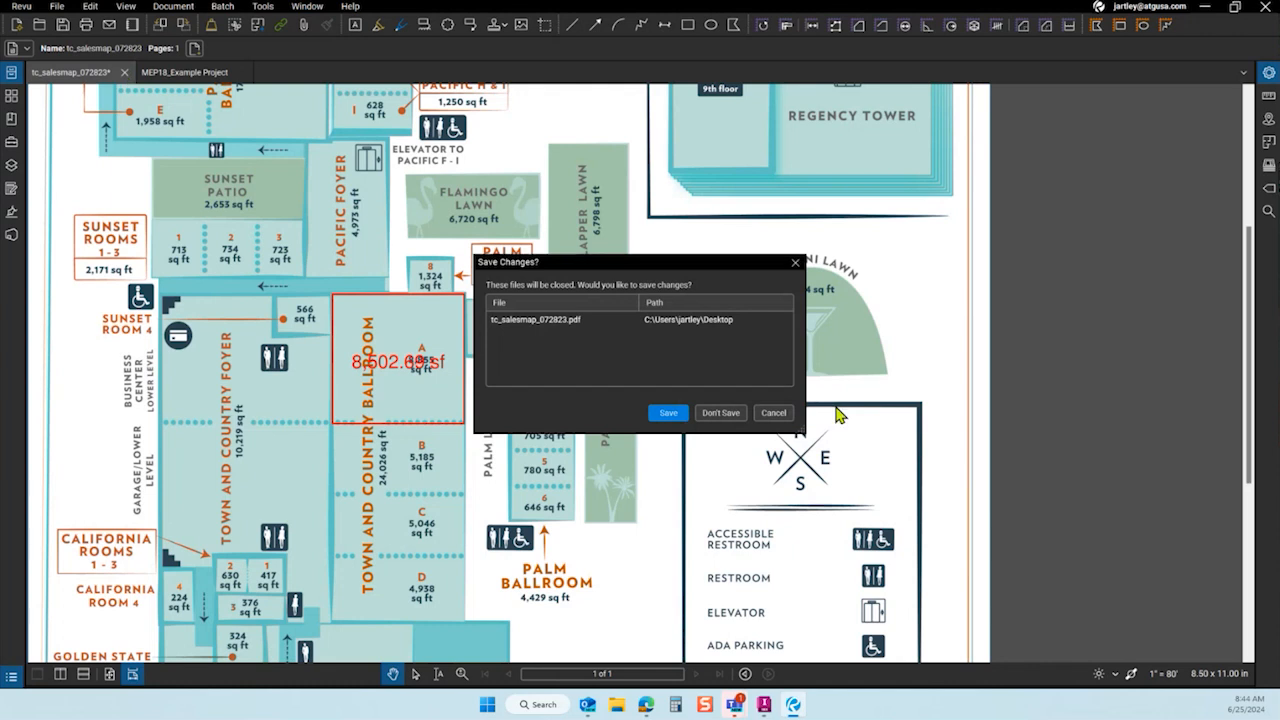
click(727, 411)
Examine the title block and plan title of sheet E402 for the drawing's stated scale.
scroll(600, 437, down, 4)
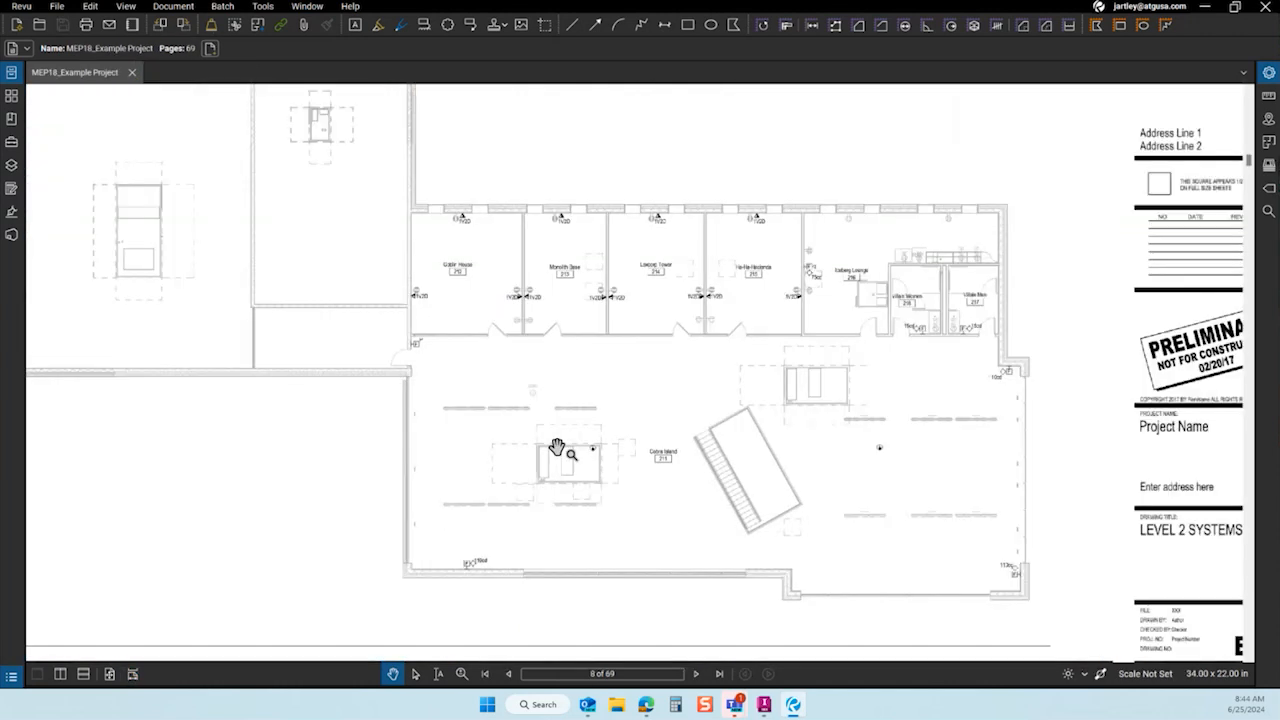
scroll(891, 568, up, 5)
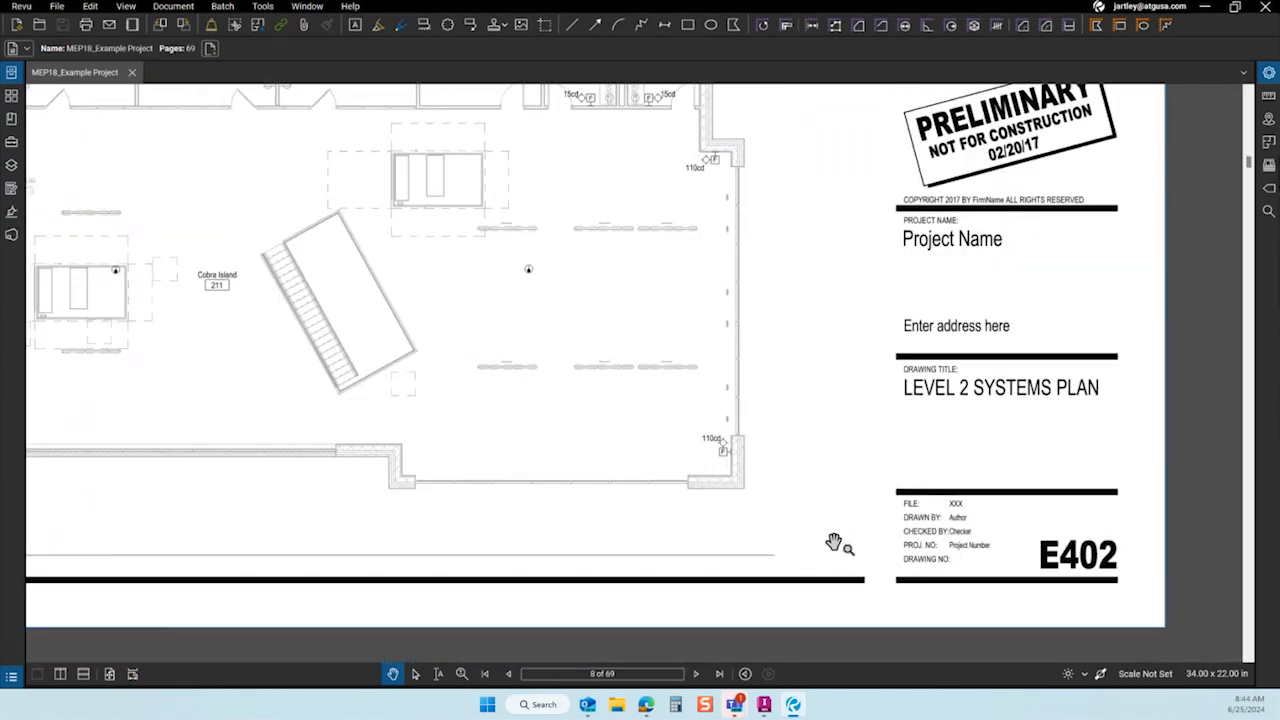
scroll(850, 565, down, 4)
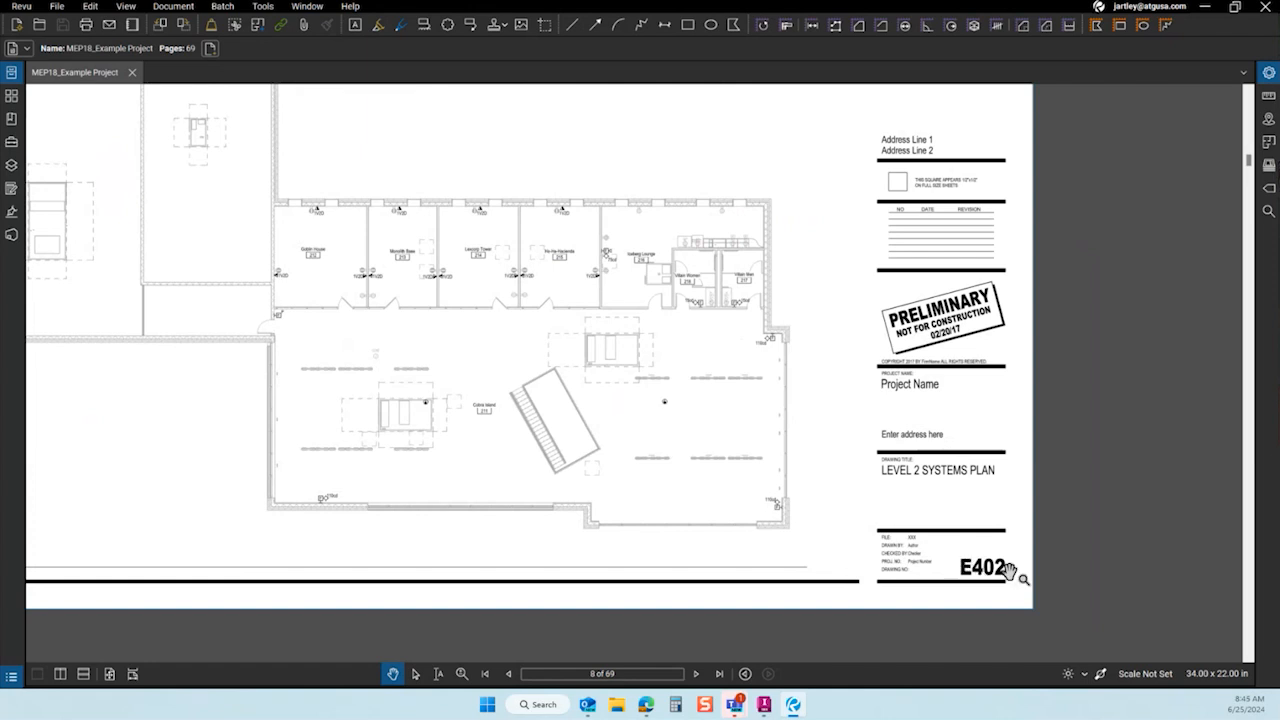
scroll(995, 562, down, 3)
scroll(951, 271, up, 2)
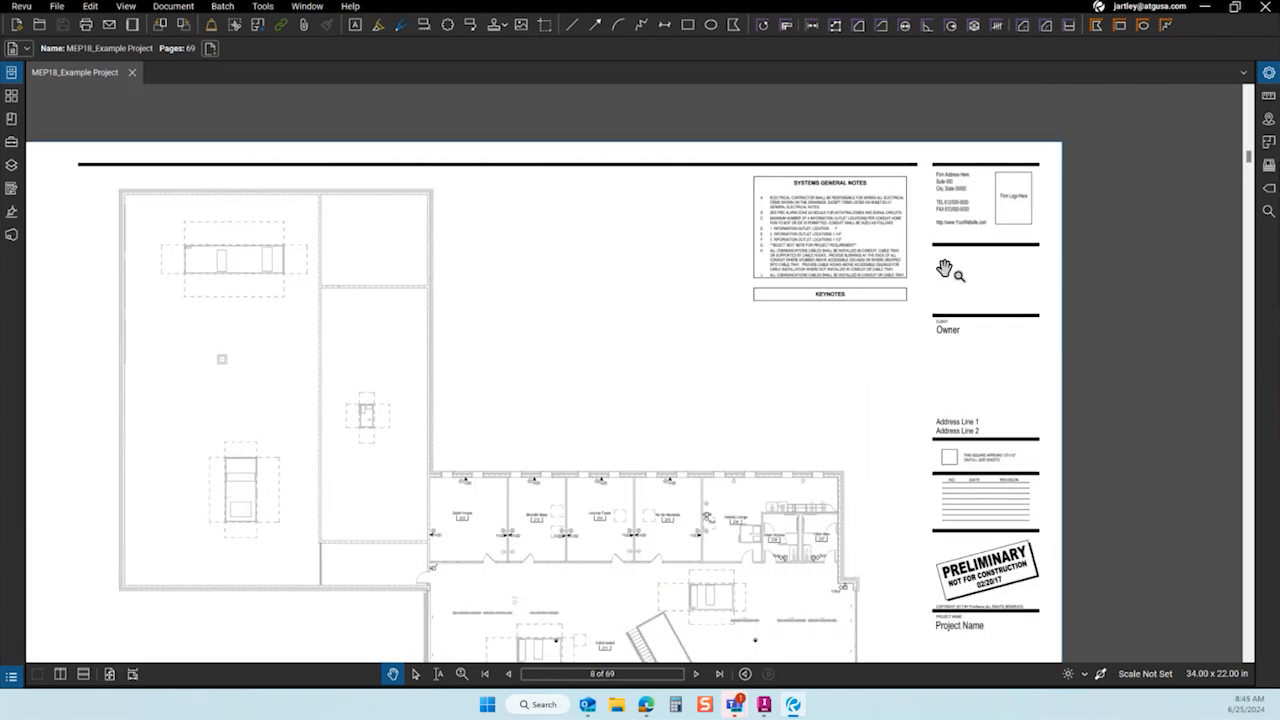
scroll(1037, 254, down, 2)
scroll(760, 540, up, 4)
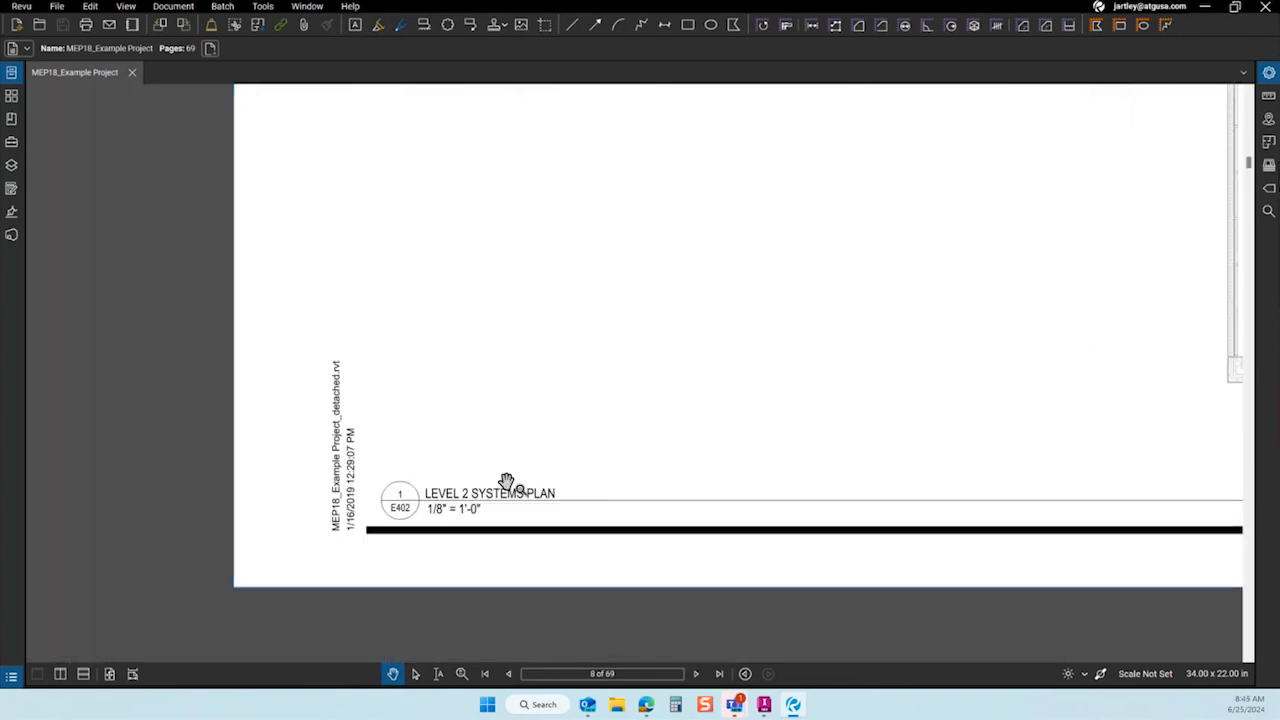
scroll(344, 580, down, 2)
scroll(1034, 369, up, 3)
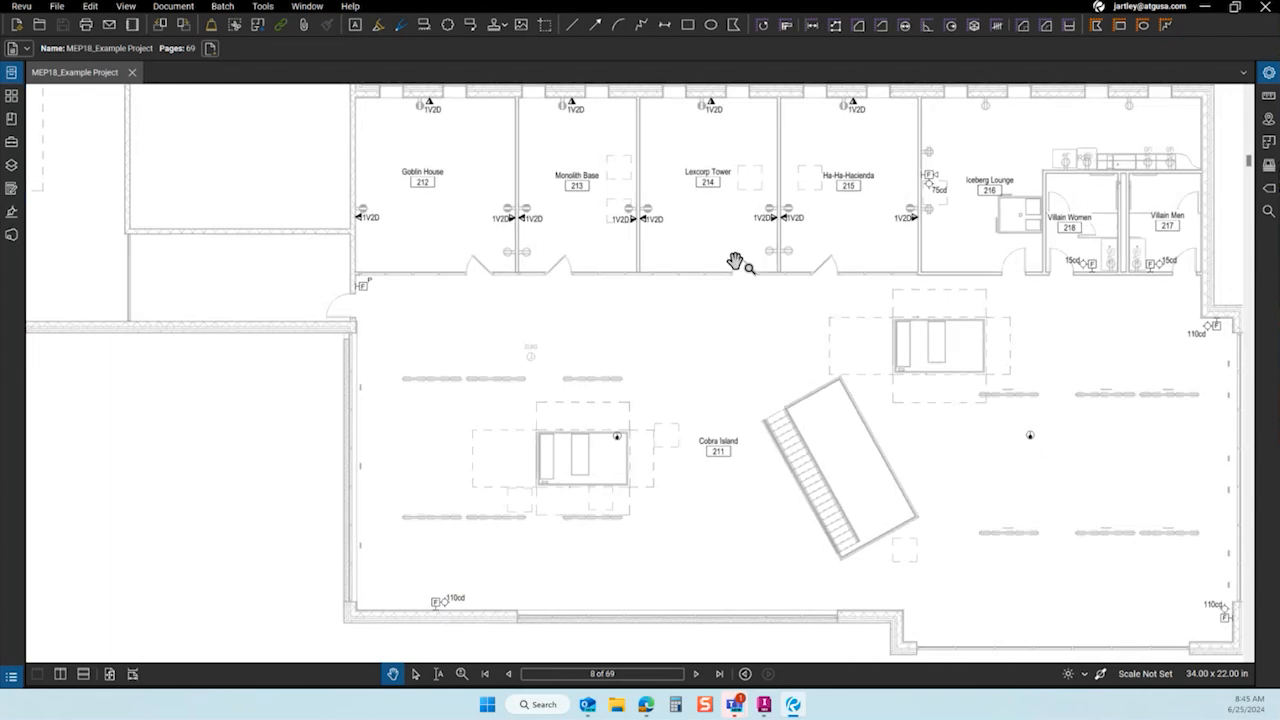
Apply the preset scale 1/8" = 1'-0" to the selected page 8.
click(1132, 675)
click(574, 337)
scroll(567, 368, up, 3)
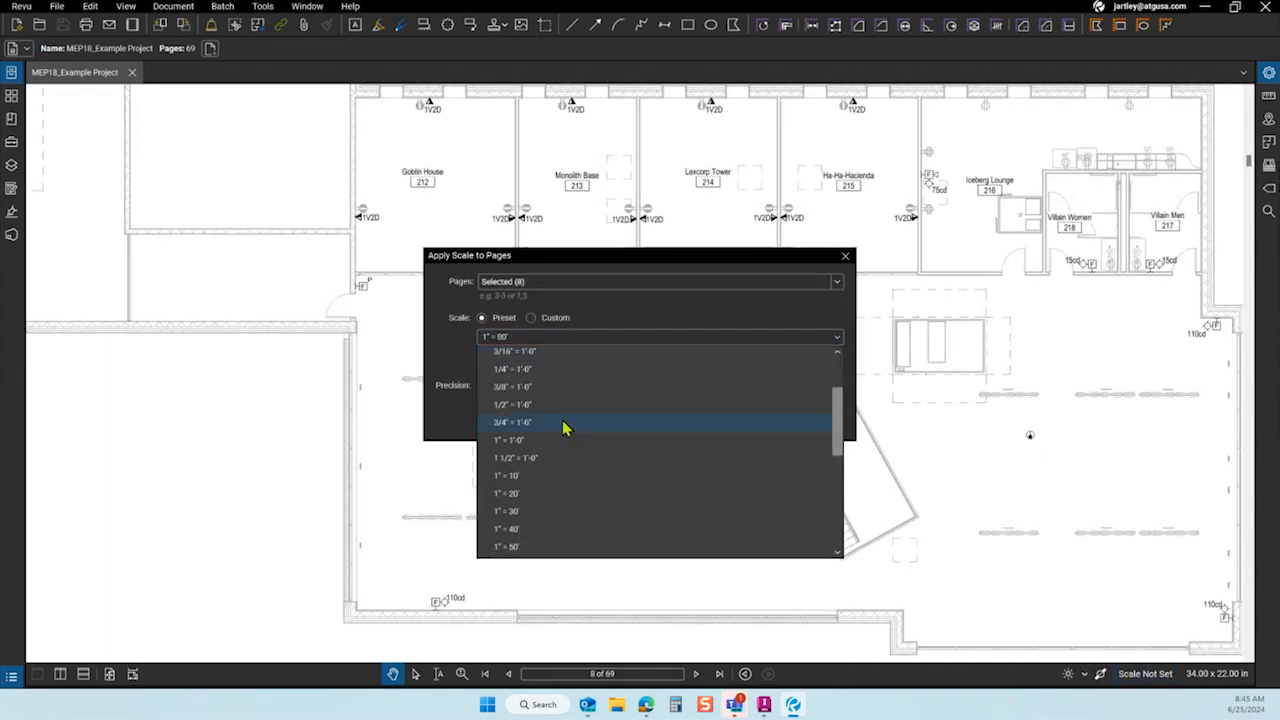
scroll(558, 380, up, 2)
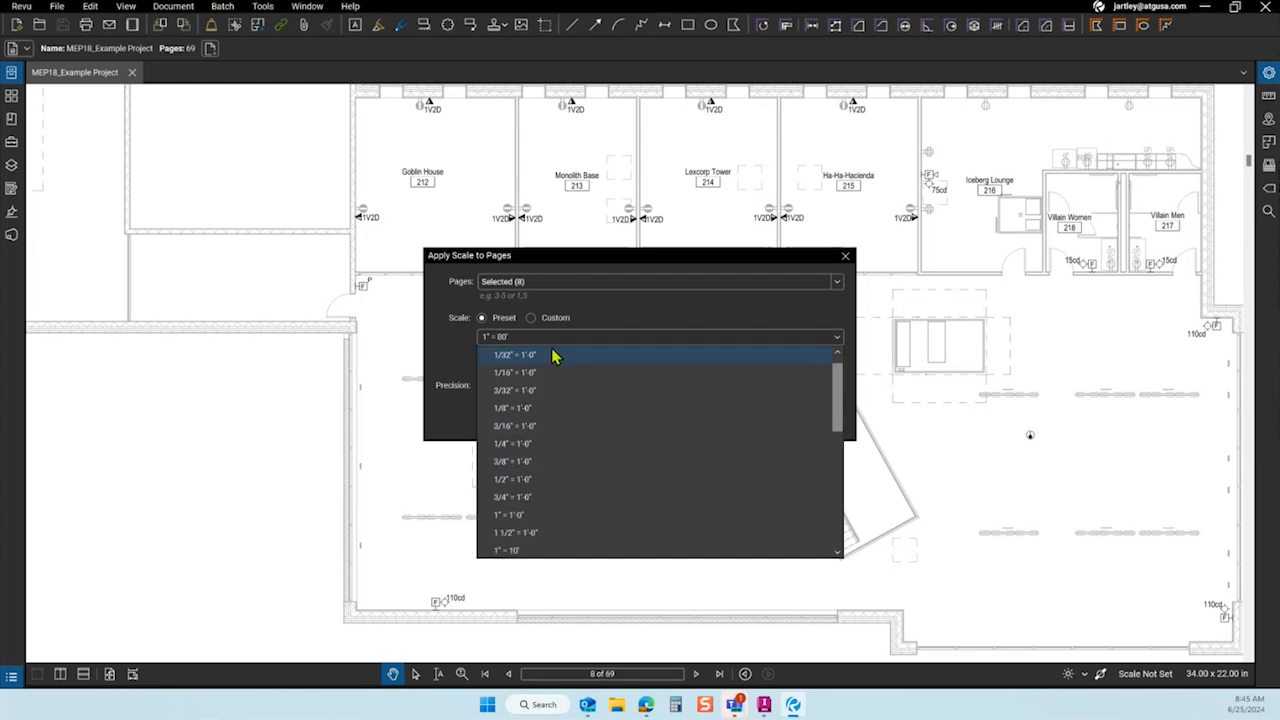
click(555, 408)
click(766, 420)
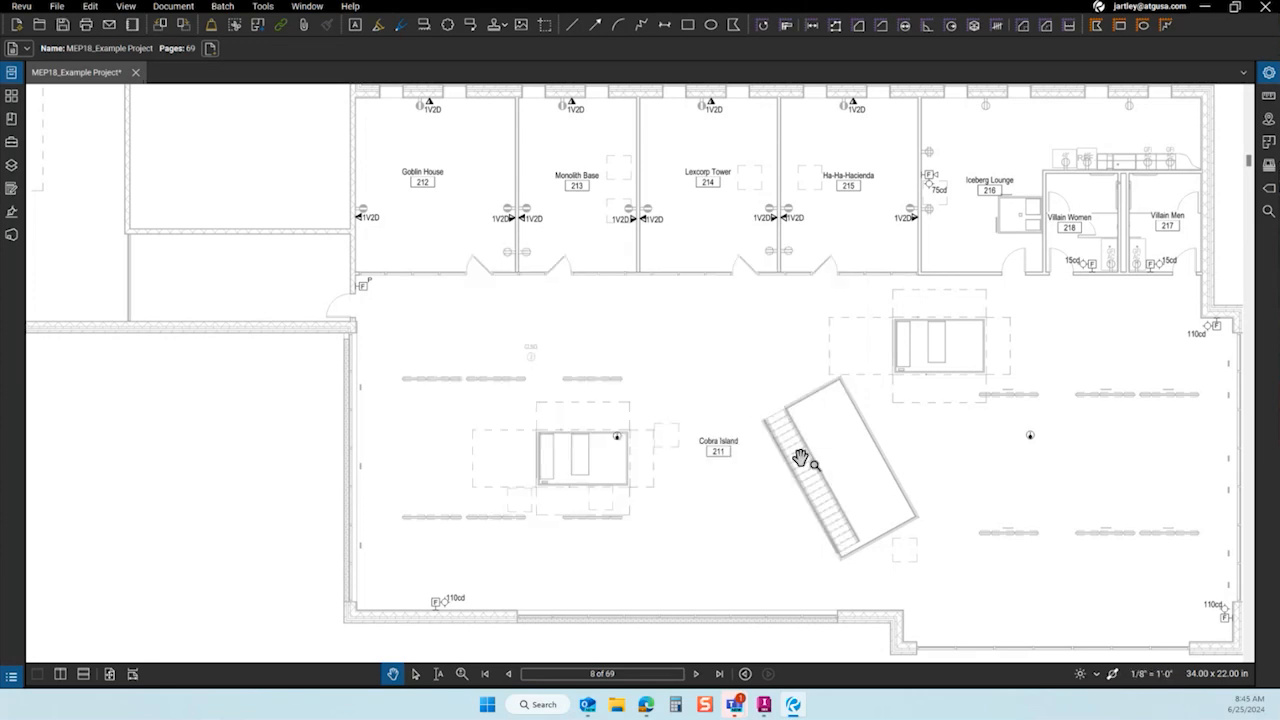
Compare the scale noted beneath the Level 2 Systems Plan title with the page scale, and examine the level 2 rooms.
scroll(924, 417, down, 2)
scroll(948, 380, down, 1)
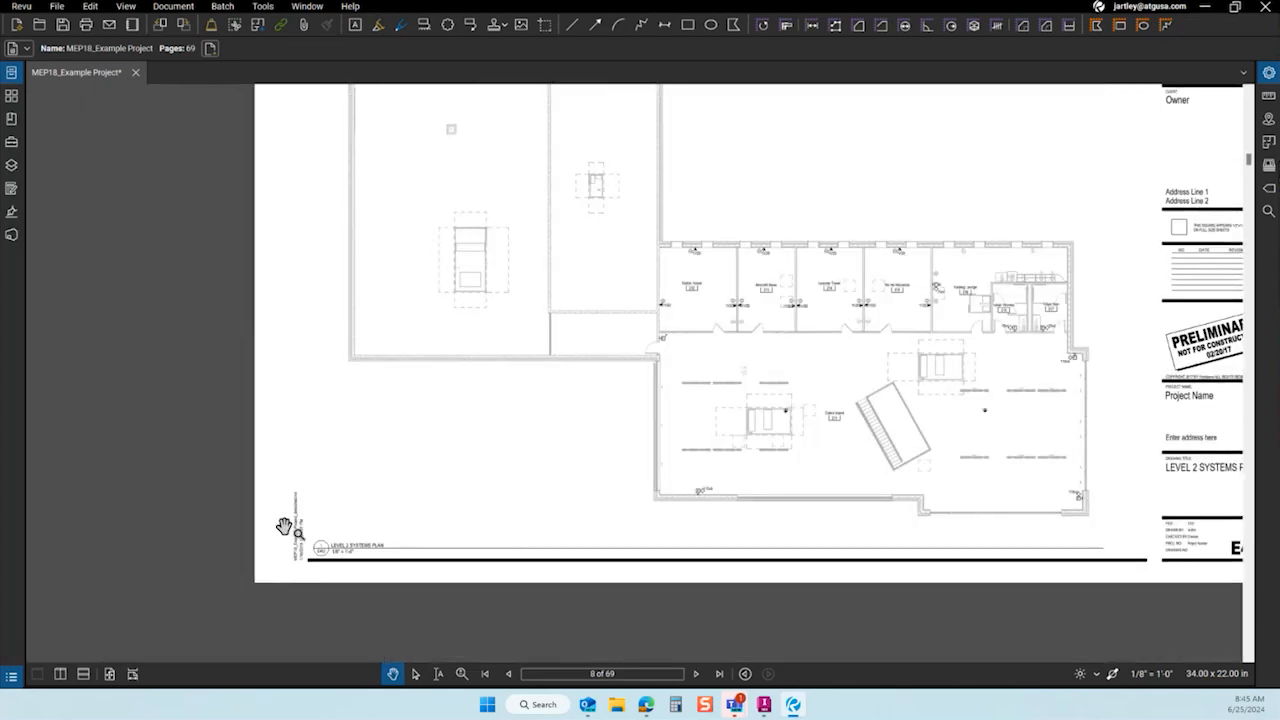
scroll(300, 540, up, 5)
scroll(254, 550, down, 3)
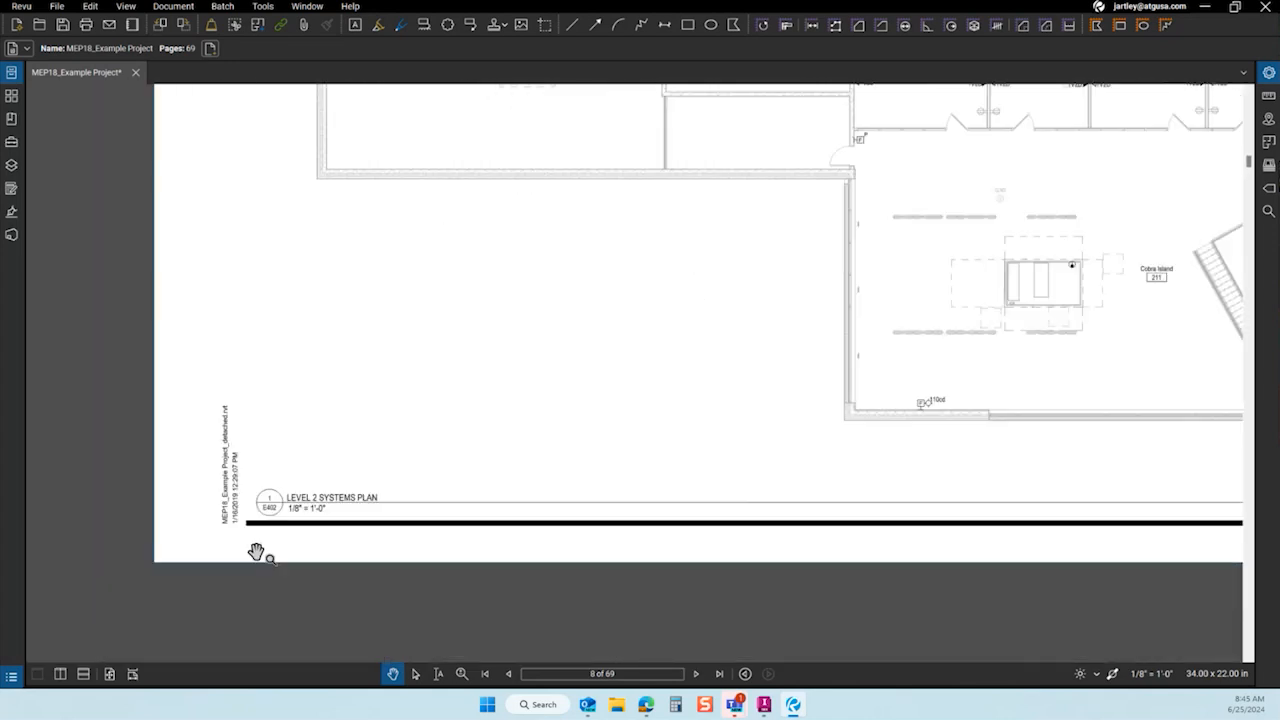
scroll(717, 218, up, 3)
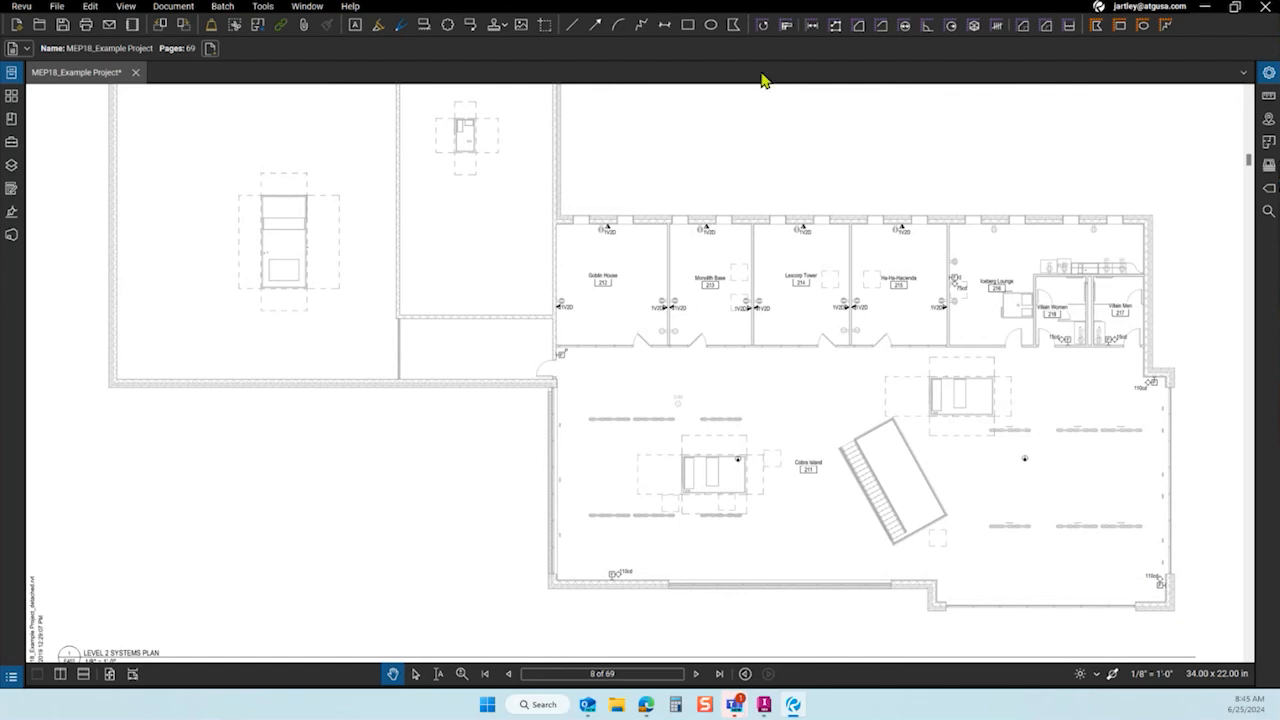
scroll(661, 218, up, 1)
scroll(661, 218, up, 2)
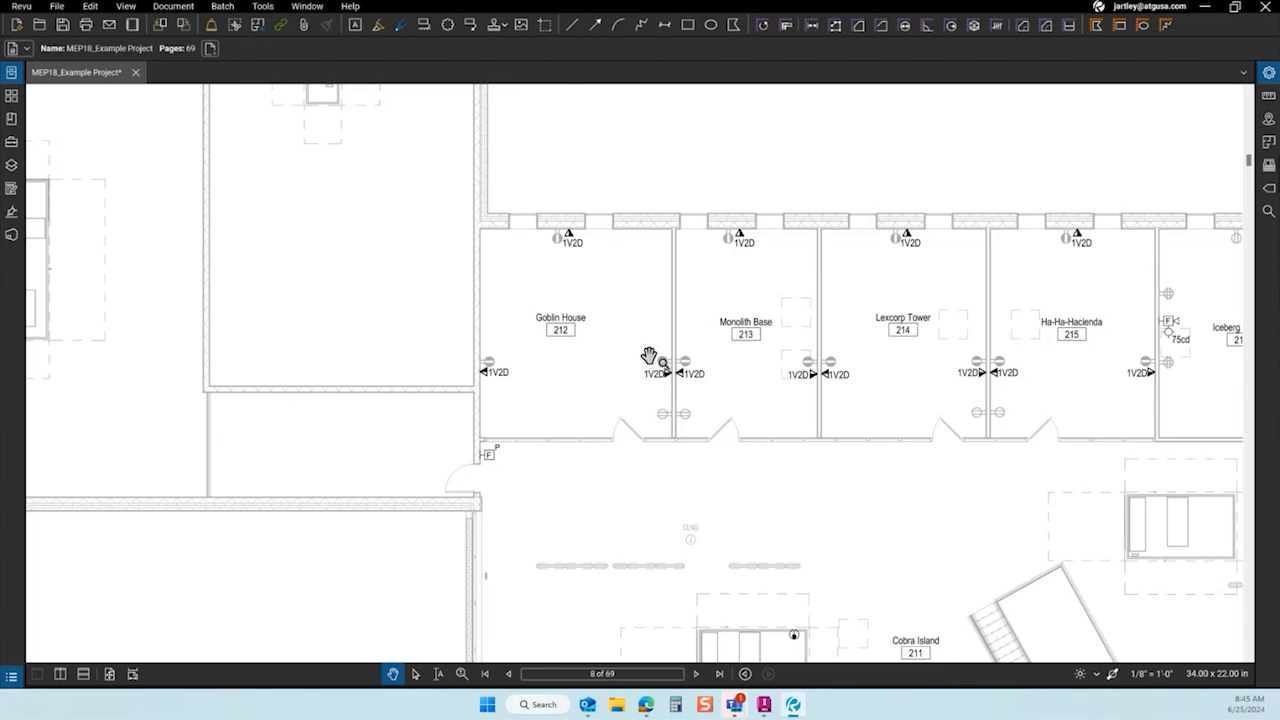
scroll(408, 366, down, 3)
scroll(651, 383, up, 2)
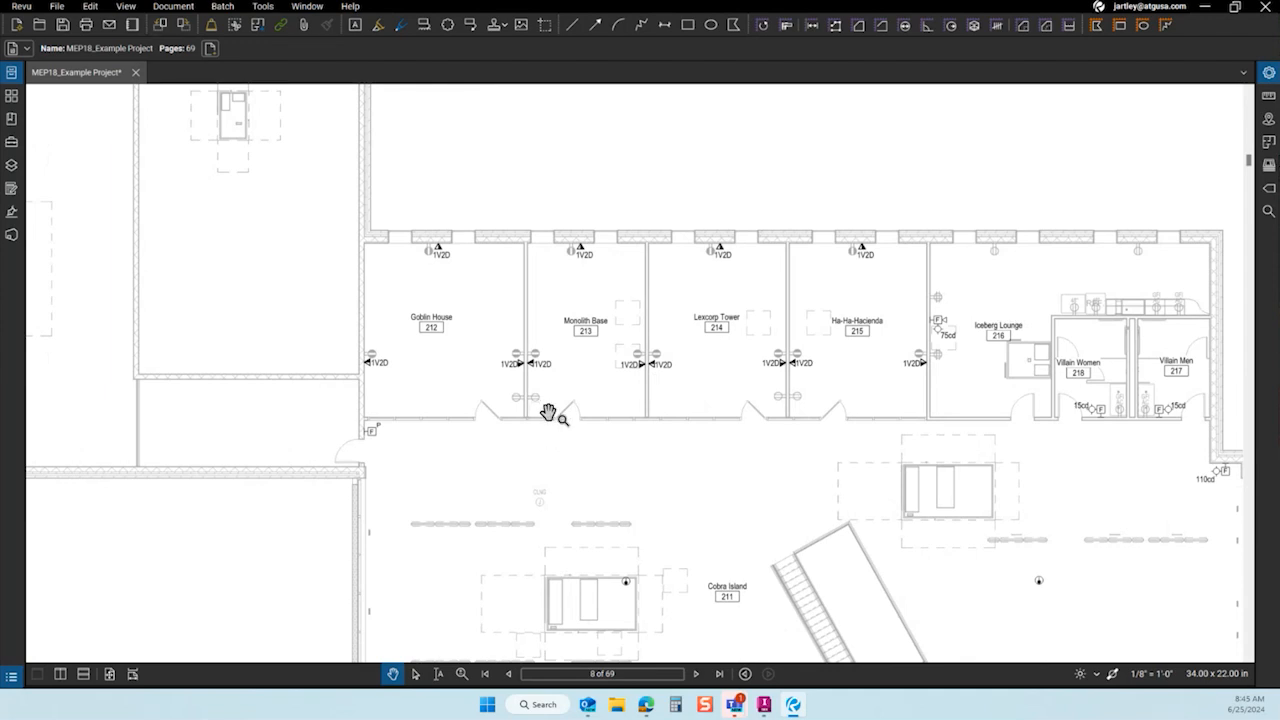
Check which Revu profile is active, leaving the profile selection as it is.
click(21, 6)
mouse_move(40, 55)
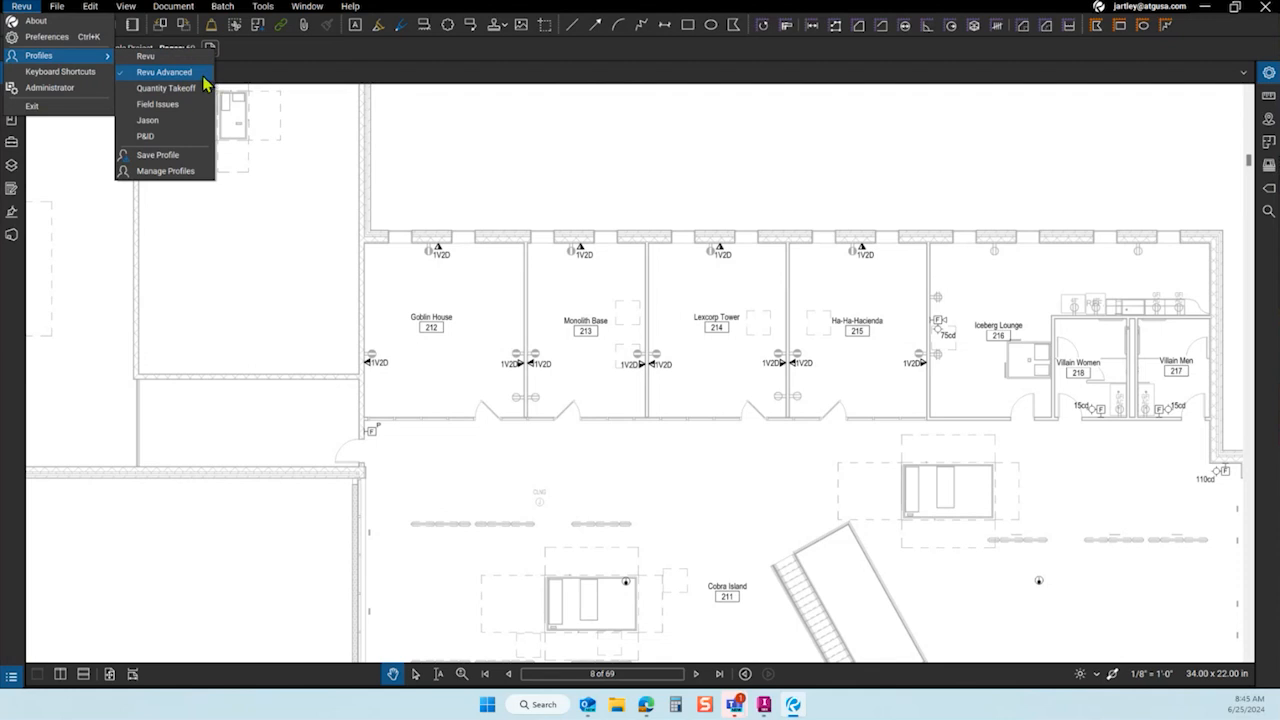
click(530, 343)
Add a rectangular space covering room 212 on page 8 and name it Goblin House.
scroll(388, 407, up, 2)
scroll(392, 405, up, 2)
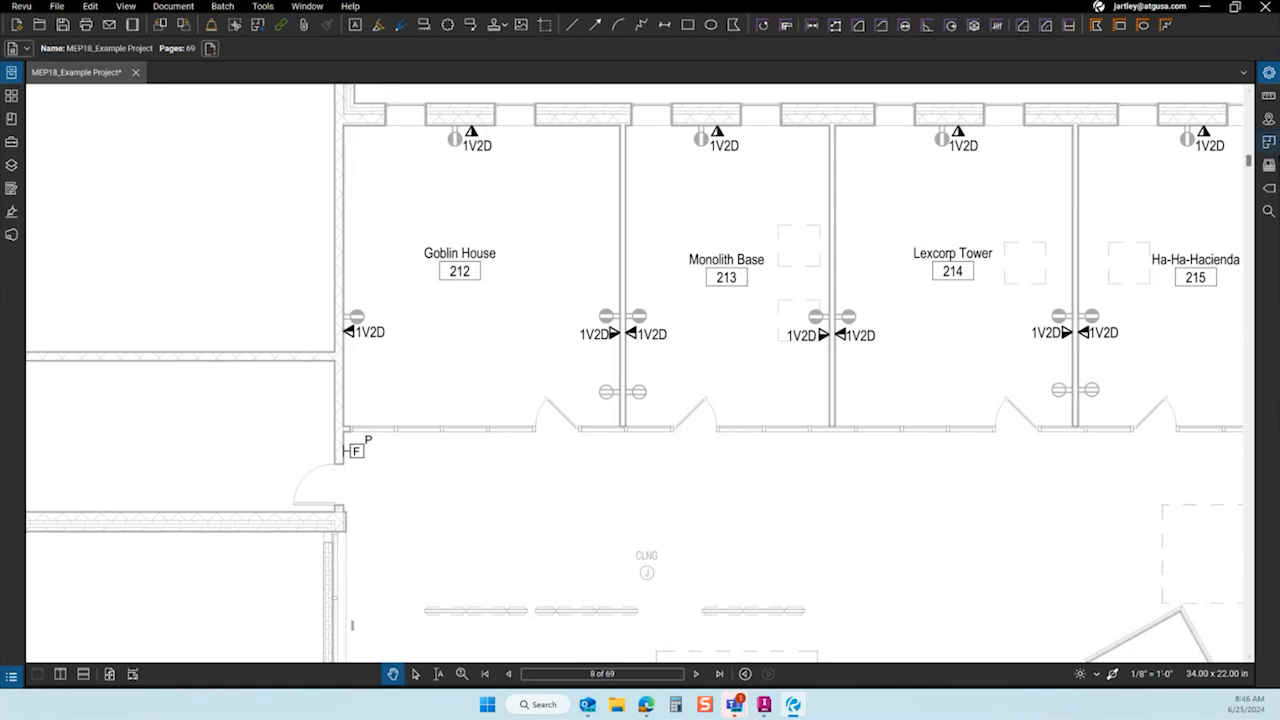
click(1268, 142)
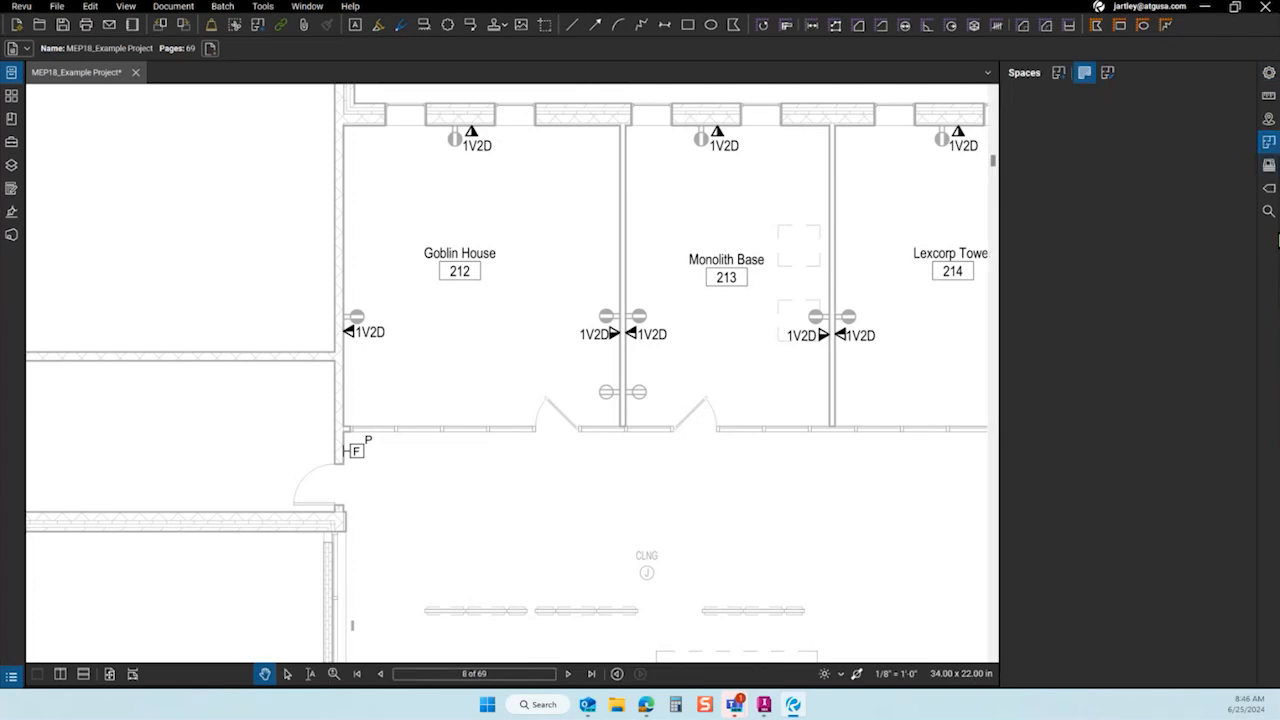
click(1058, 73)
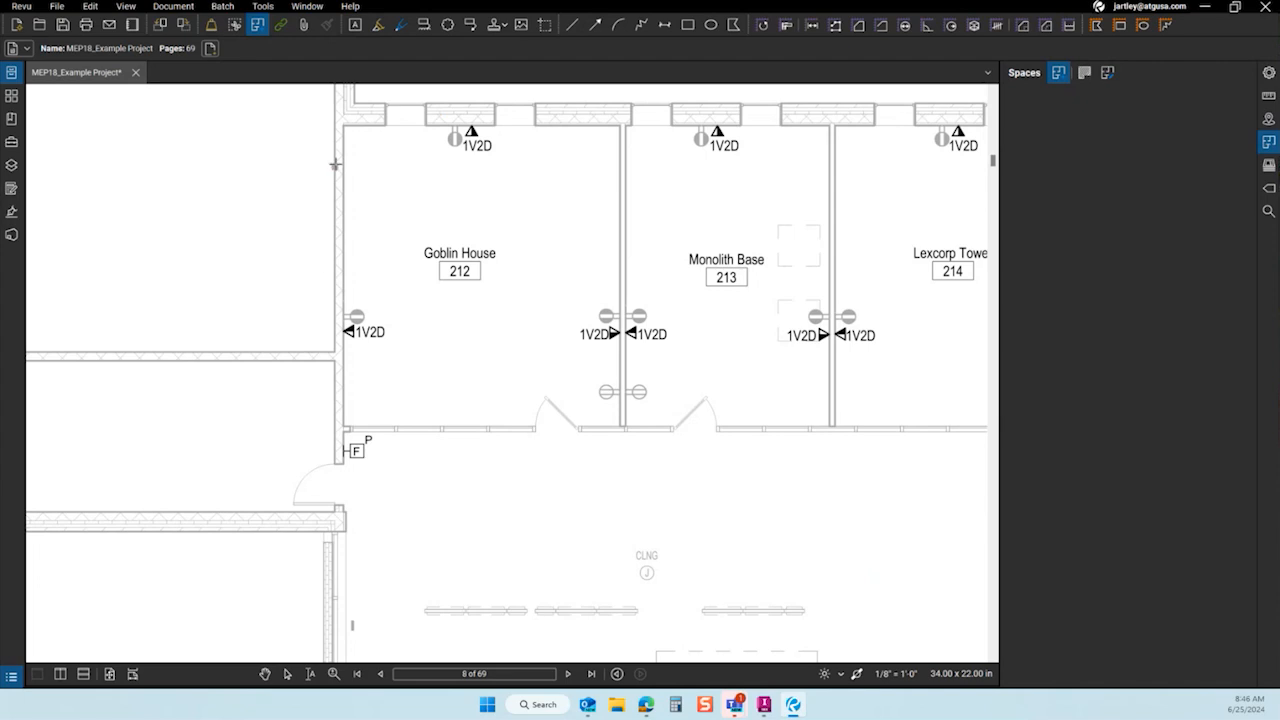
drag(352, 132, 620, 425)
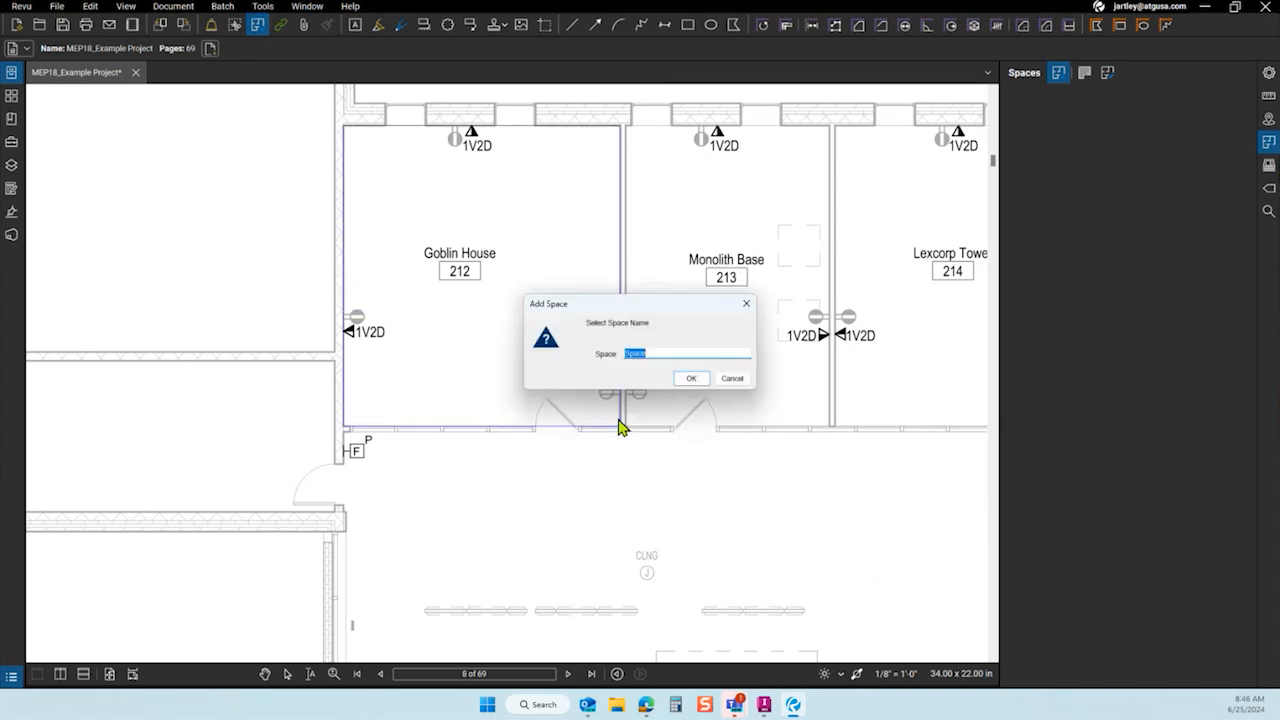
text(Goblin House)
click(689, 378)
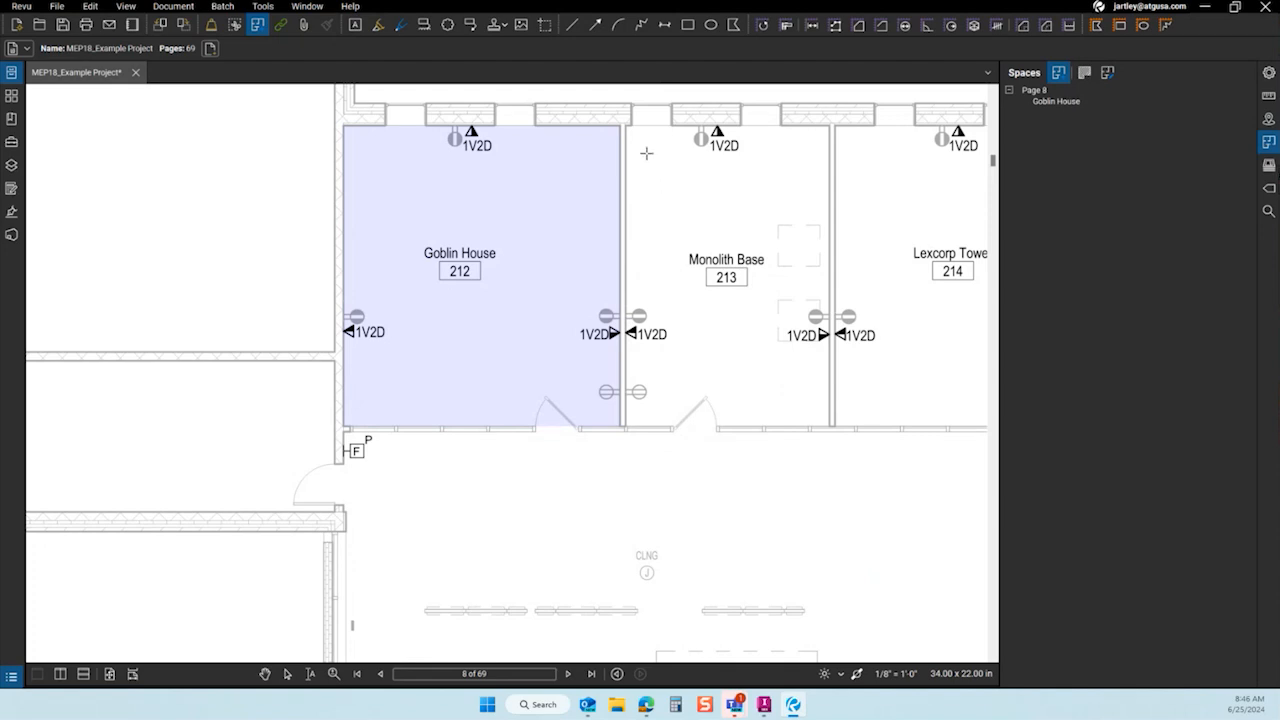
Add a rectangular space covering room 213 and name it Monolith Base.
drag(625, 125, 831, 432)
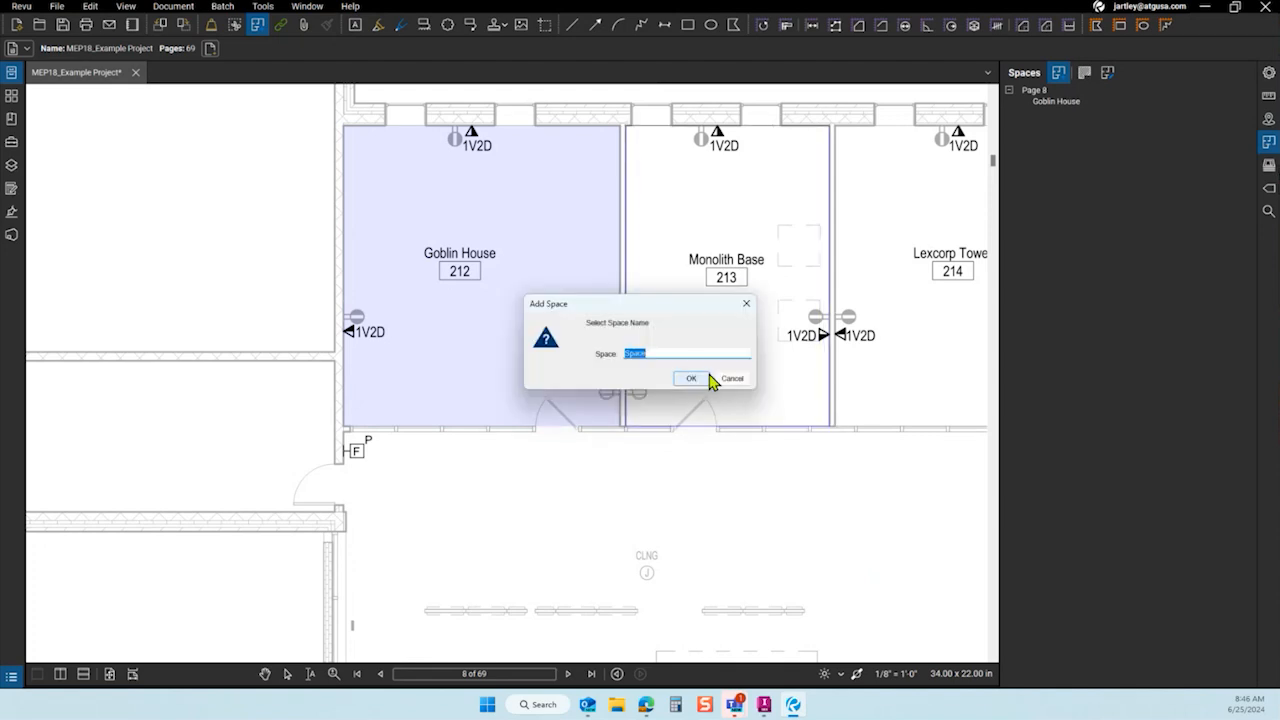
text(Monolith Base)
click(690, 380)
Add a rectangular space covering room 214 and name it Lexcorp Tower.
scroll(330, 395, down, 3)
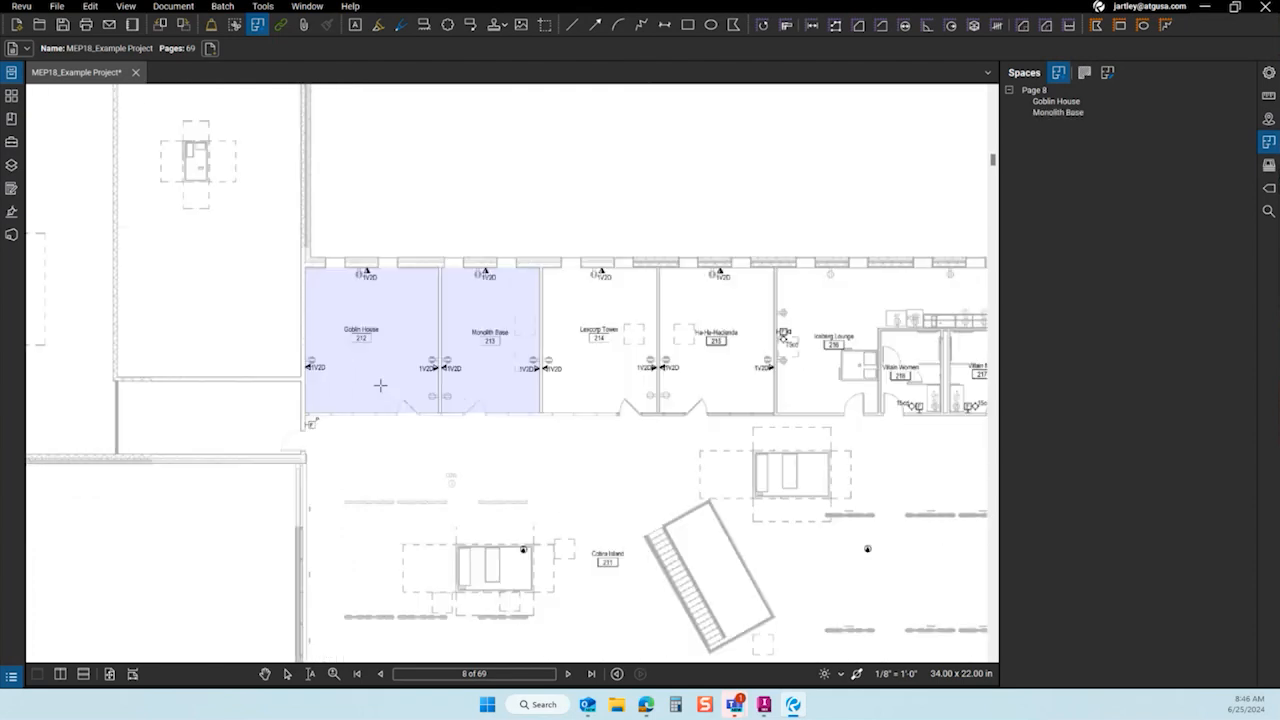
scroll(597, 372, up, 3)
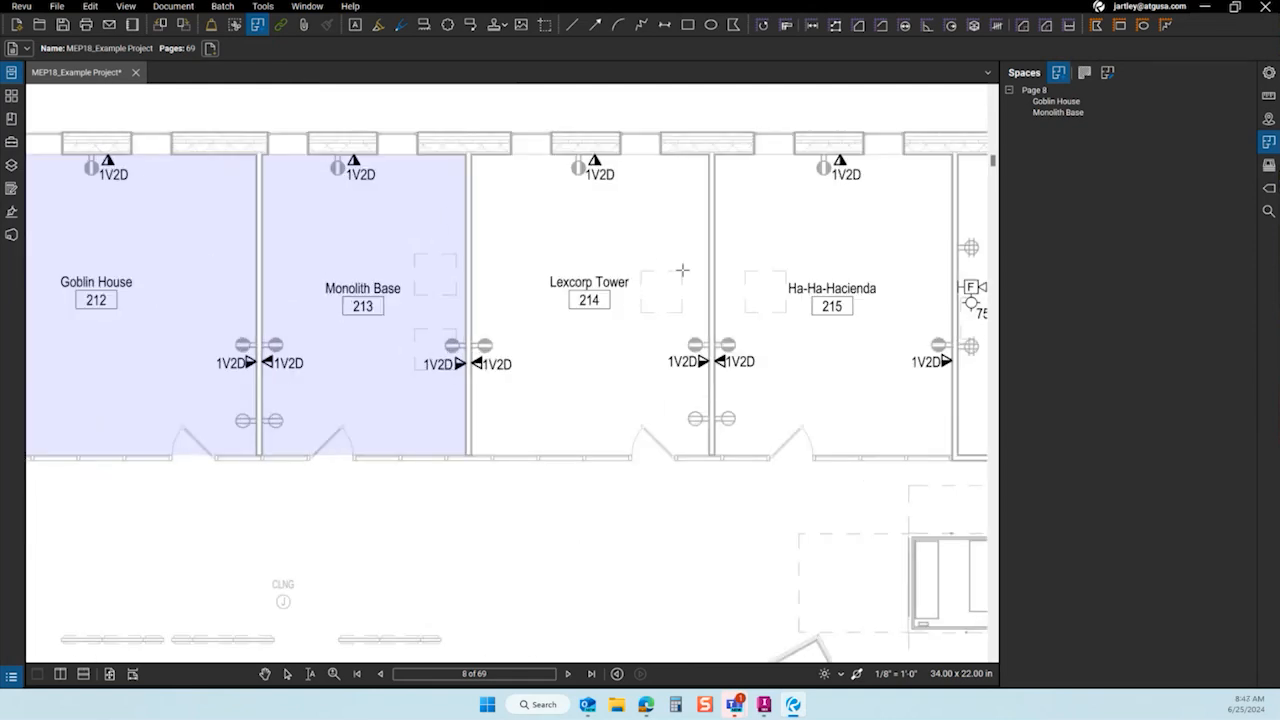
scroll(681, 270, up, 2)
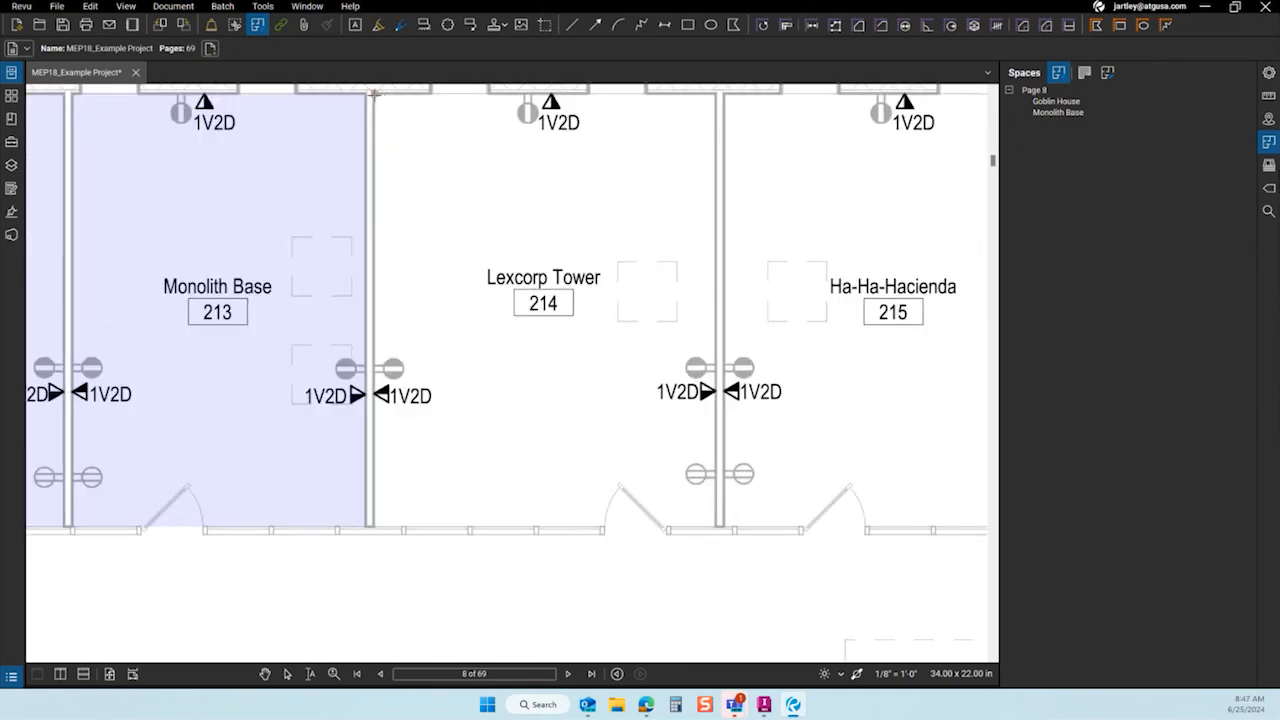
drag(373, 94, 716, 529)
text(Lexcorp Tower)
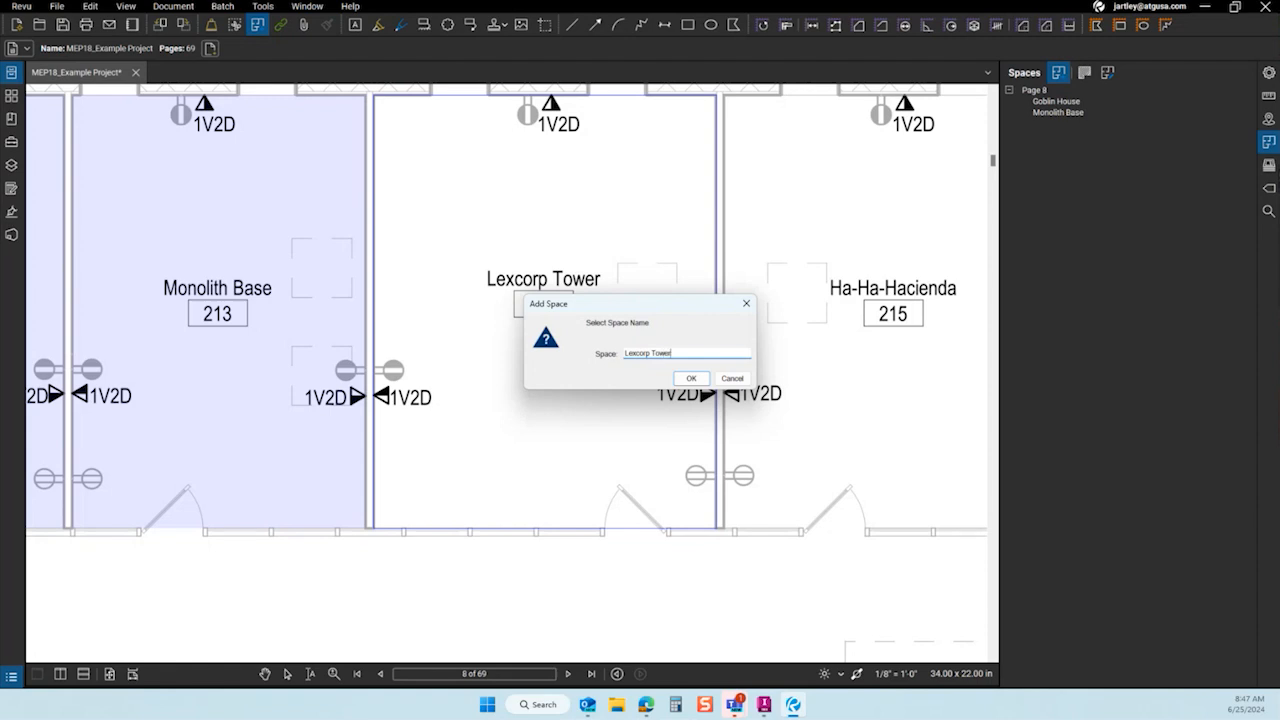
click(694, 378)
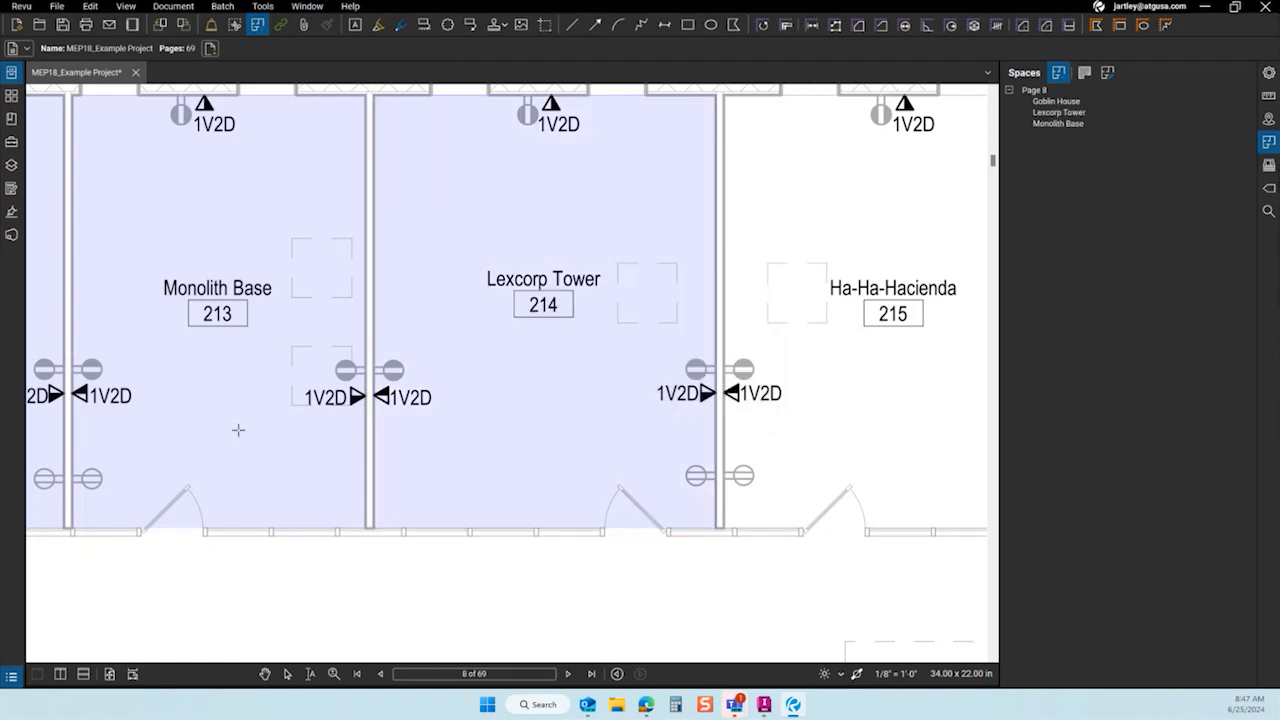
Add a rectangular space covering room 215 and name it Ha-Ha Hacienda.
scroll(238, 430, down, 2)
scroll(651, 366, up, 3)
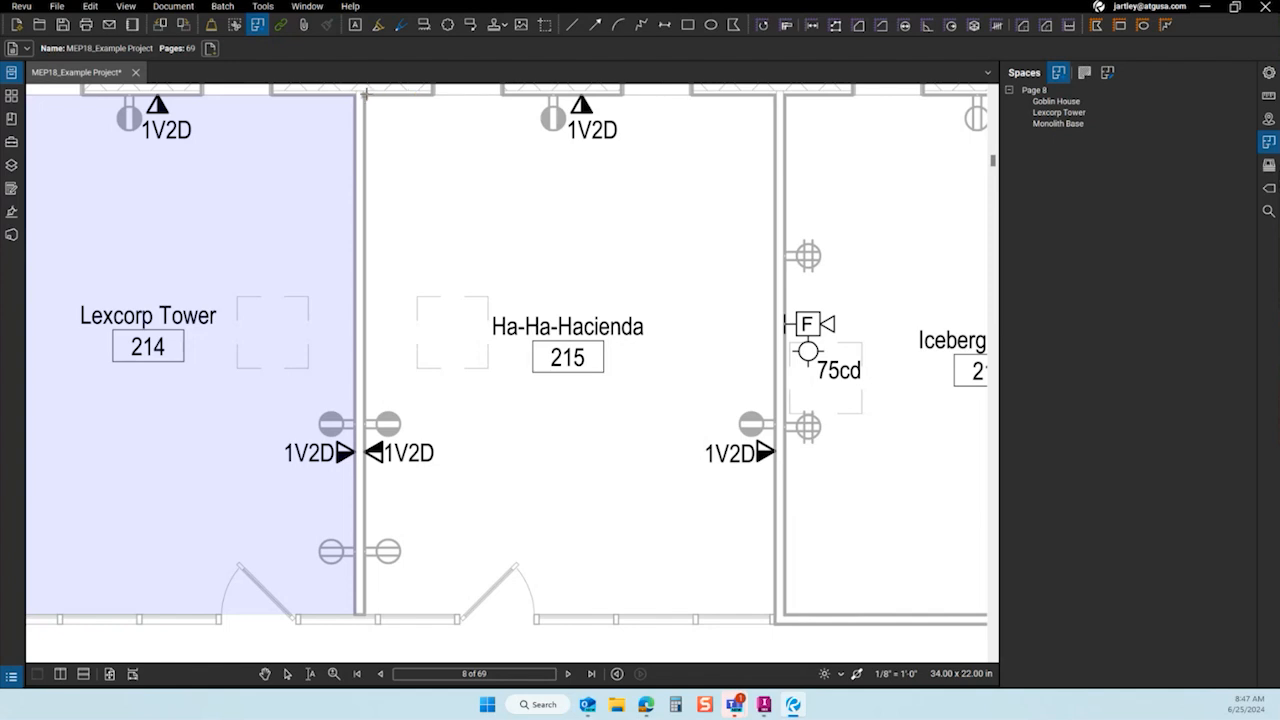
drag(365, 94, 776, 616)
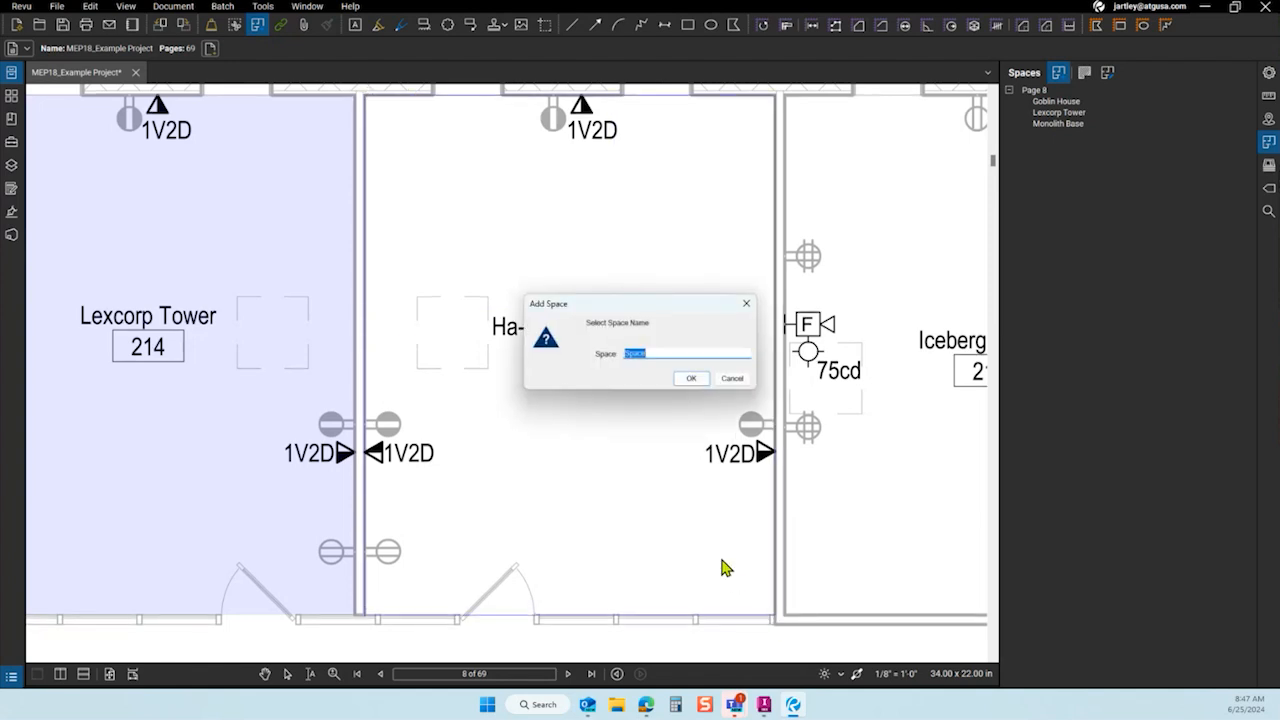
text(Ha)
drag(607, 310, 570, 413)
text(-Ha Hacienda)
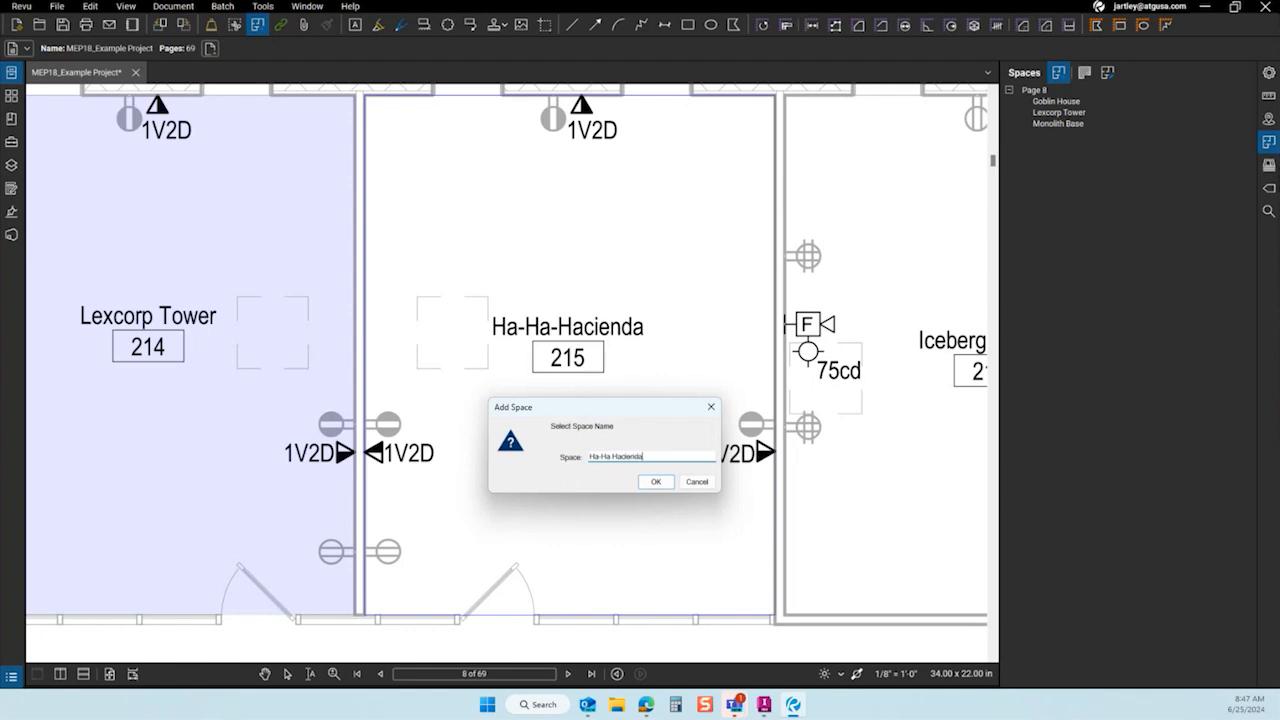
key(Return)
Outline the L-shaped room 216 around the restrooms as a polygonal space and name it Iceberg Lounge.
scroll(514, 292, down, 2)
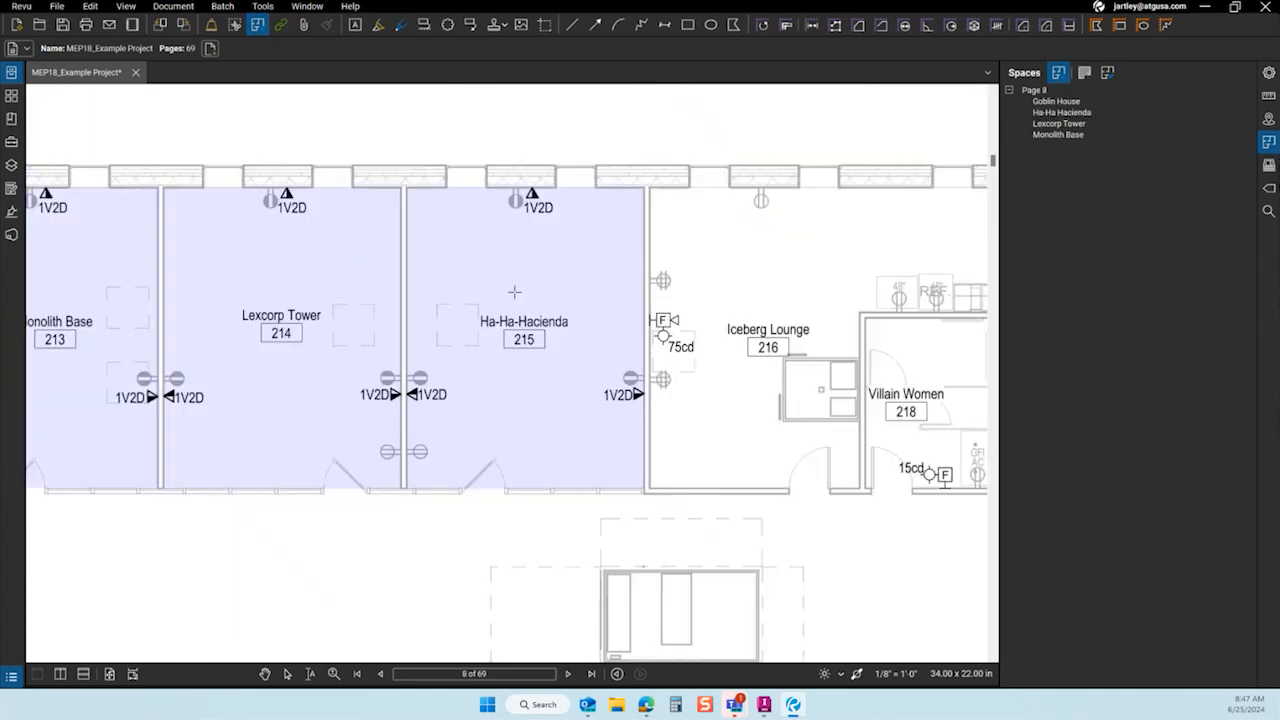
scroll(442, 390, down, 2)
scroll(815, 297, up, 3)
scroll(491, 320, down, 1)
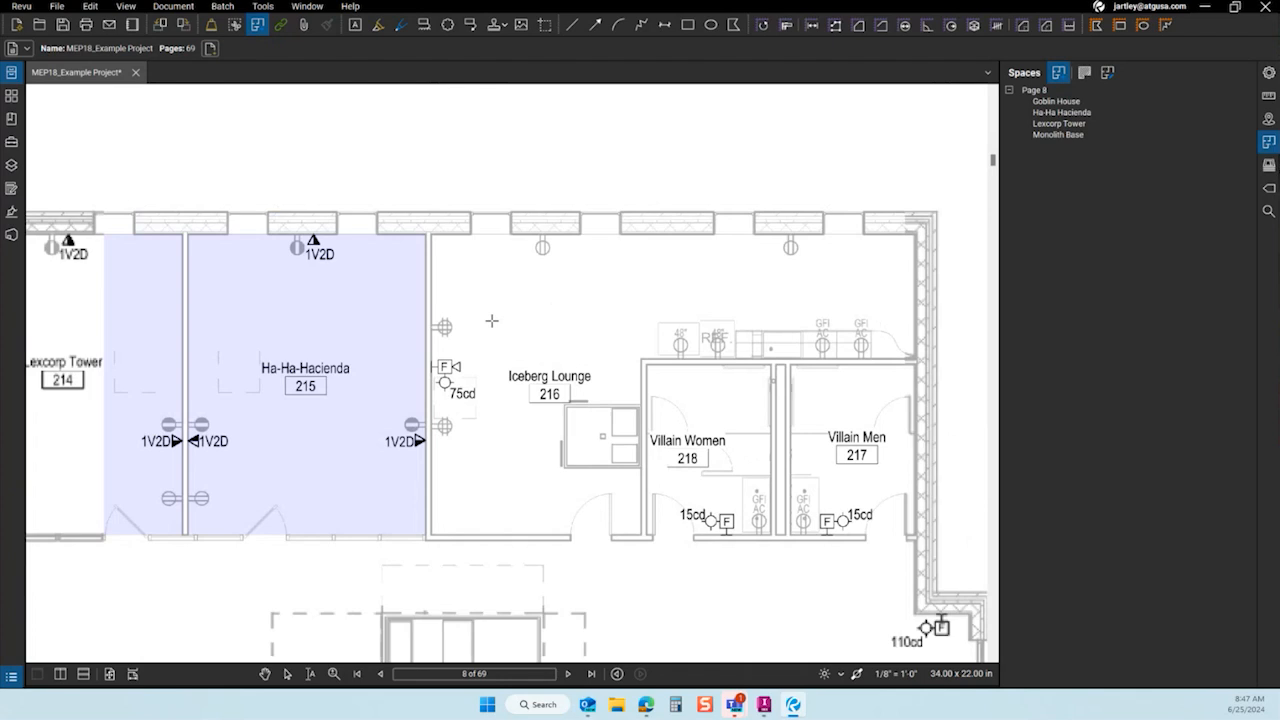
scroll(689, 318, up, 1)
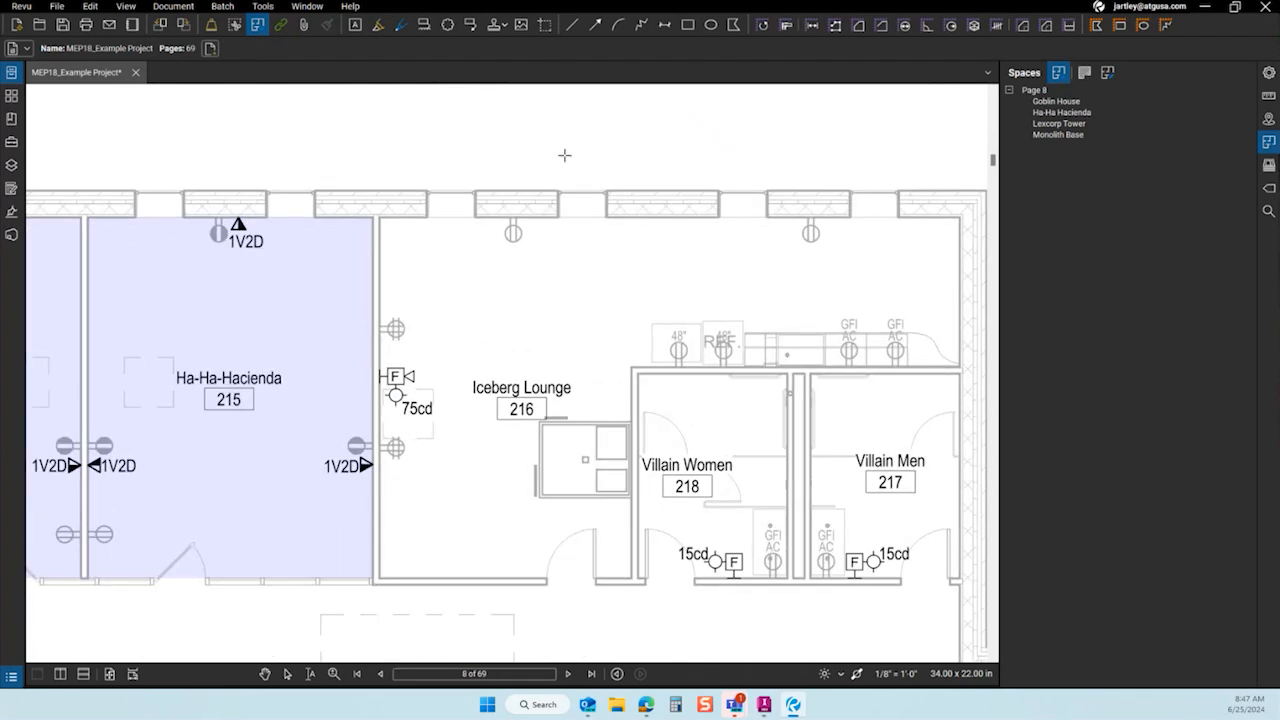
click(379, 217)
click(956, 219)
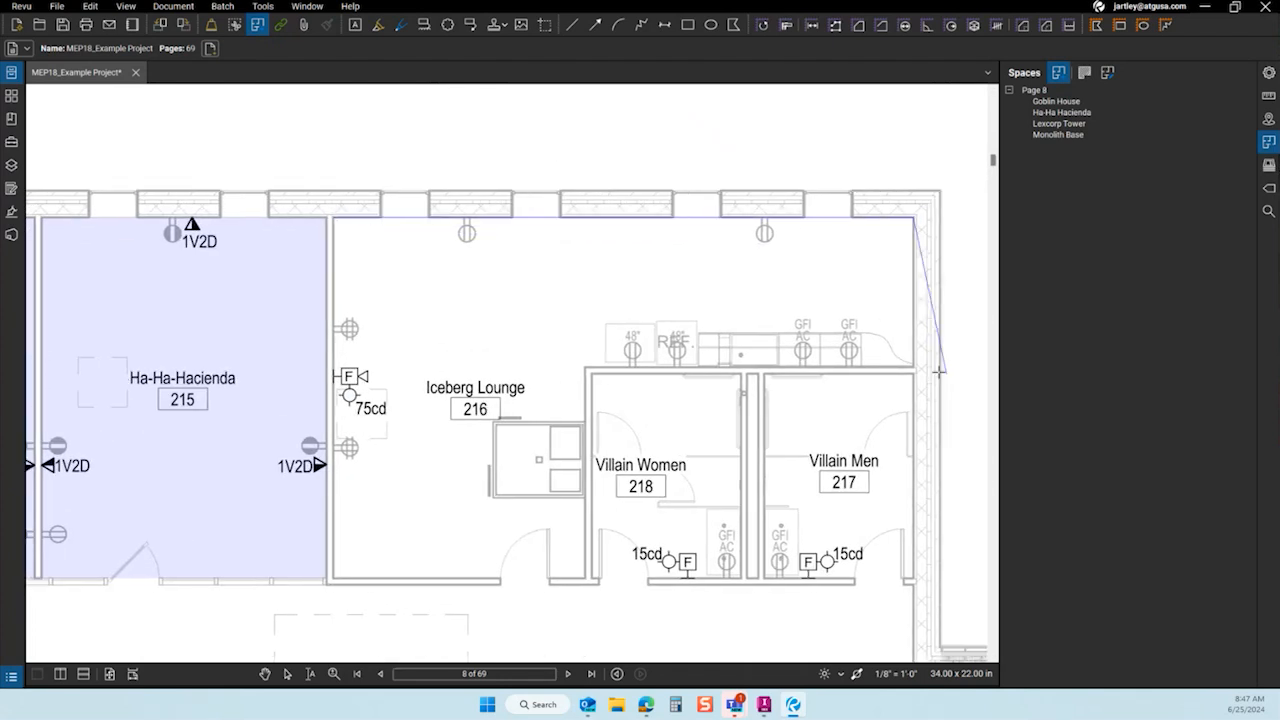
click(913, 366)
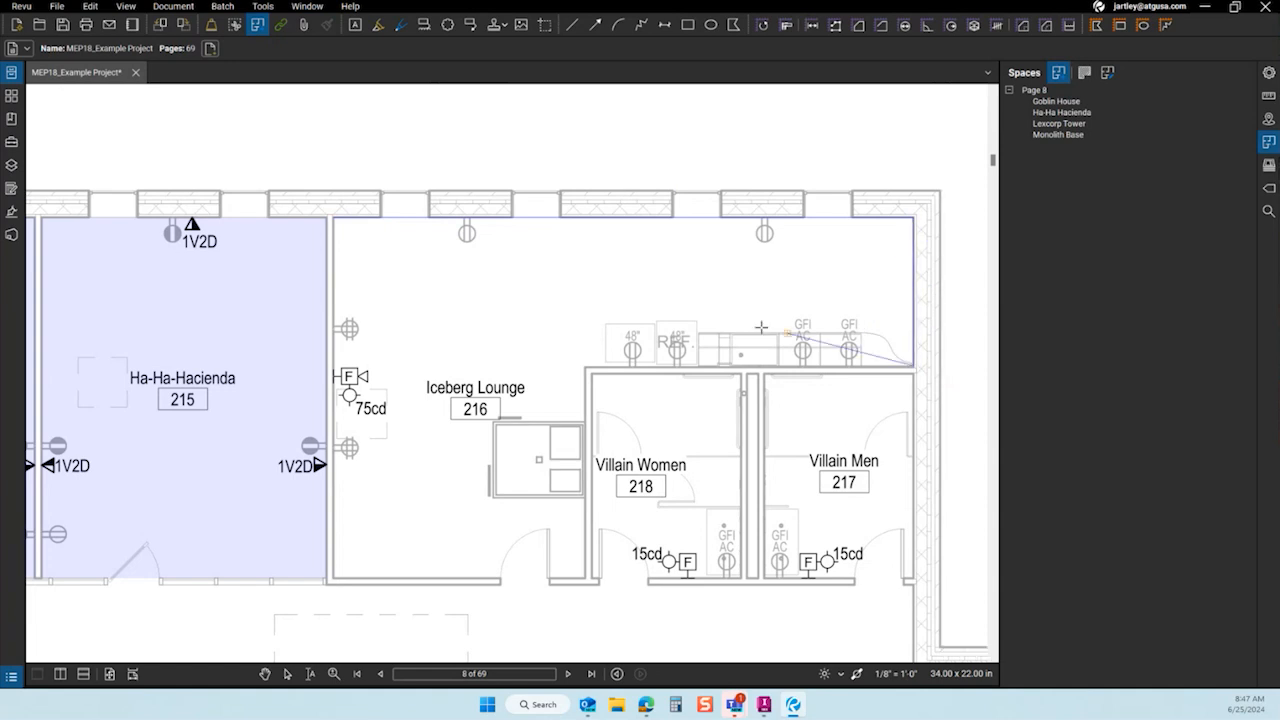
click(585, 367)
click(585, 578)
click(335, 578)
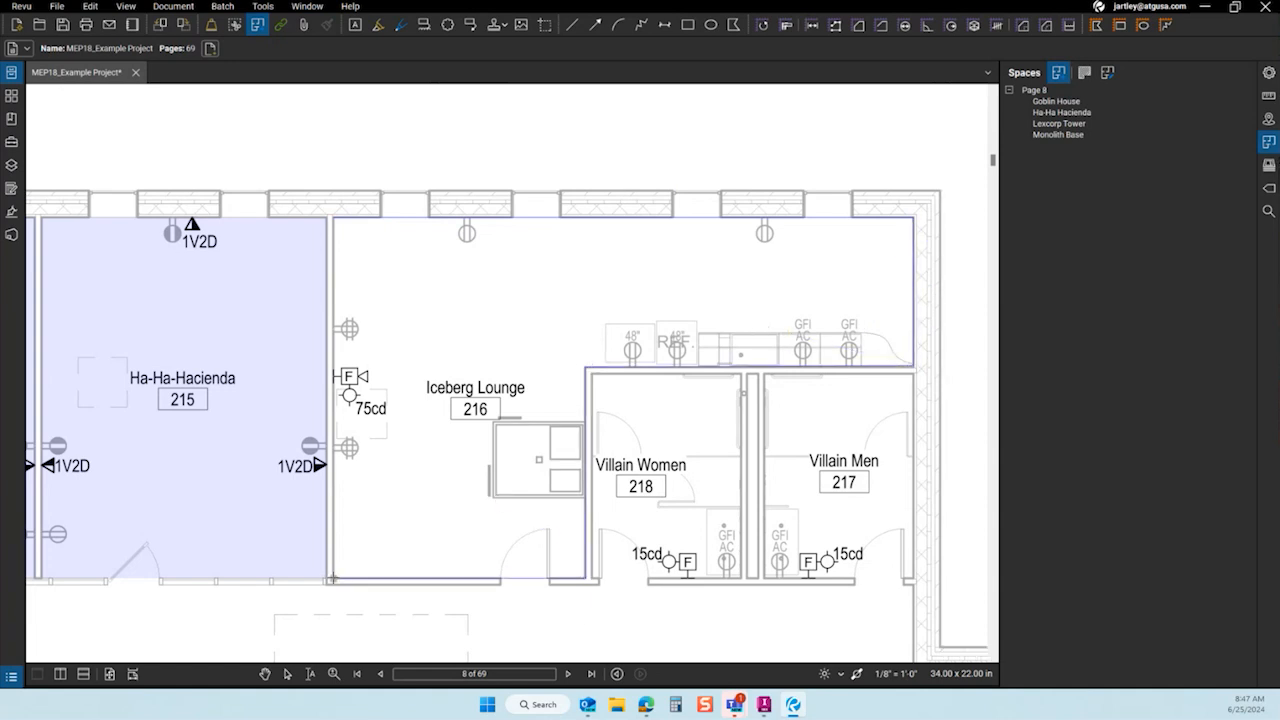
click(333, 216)
text(Iceberg Lounge)
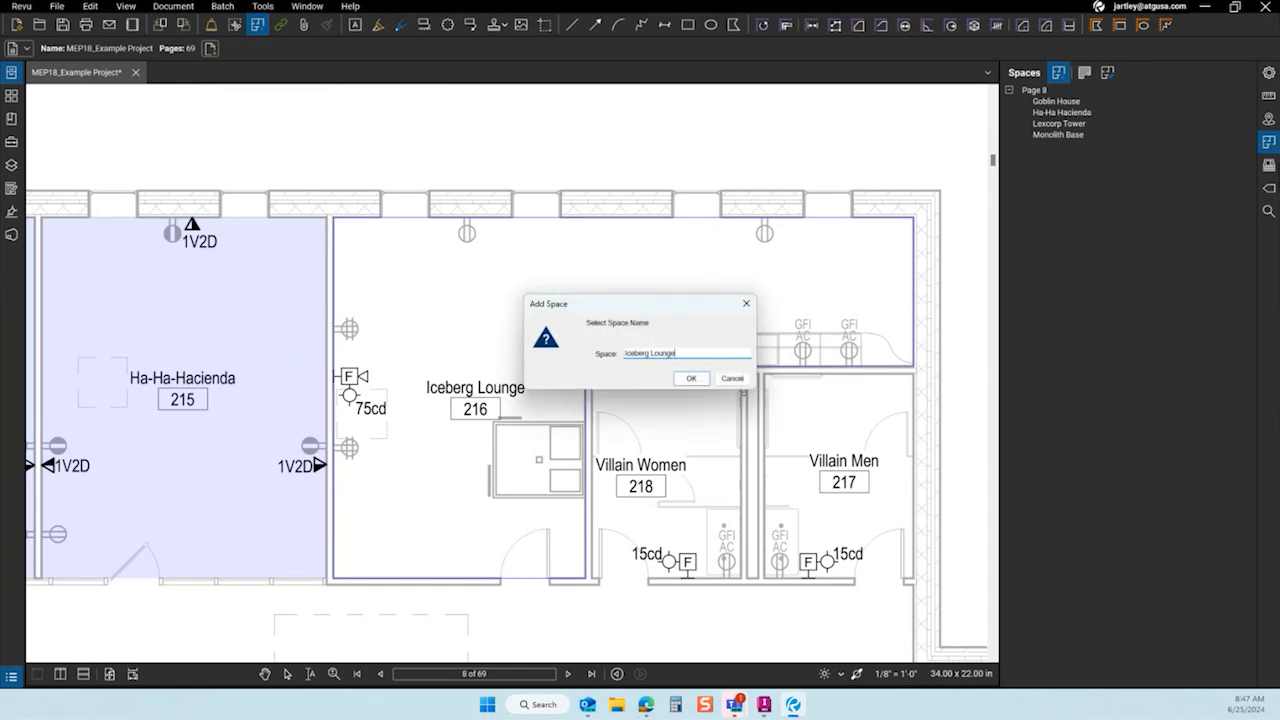
click(688, 377)
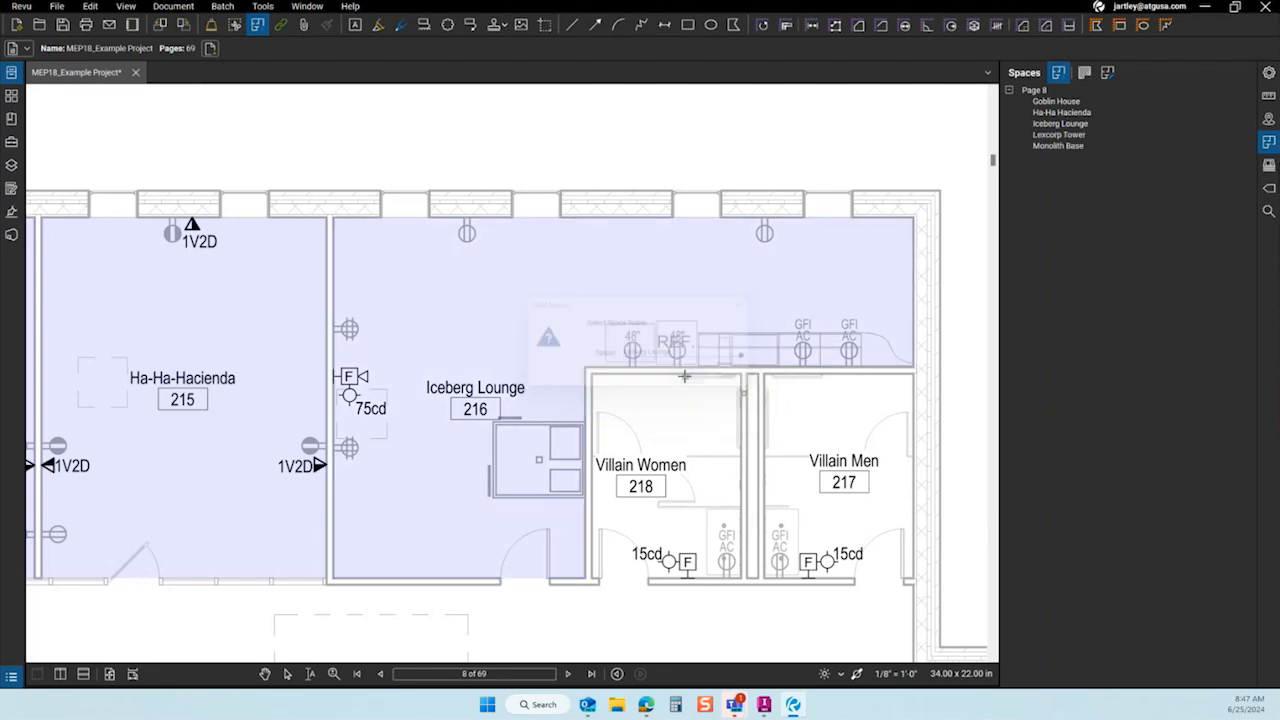
Start a polygonal space for Cobra Island 211, tracing its upper wall below the rooms and the stepped corner beside Villain Men.
scroll(750, 258, down, 3)
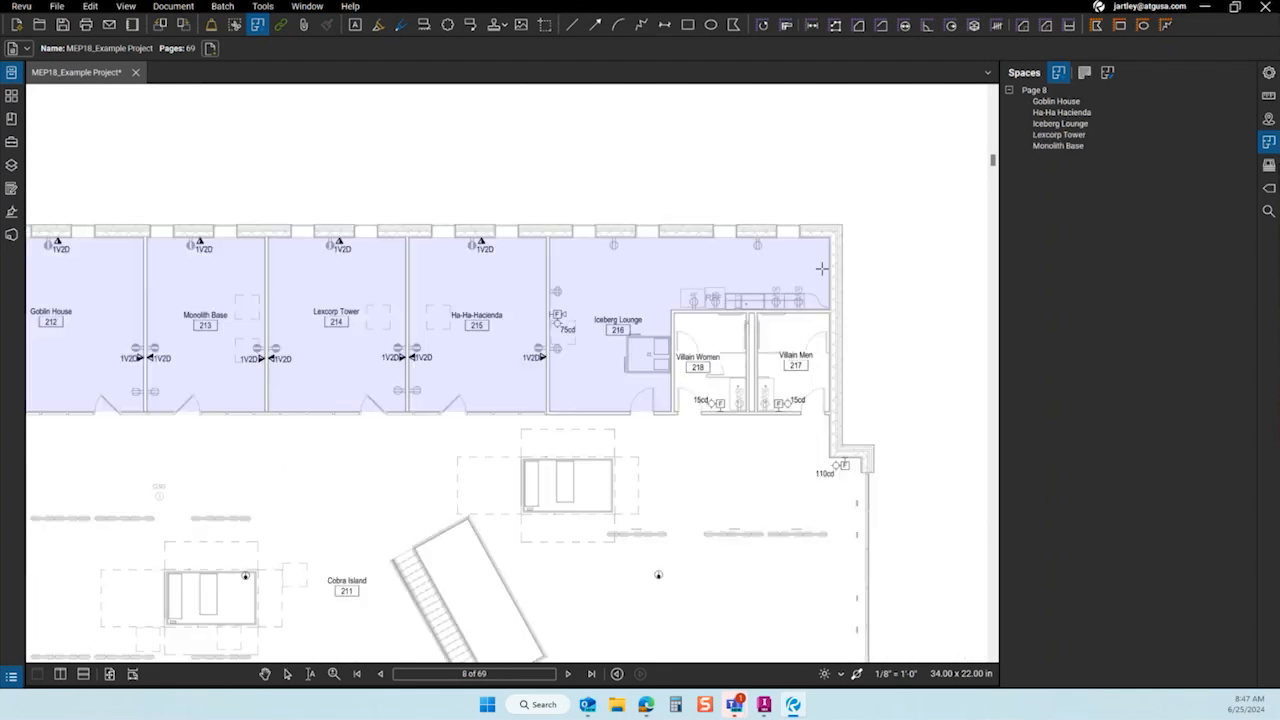
scroll(718, 422, down, 2)
scroll(422, 458, down, 2)
scroll(422, 458, up, 1)
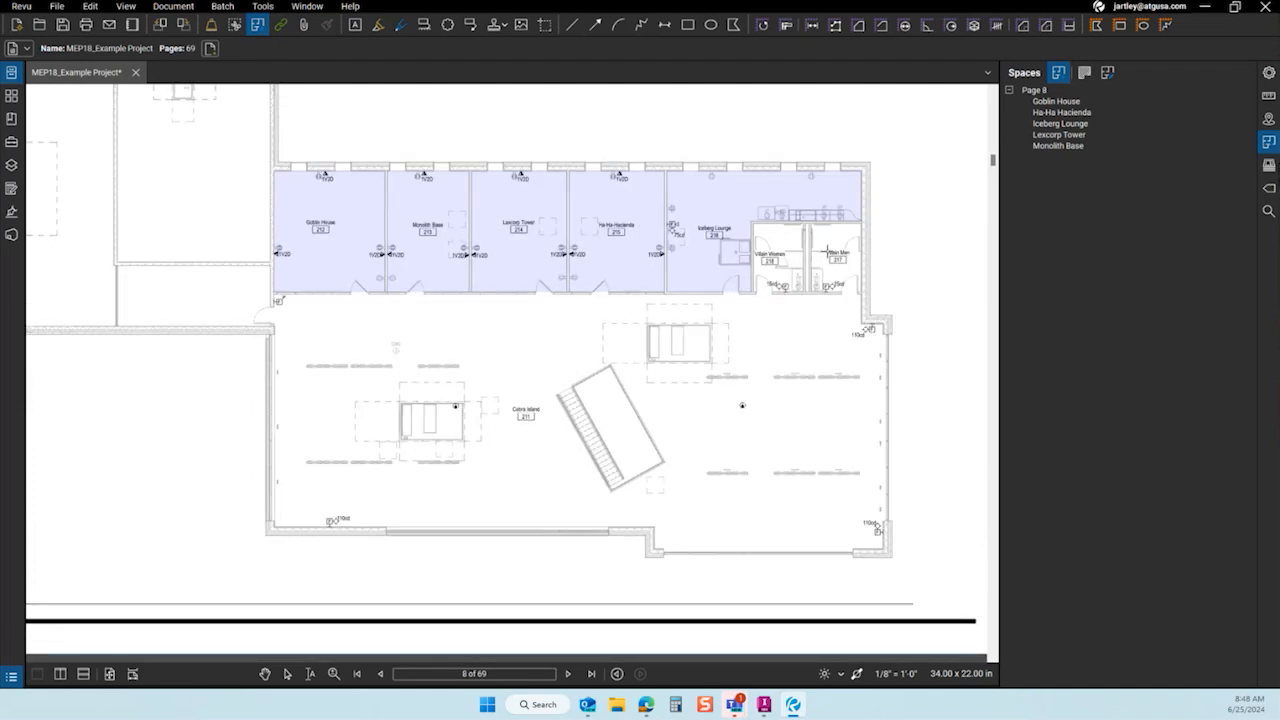
scroll(778, 270, up, 1)
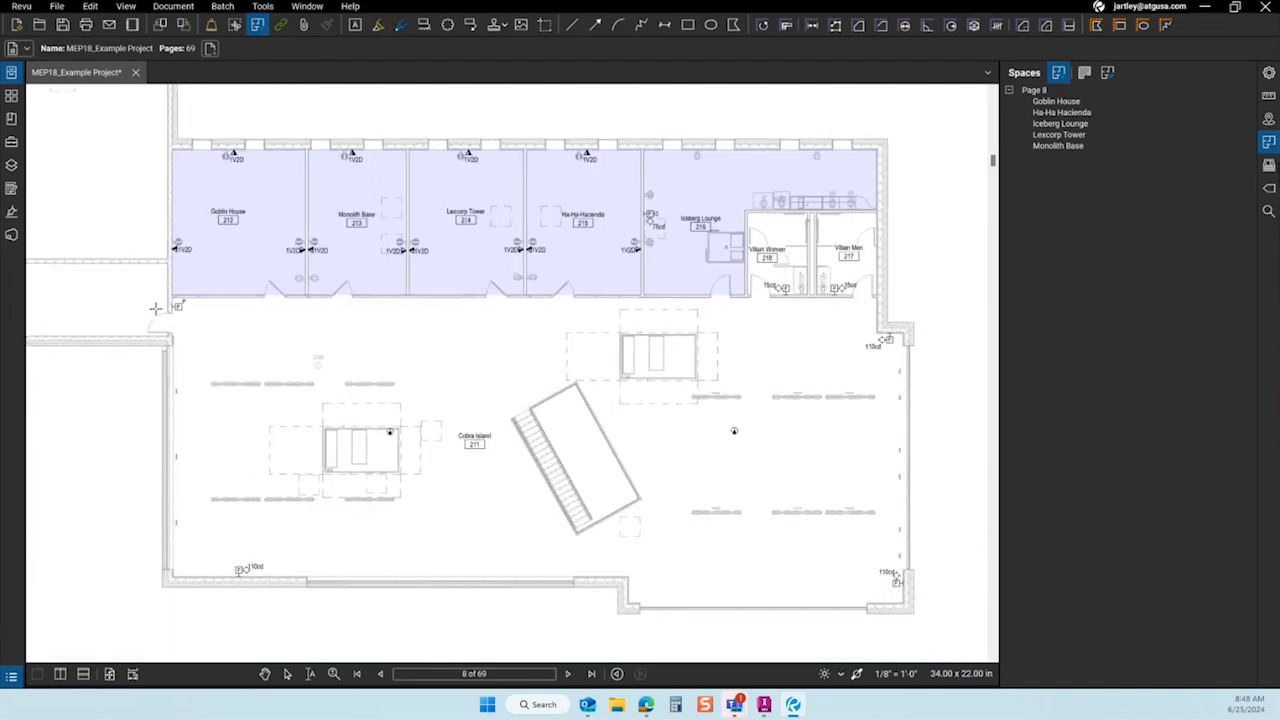
scroll(157, 306, up, 4)
click(193, 280)
scroll(843, 449, down, 6)
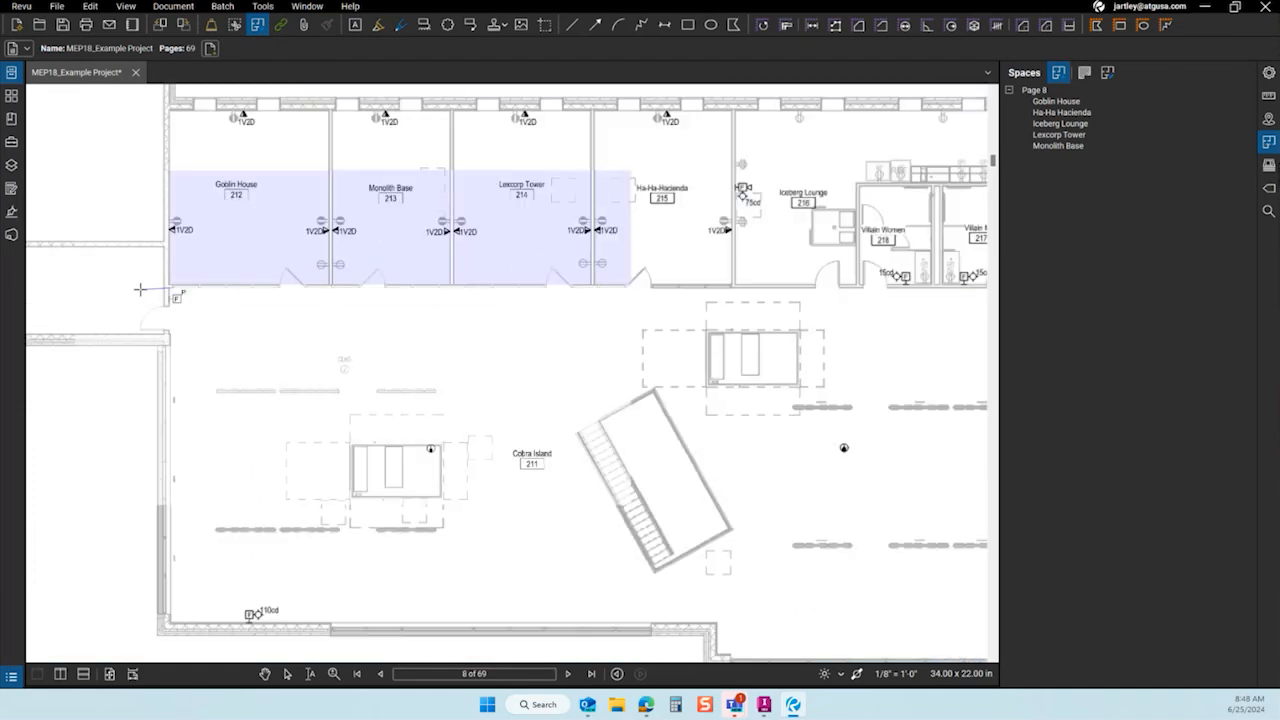
scroll(865, 297, up, 5)
scroll(865, 297, up, 4)
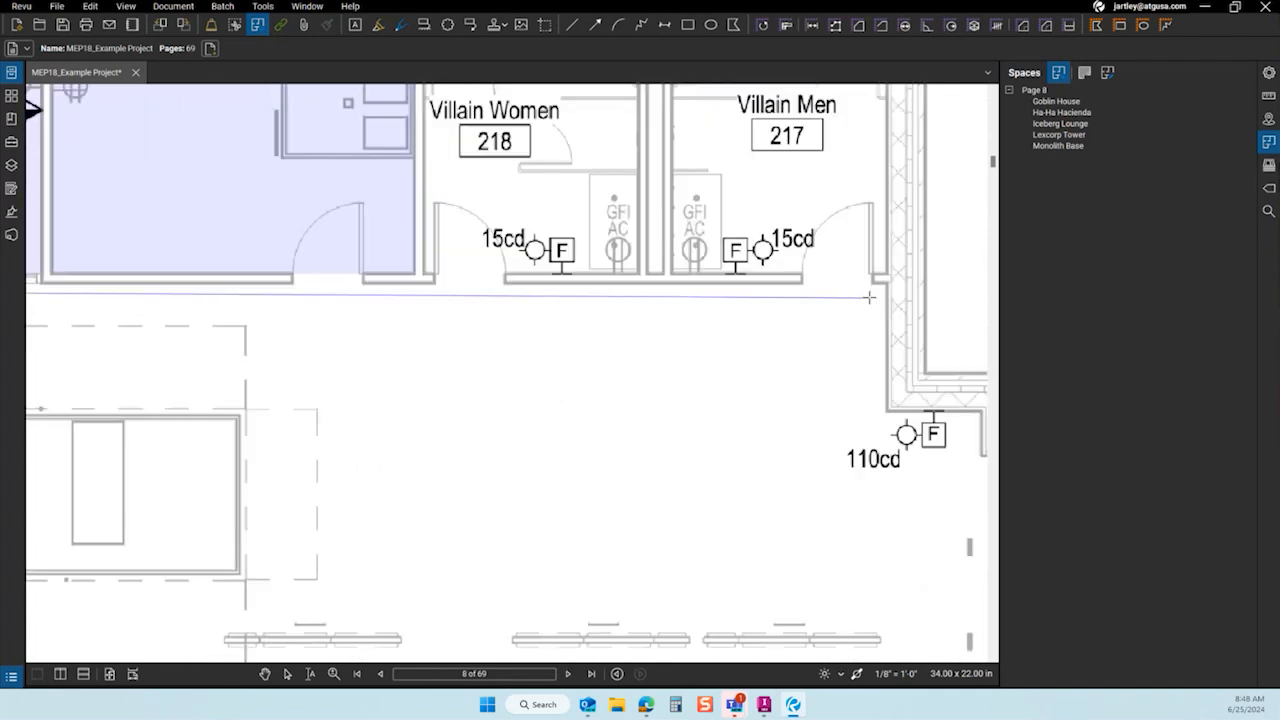
click(885, 283)
click(887, 411)
drag(956, 416, 798, 416)
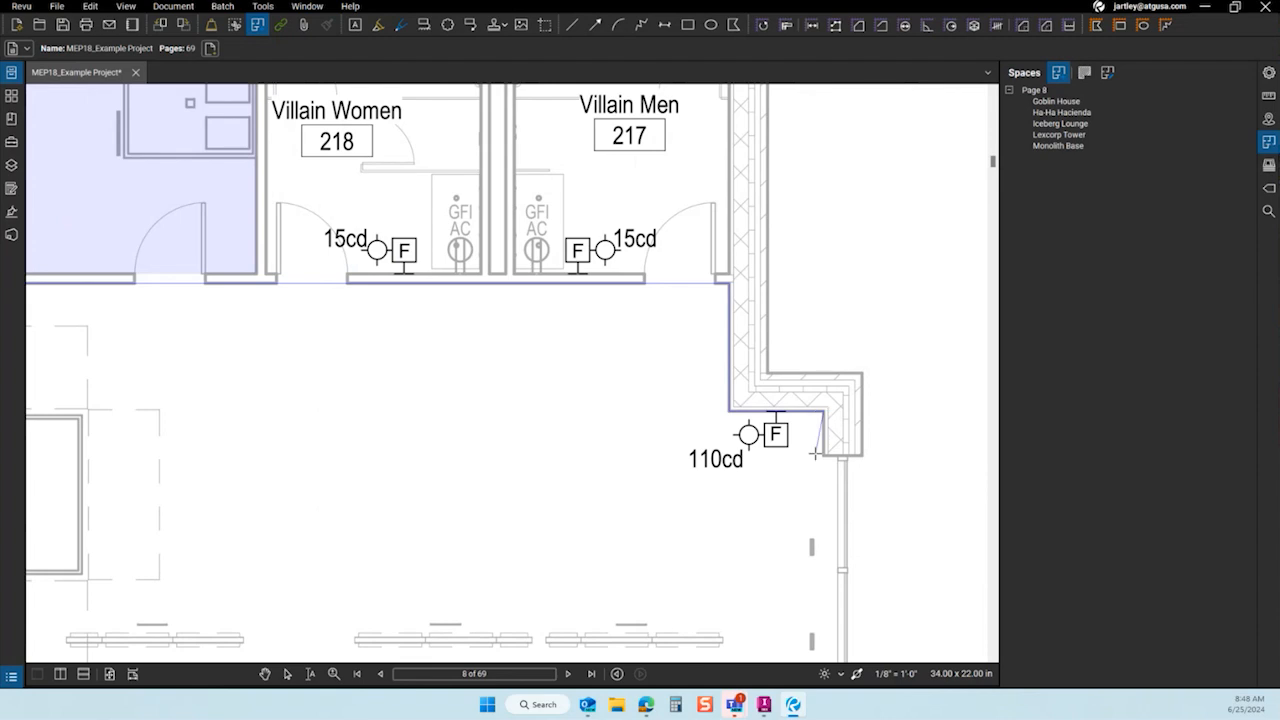
Continue the Cobra Island outline down the right exterior wall, along the lower window wall and up the inner step of the facade.
scroll(779, 275, down, 5)
scroll(778, 268, down, 2)
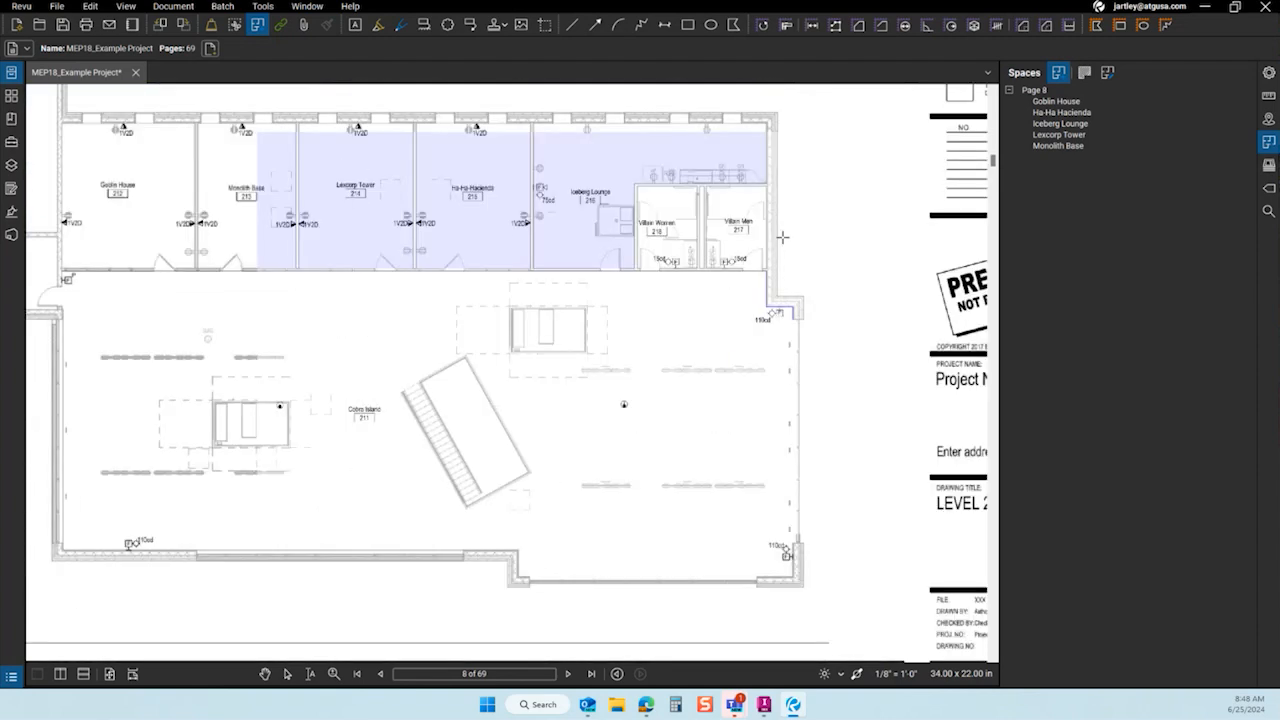
scroll(777, 531, up, 4)
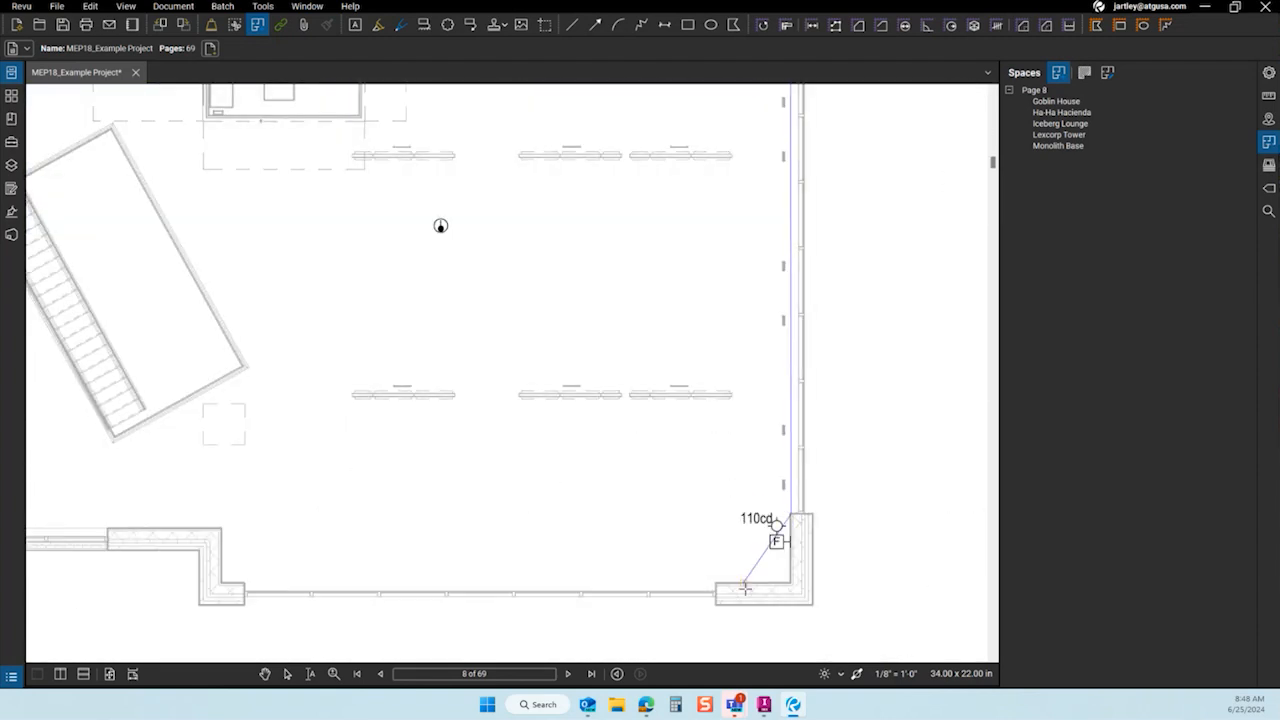
click(790, 581)
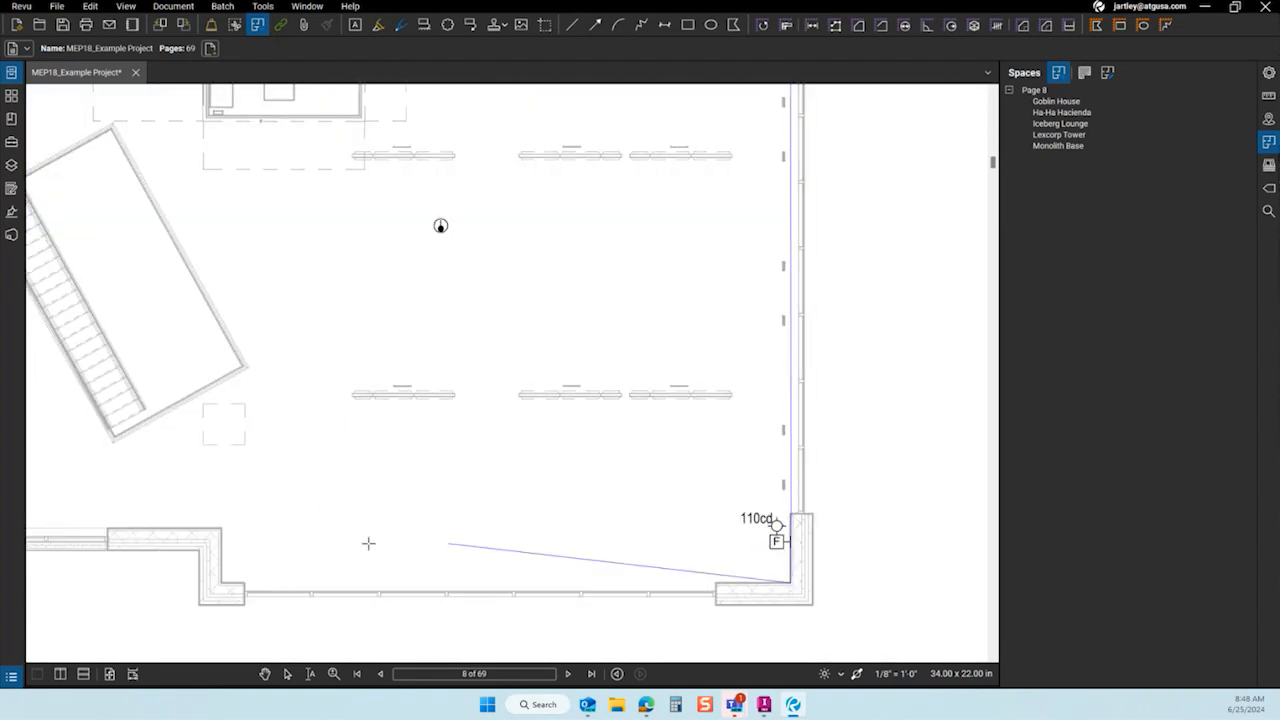
click(221, 578)
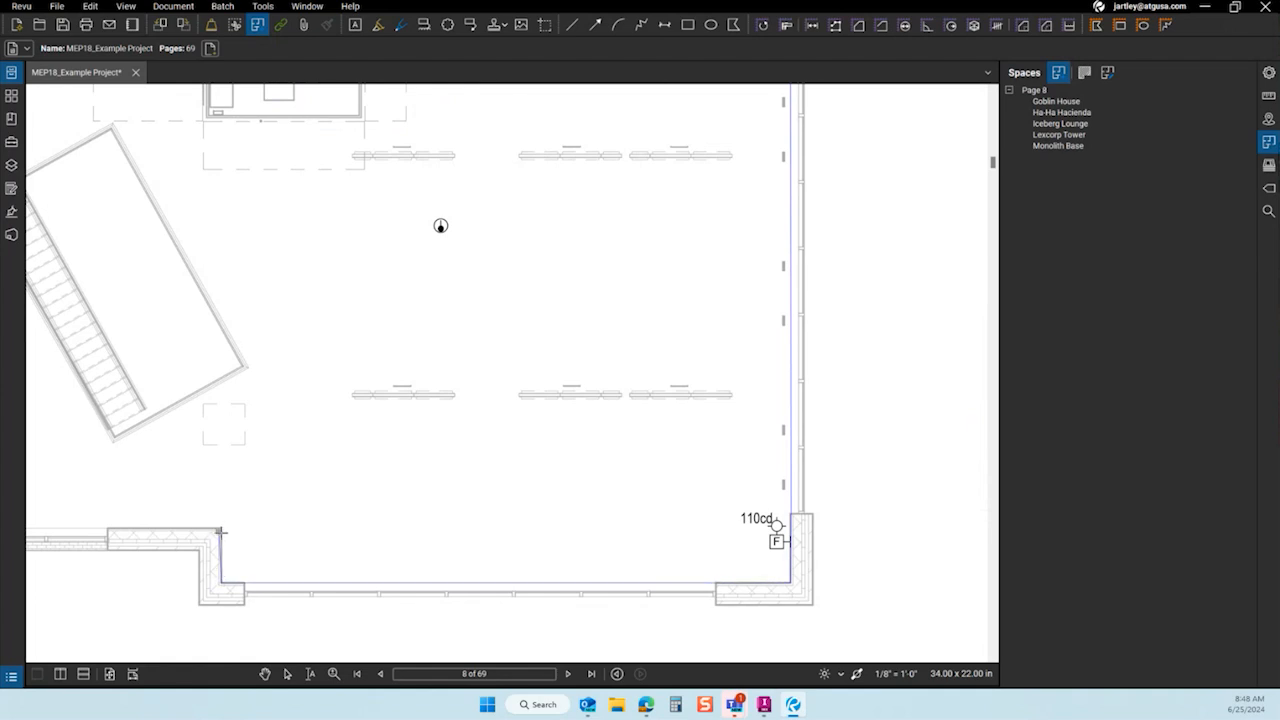
click(223, 528)
Complete the Cobra Island outline through the plan's lower-left inner corner and up the left wall to the upper-left corner below Goblin House.
scroll(831, 485, down, 5)
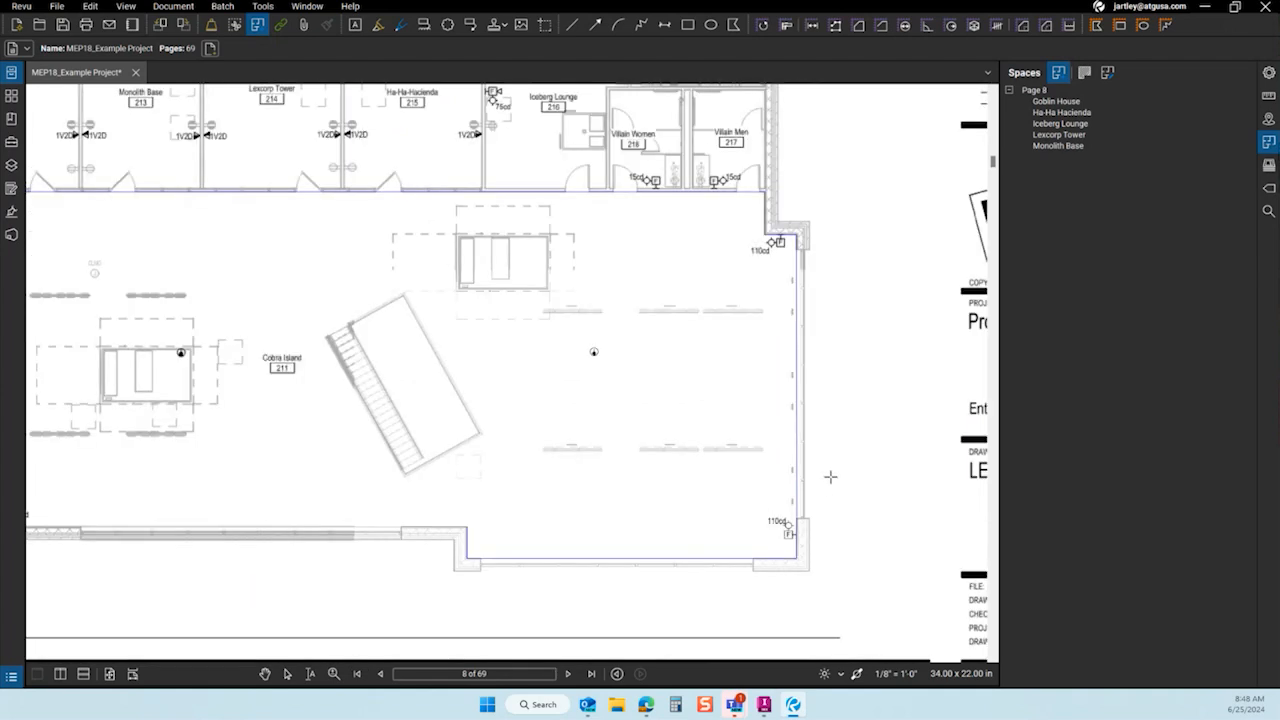
scroll(319, 486, up, 2)
scroll(318, 486, up, 3)
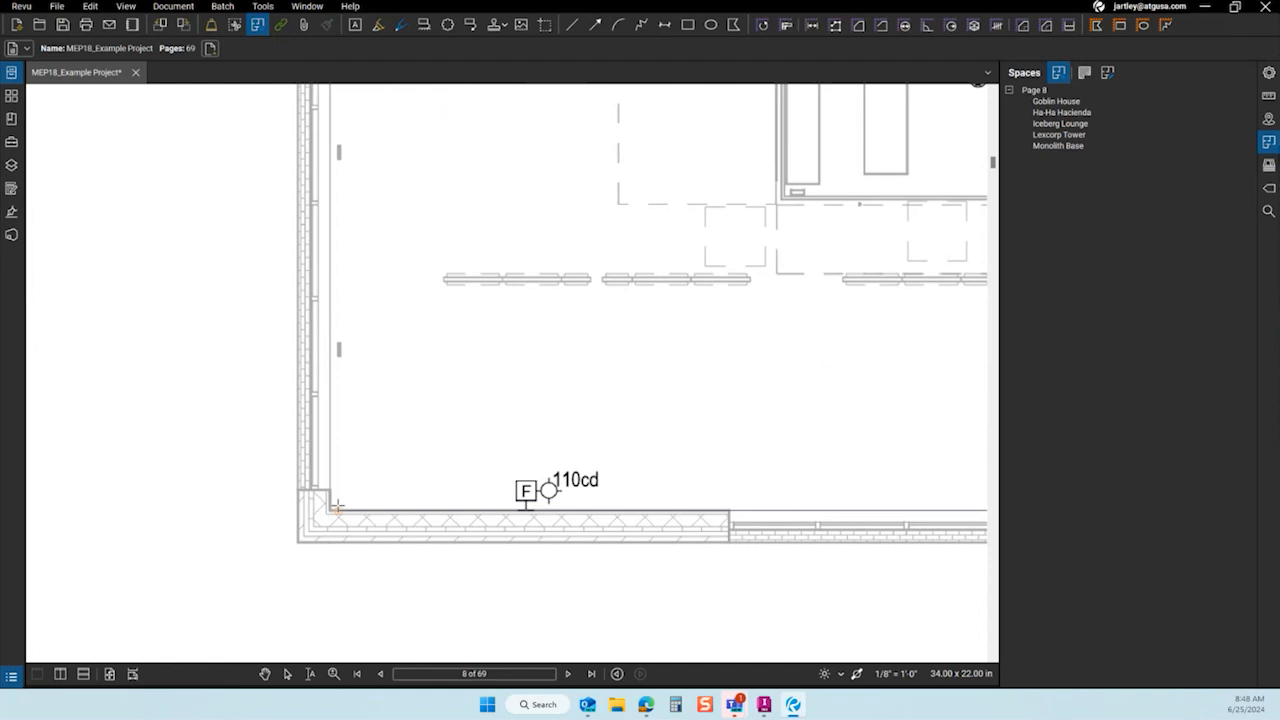
click(329, 511)
scroll(383, 571, down, 4)
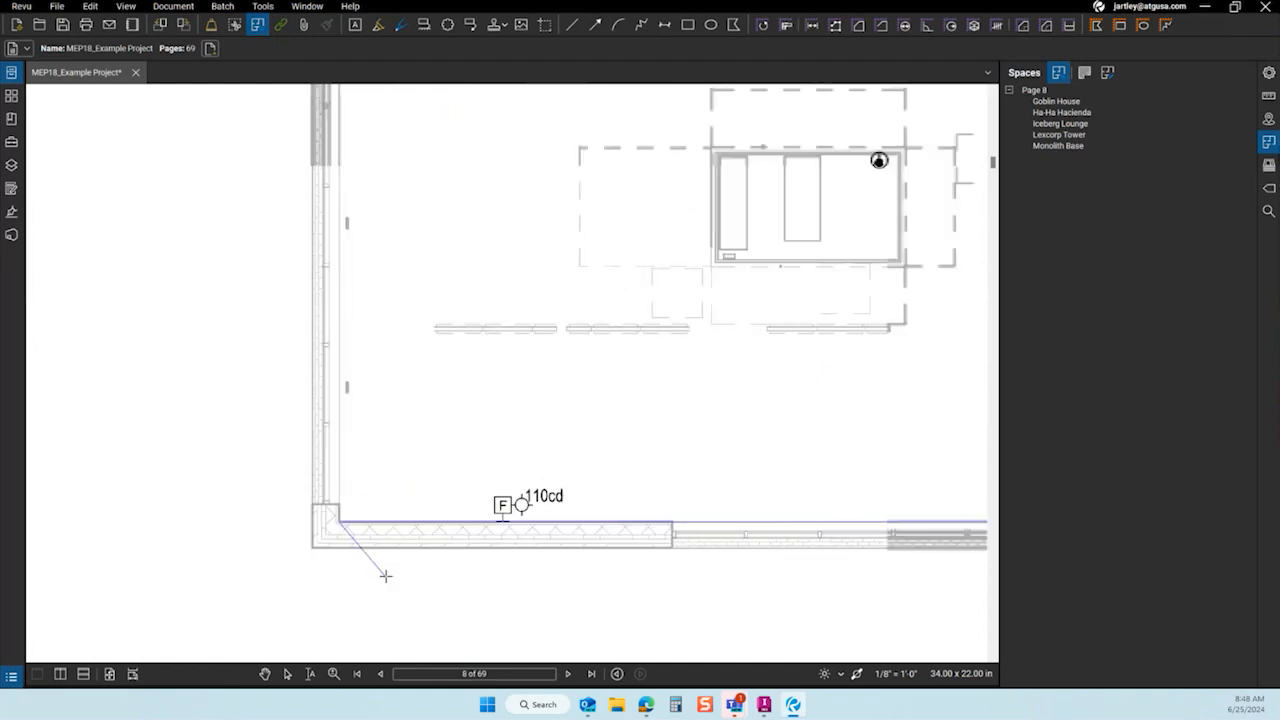
scroll(352, 140, up, 4)
scroll(349, 129, up, 1)
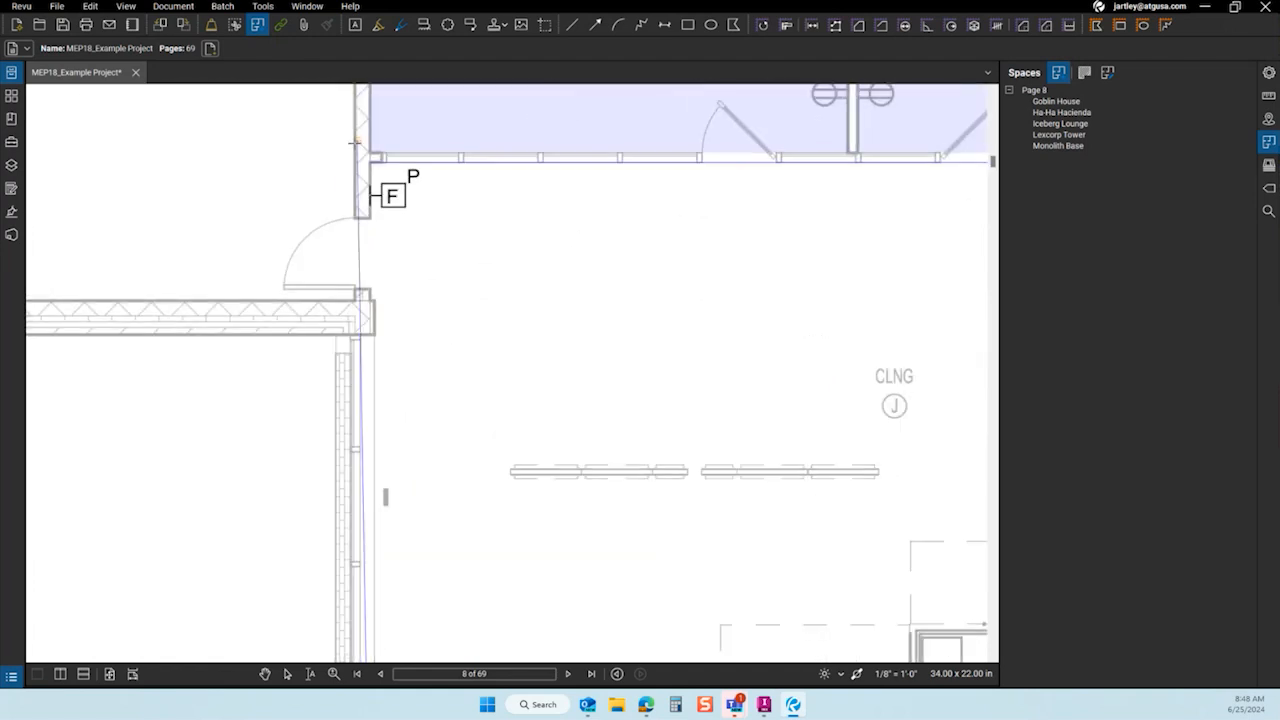
click(372, 170)
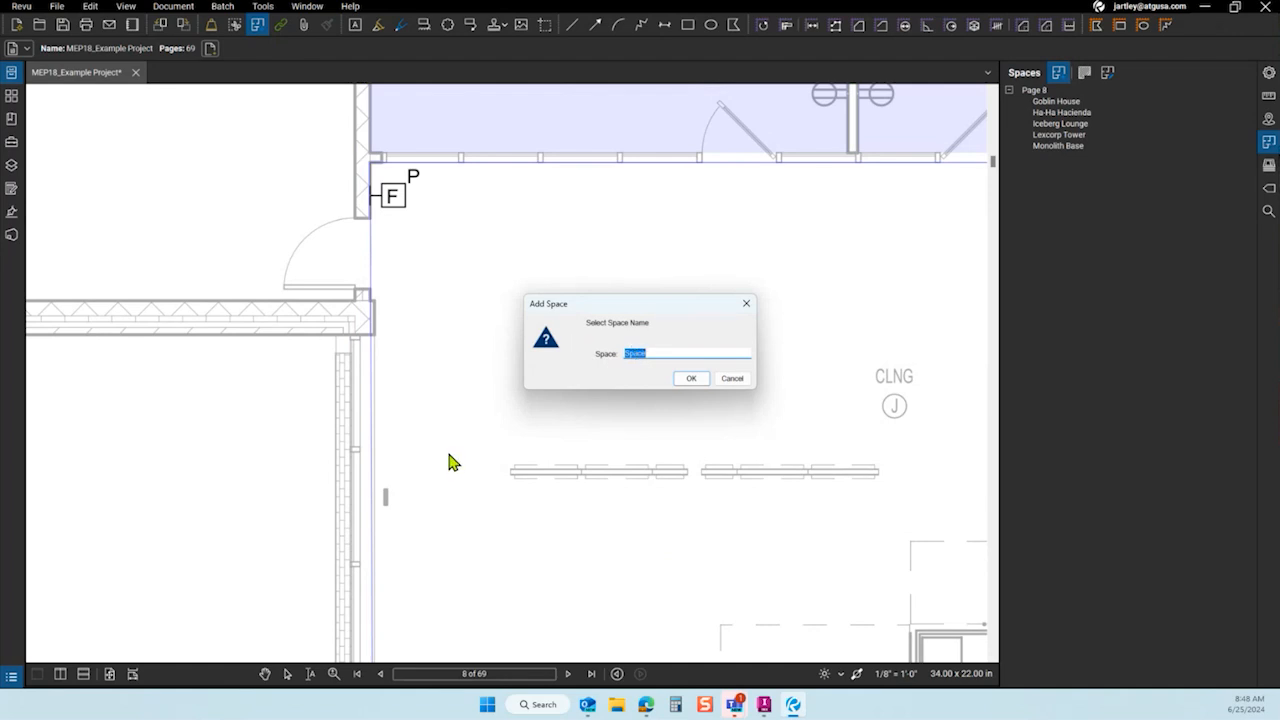
Create the outlined space under the placeholder name Spacesdfs.
drag(634, 306, 699, 353)
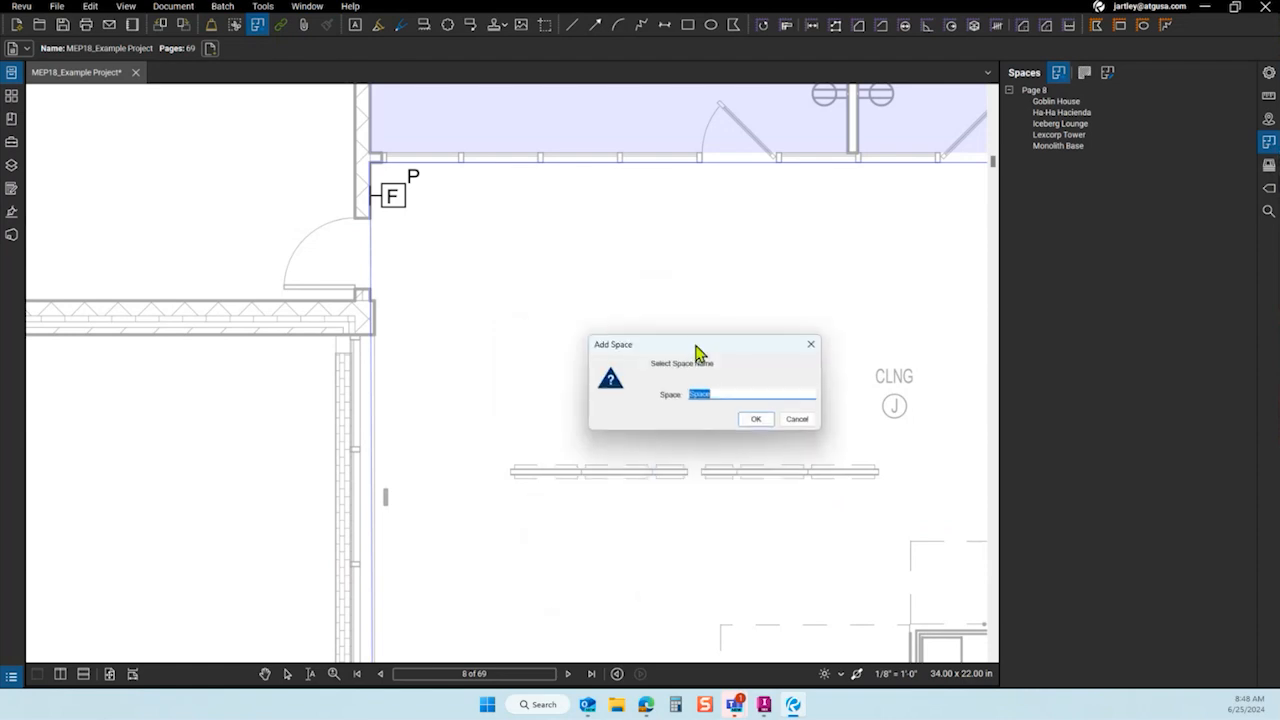
click(746, 393)
text(sdfs)
click(756, 418)
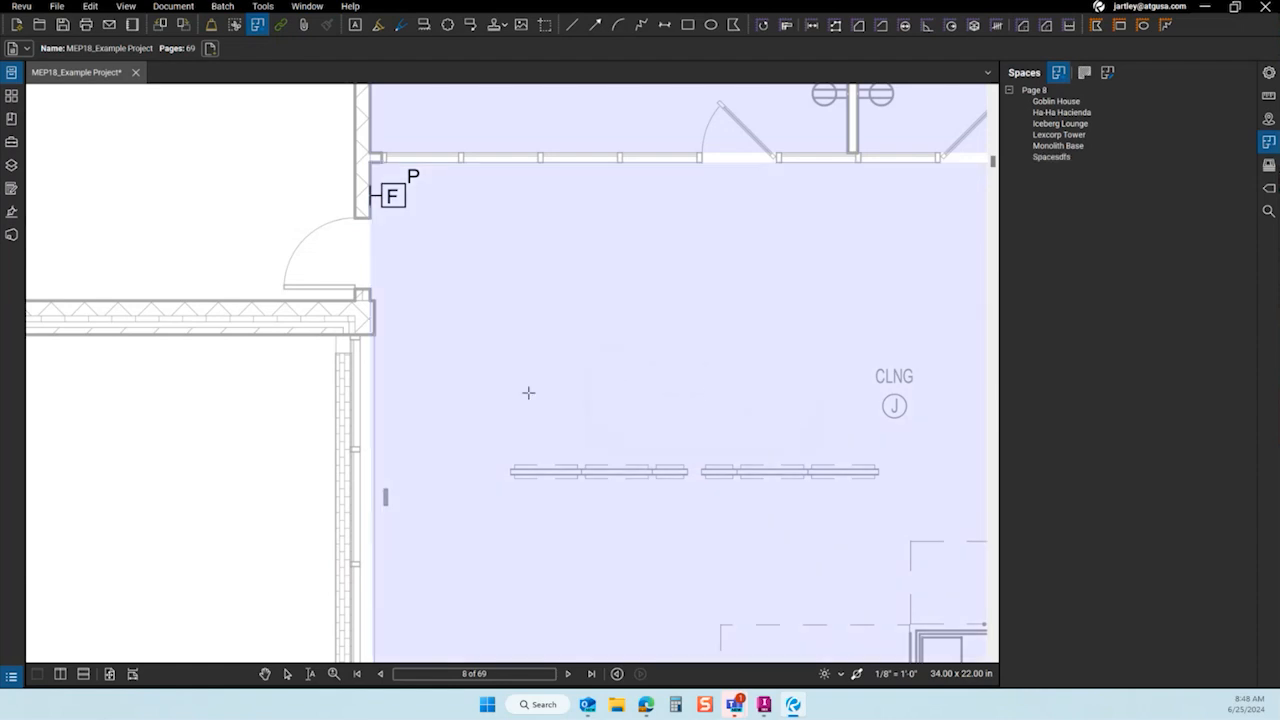
Rename the Spacesdfs space as Cobra Island.
scroll(326, 386, down, 5)
scroll(835, 500, up, 2)
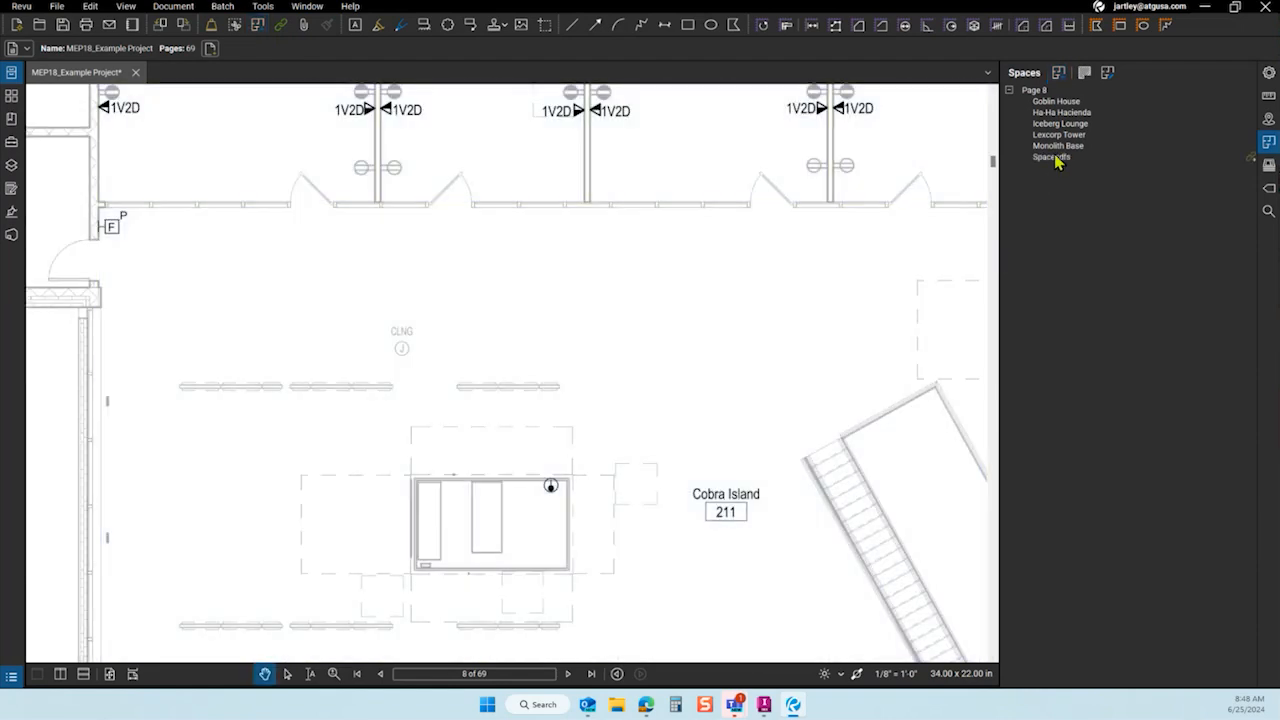
click(1057, 159)
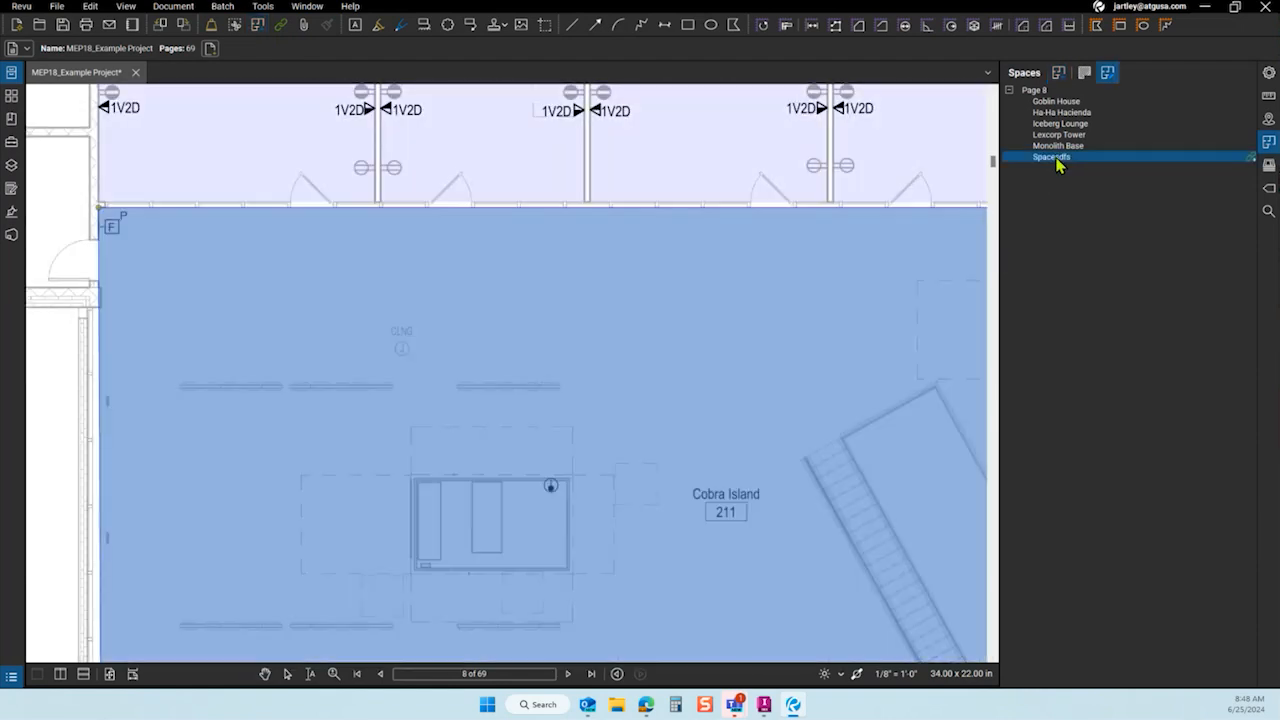
click(1057, 158)
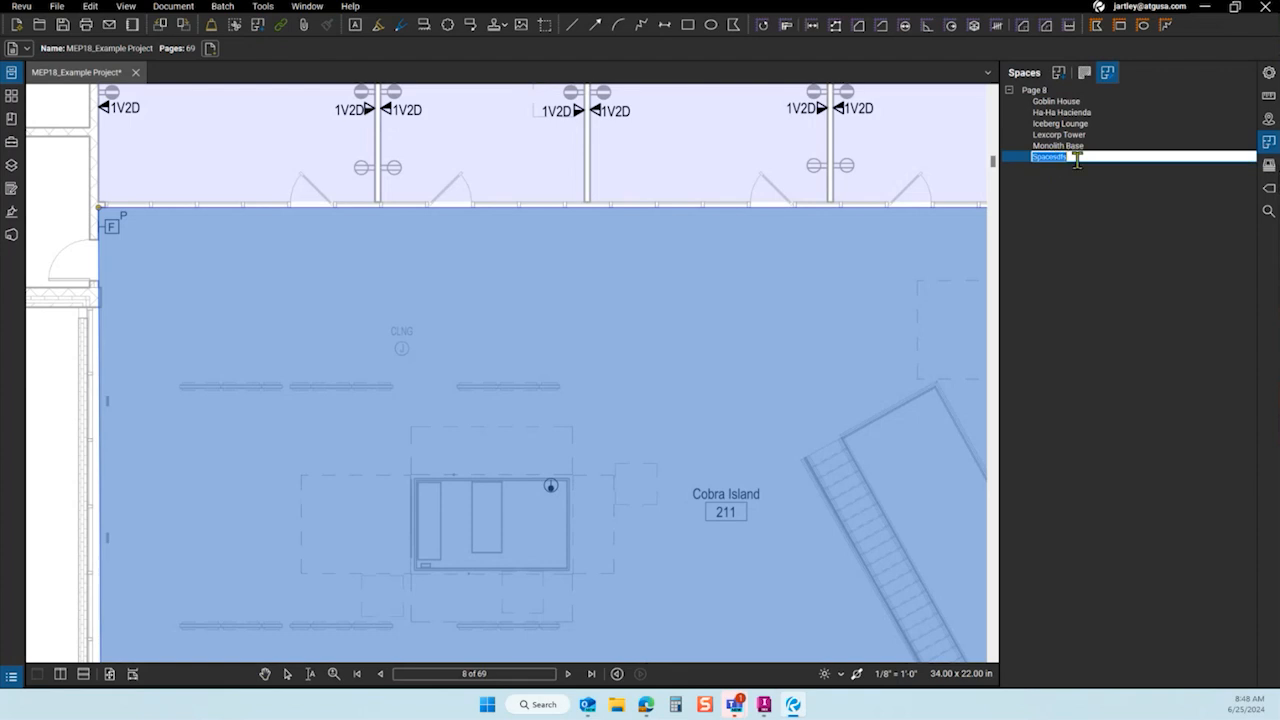
text(Cobra Island)
click(1070, 330)
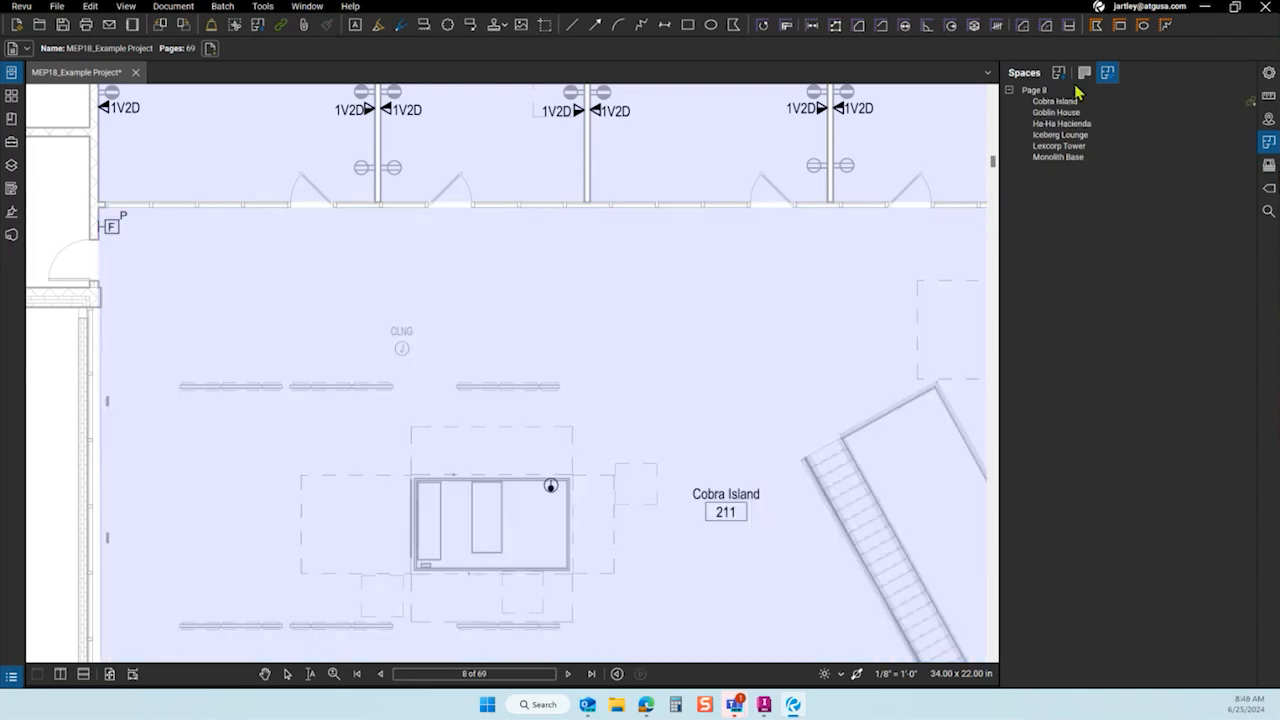
Examine the defined spaces on the plan and check the Goblin House space's name, color and opacity properties.
scroll(523, 480, down, 5)
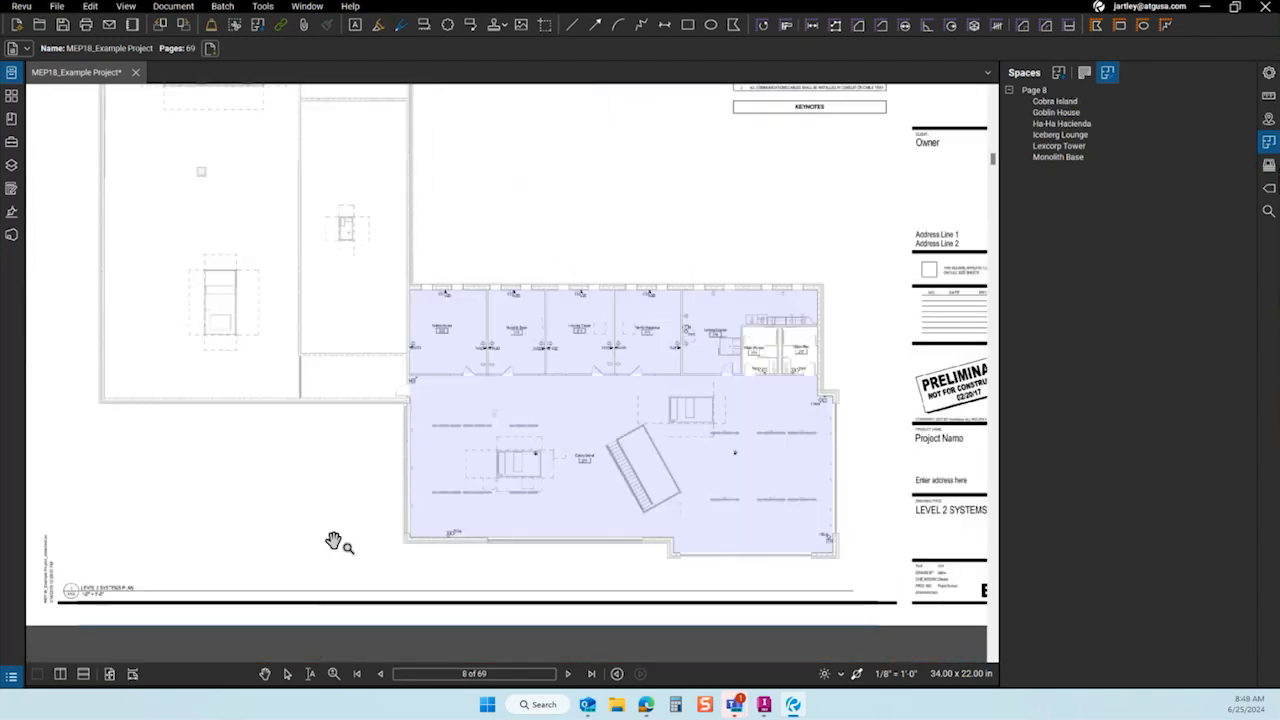
scroll(588, 478, up, 2)
scroll(868, 386, up, 3)
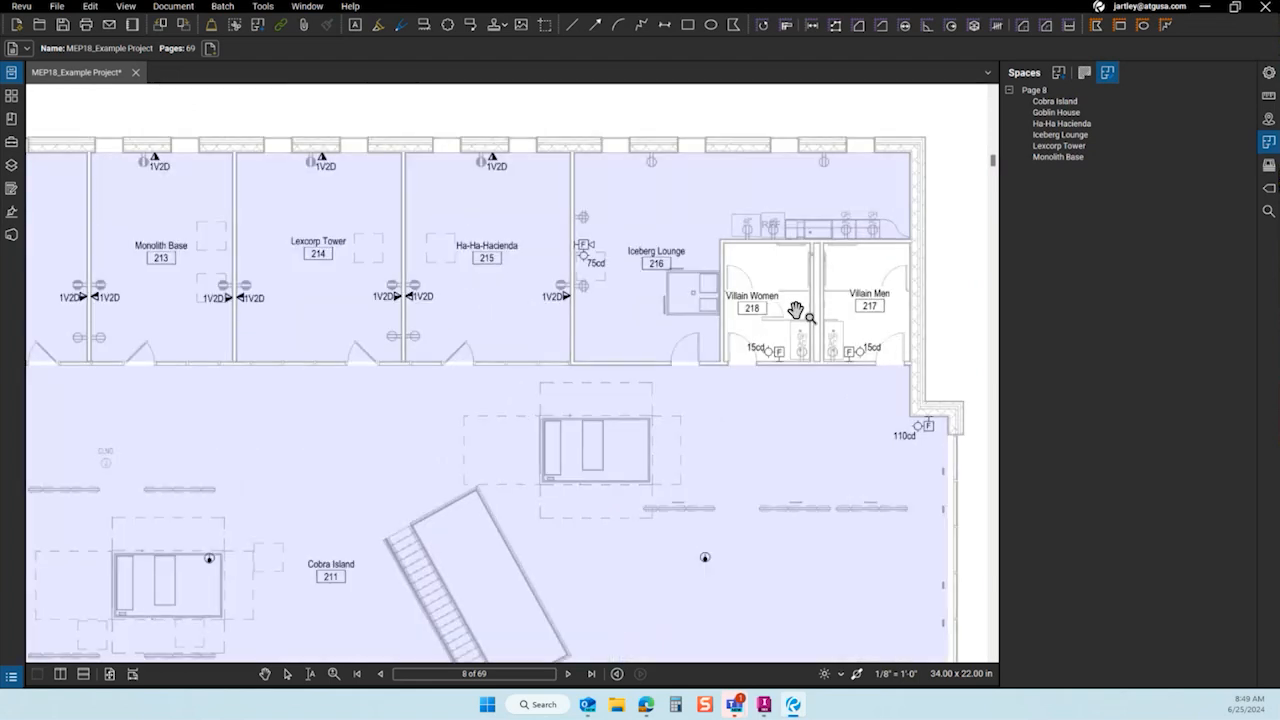
scroll(798, 312, down, 3)
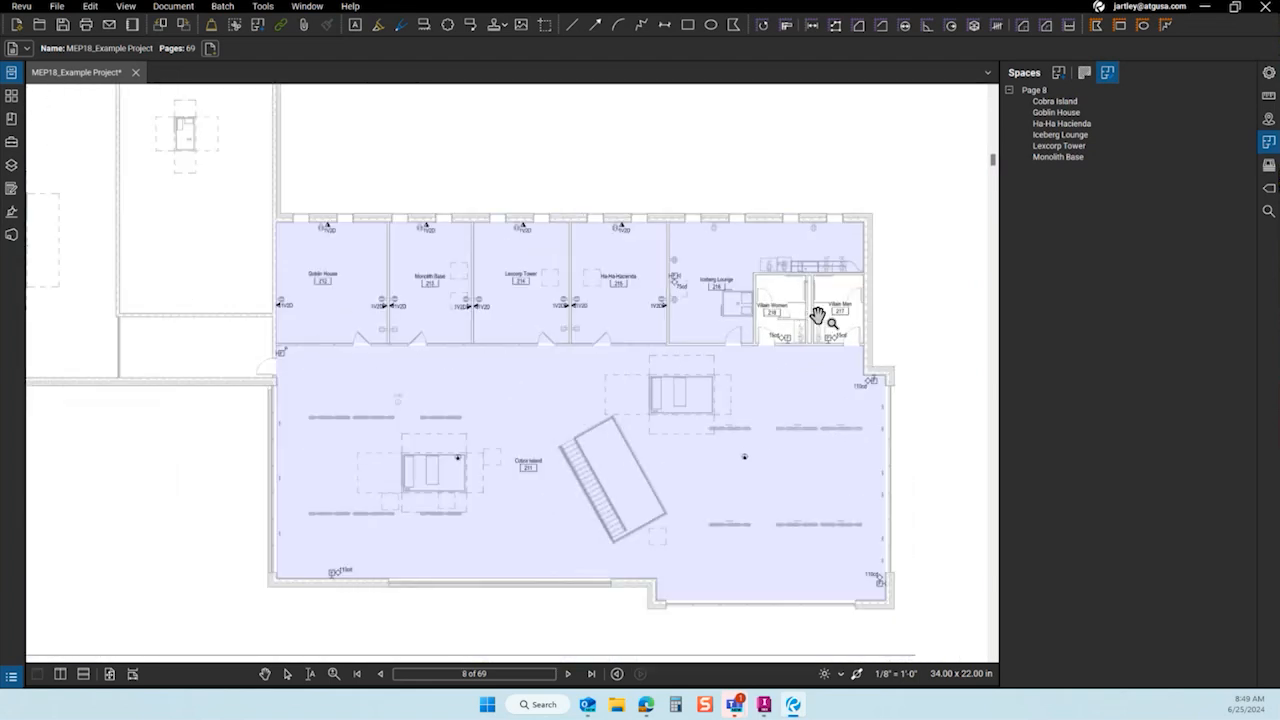
scroll(891, 397, down, 1)
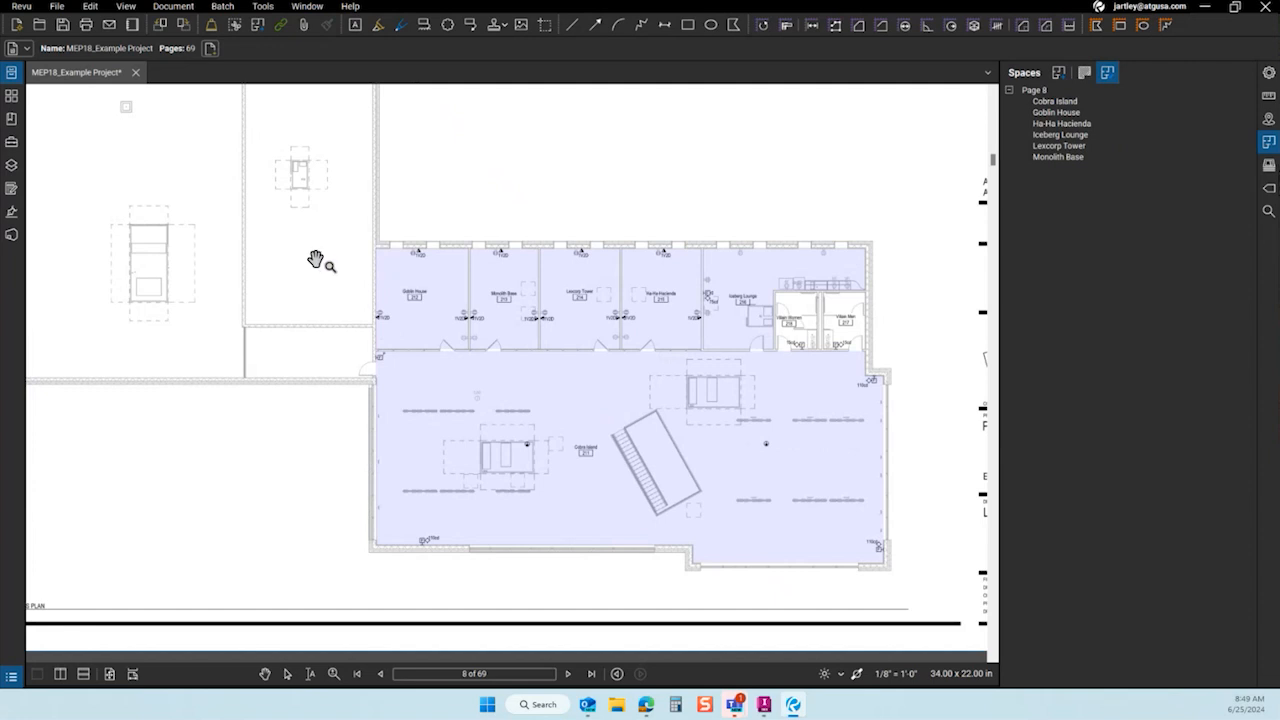
scroll(343, 288, up, 2)
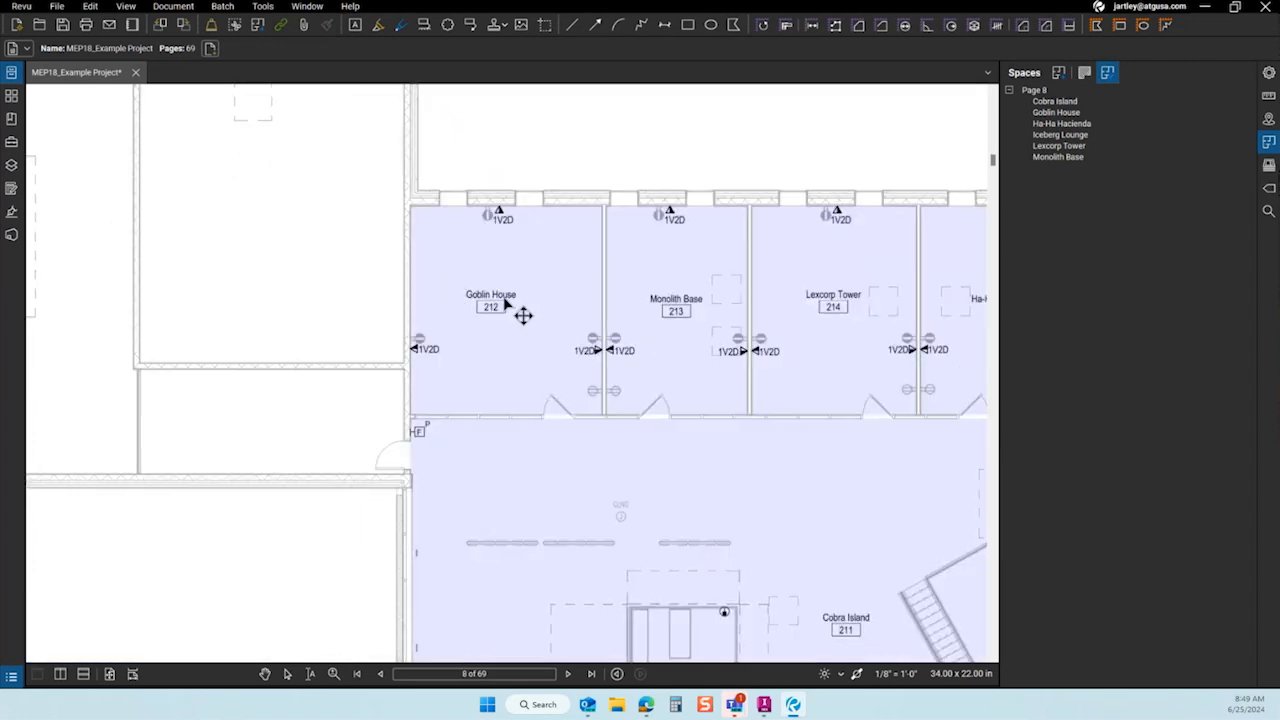
click(525, 267)
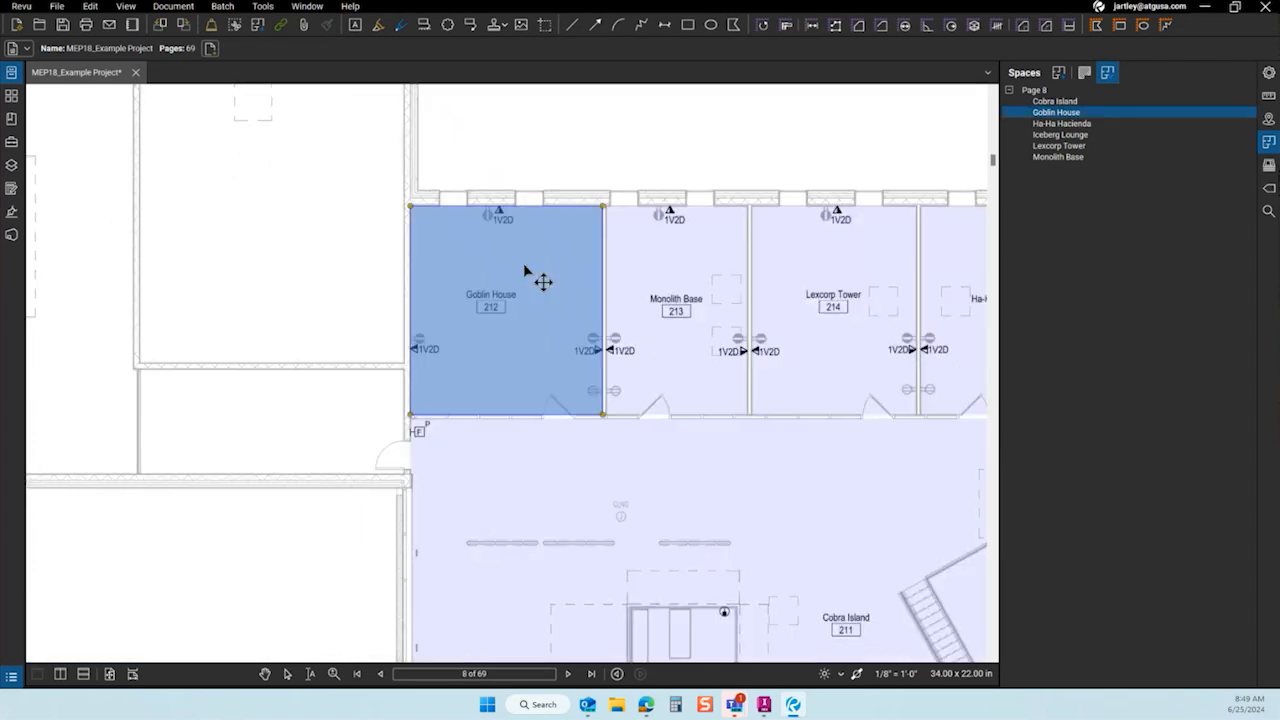
right_click(524, 270)
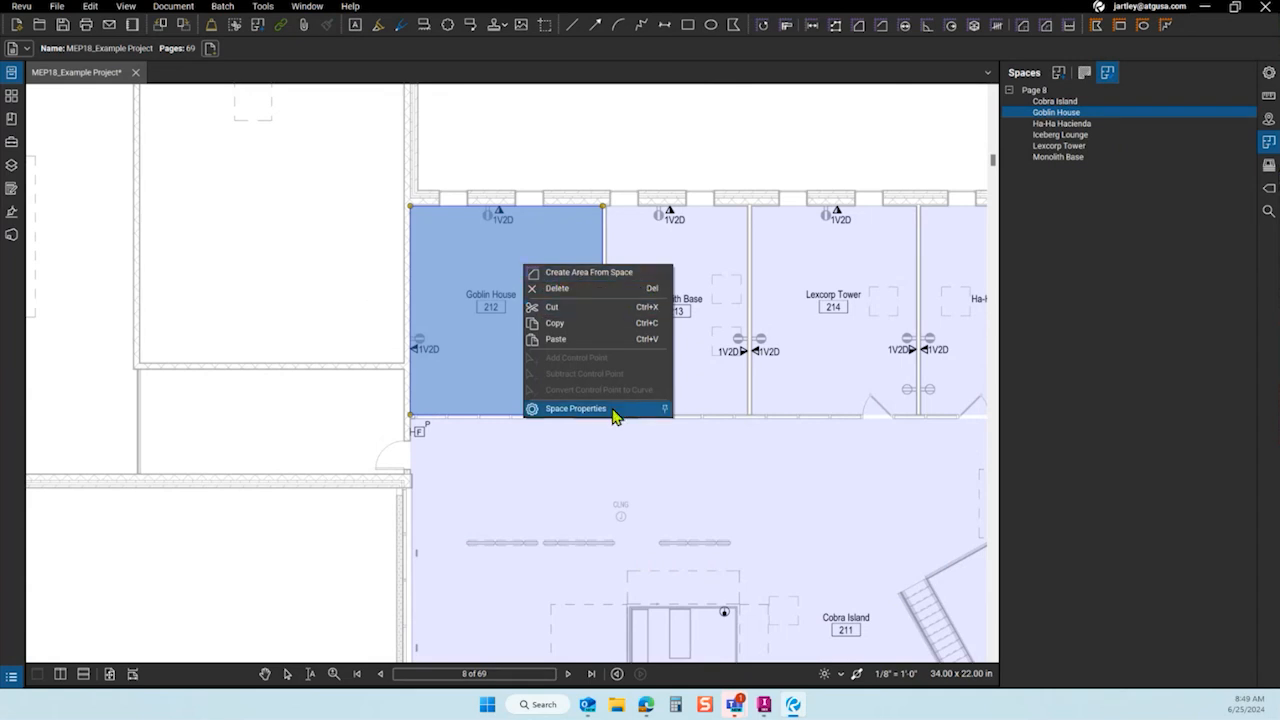
click(580, 408)
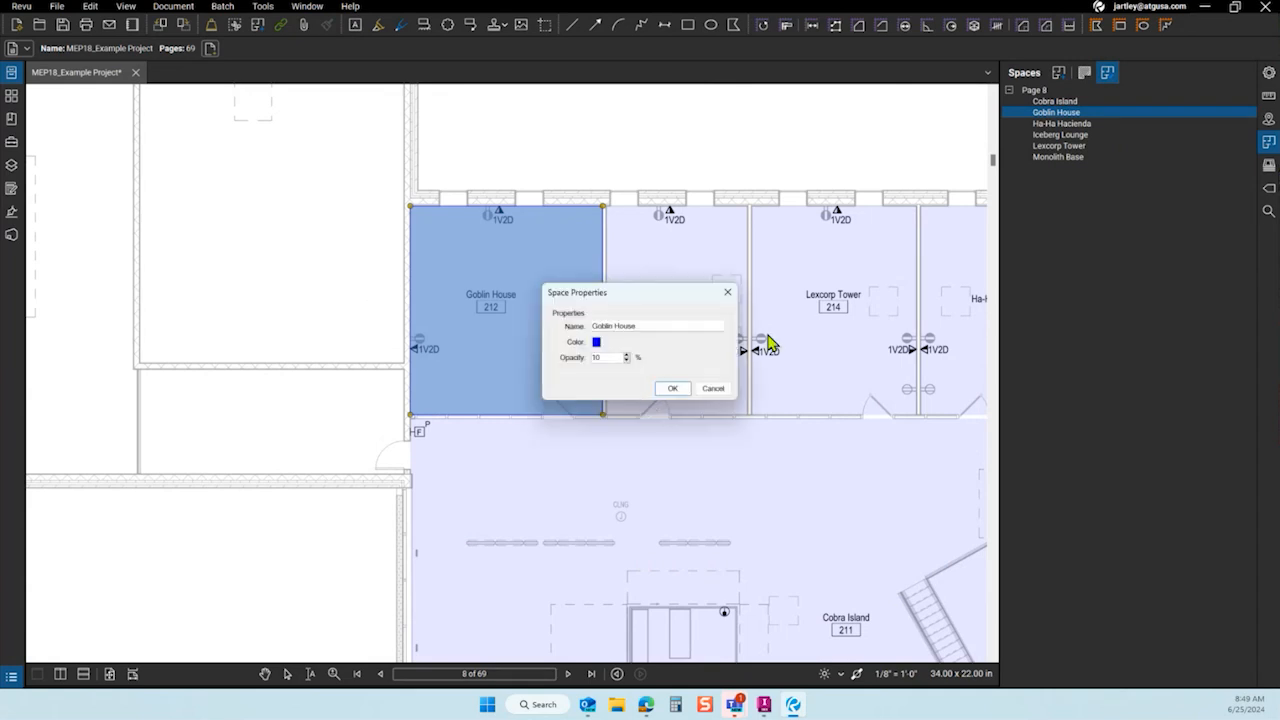
click(675, 389)
click(655, 142)
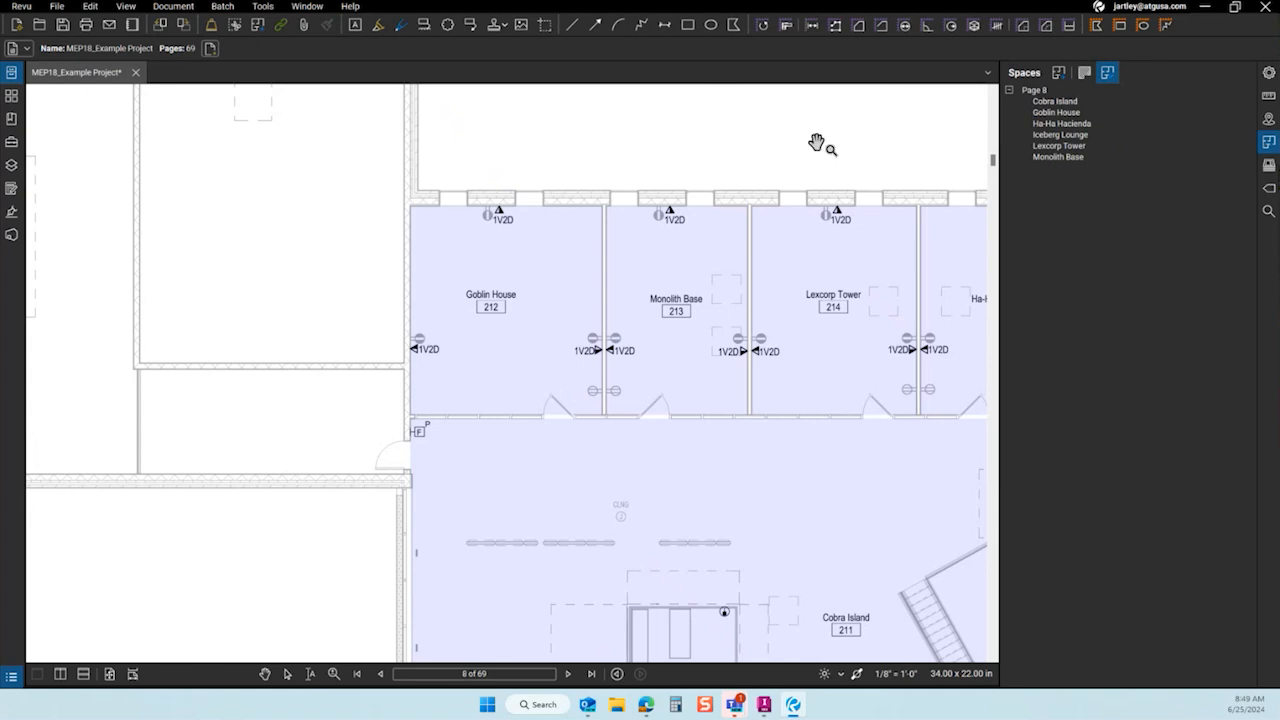
Hide the list of spaces to enlarge the drawing area and review the shaded rooms.
click(1266, 147)
scroll(246, 305, down, 3)
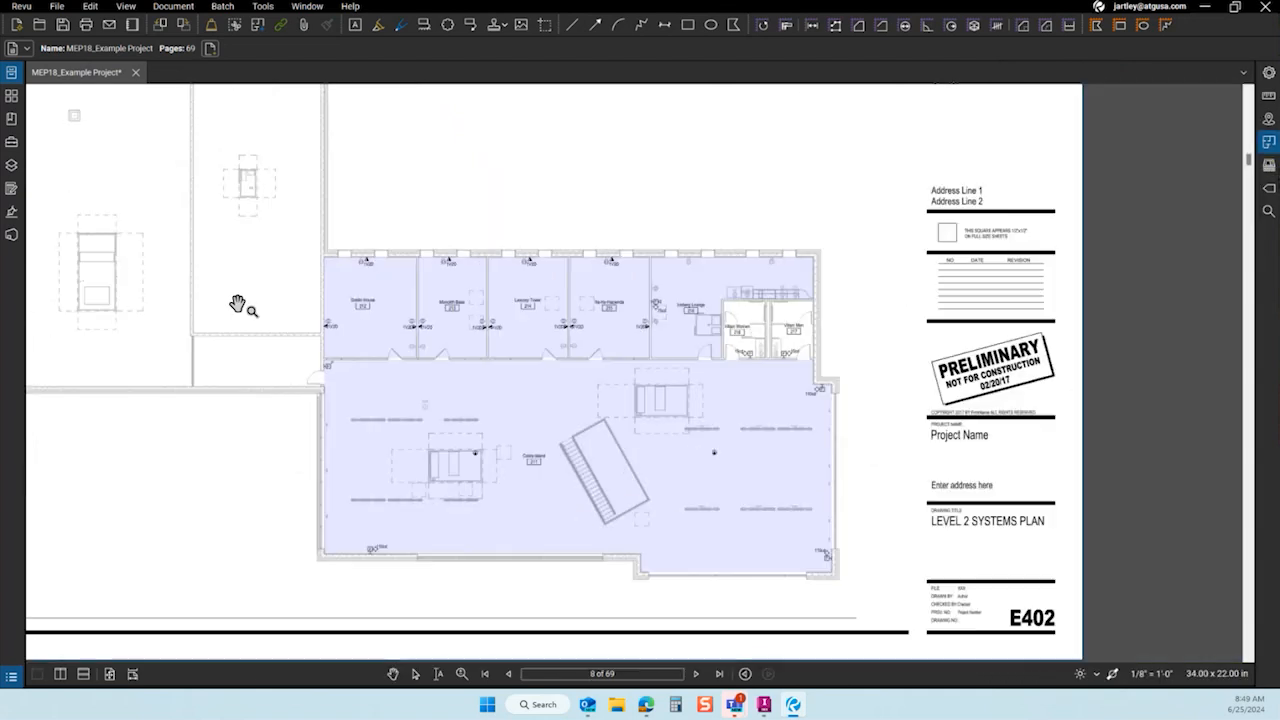
scroll(298, 452, up, 2)
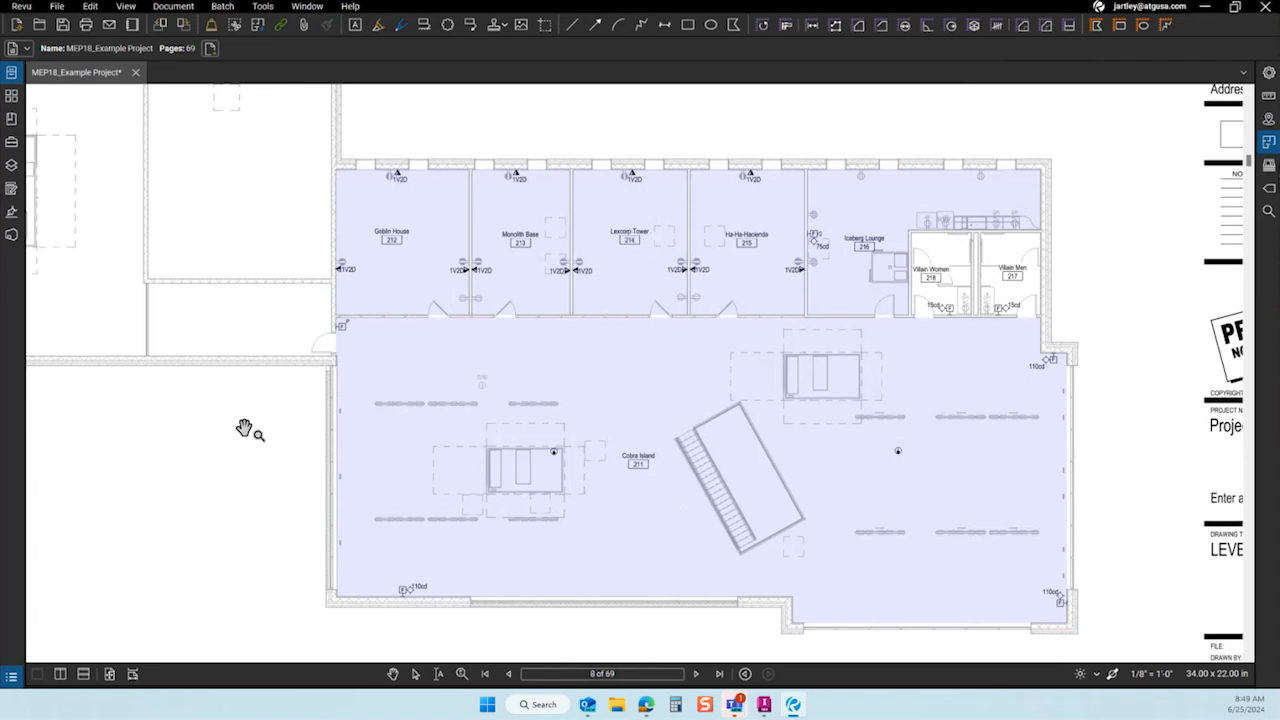
scroll(214, 391, down, 3)
scroll(392, 497, up, 2)
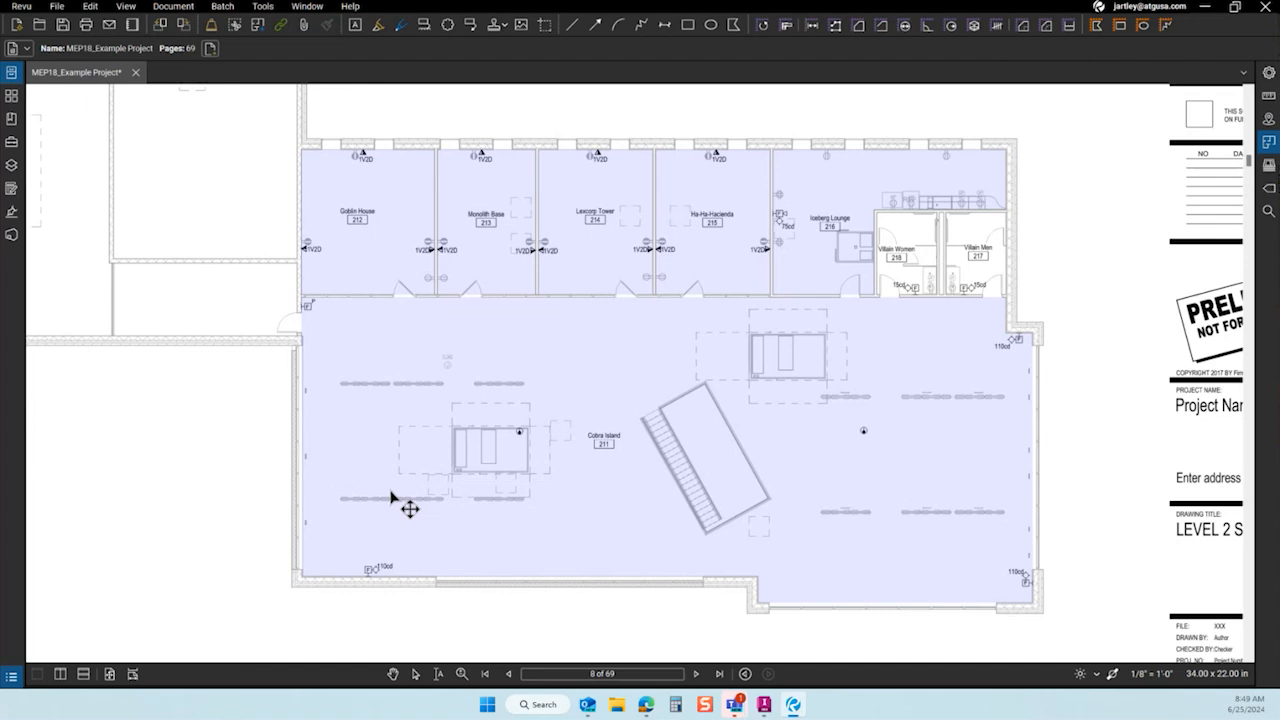
Show the Tool Chest, expand the Office Furniture 1:48 tool set and look through the available tool sets.
click(9, 143)
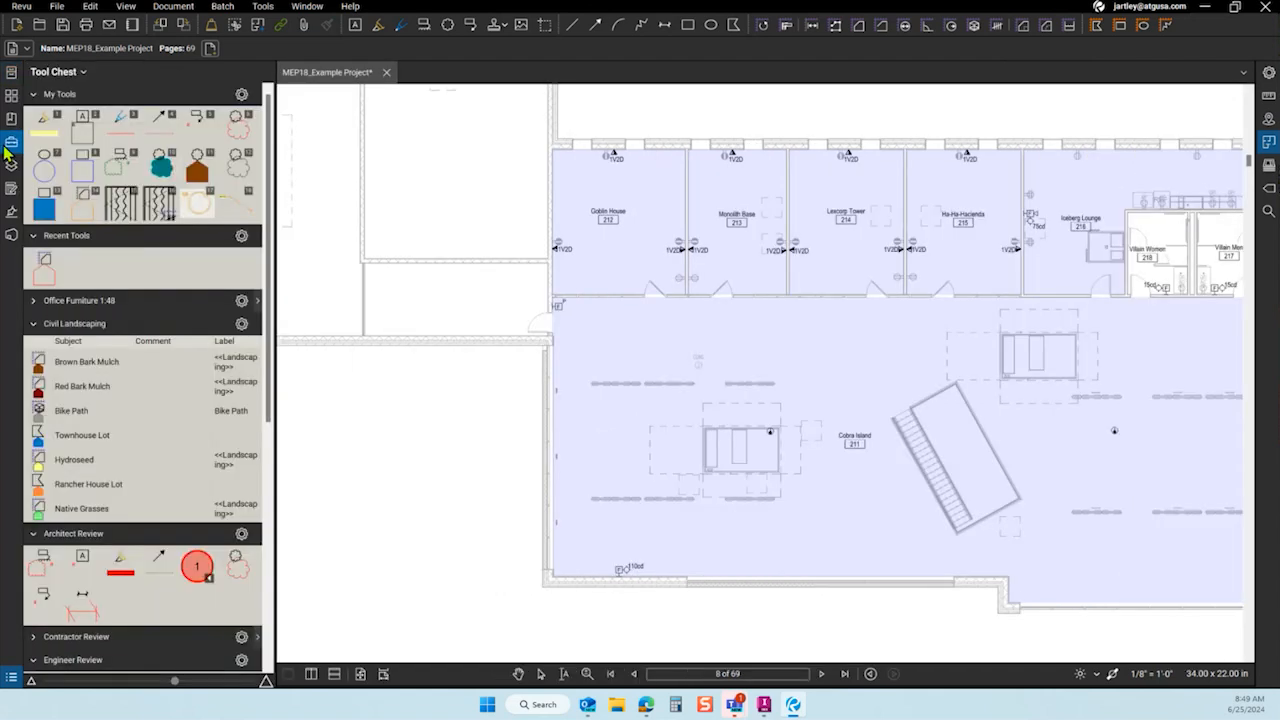
click(33, 302)
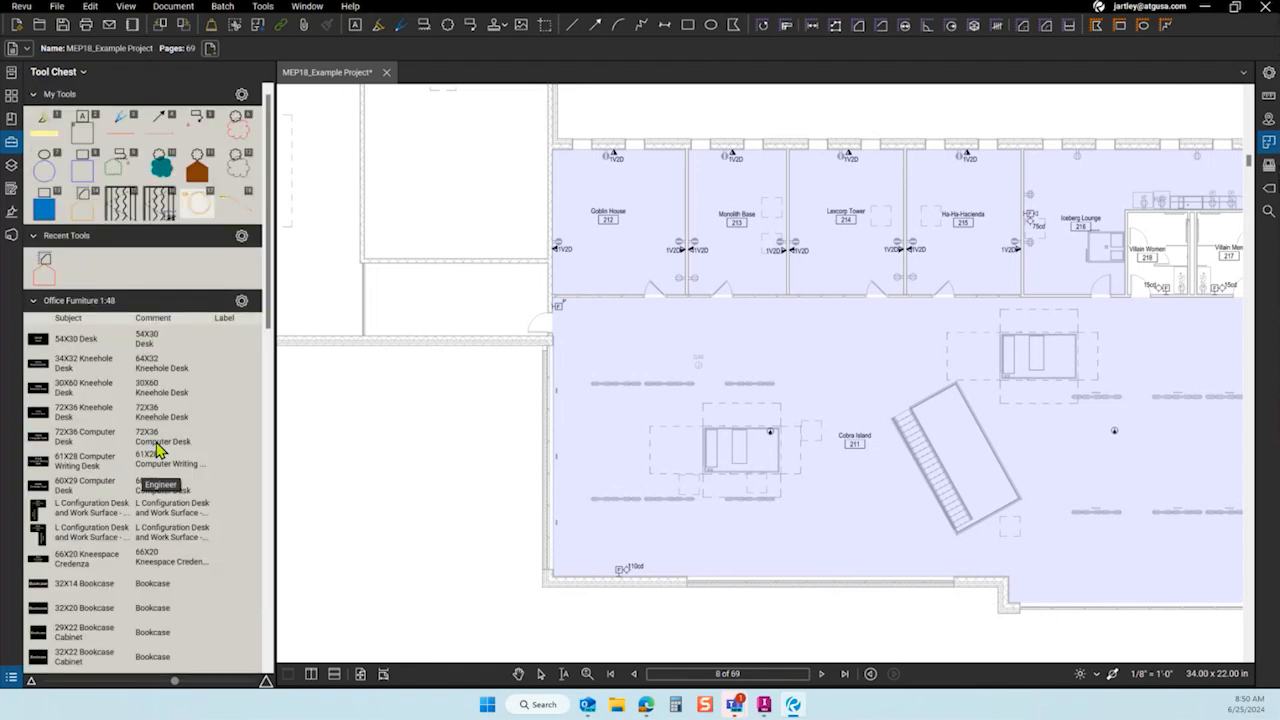
scroll(136, 390, down, 2)
scroll(137, 532, down, 10)
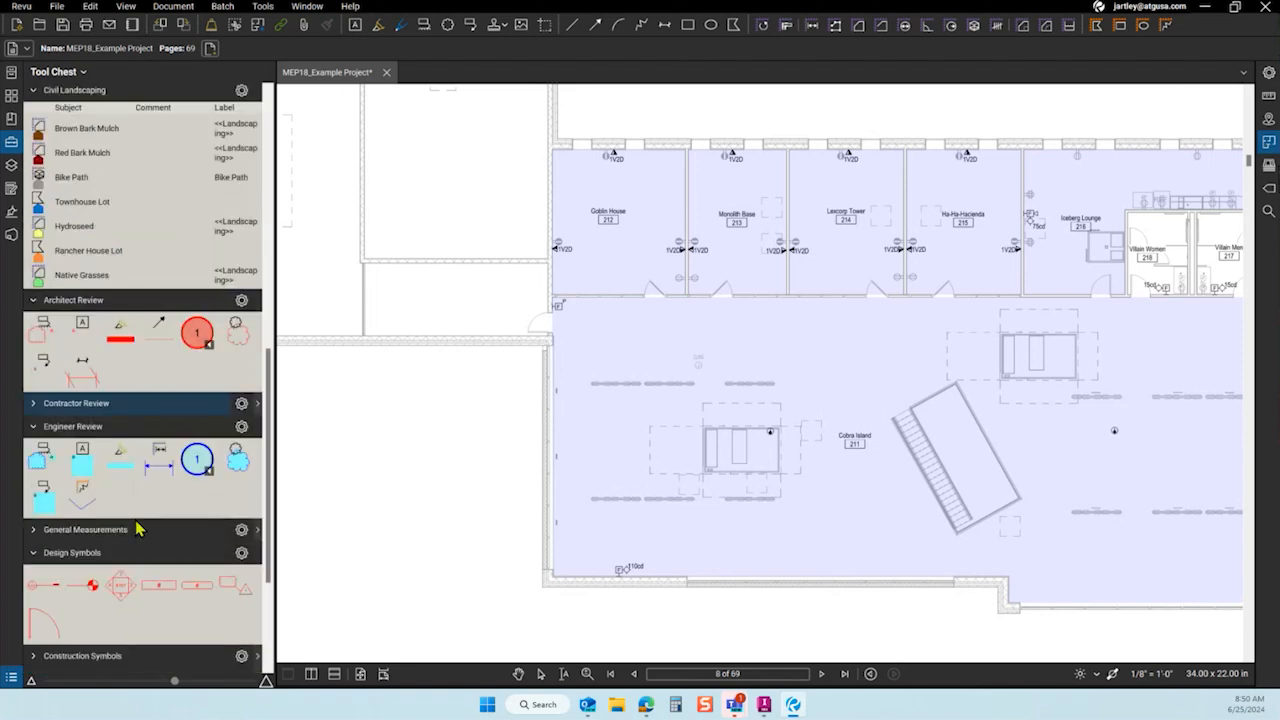
scroll(137, 528, down, 3)
scroll(132, 503, up, 10)
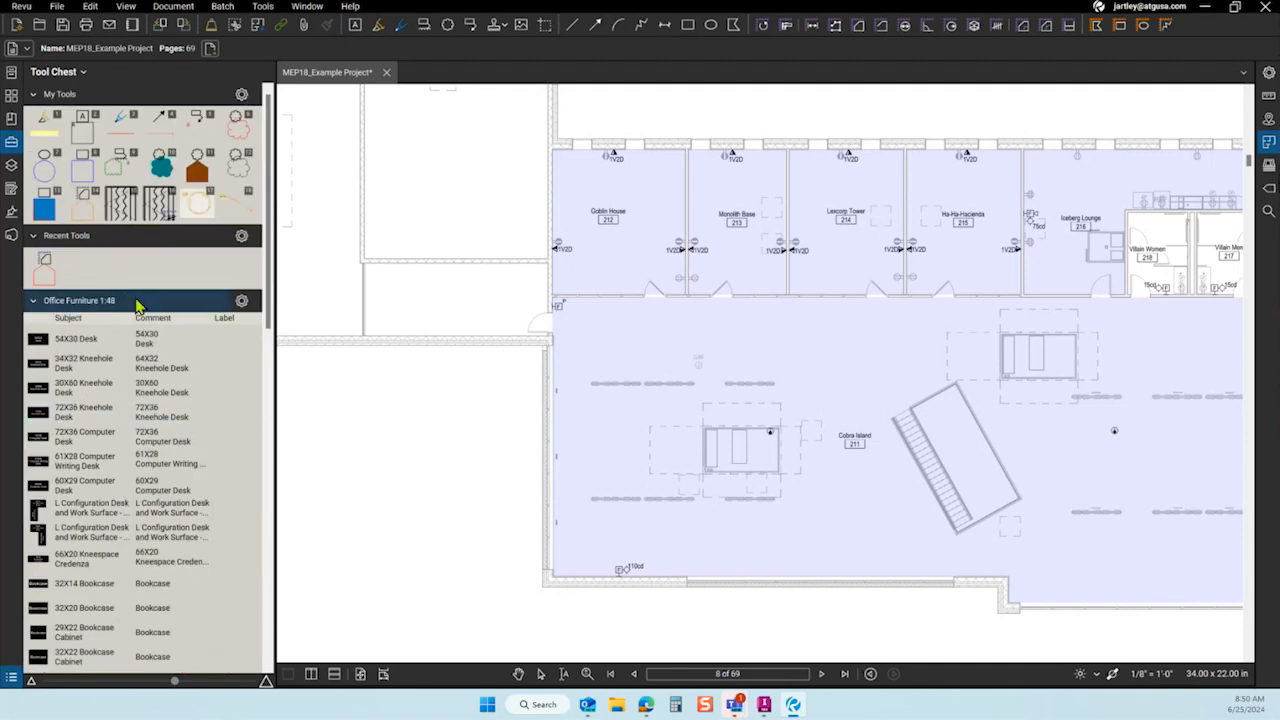
Switch to the browser and show the Revu Custom Libraries page with its Interior Space Design tool sets.
mouse_move(646, 704)
click(614, 643)
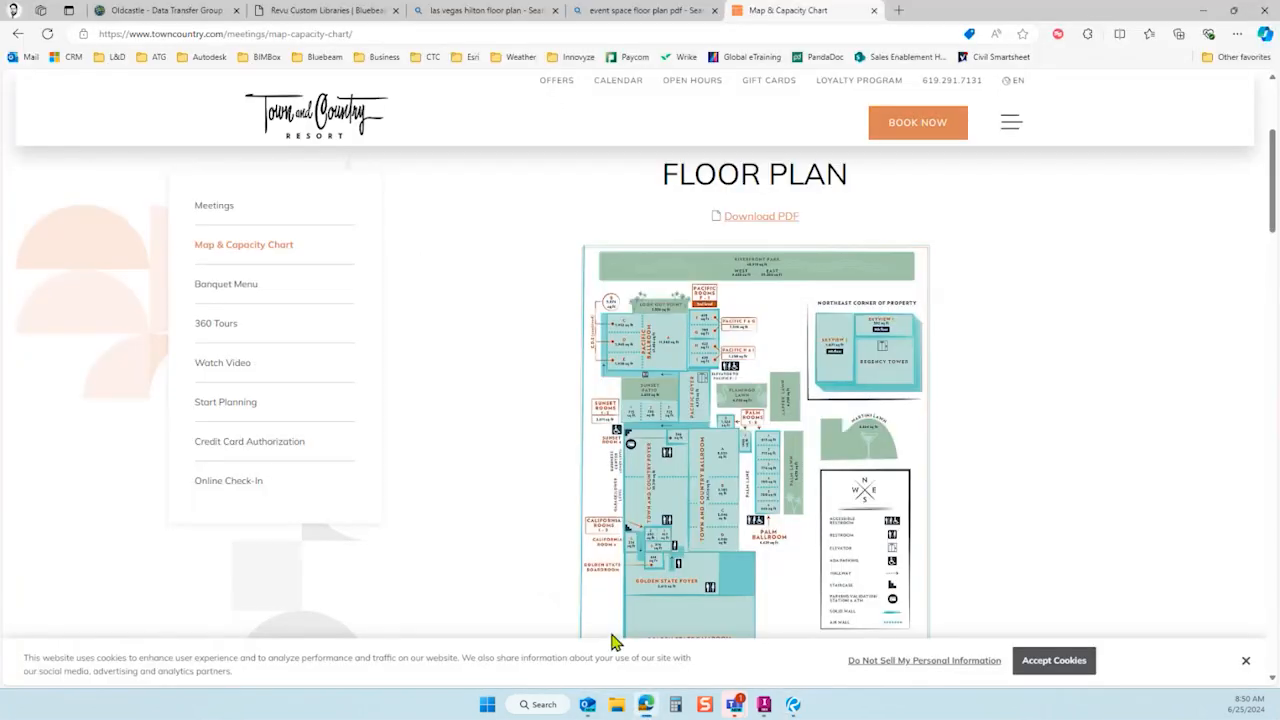
click(322, 20)
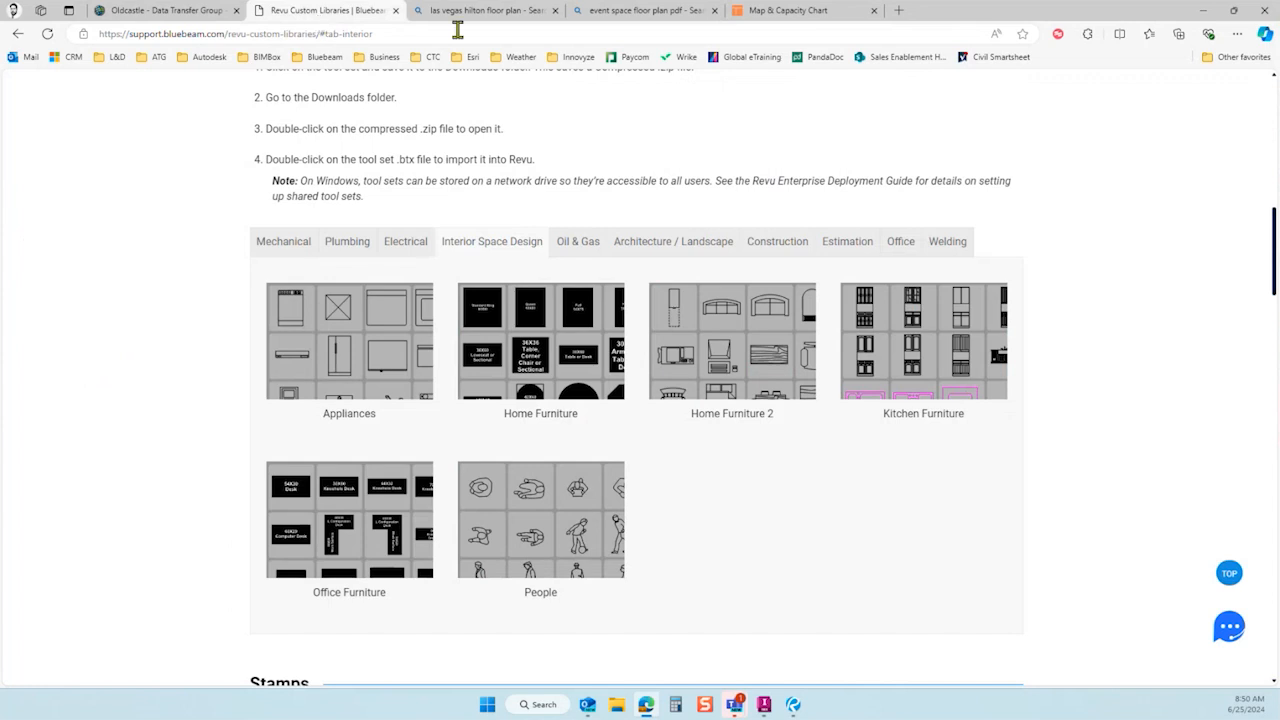
click(412, 31)
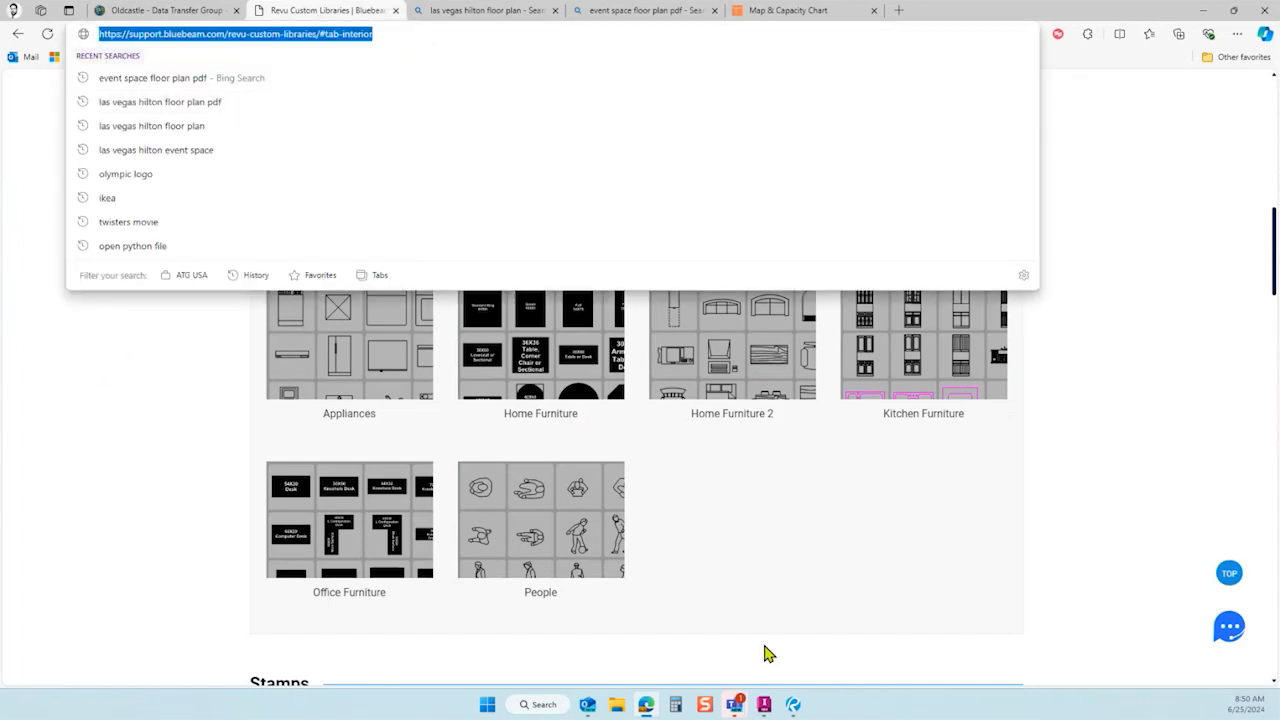
click(728, 538)
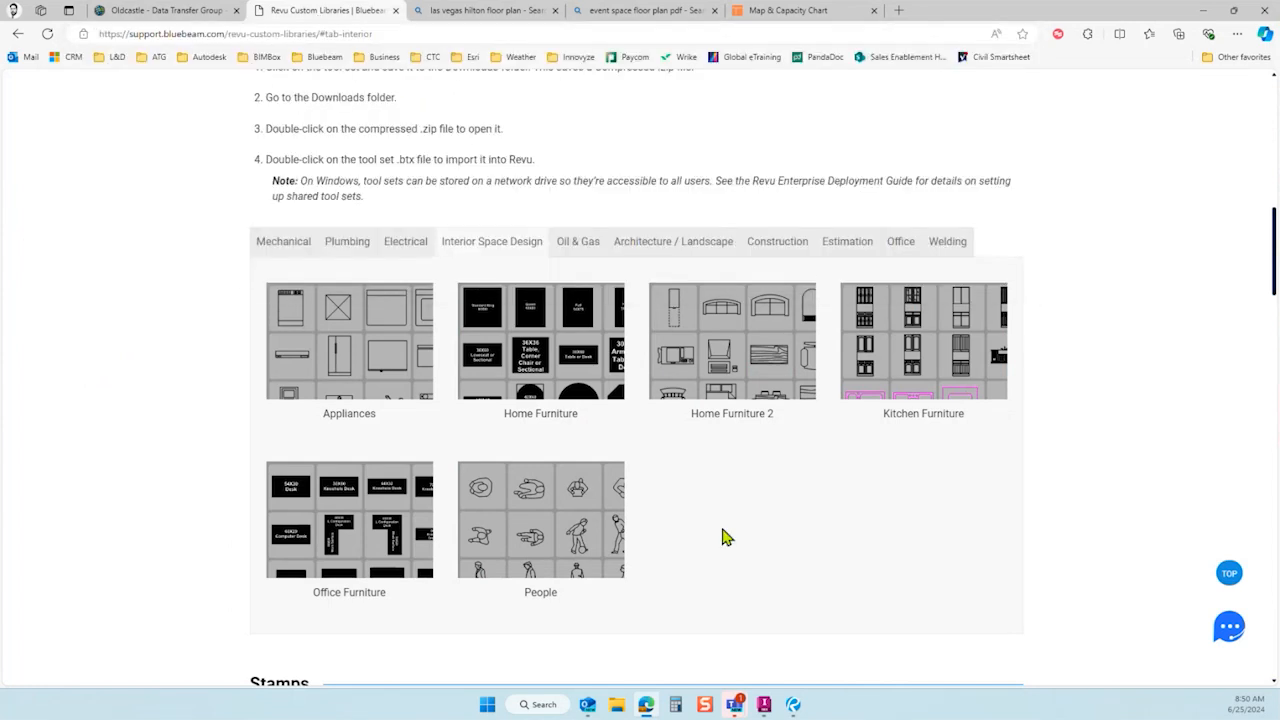
Download the Home Furniture tool set and import home_furniture.btx from home-furniture.zip into Revu.
click(538, 368)
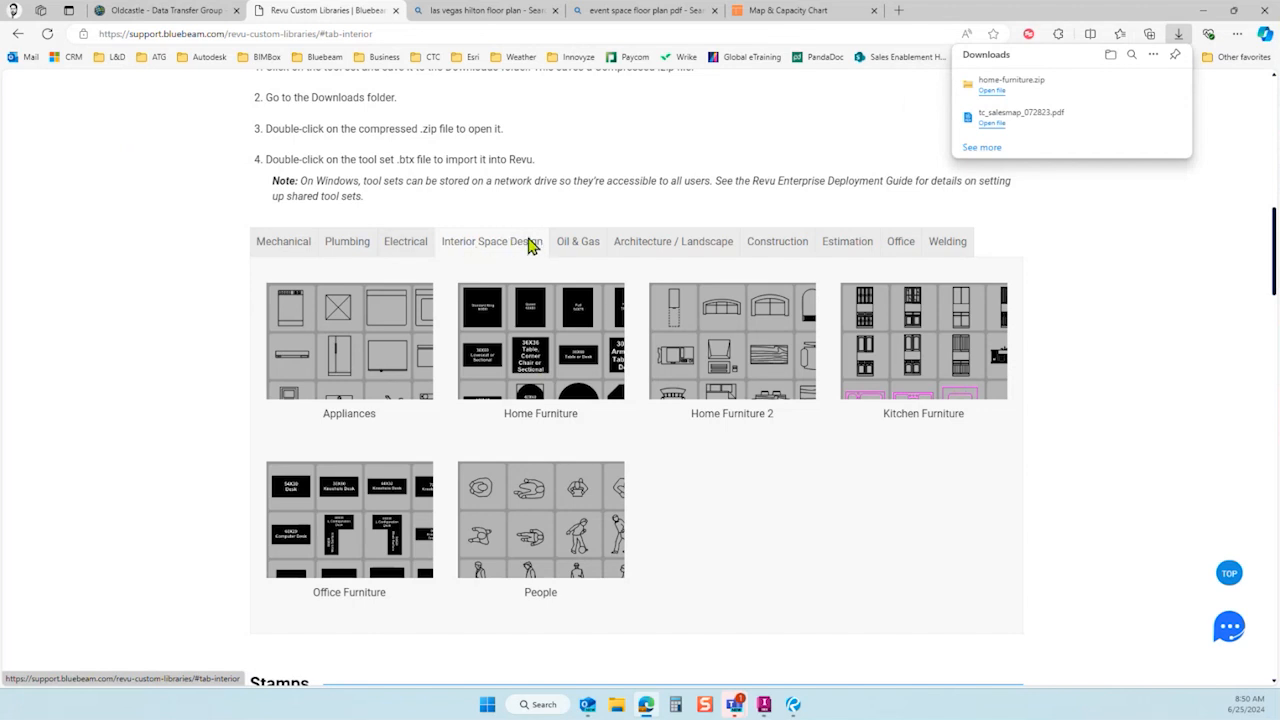
click(995, 92)
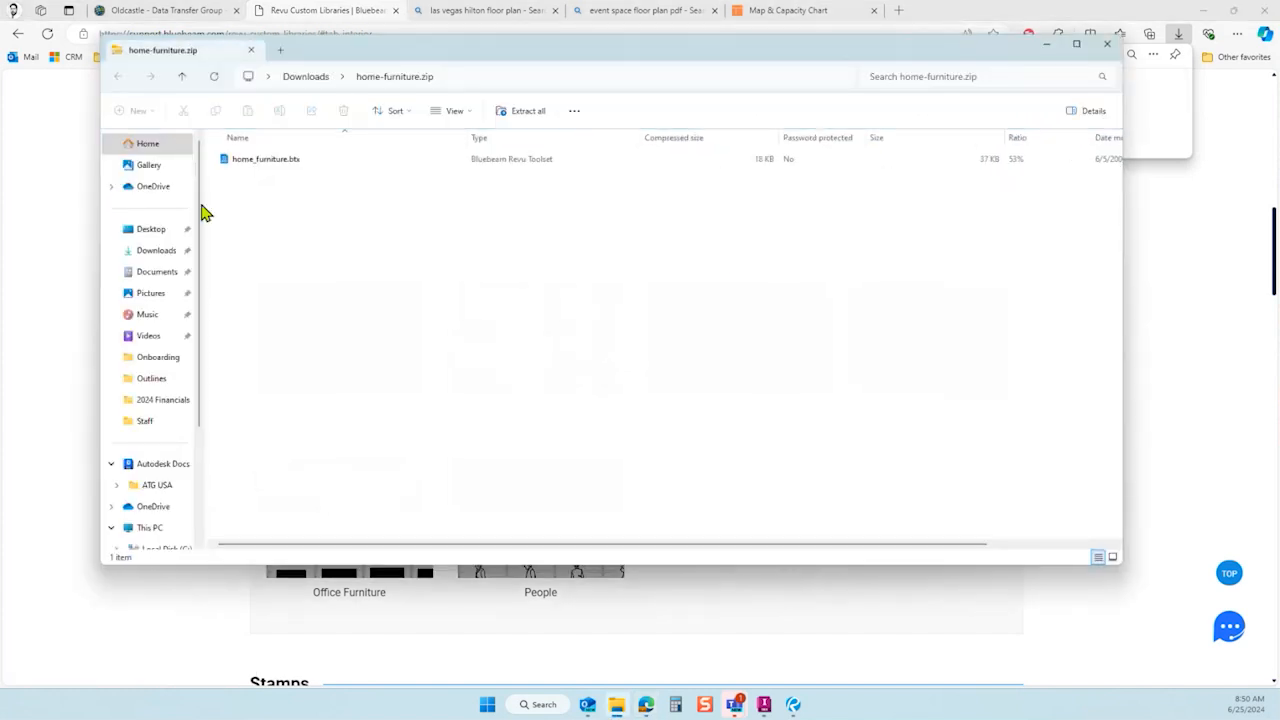
double_click(286, 162)
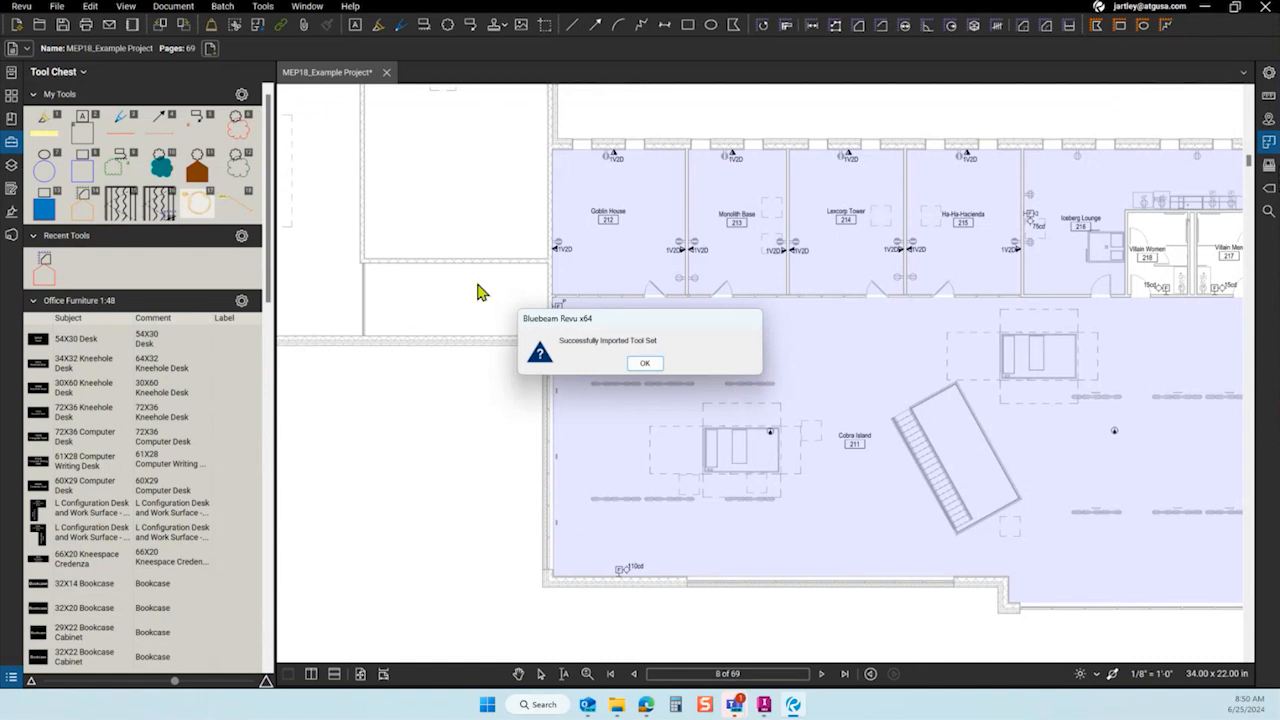
click(646, 365)
Collapse the Office Furniture 1:48 tool set and look through the Tool Chest for the imported Home Furniture 1:48 set.
click(125, 301)
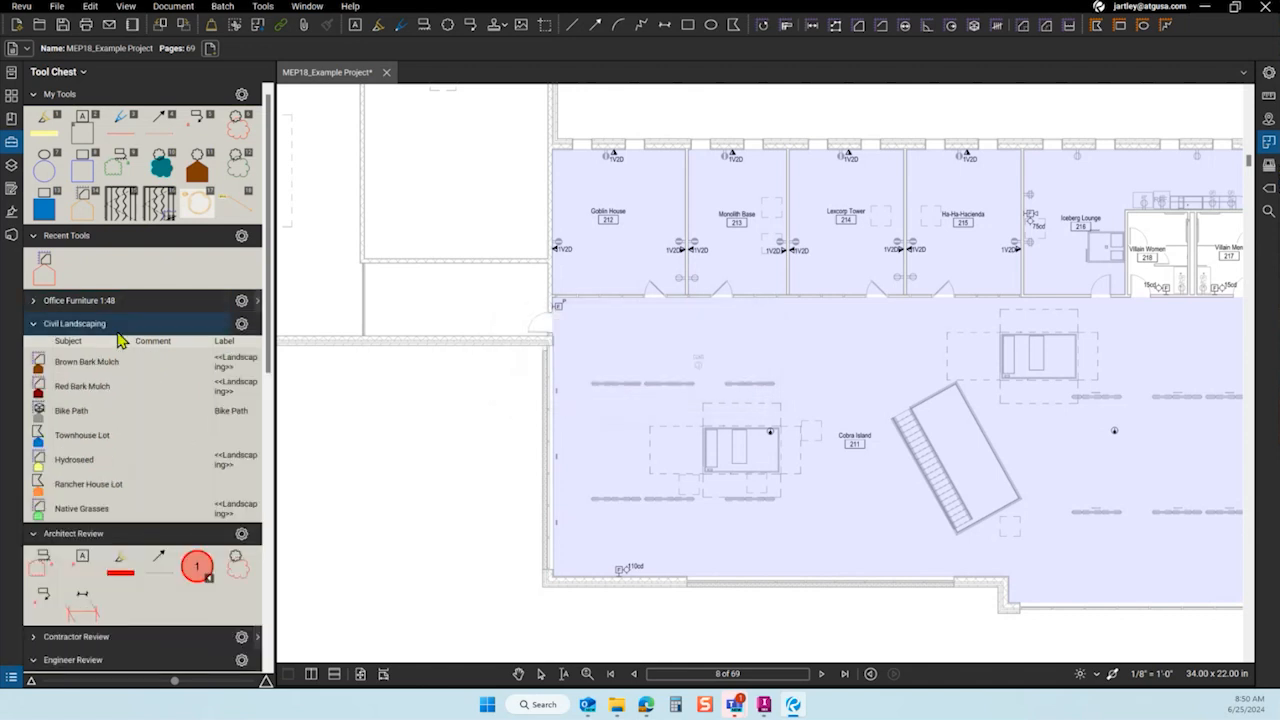
scroll(128, 360, down, 3)
scroll(128, 360, down, 5)
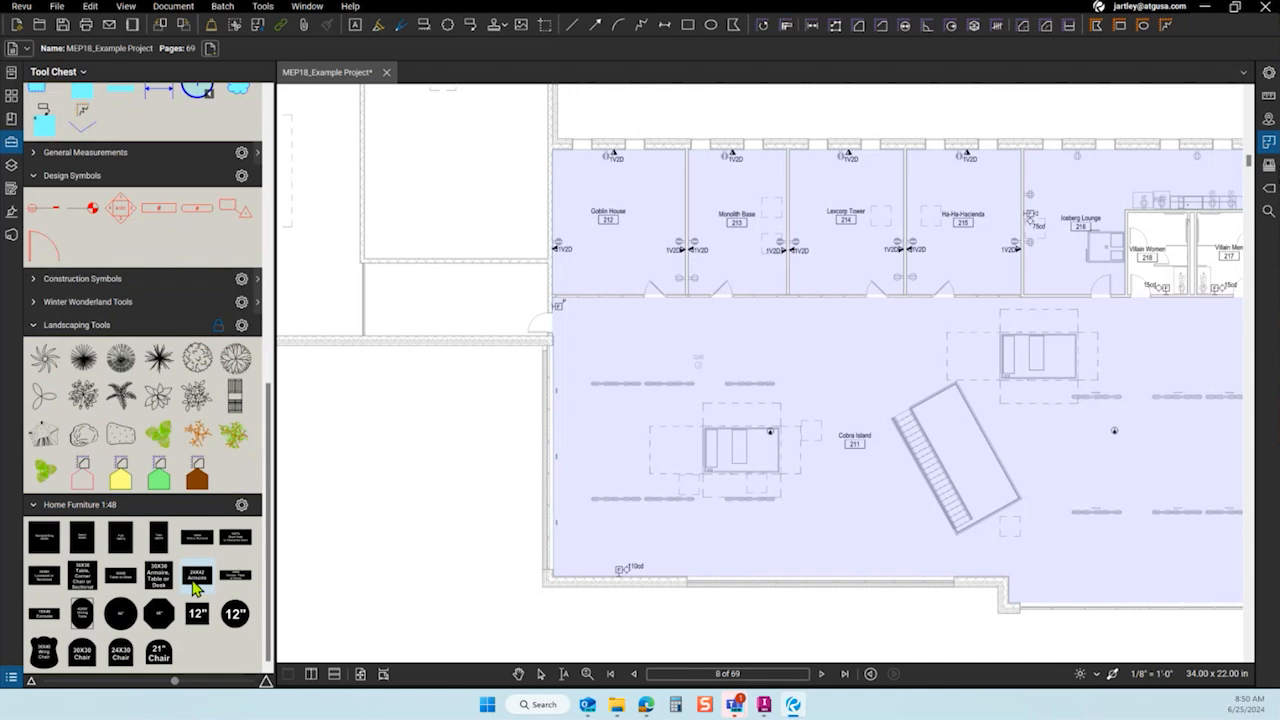
scroll(197, 583, up, 10)
scroll(195, 570, down, 8)
scroll(200, 543, up, 8)
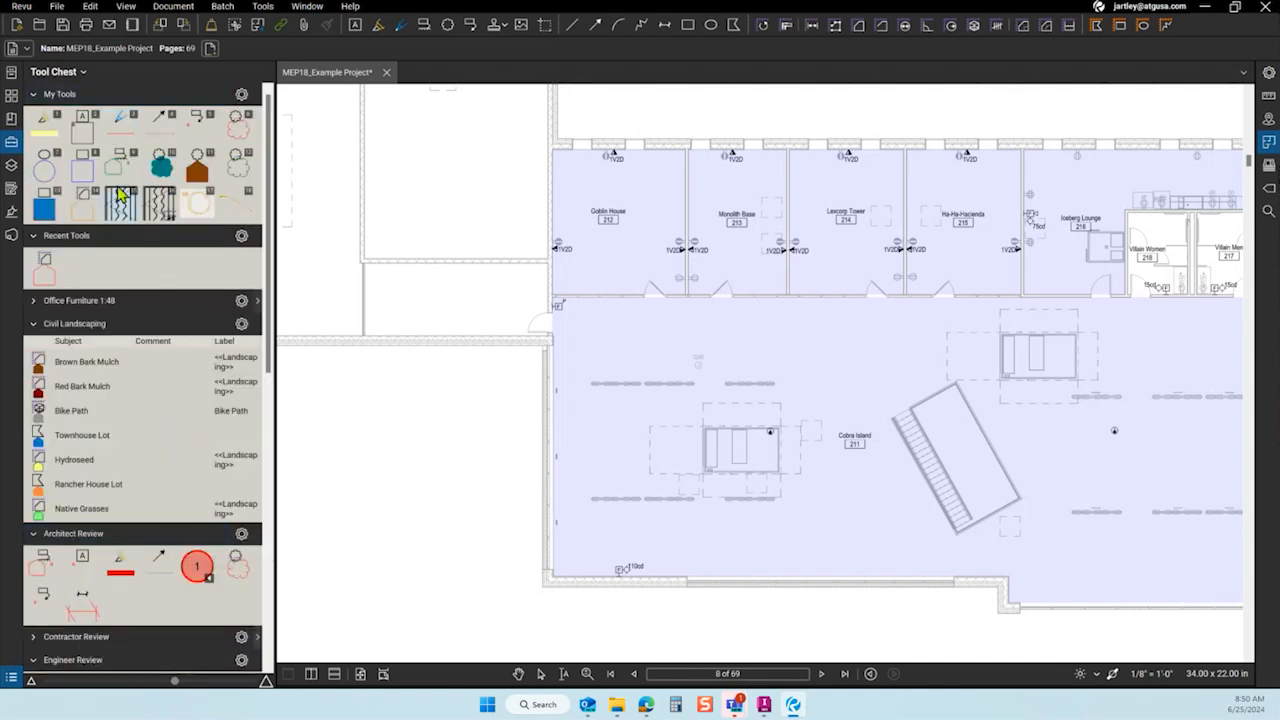
click(78, 76)
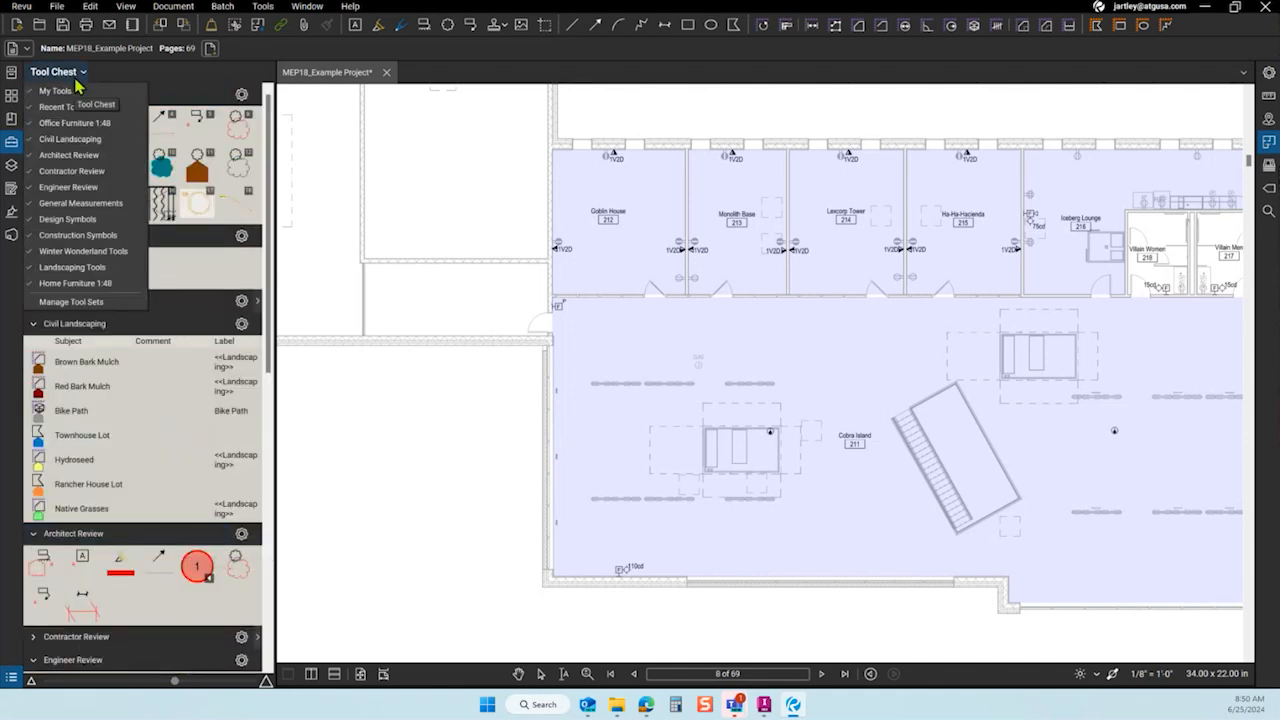
click(106, 302)
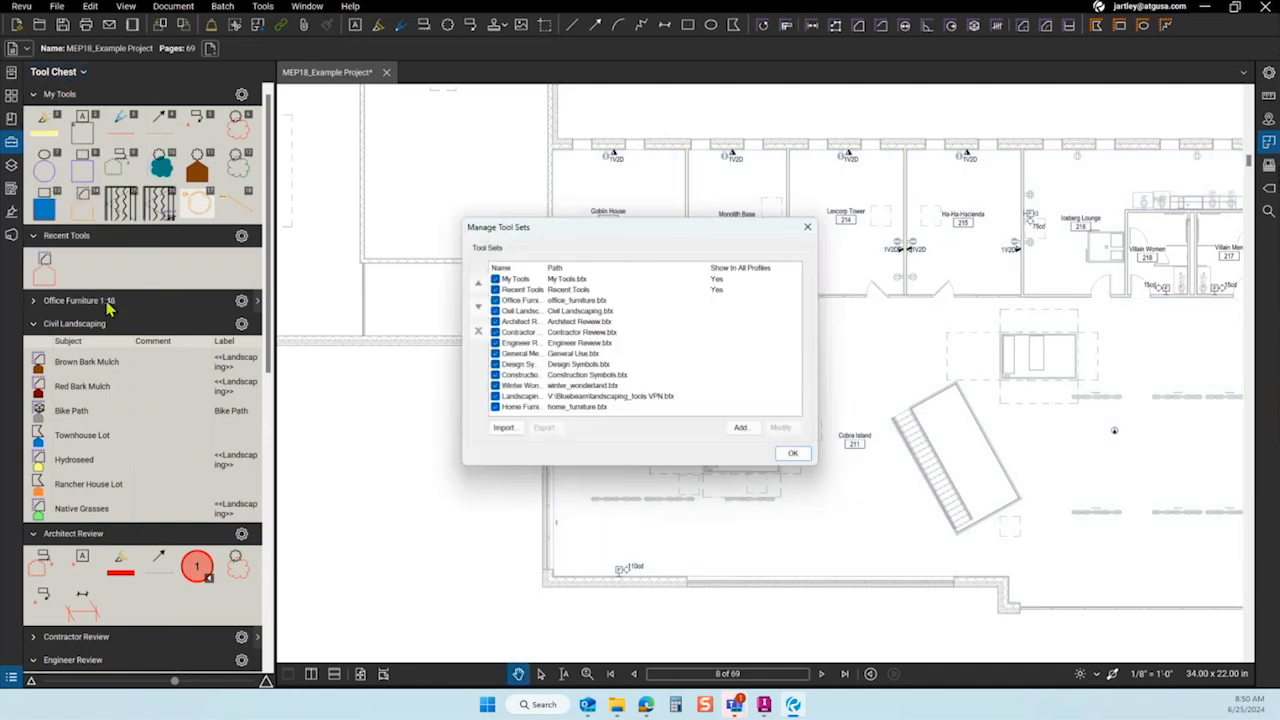
click(770, 436)
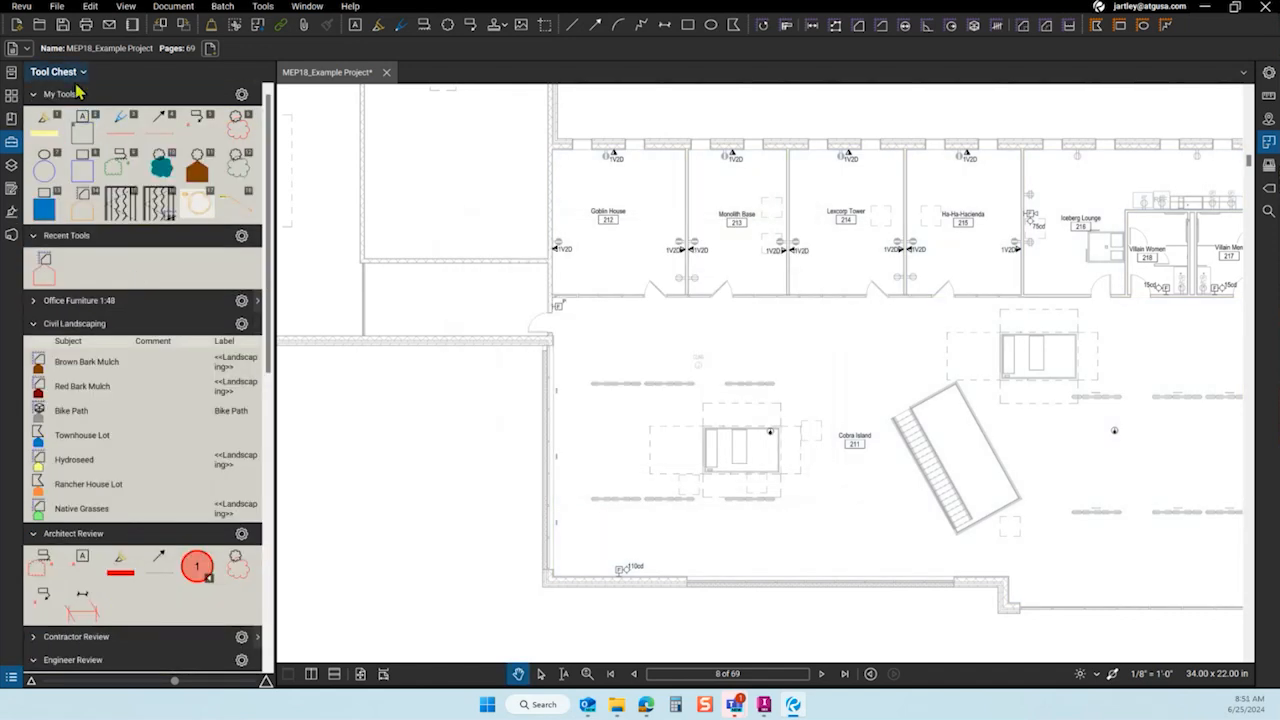
Reorder the tool sets so that Home Furniture sits directly below Recent Tools and above Office Furniture.
click(78, 74)
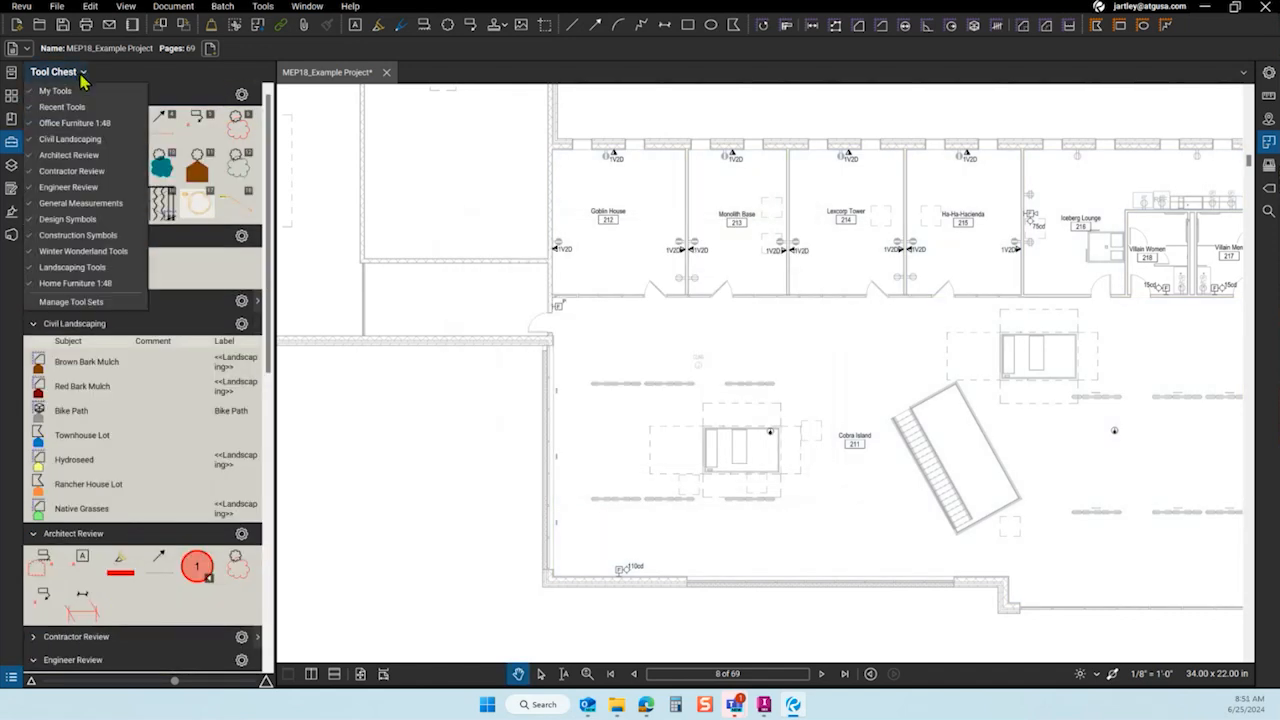
click(89, 303)
click(515, 407)
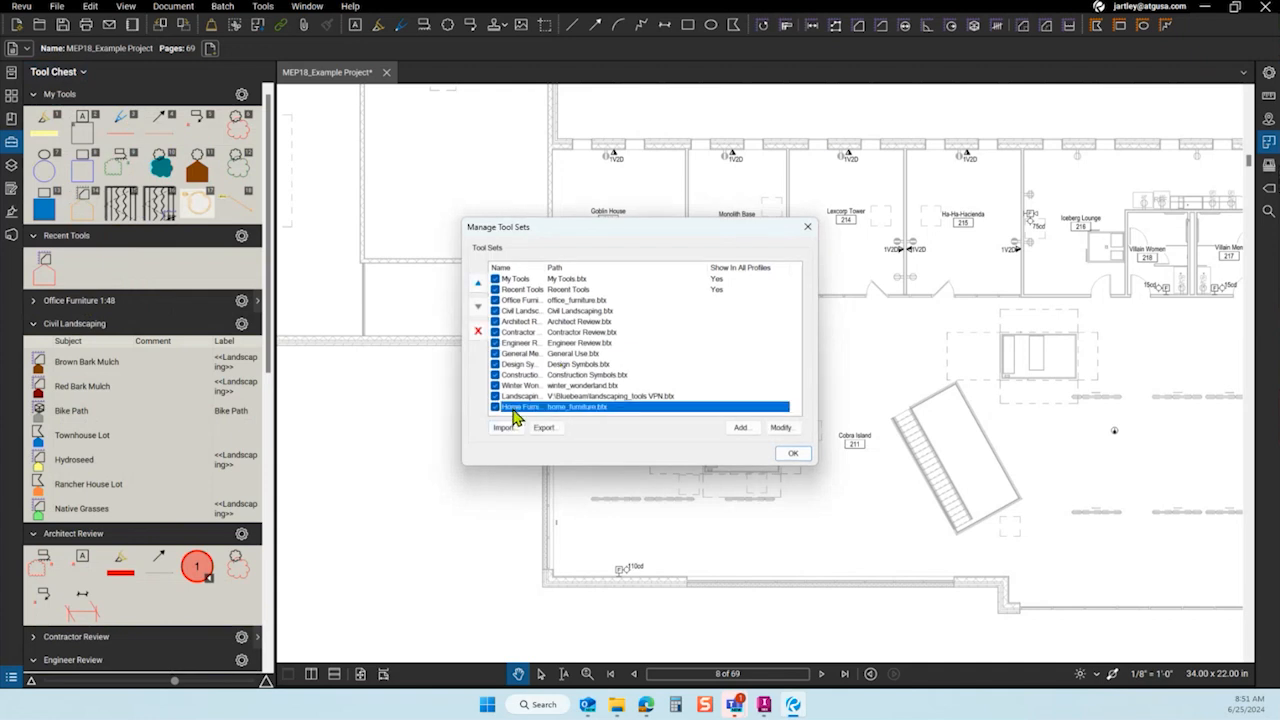
click(478, 287)
click(478, 287)
click(478, 287)
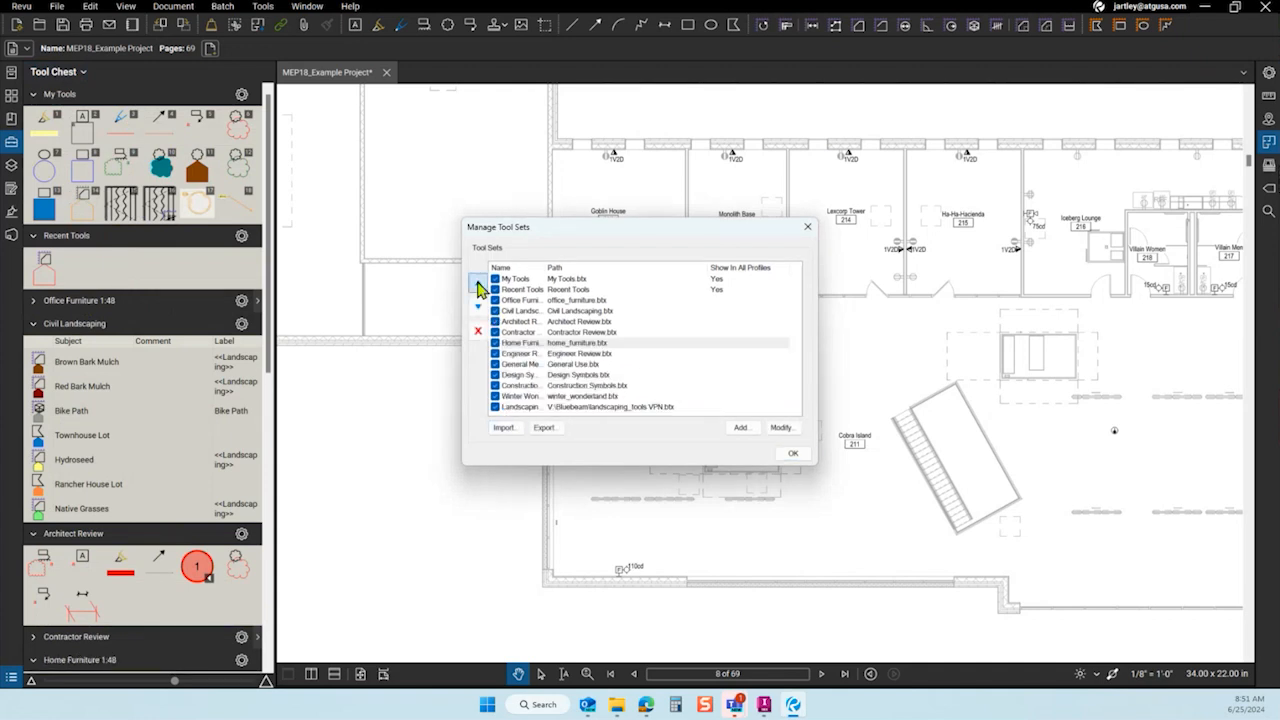
click(478, 287)
click(478, 287)
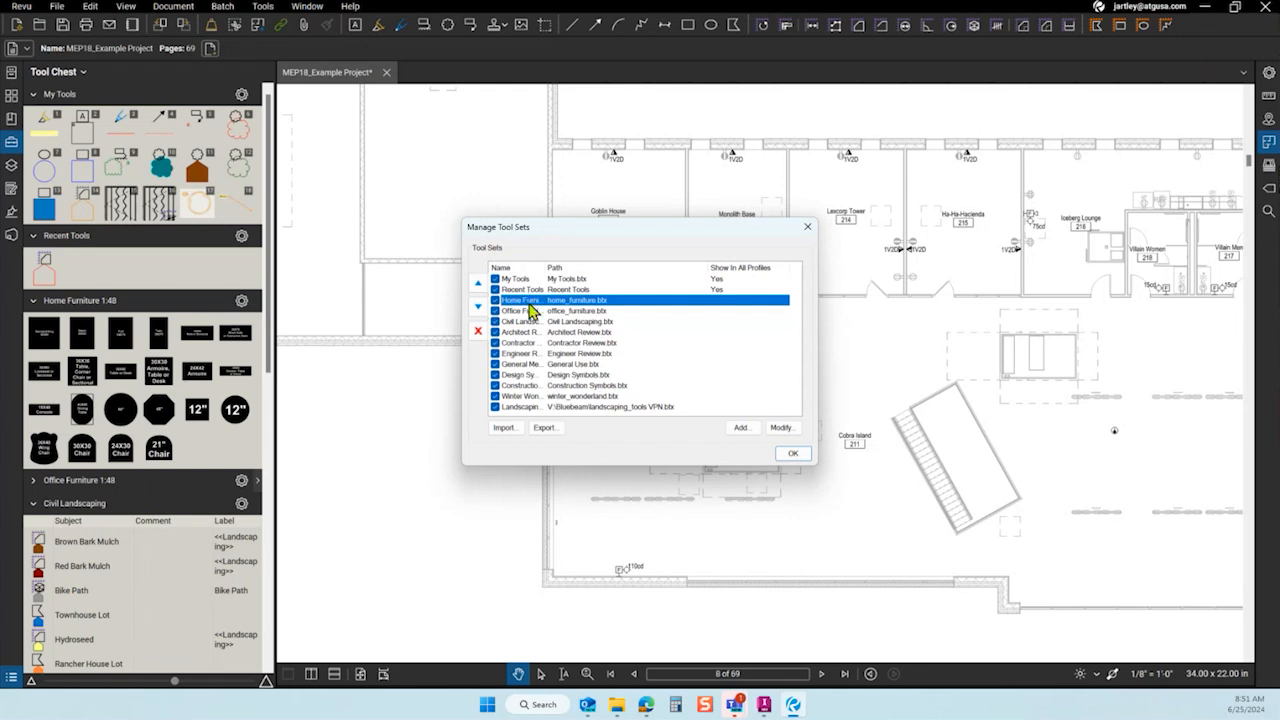
click(792, 453)
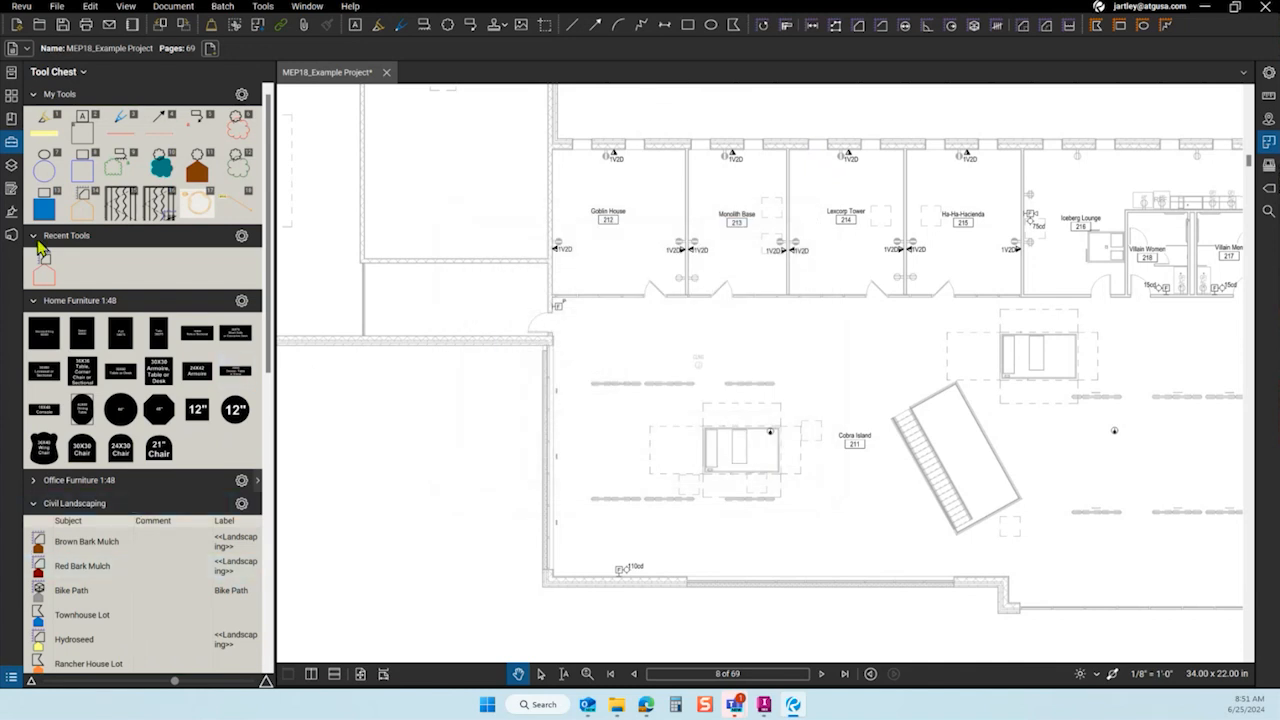
Look through the reordered Tool Chest, collapse the Civil Landscaping tool set and expand Office Furniture 1:48.
click(12, 143)
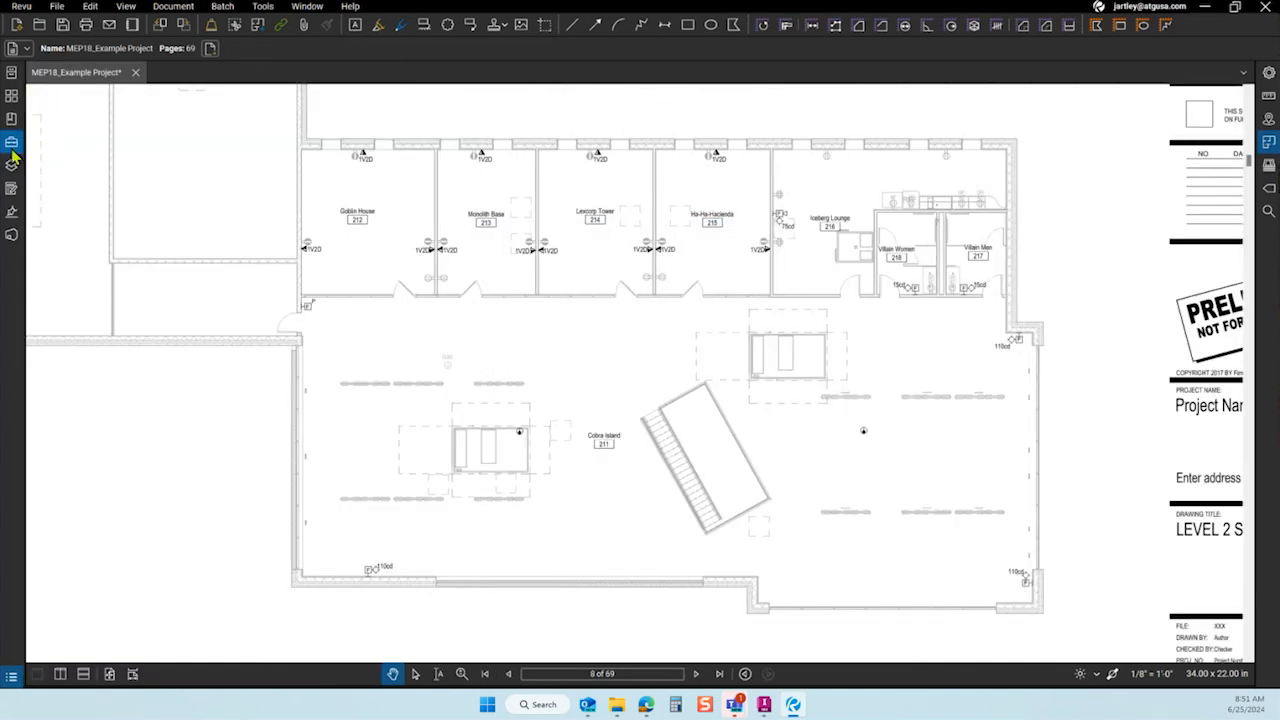
click(12, 143)
scroll(122, 368, down, 5)
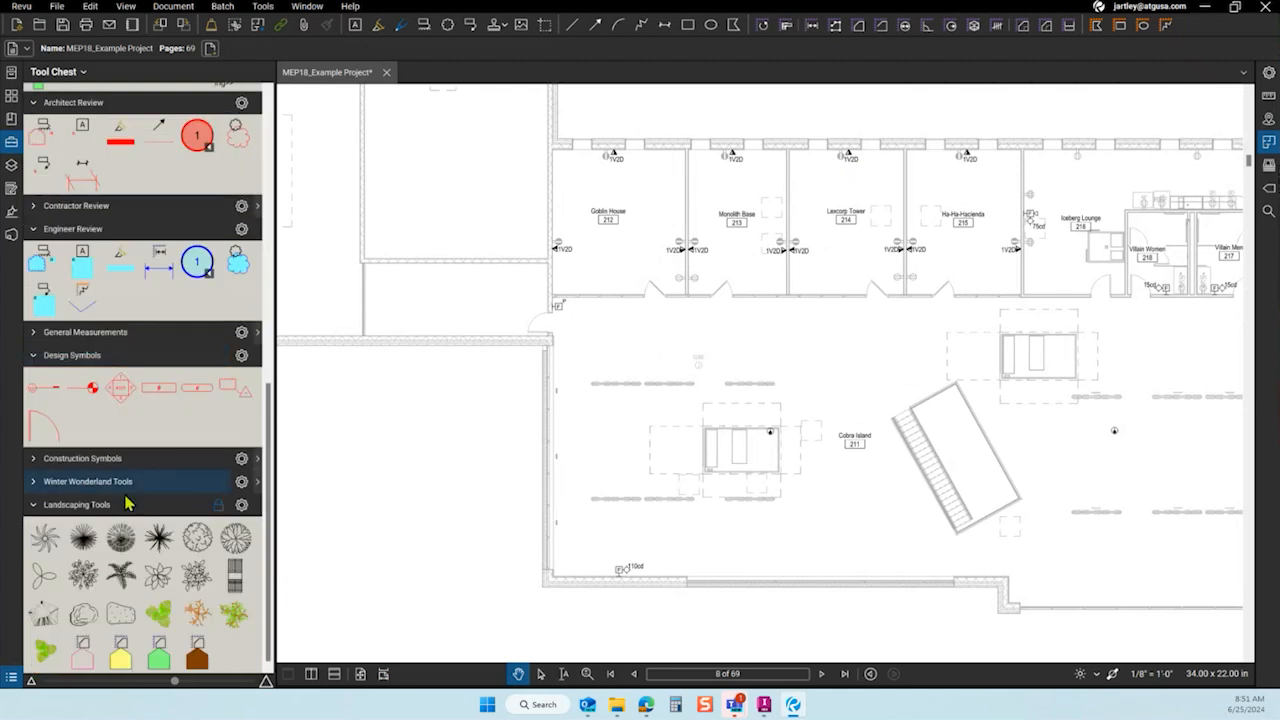
scroll(140, 538, up, 10)
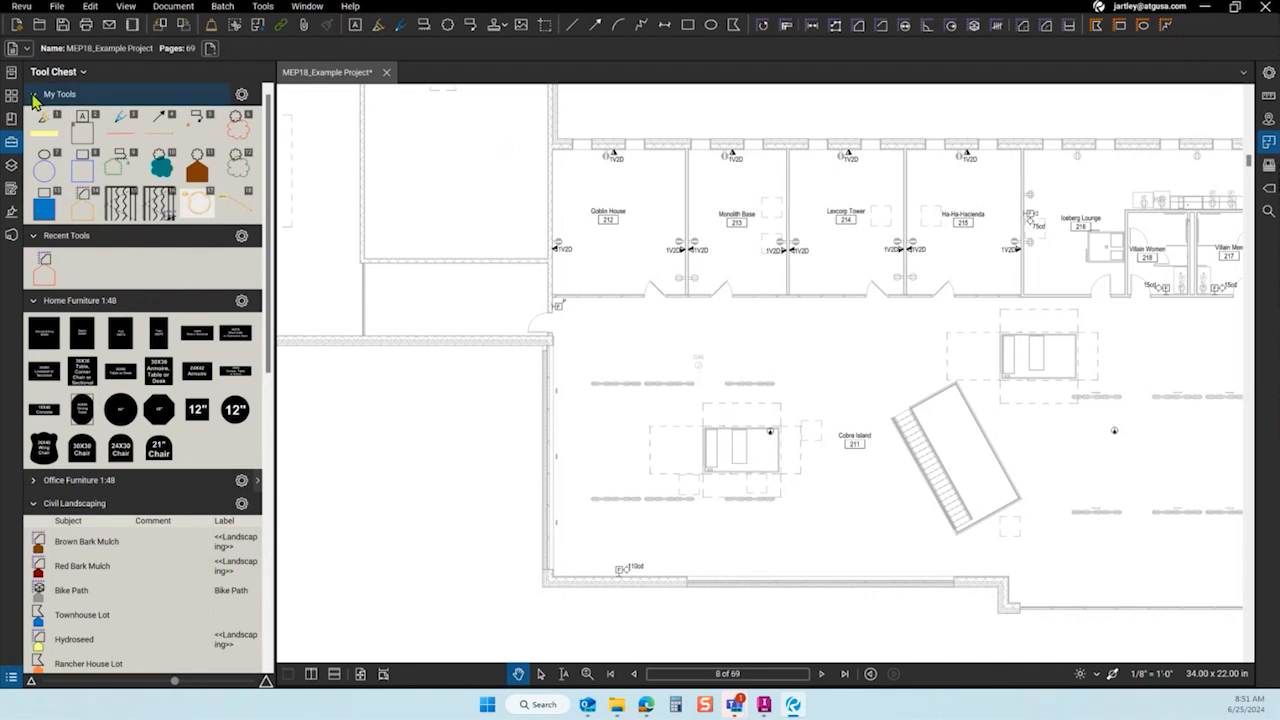
click(33, 503)
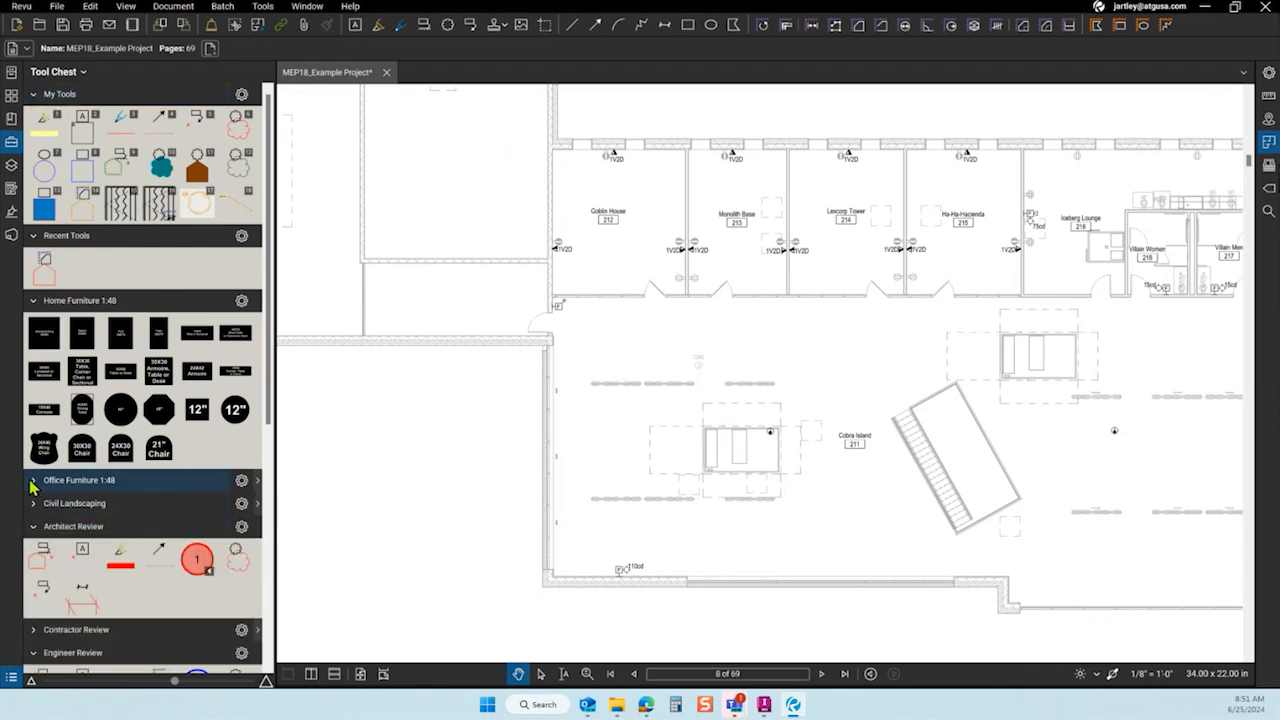
click(33, 483)
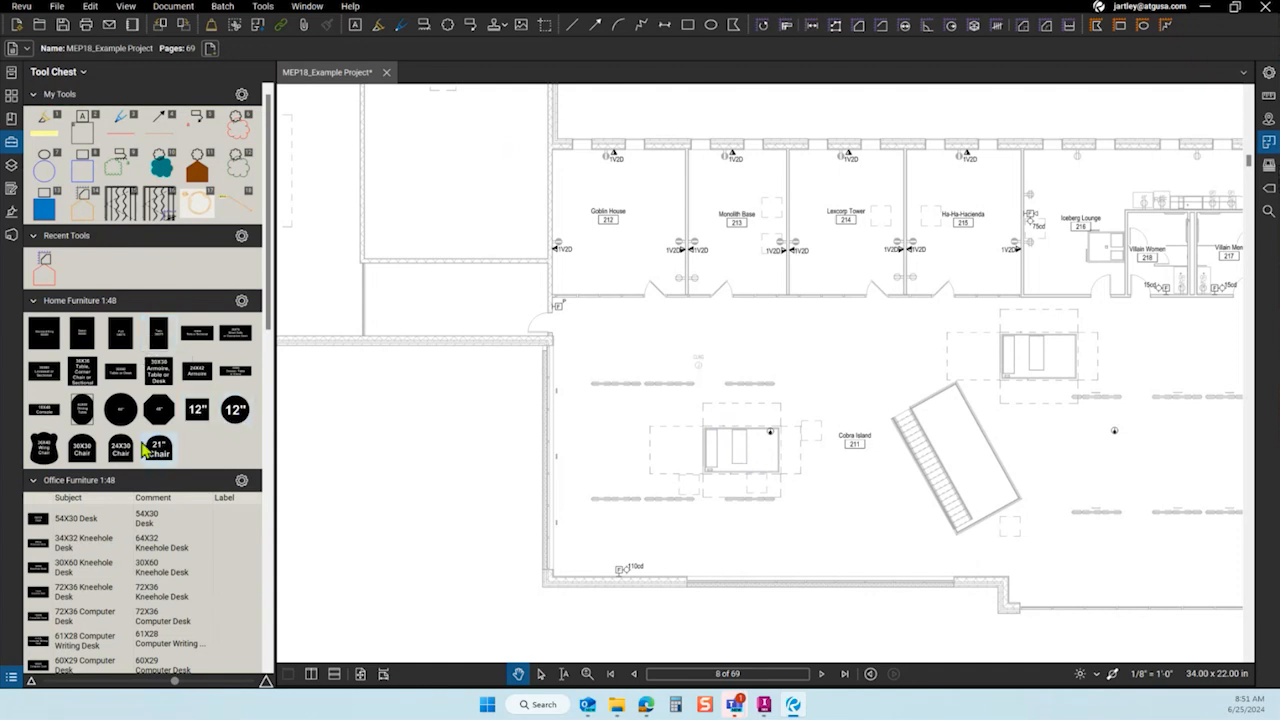
Erase the PDF content inside a rectangle around the fixtures and equipment west of the Cobra Island 211 room label.
scroll(655, 163, up, 2)
scroll(655, 163, up, 1)
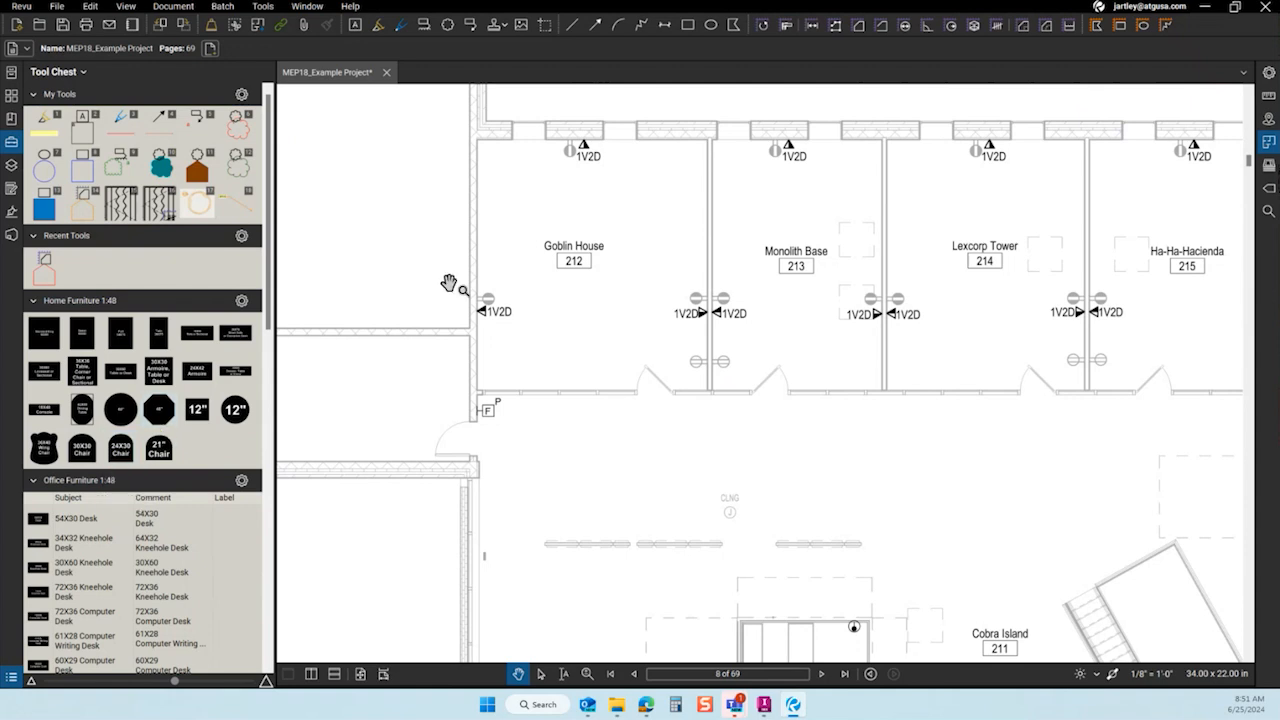
scroll(600, 175, up, 1)
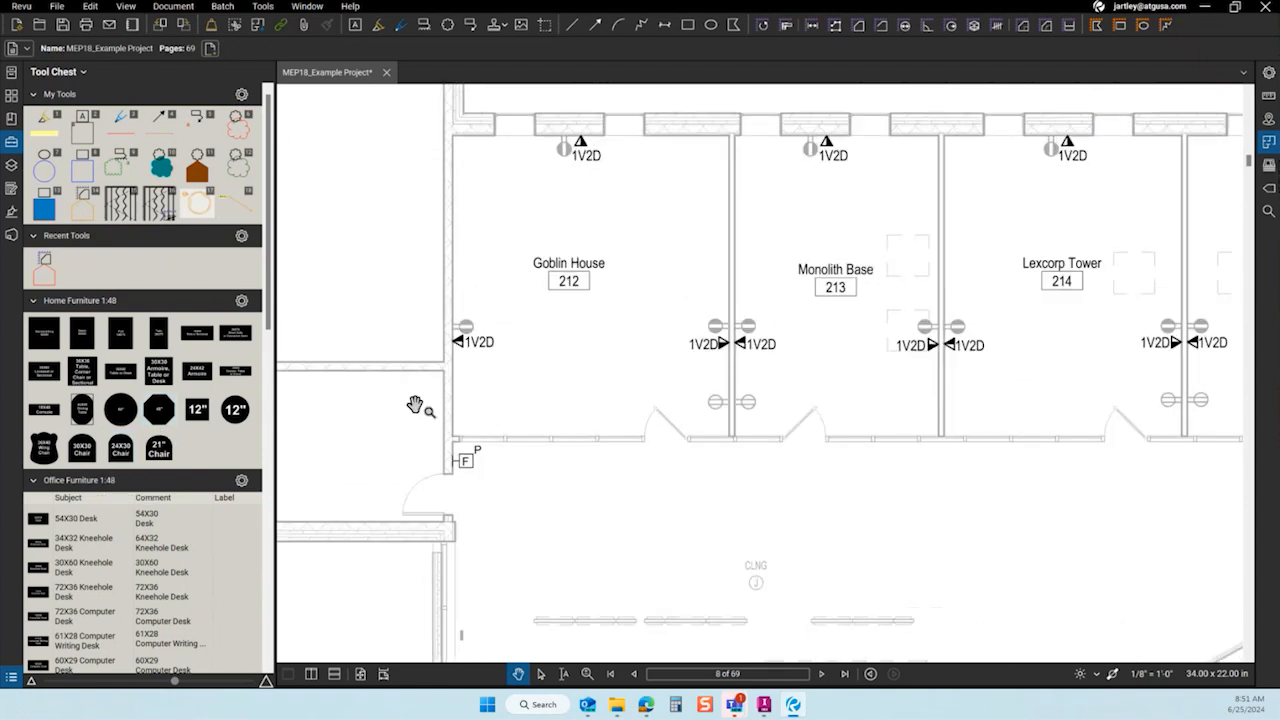
scroll(414, 586, down, 1)
scroll(572, 309, up, 2)
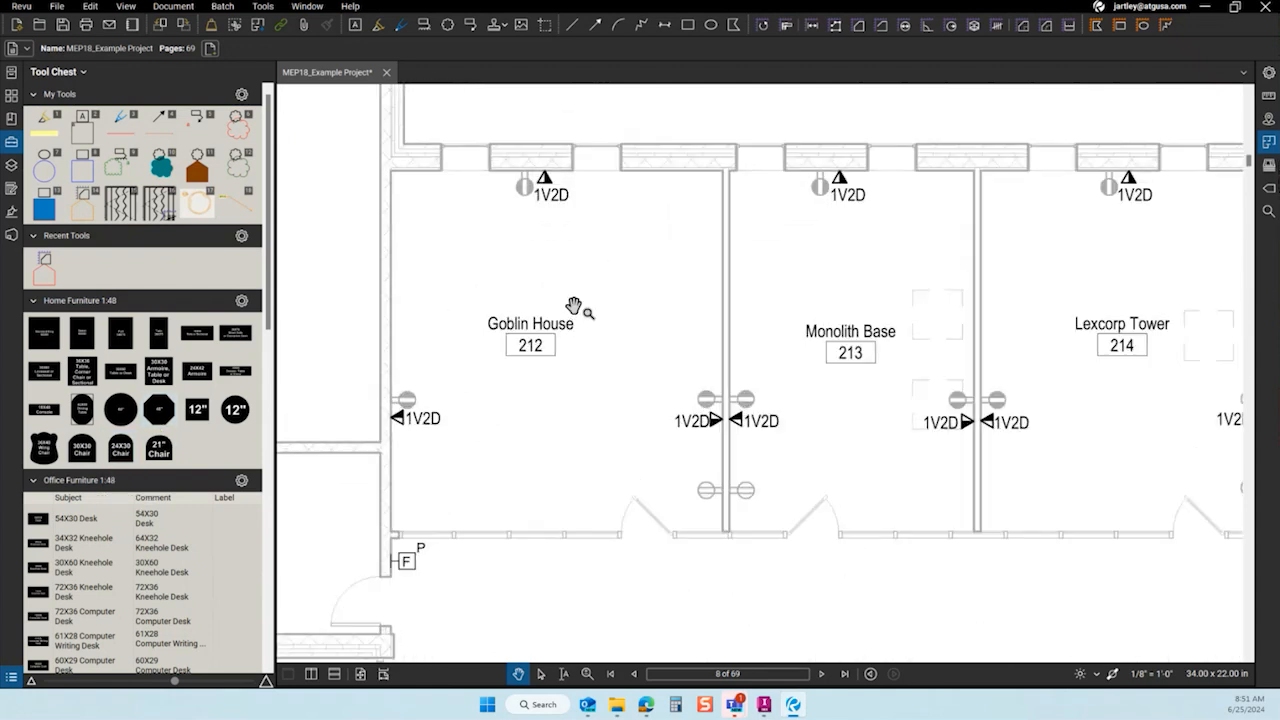
scroll(573, 306, down, 3)
scroll(622, 494, up, 3)
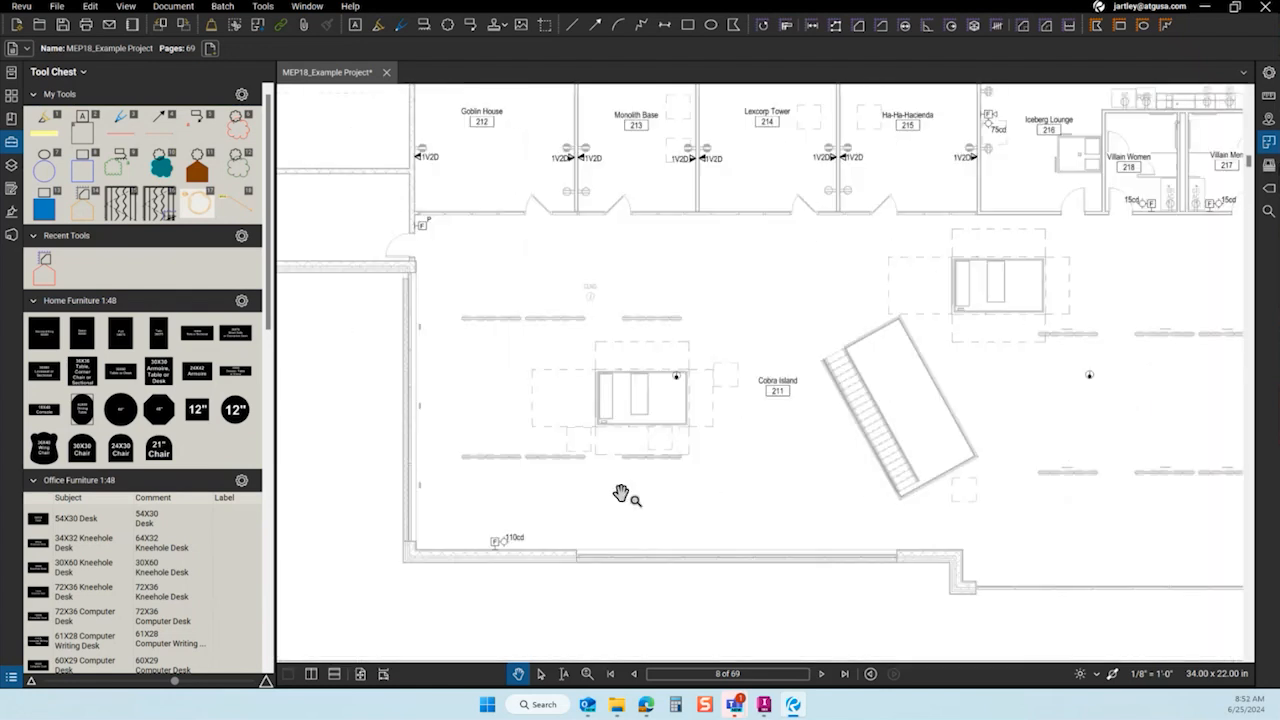
scroll(634, 446, up, 1)
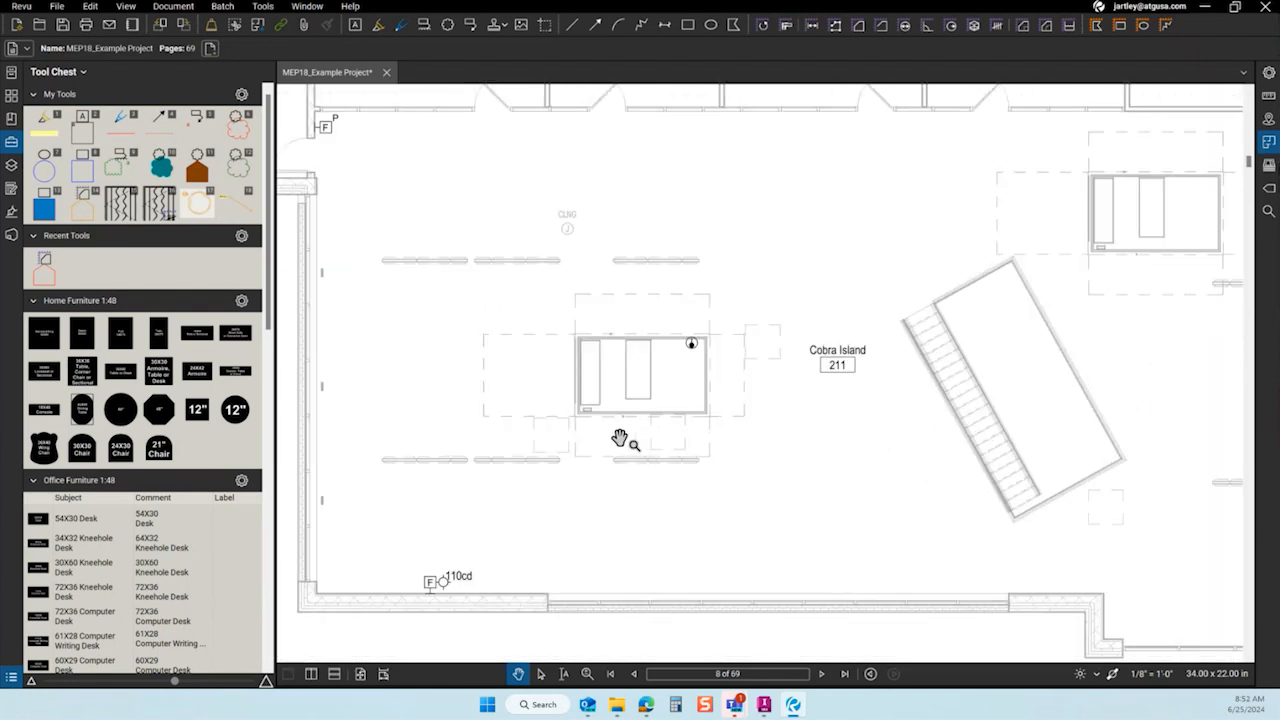
click(92, 7)
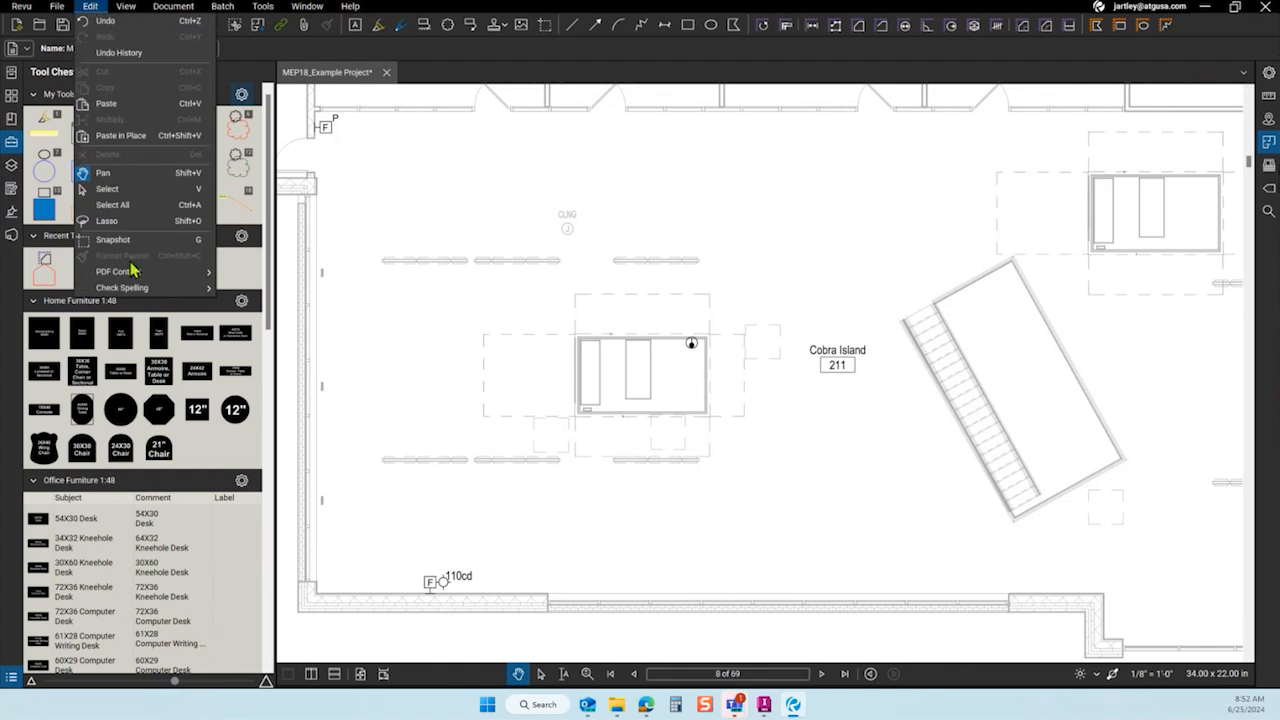
mouse_move(133, 270)
click(290, 306)
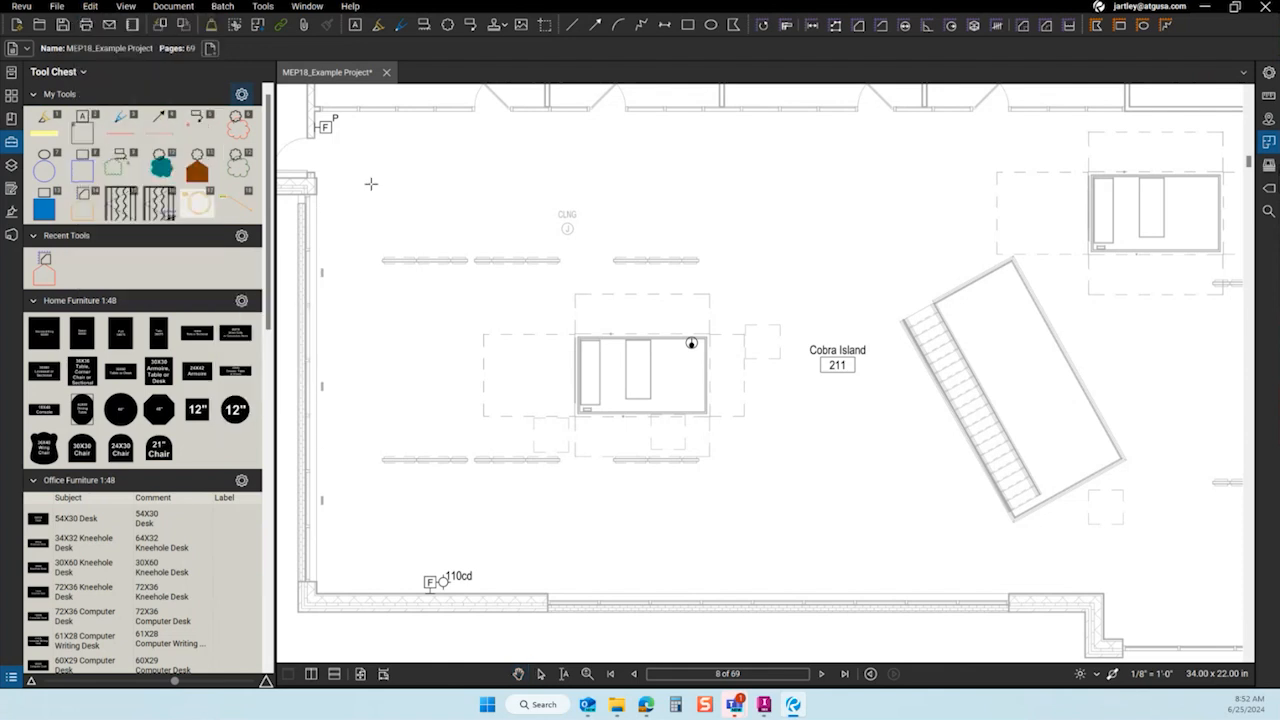
mouse_move(360, 186)
mouse_down()
mouse_move(792, 460)
mouse_move(796, 521)
mouse_up()
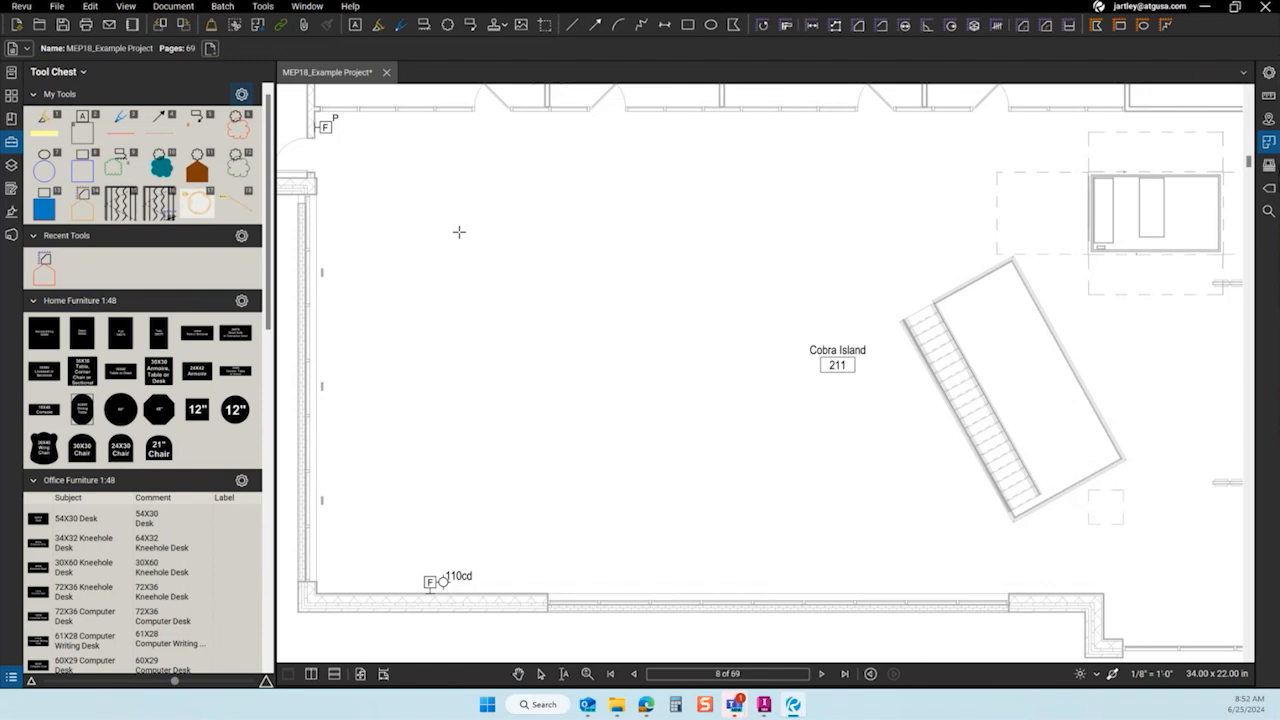
key(Escape)
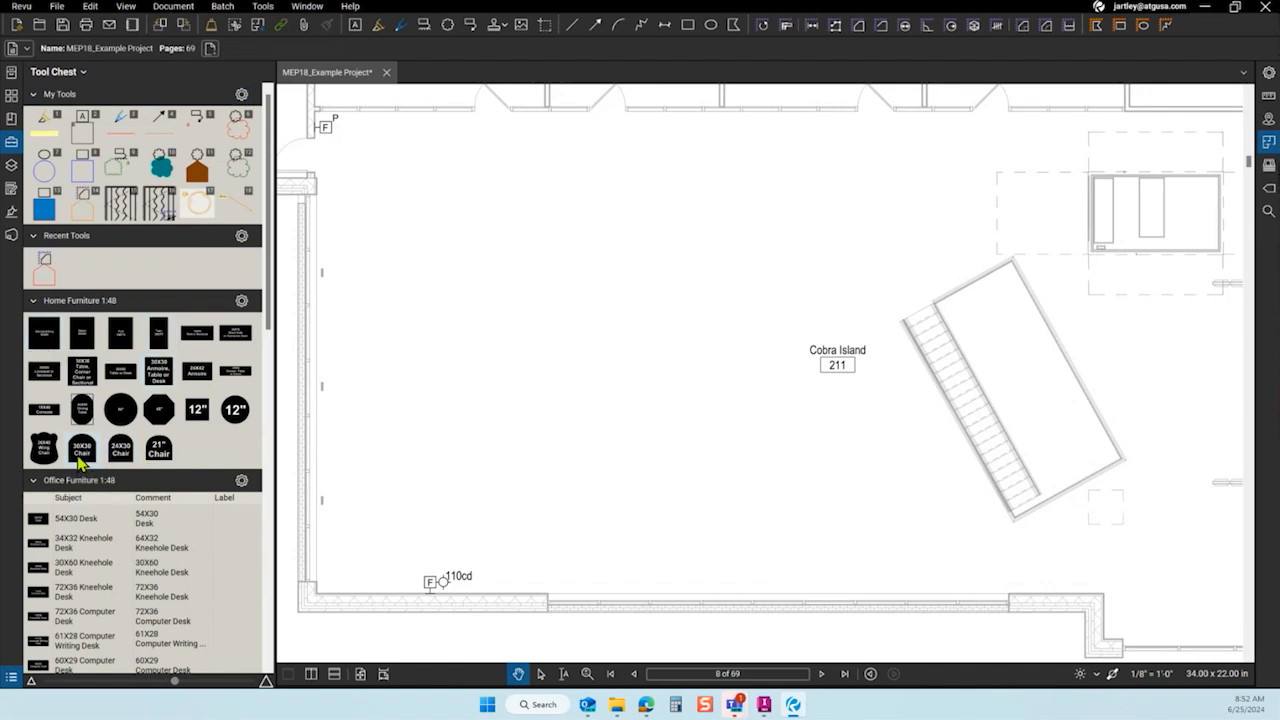
Place a 21" Chair from Home Furniture 1:48 near the west wall of Cobra Island and rotate it a quarter turn clockwise.
drag(166, 462, 390, 300)
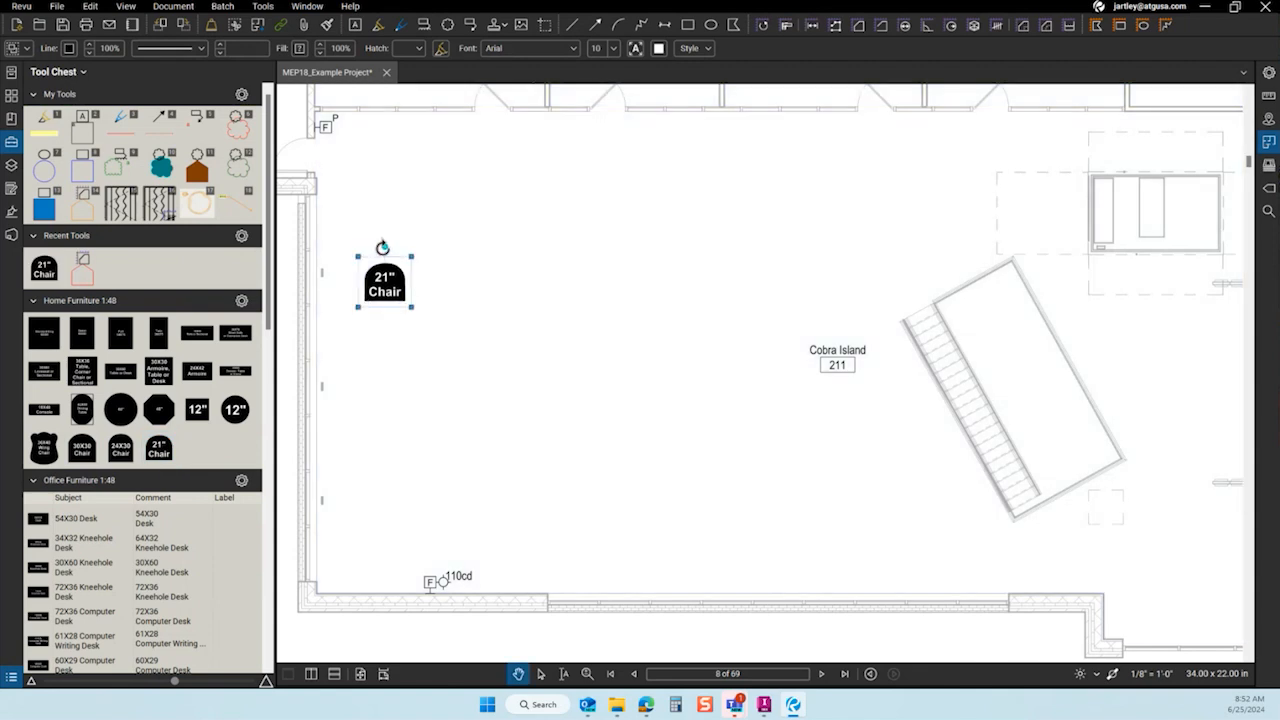
drag(382, 247, 471, 283)
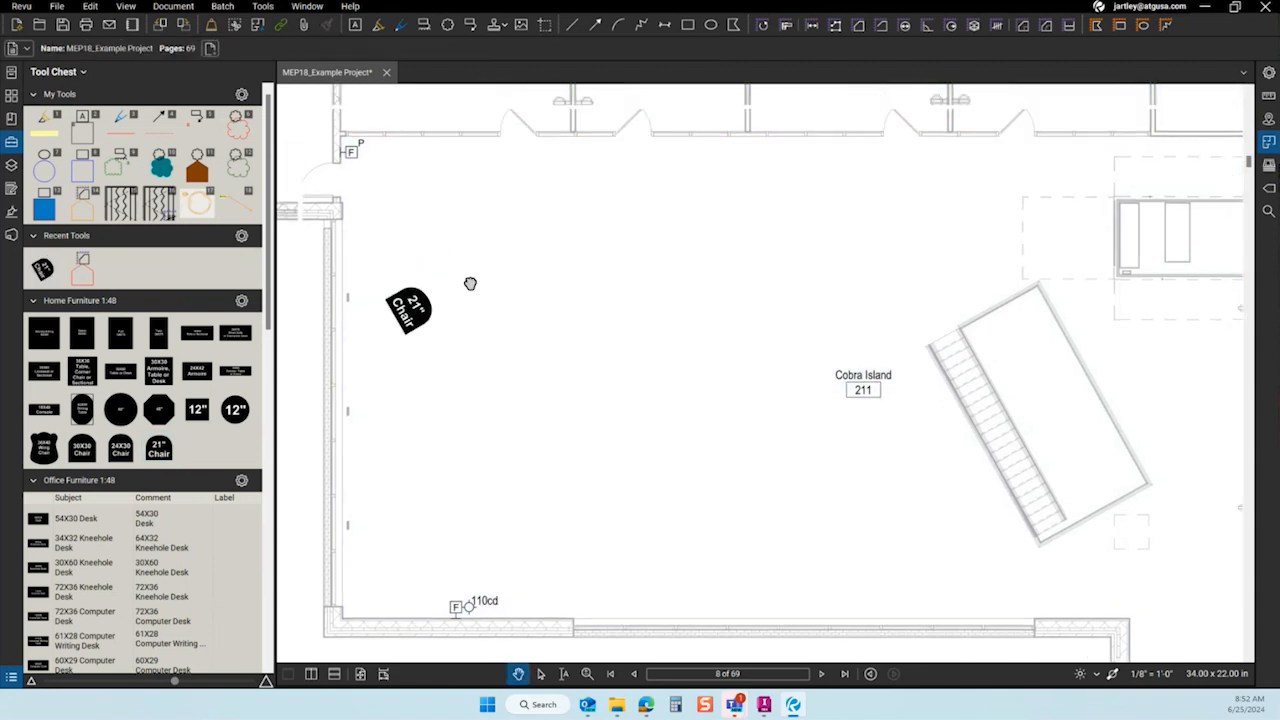
drag(425, 289, 427, 293)
click(409, 316)
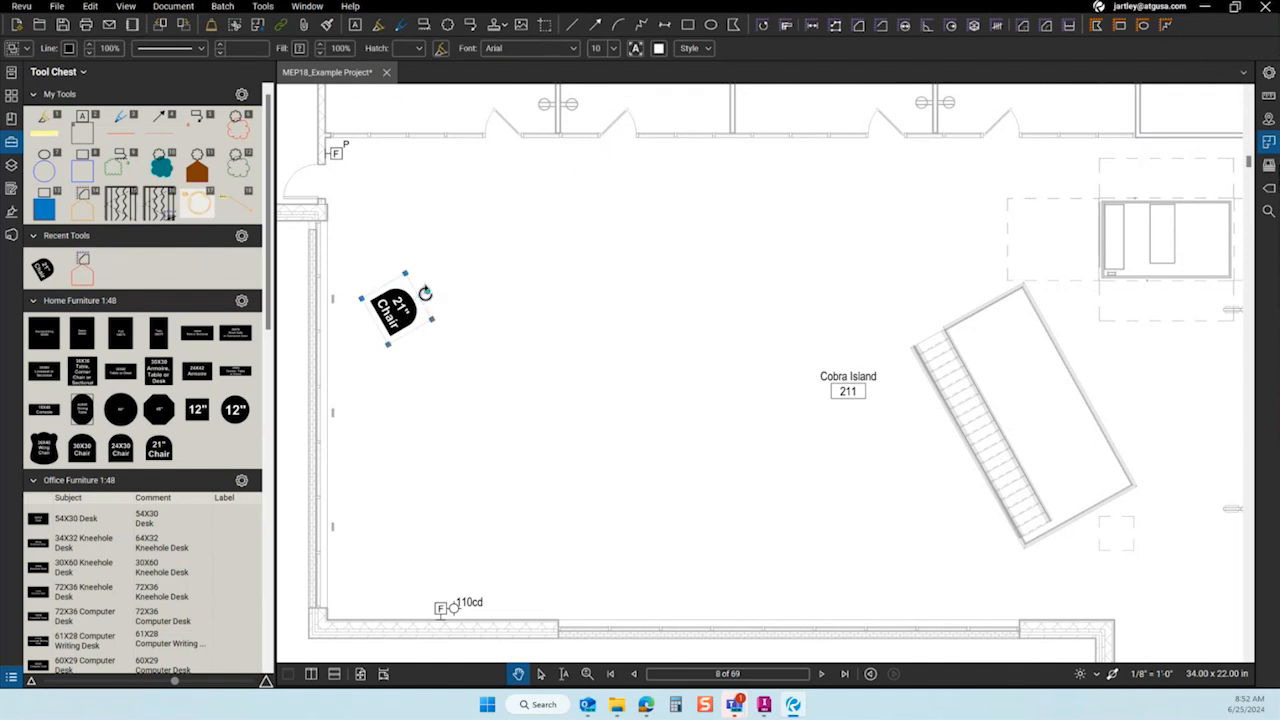
drag(426, 292, 451, 313)
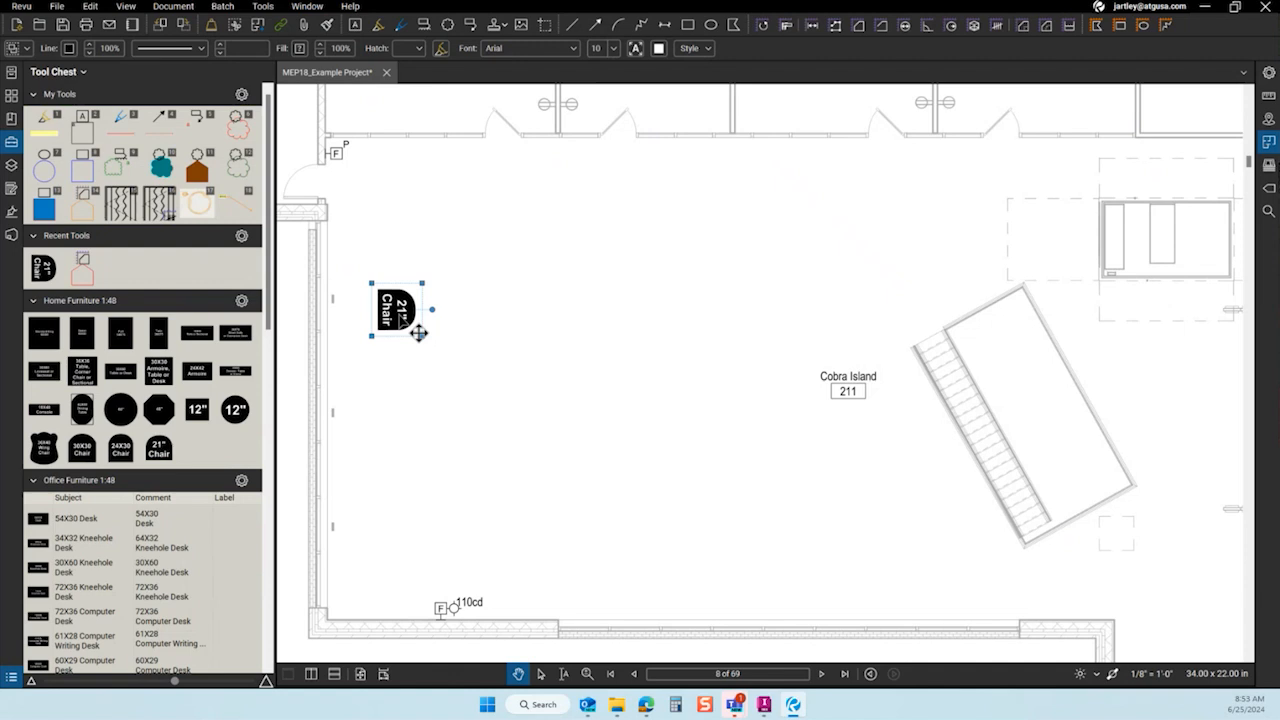
Copy the rotated 21" chair straight down to make an evenly spaced column of five chairs along the west wall.
drag(418, 333, 417, 440)
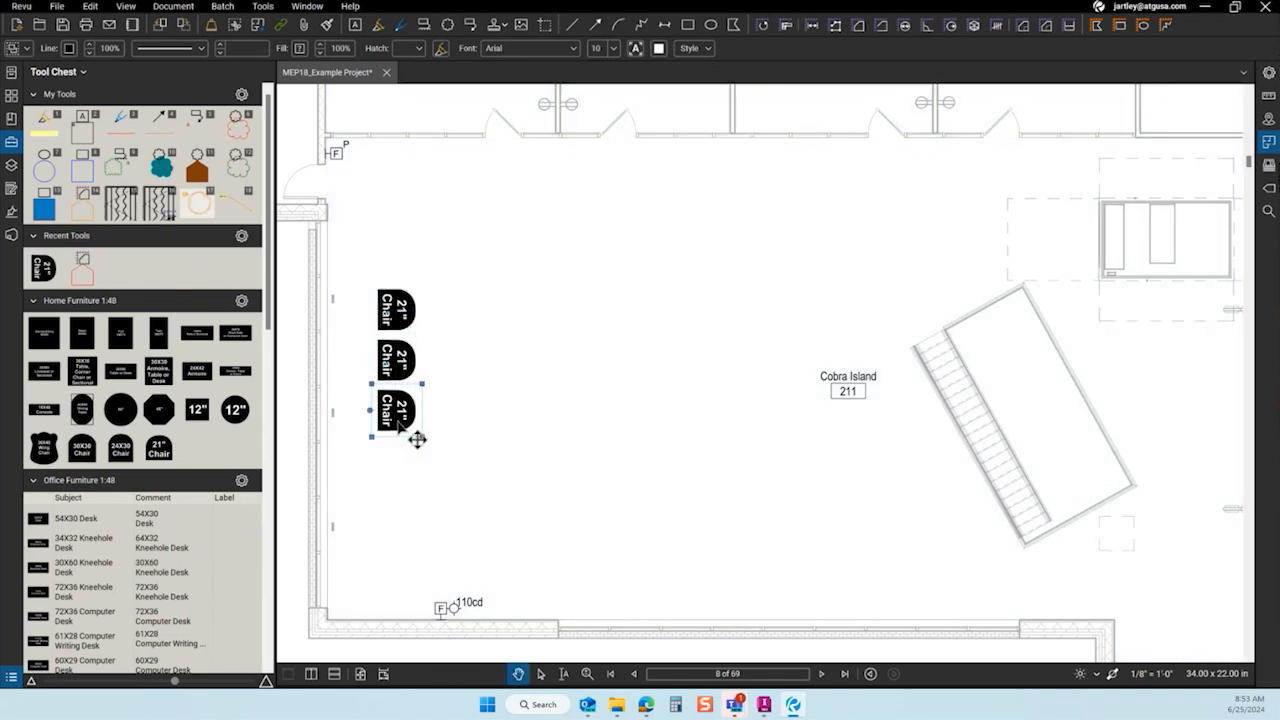
drag(420, 432, 406, 536)
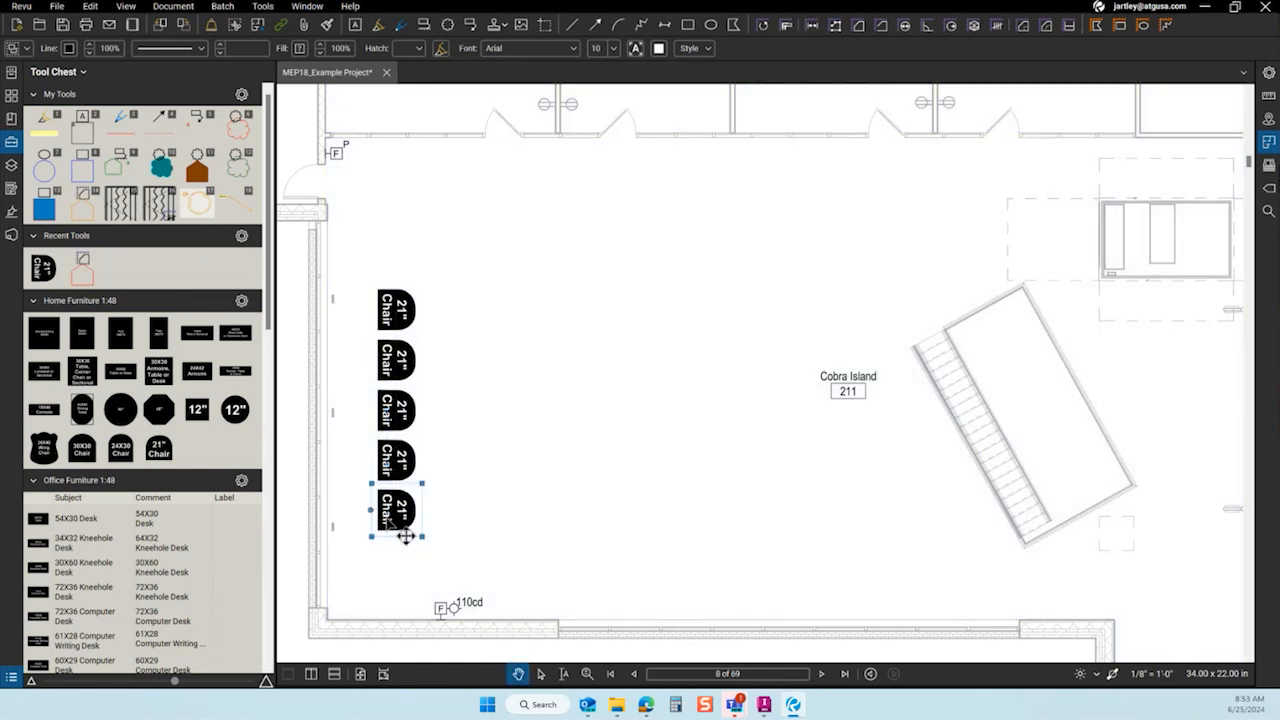
click(427, 581)
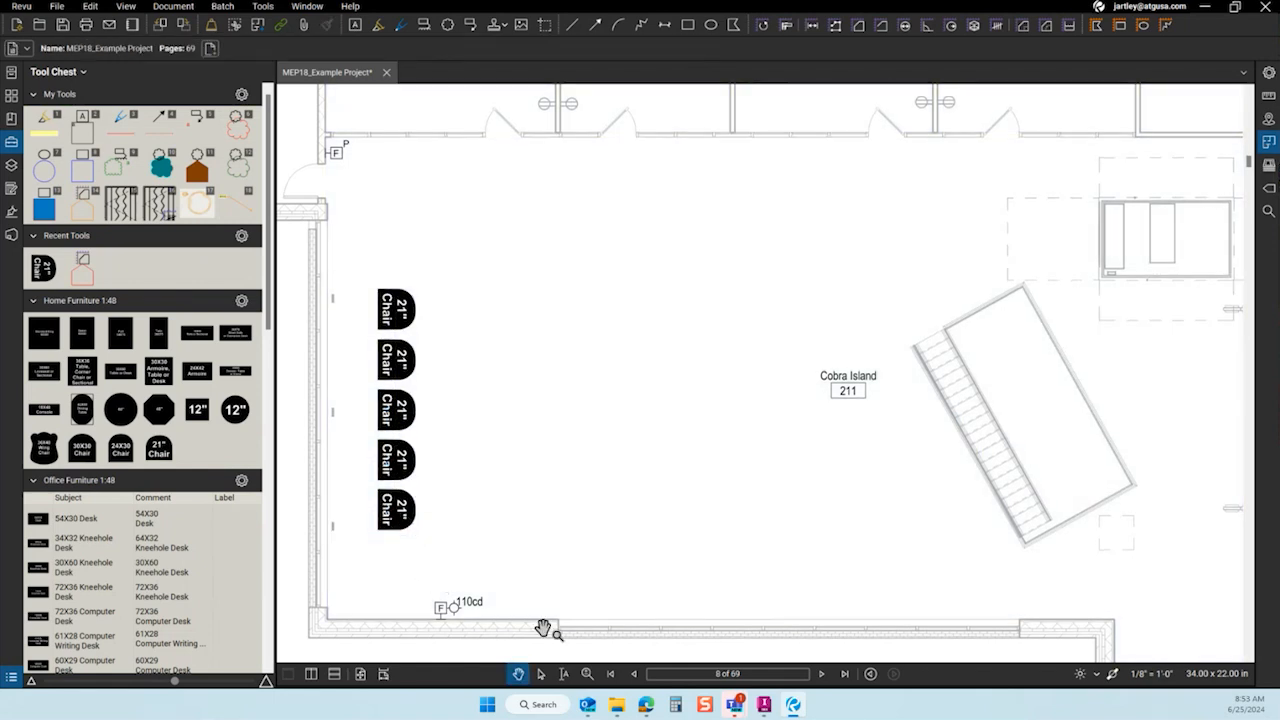
Copy the whole column of five chairs twice, aligning the copies beside it as a second and third column.
click(540, 673)
drag(355, 251, 455, 587)
key(ctrl+v)
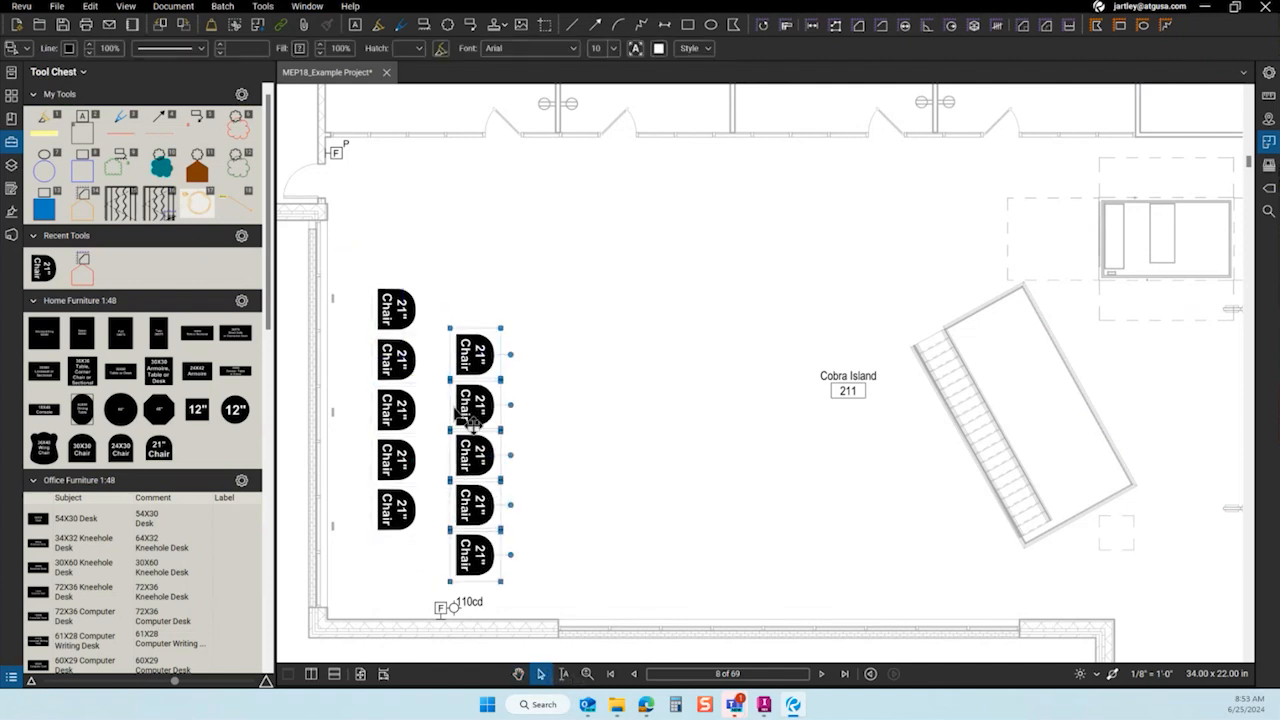
drag(490, 372, 467, 327)
key(ctrl+v)
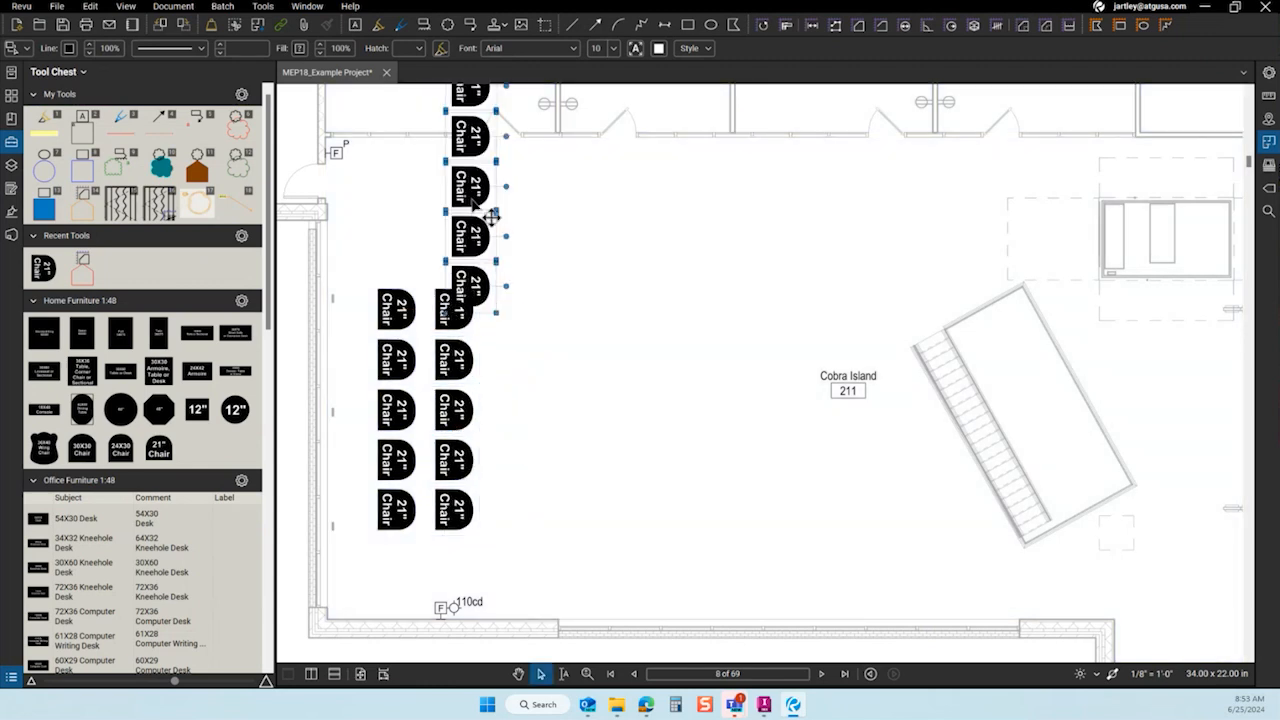
drag(491, 218, 526, 422)
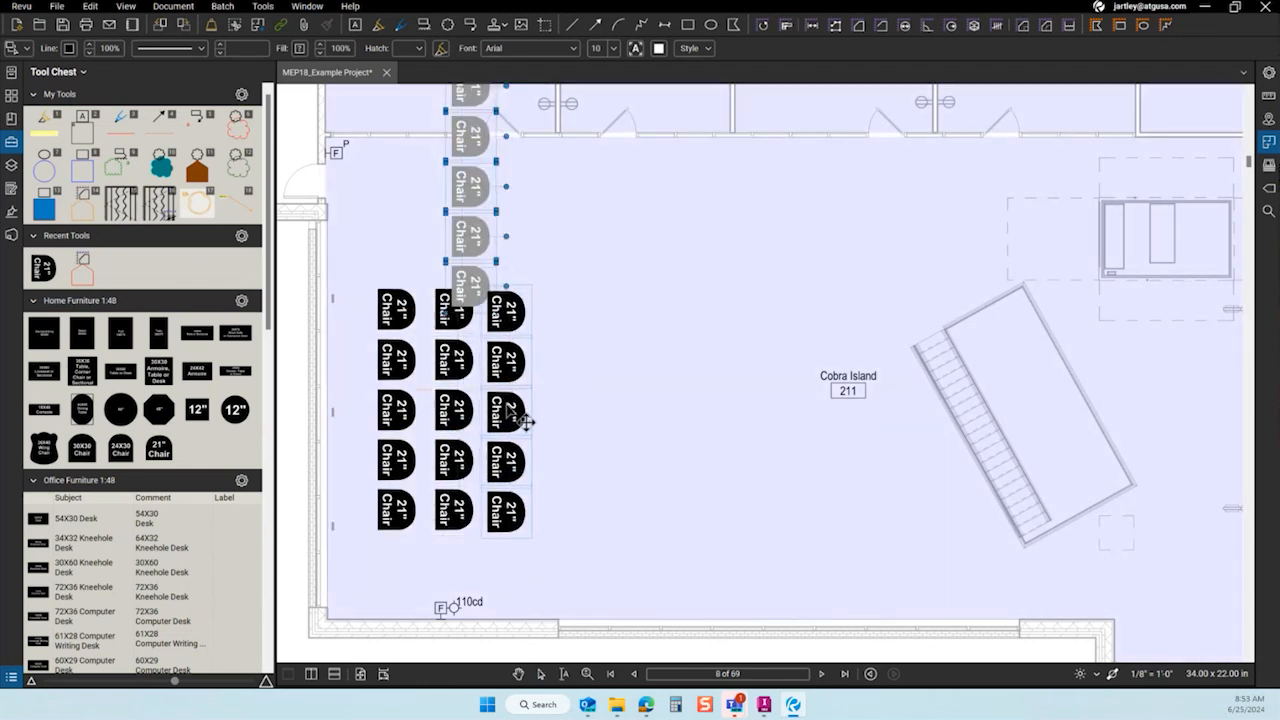
Copy the column of five 21" chairs twice more, aligning the copies as a fourth and fifth column east of the existing three.
drag(526, 422, 589, 531)
key(ctrl+v)
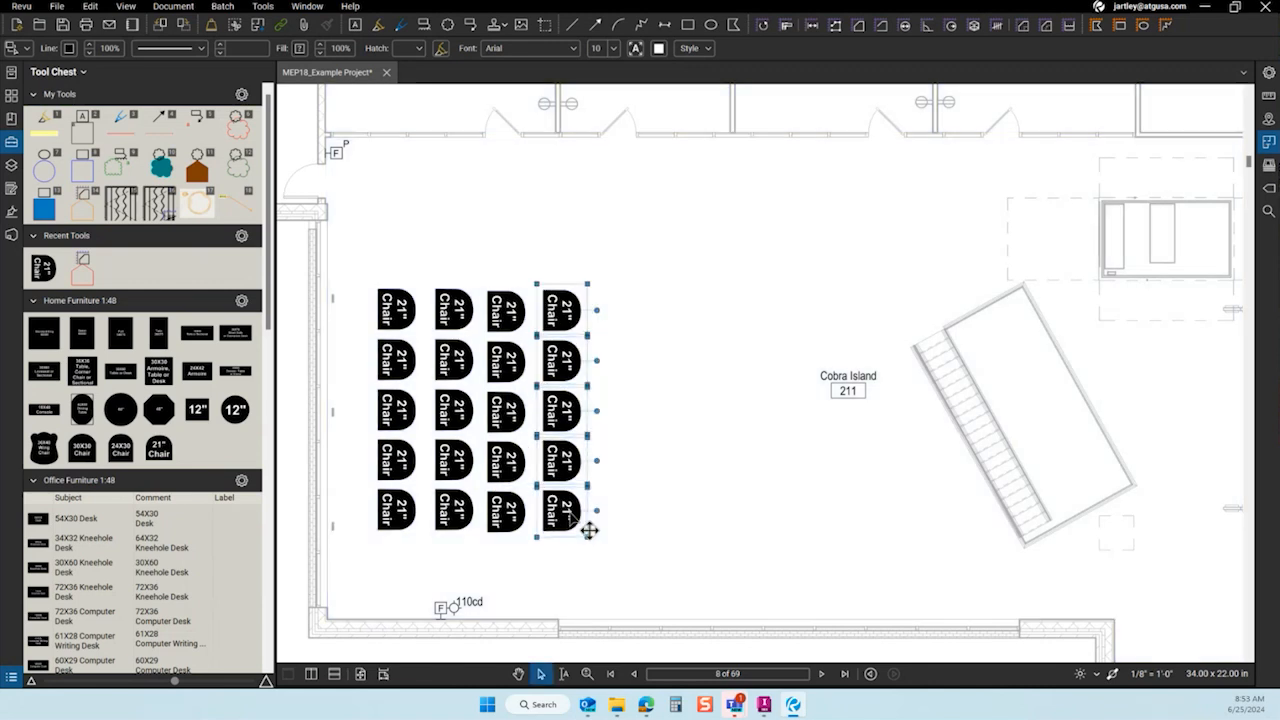
key(ctrl+v)
drag(646, 402, 640, 494)
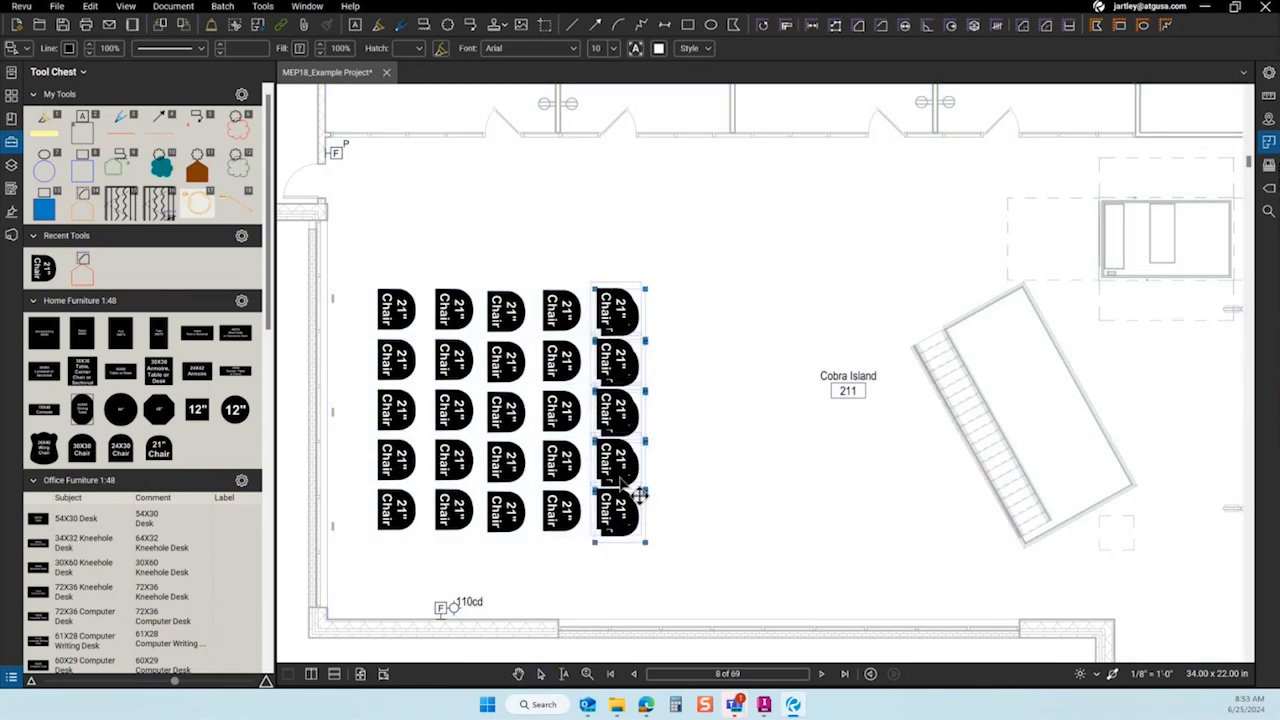
click(707, 495)
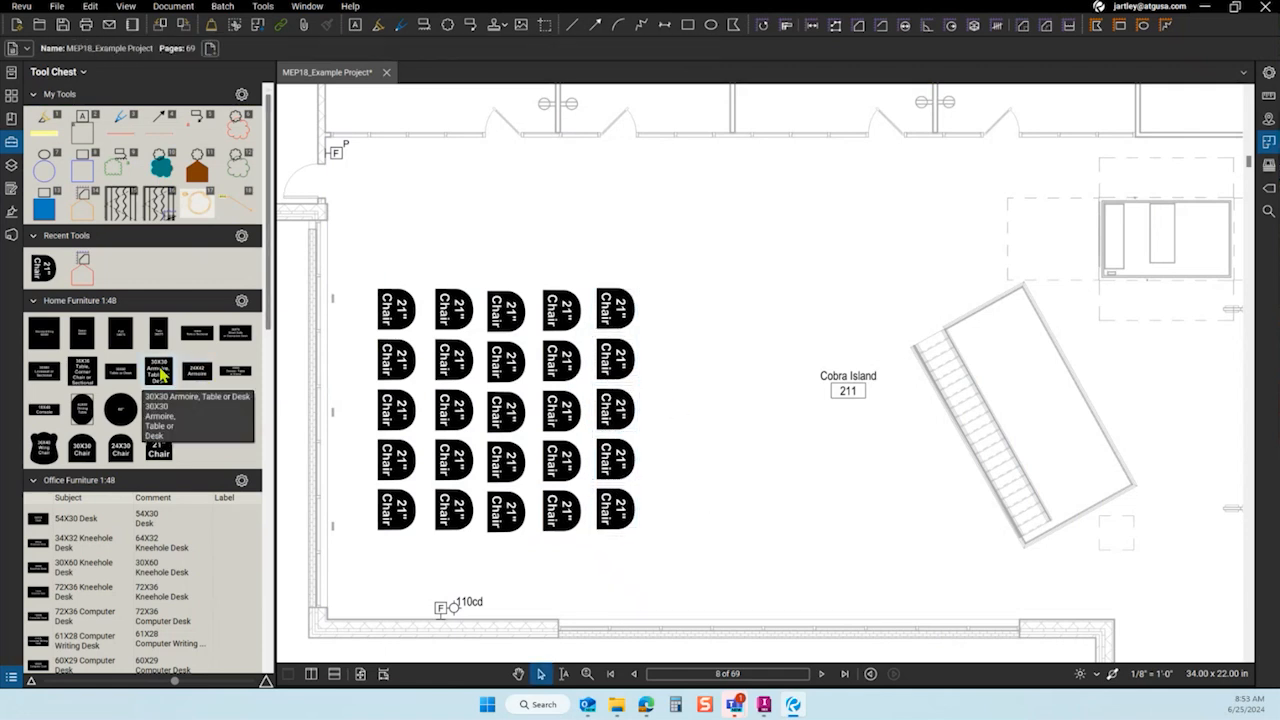
Place a 30X60 Table or Desk southwest of the Cobra Island label, rotated a quarter turn clockwise, with a 12" square just above it.
click(121, 371)
click(700, 396)
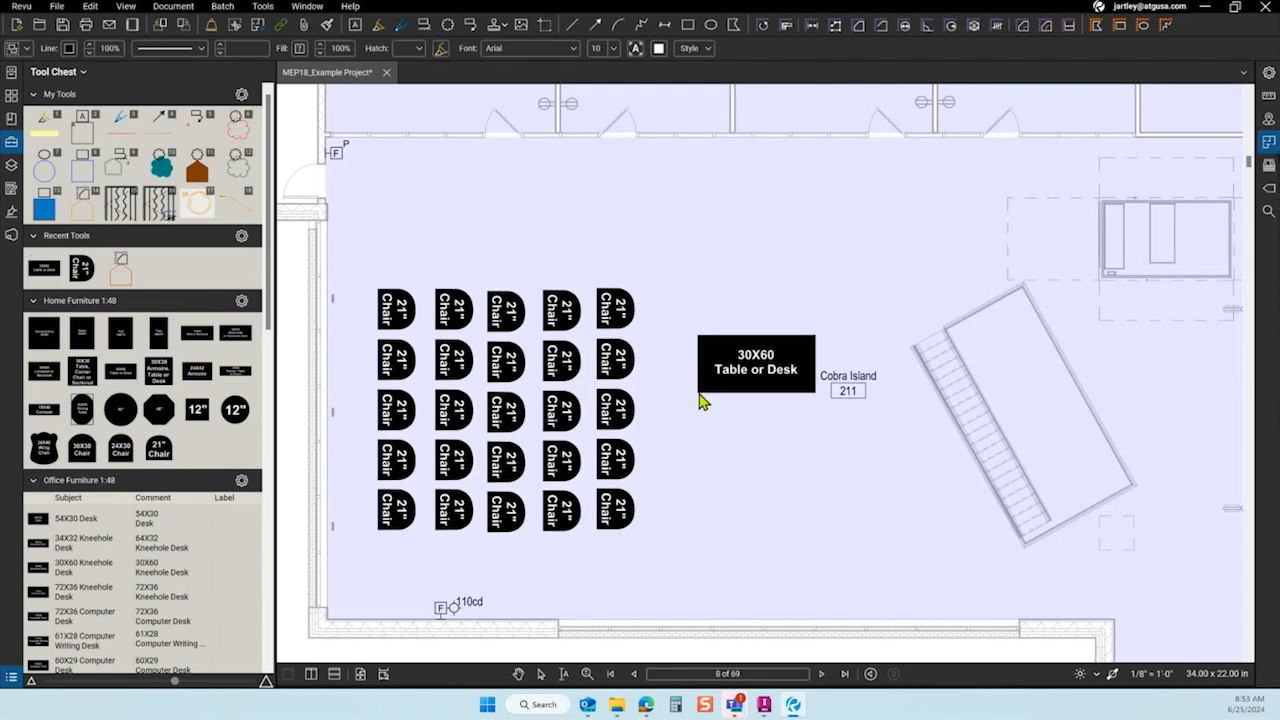
drag(863, 404, 894, 361)
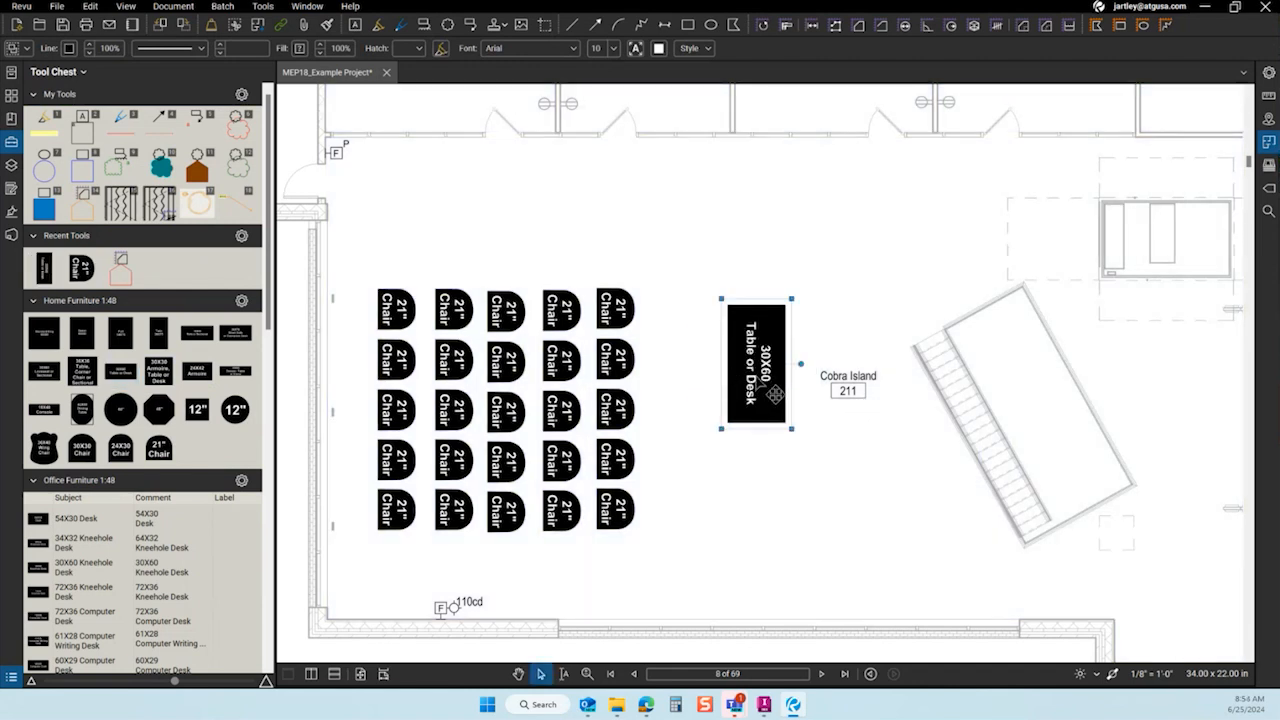
drag(775, 394, 790, 491)
click(790, 338)
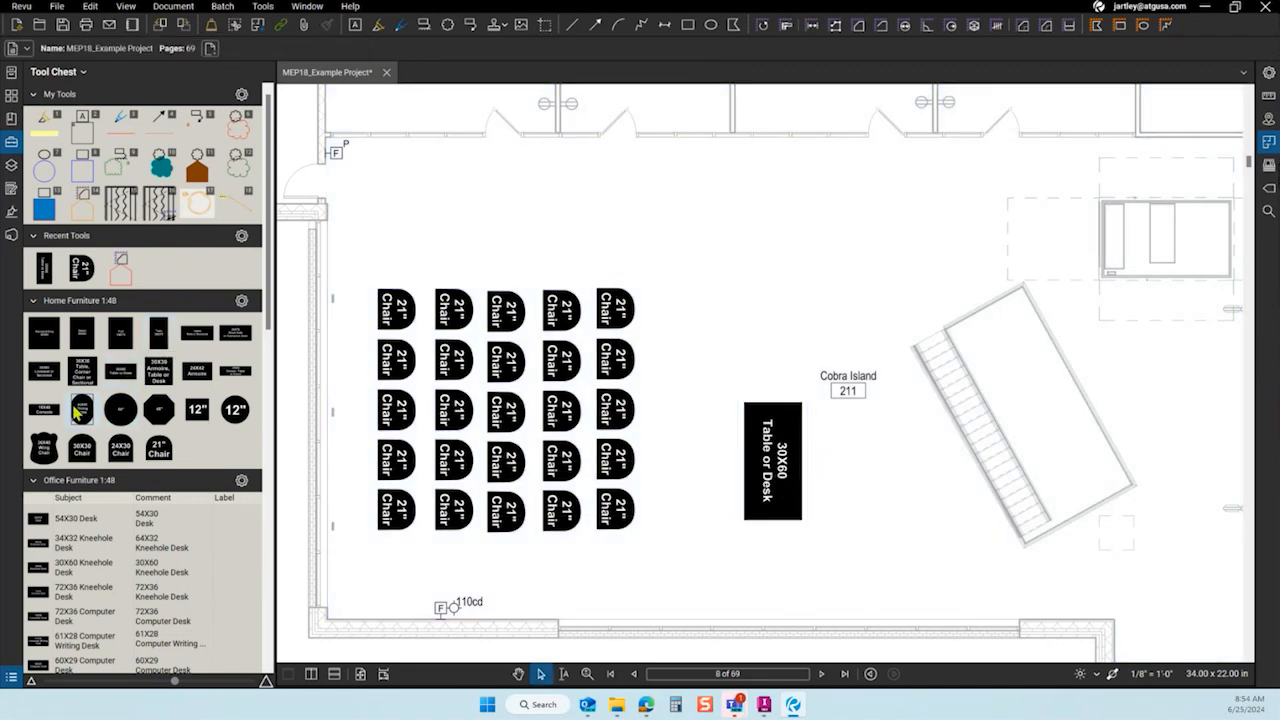
click(197, 412)
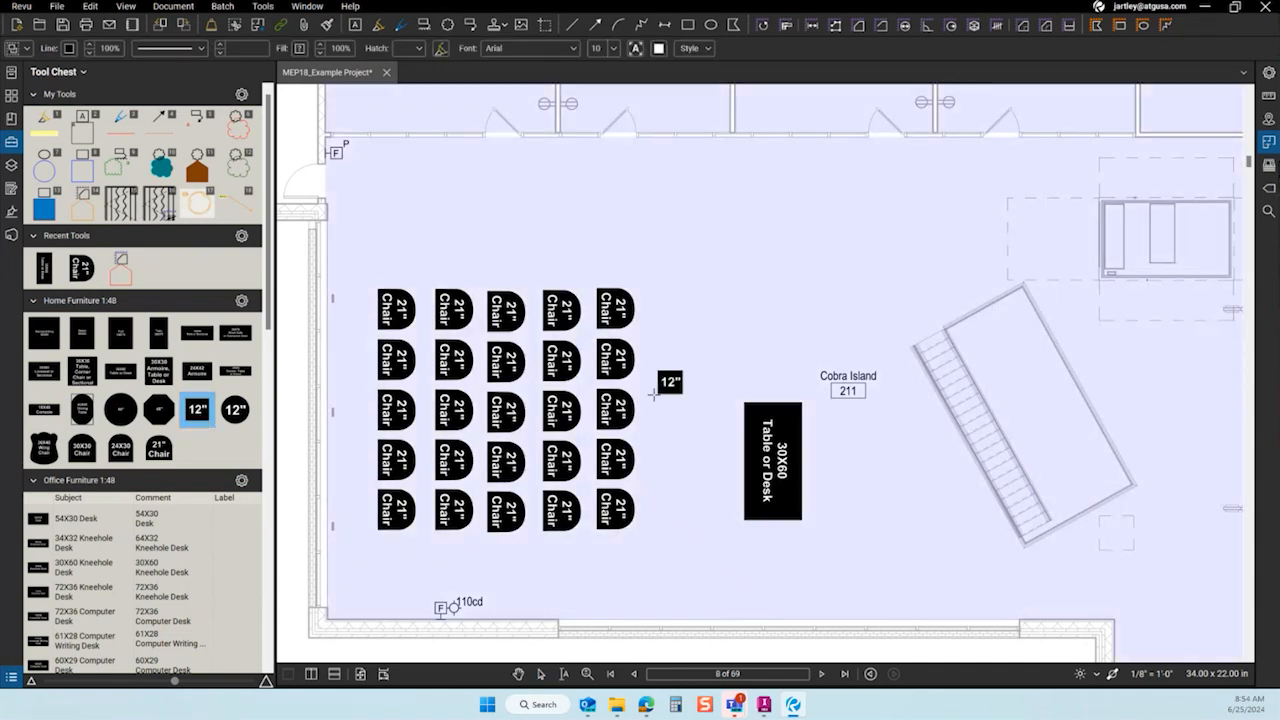
click(769, 393)
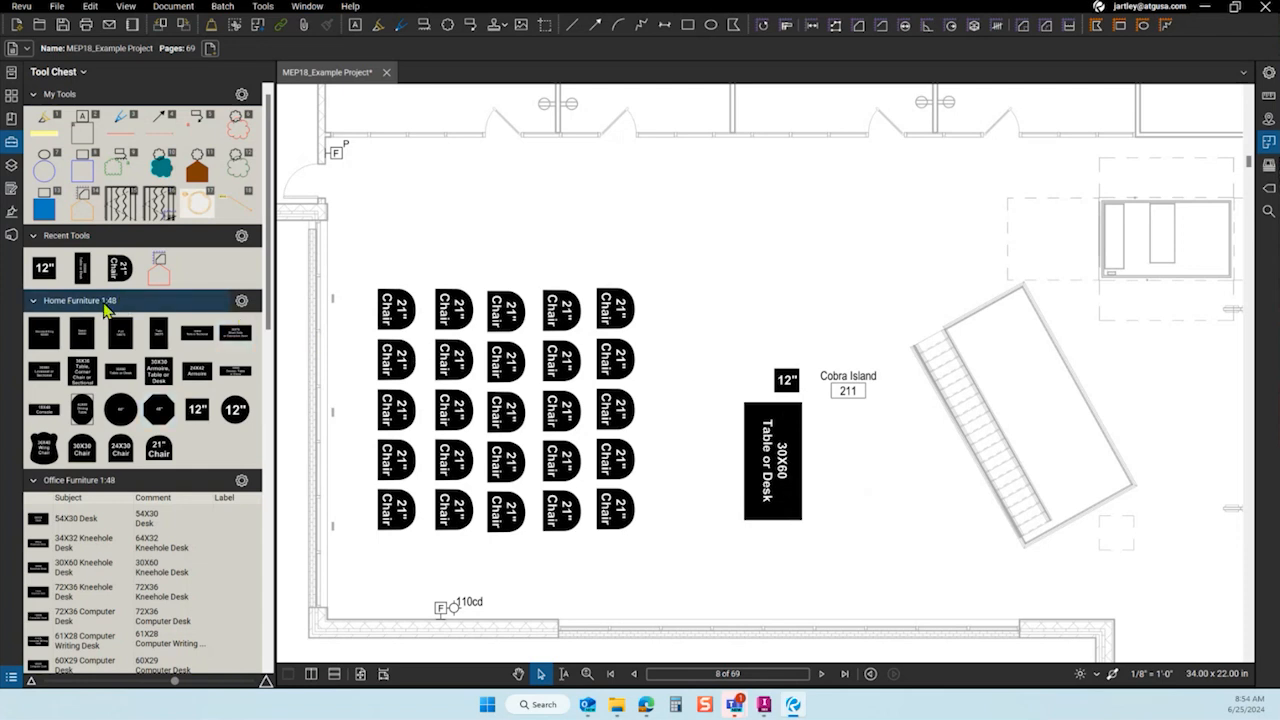
Apply the preset scale 1/8" = 1'-0" to the Home Furniture 1:48 tool set.
click(241, 300)
click(266, 356)
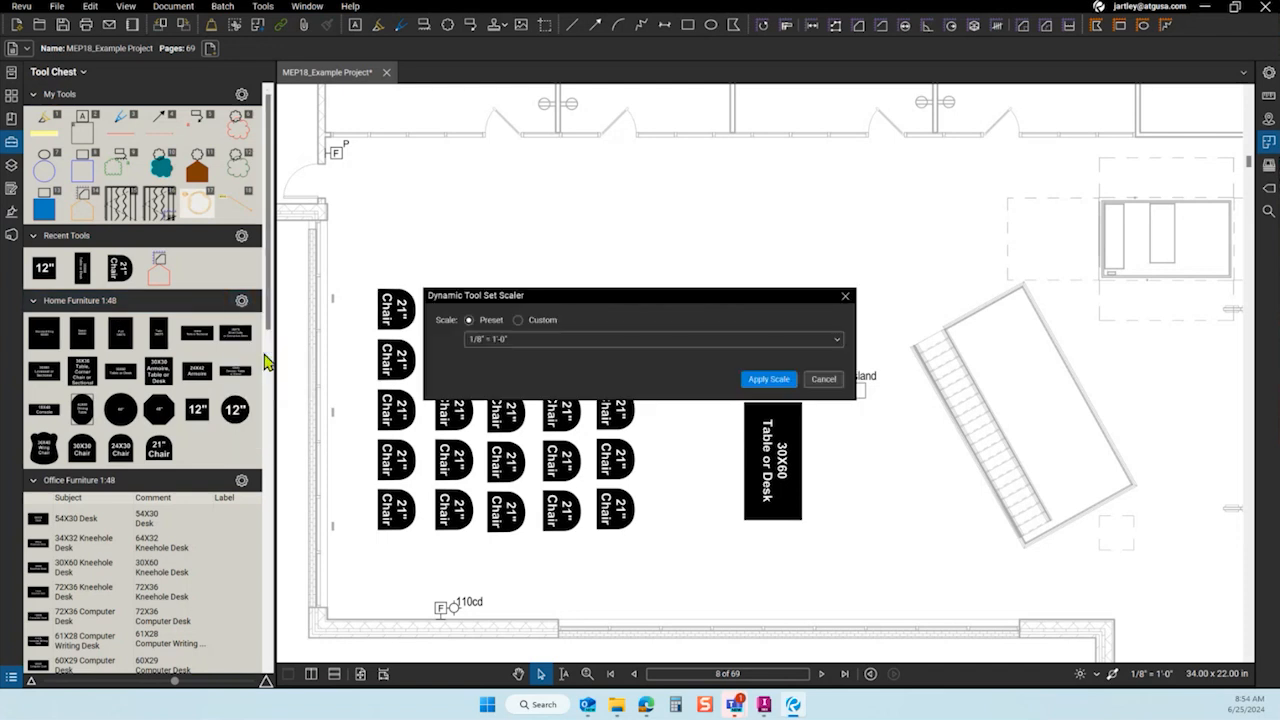
click(768, 379)
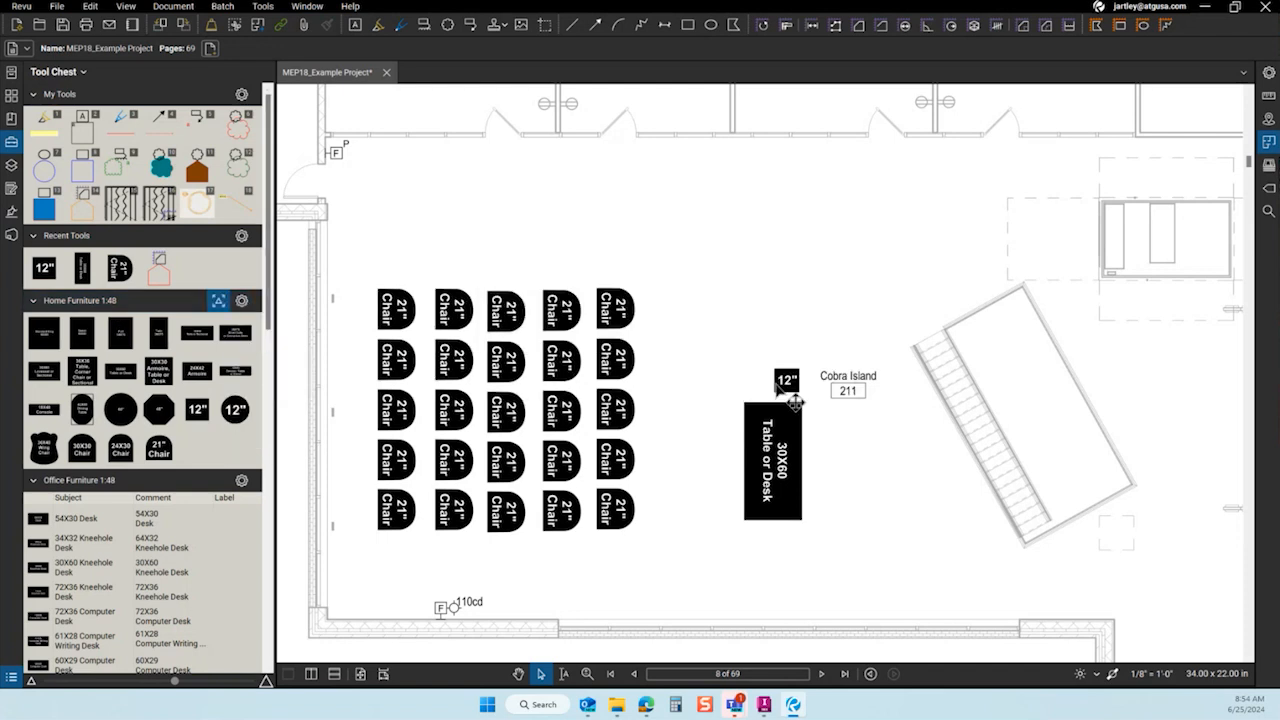
Preview the scaled 12" square next to the one already placed above the table to compare their sizes.
click(197, 409)
click(768, 354)
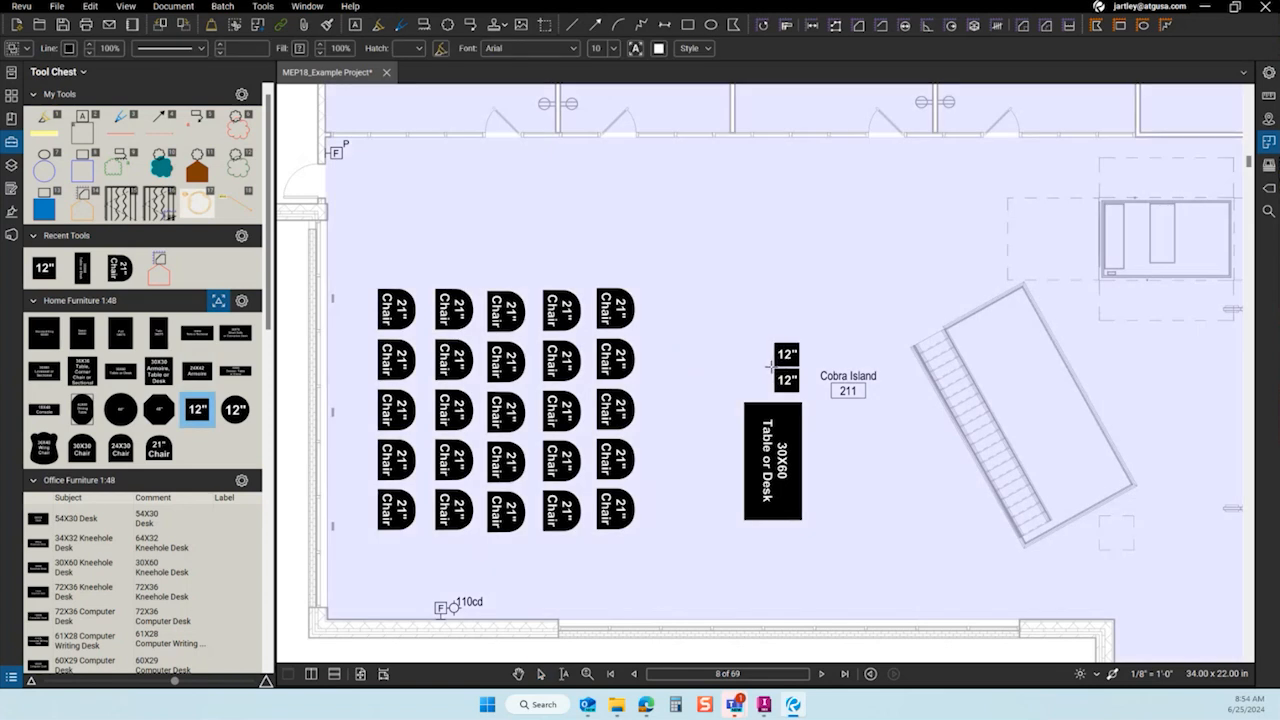
key(Escape)
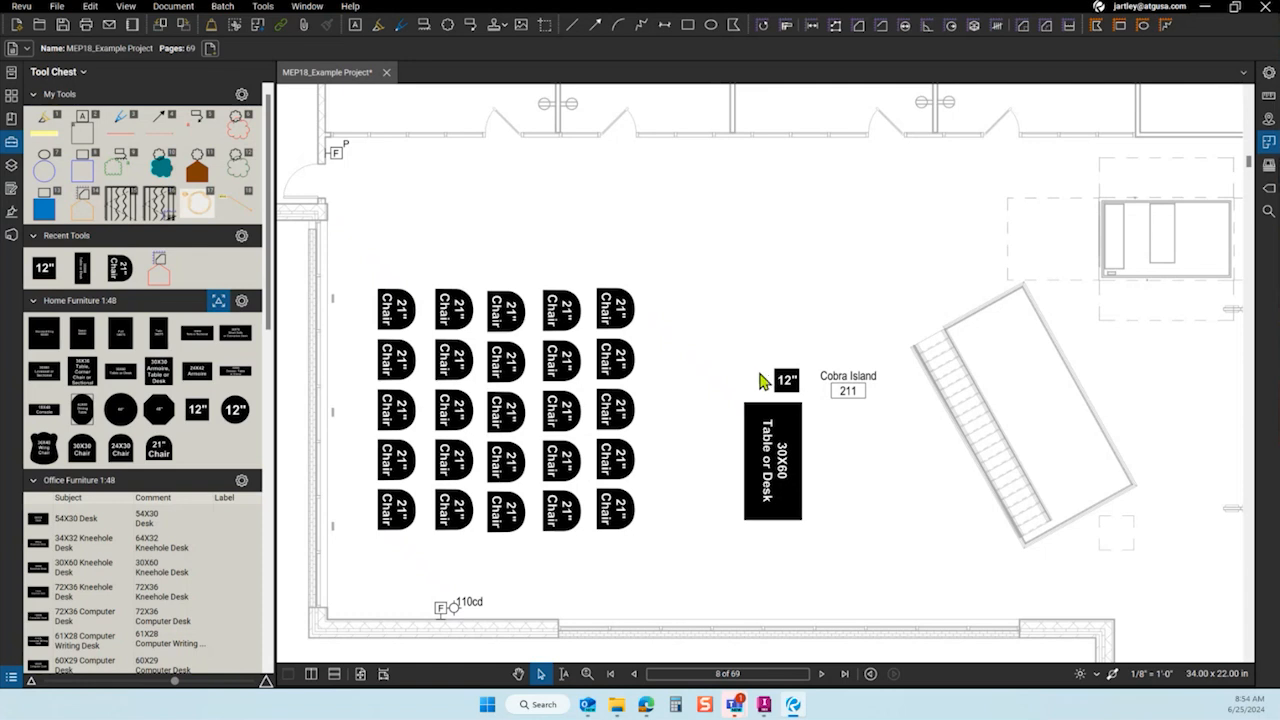
click(639, 315)
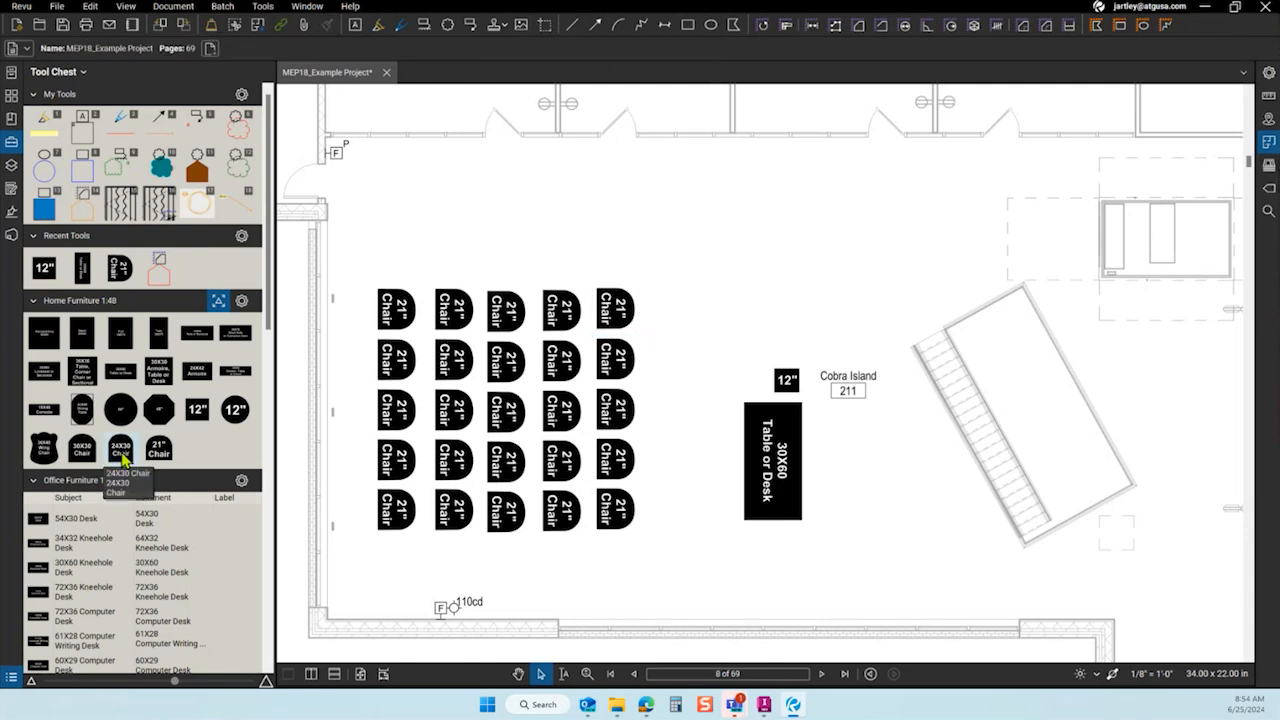
Place a 24X30 Chair near the north wall of Cobra Island, northeast of the chair columns.
click(120, 449)
click(692, 210)
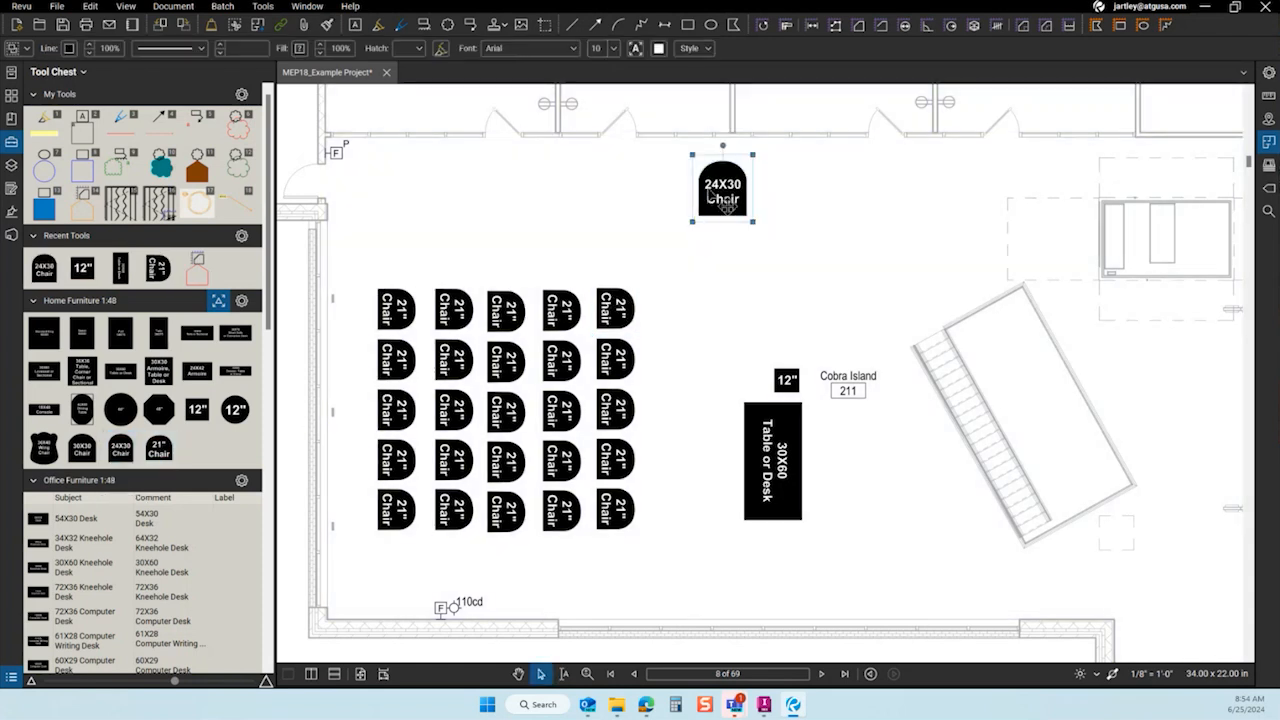
right_click(710, 192)
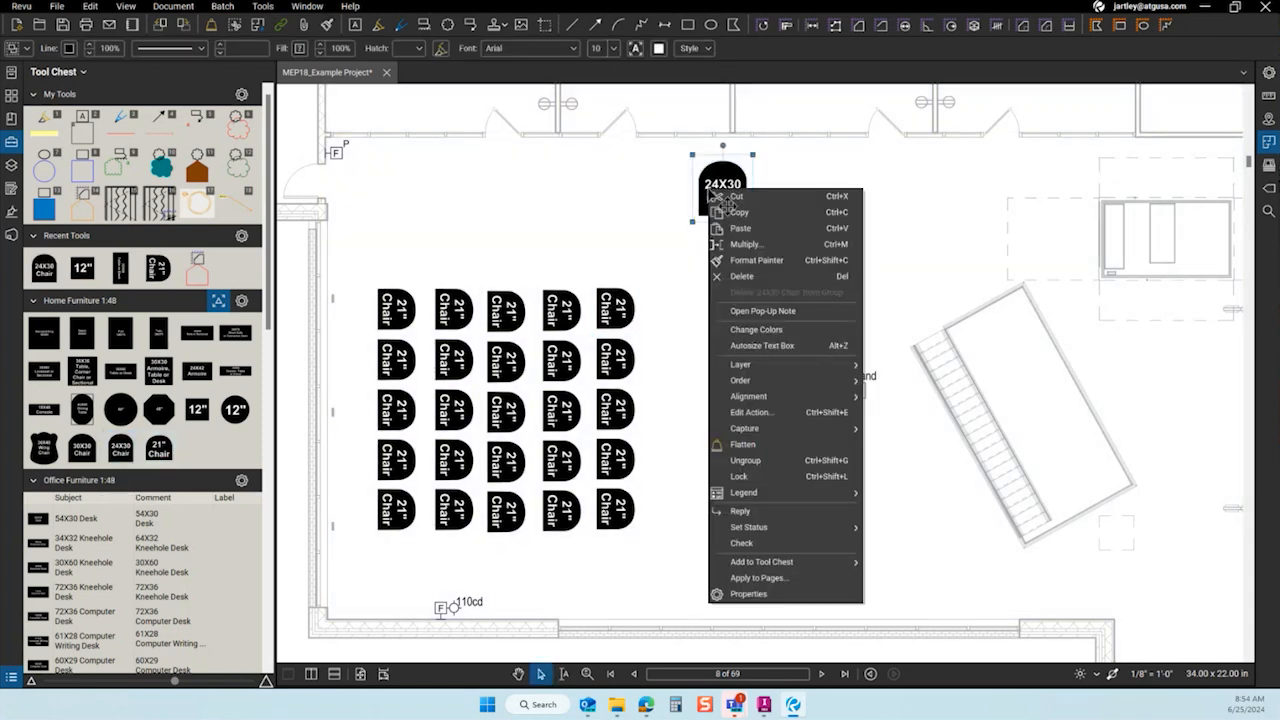
click(742, 244)
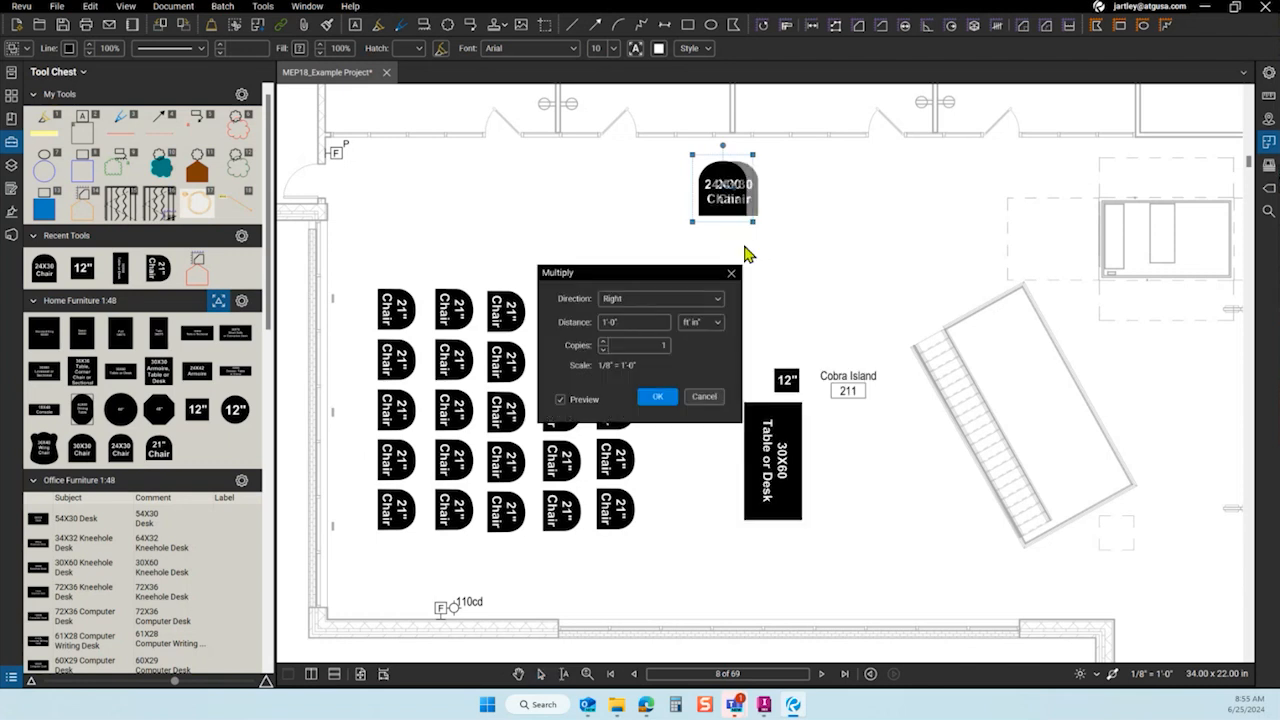
click(707, 398)
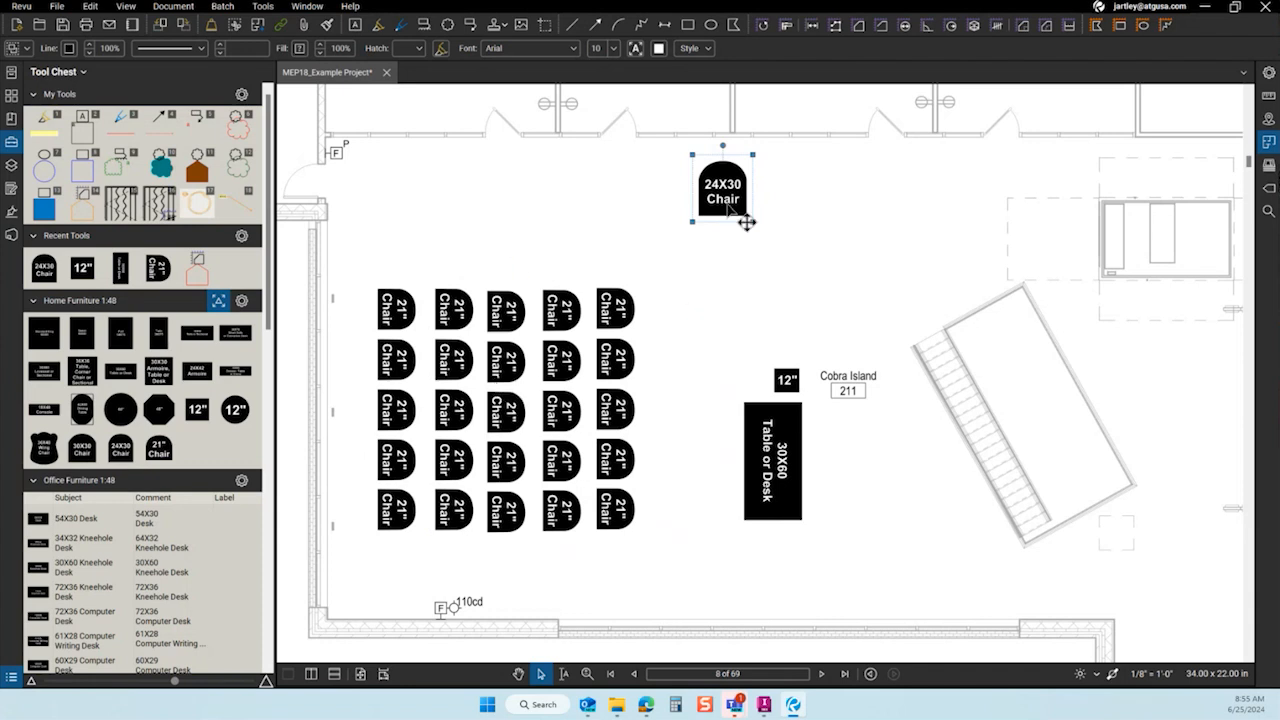
Move the 24X30 chair slightly up and to the west and rotate it a half turn.
drag(742, 213, 705, 205)
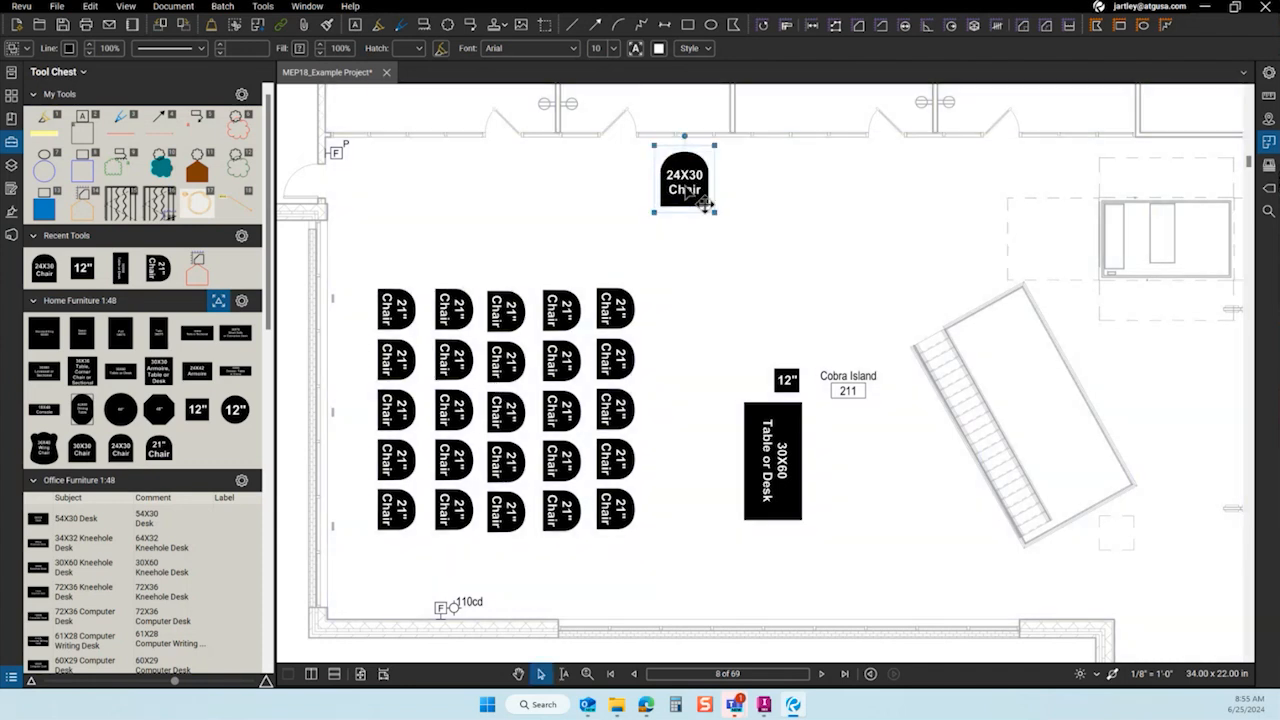
drag(685, 137, 688, 292)
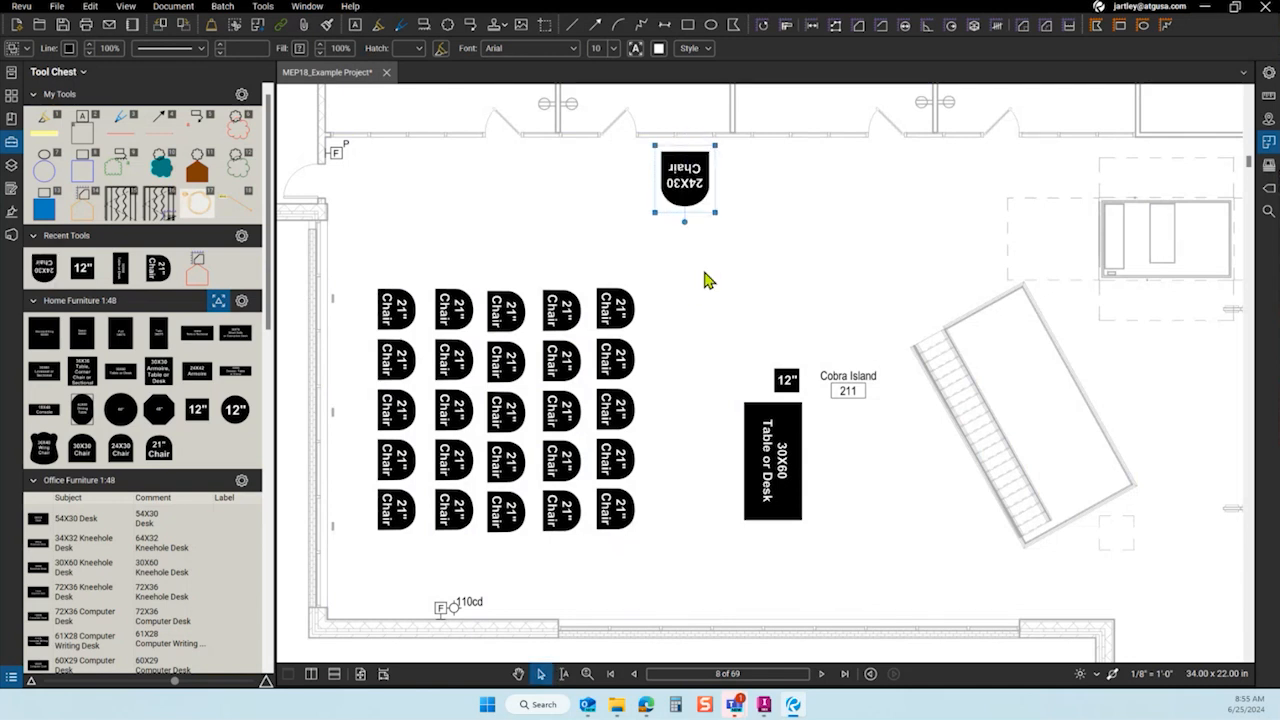
Start multiplying the rotated 24X30 chair to the left, with a distance of 2'-0" and 7 copies.
right_click(693, 194)
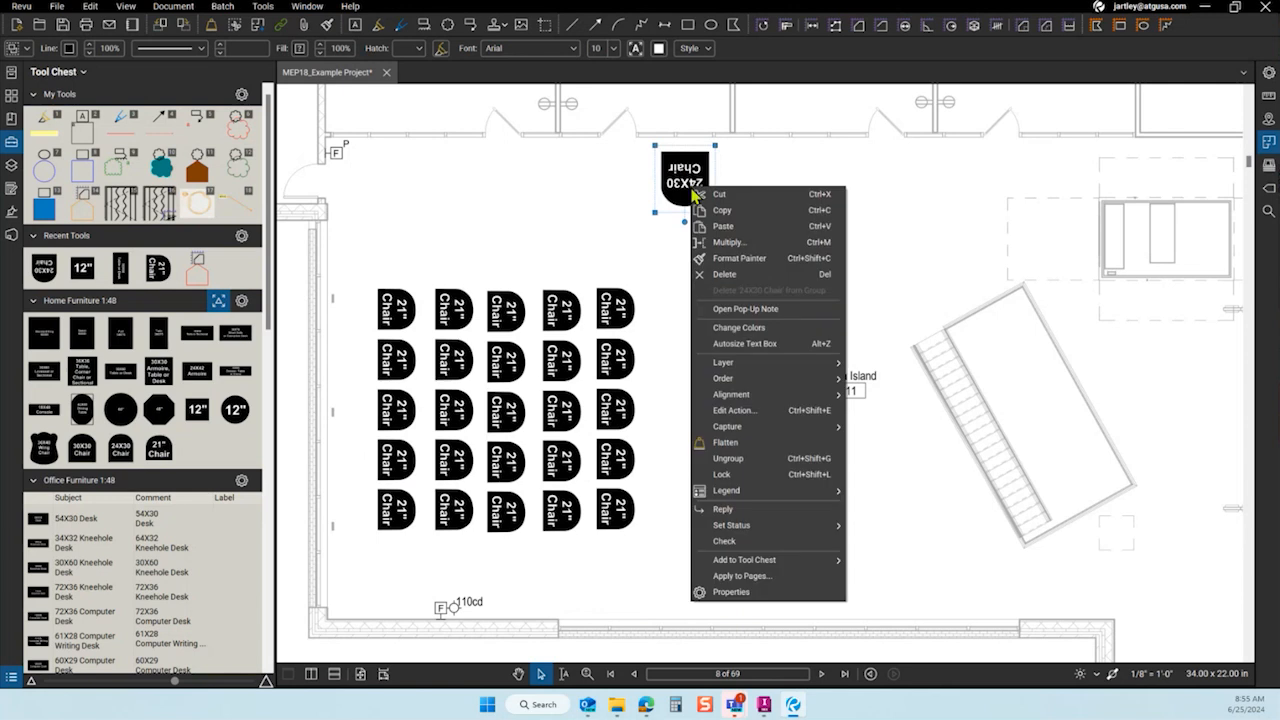
click(760, 250)
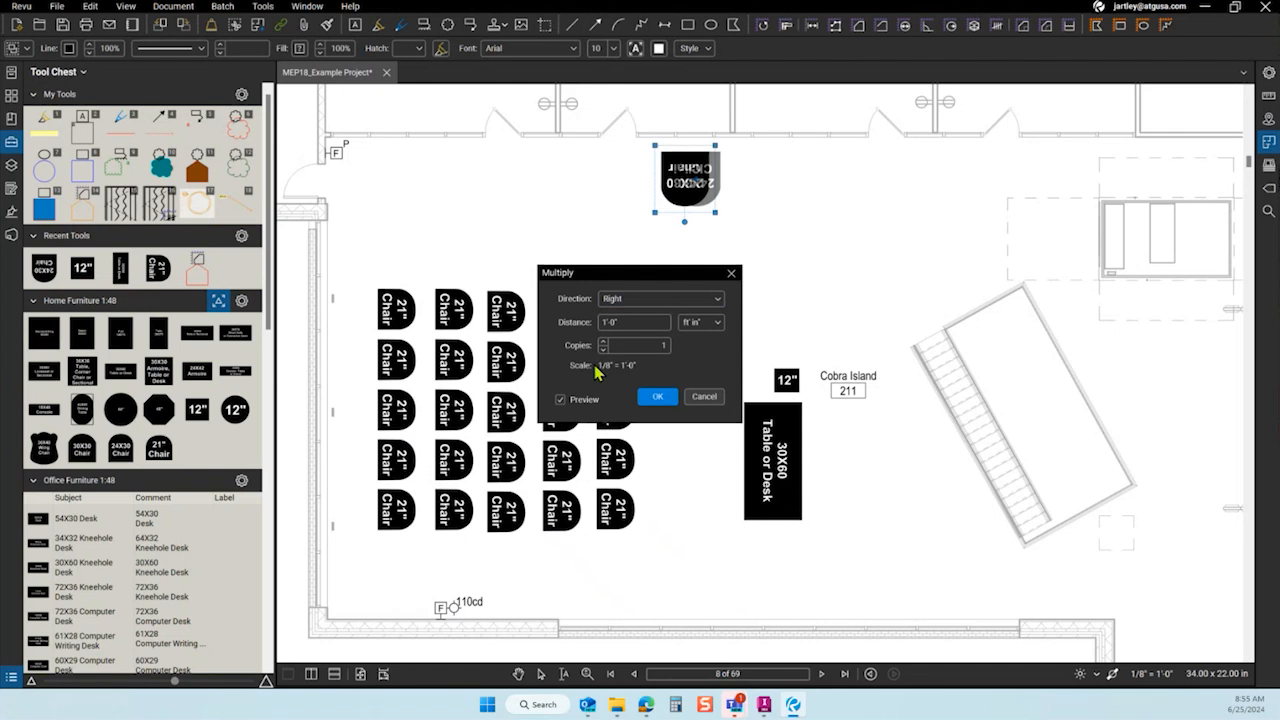
click(660, 311)
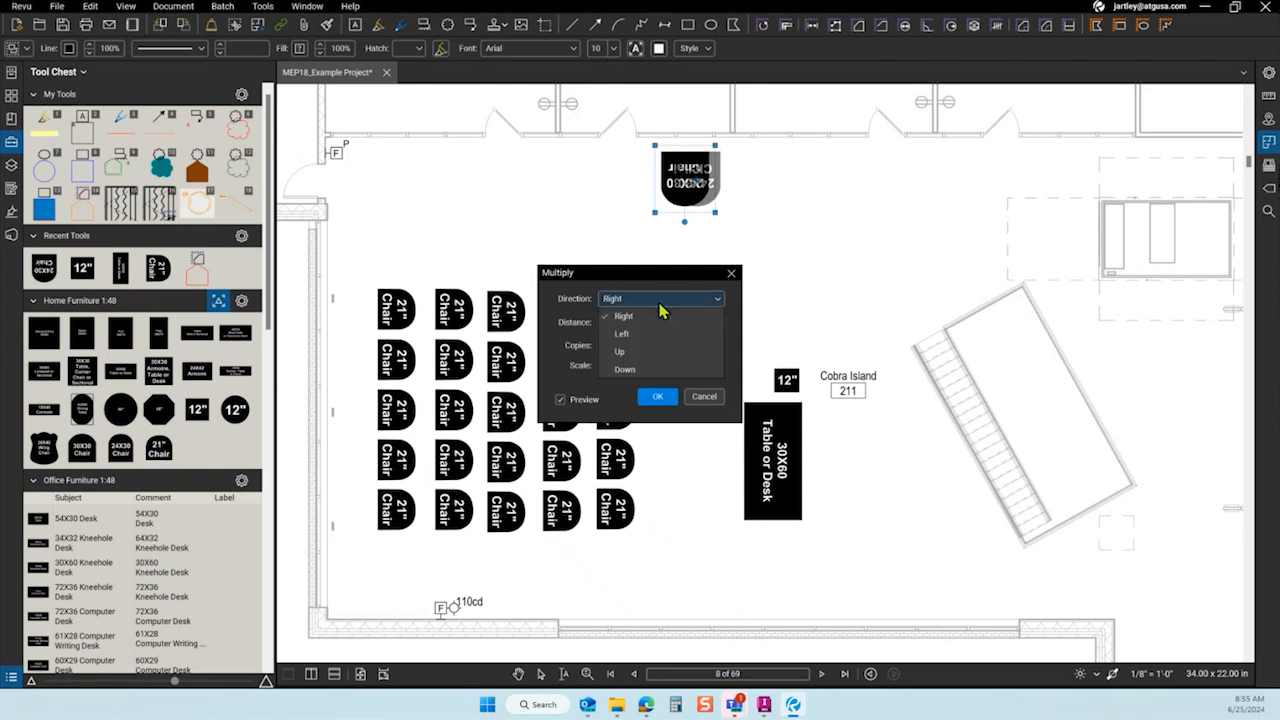
click(652, 299)
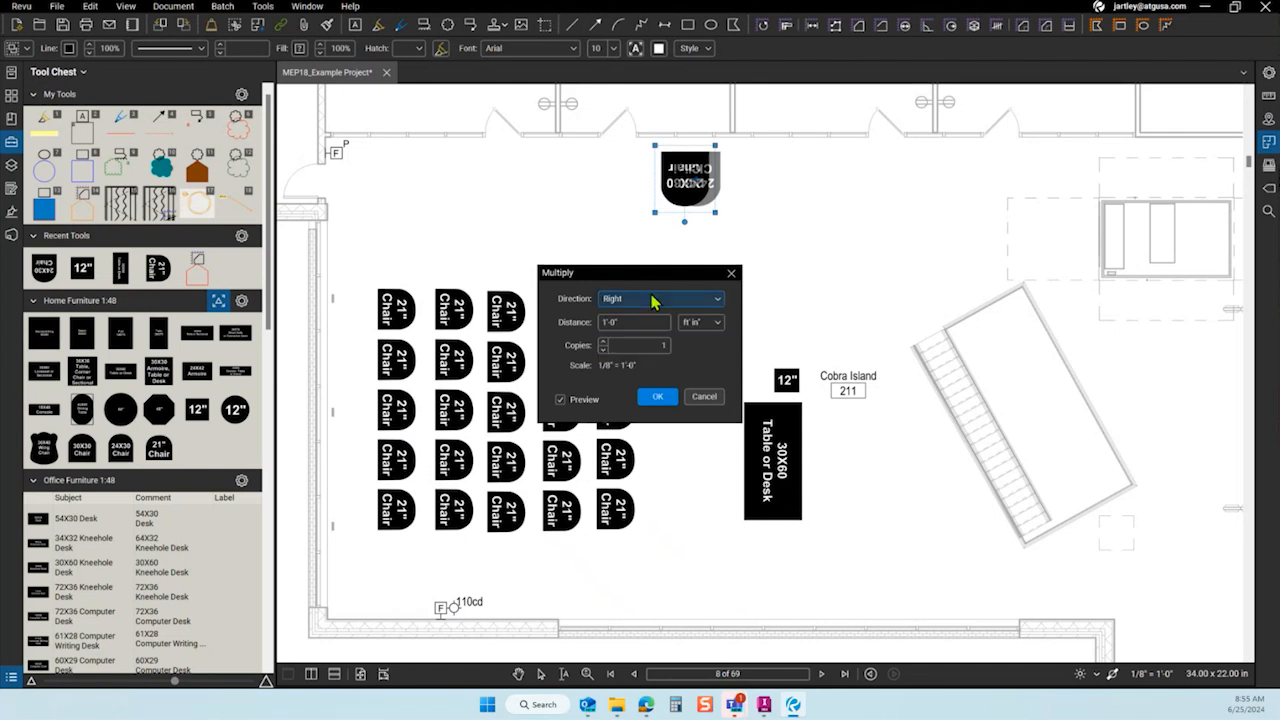
click(652, 299)
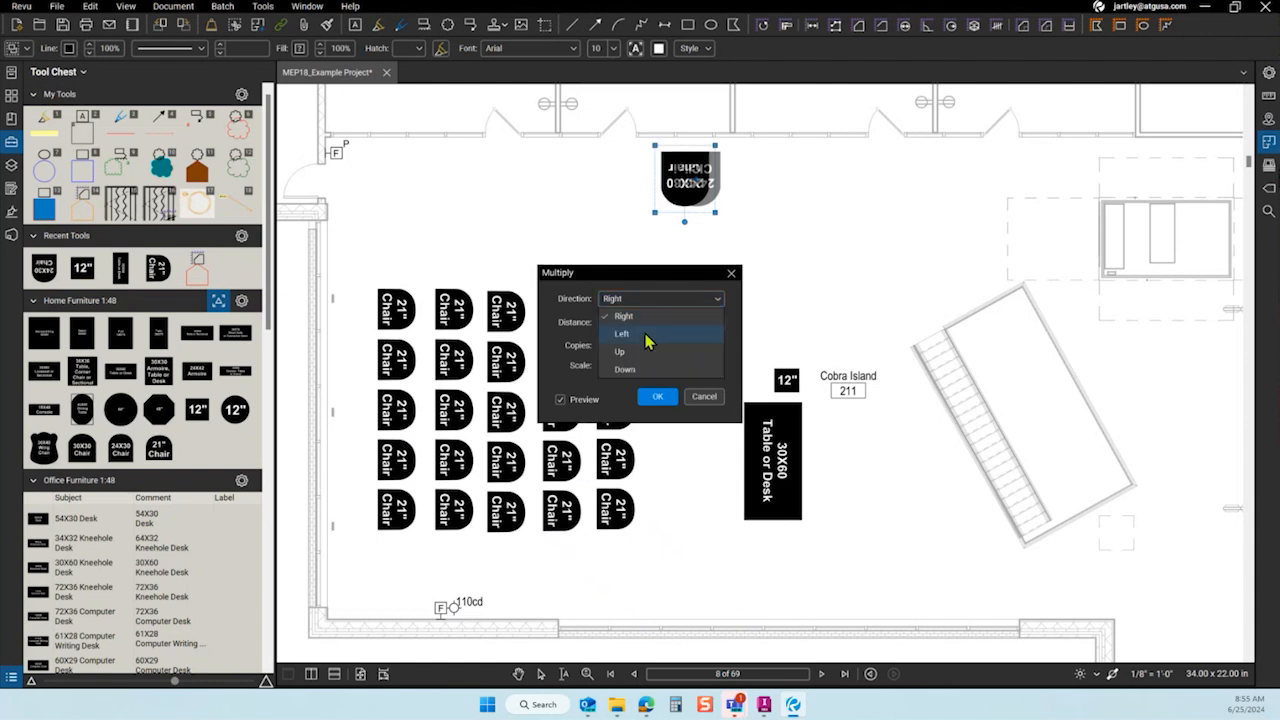
click(650, 334)
click(635, 325)
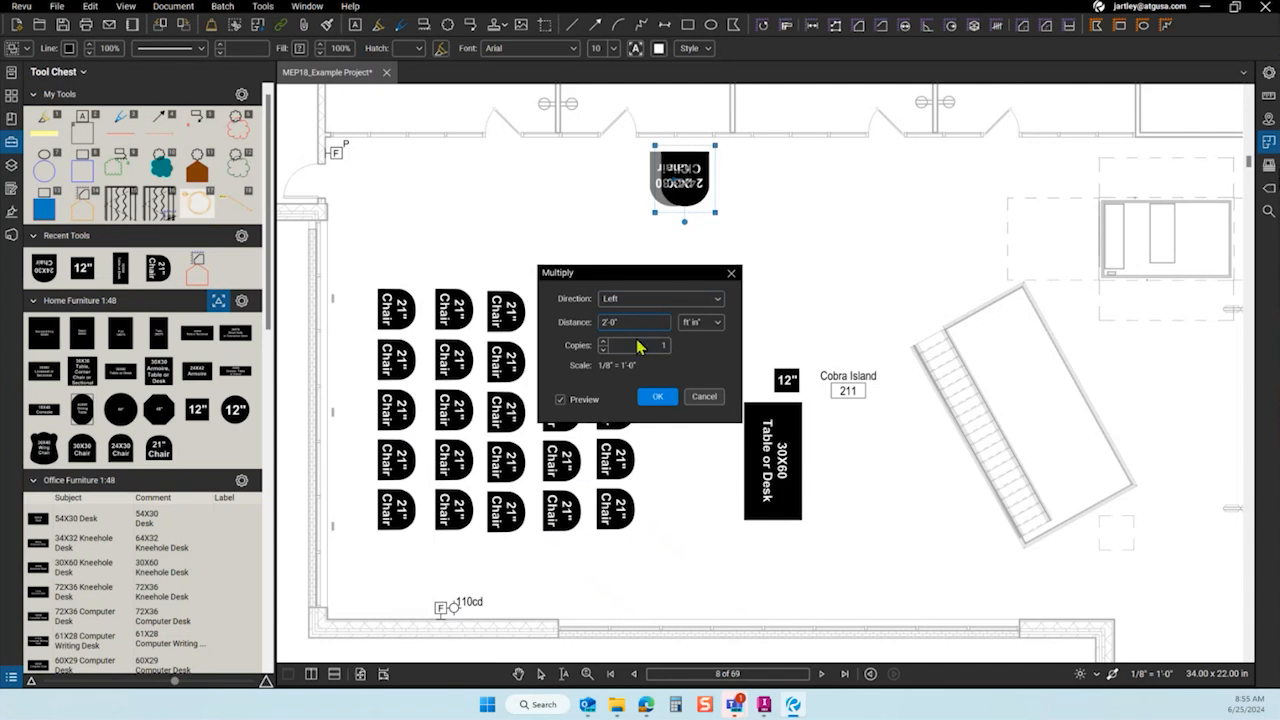
click(603, 342)
click(603, 342)
click(603, 342)
click(603, 342)
click(603, 342)
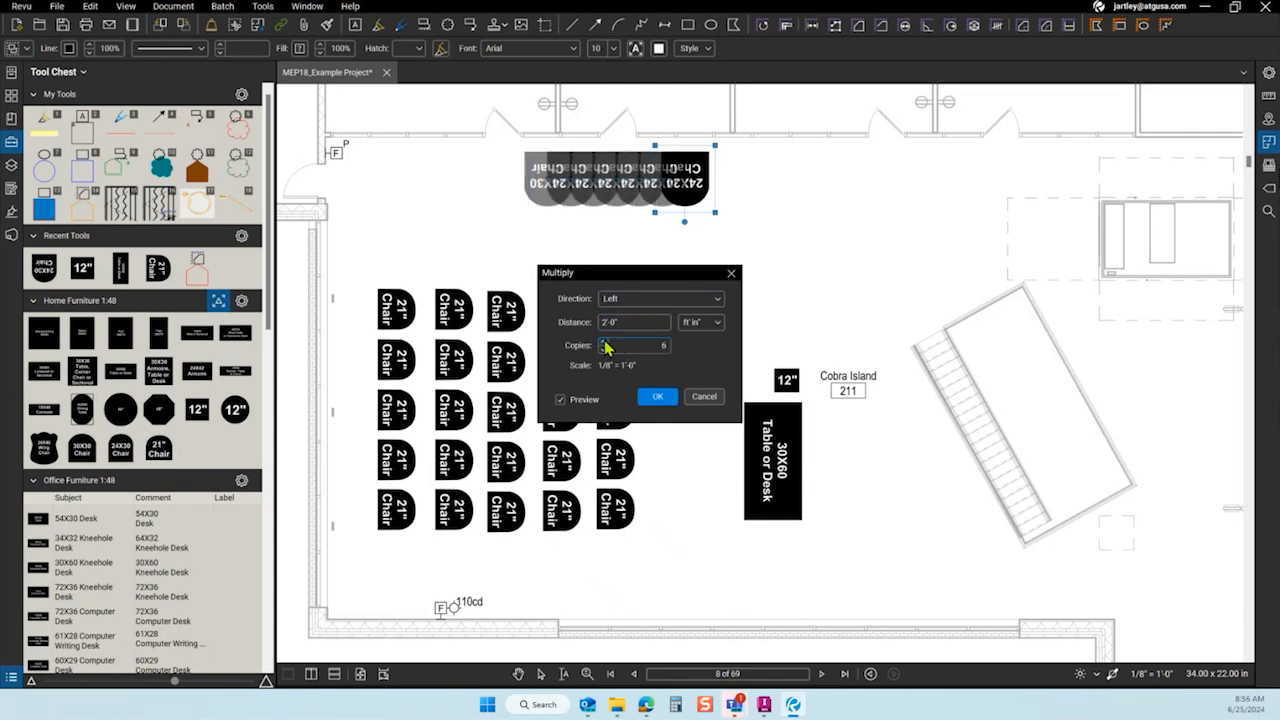
click(603, 342)
Try distances of 3'-0" and 6'-0" between the multiplied 24X30 chairs.
click(615, 325)
click(607, 327)
key(BackSpace)
text(3)
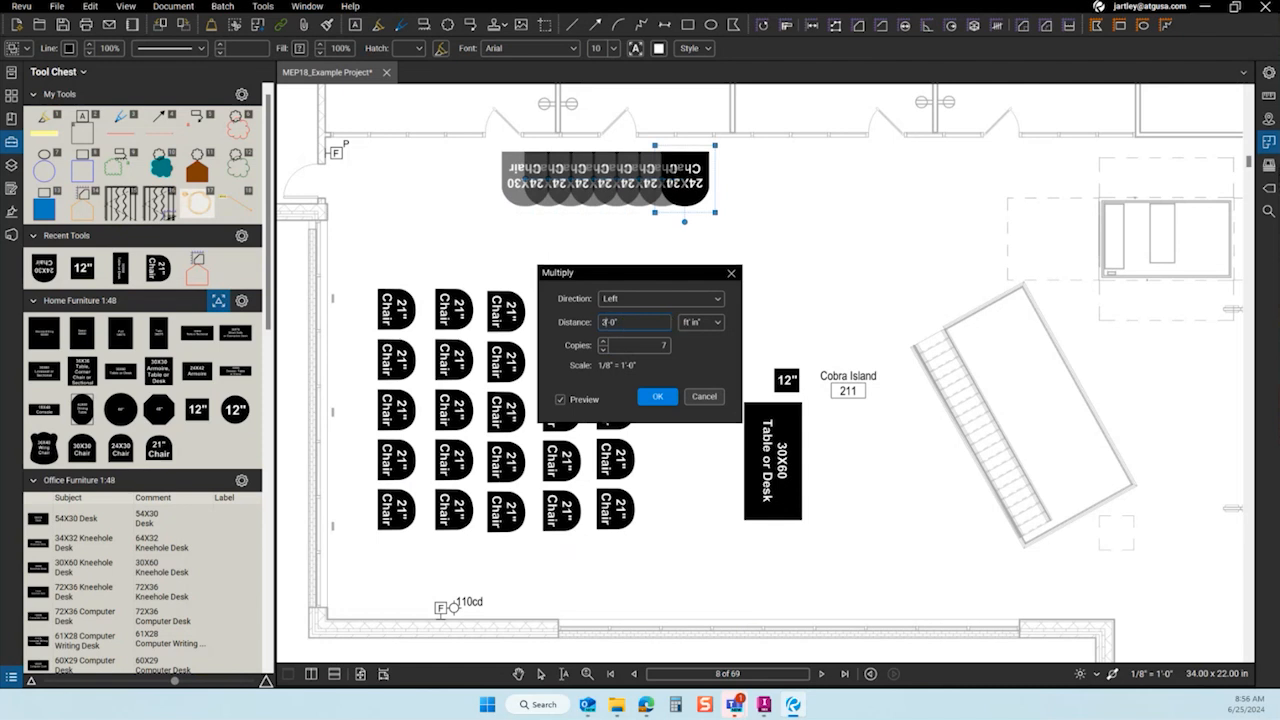
click(704, 322)
click(608, 322)
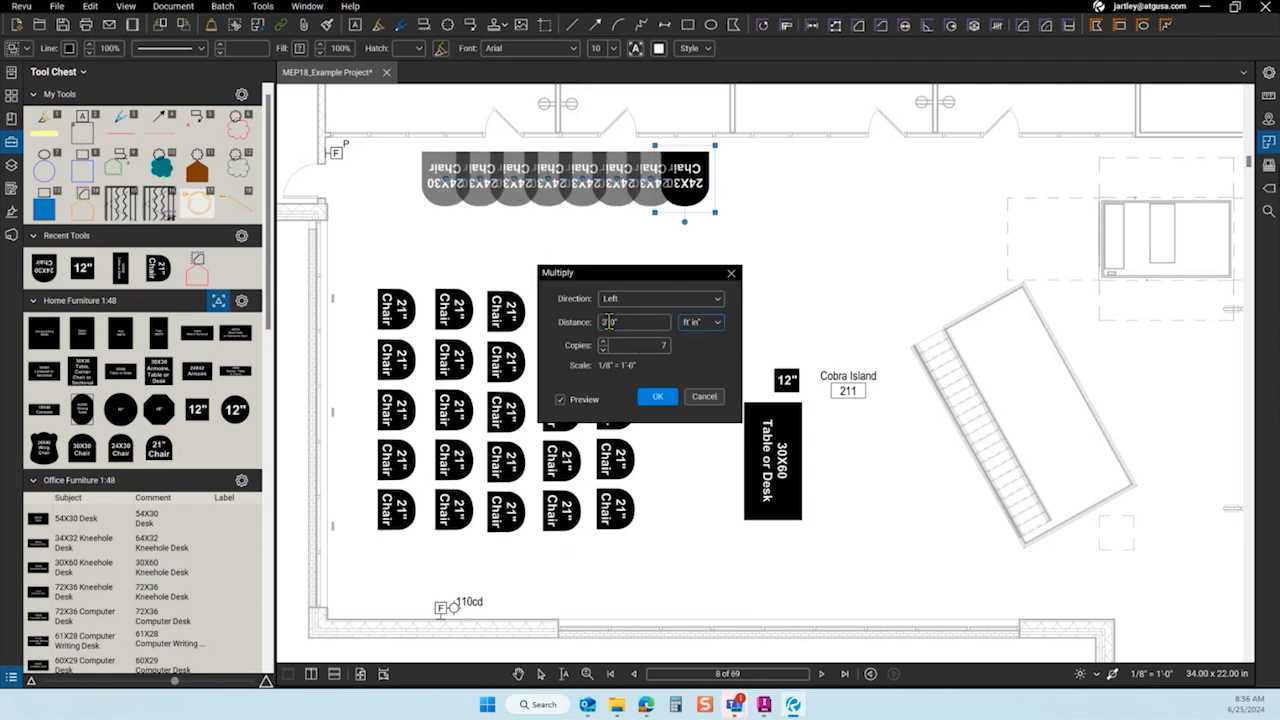
click(607, 323)
text(6)
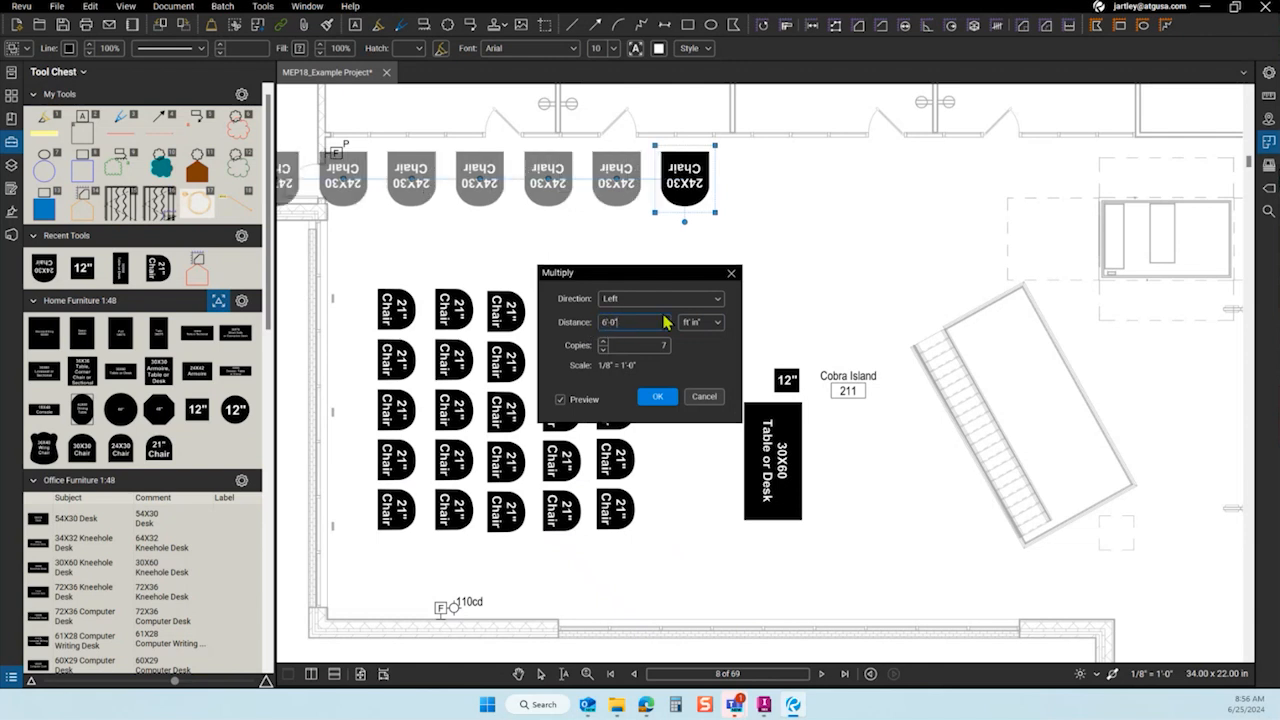
Reduce the 24X30 chair multiplication to 5 copies and set the distance to 5'-0".
click(603, 349)
click(603, 349)
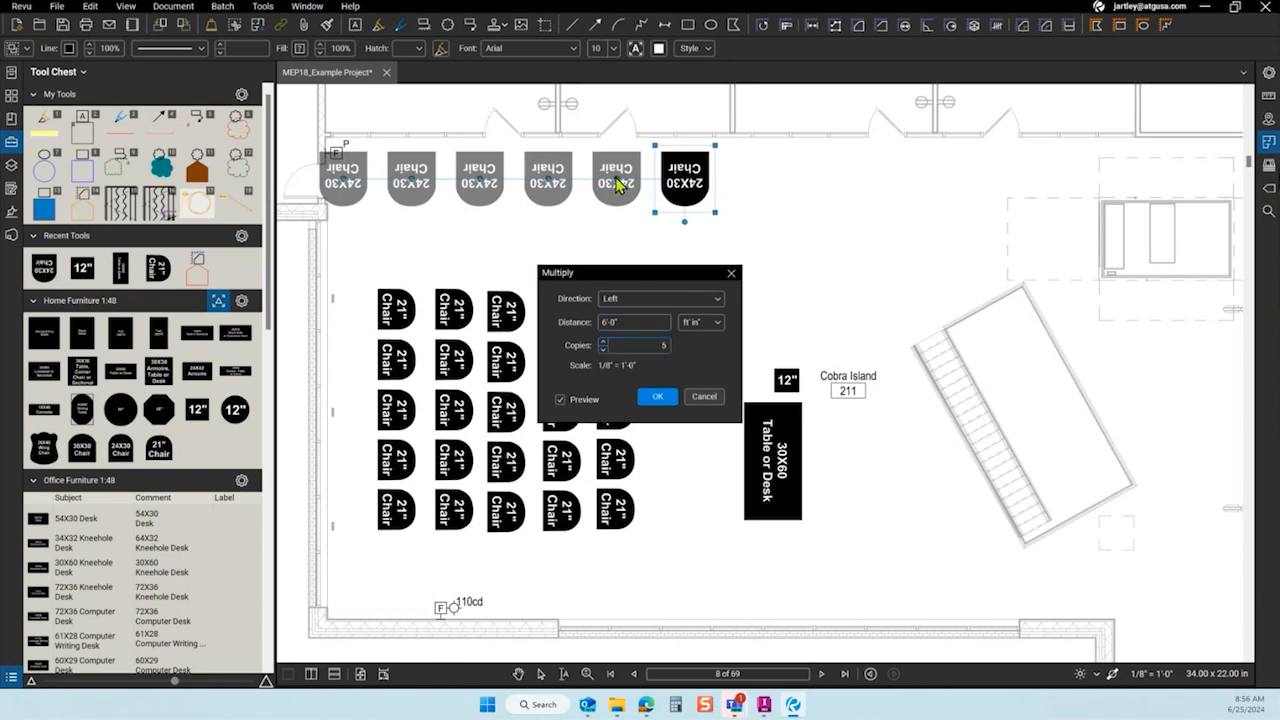
click(606, 322)
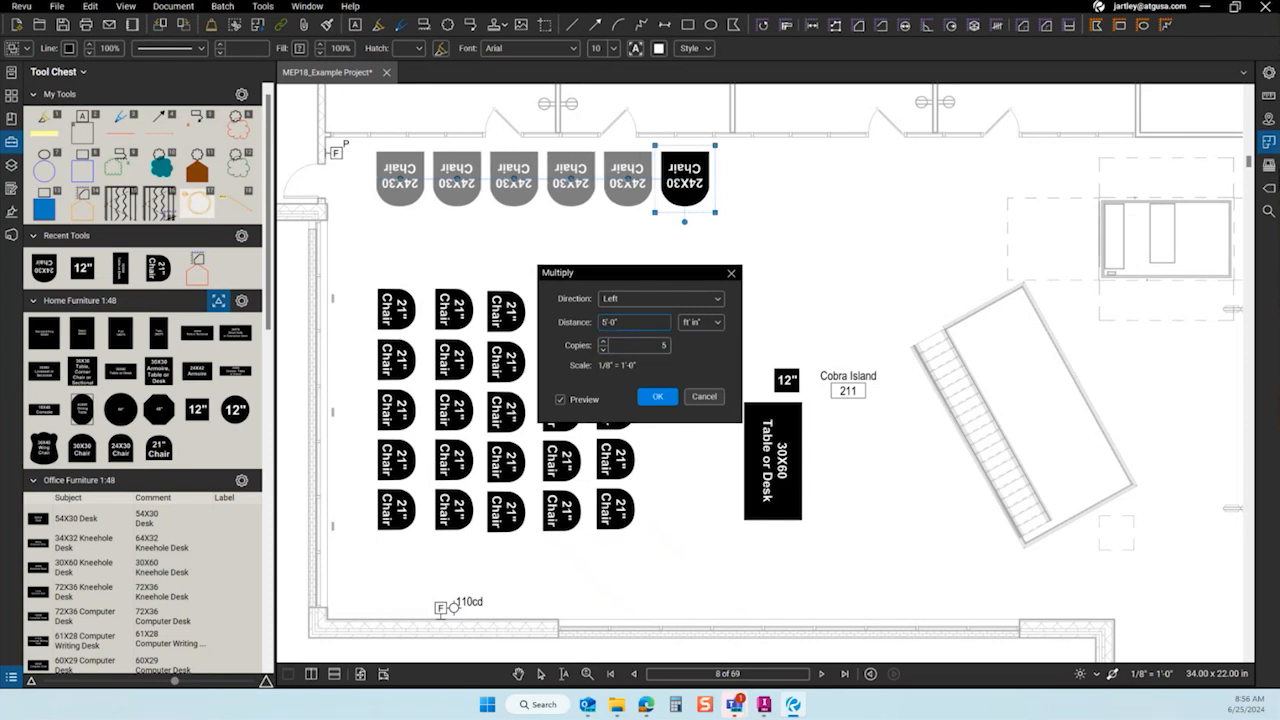
Preview the 24X30 chair copies in the Right, Up and Down directions, and return the direction to Left.
click(658, 300)
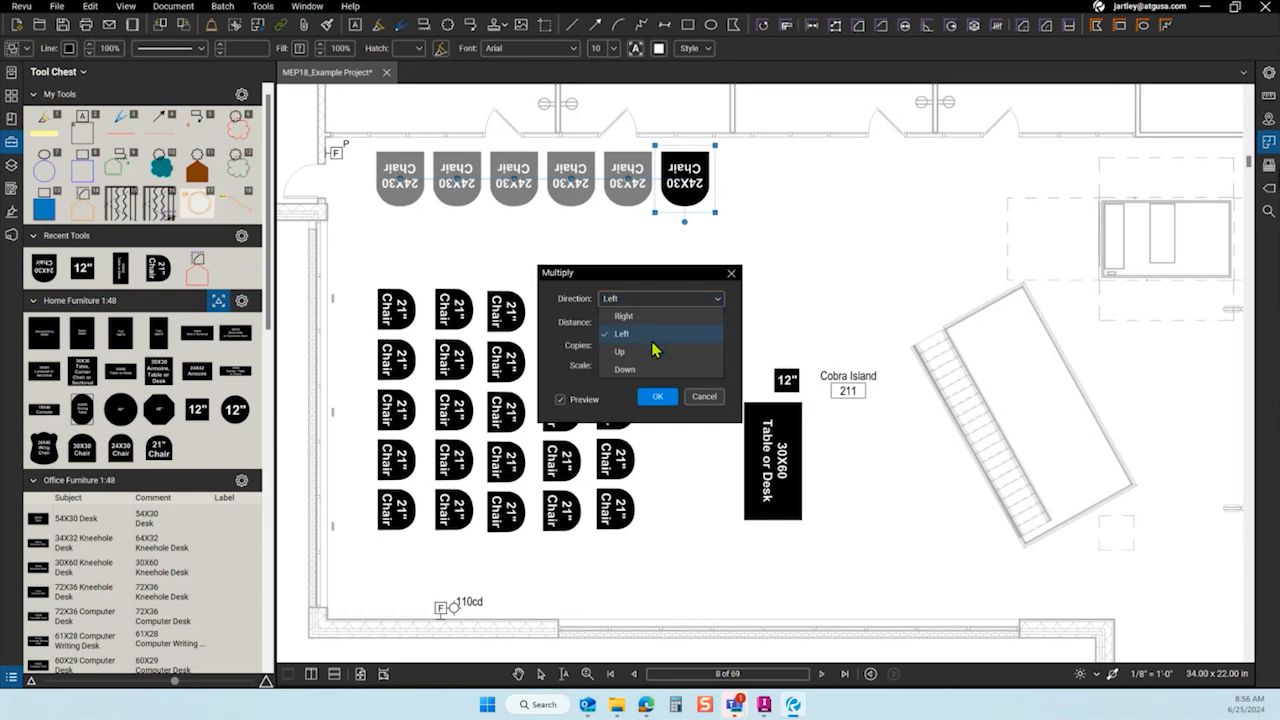
click(656, 322)
click(660, 300)
click(660, 352)
click(657, 298)
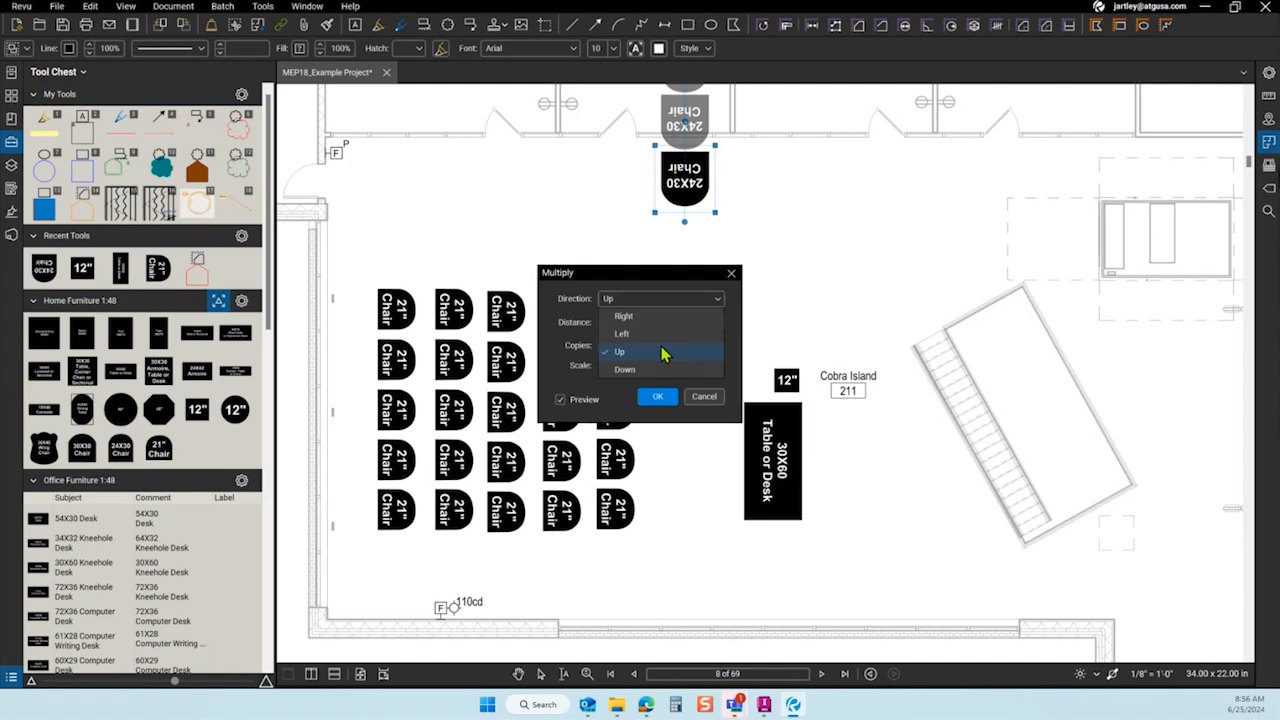
click(661, 369)
click(651, 298)
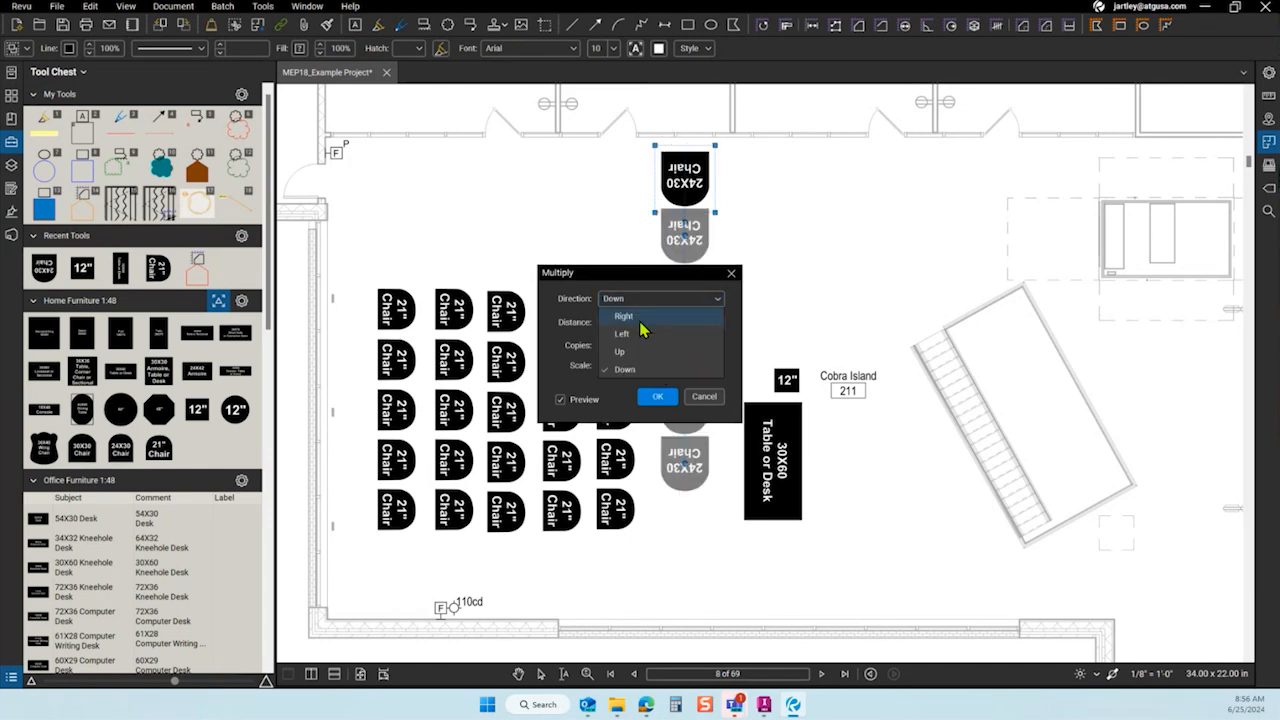
click(641, 333)
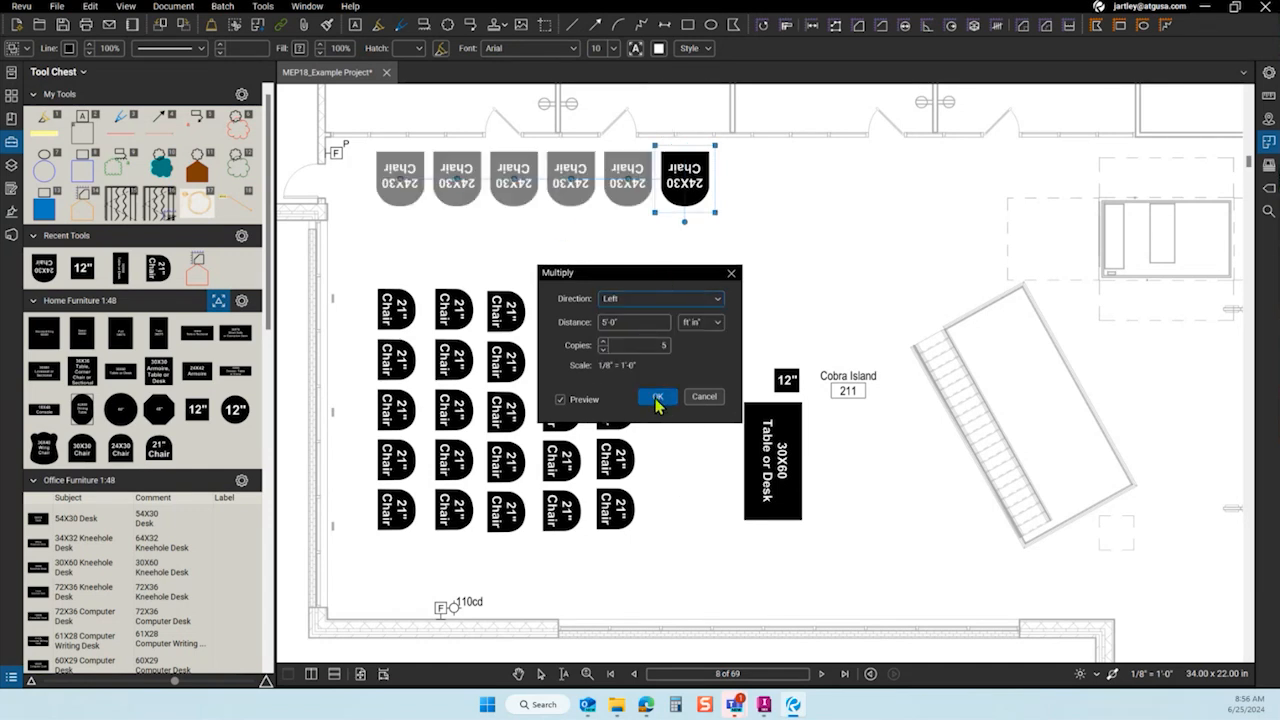
Apply the 24X30 chair multiplication and move the 21" chairs, 30X60 desk and 12" table lower in Cobra Island.
click(657, 398)
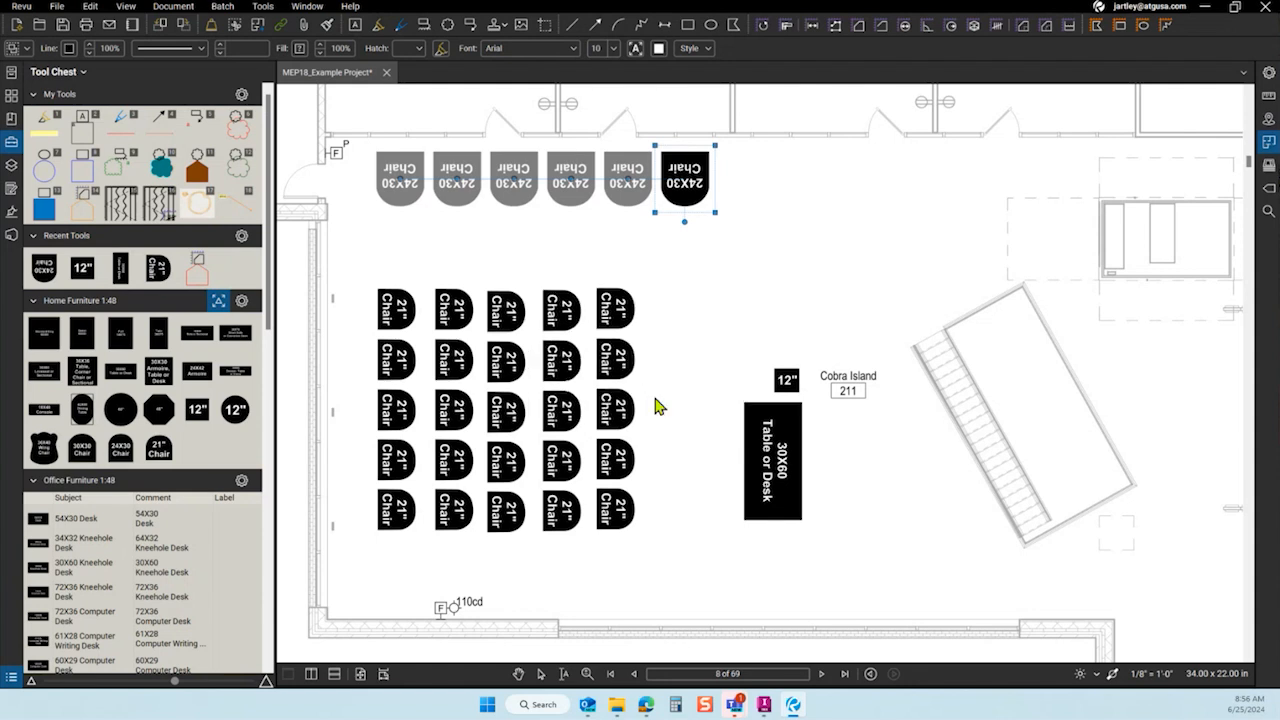
click(725, 304)
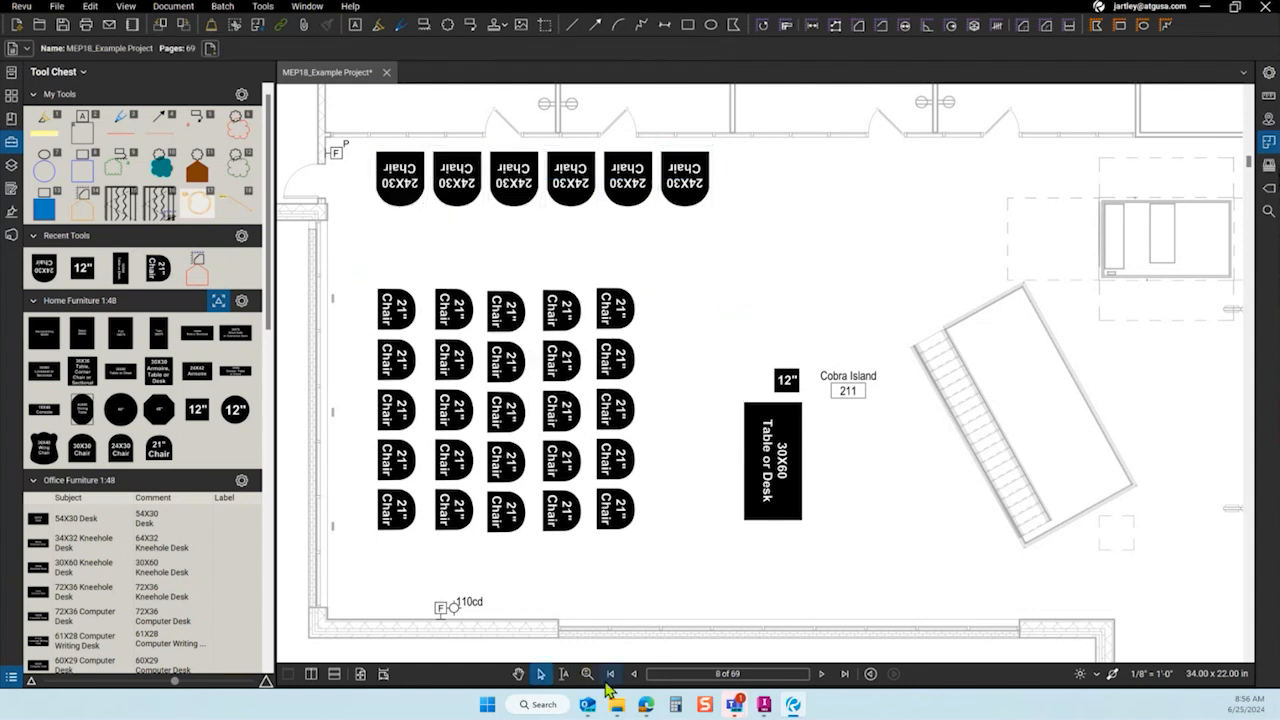
drag(360, 277, 822, 580)
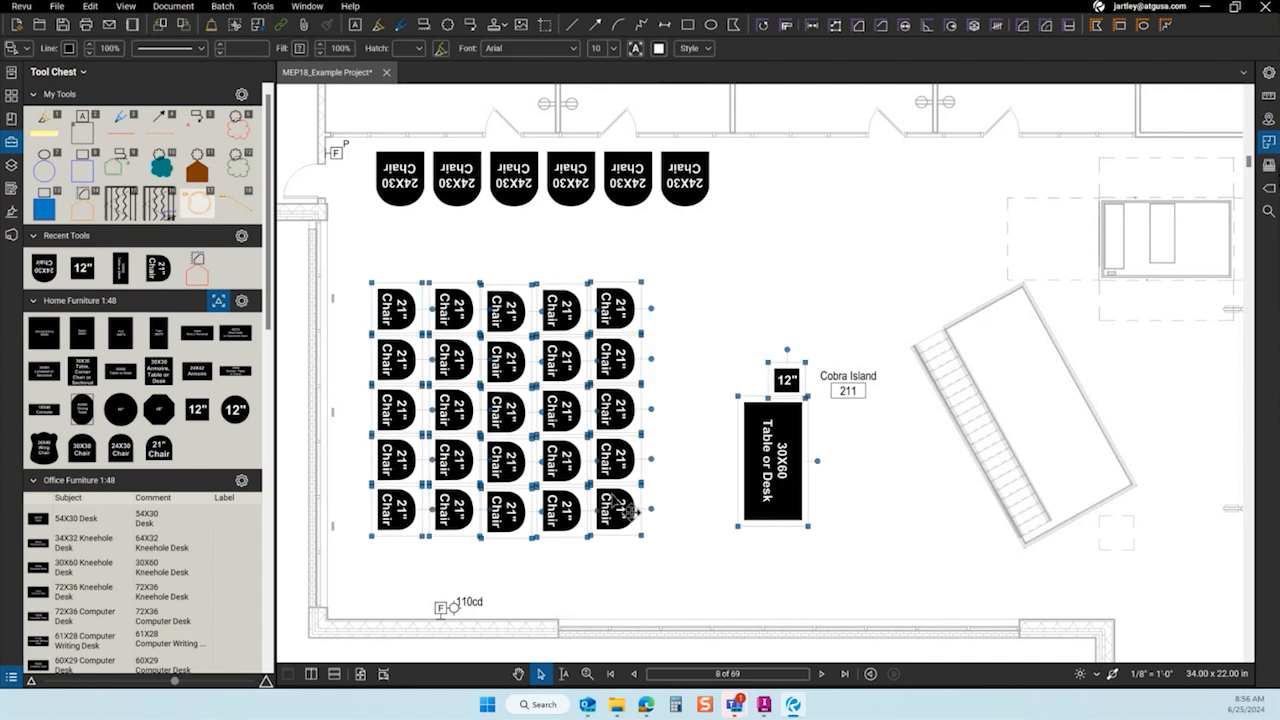
drag(628, 510, 626, 570)
click(886, 491)
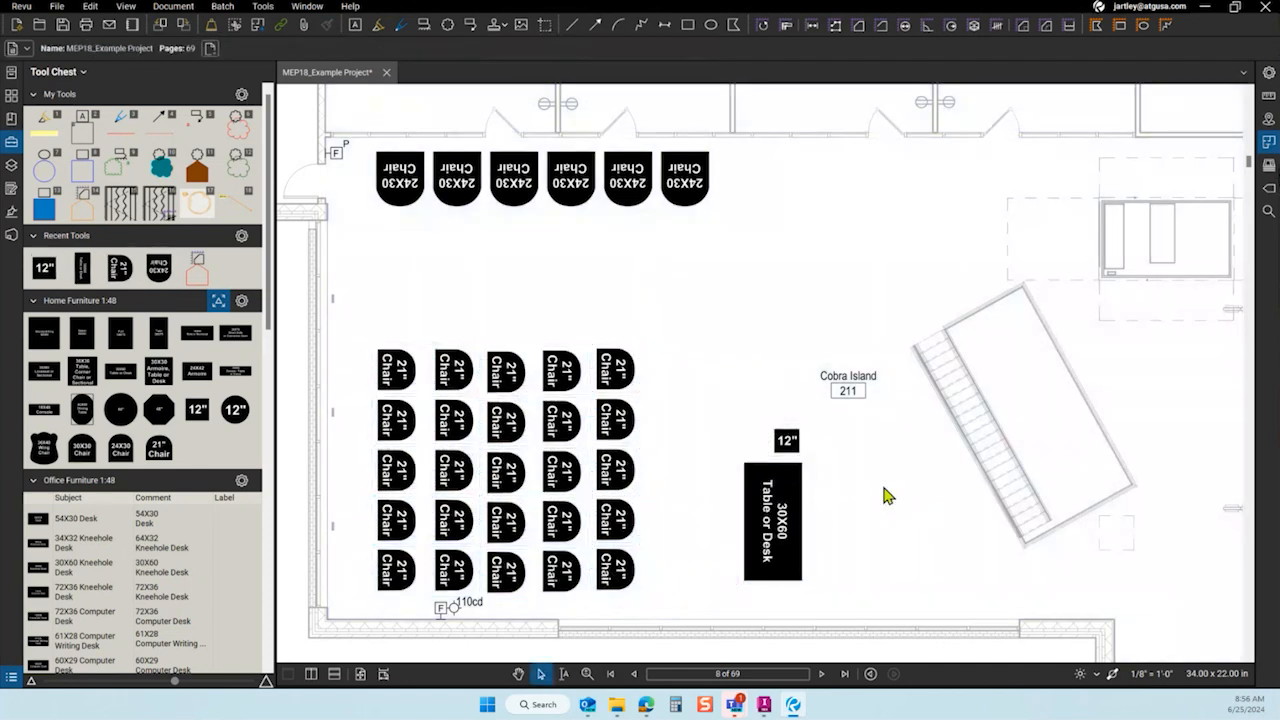
Multiply the row of six 24X30 chairs downward with a distance of 6'-0" and 1 copy.
drag(364, 147, 742, 258)
right_click(629, 181)
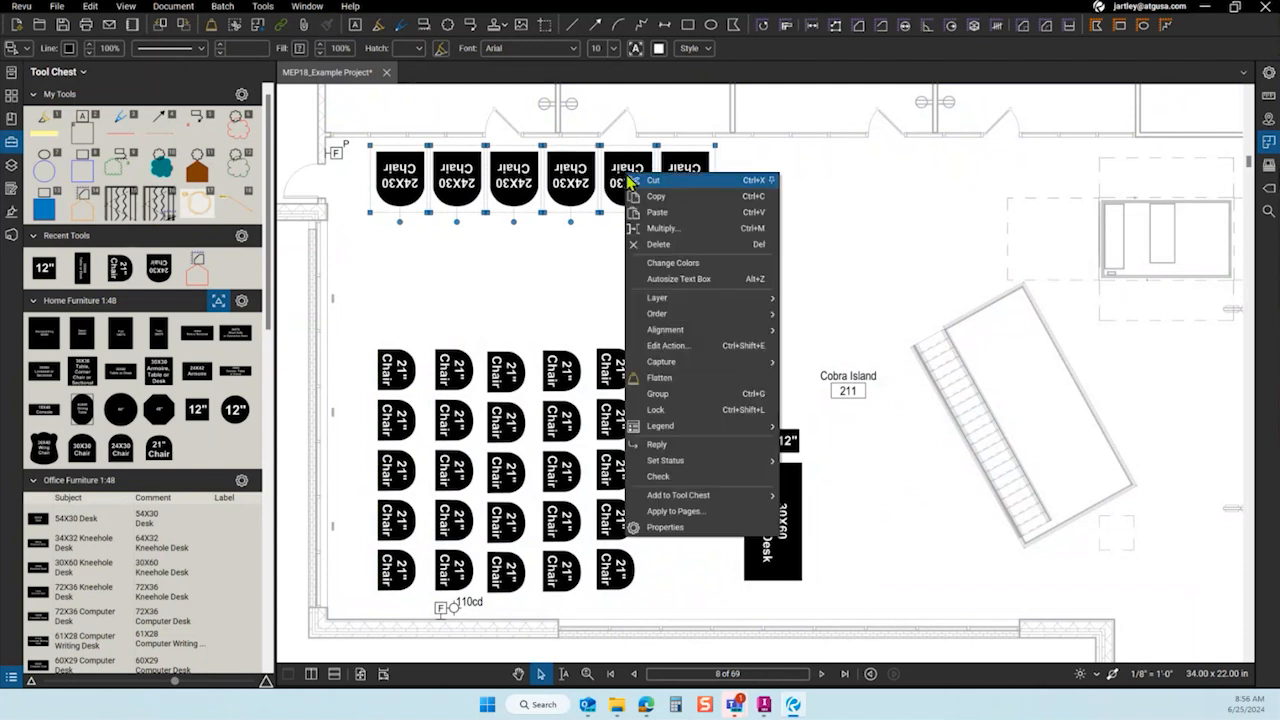
click(663, 228)
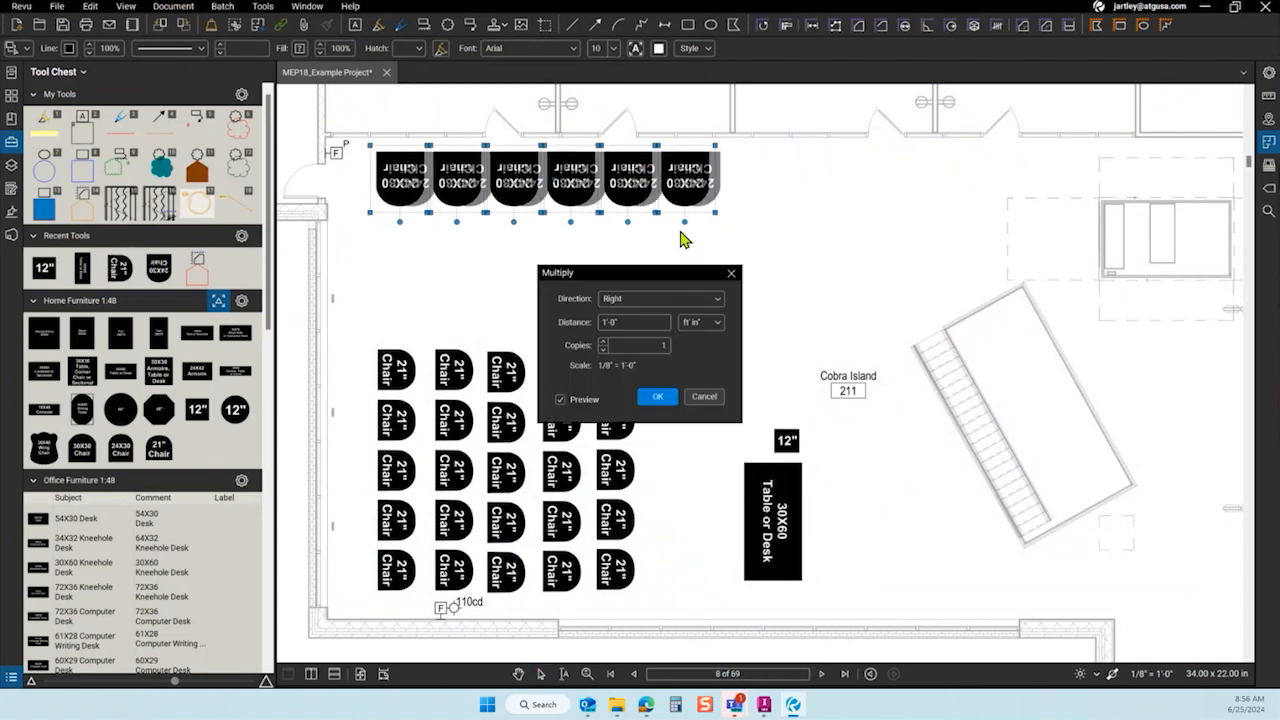
click(658, 302)
click(651, 370)
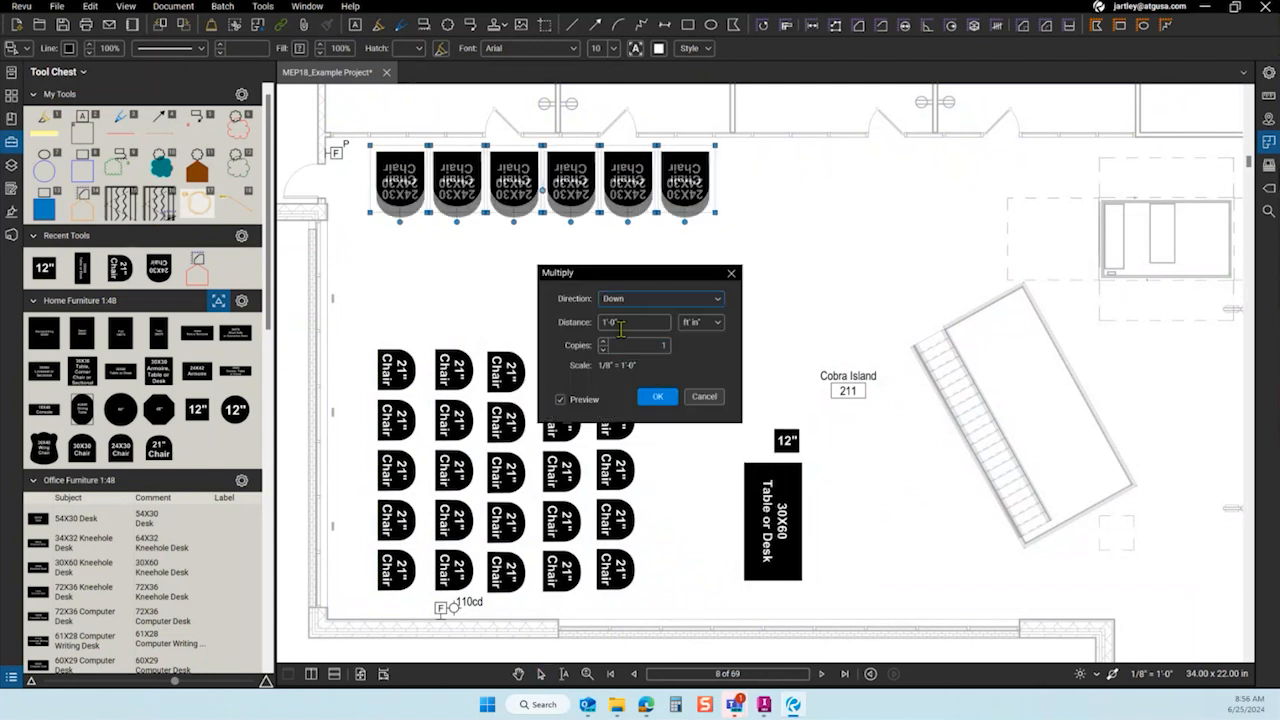
click(607, 324)
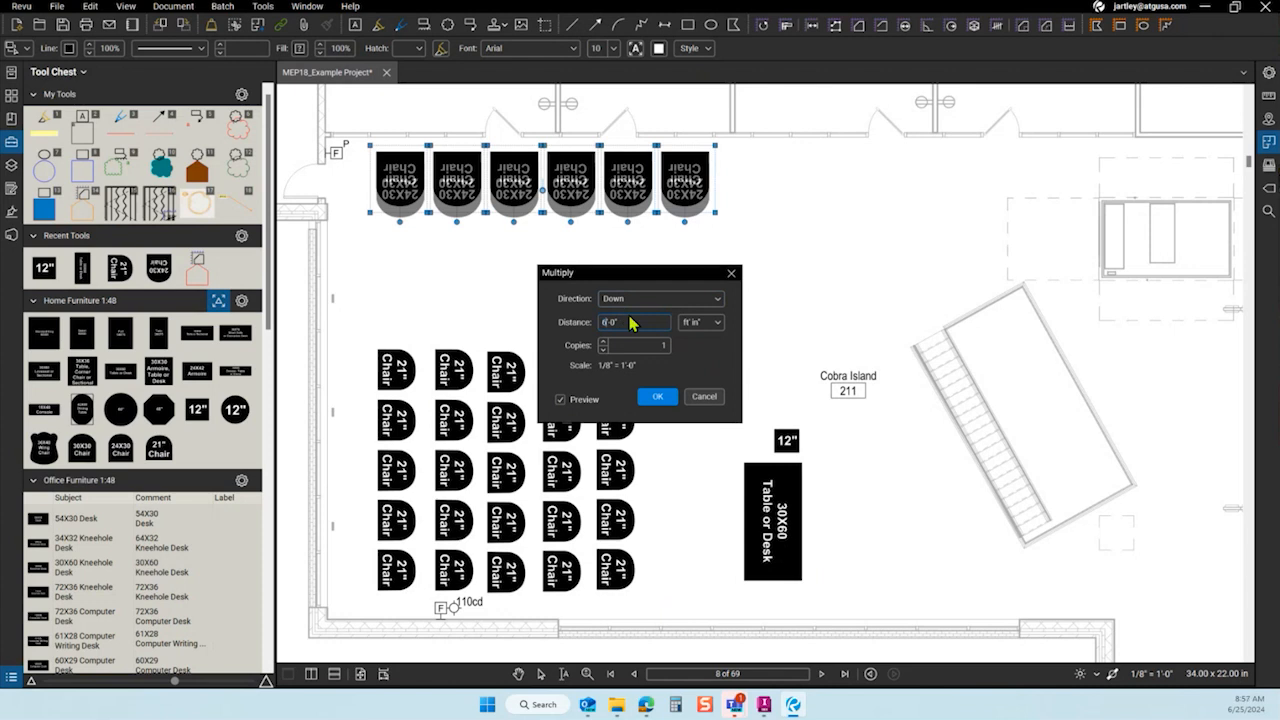
text(6)
click(621, 345)
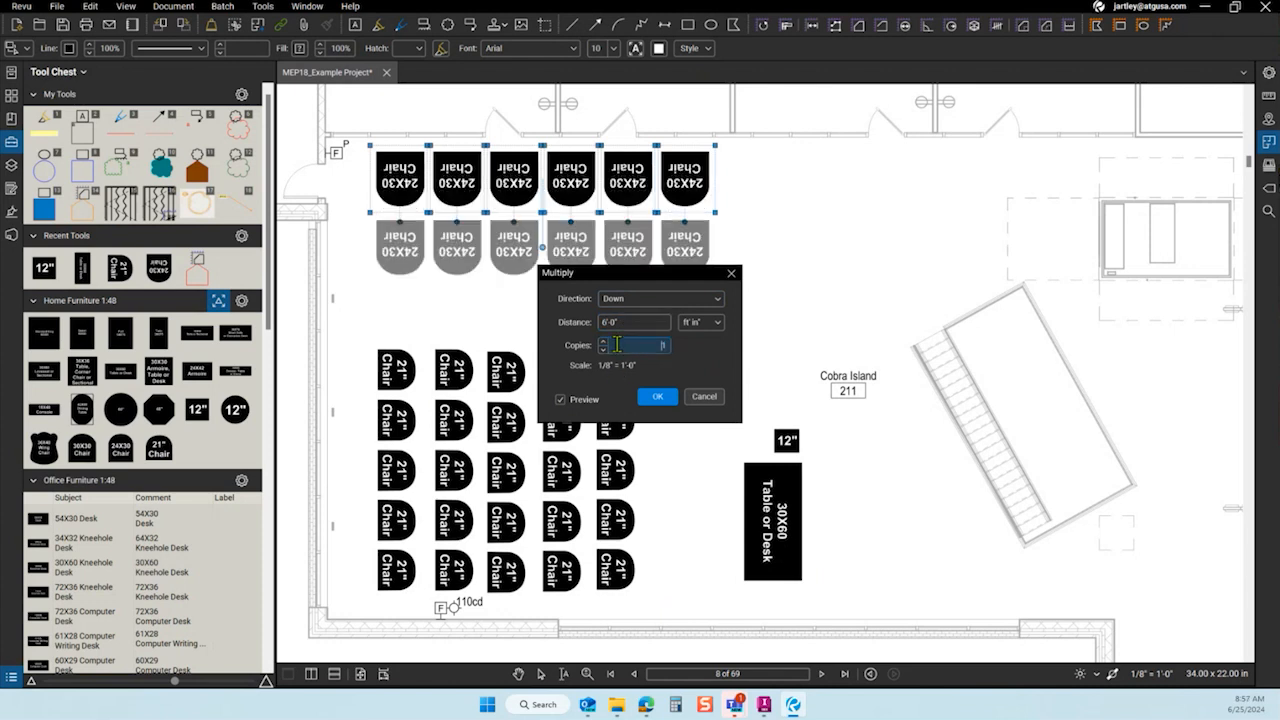
click(610, 345)
click(603, 343)
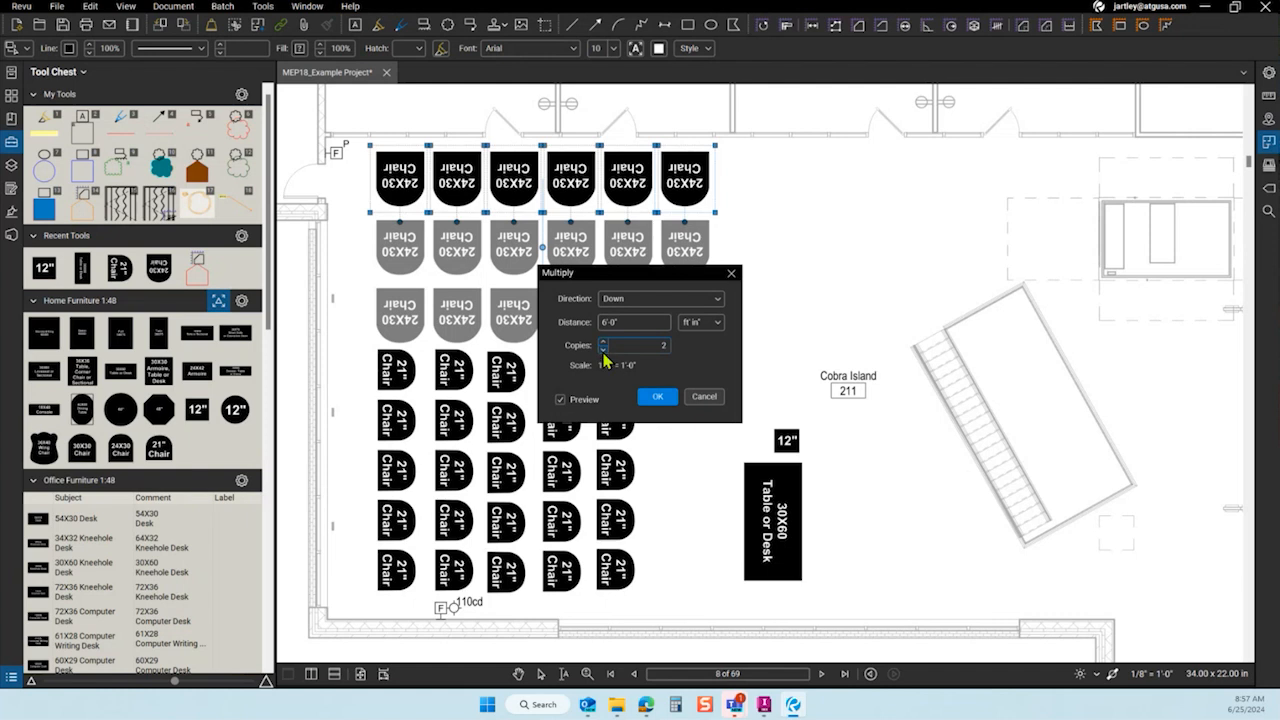
click(656, 398)
click(787, 313)
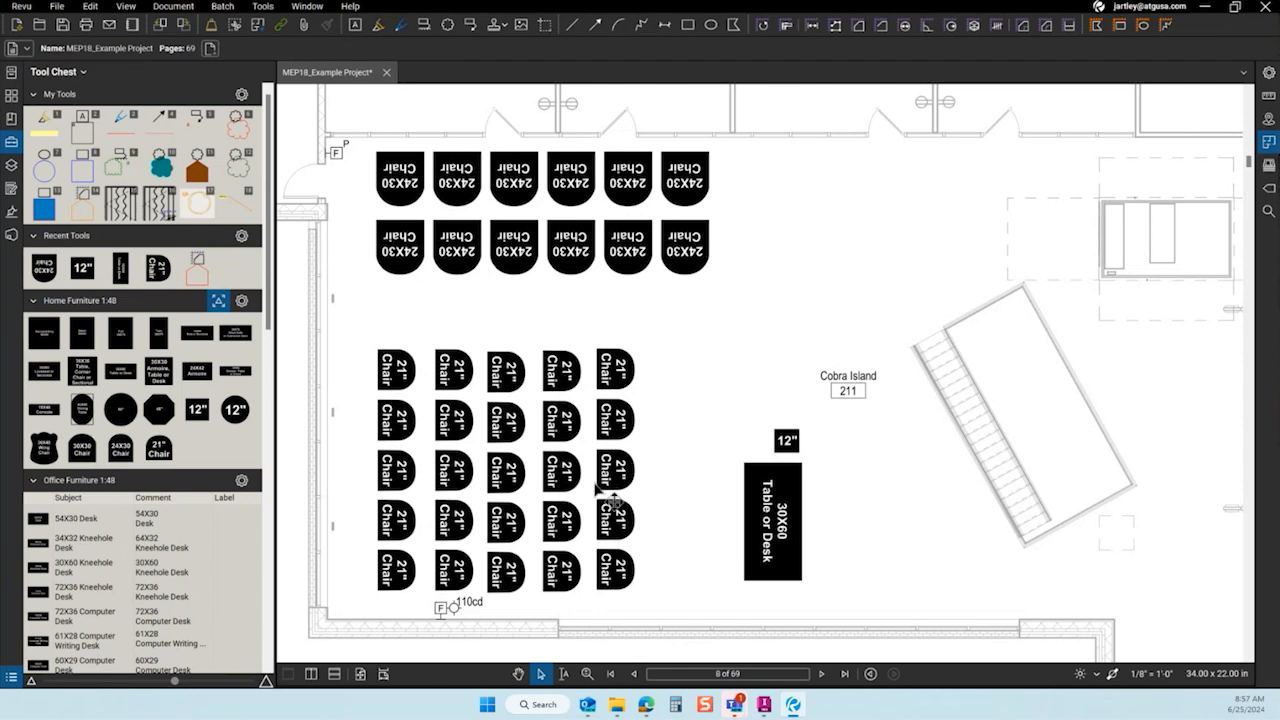
Turn off scaling for the Home Furniture 1:48 tool set and preview the 36X40 Wing Chair in Goblin House with both settings.
scroll(592, 579, down, 4)
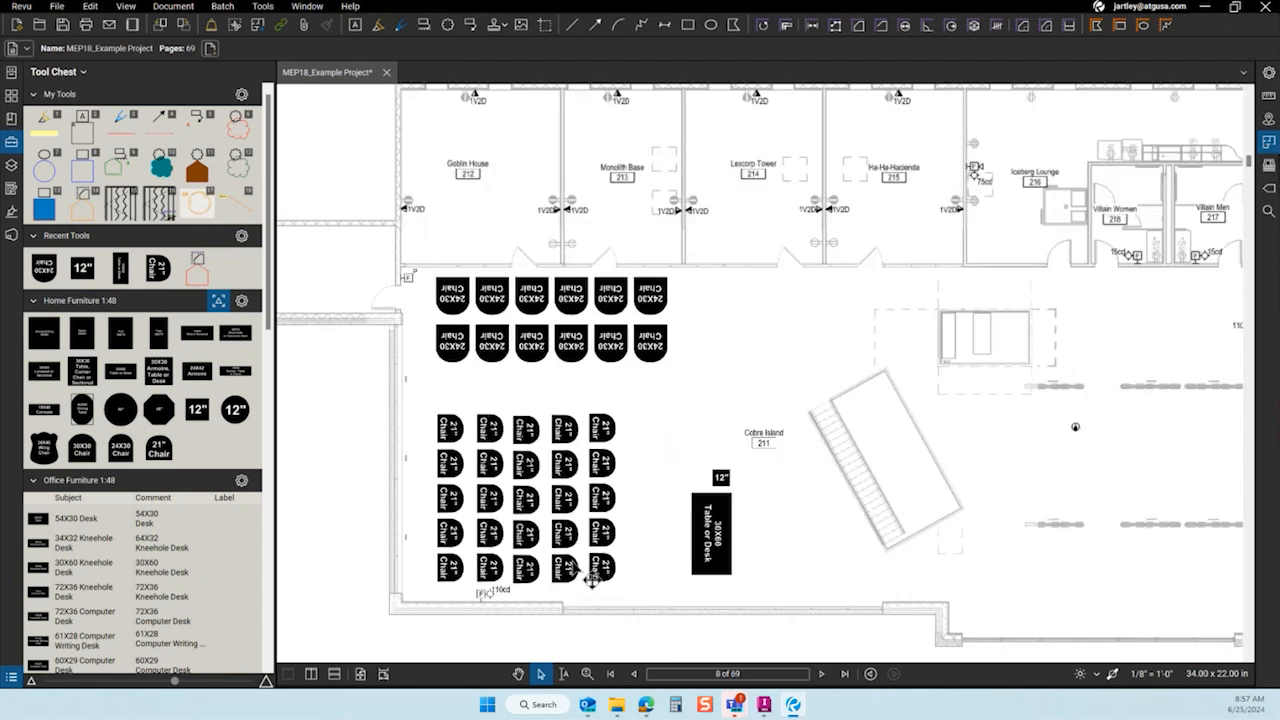
scroll(514, 313, up, 5)
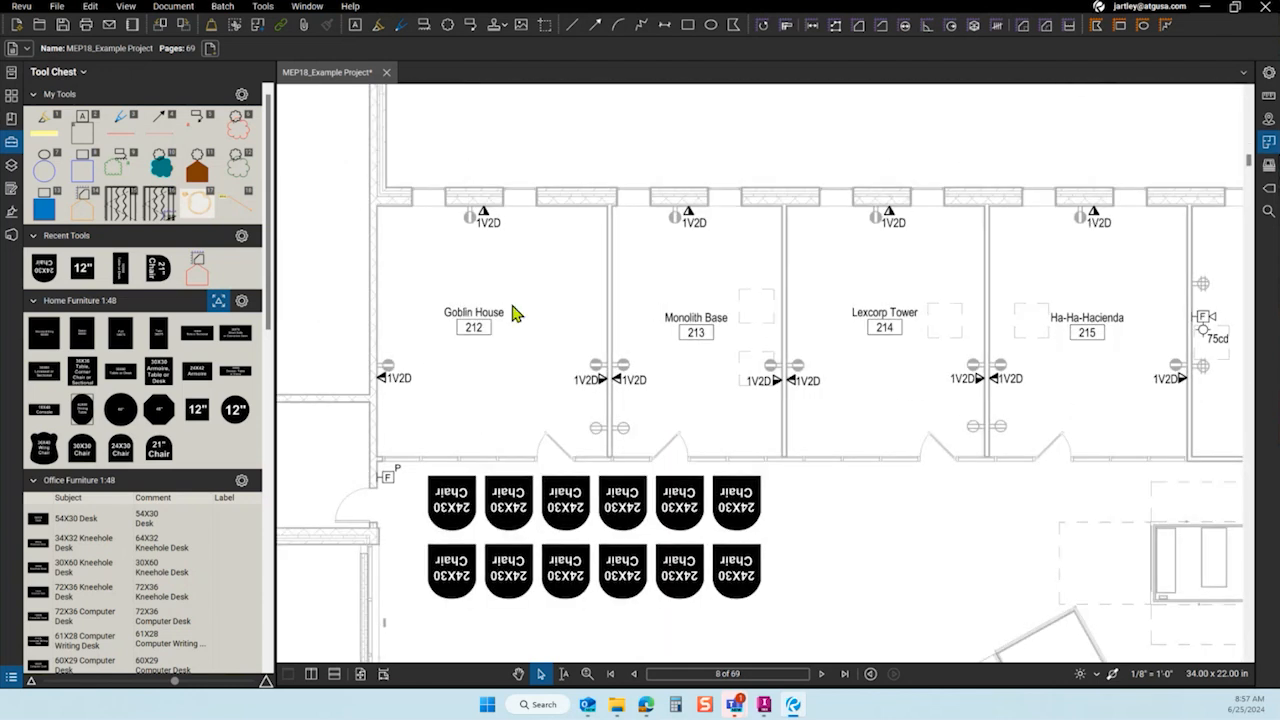
scroll(512, 313, up, 1)
click(44, 449)
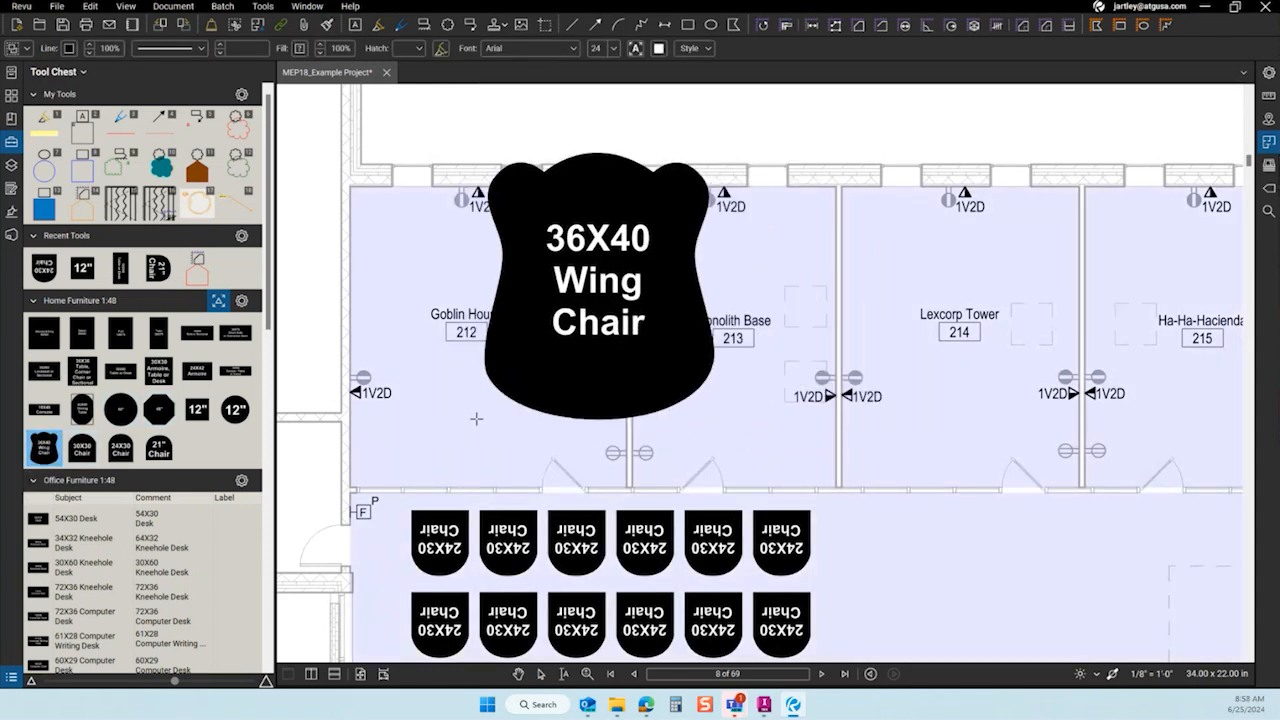
key(Escape)
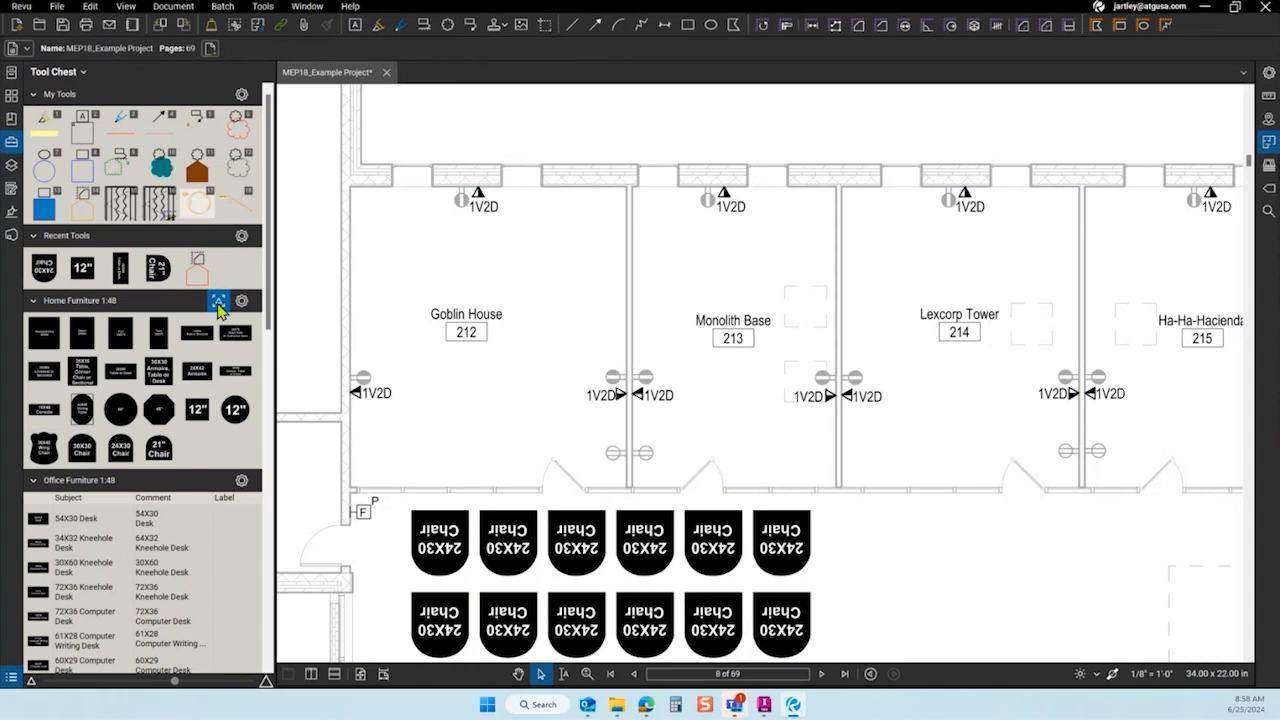
click(44, 450)
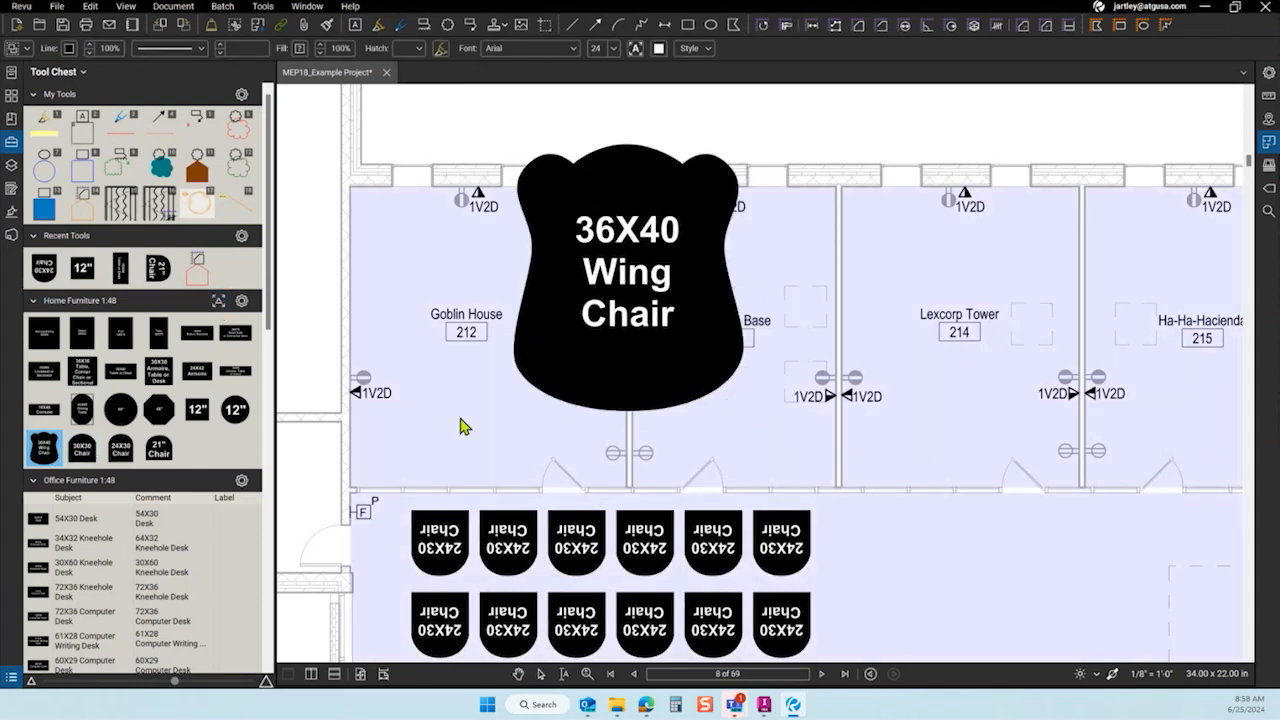
key(Escape)
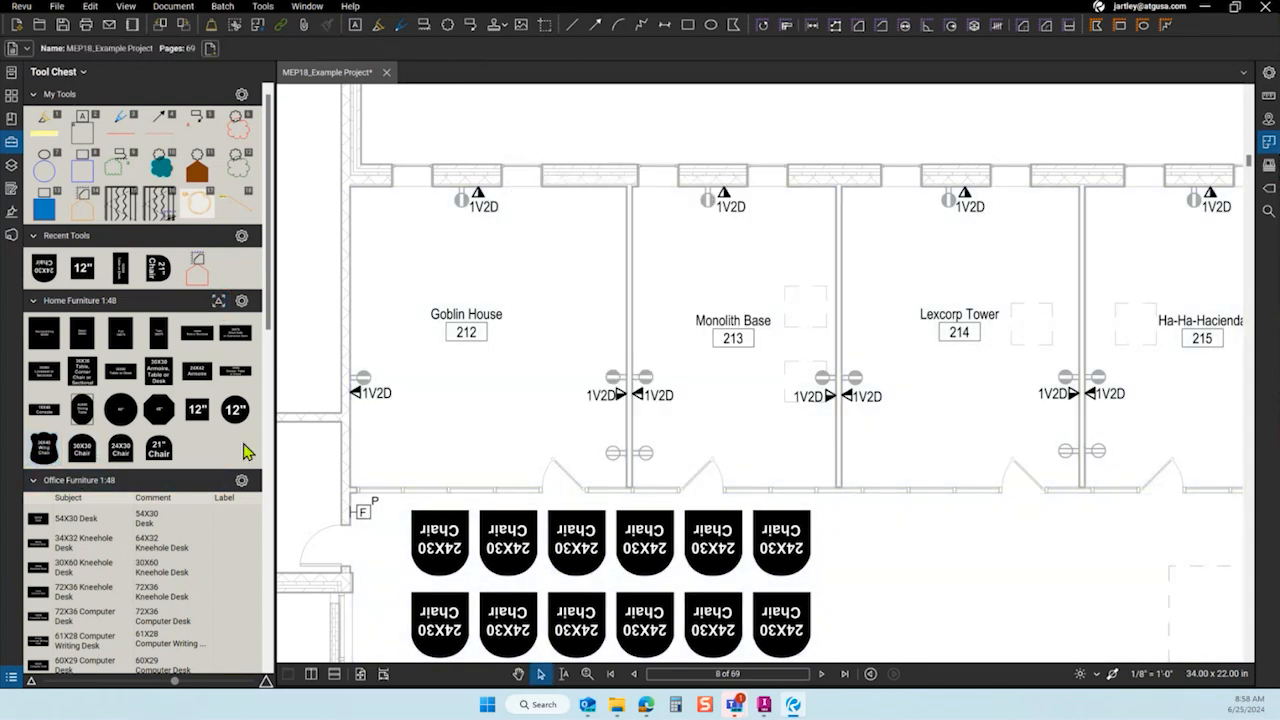
Place the Twin 39X75 bed from the home furniture tools in the upper-left corner of Goblin House.
click(98, 458)
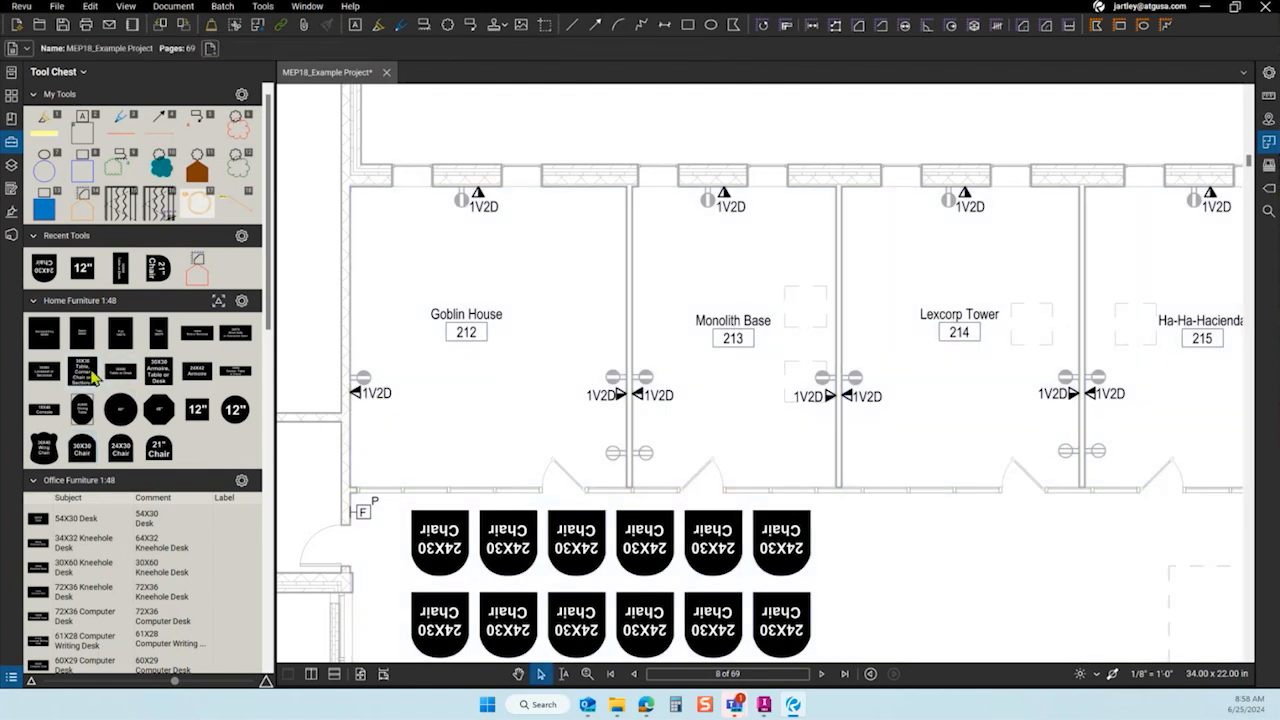
click(82, 371)
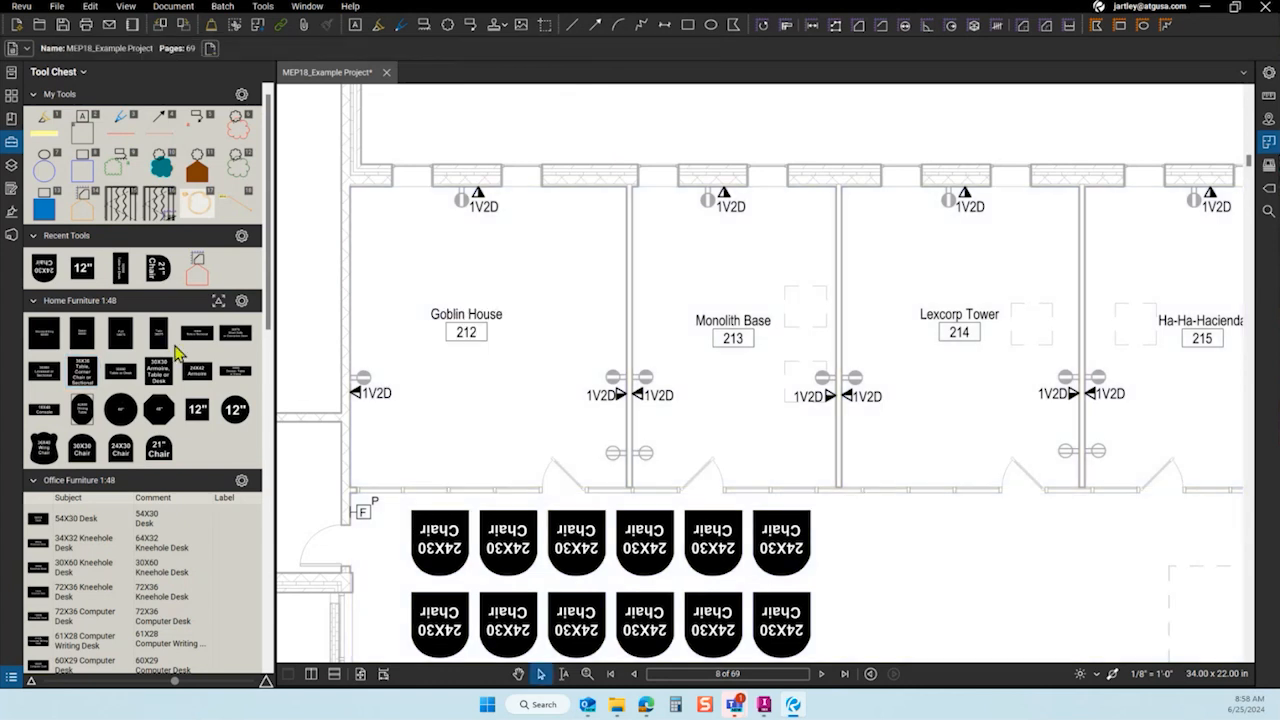
click(165, 338)
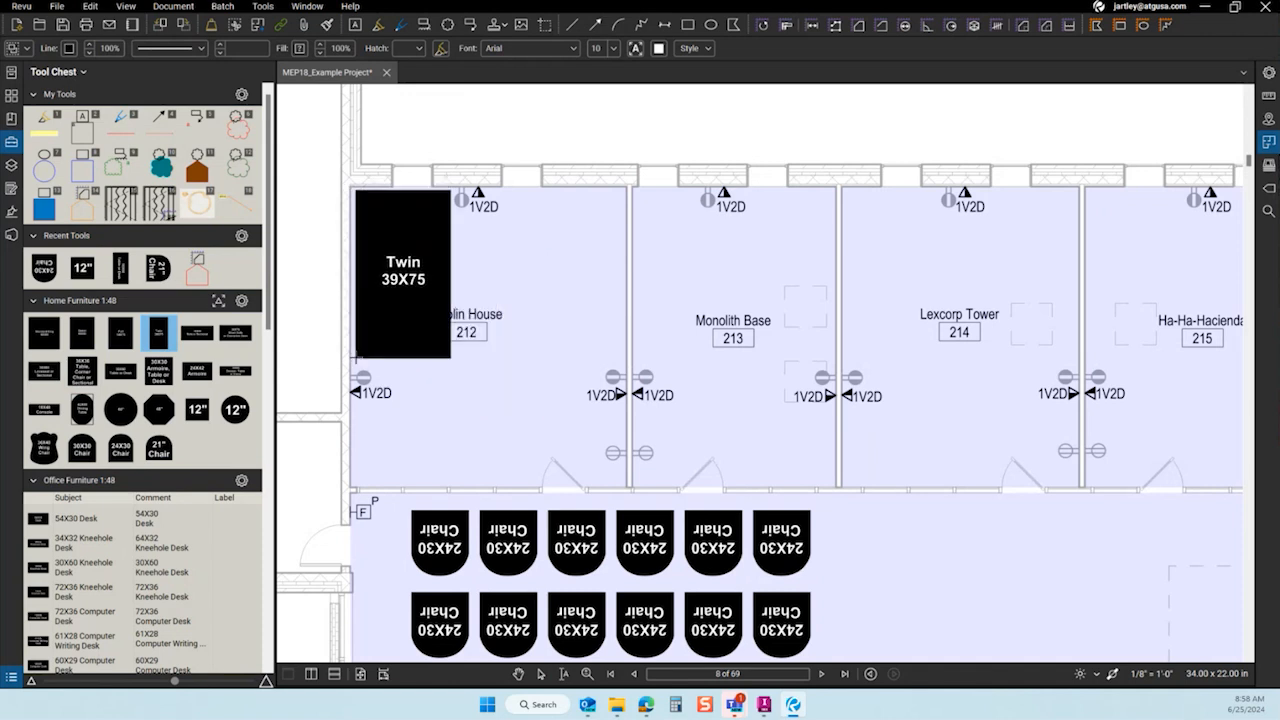
click(356, 358)
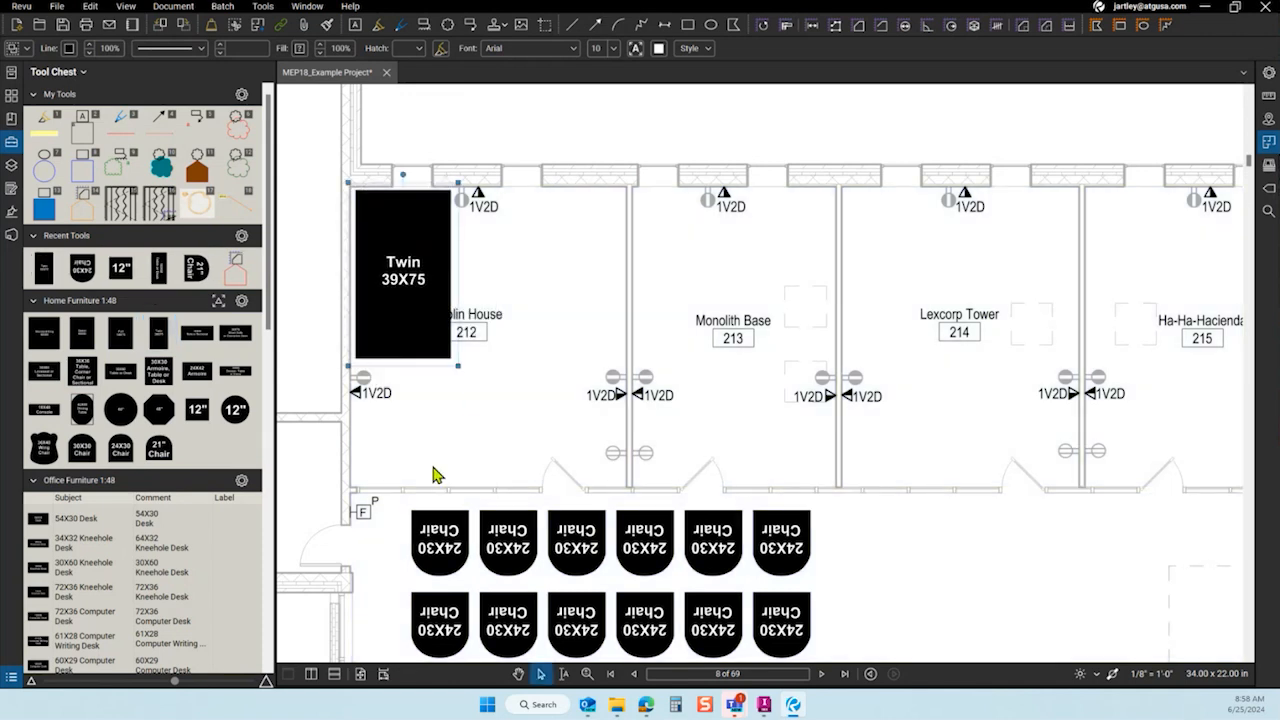
click(428, 434)
Place the 30X30 Armoire, Table or Desk in Goblin House's upper-right corner with a 21" chair directly below it.
click(157, 377)
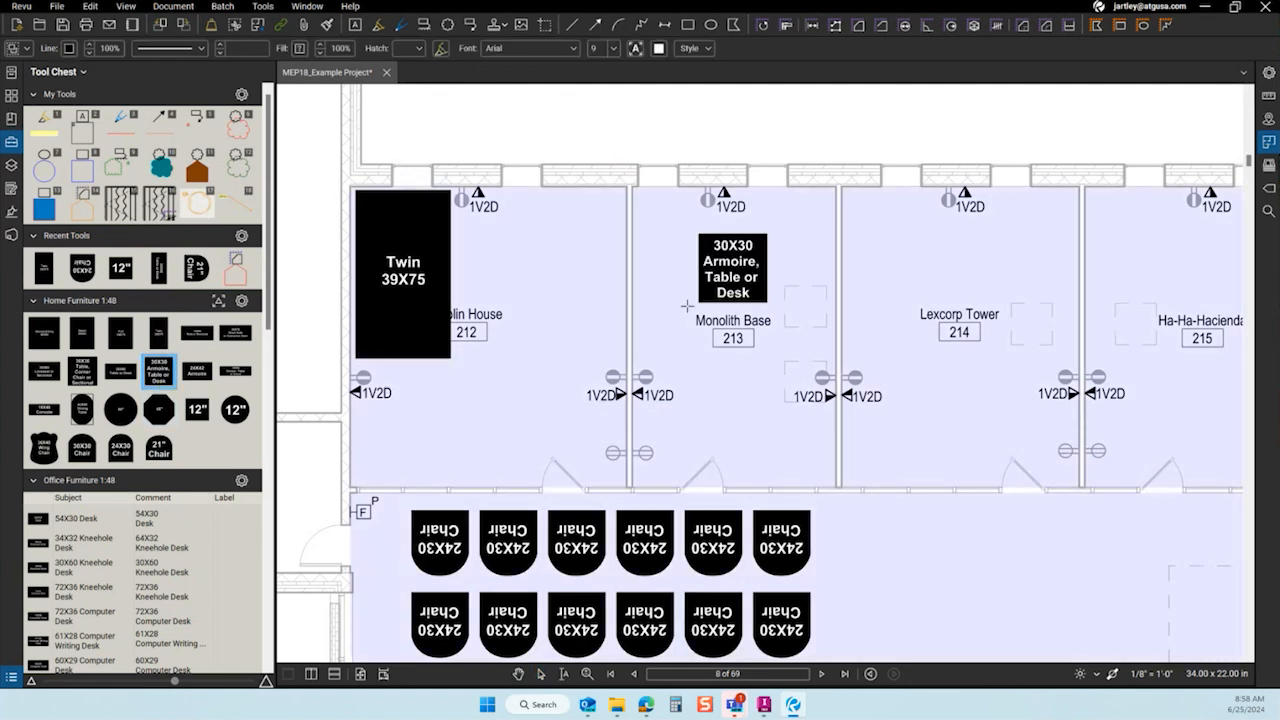
click(546, 264)
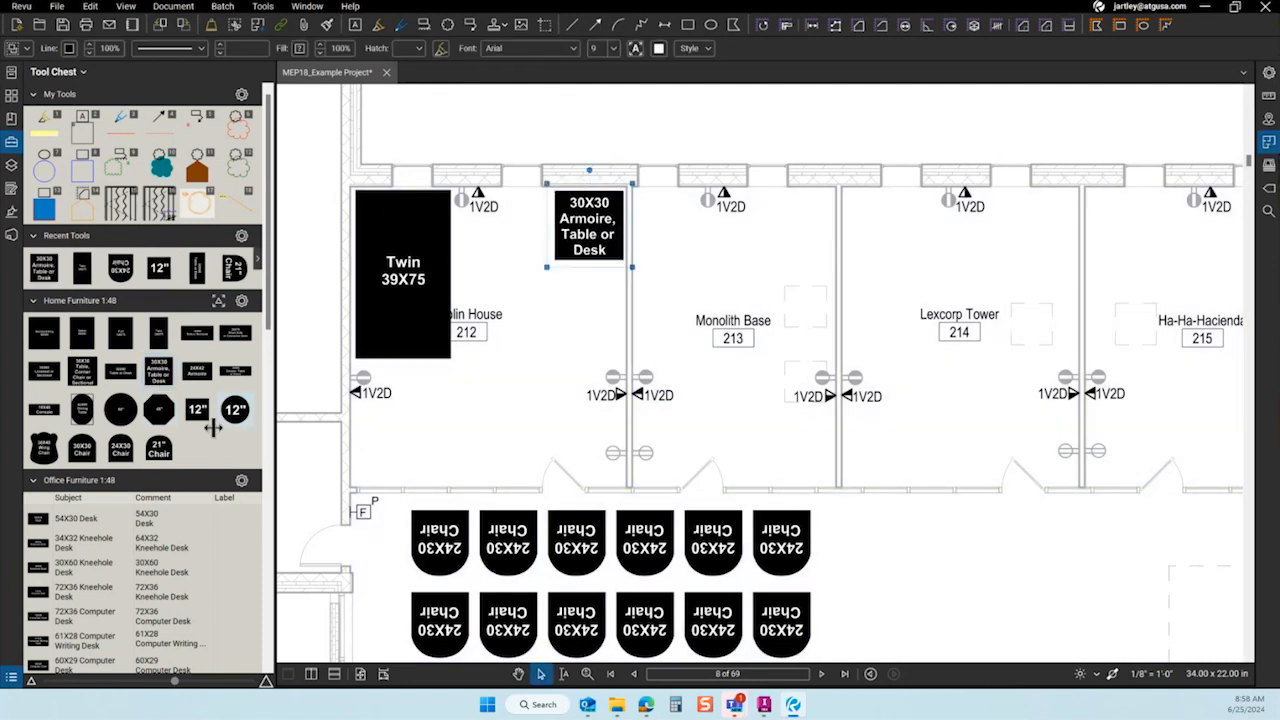
click(159, 450)
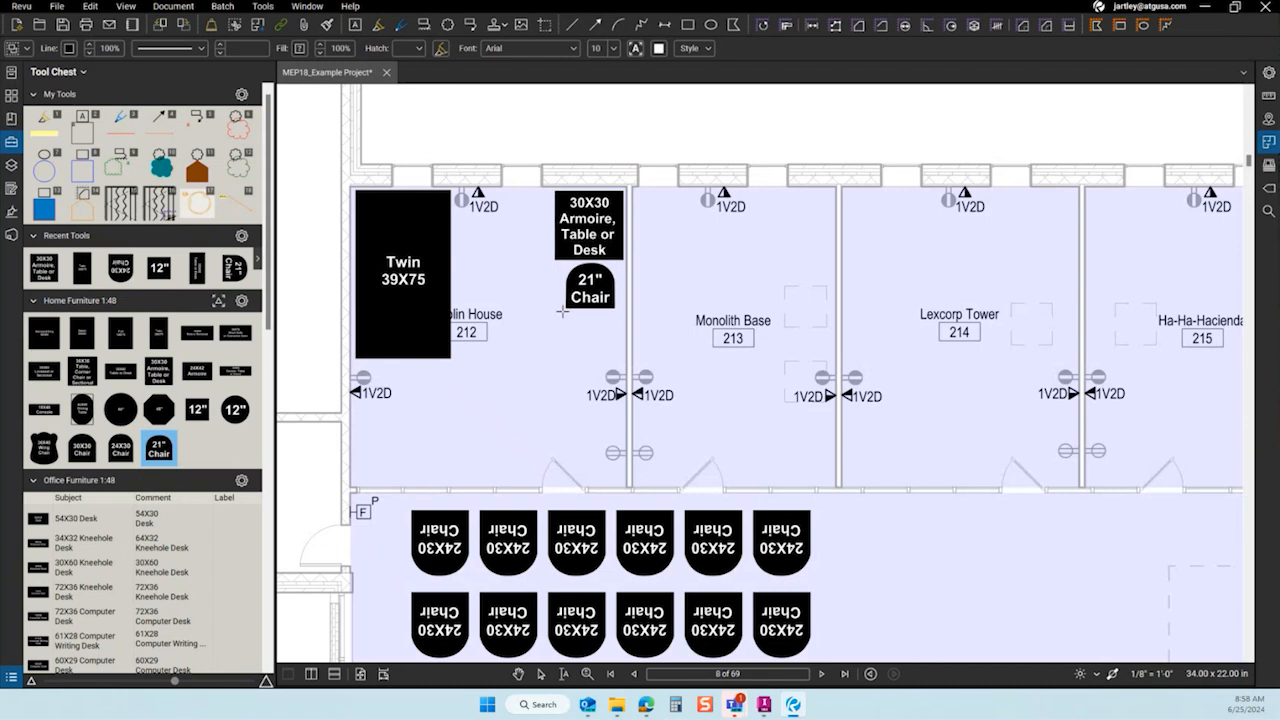
click(562, 312)
Try the 48" octagonal table in Goblin House, and place a round 12" table beside the head of the twin bed.
click(158, 412)
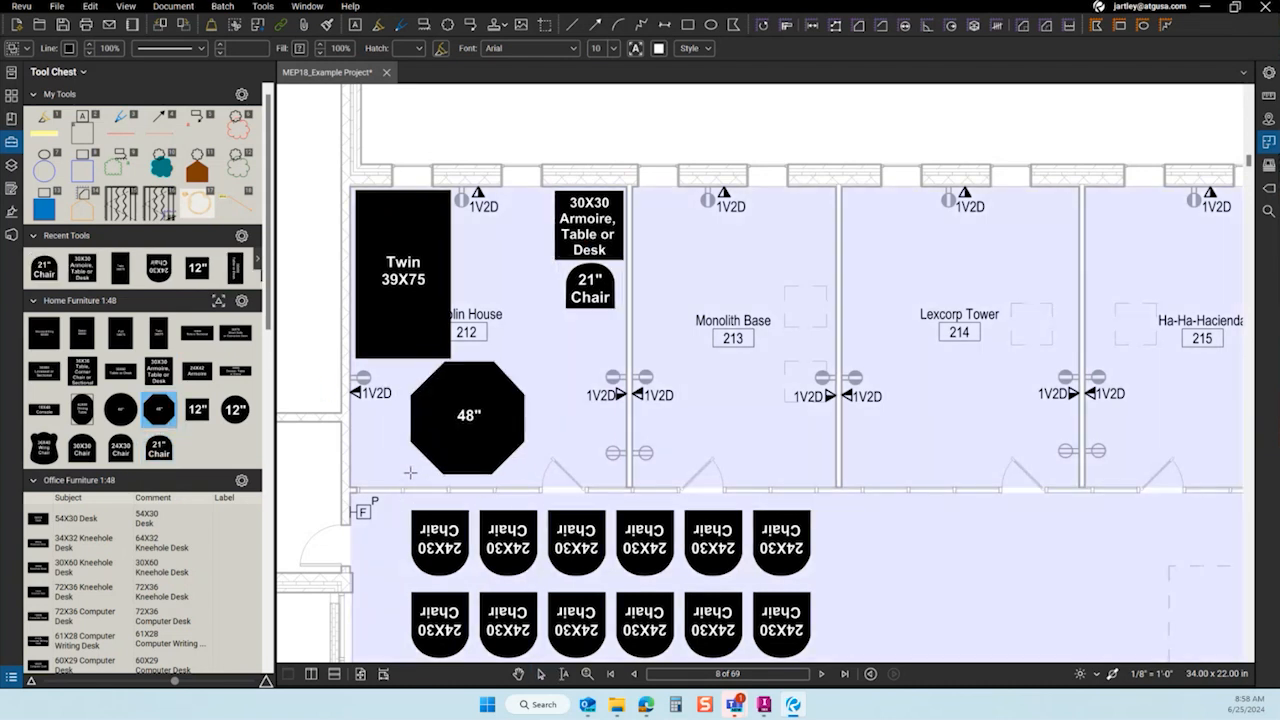
key(Escape)
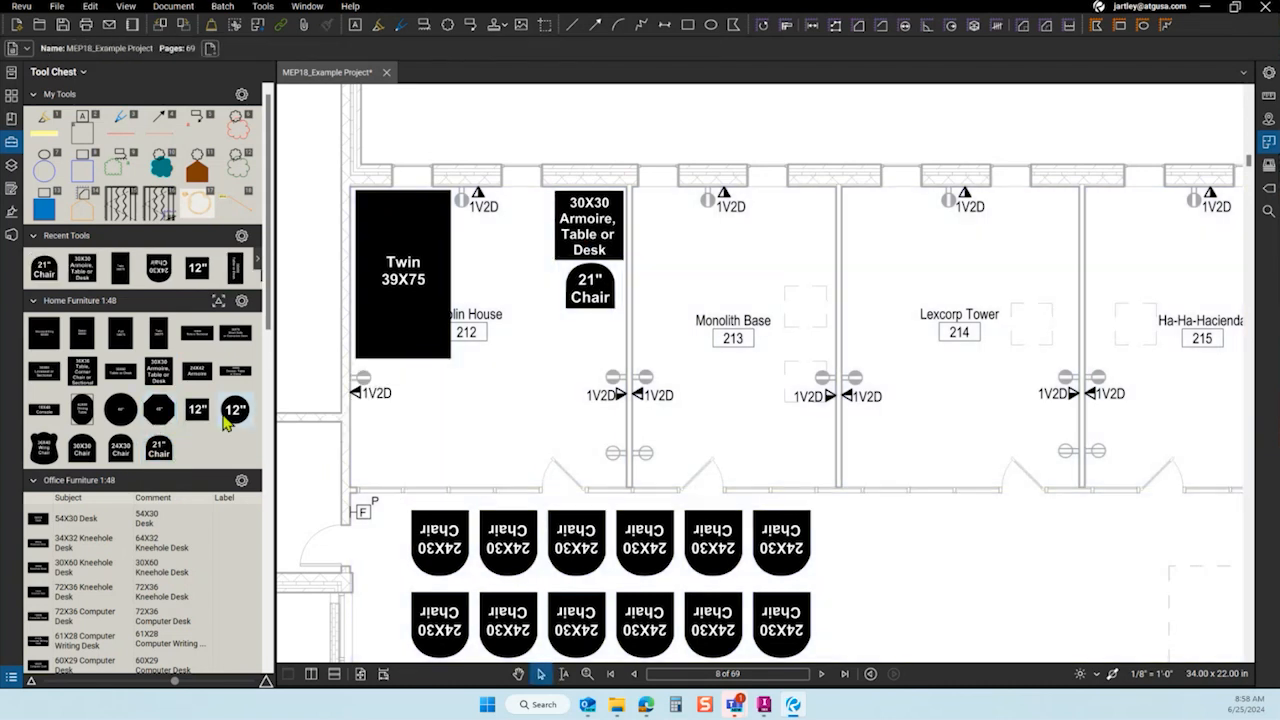
click(234, 411)
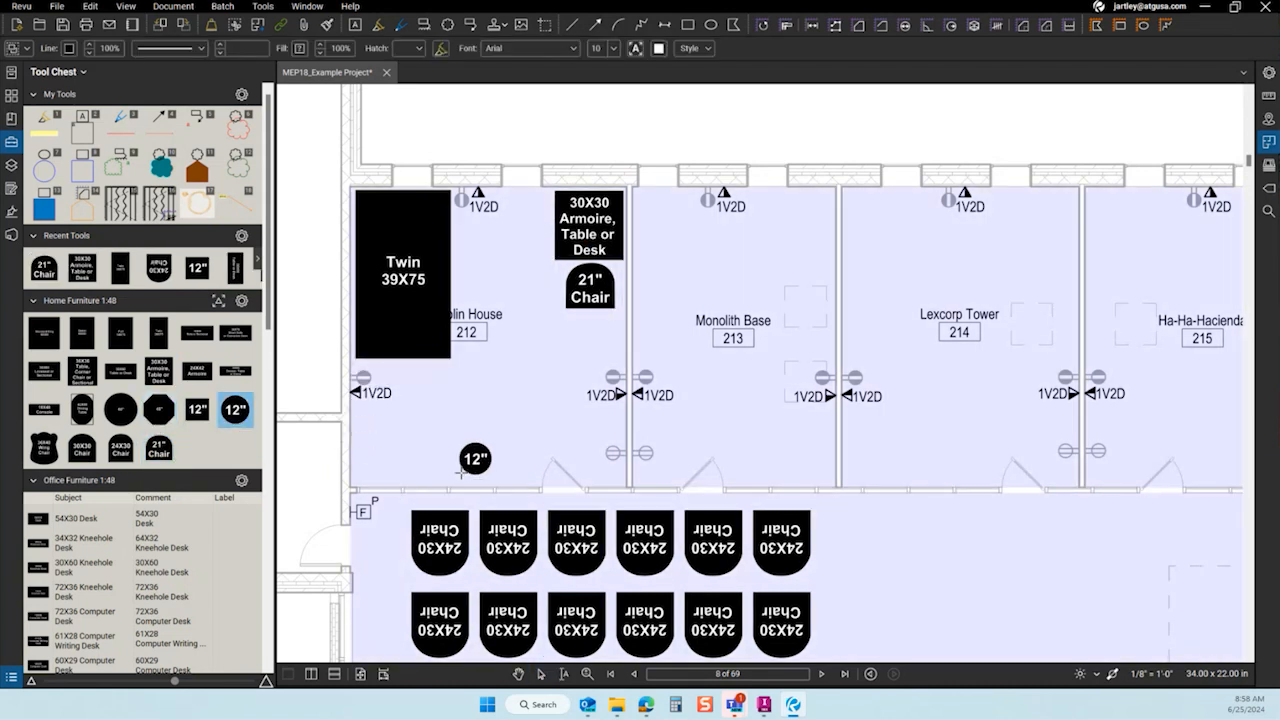
click(451, 225)
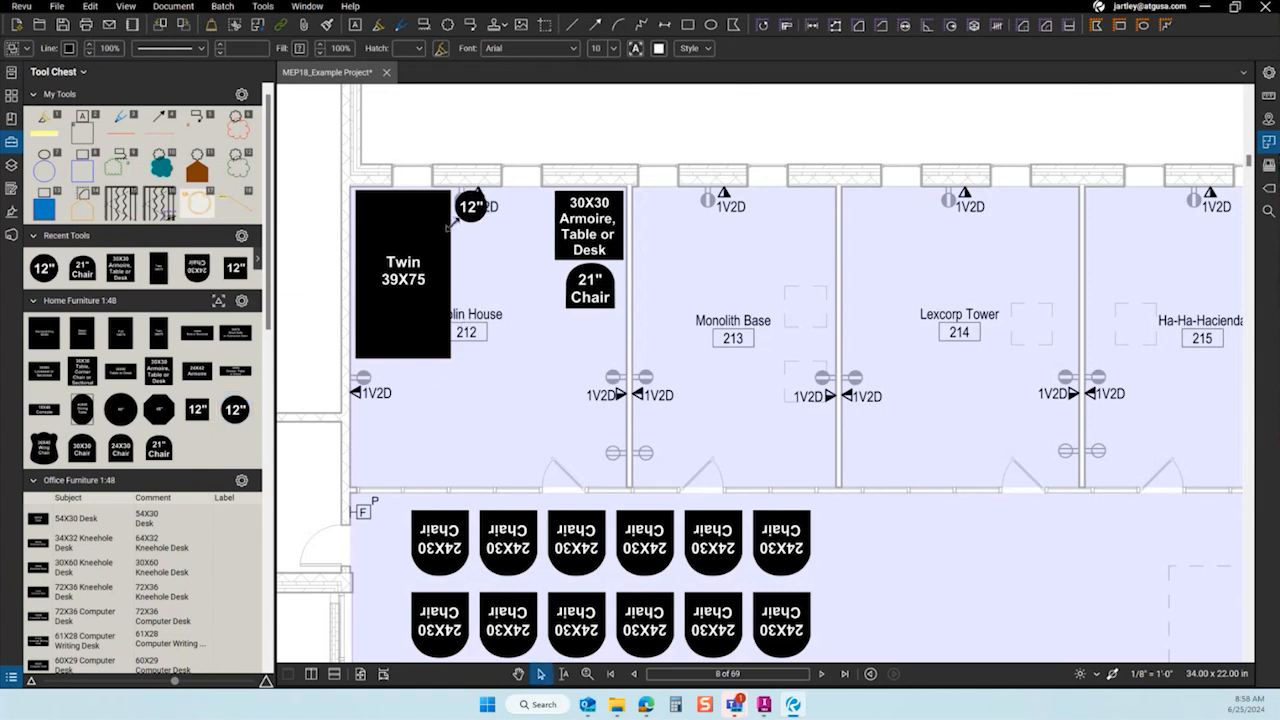
click(520, 437)
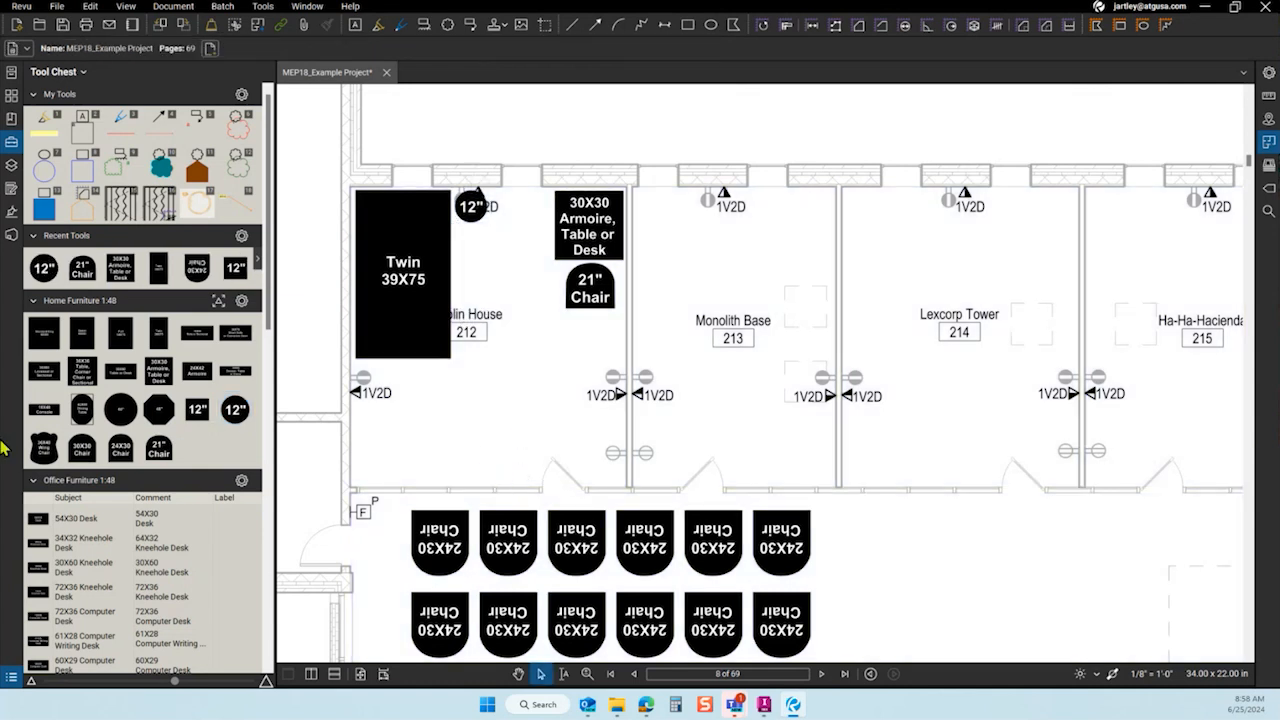
Place the 18X48 Console in the lower-left corner of Goblin House, against the wall.
click(43, 409)
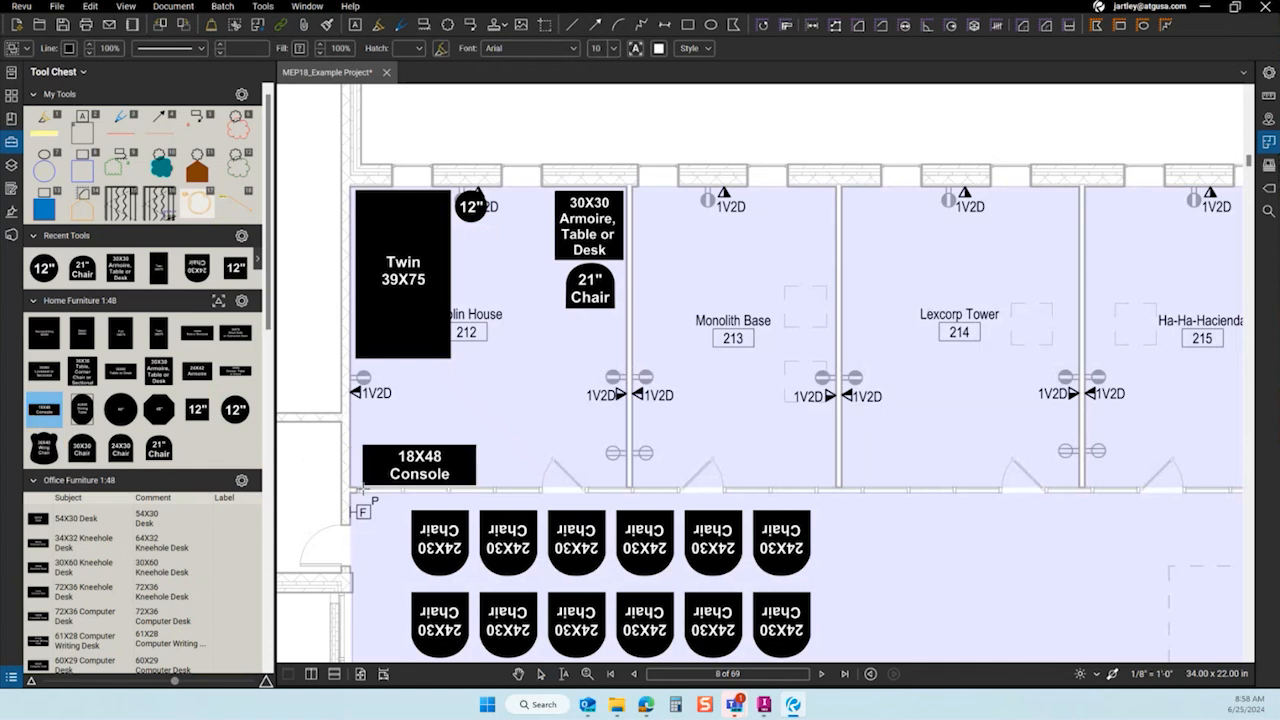
click(411, 463)
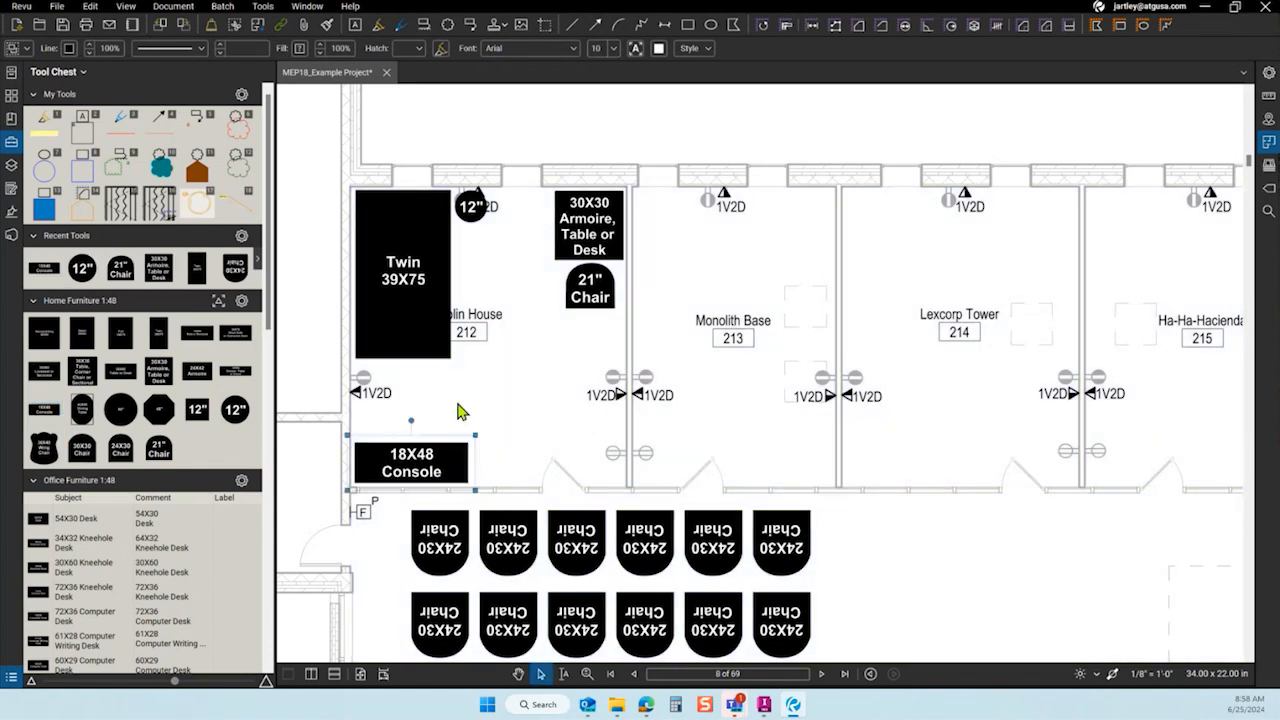
click(458, 411)
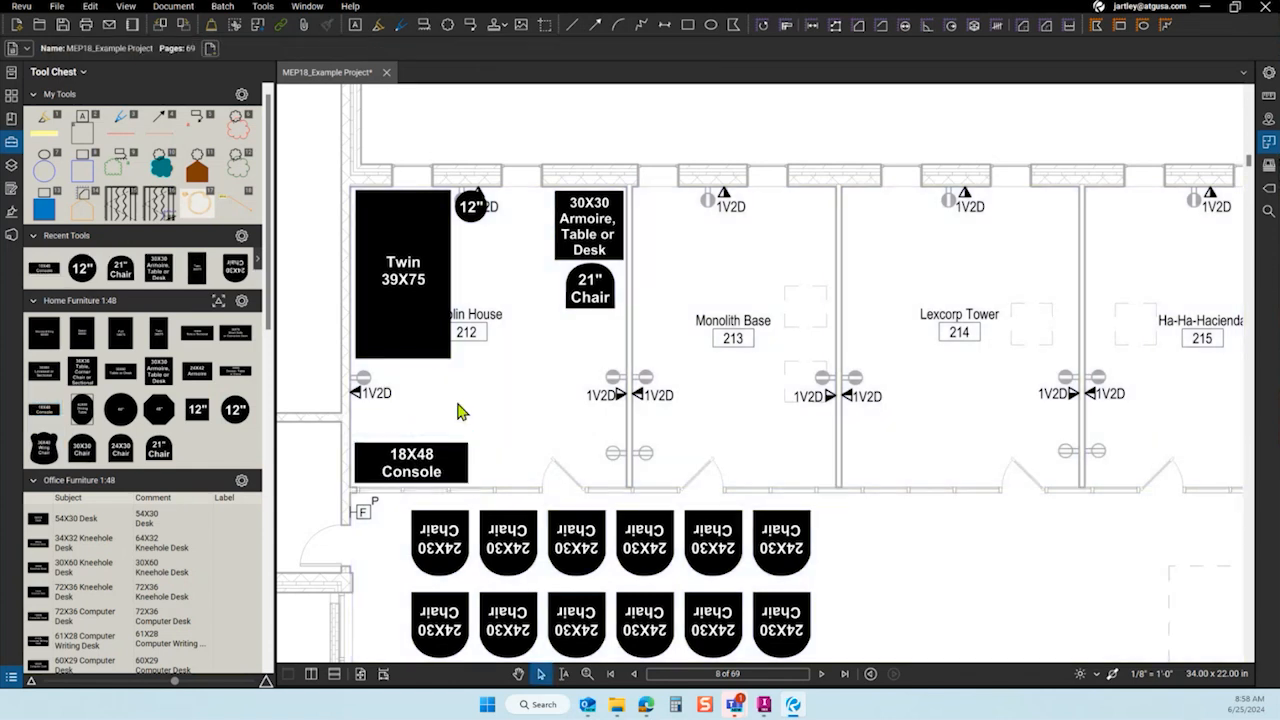
Place the 36X60 Loveseat or Sectional in Monolith Base, rotate it a quarter turn and move it against the Goblin House wall.
scroll(400, 418, down, 1)
scroll(737, 374, up, 4)
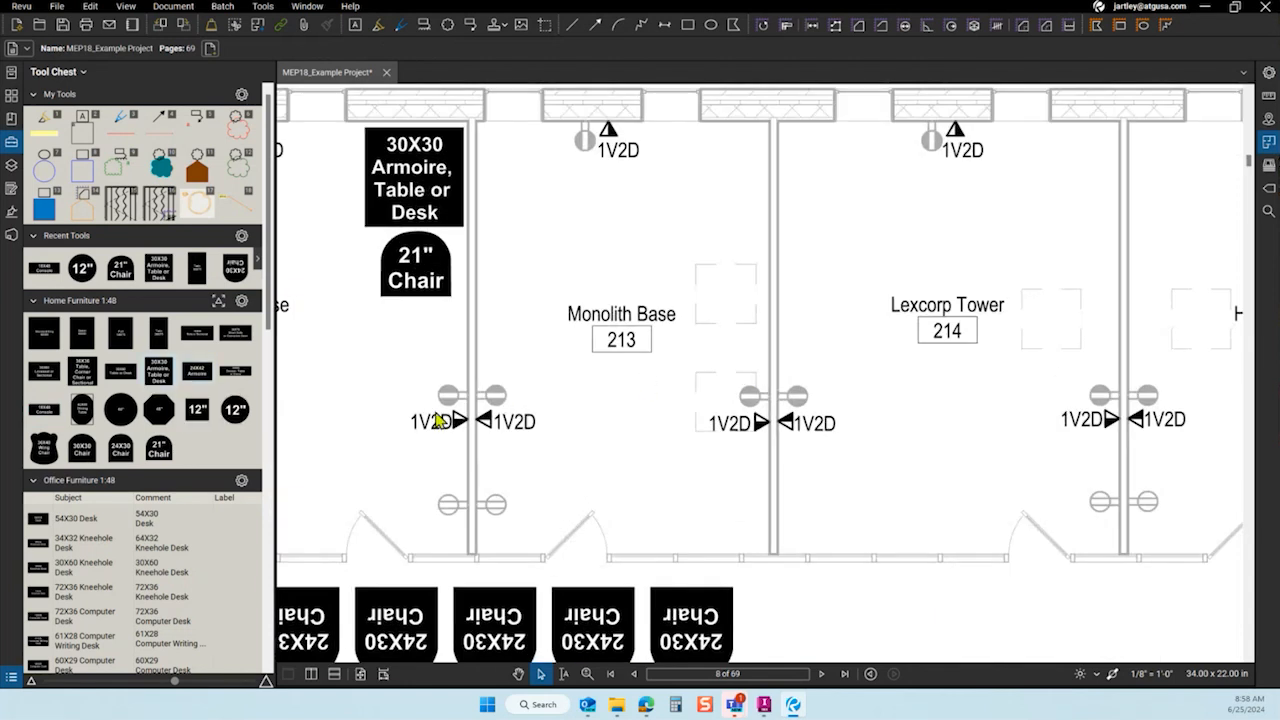
click(158, 372)
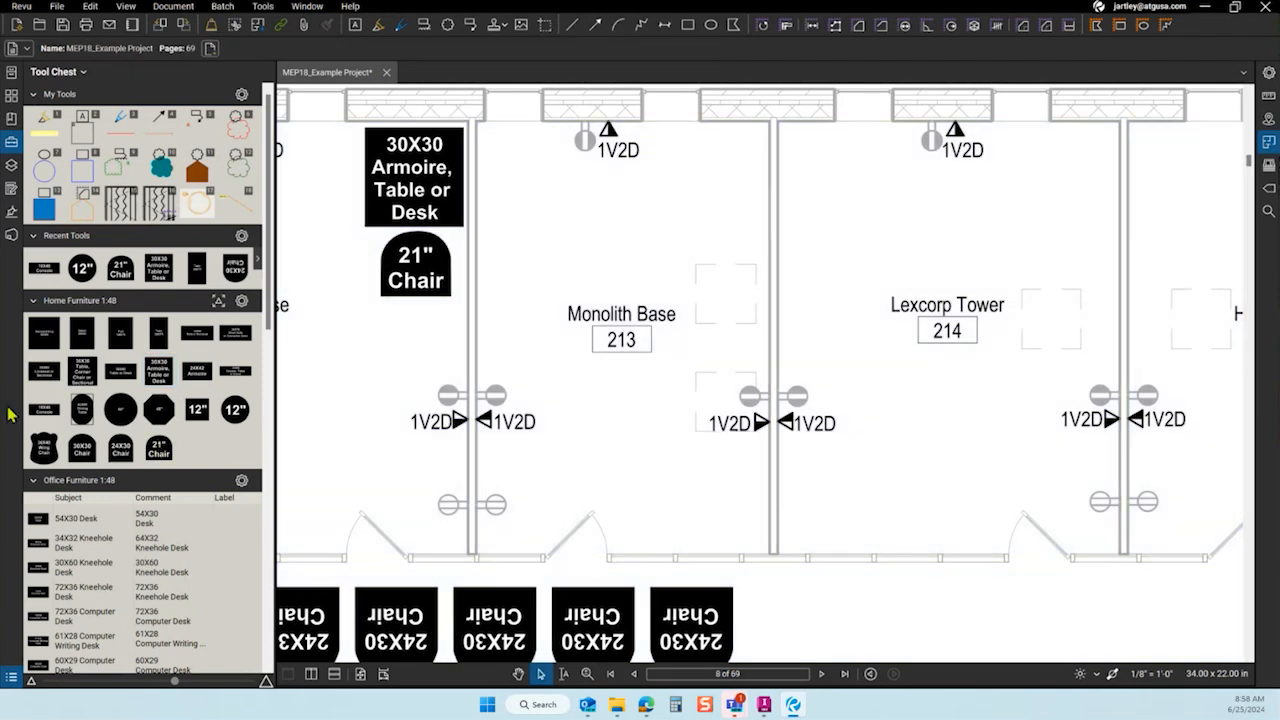
click(43, 372)
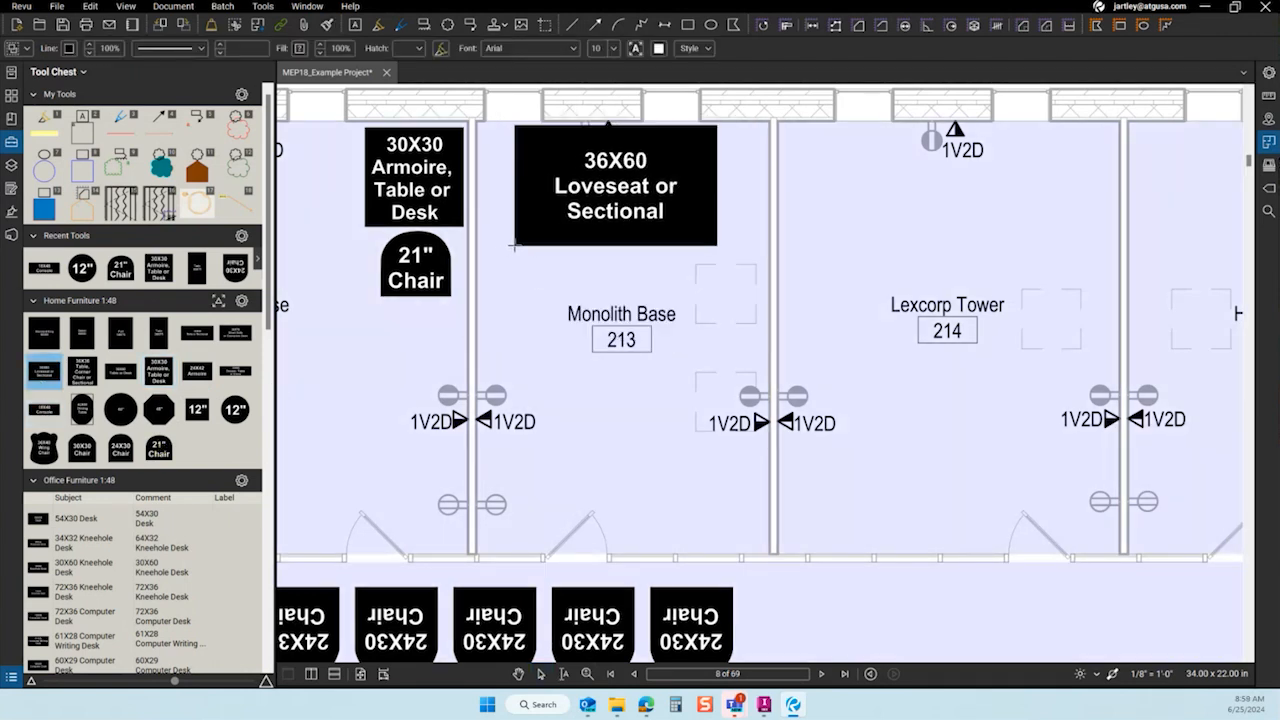
click(513, 245)
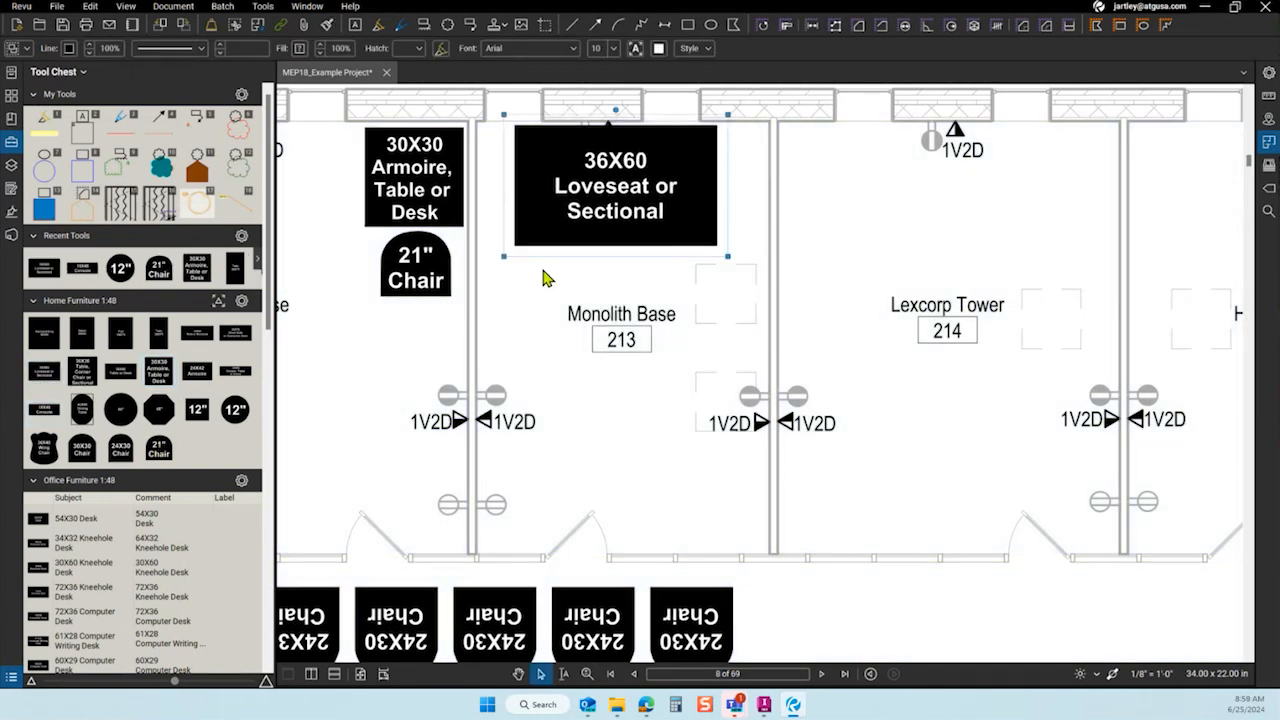
drag(614, 110, 503, 200)
drag(603, 203, 533, 354)
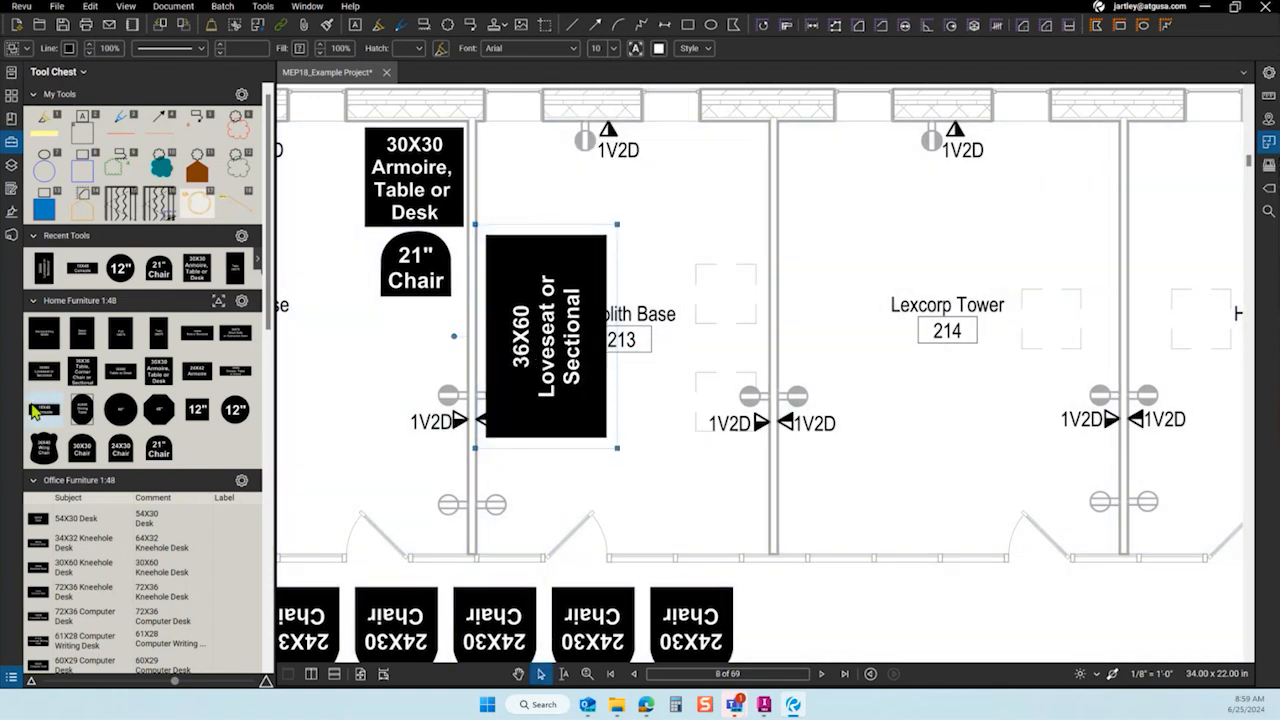
Add the 18X60 Dresser, Table or China to Monolith Base, rotated upright against the Lexcorp Tower wall opposite the loveseat.
click(236, 371)
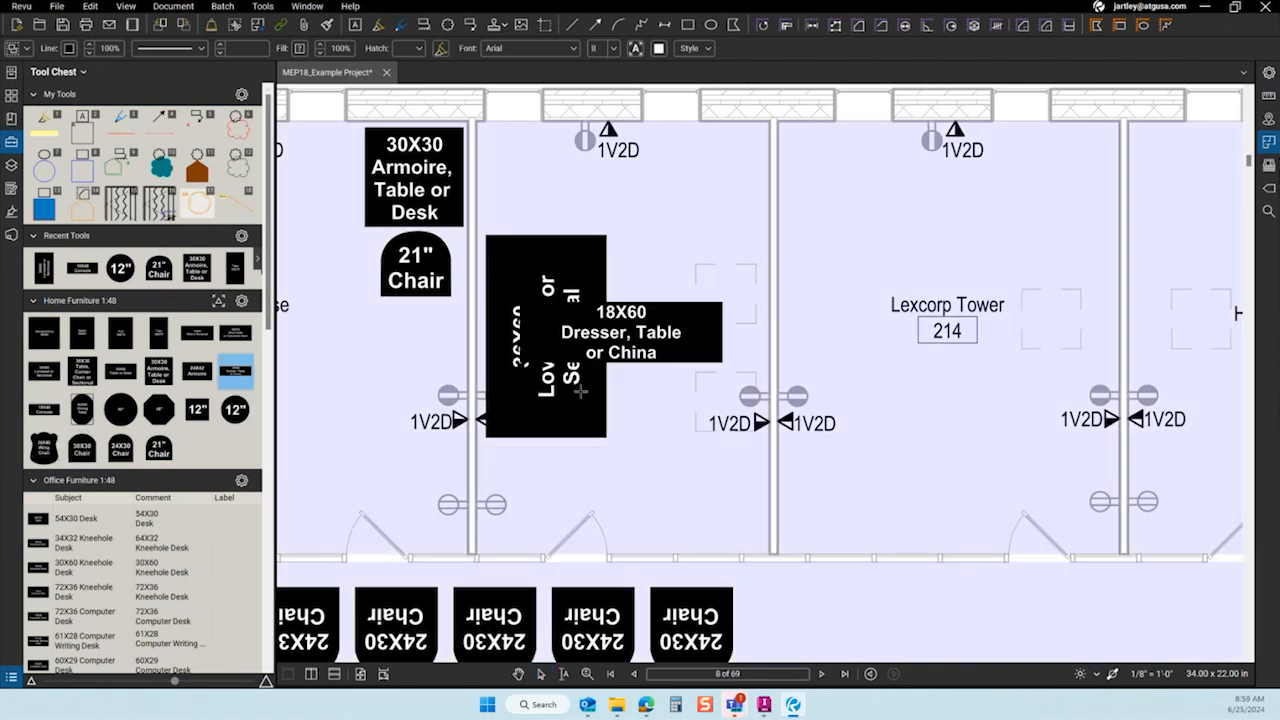
click(680, 386)
drag(787, 282, 920, 345)
drag(822, 352, 764, 352)
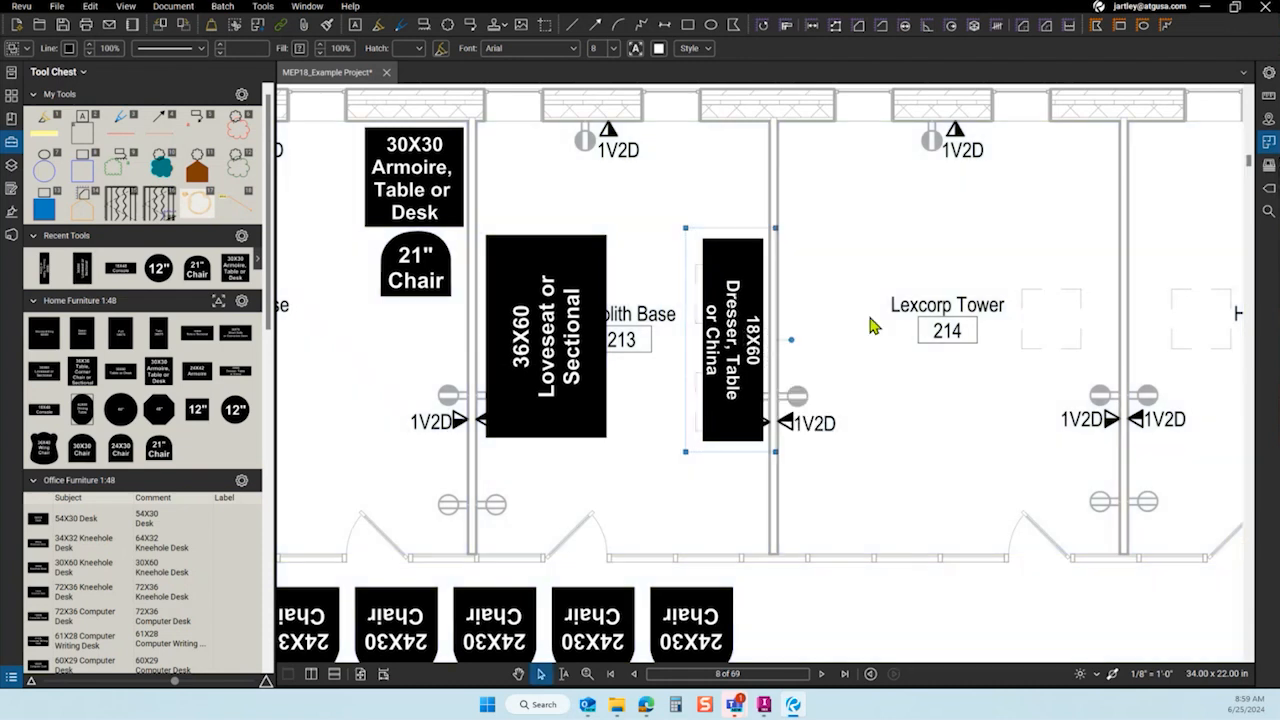
click(876, 326)
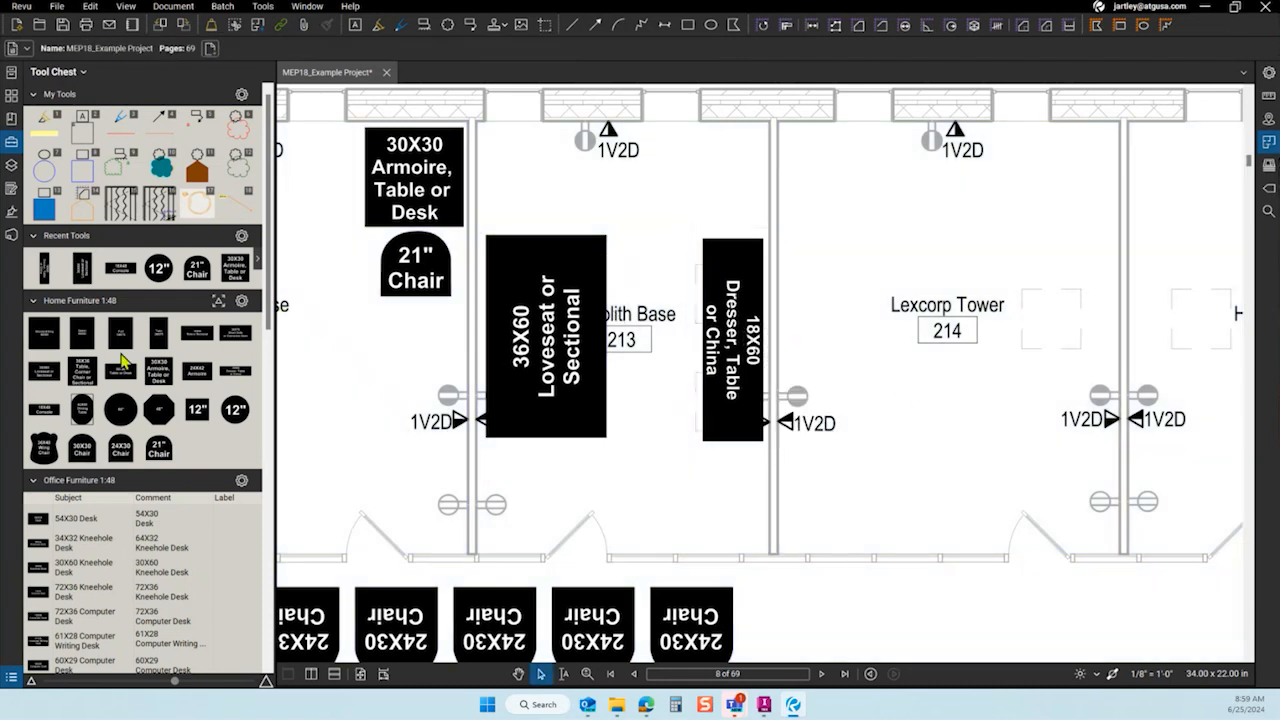
Place one square 12" table at each end of the loveseat in Monolith Base.
click(199, 411)
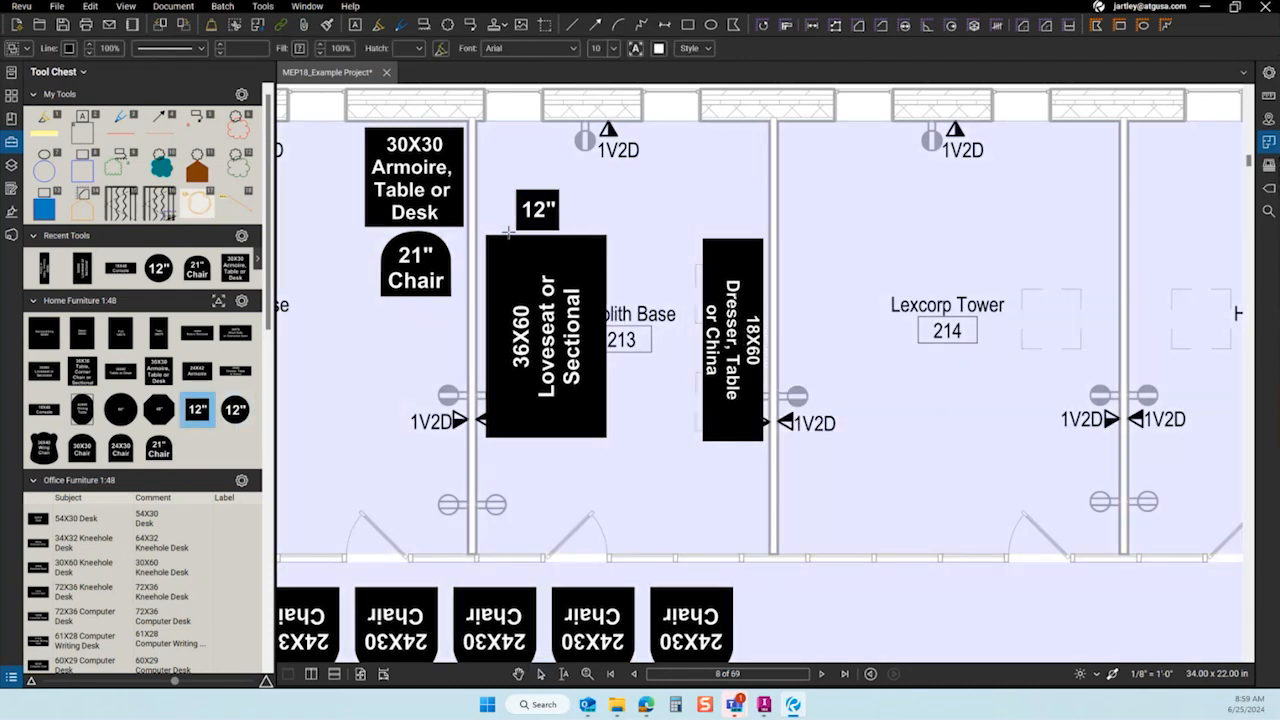
click(503, 230)
click(199, 411)
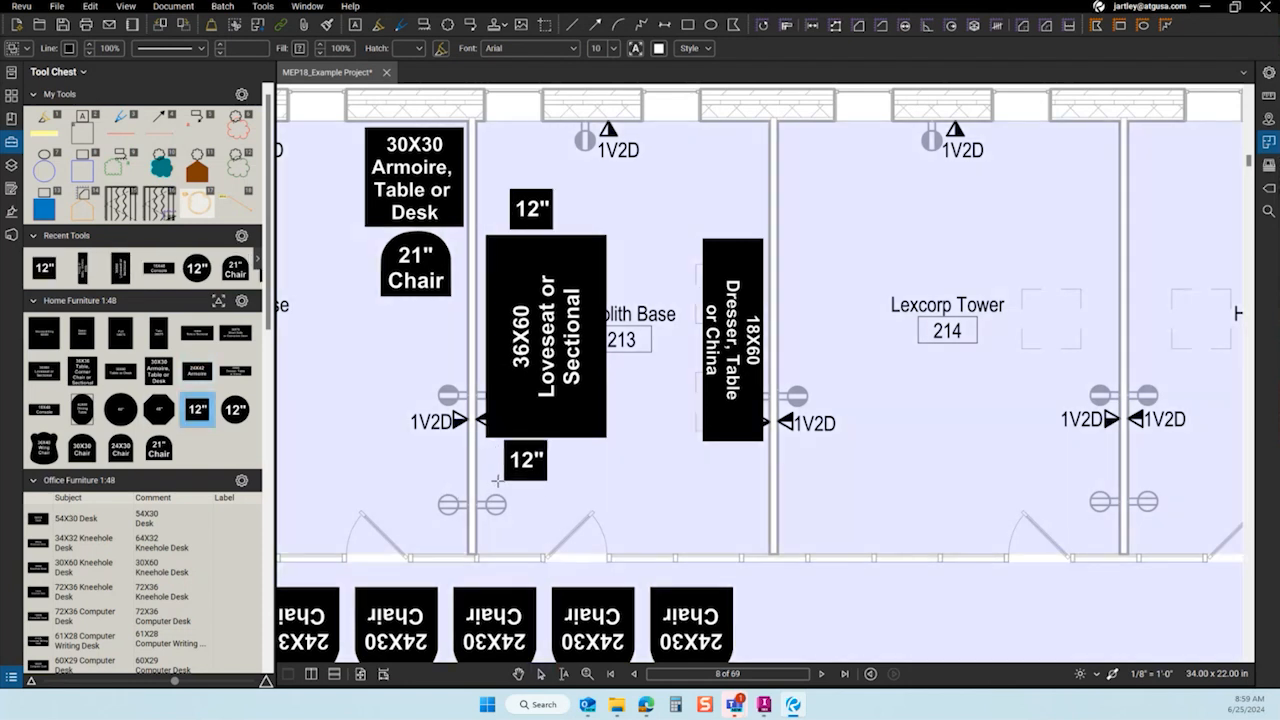
click(498, 484)
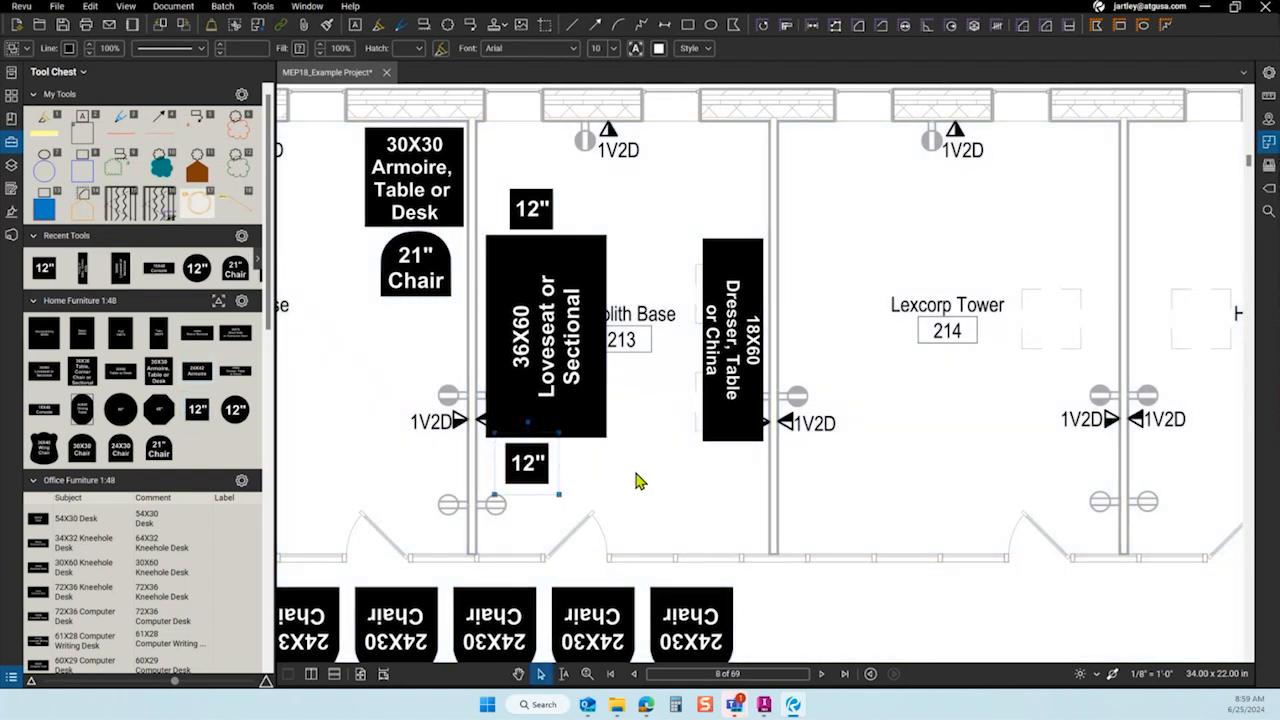
Place the 36X40 Wing Chair from the home furniture tools in Ha-Ha-Hacienda.
scroll(372, 483, down, 4)
scroll(797, 463, up, 2)
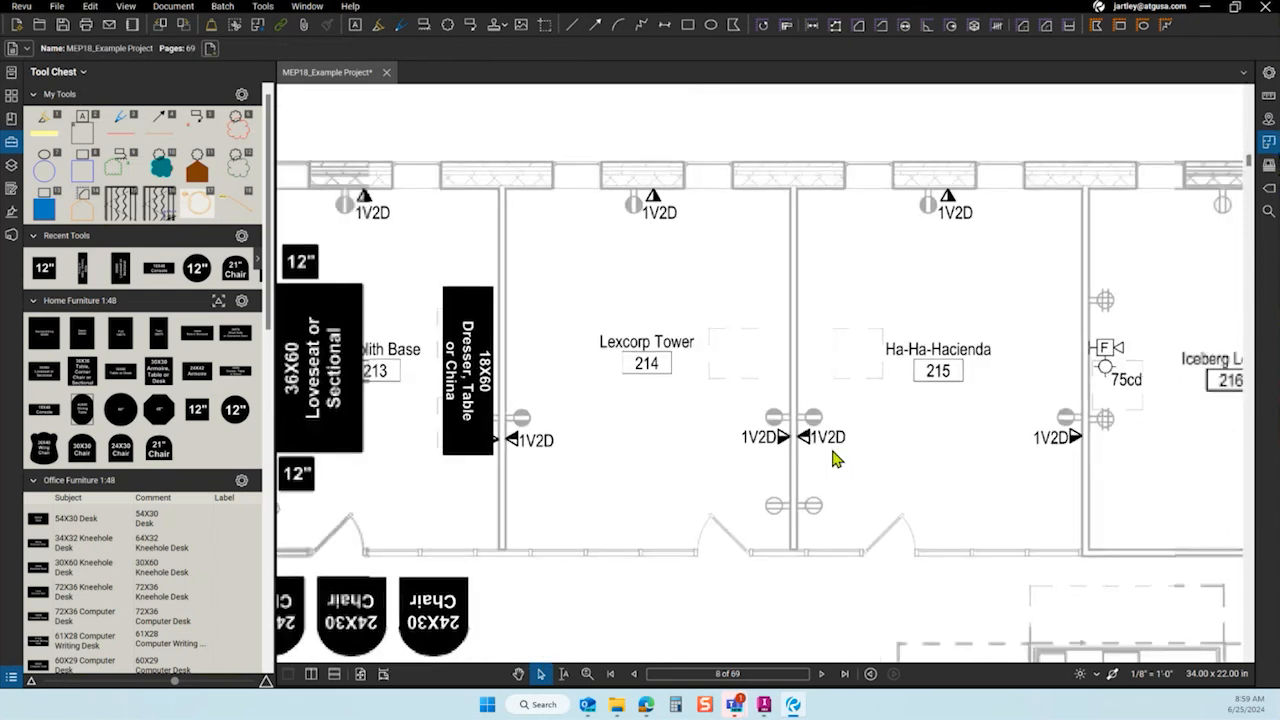
scroll(651, 508, down, 1)
scroll(736, 430, down, 2)
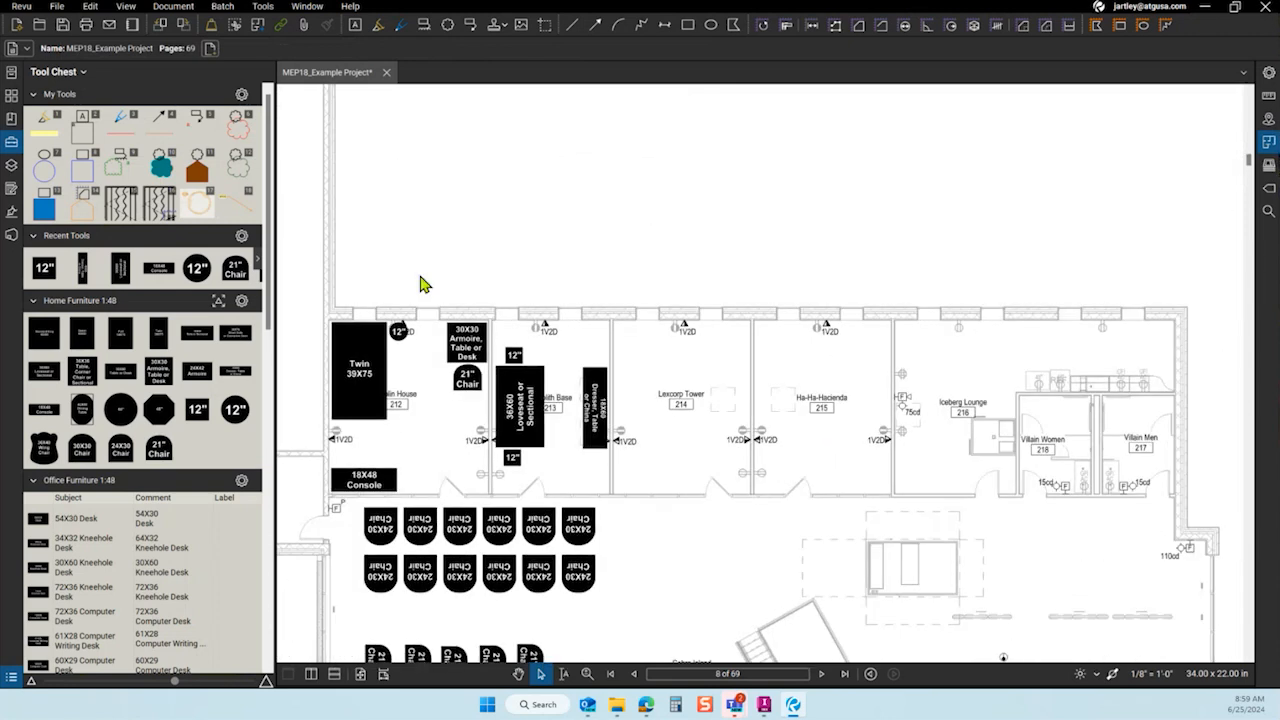
scroll(416, 278, down, 2)
scroll(610, 420, up, 4)
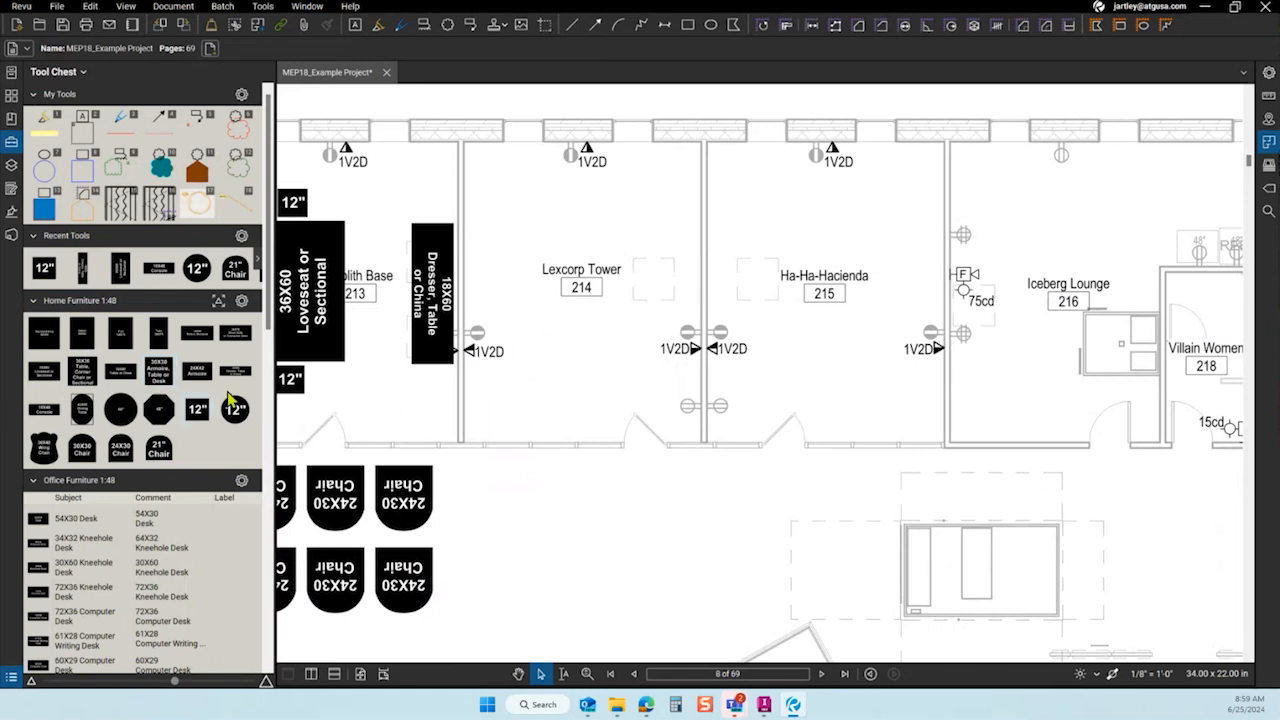
click(41, 457)
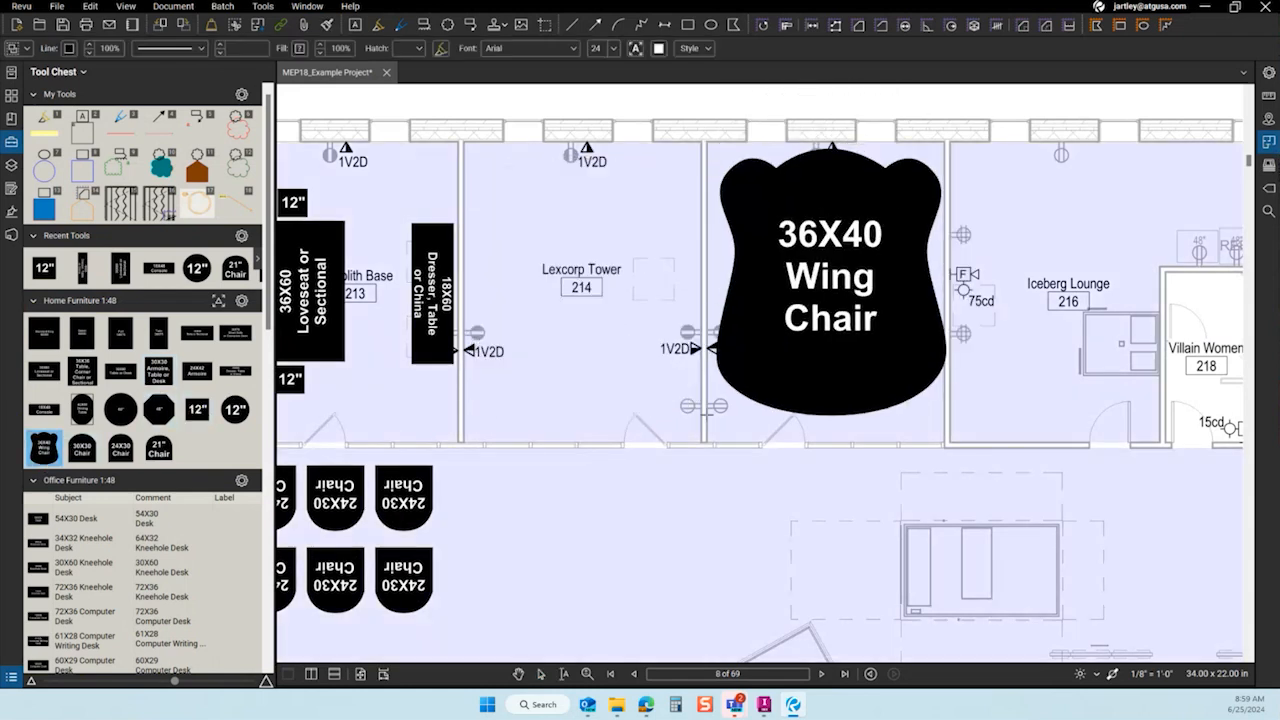
click(704, 430)
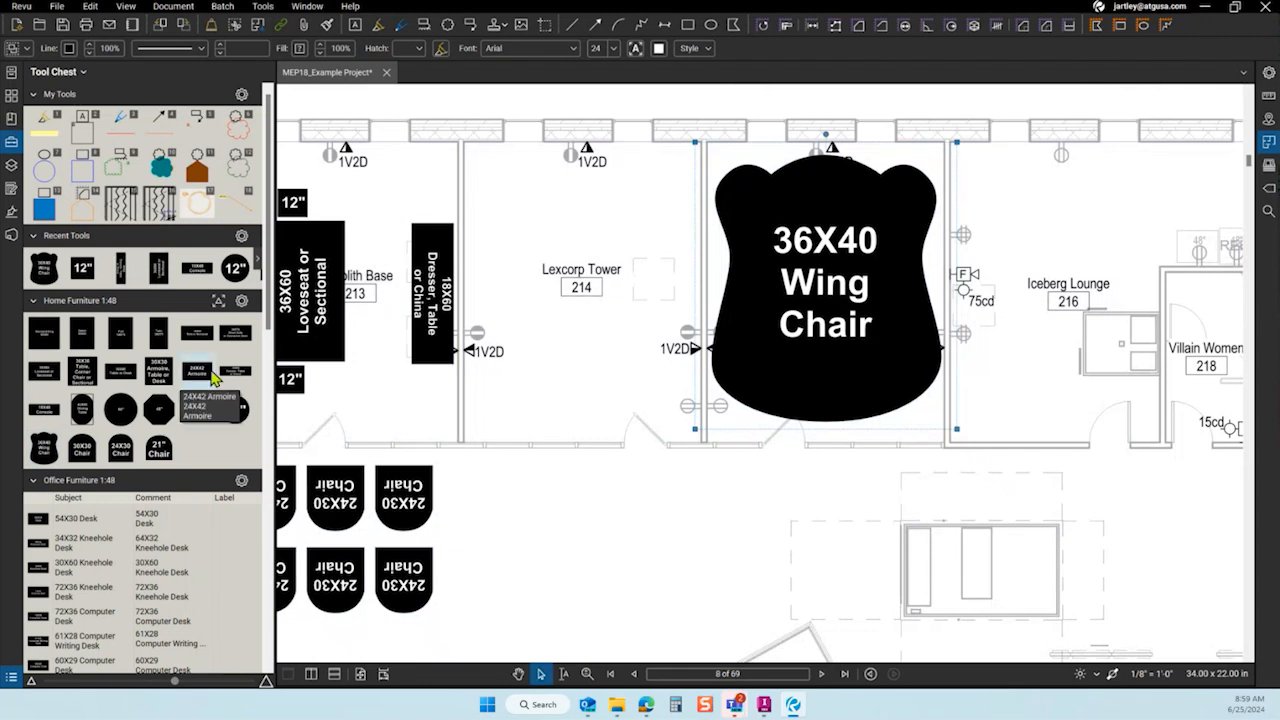
Place the L-configuration desk with 63X30 desk and 56X29 work surface in Lexcorp Tower's upper-right corner.
scroll(212, 376, down, 3)
click(95, 498)
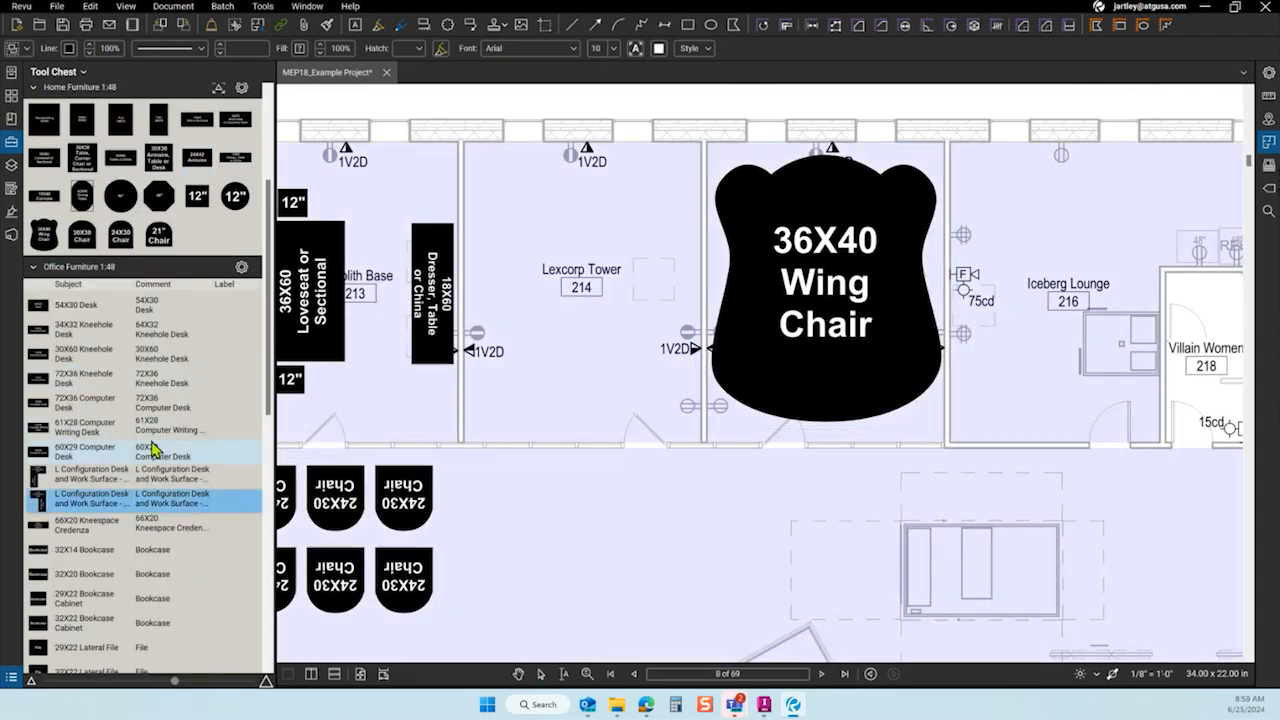
click(553, 344)
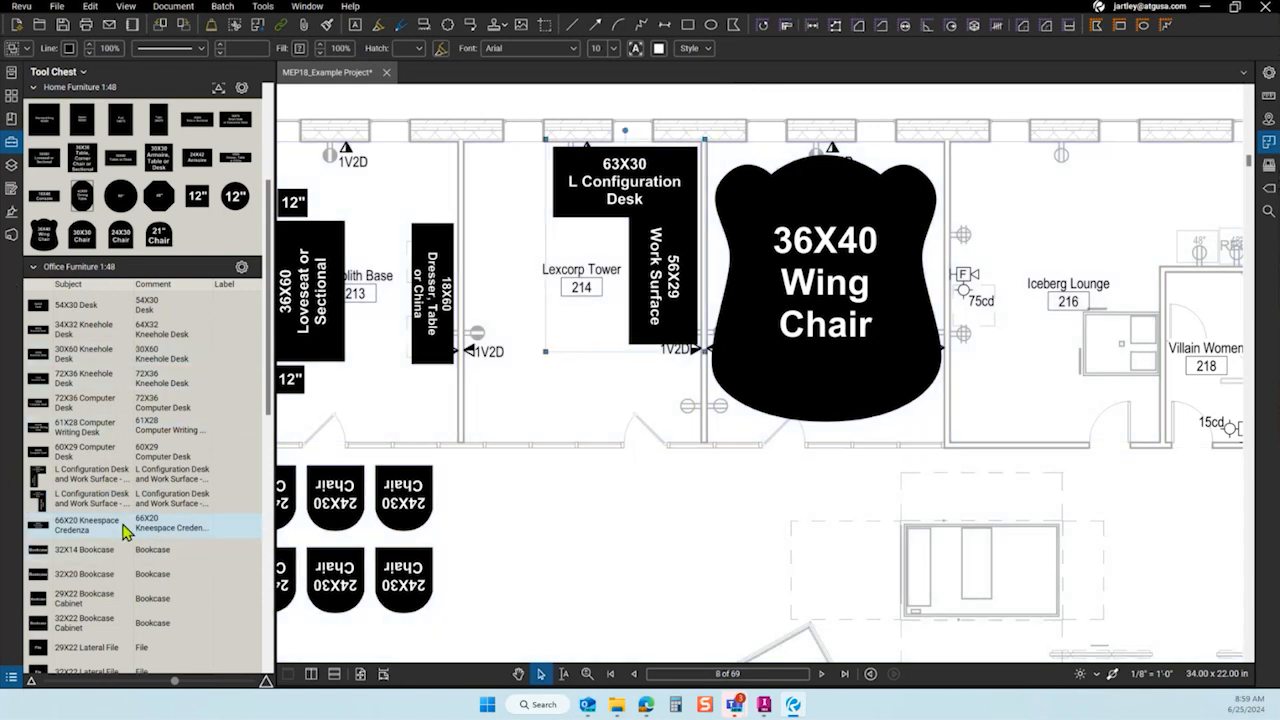
Place the 29X22 Bookcase Cabinet from the office furniture tools in Lexcorp Tower's upper-left corner, beside the L-shaped desk.
scroll(125, 532, down, 3)
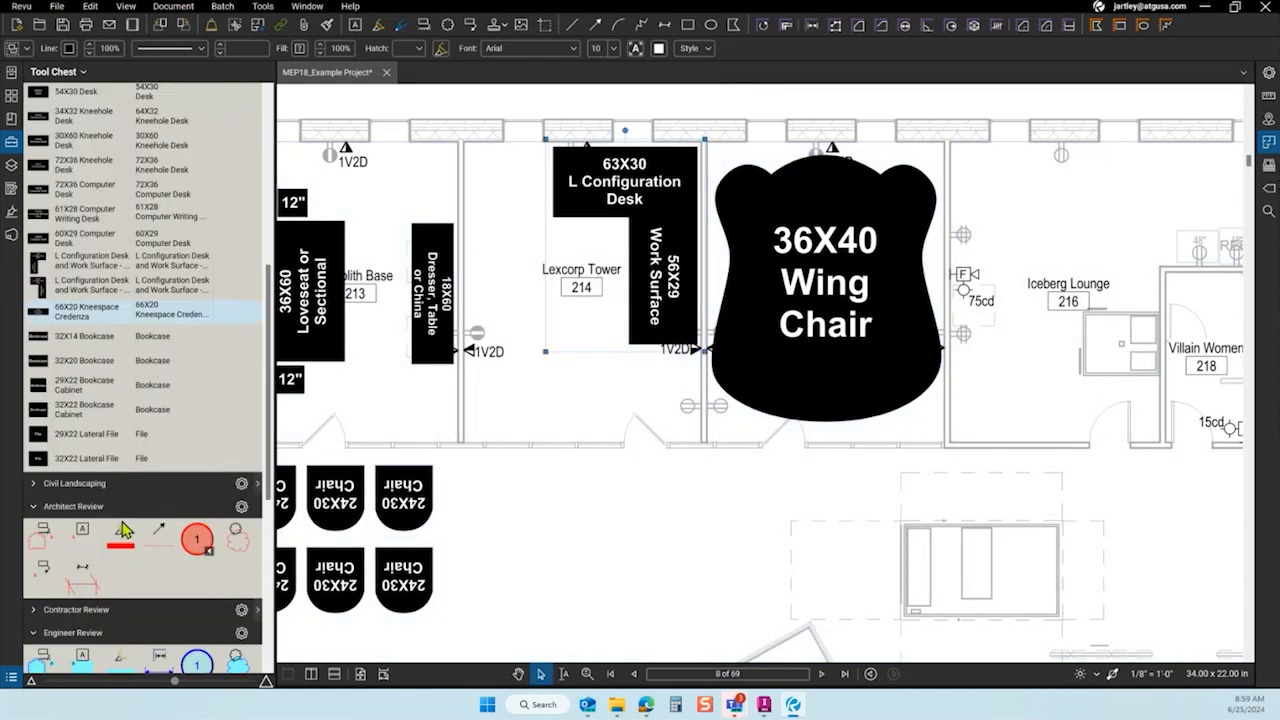
click(85, 385)
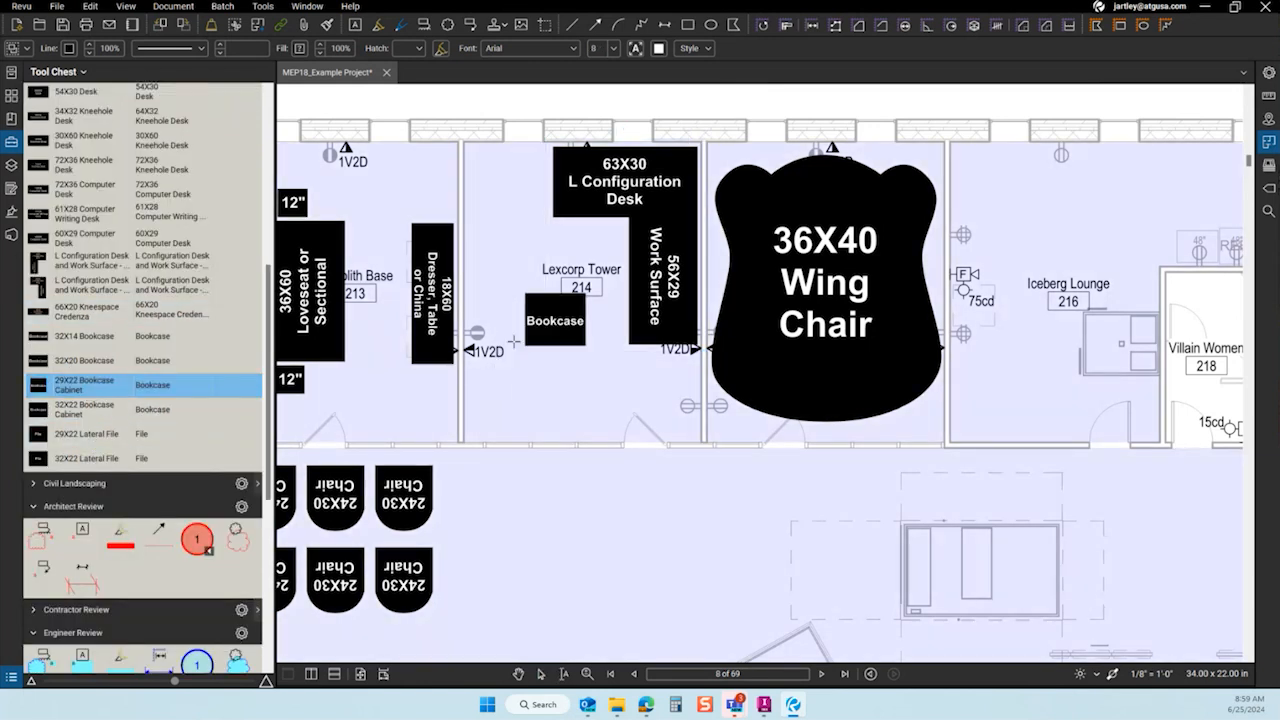
click(462, 200)
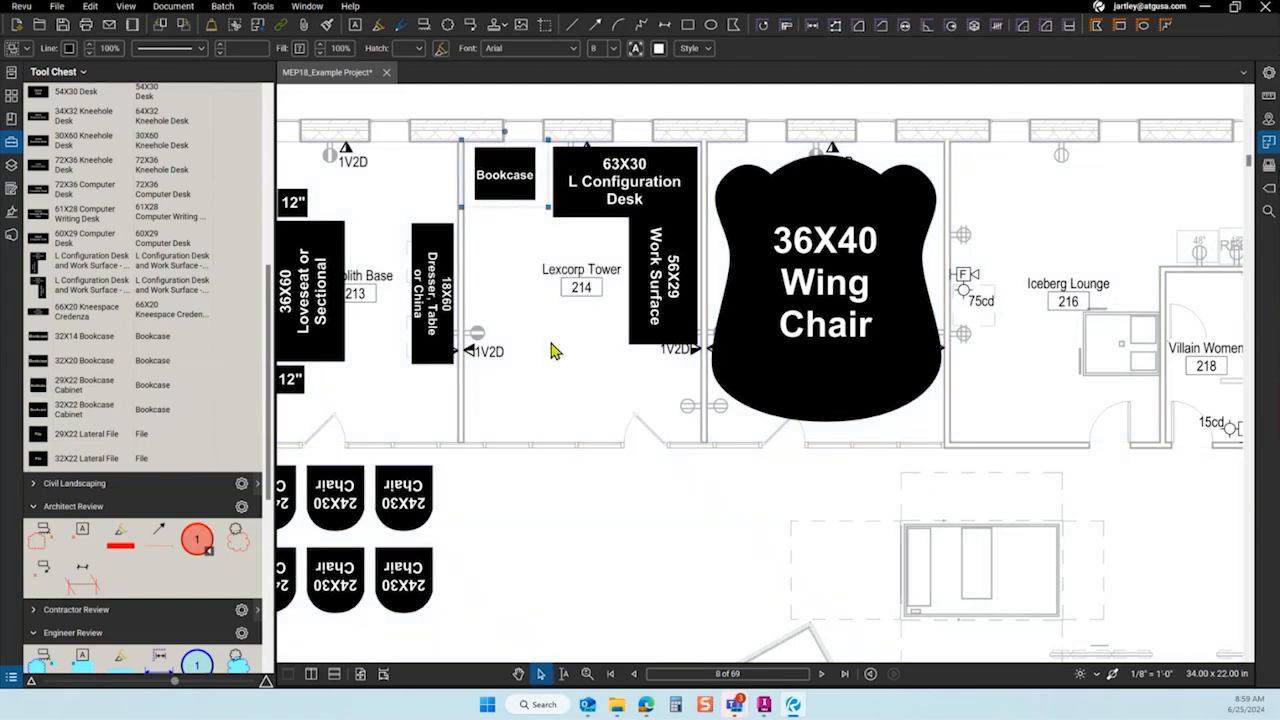
scroll(551, 349, down, 3)
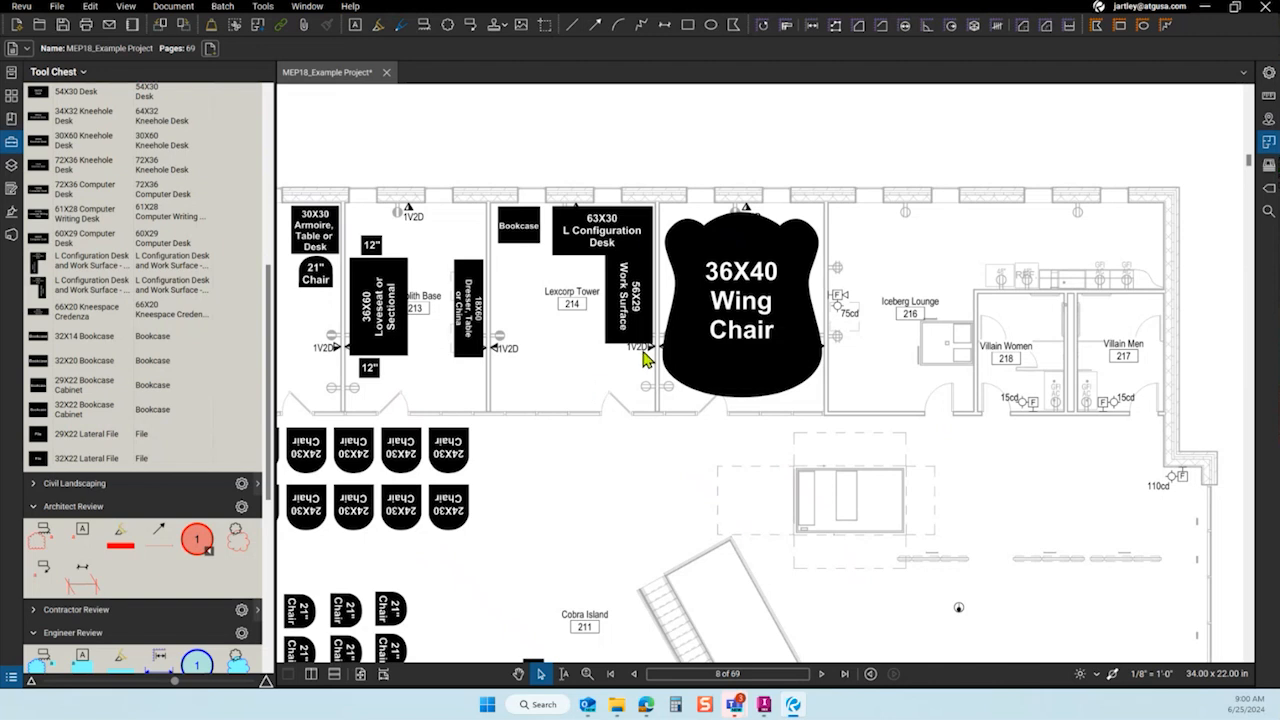
Show the list of Spaces defined on page 8 and toggle space highlighting on and off over the floor plan.
scroll(649, 358, down, 1)
scroll(960, 205, down, 2)
scroll(743, 354, up, 2)
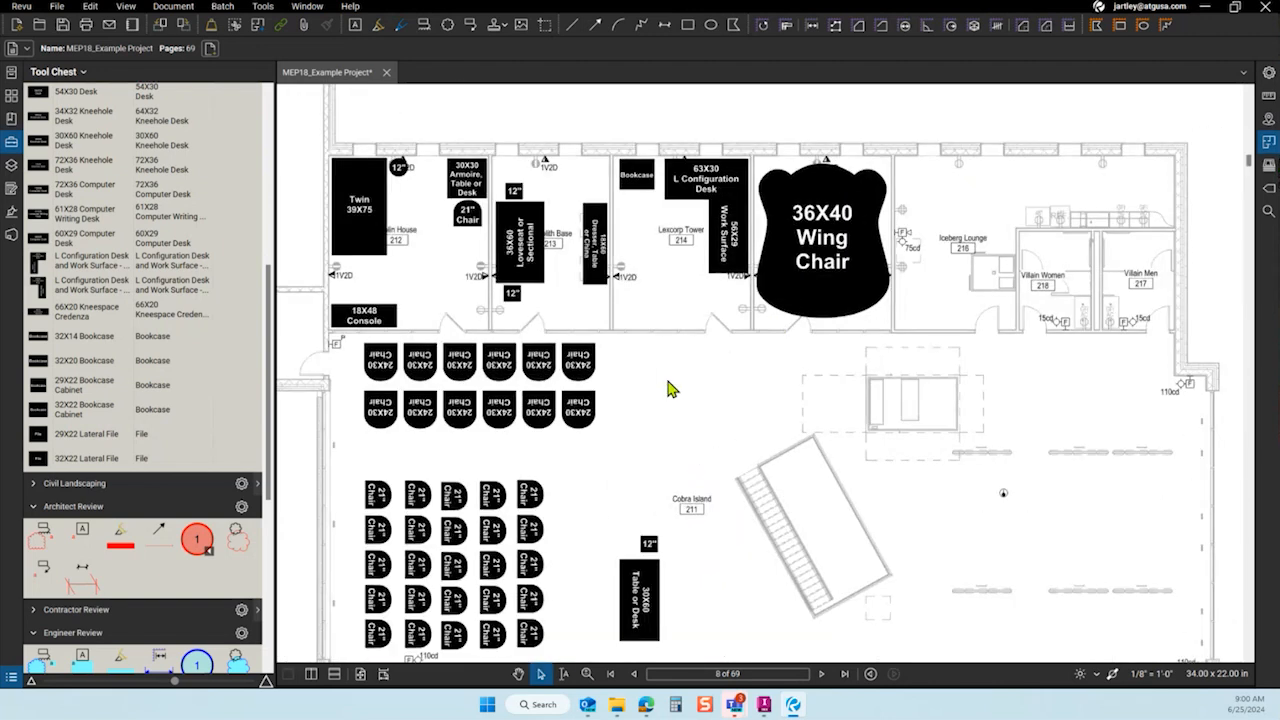
click(518, 673)
scroll(680, 485, down, 2)
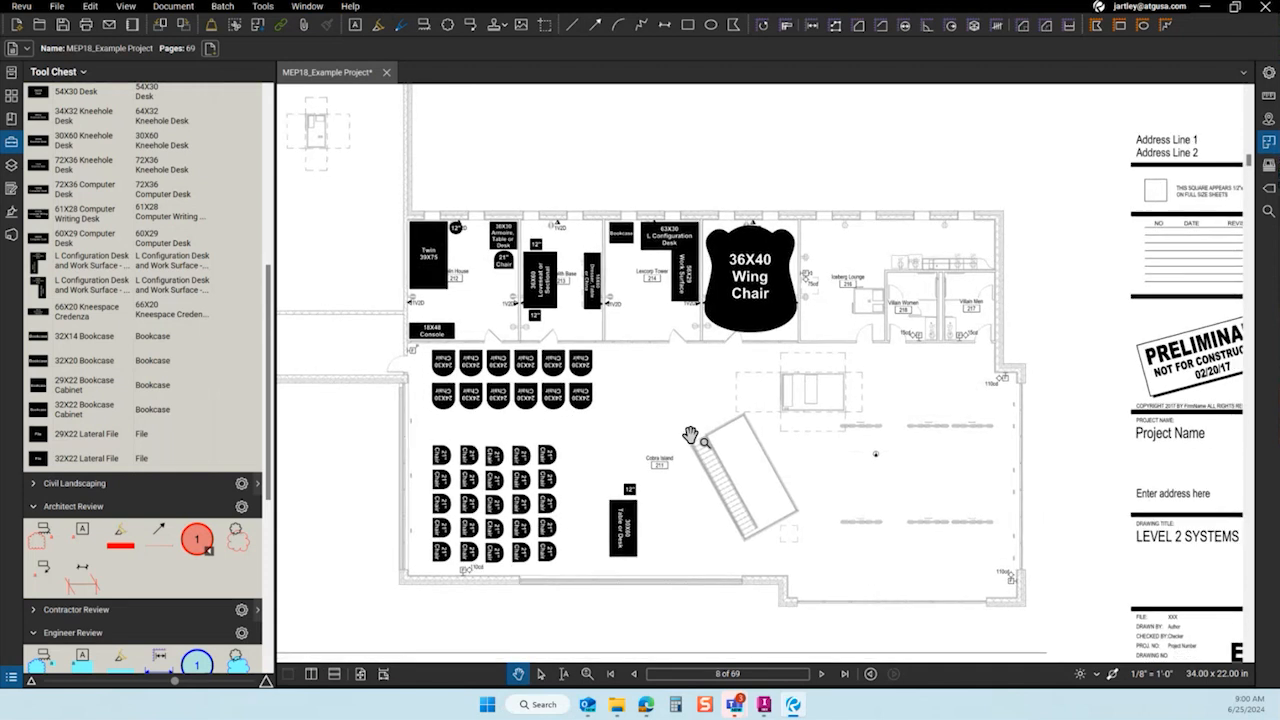
click(1268, 141)
click(1083, 76)
click(1083, 76)
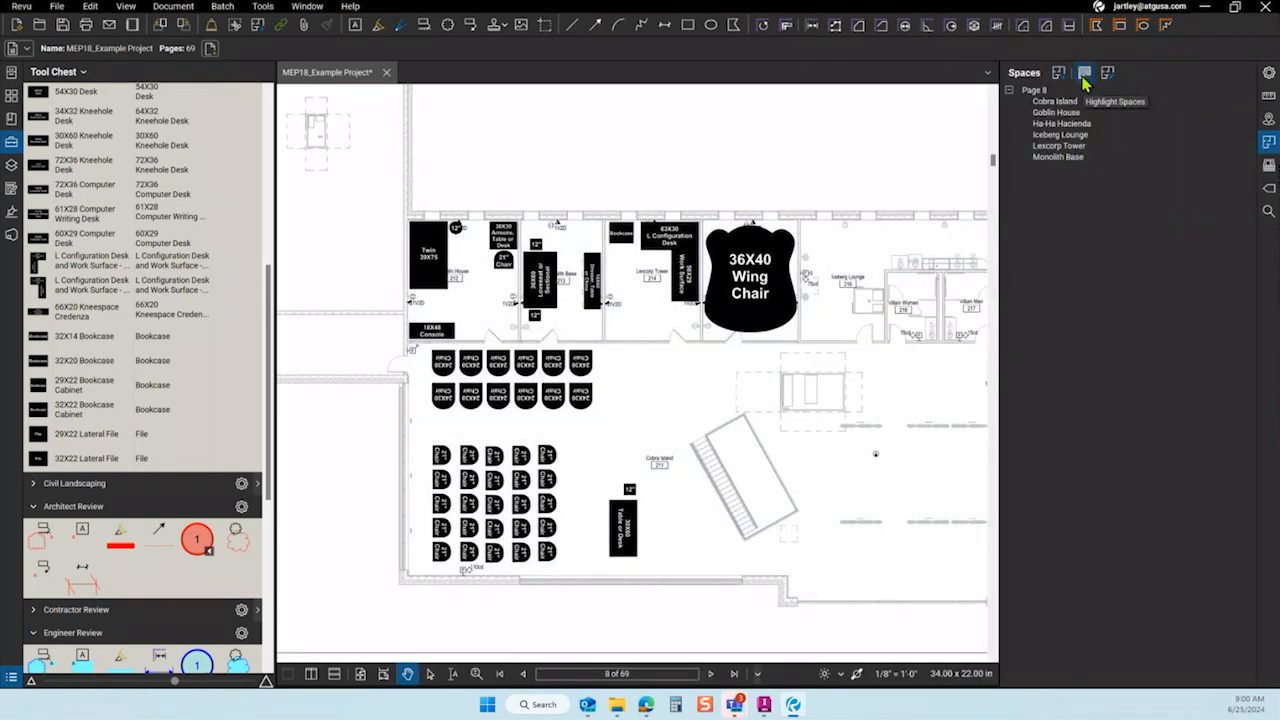
Hide the Tool Chest and the Spaces list, and show the Markups List below the floor plan.
click(11, 143)
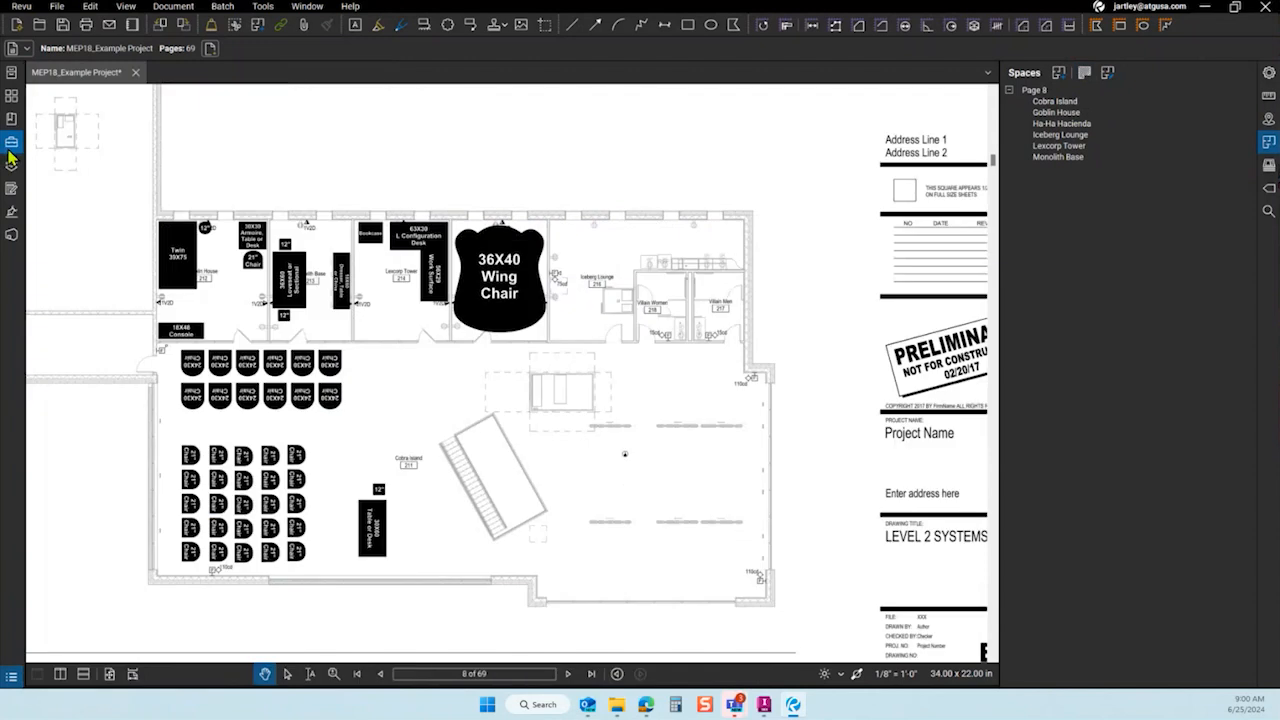
scroll(846, 383, down, 1)
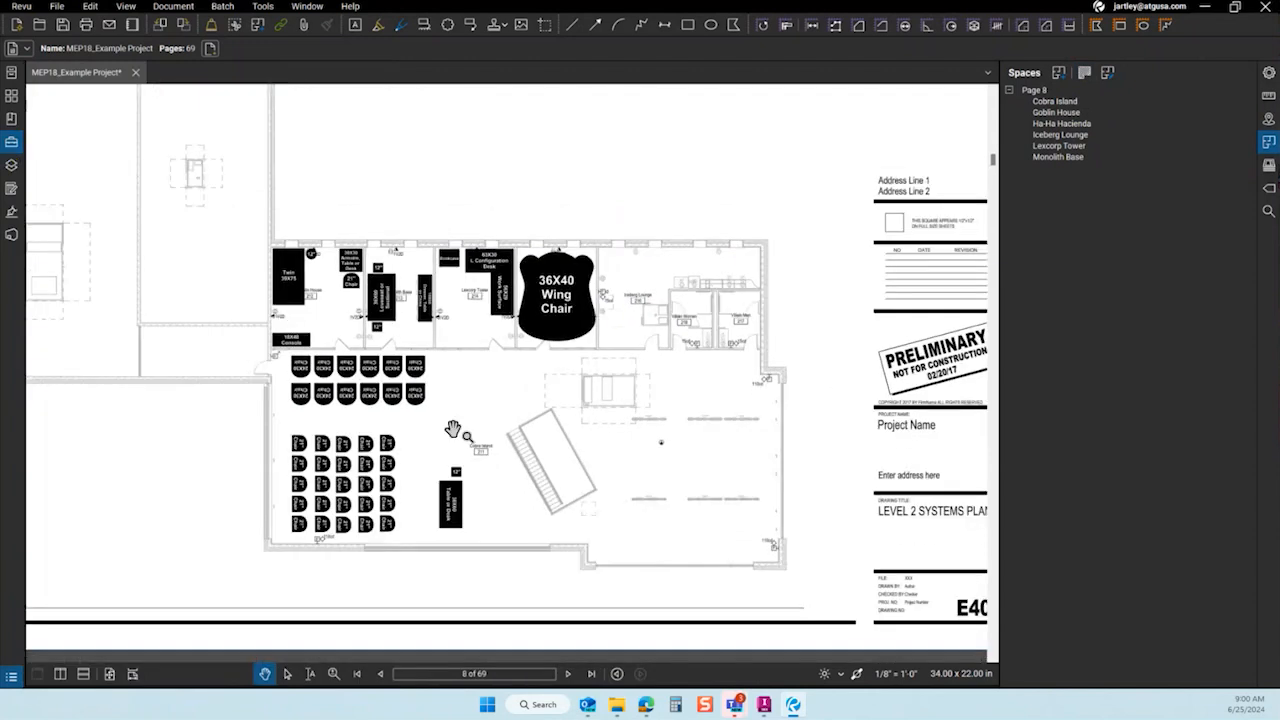
scroll(437, 449, up, 1)
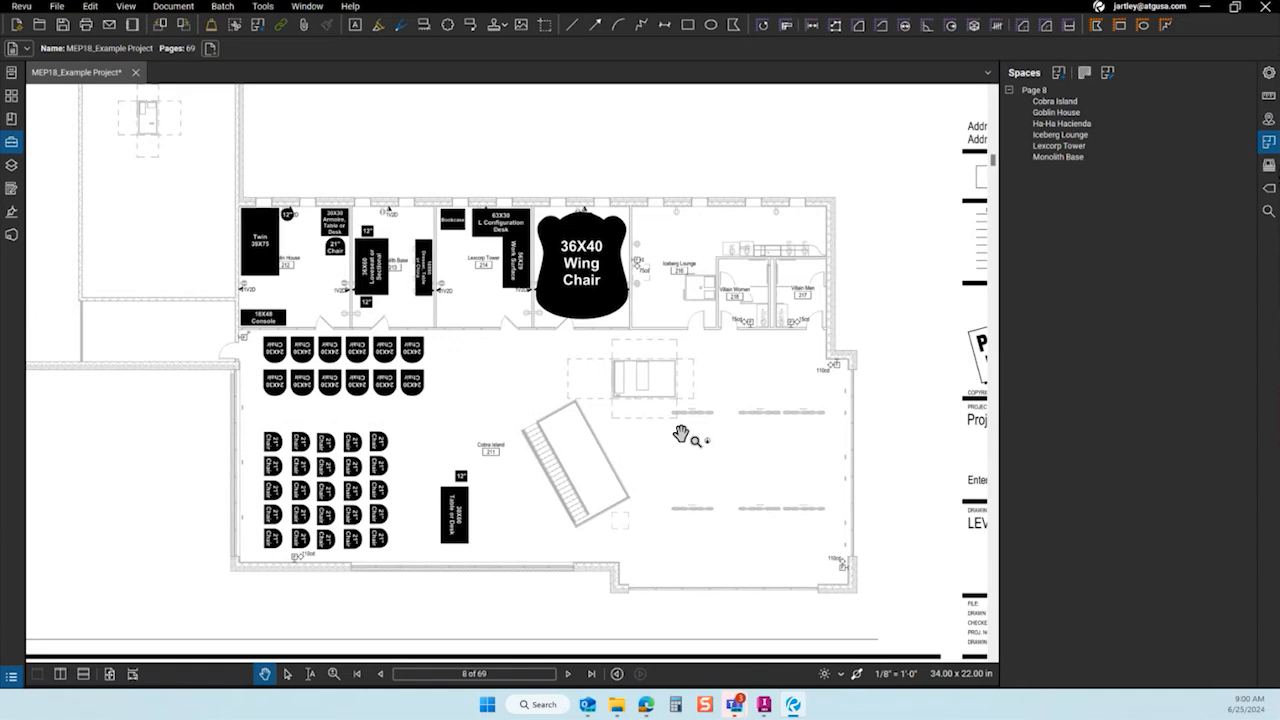
click(11, 676)
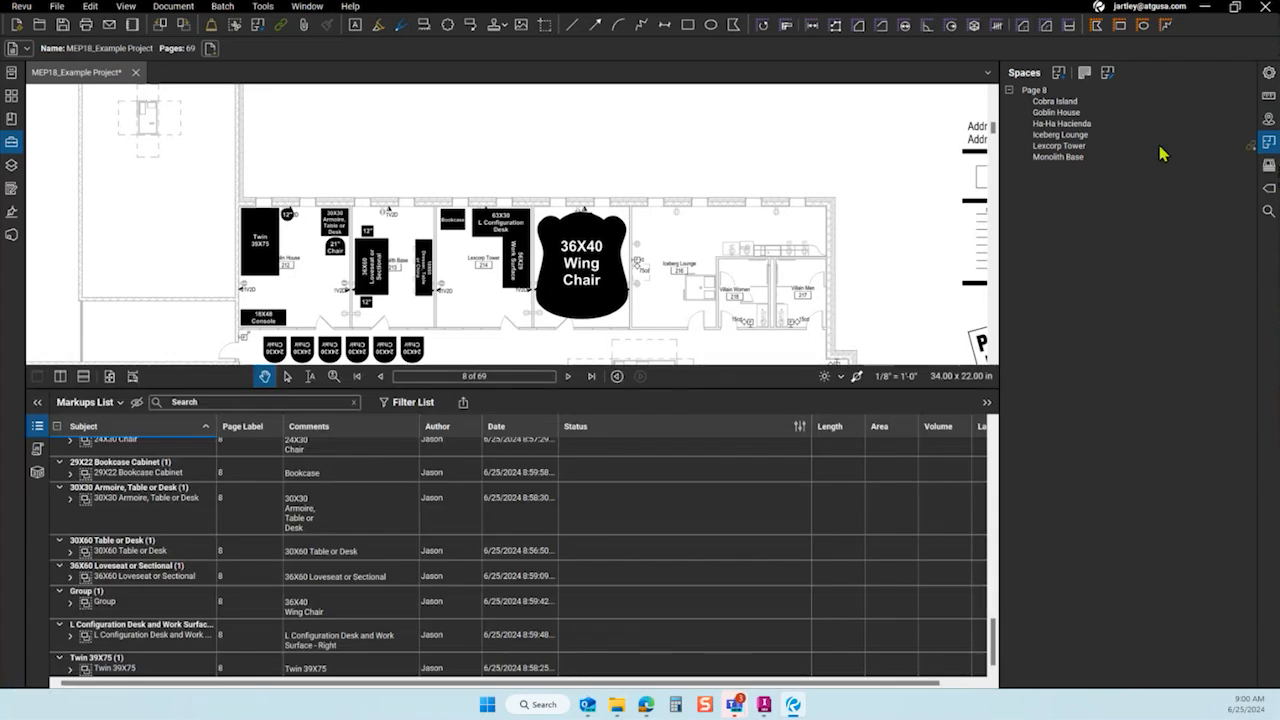
click(1268, 142)
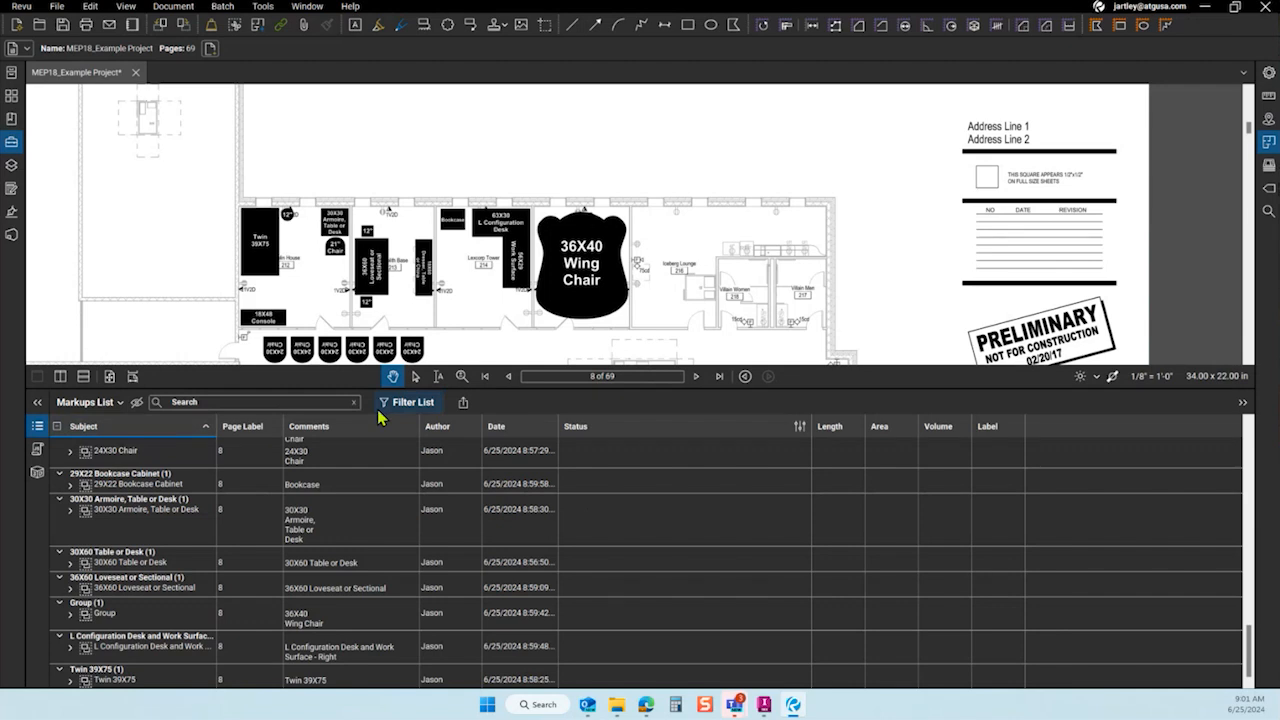
Filter the Markups List by the comment 21" Chair and look through the matching entries.
click(400, 404)
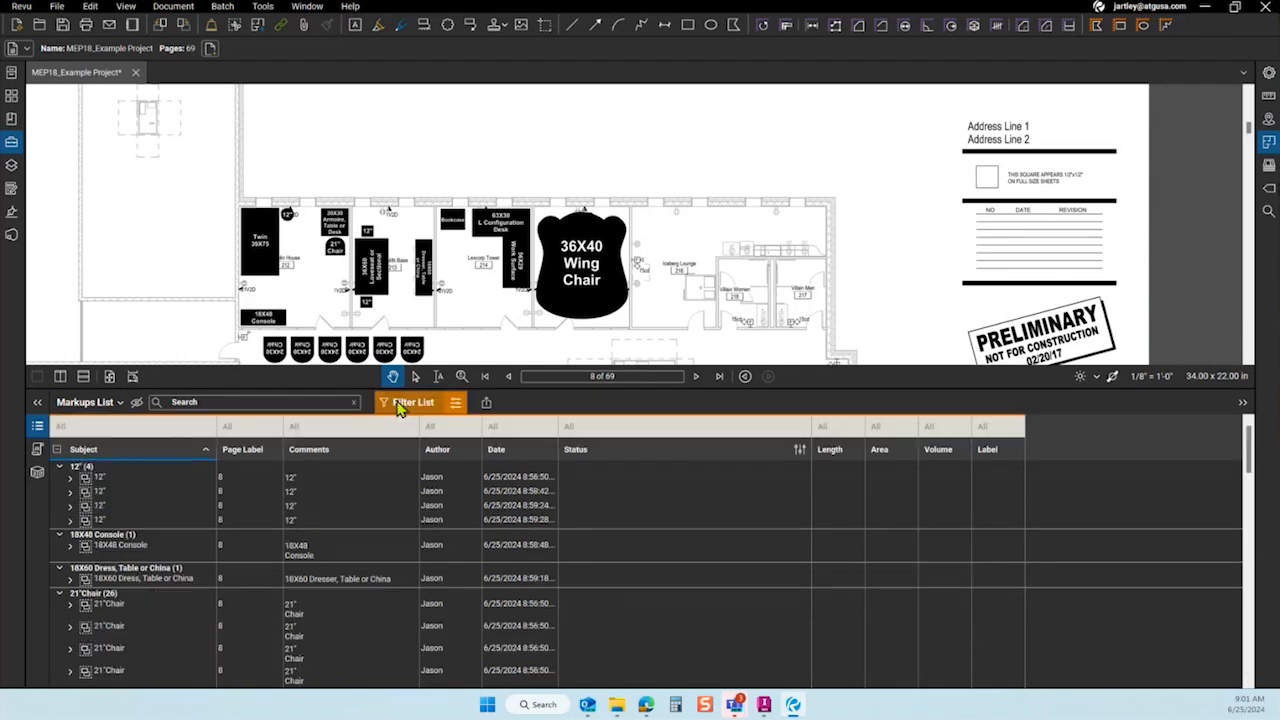
click(311, 432)
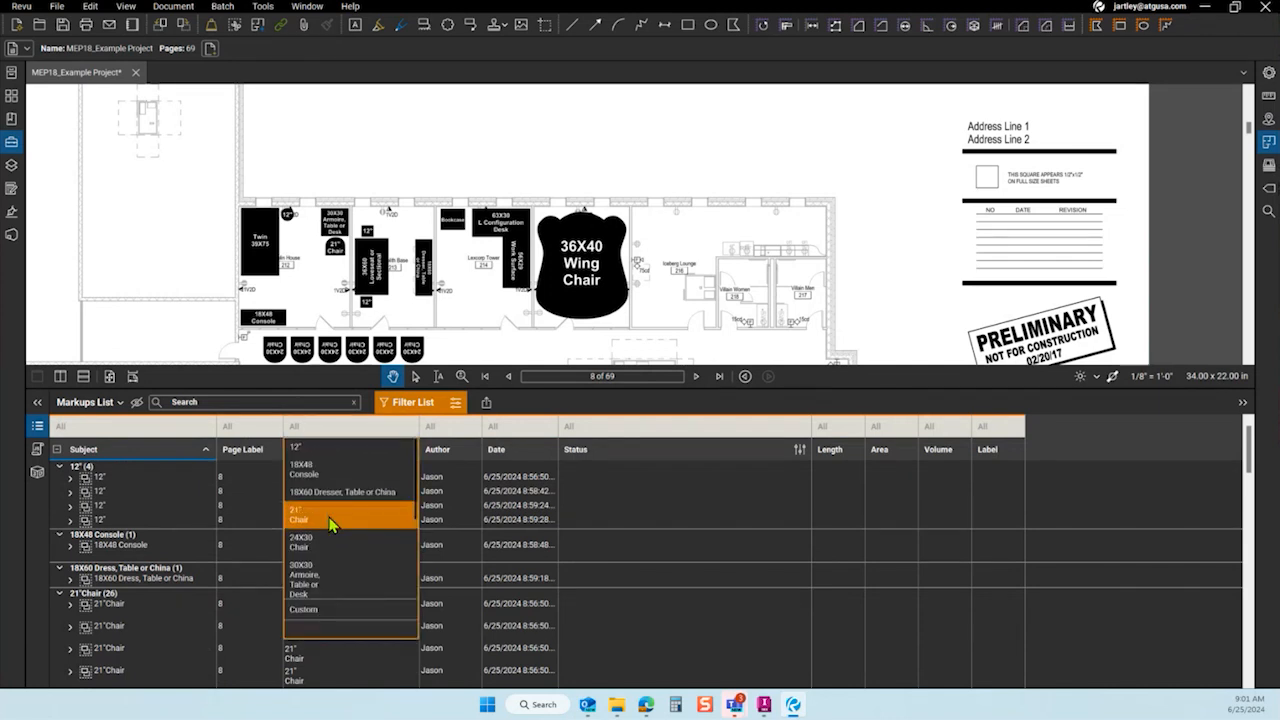
click(426, 405)
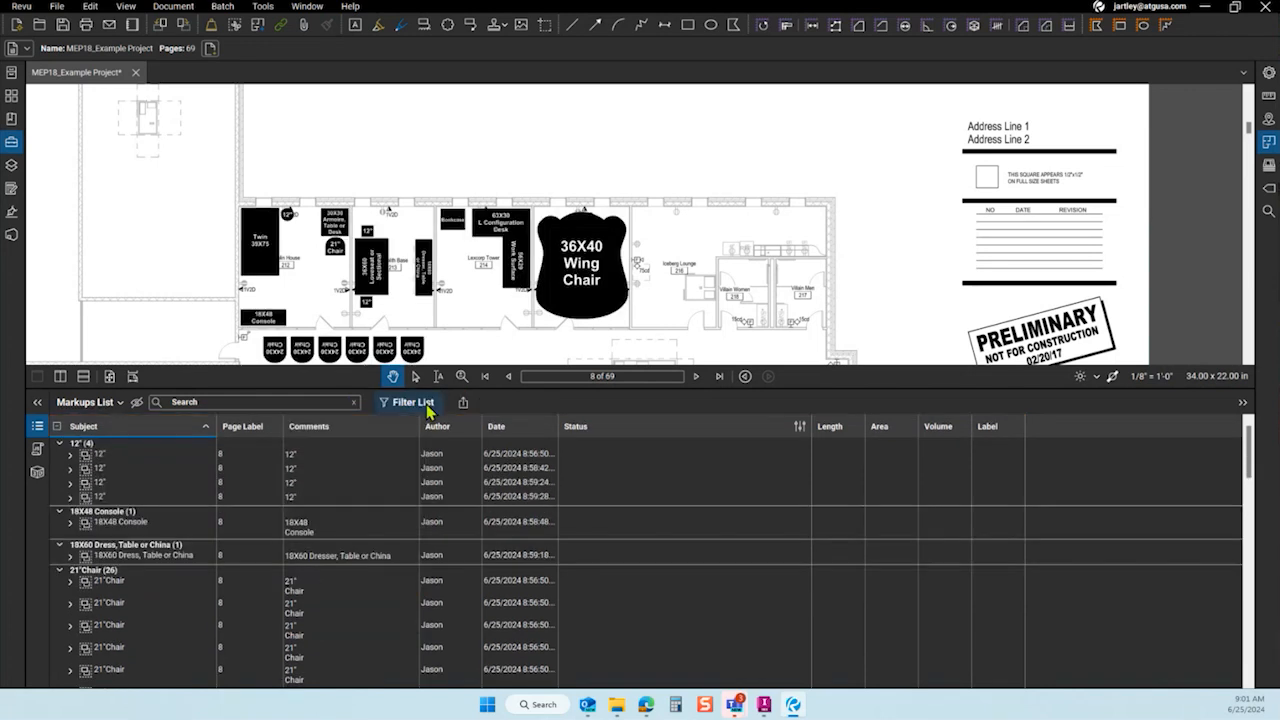
click(418, 403)
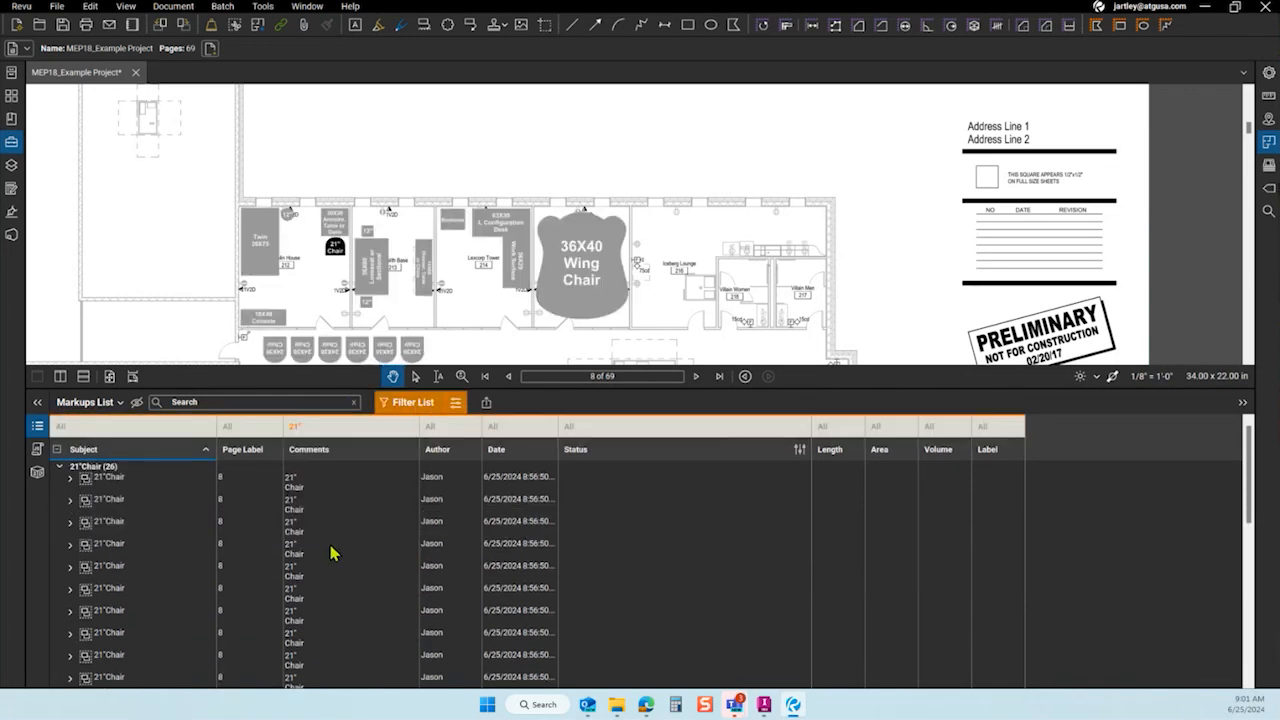
scroll(331, 492, down, 5)
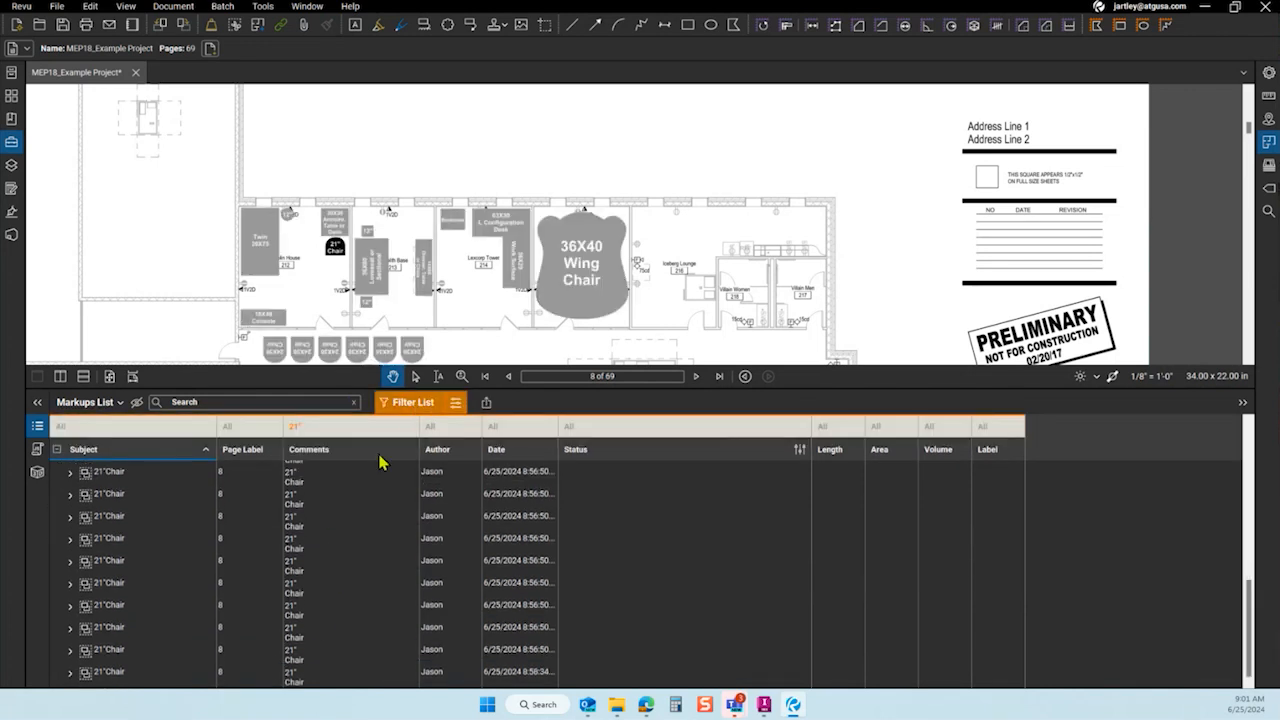
scroll(850, 131, down, 2)
scroll(618, 199, down, 1)
scroll(533, 350, up, 1)
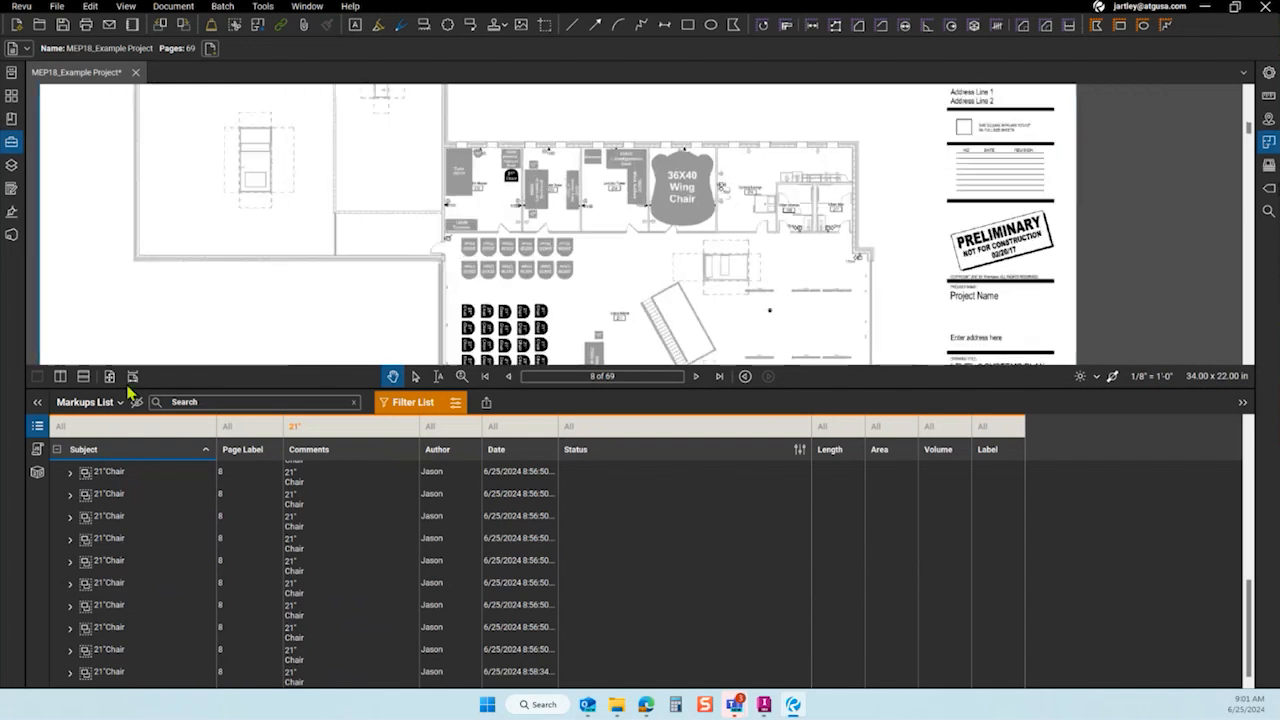
Enlarge the drawing area to examine the filtered 21" chairs on the plan, restore the list's height, and turn off the filter.
drag(130, 390, 130, 584)
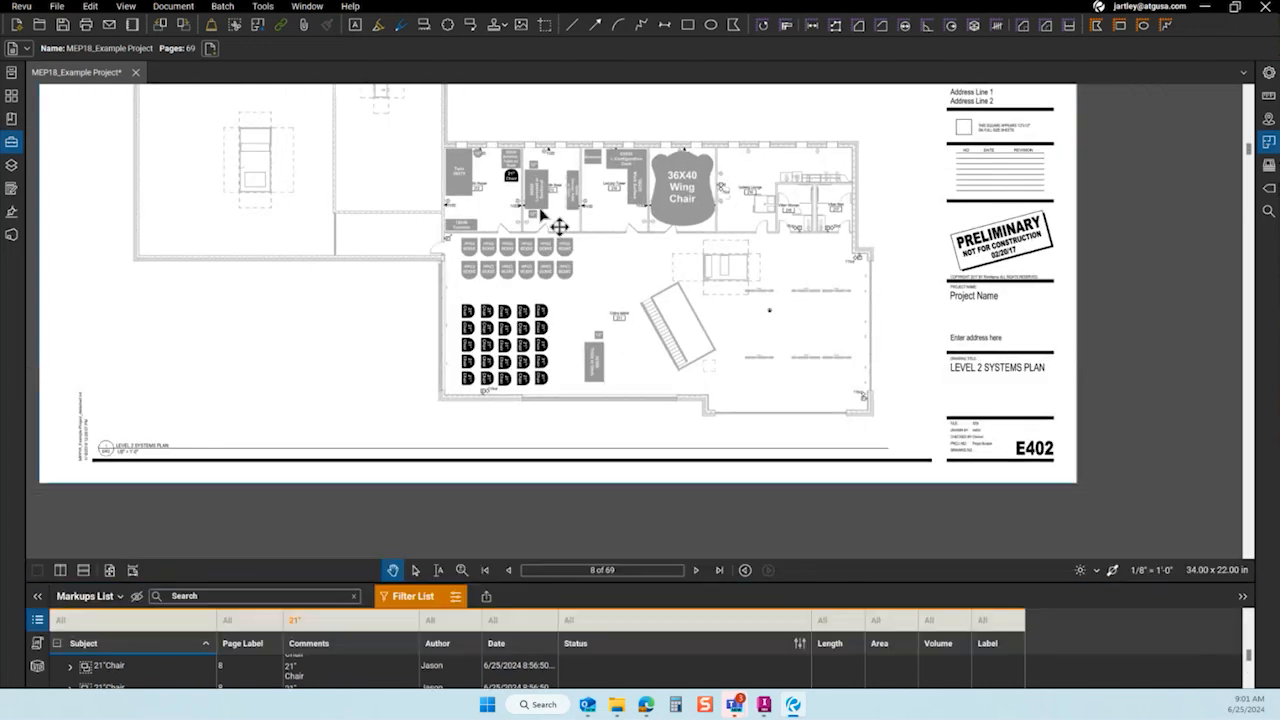
scroll(555, 240, up, 2)
scroll(497, 490, up, 1)
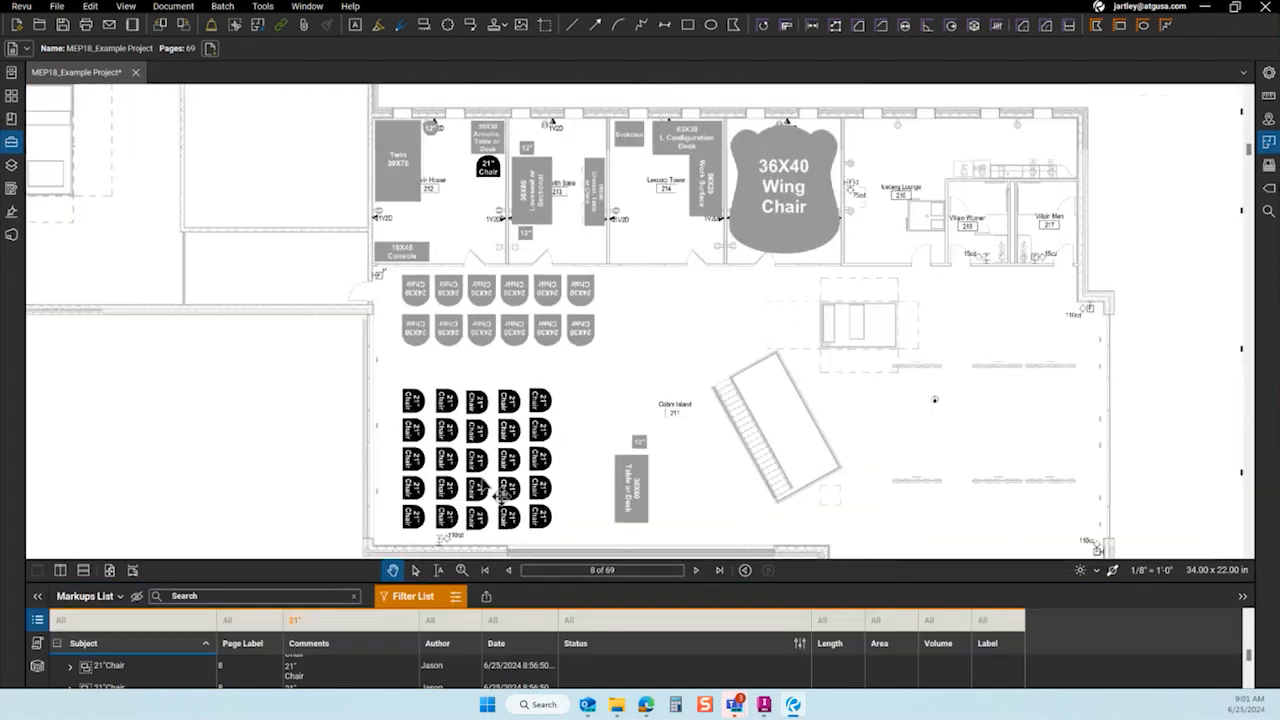
scroll(565, 205, down, 1)
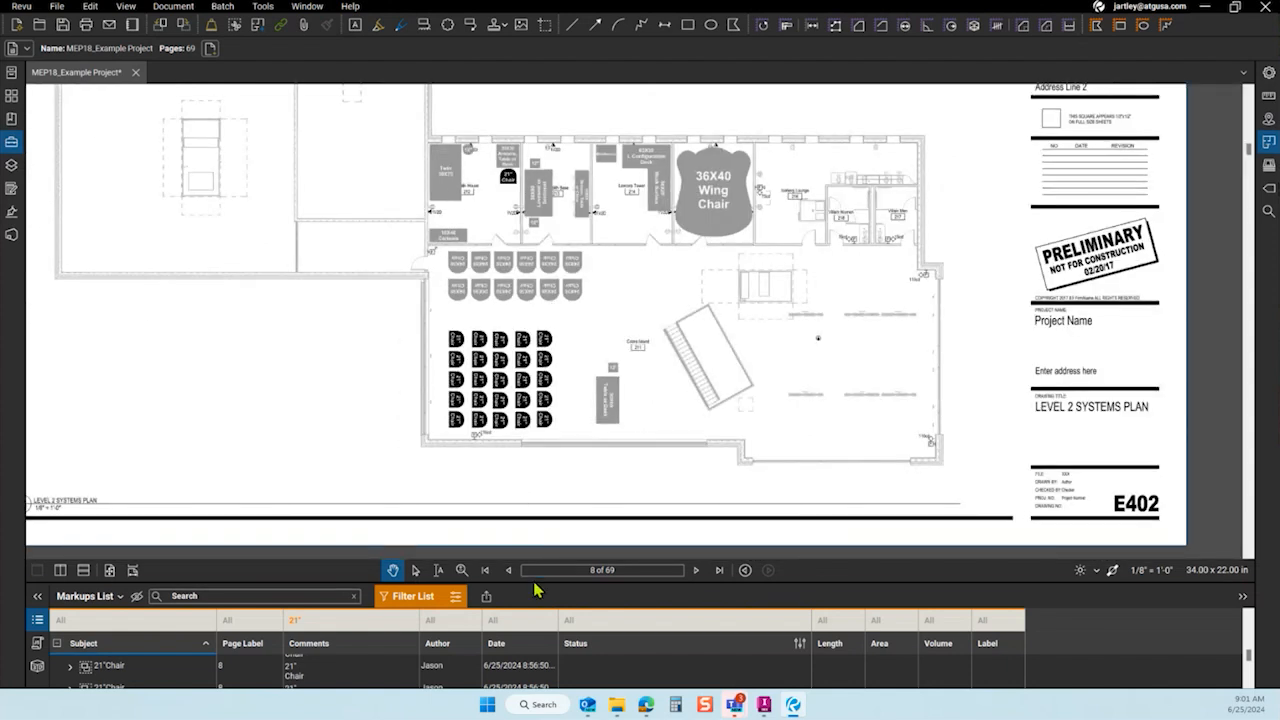
drag(535, 590, 418, 392)
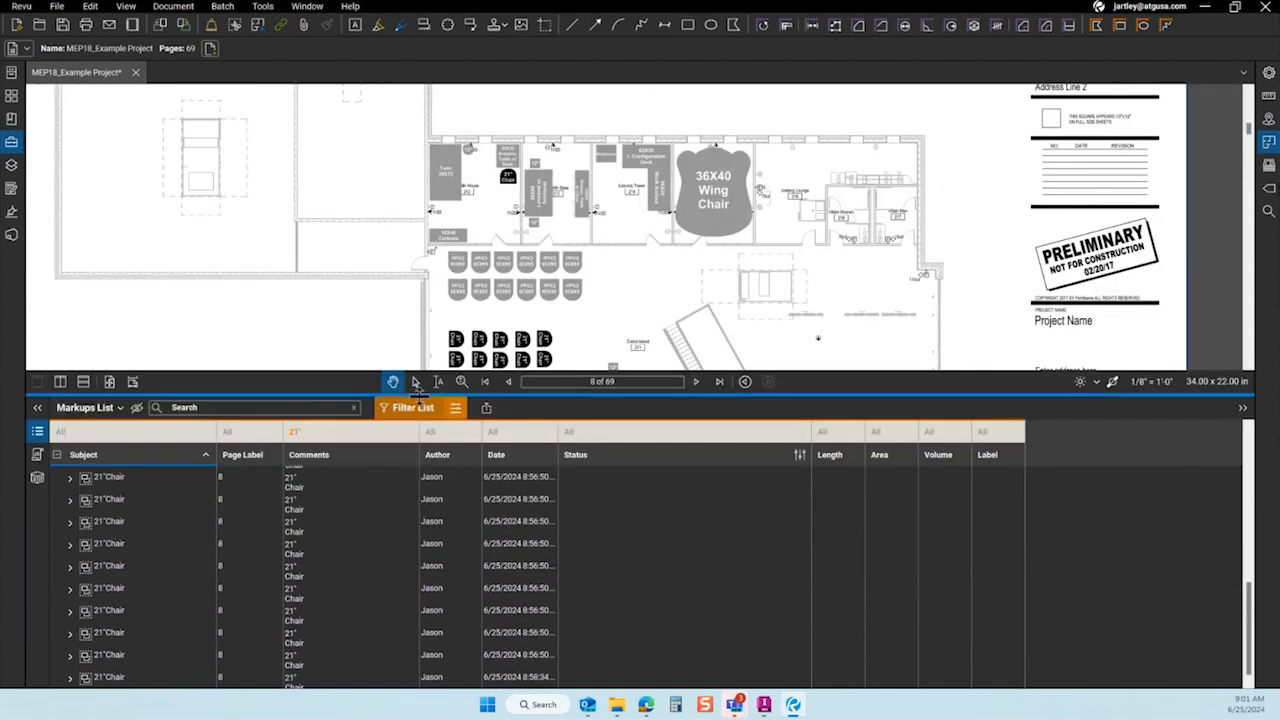
click(418, 409)
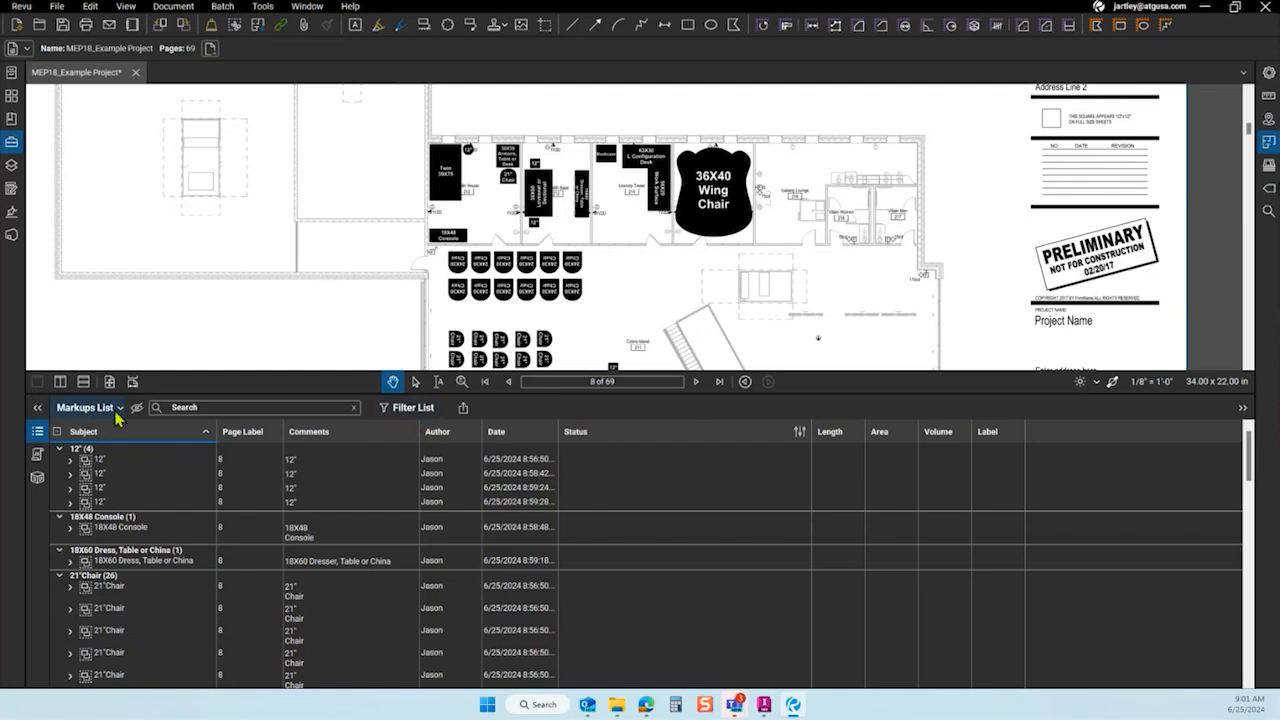
Hide the Markups List to view the furniture layout, and bring it back with the Tool Chest hidden.
click(37, 432)
scroll(655, 332, up, 1)
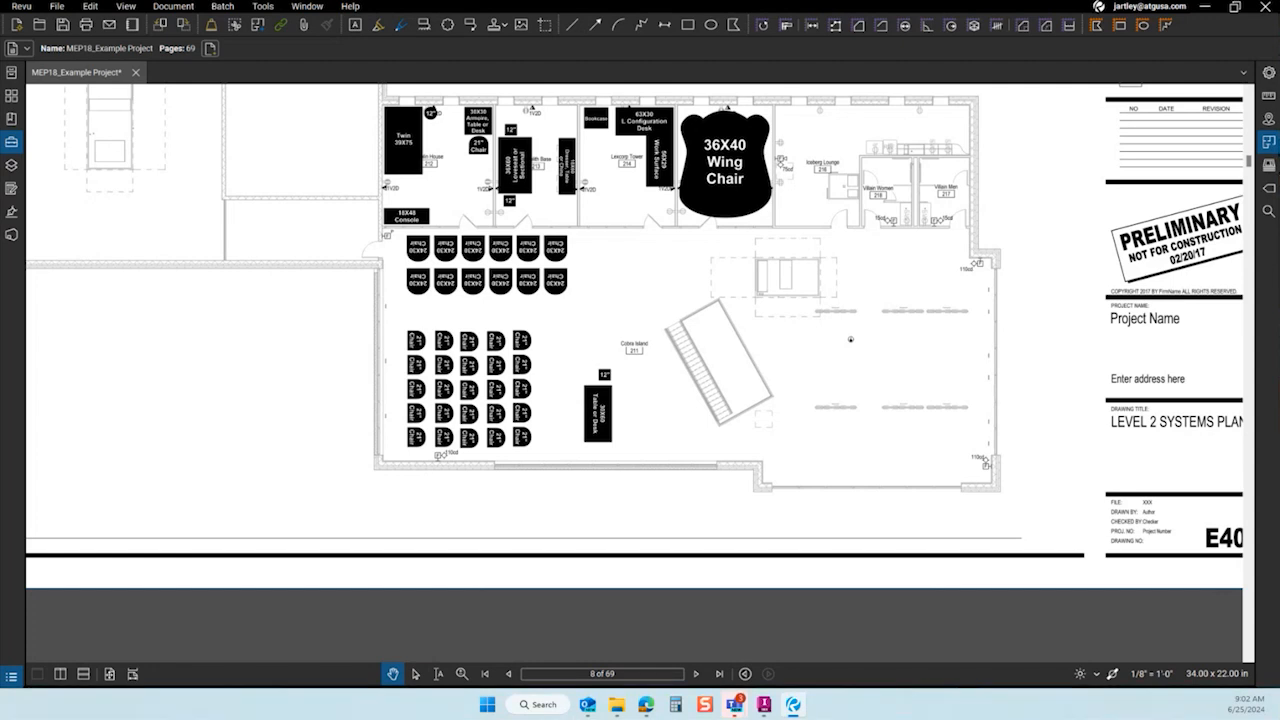
mouse_move(624, 707)
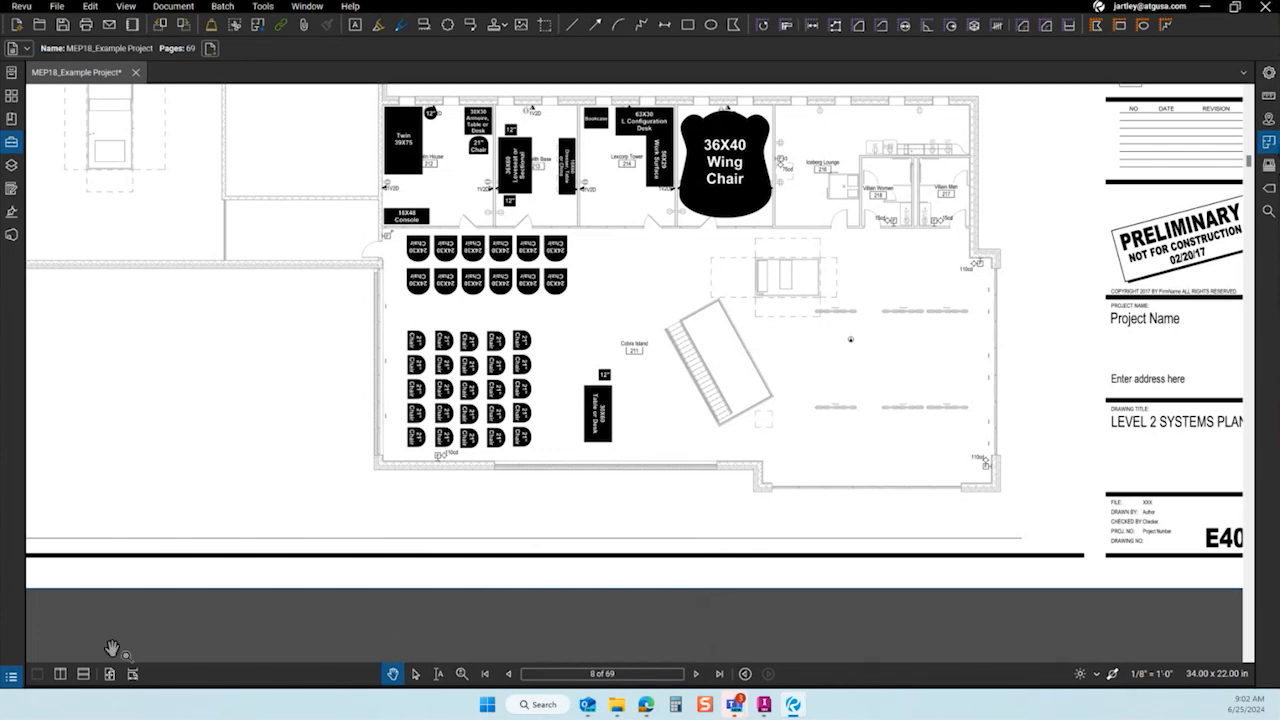
click(24, 680)
click(15, 678)
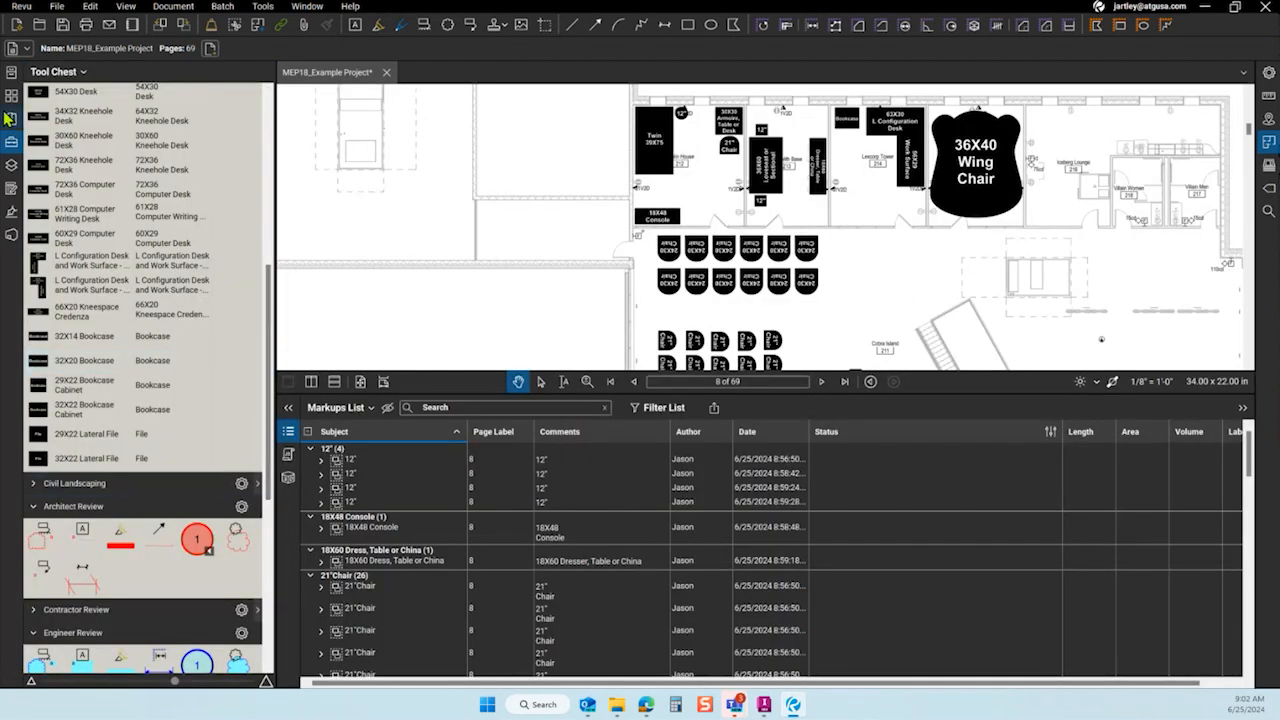
click(12, 144)
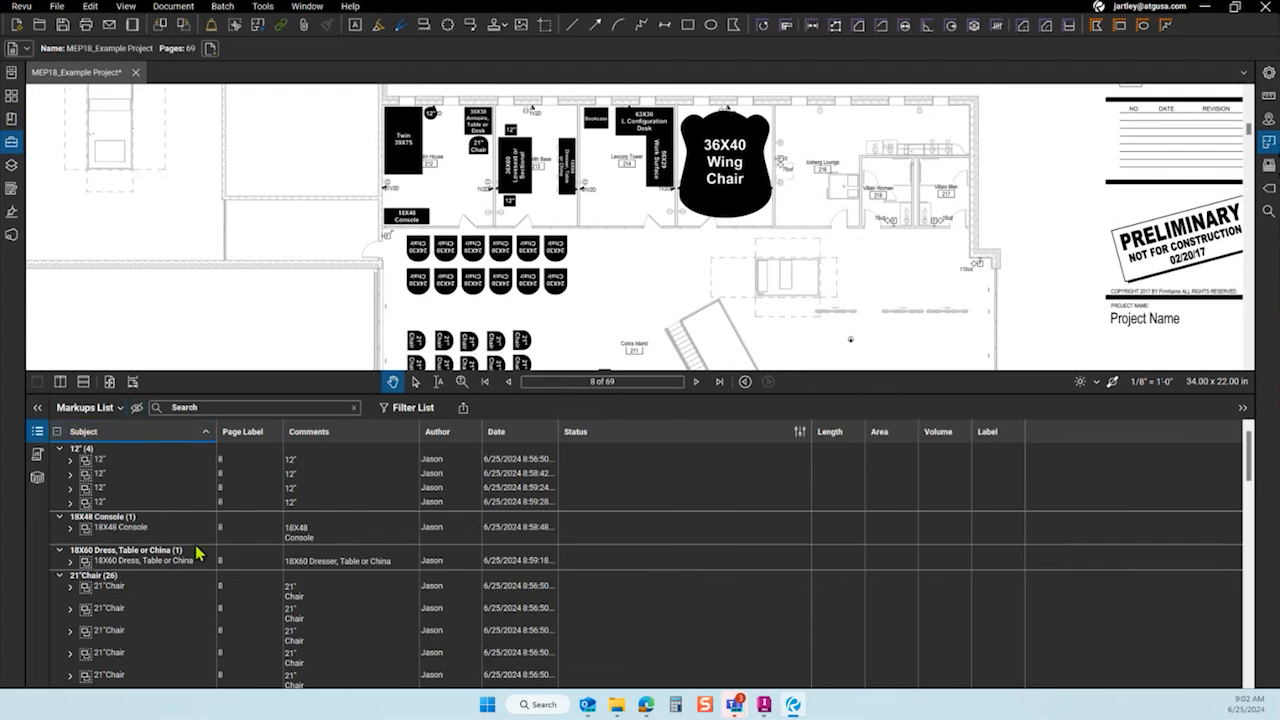
Sort the markups by Subject in descending and ascending order to review the furniture groups, finishing with ascending order.
click(137, 431)
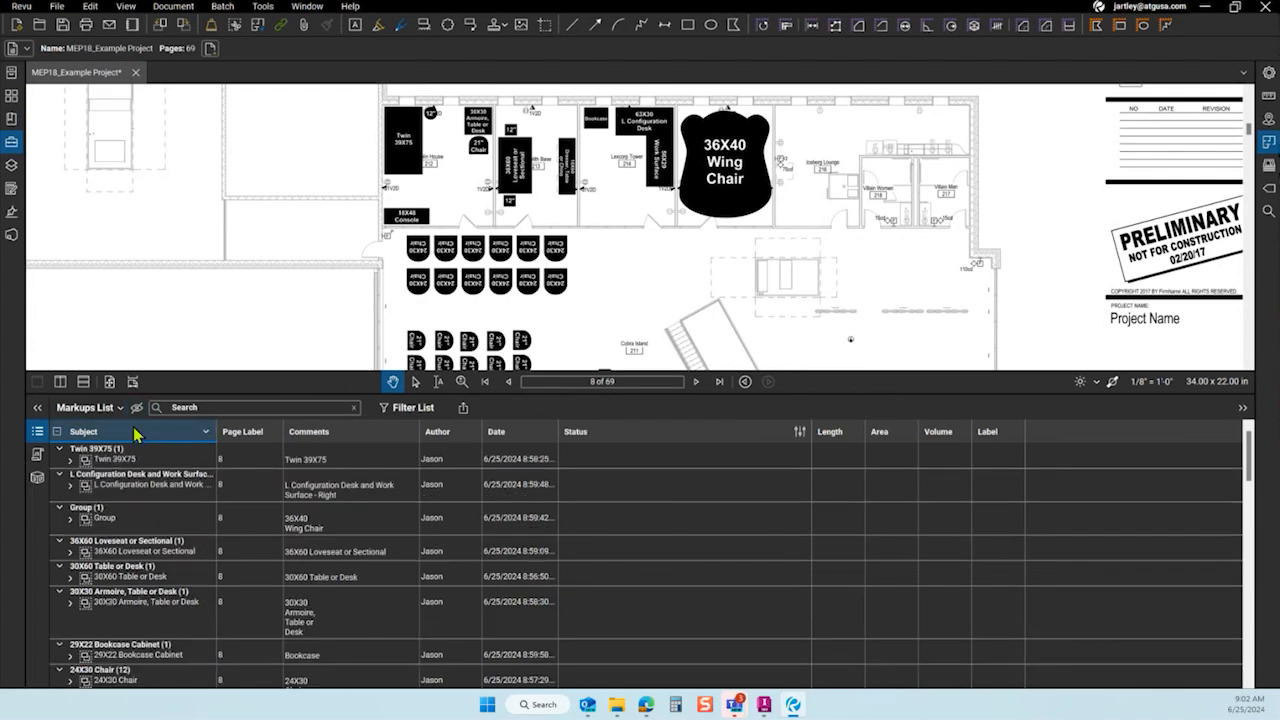
click(137, 431)
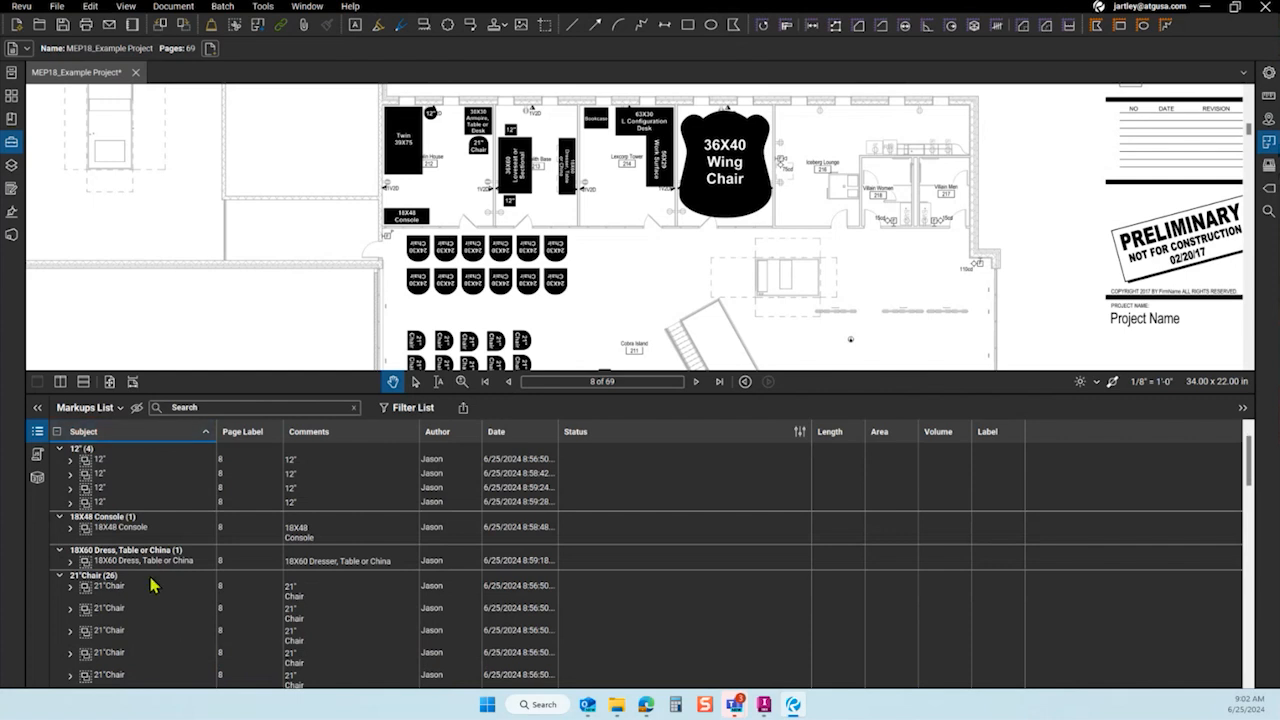
scroll(152, 580, down, 1)
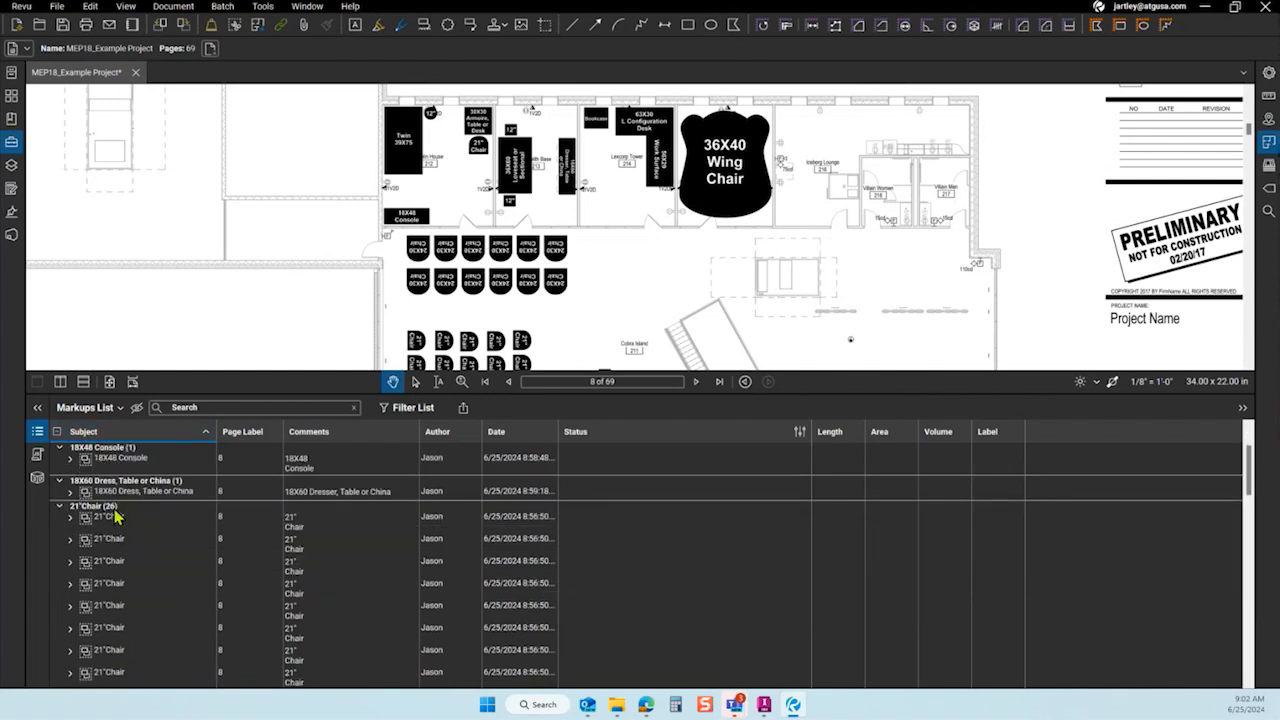
scroll(140, 556, up, 1)
click(147, 440)
click(147, 440)
click(147, 440)
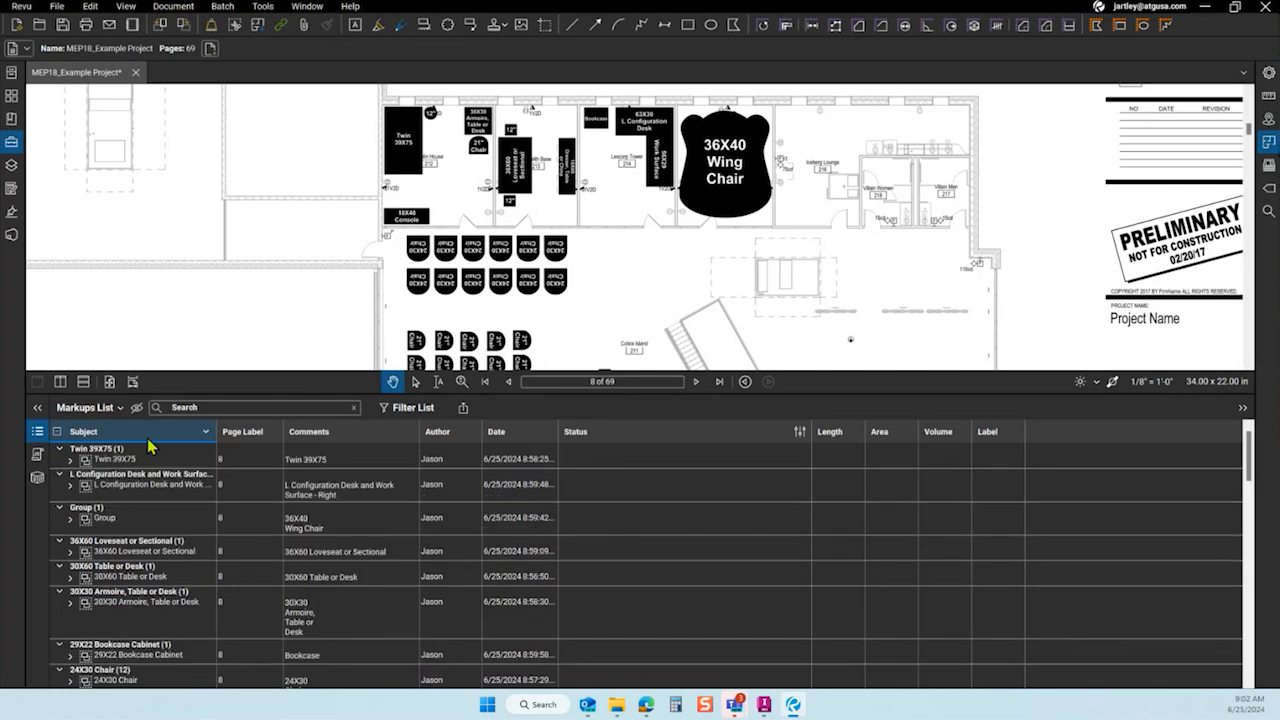
click(147, 440)
click(147, 440)
click(147, 440)
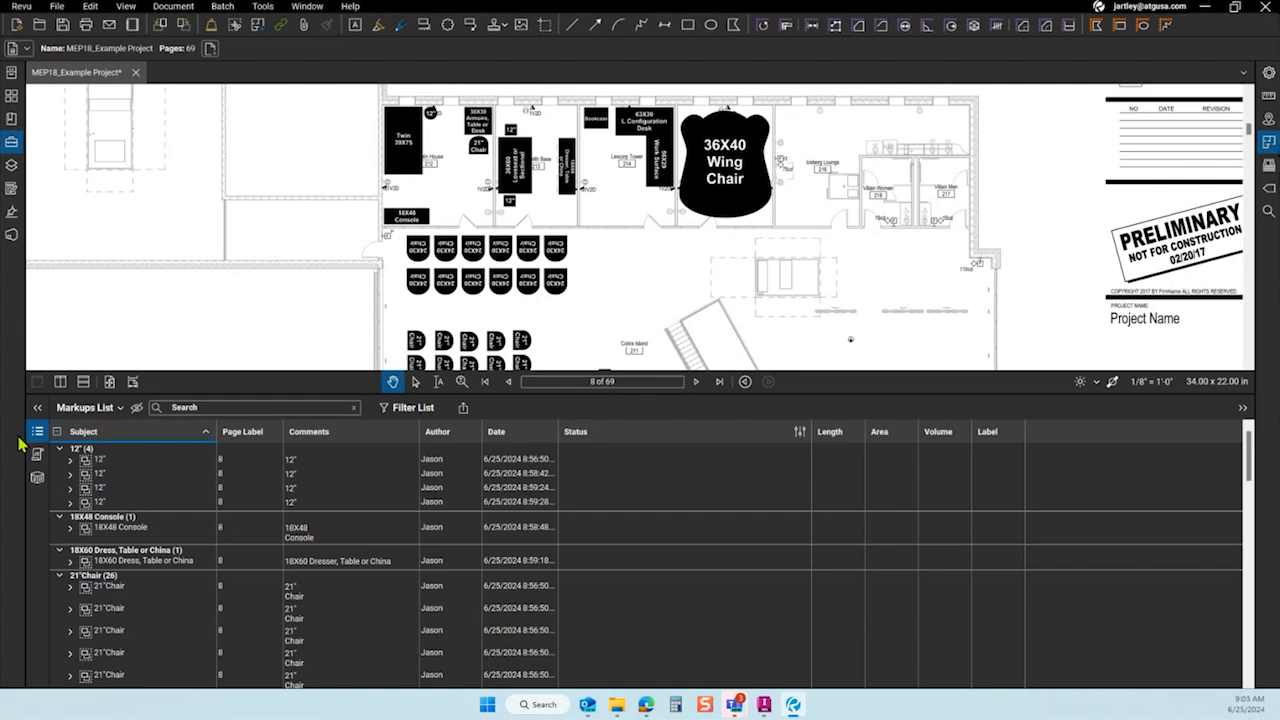
Alternate between the full floor plan and the Markups List to compare the placed furniture with its entries, leaving the list open.
click(37, 436)
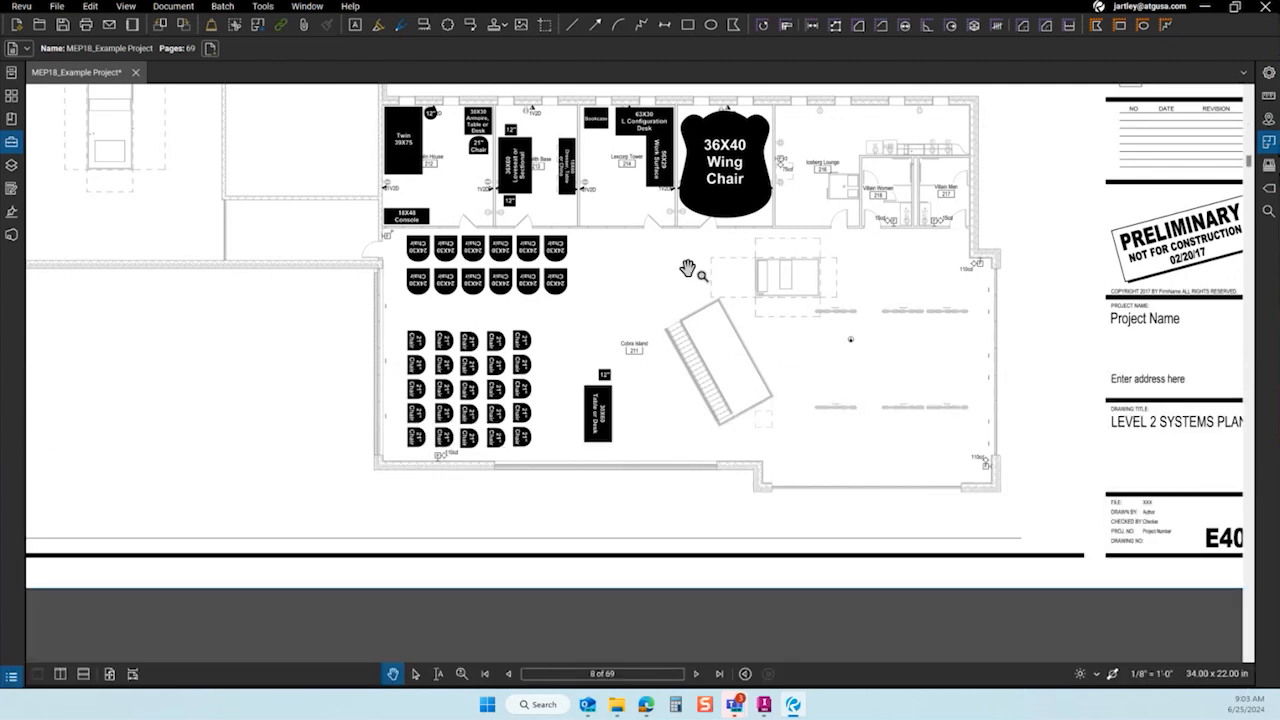
click(11, 677)
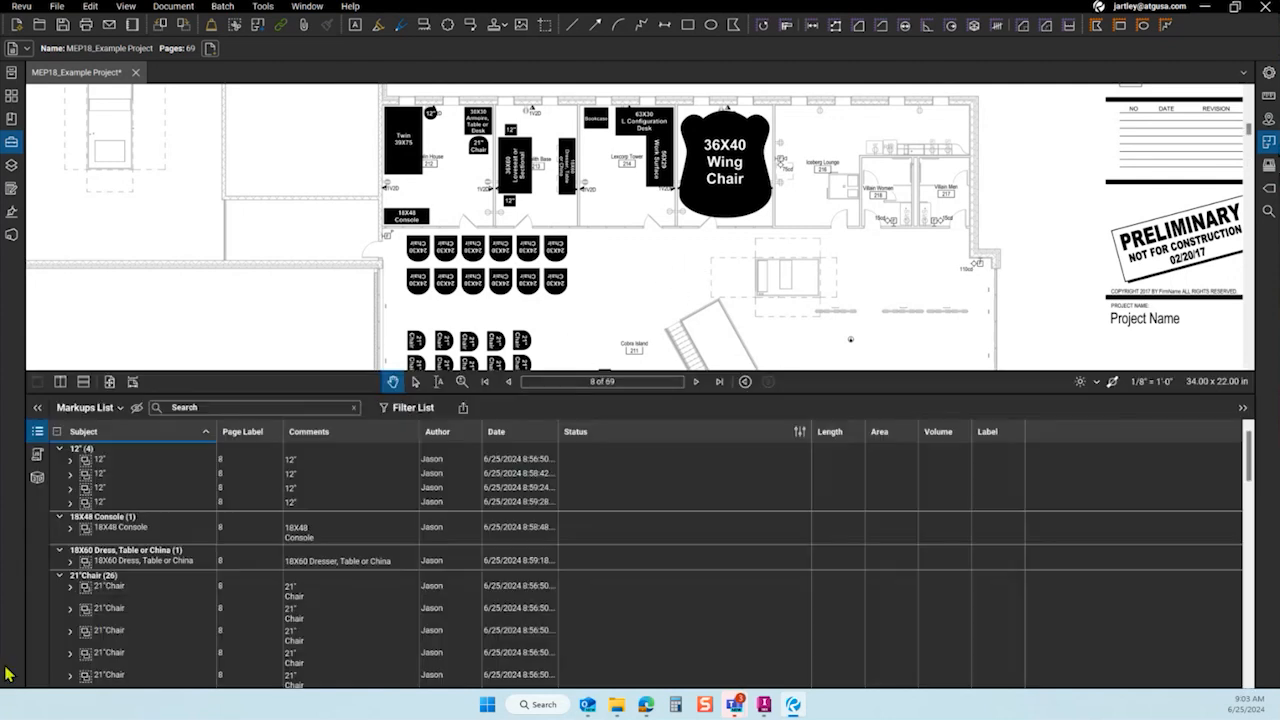
click(37, 432)
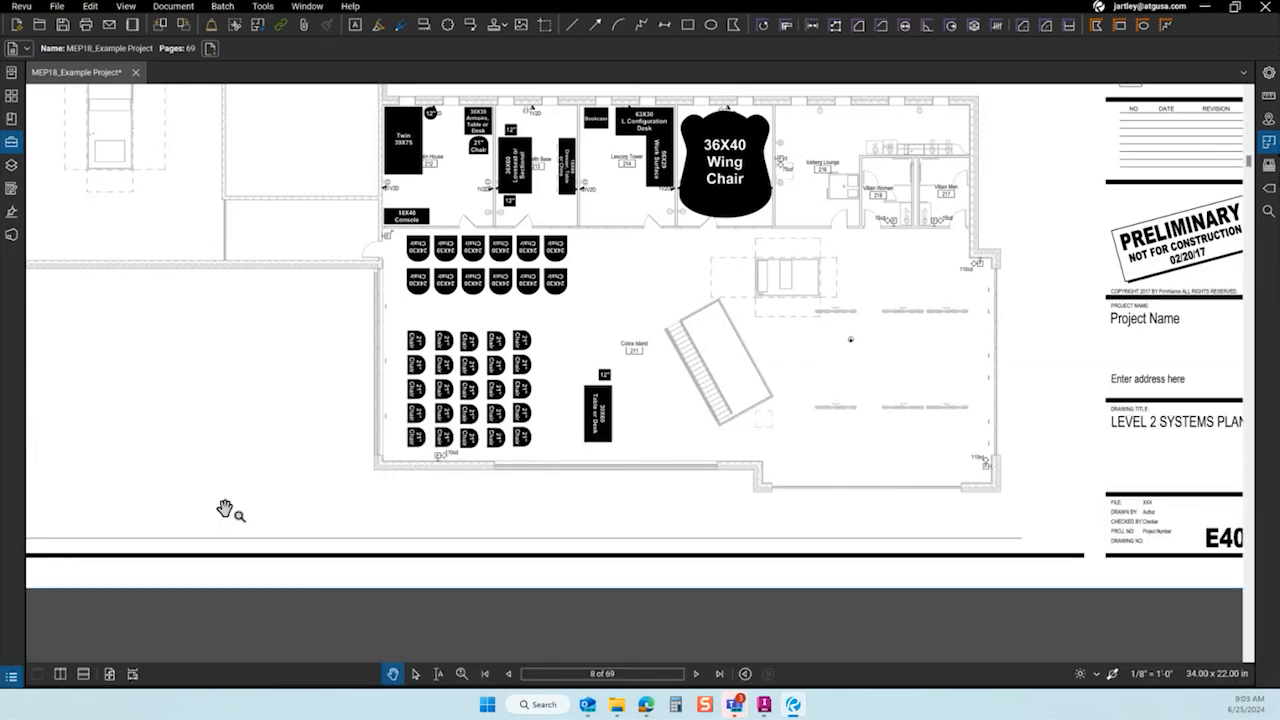
scroll(229, 514, down, 2)
scroll(380, 437, up, 2)
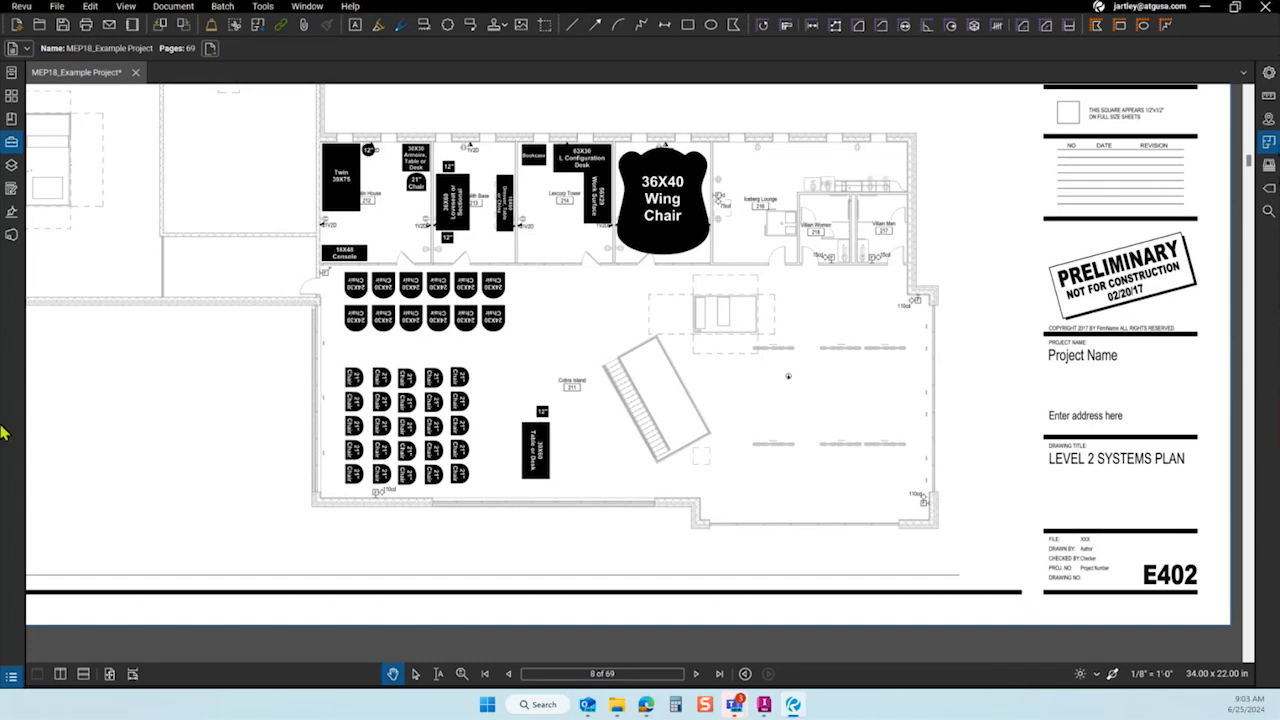
click(14, 680)
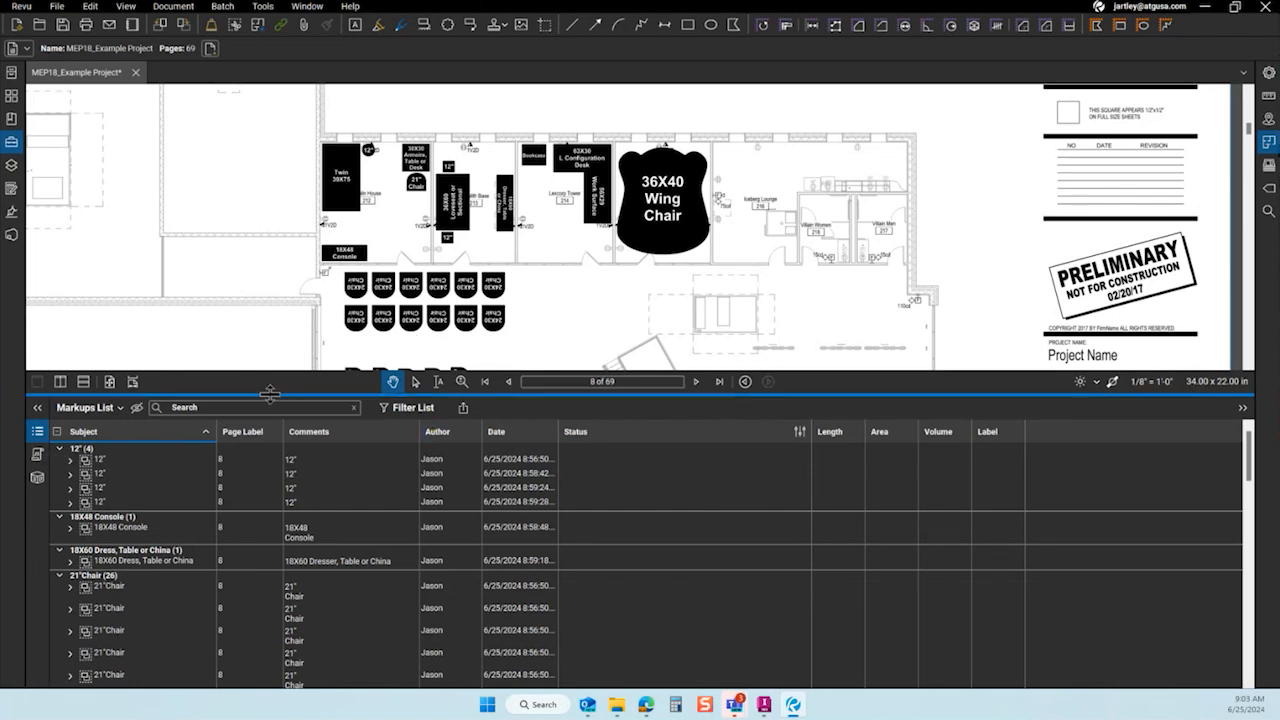
click(37, 433)
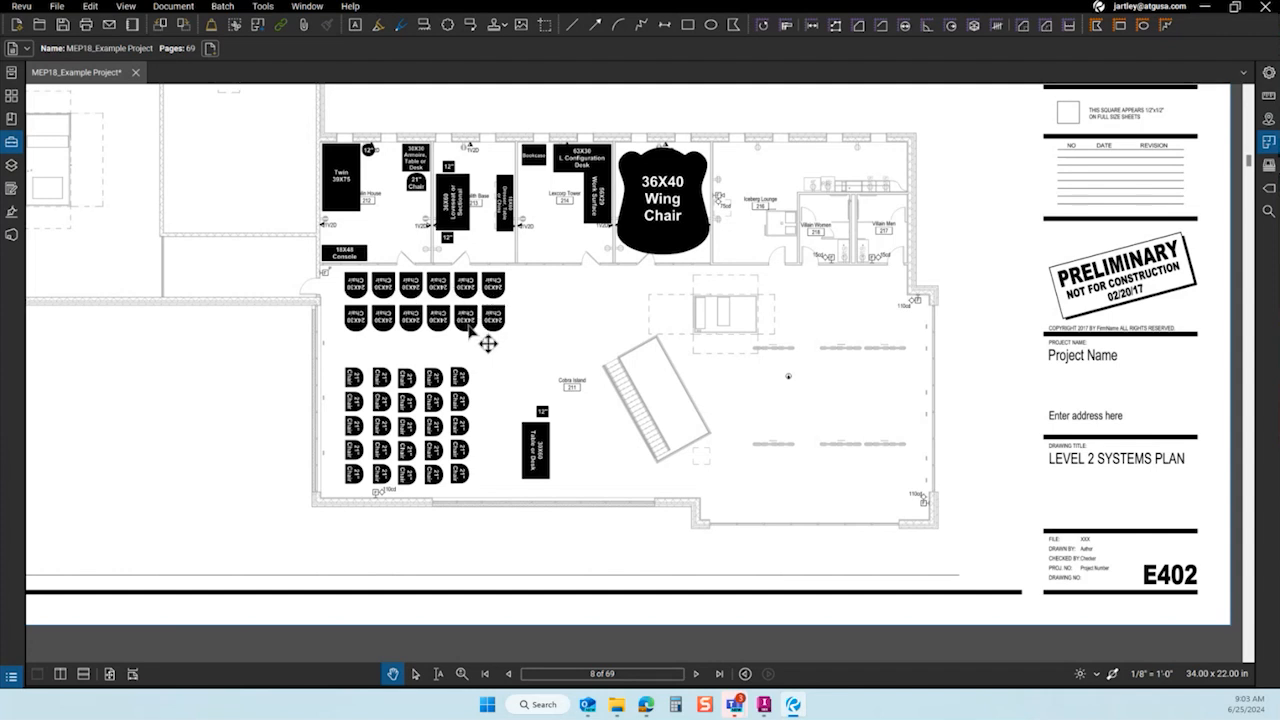
click(10, 676)
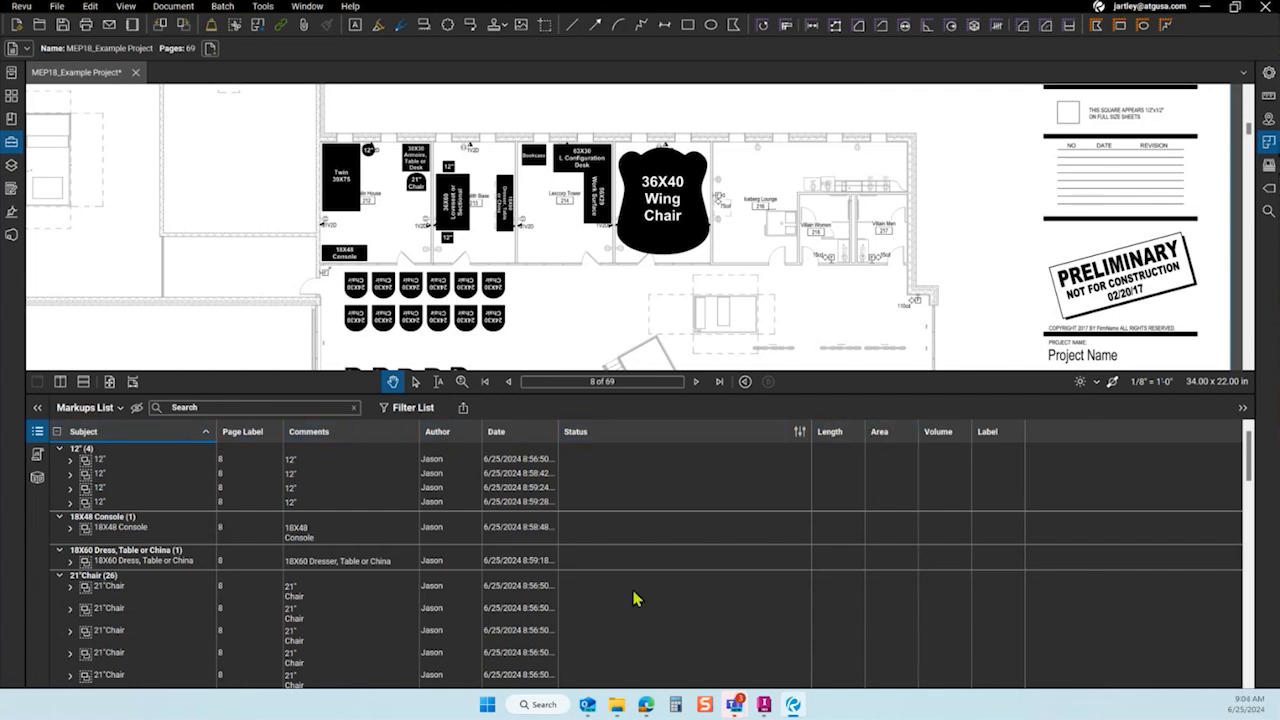
Add the Space column to the Markups List and sort the markups by Space.
click(102, 412)
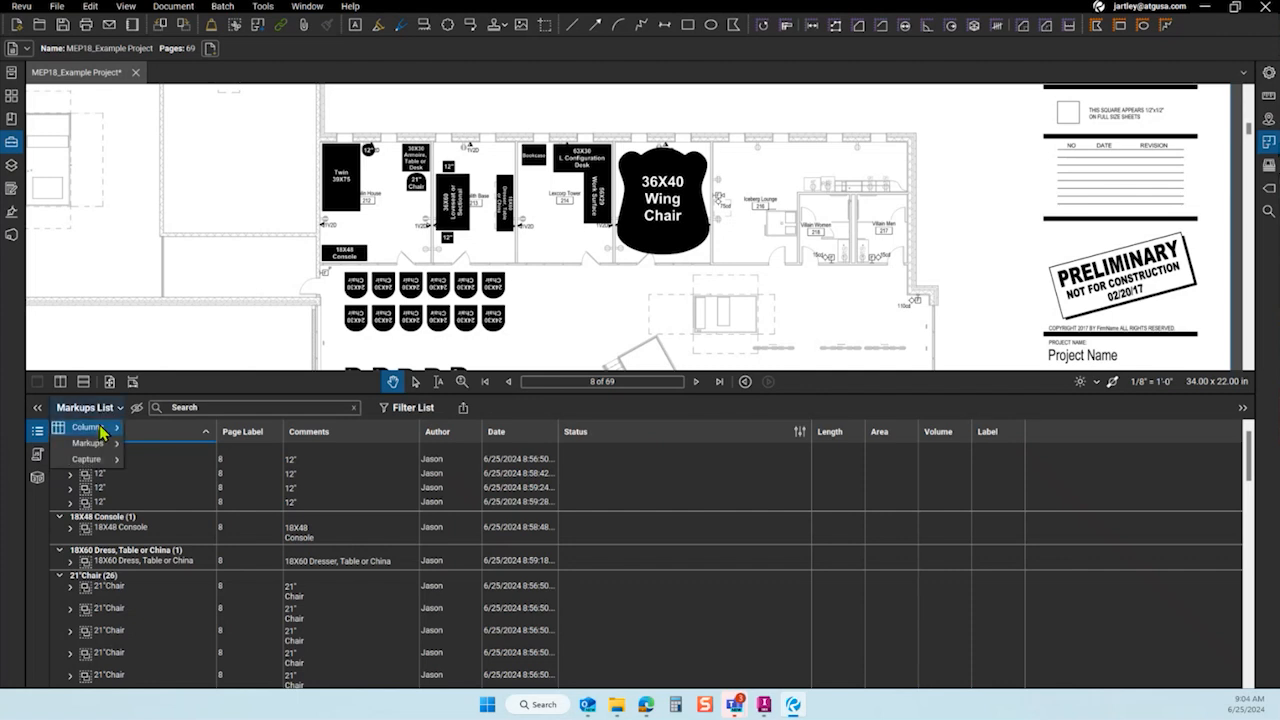
mouse_move(102, 436)
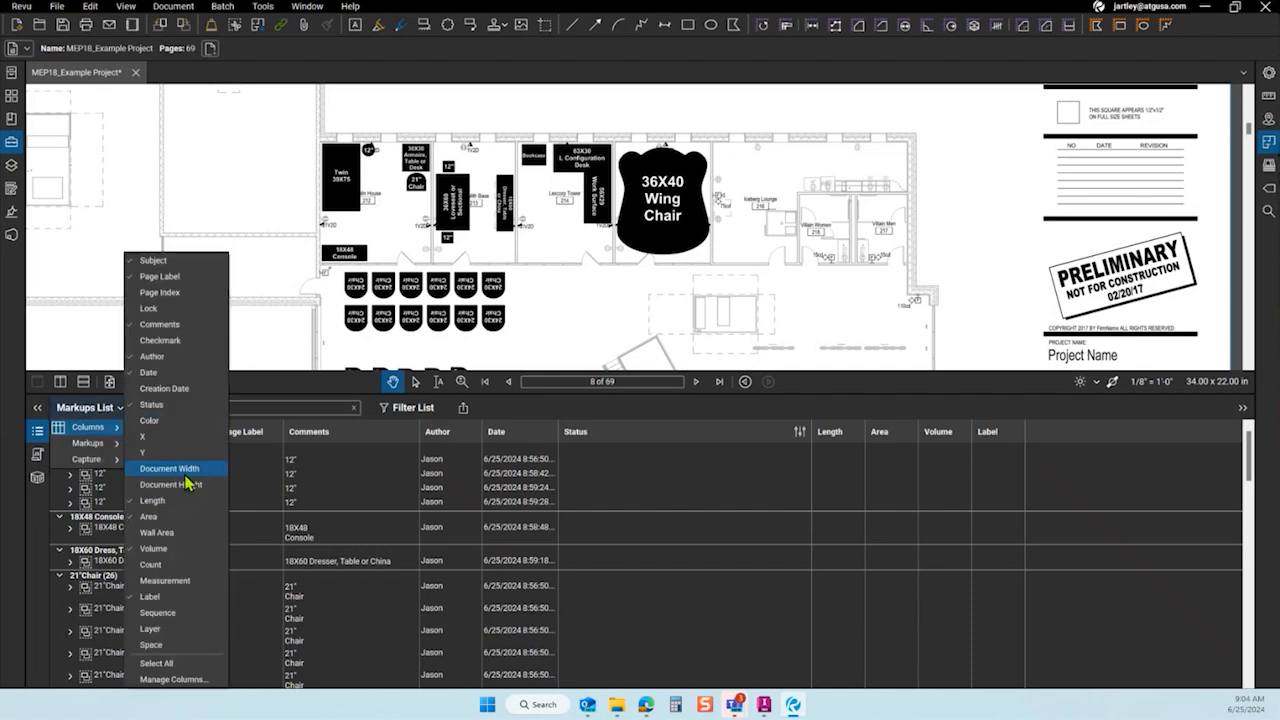
click(183, 648)
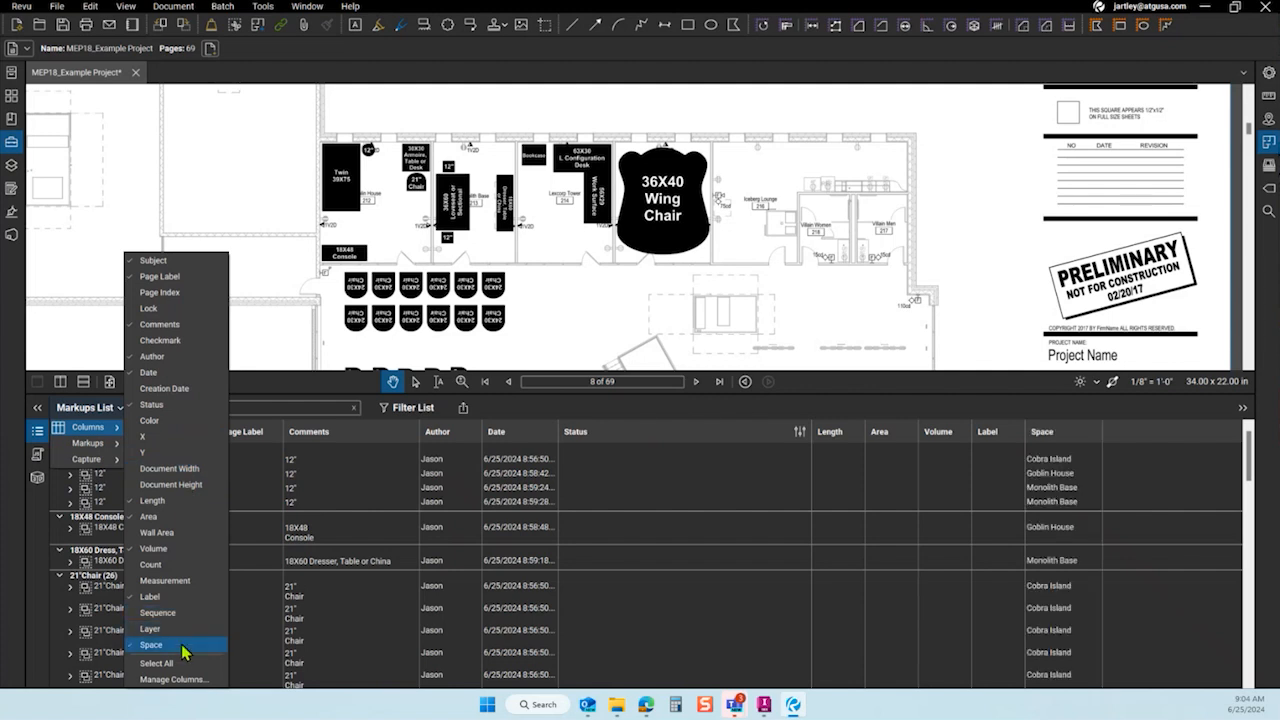
click(1079, 437)
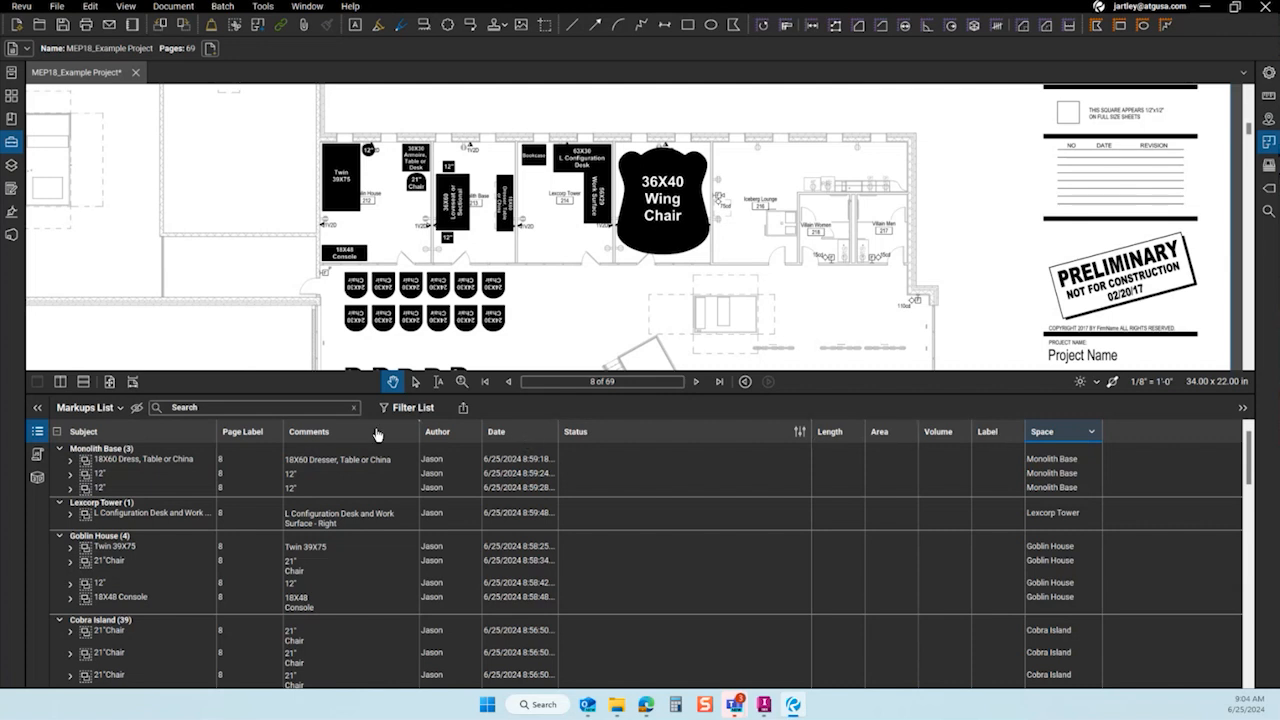
Position the Space column directly before Comments and hide the Page Label column.
click(256, 434)
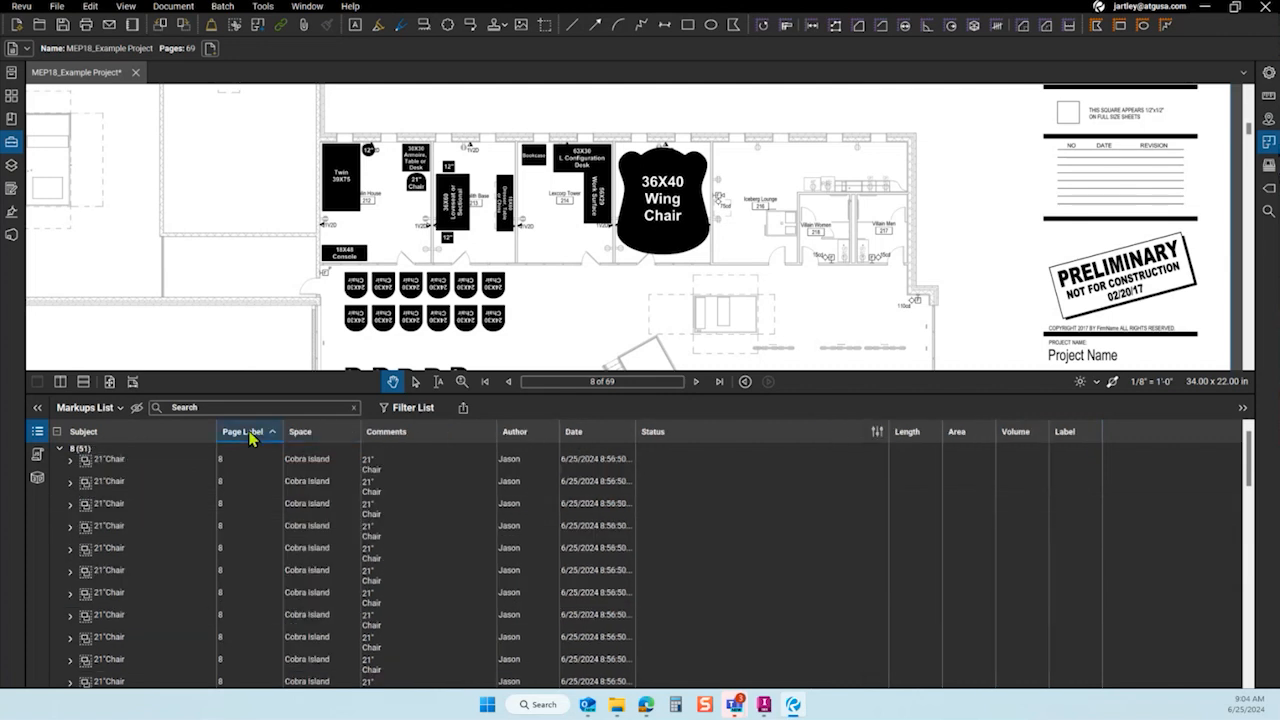
click(86, 407)
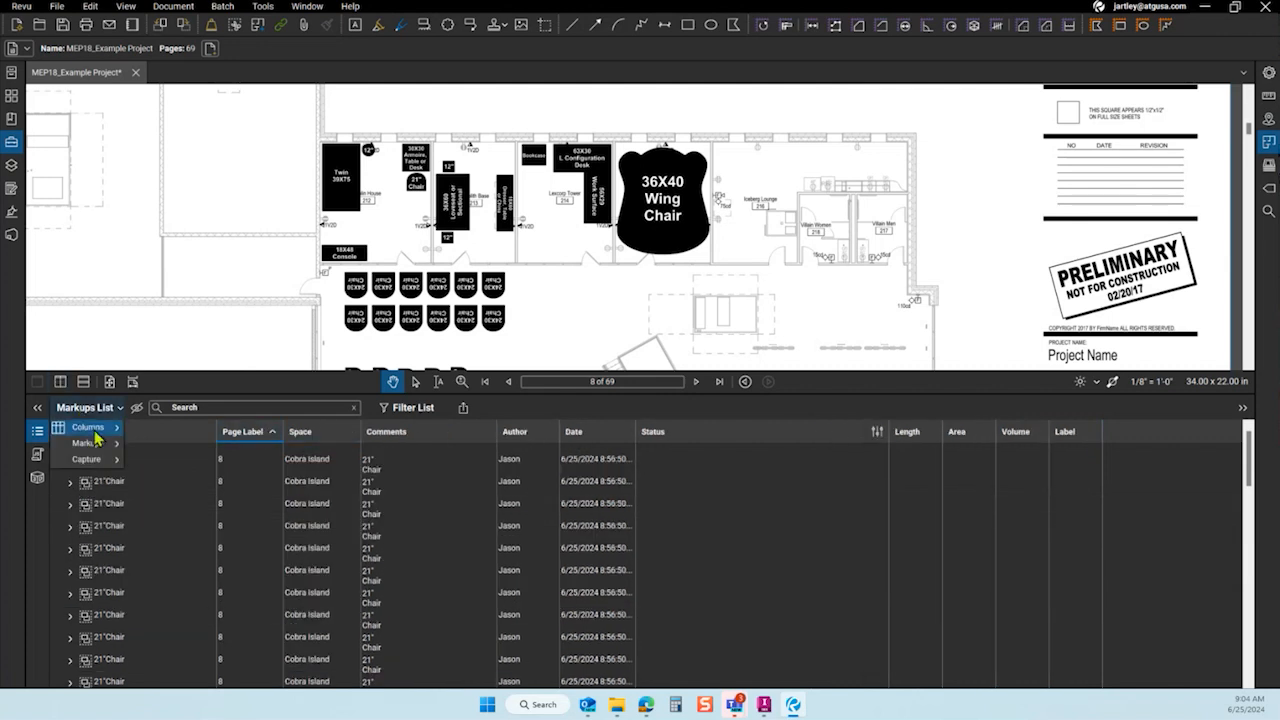
click(165, 276)
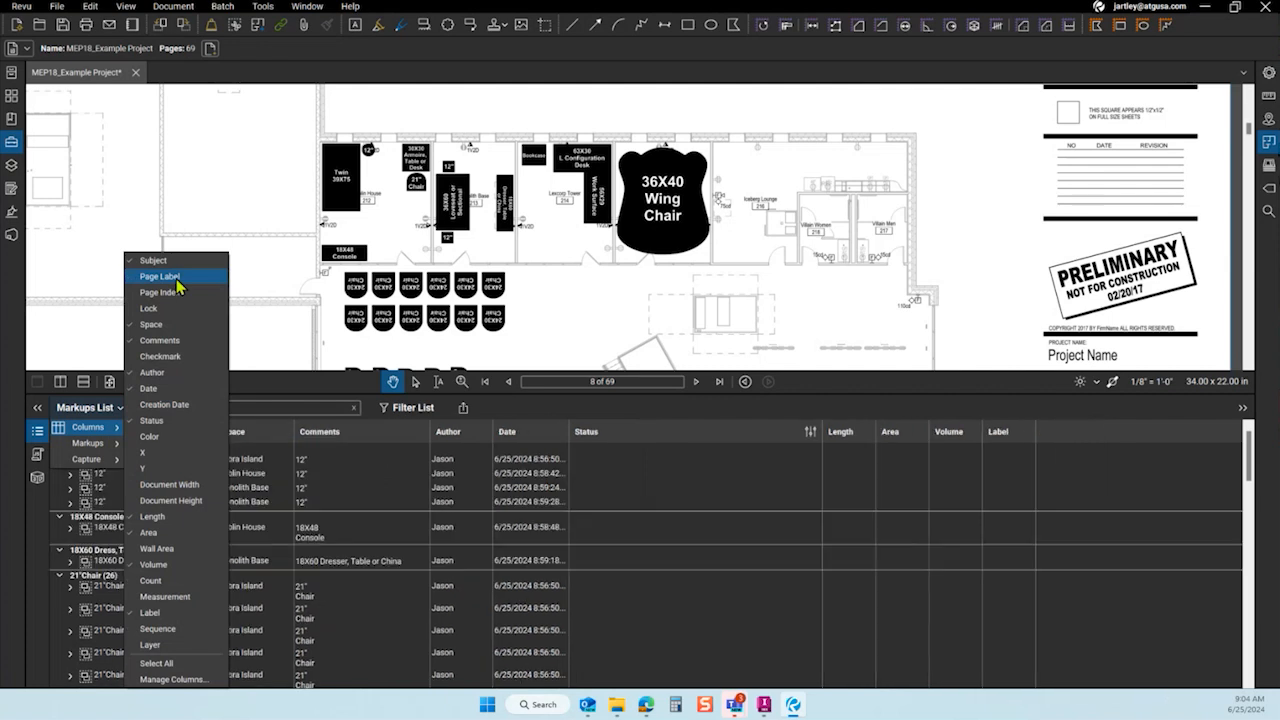
click(762, 404)
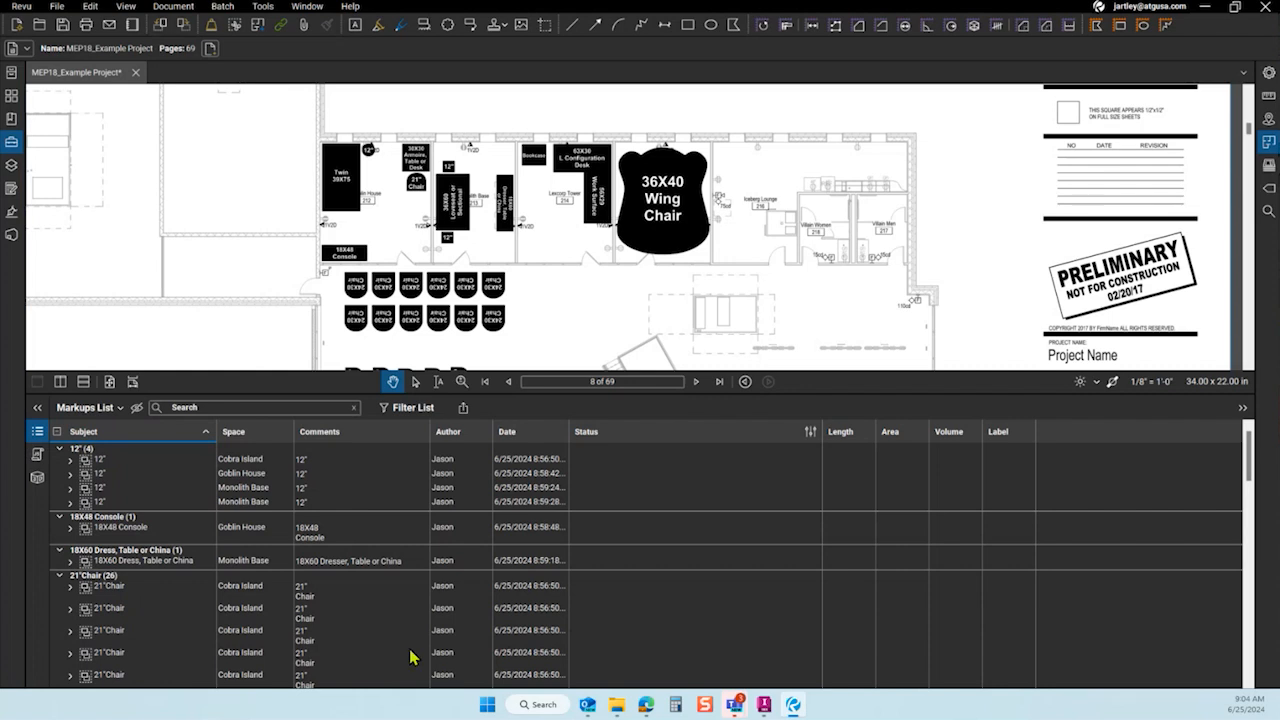
Sort the markups by Space in ascending order to review each room's furniture, and slightly narrow the Status column.
click(255, 433)
scroll(252, 452, down, 3)
scroll(258, 460, up, 2)
scroll(266, 531, up, 1)
scroll(266, 531, down, 10)
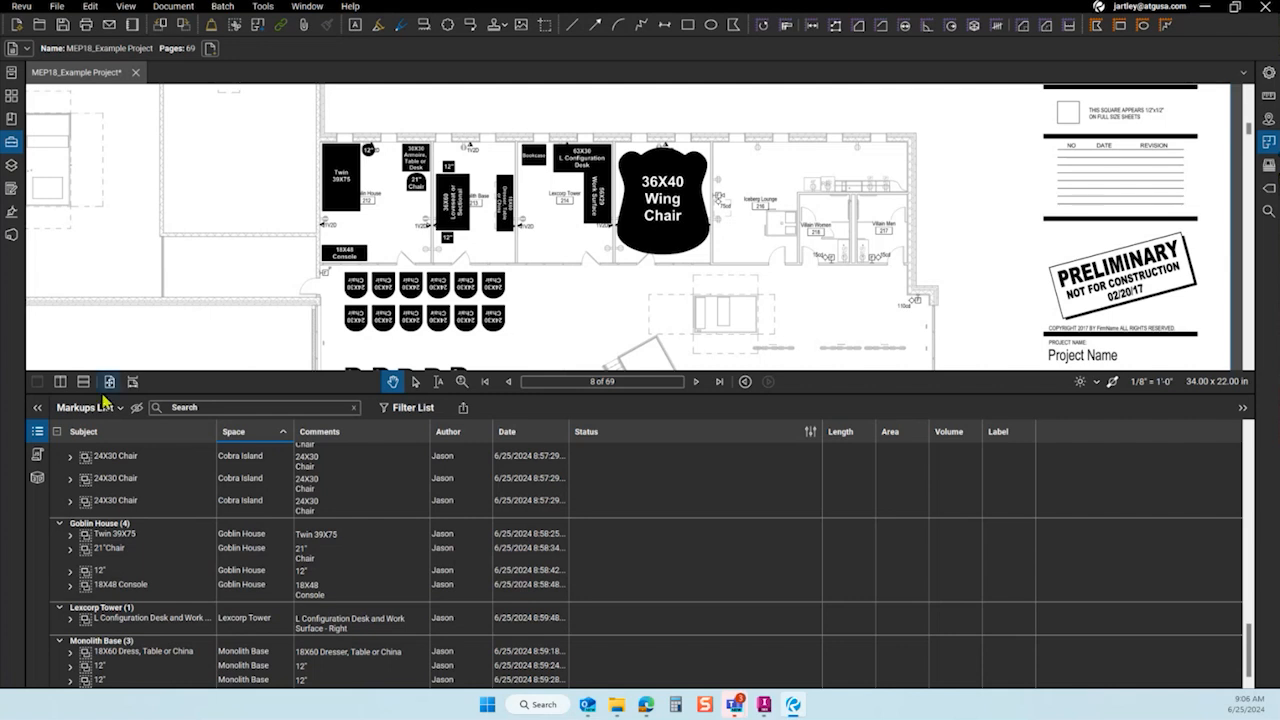
click(36, 431)
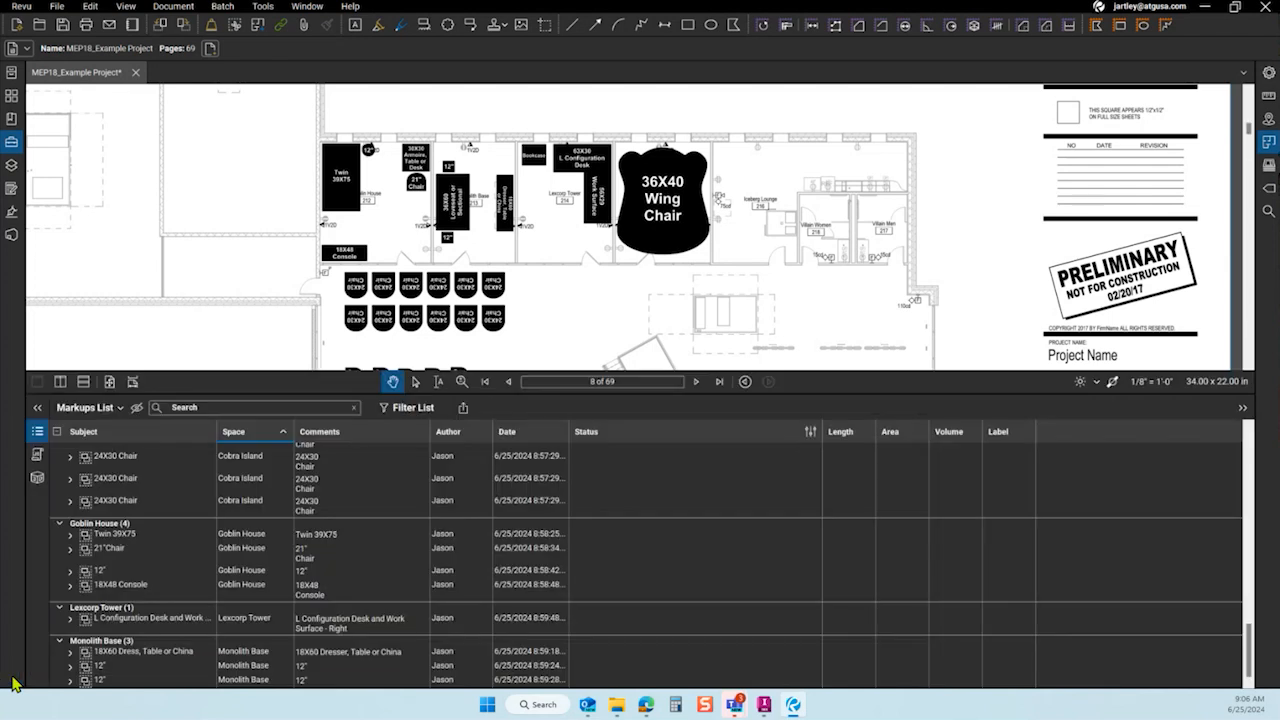
click(12, 677)
drag(822, 445, 811, 446)
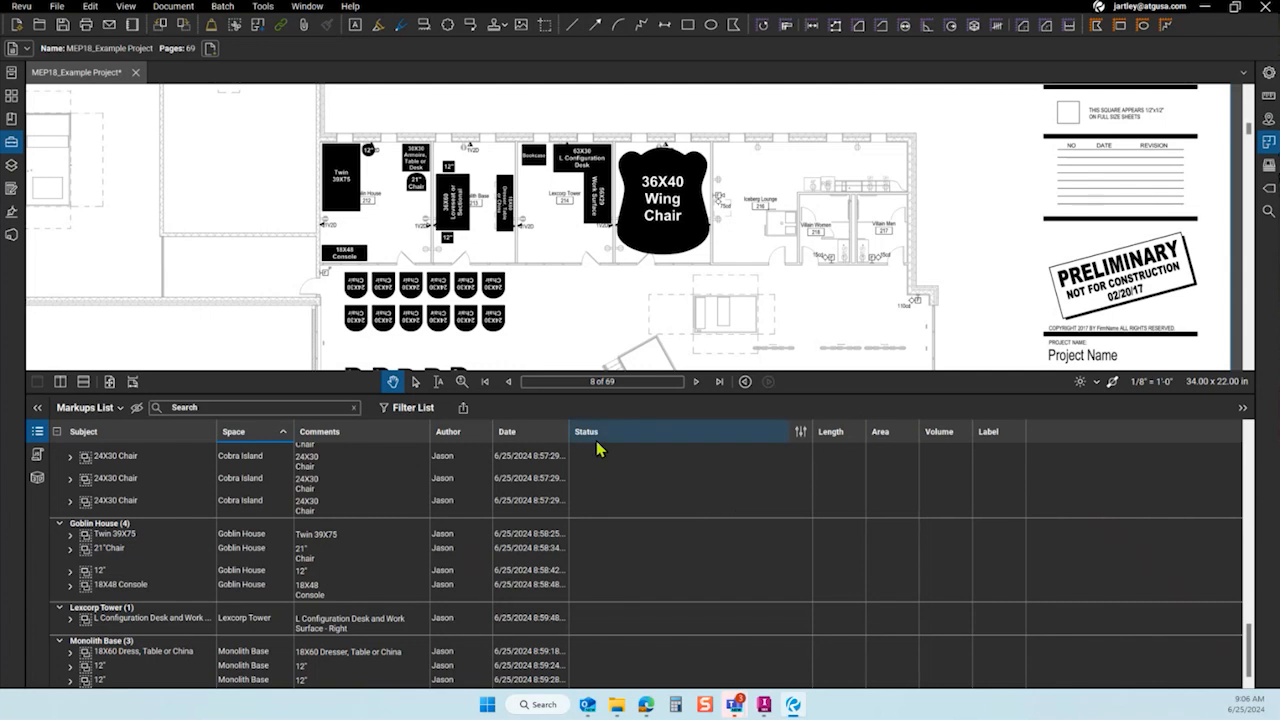
scroll(592, 500, up, 1)
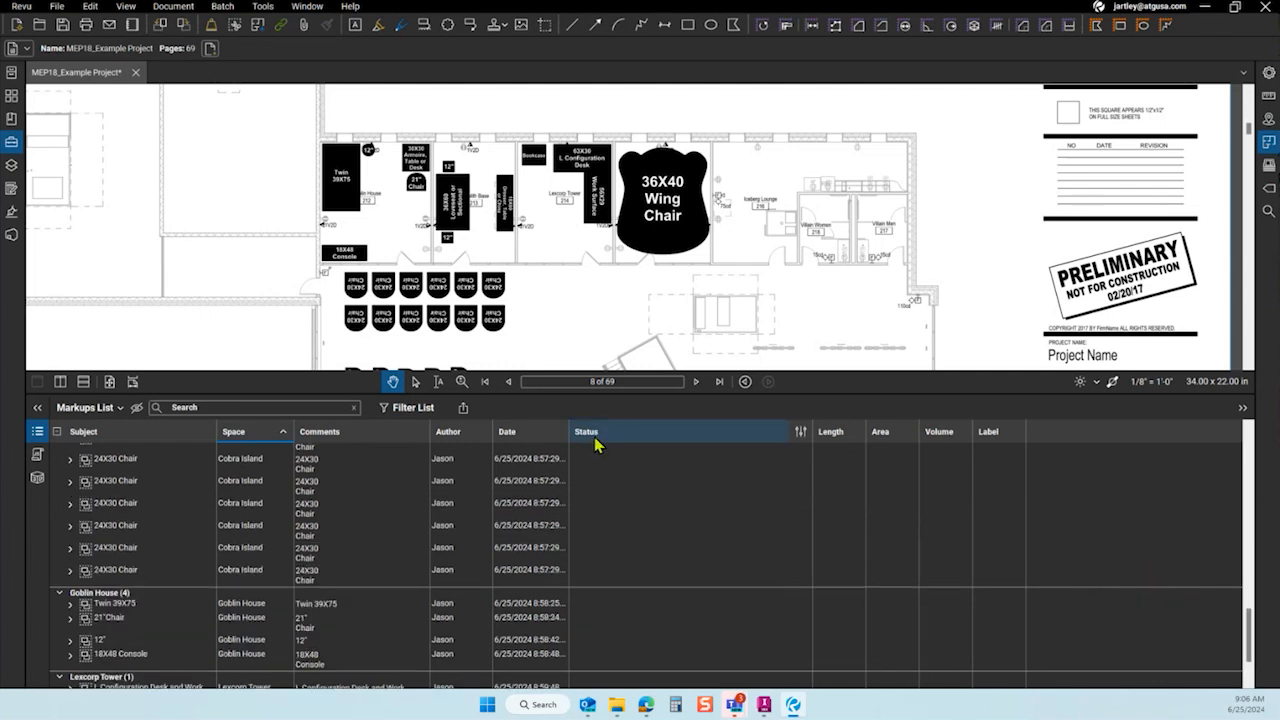
Create a custom status model named Events in the Manage Status settings.
click(801, 432)
click(817, 460)
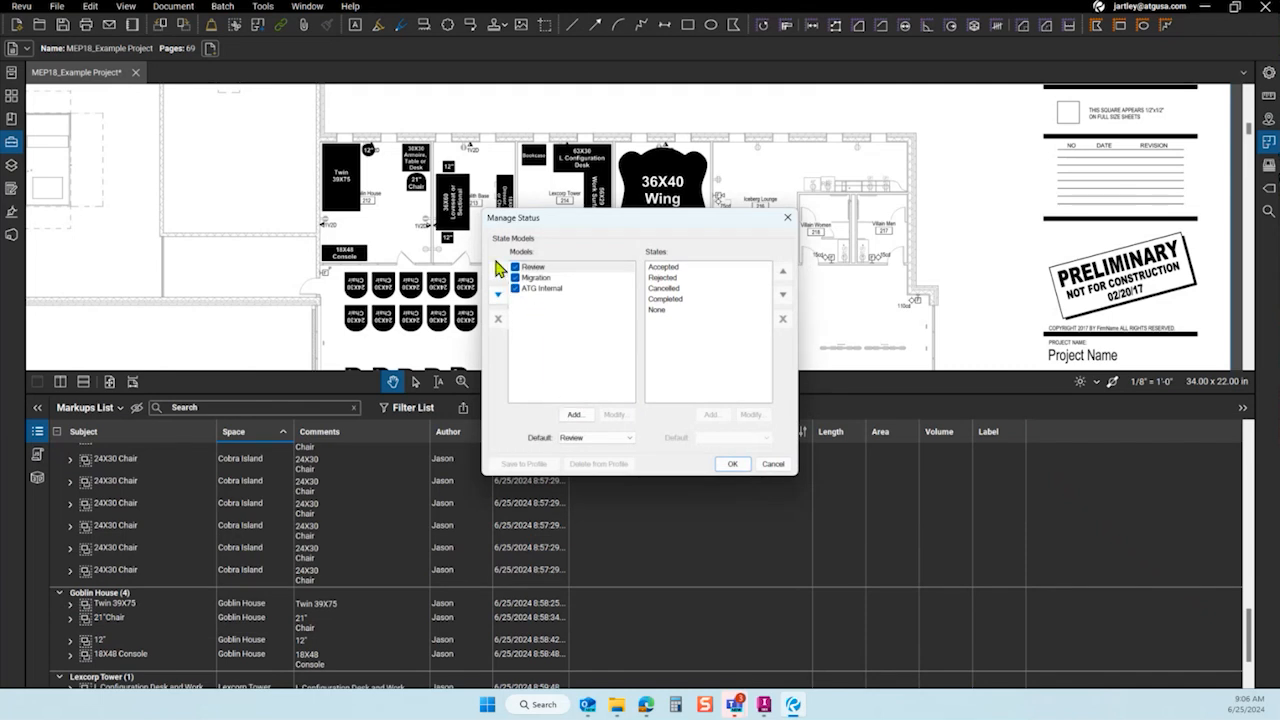
click(575, 416)
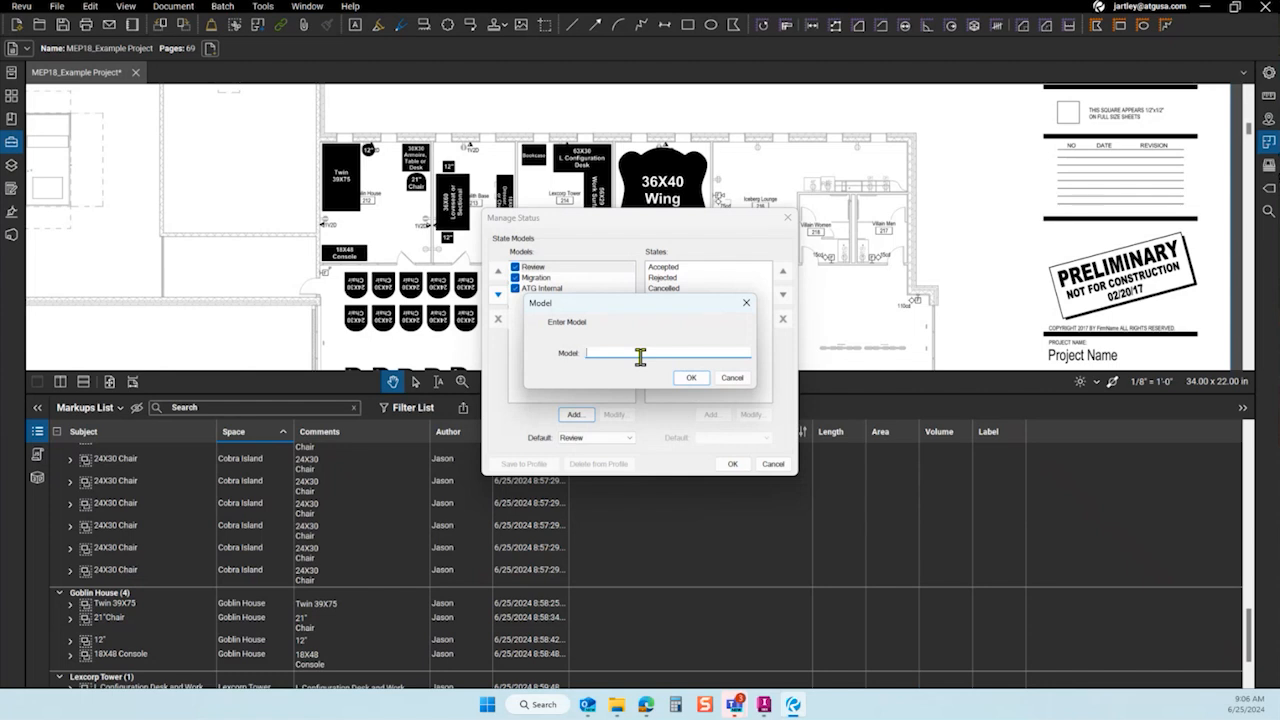
text(Event)
key(BackSpace)
key(BackSpace)
key(BackSpace)
key(BackSpace)
key(BackSpace)
text(E)
text(vent)
click(692, 378)
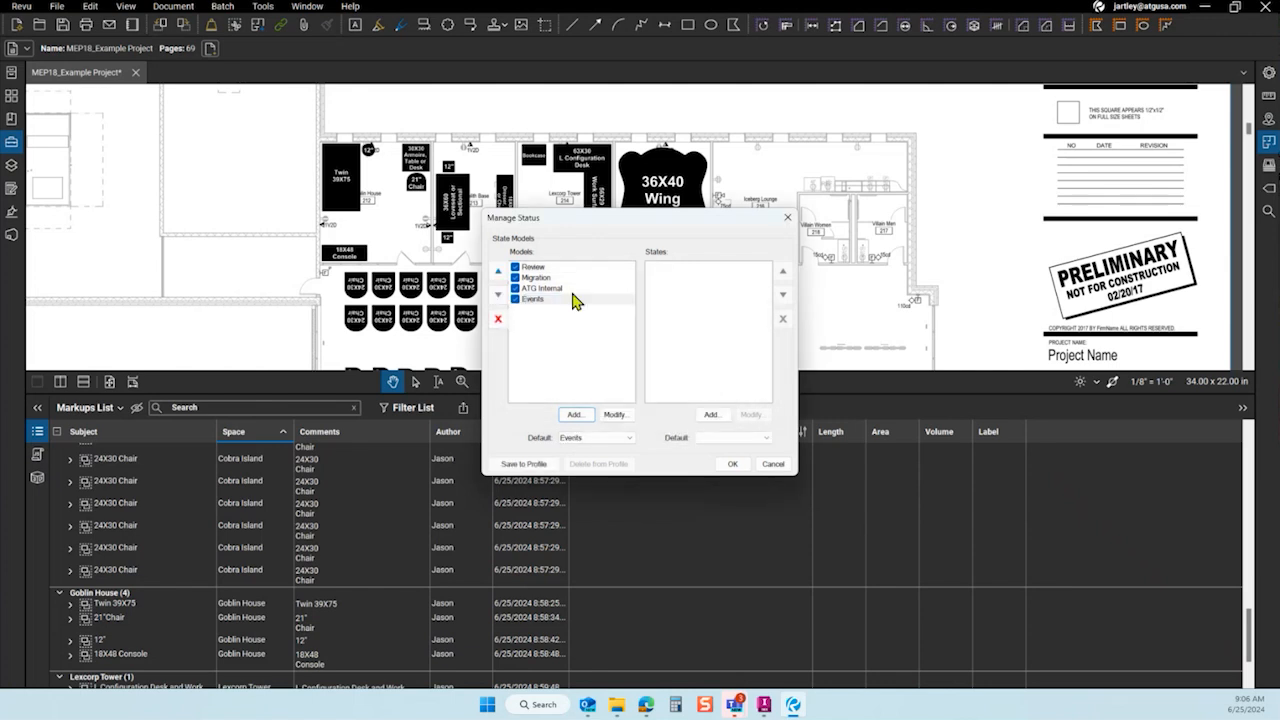
Add the states Delivered and Ordered to the Events model without assigning colors.
click(711, 414)
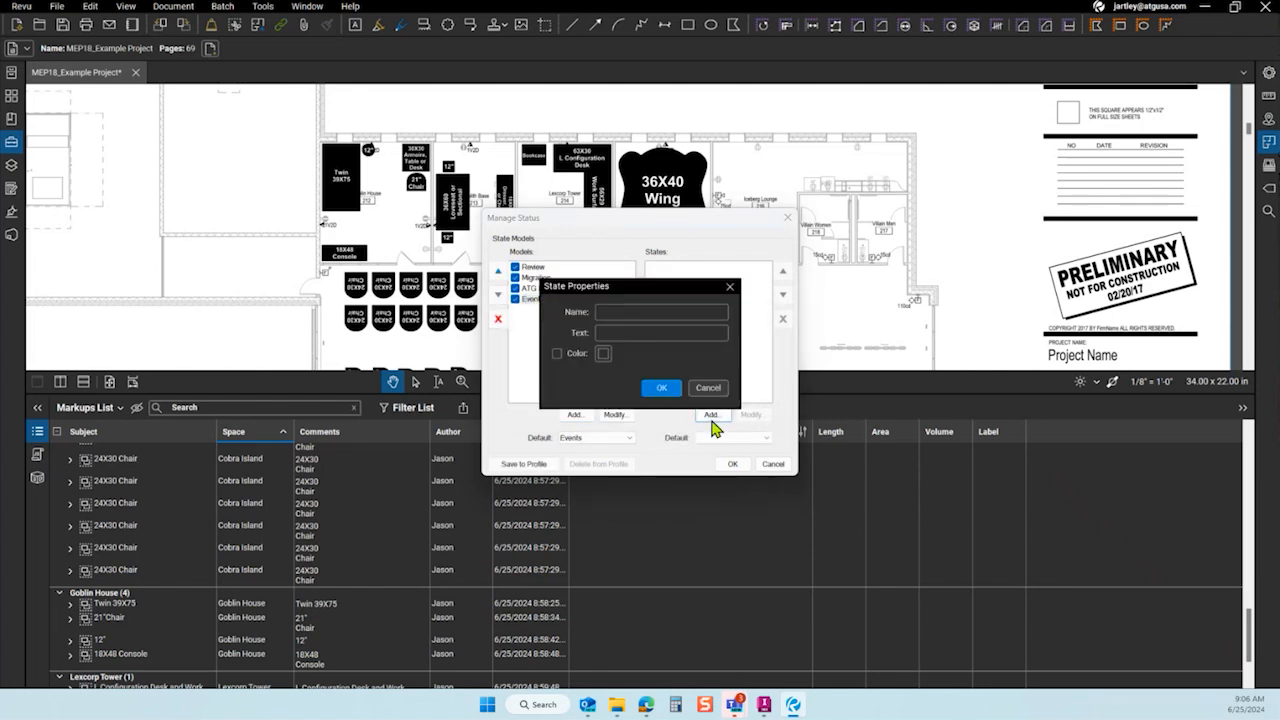
click(664, 310)
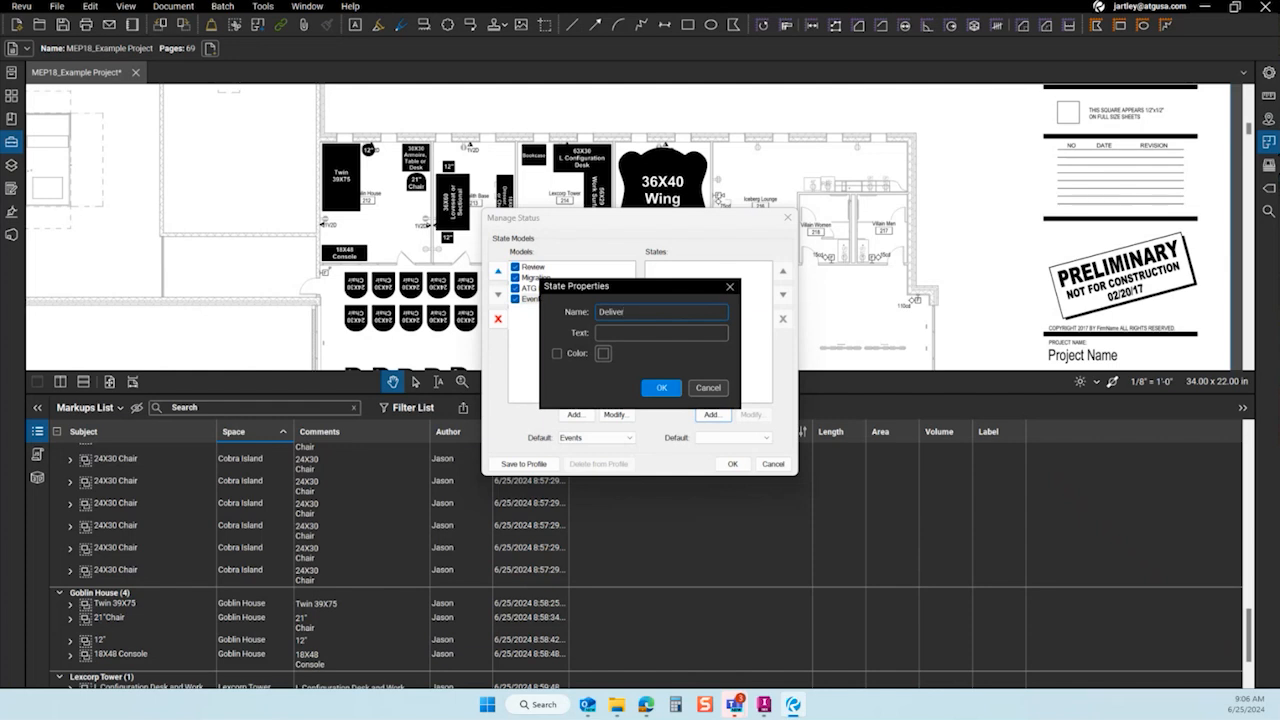
click(662, 388)
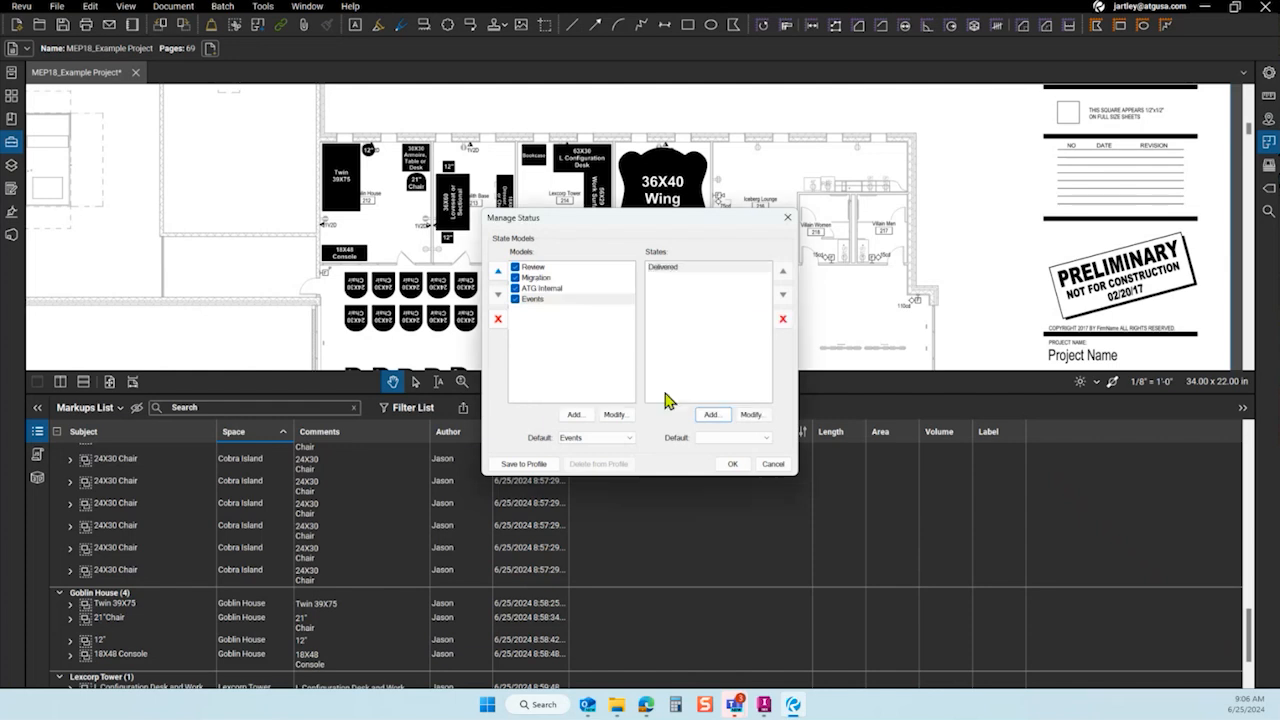
click(711, 414)
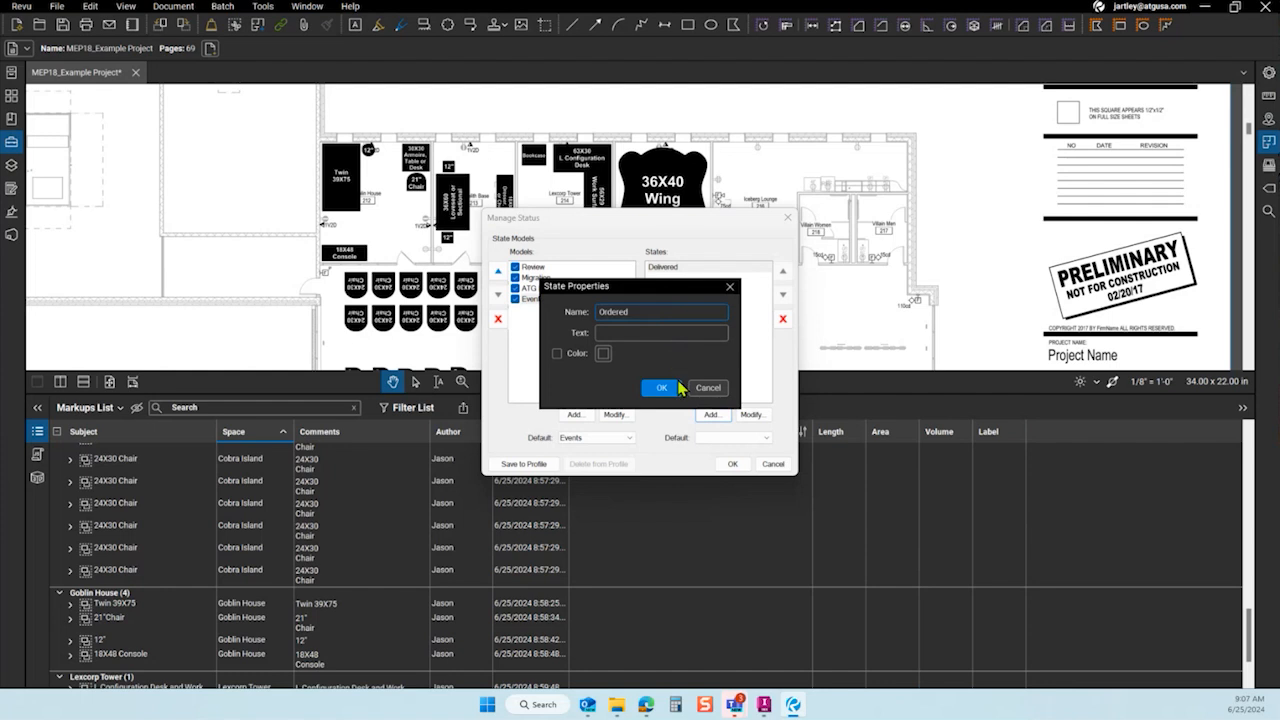
click(678, 388)
Add a Damaged state to the Events model and assign it the color red.
click(707, 417)
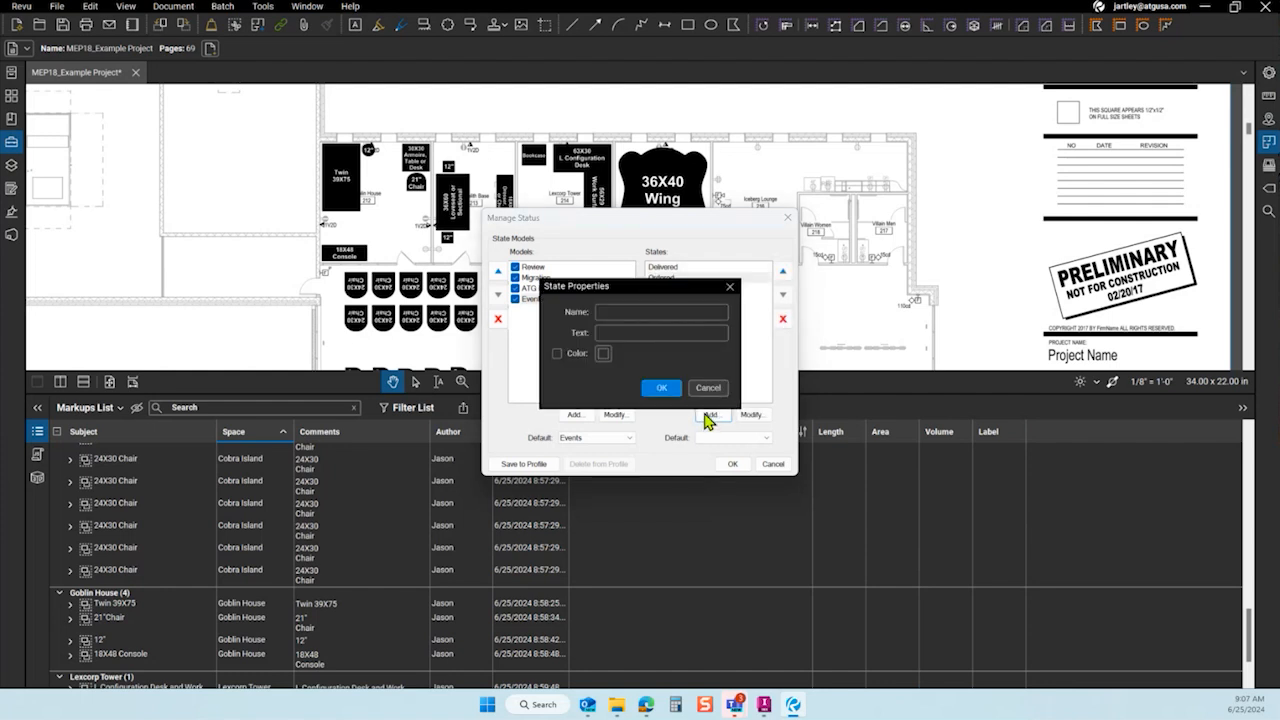
click(619, 313)
click(557, 353)
click(603, 353)
click(606, 386)
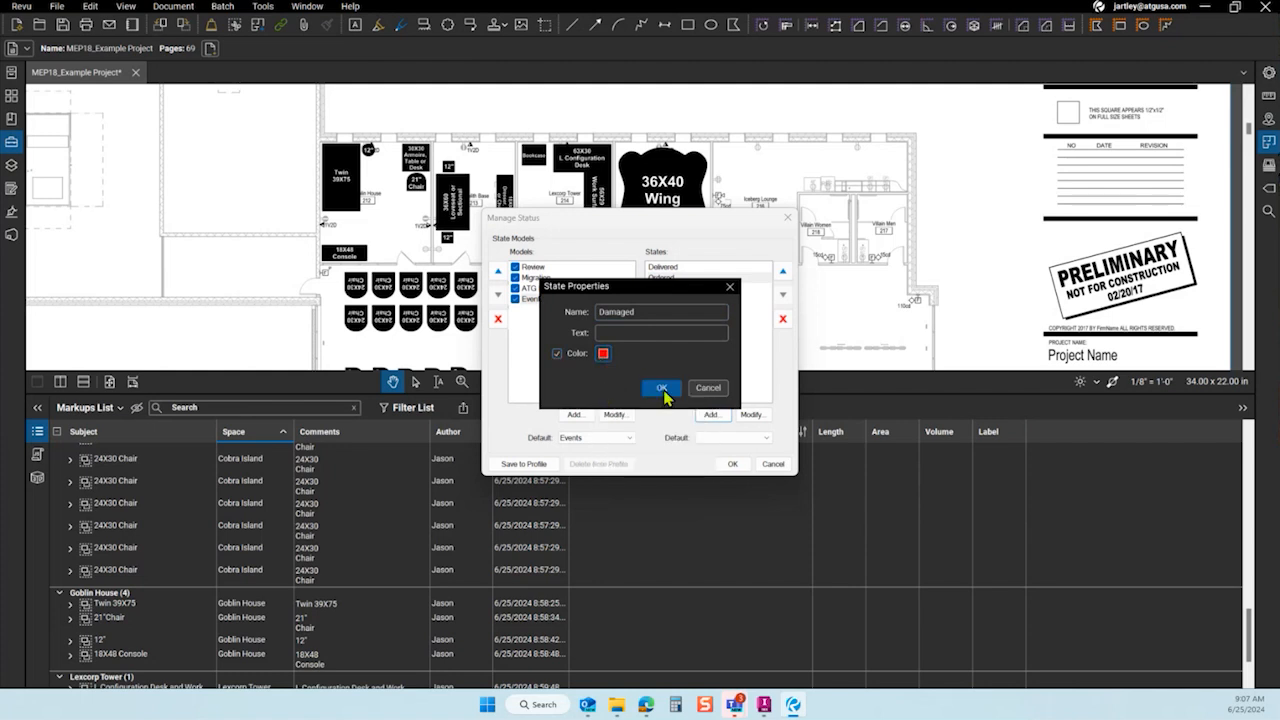
click(663, 389)
Add a Missing state to the Events model and assign it the color orange.
click(711, 419)
click(626, 314)
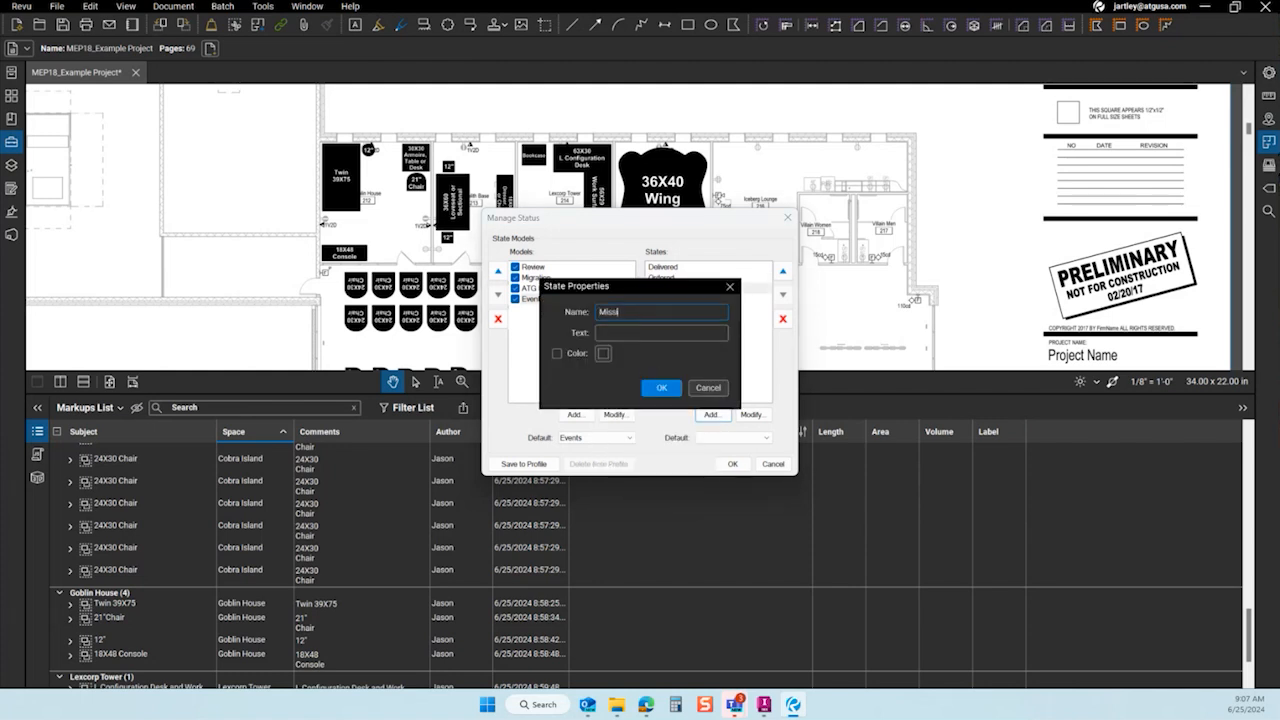
click(557, 353)
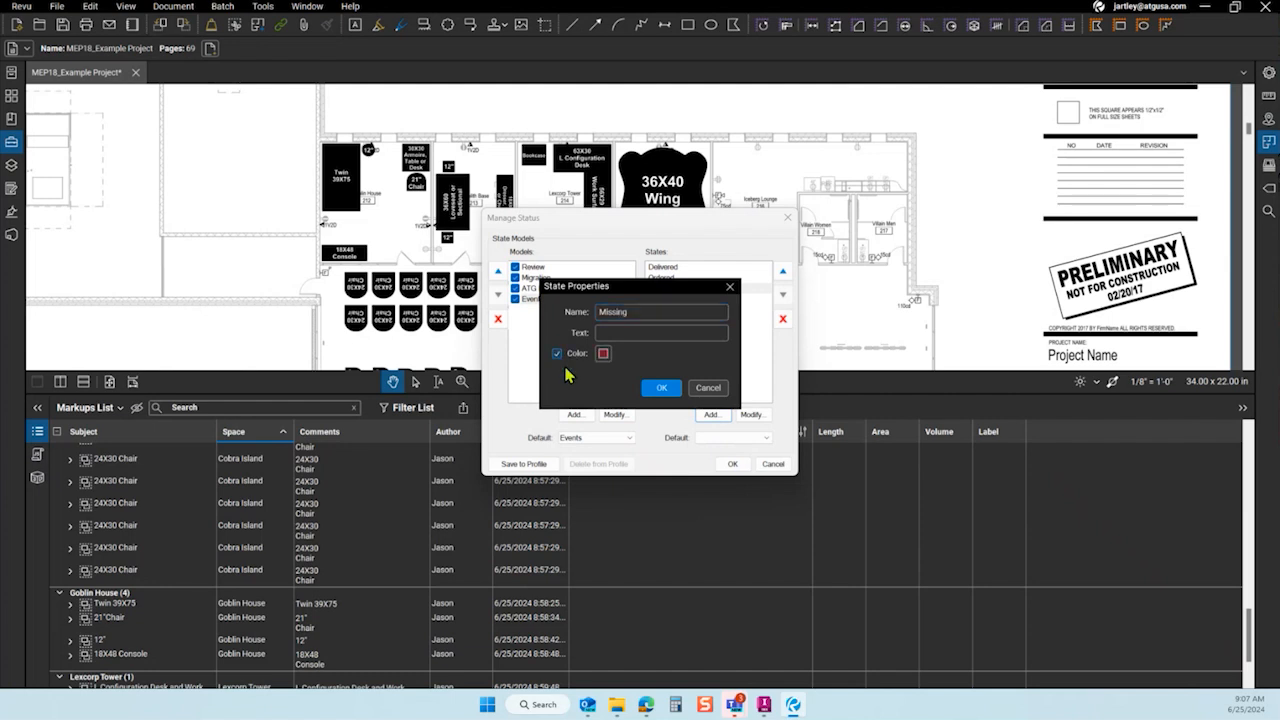
click(603, 353)
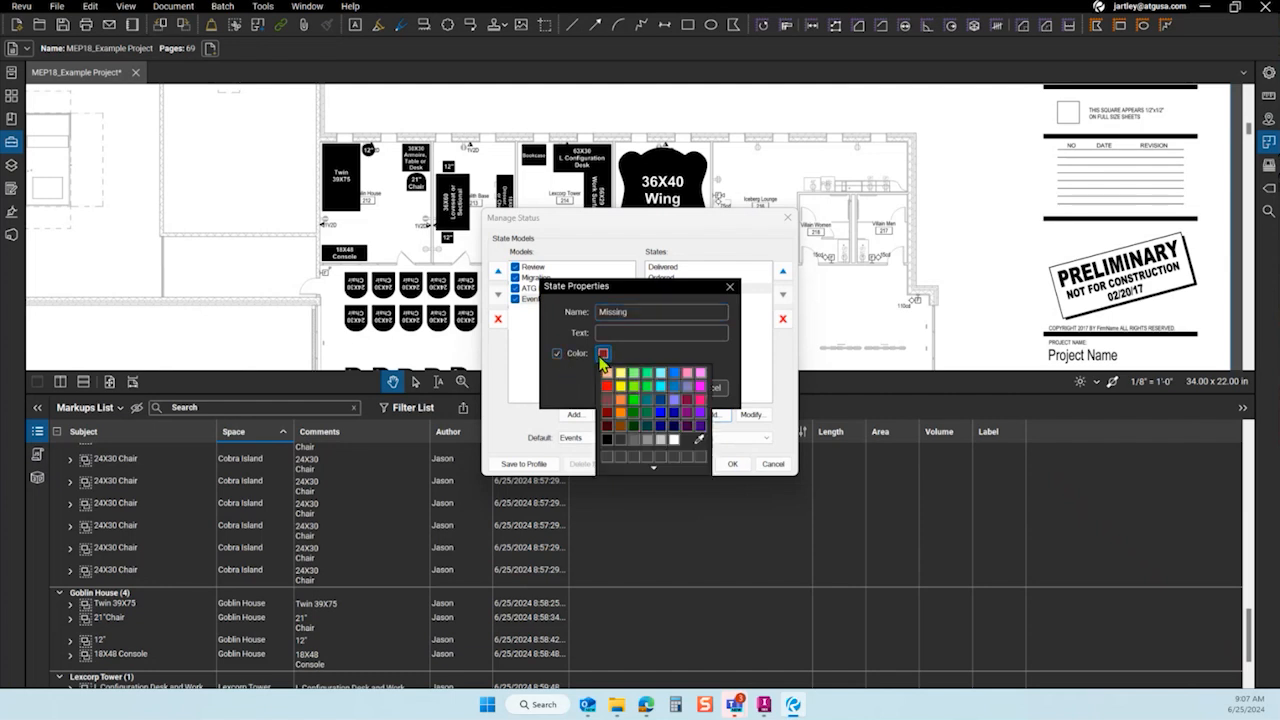
click(621, 412)
click(668, 396)
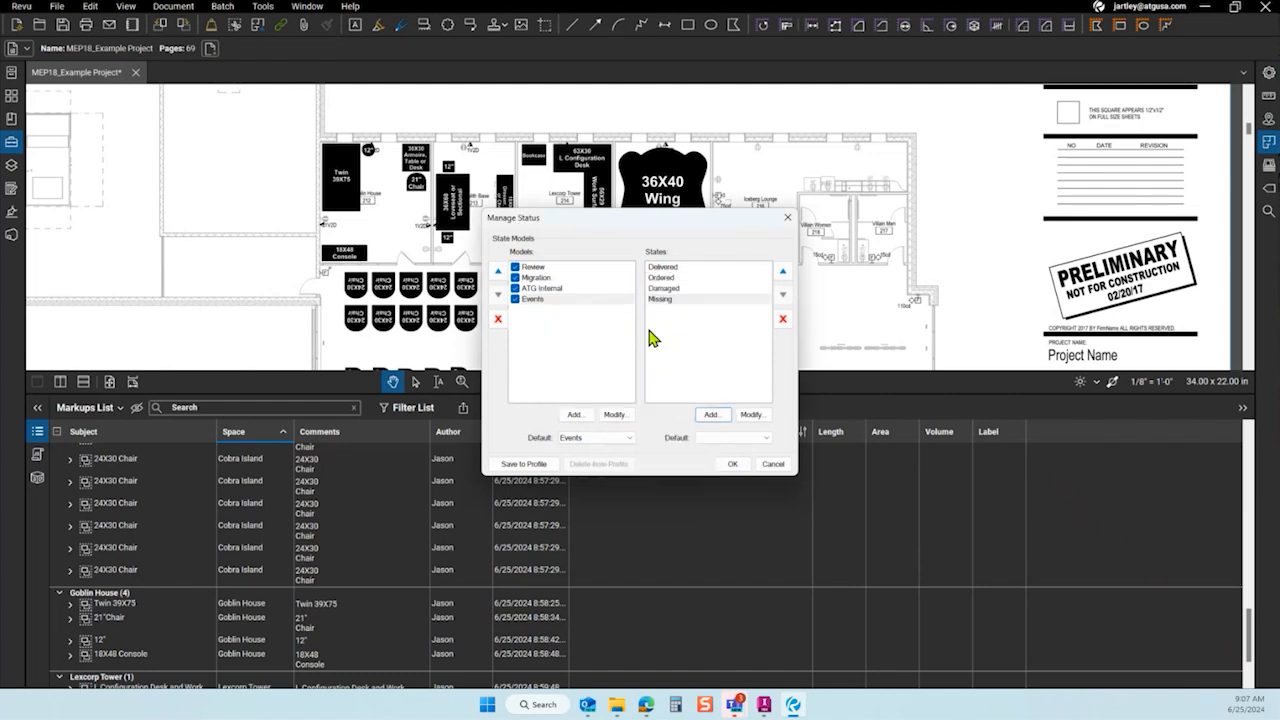
Add a Dirty state without a color and a Clean/Ready state colored green to the Events model.
click(712, 415)
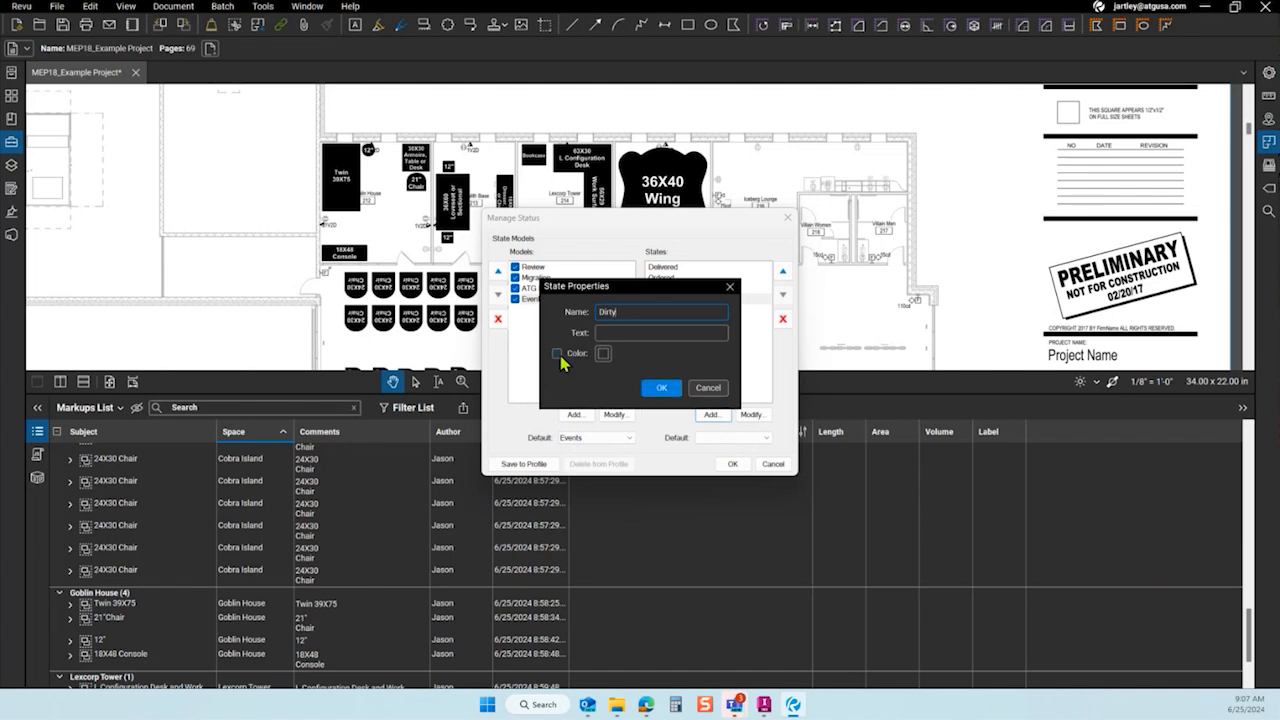
click(668, 392)
click(707, 416)
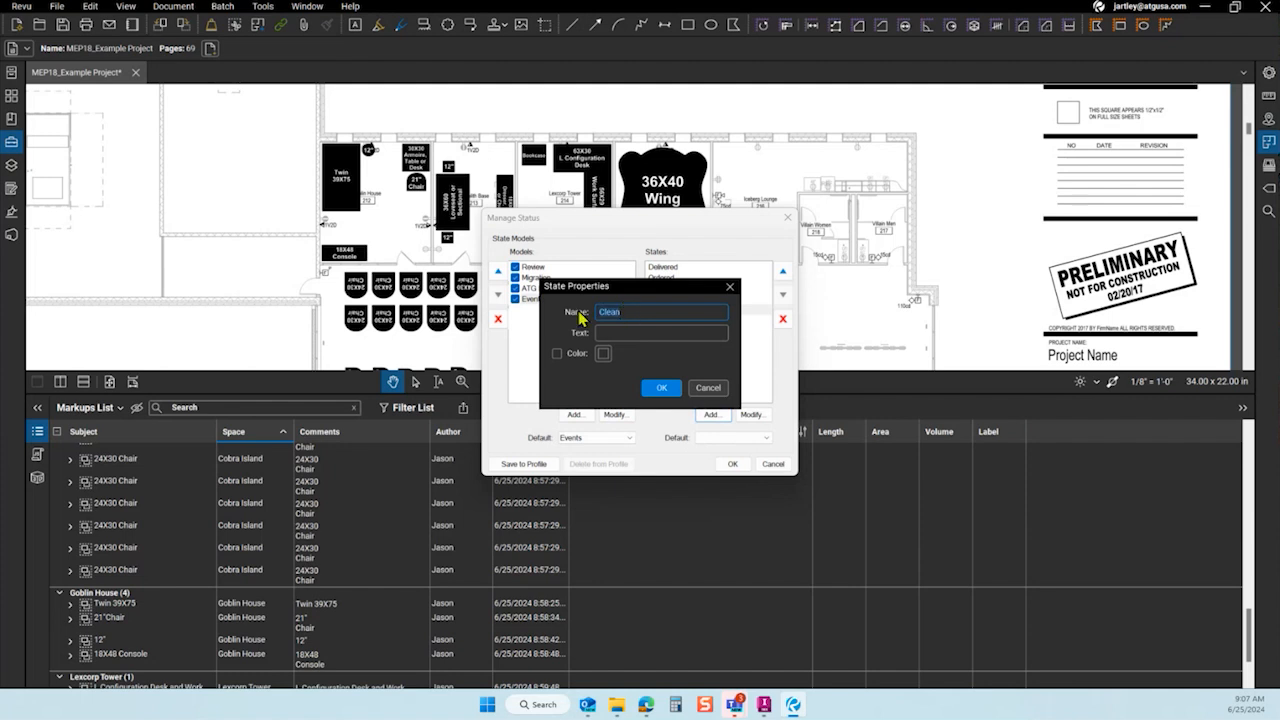
click(557, 354)
click(603, 355)
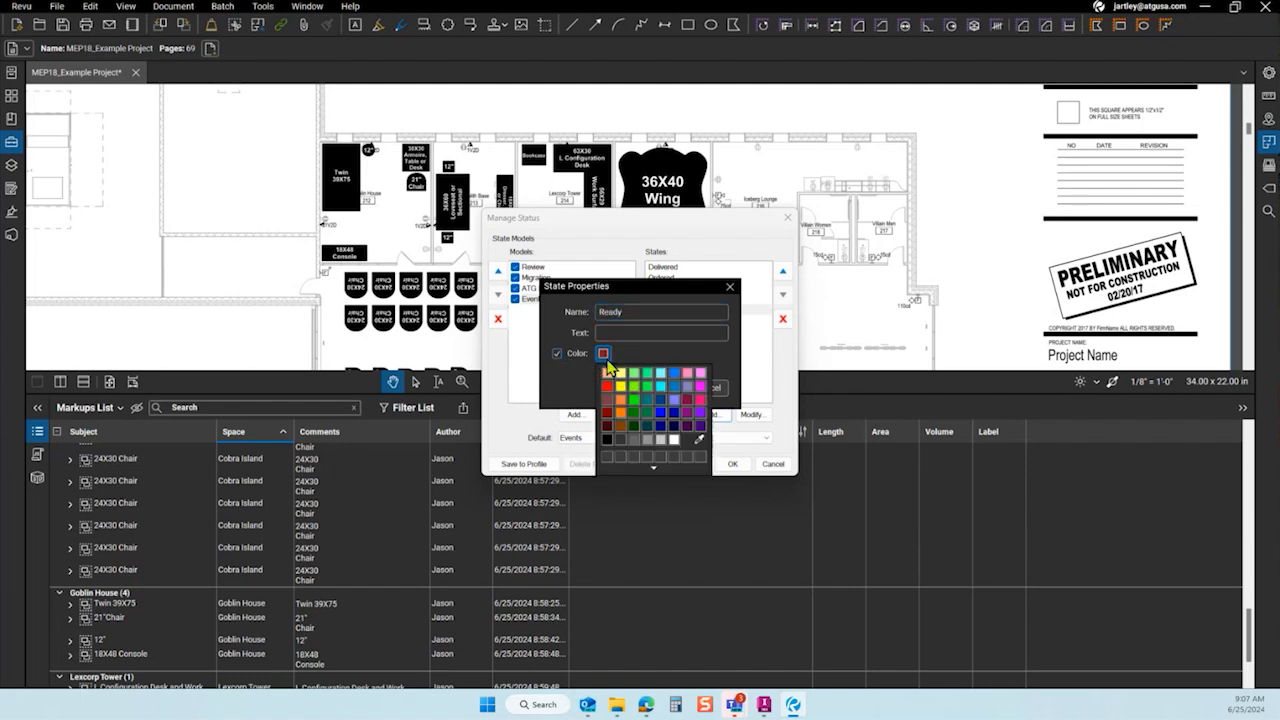
click(634, 399)
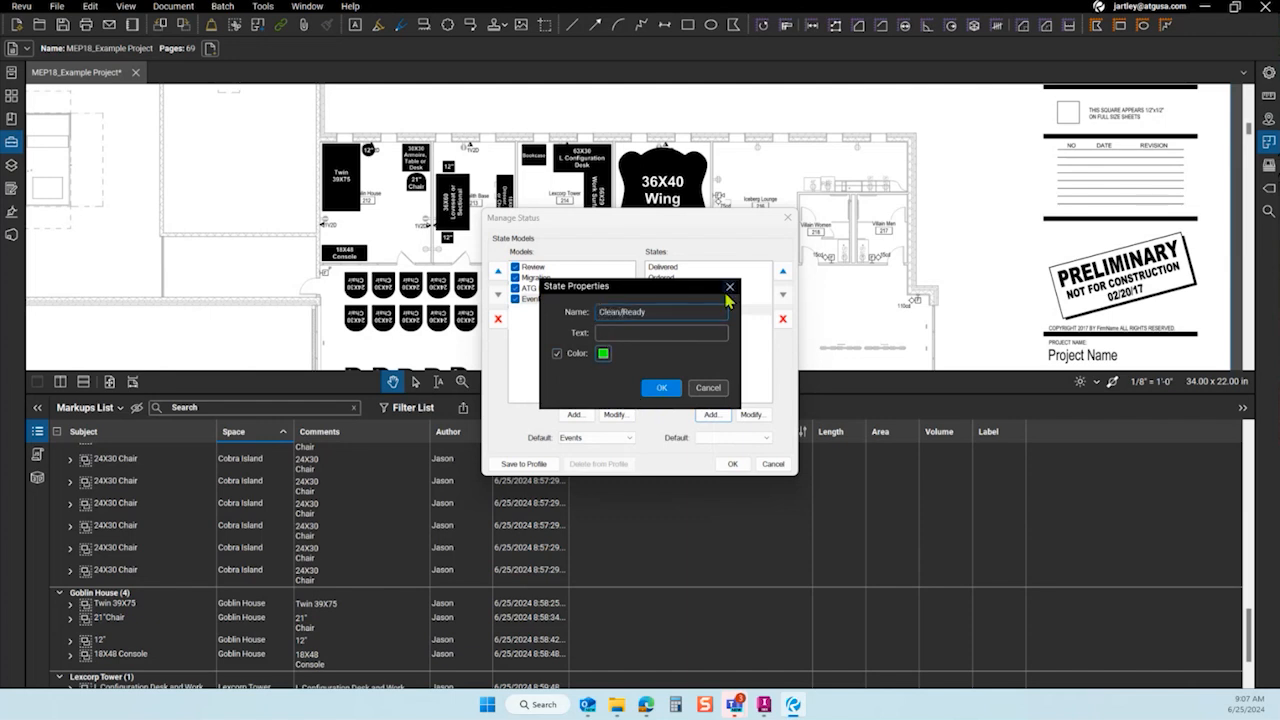
click(655, 388)
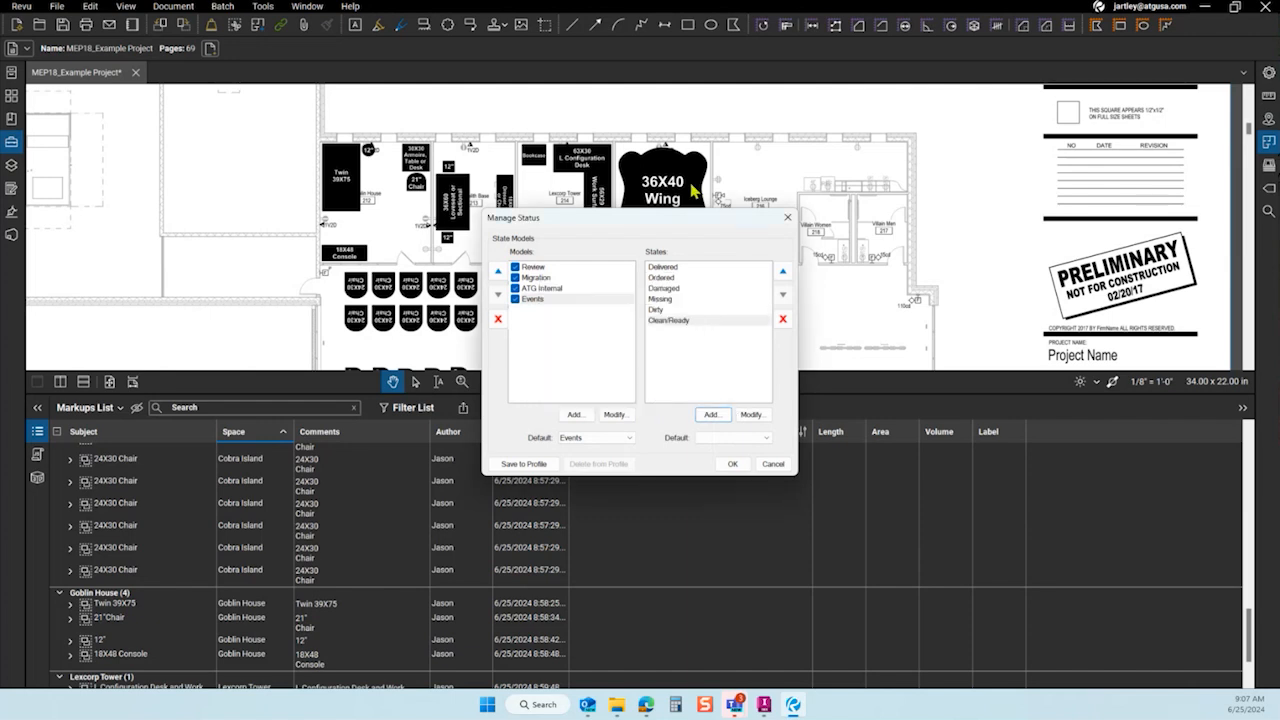
Assign the color purple to the existing Ordered state, and select the Events model.
click(662, 278)
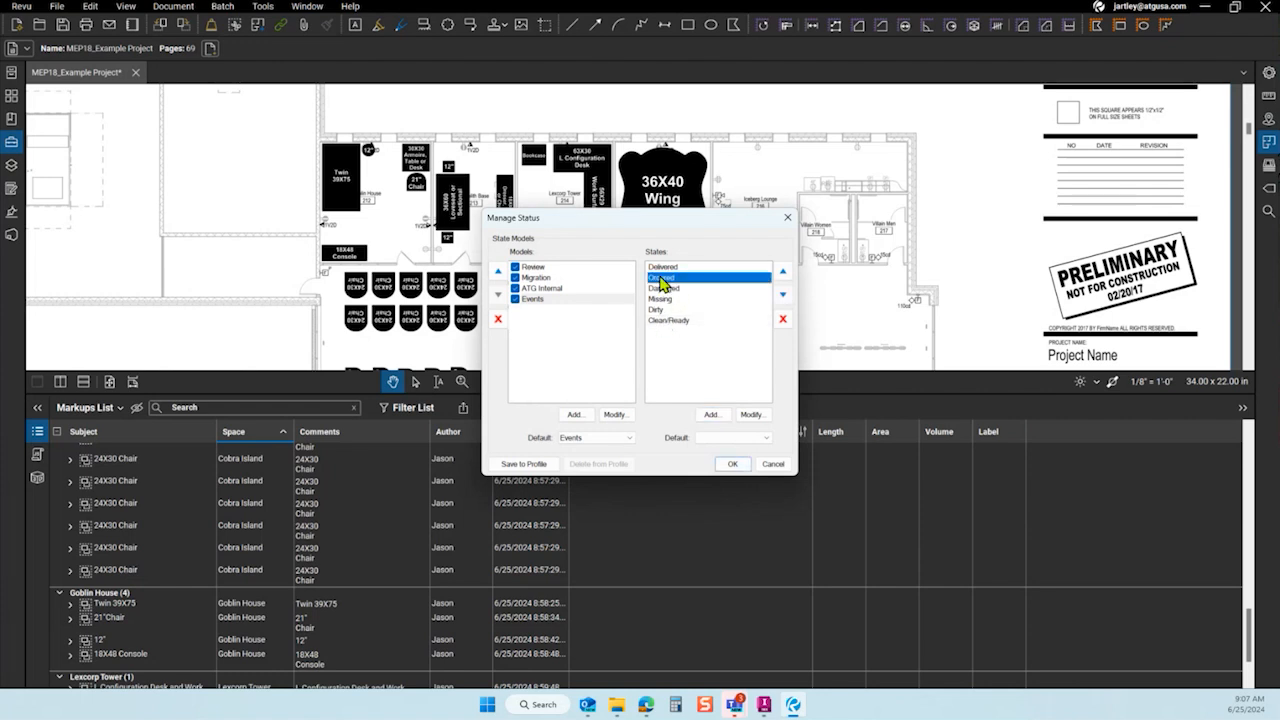
click(751, 414)
click(556, 354)
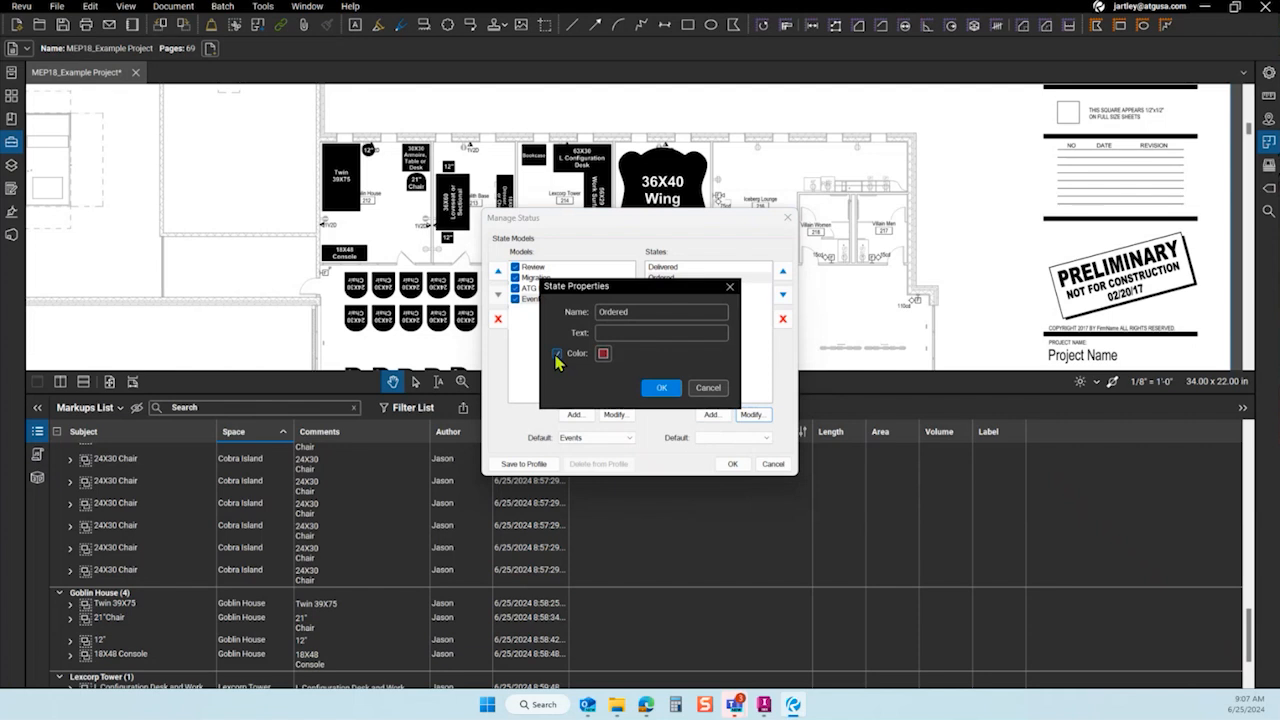
click(603, 355)
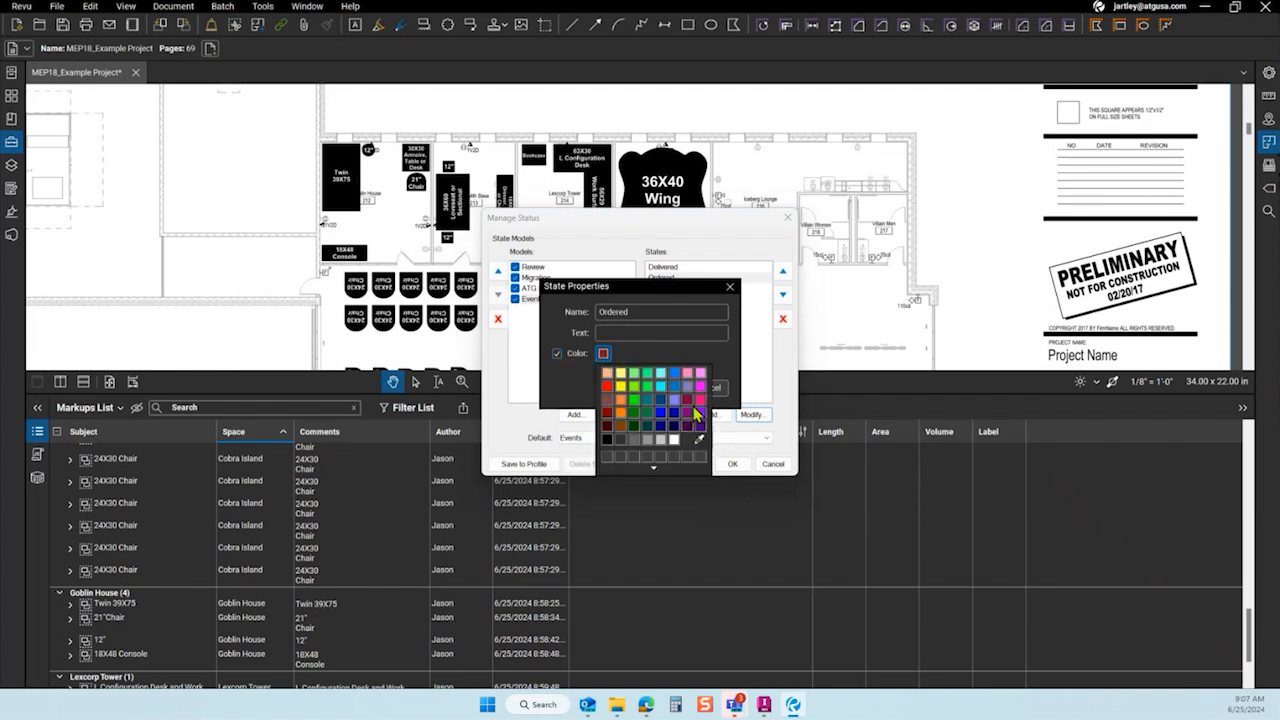
click(697, 412)
click(666, 388)
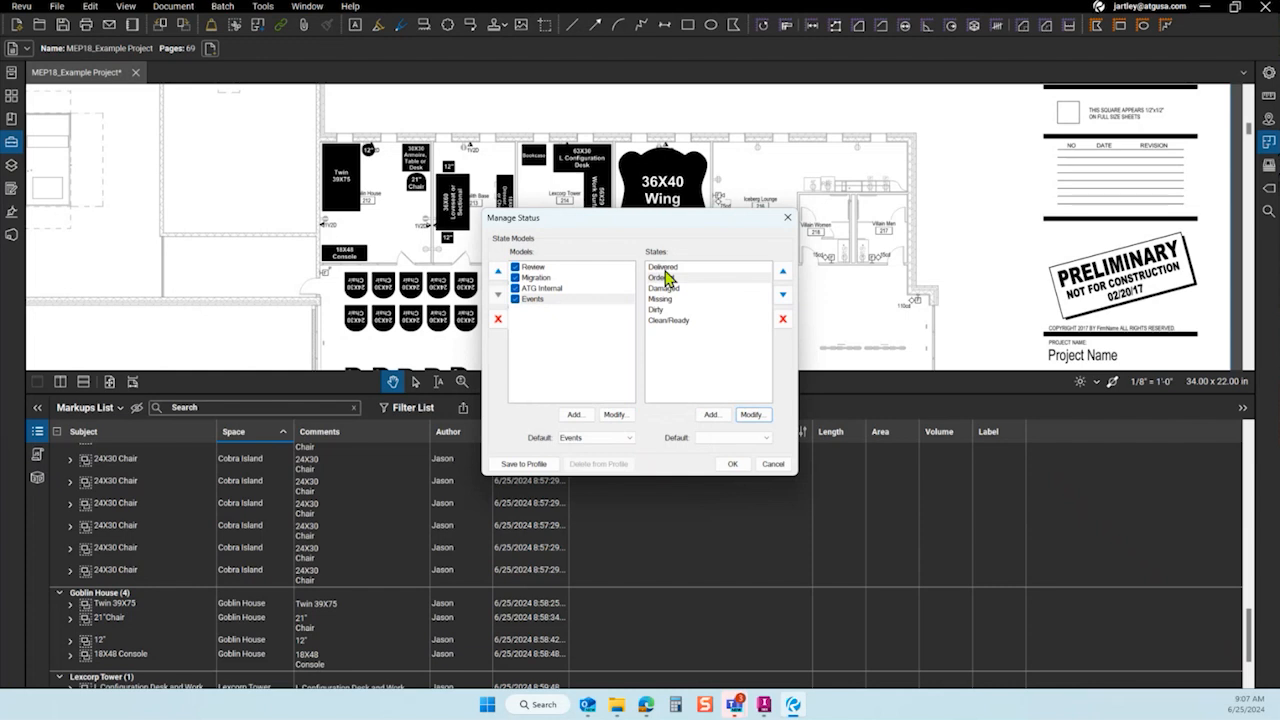
click(532, 300)
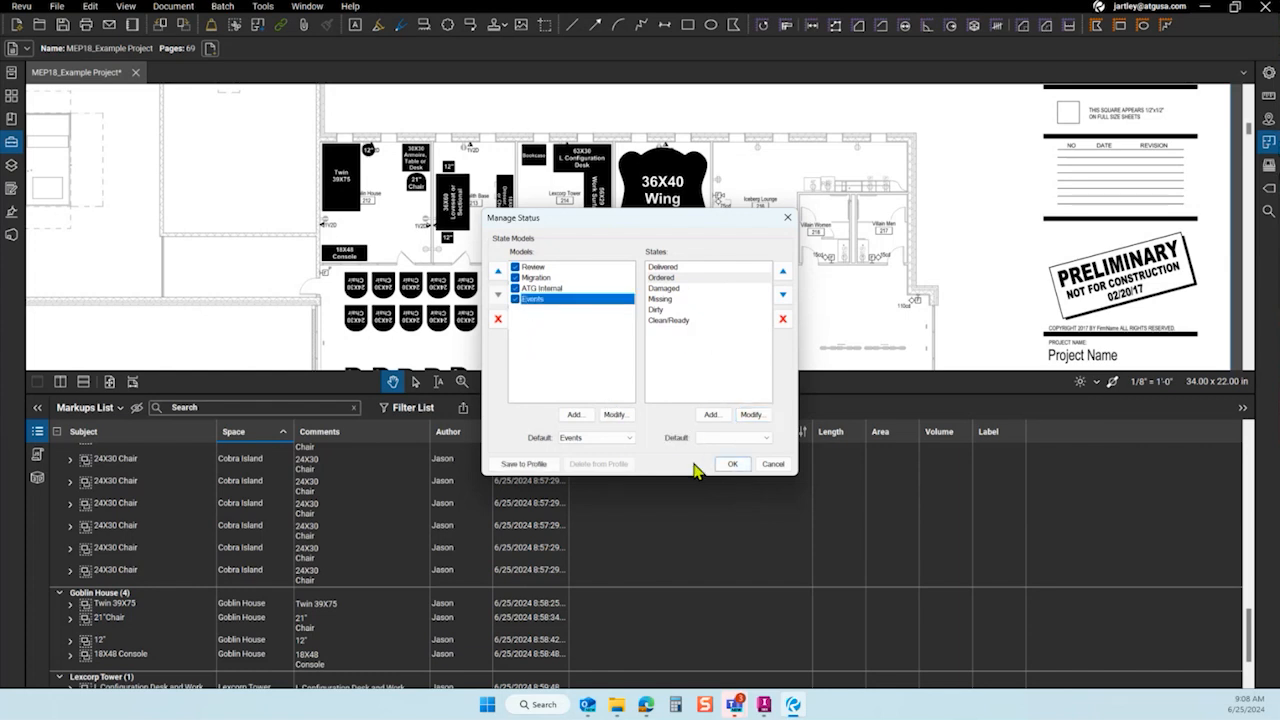
Accept the status model settings and hide the Markups List.
click(731, 464)
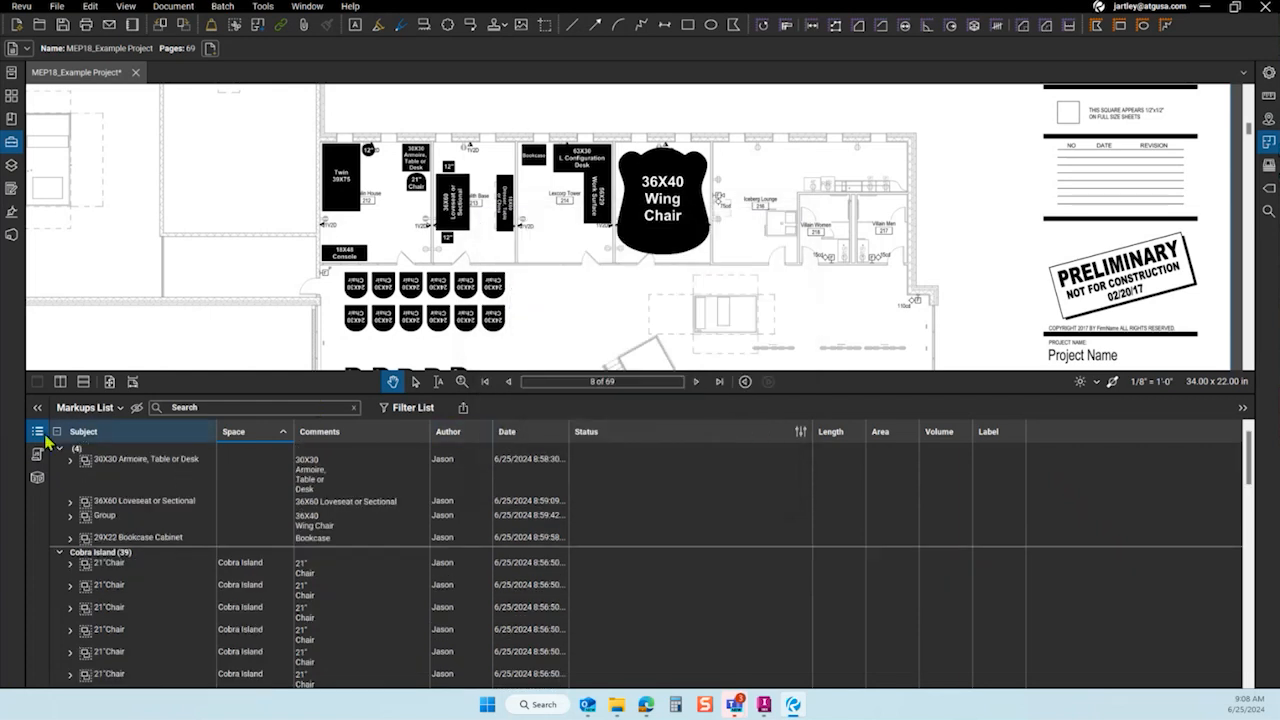
click(38, 434)
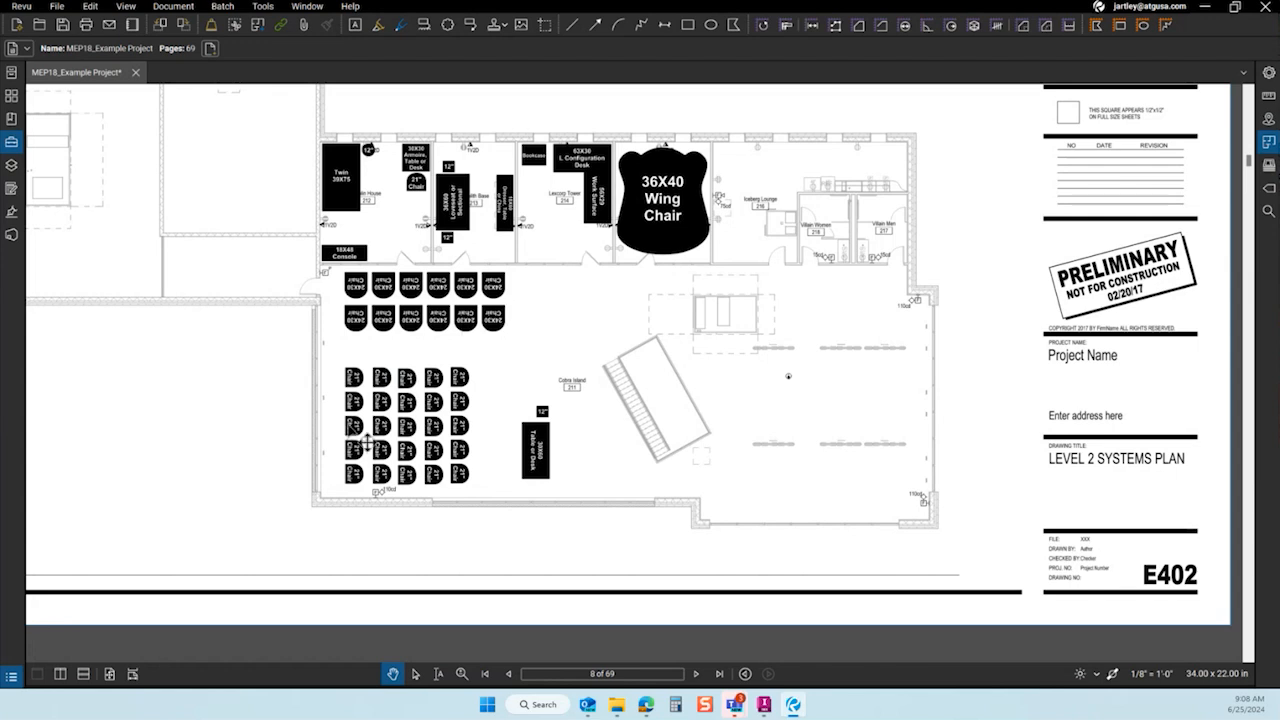
Set the Events status of the easternmost 21" chair in Cobra Island's top row of 21" chairs to Clean/Ready.
click(463, 384)
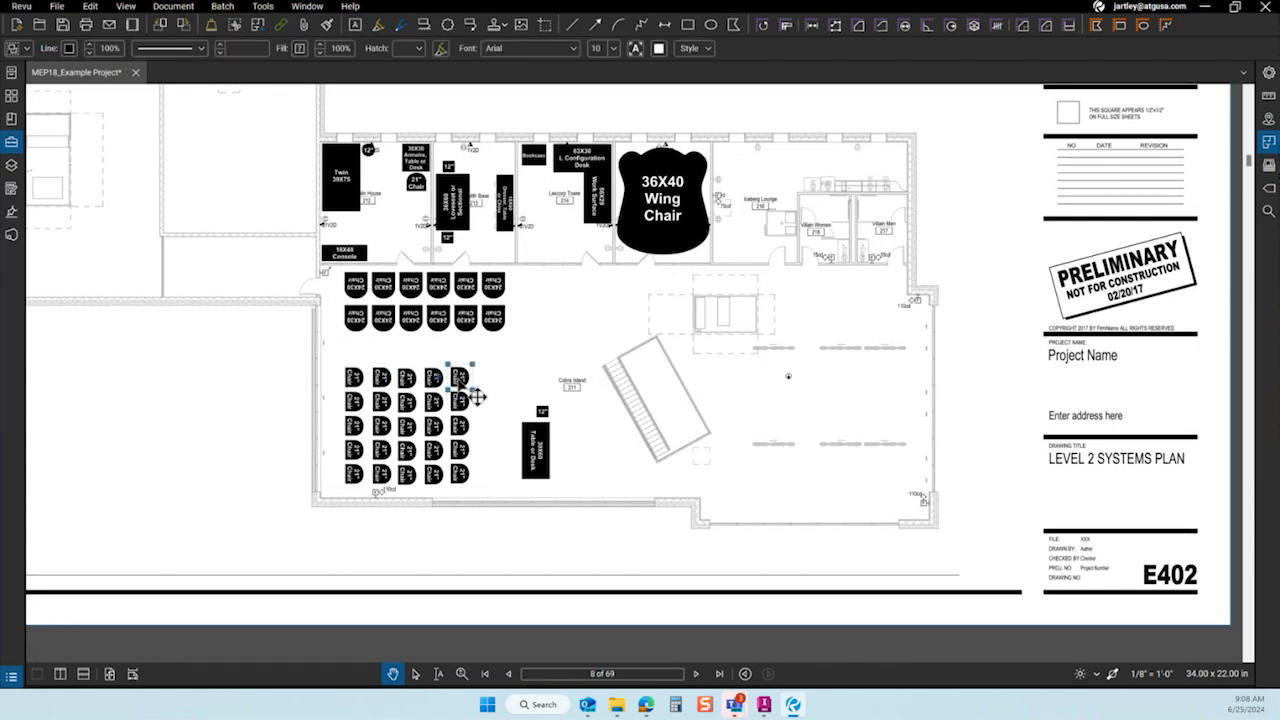
right_click(460, 380)
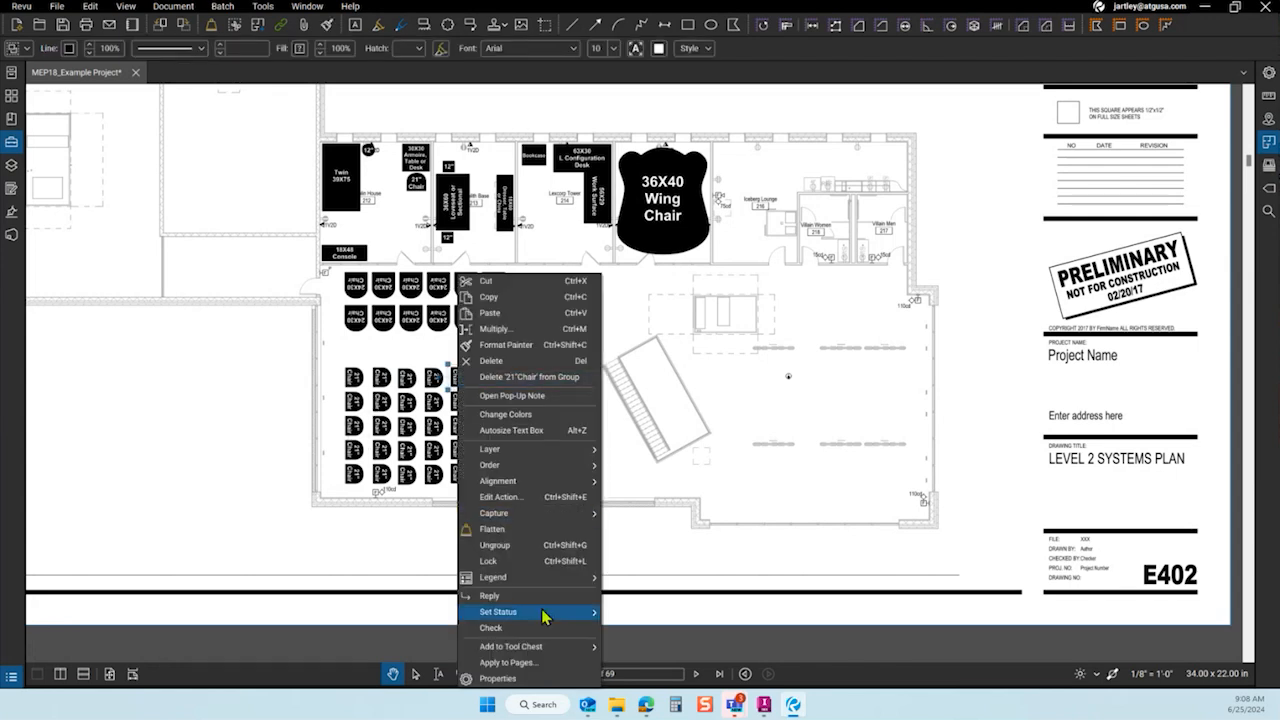
mouse_move(545, 618)
mouse_move(658, 668)
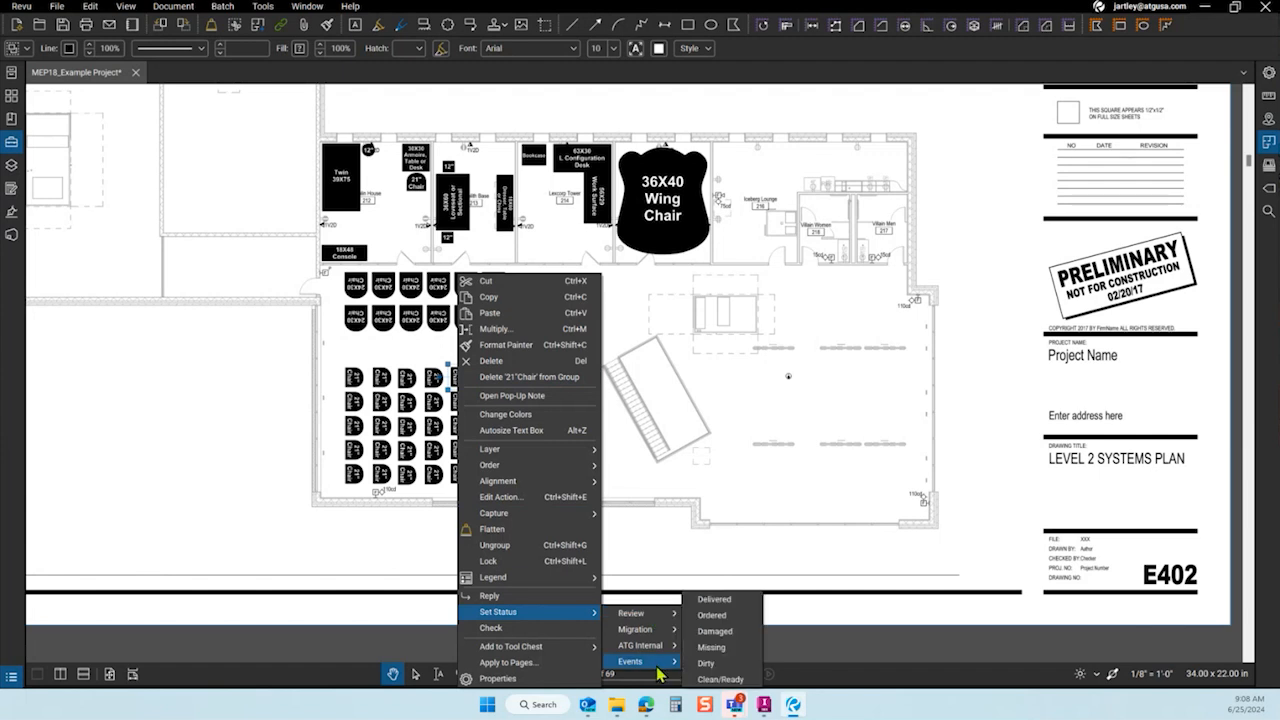
double_click(719, 680)
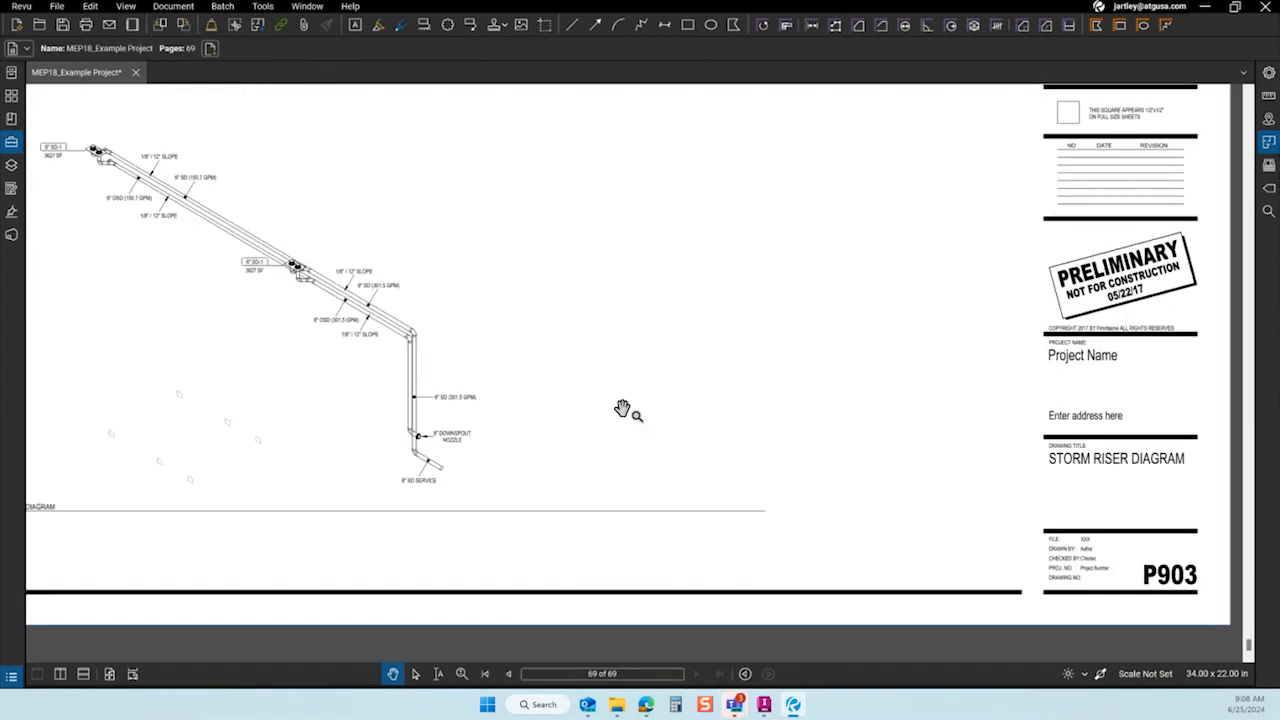
Return to page 8, the LEVEL 2 SYSTEMS PLAN sheet E402.
click(508, 674)
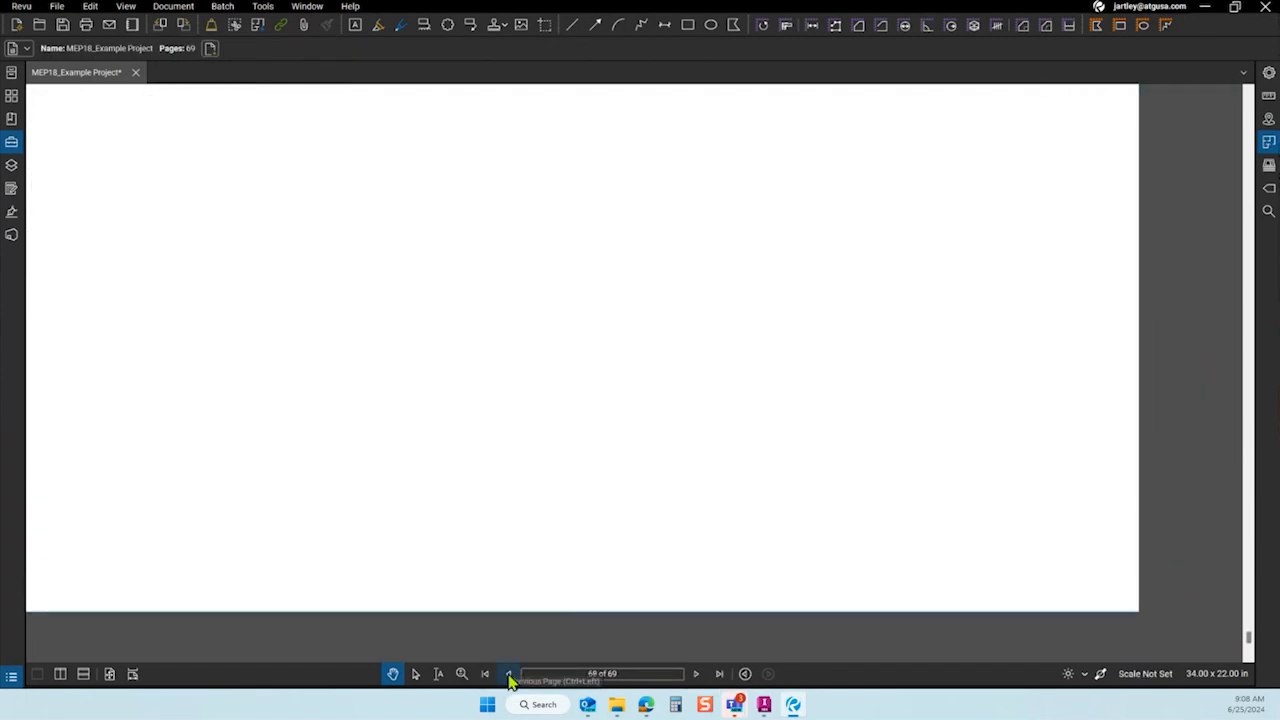
click(508, 676)
click(508, 676)
click(508, 676)
text(5)
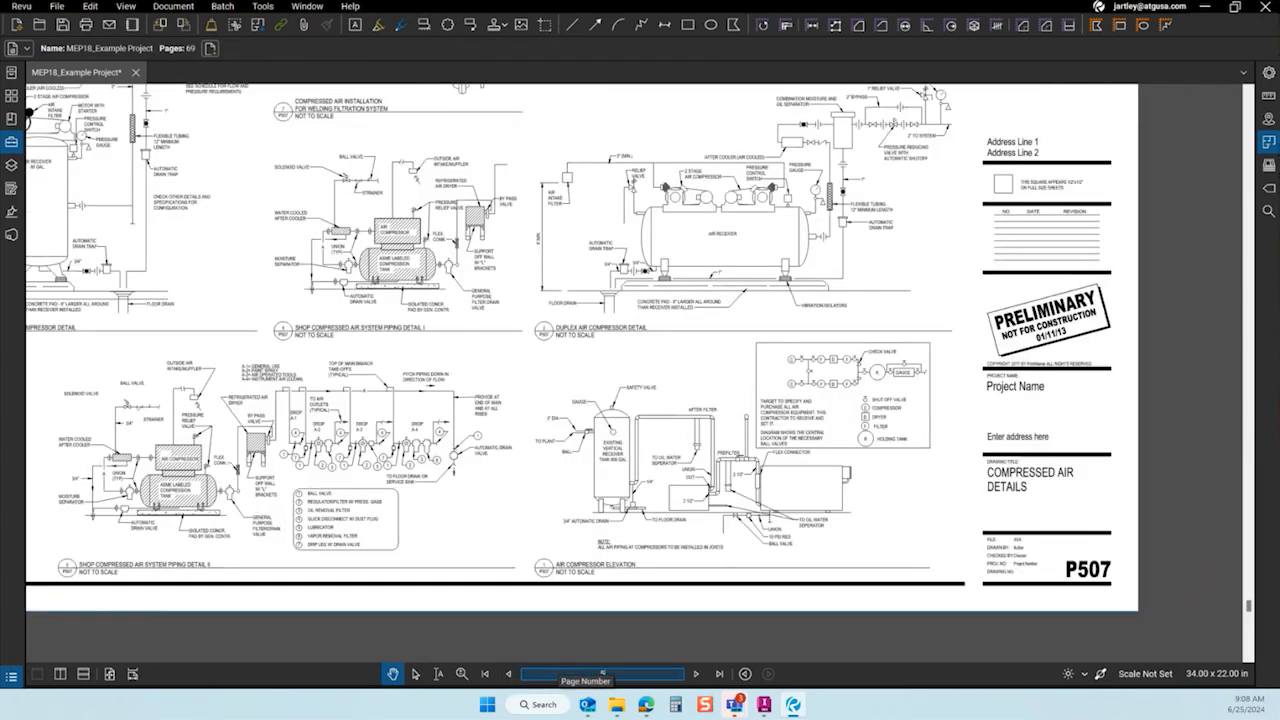
key(Return)
click(698, 675)
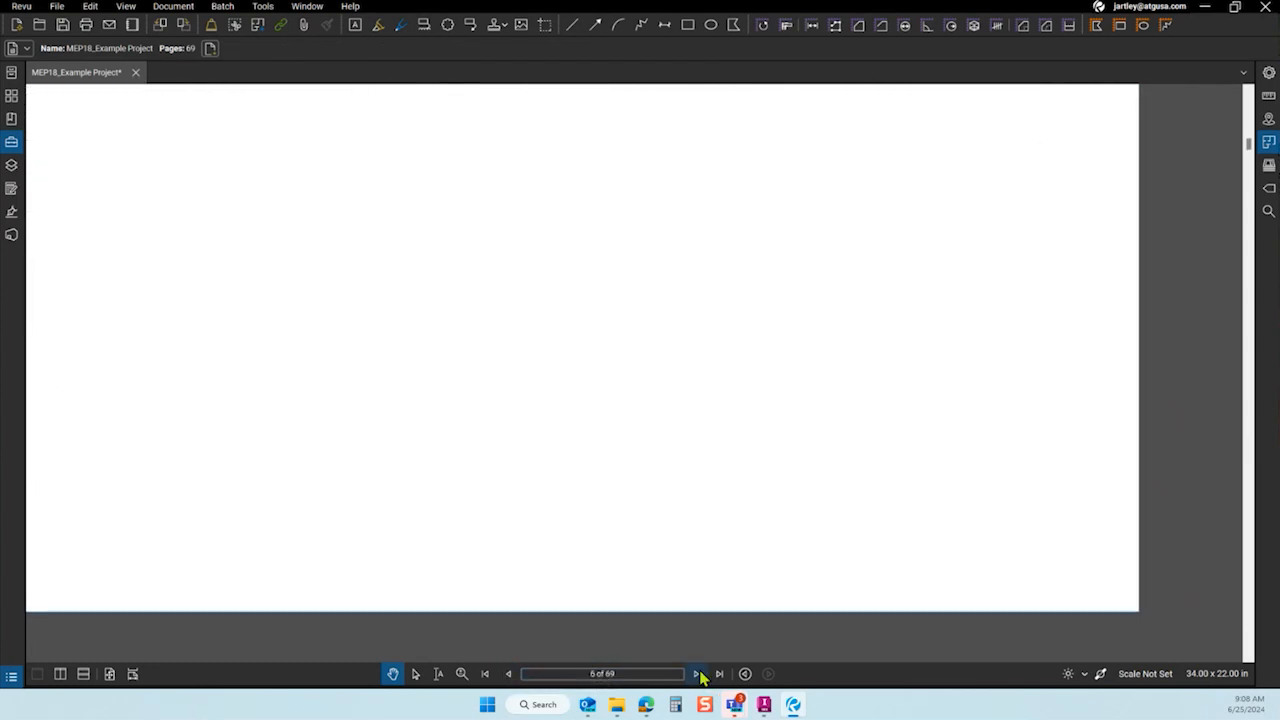
click(698, 675)
click(698, 675)
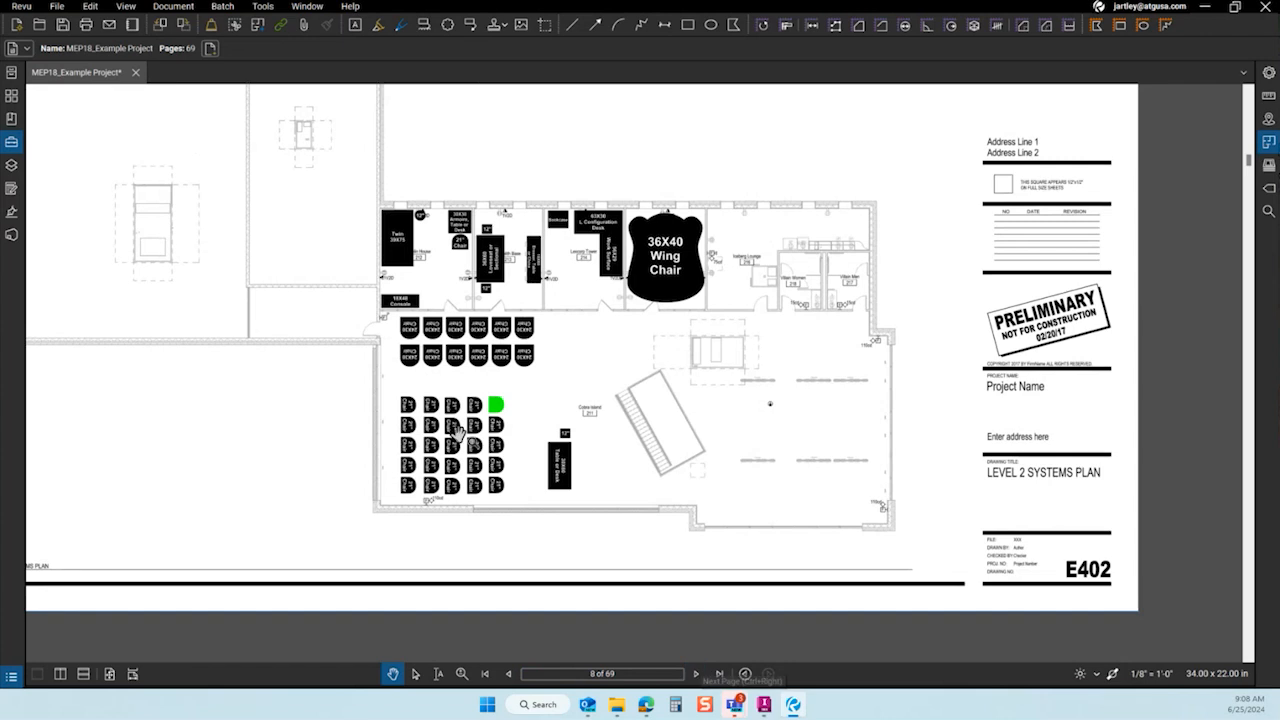
Set the Events status of the 21" chair directly beside the green one to Clean/Ready.
scroll(460, 436, up, 3)
click(527, 383)
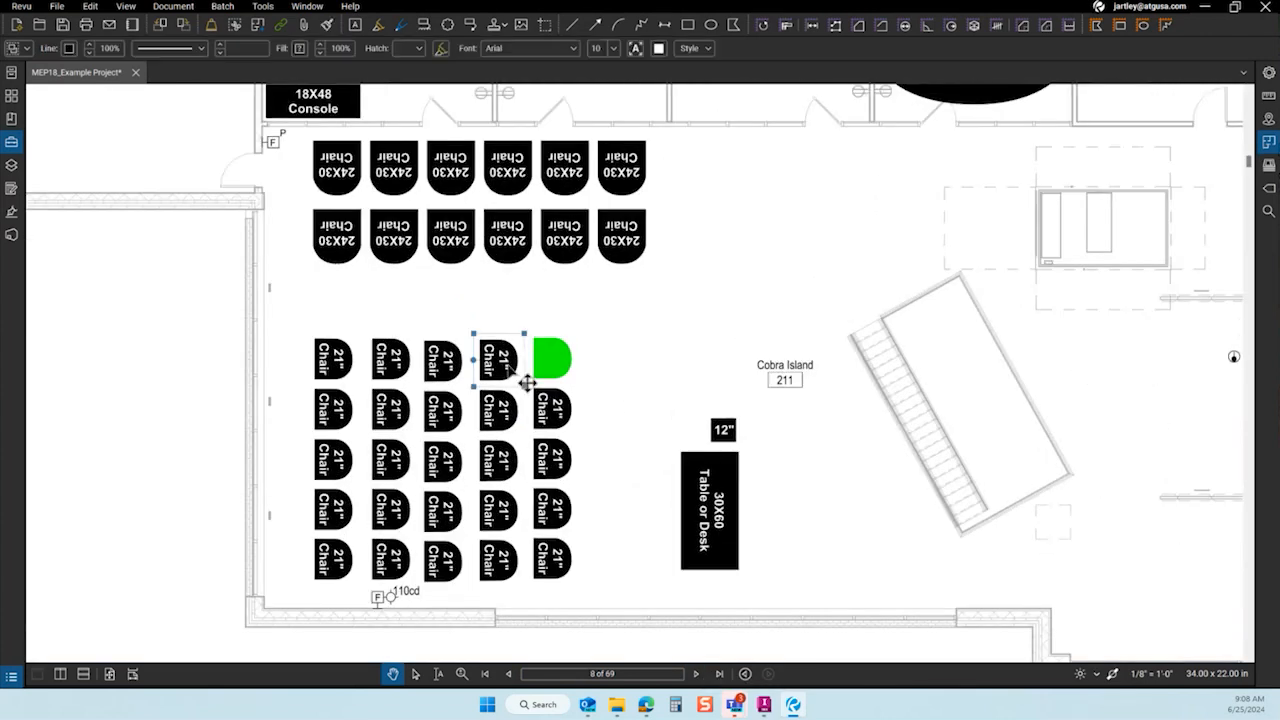
right_click(527, 383)
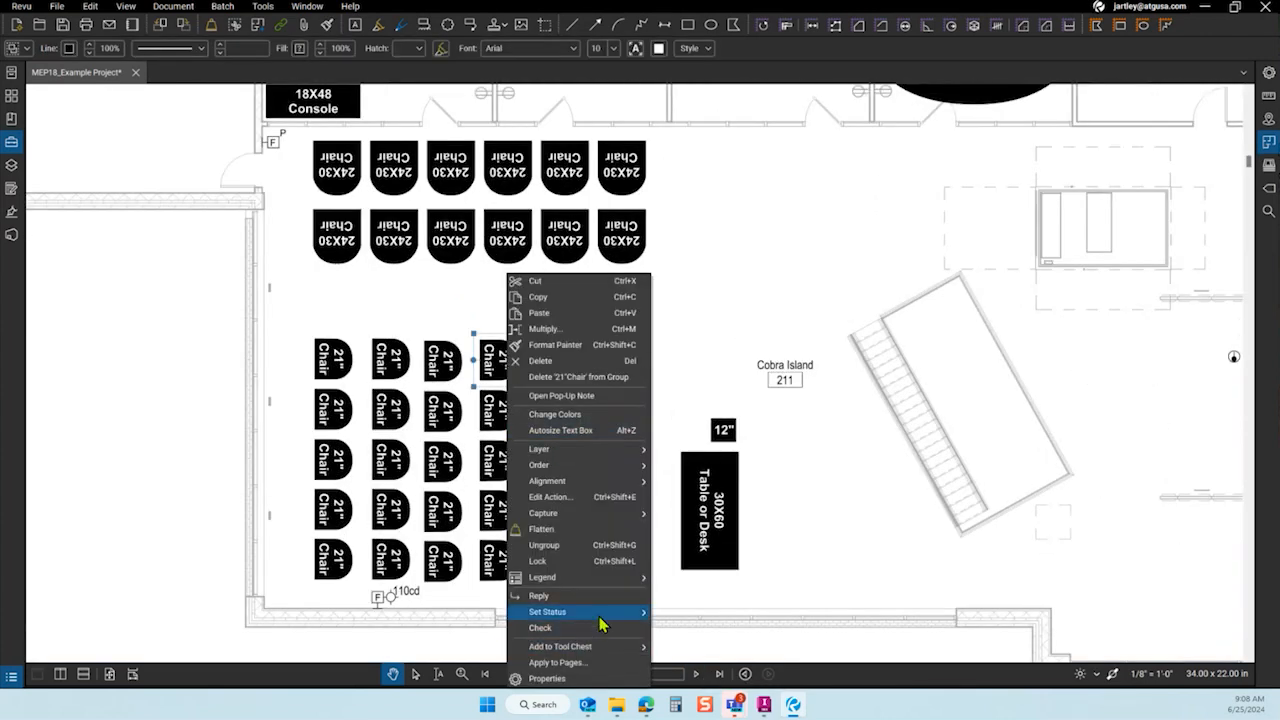
mouse_move(622, 614)
mouse_move(700, 662)
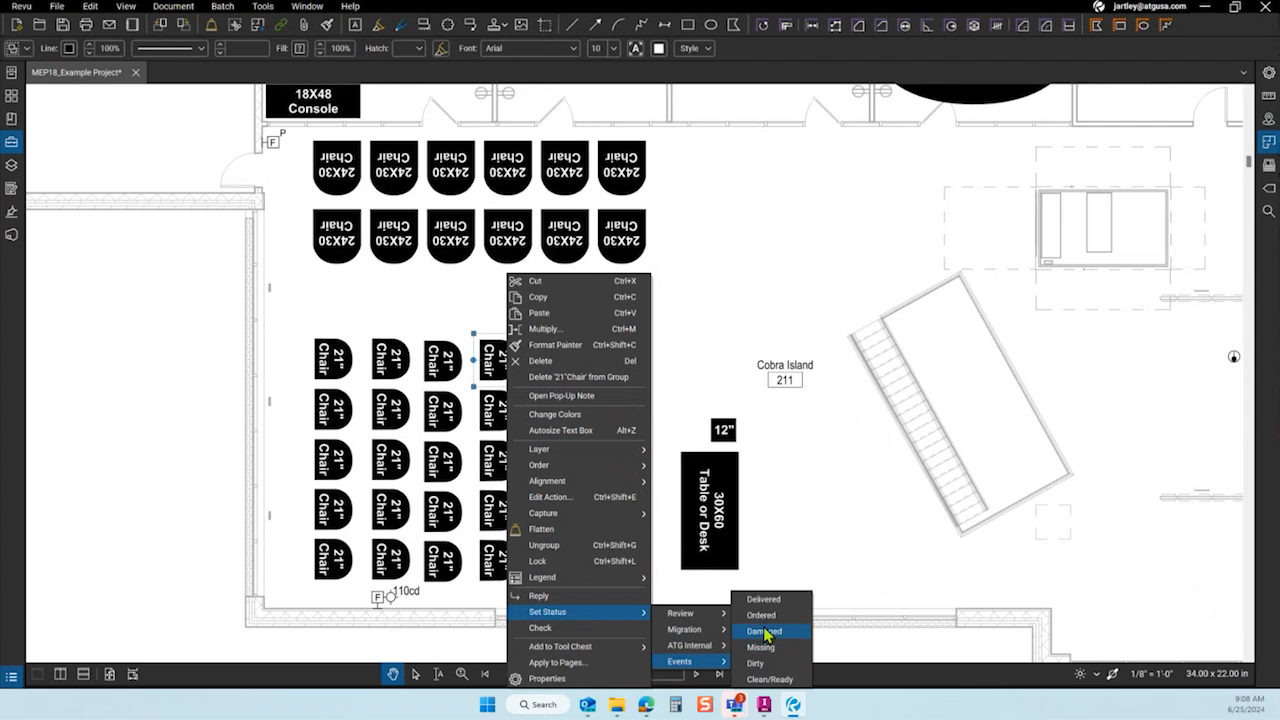
click(770, 679)
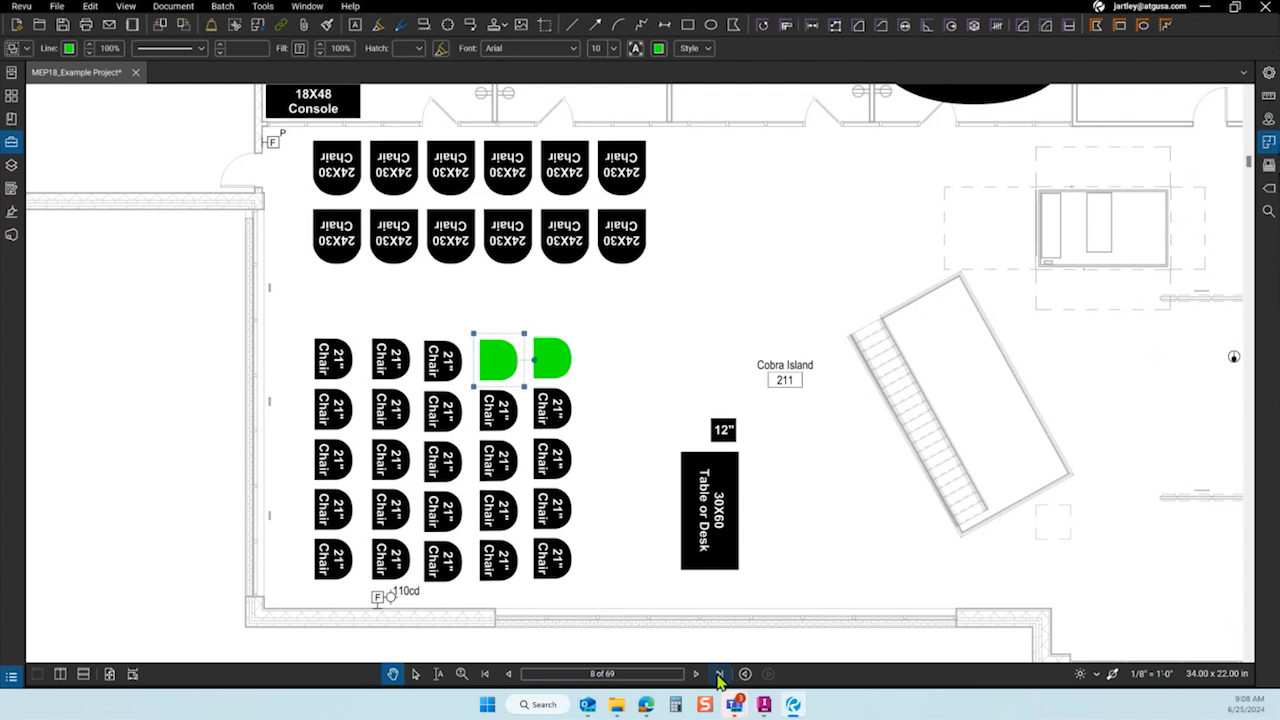
Set the Events status of the 21" chair at the east end of the second row to Dirty.
click(595, 357)
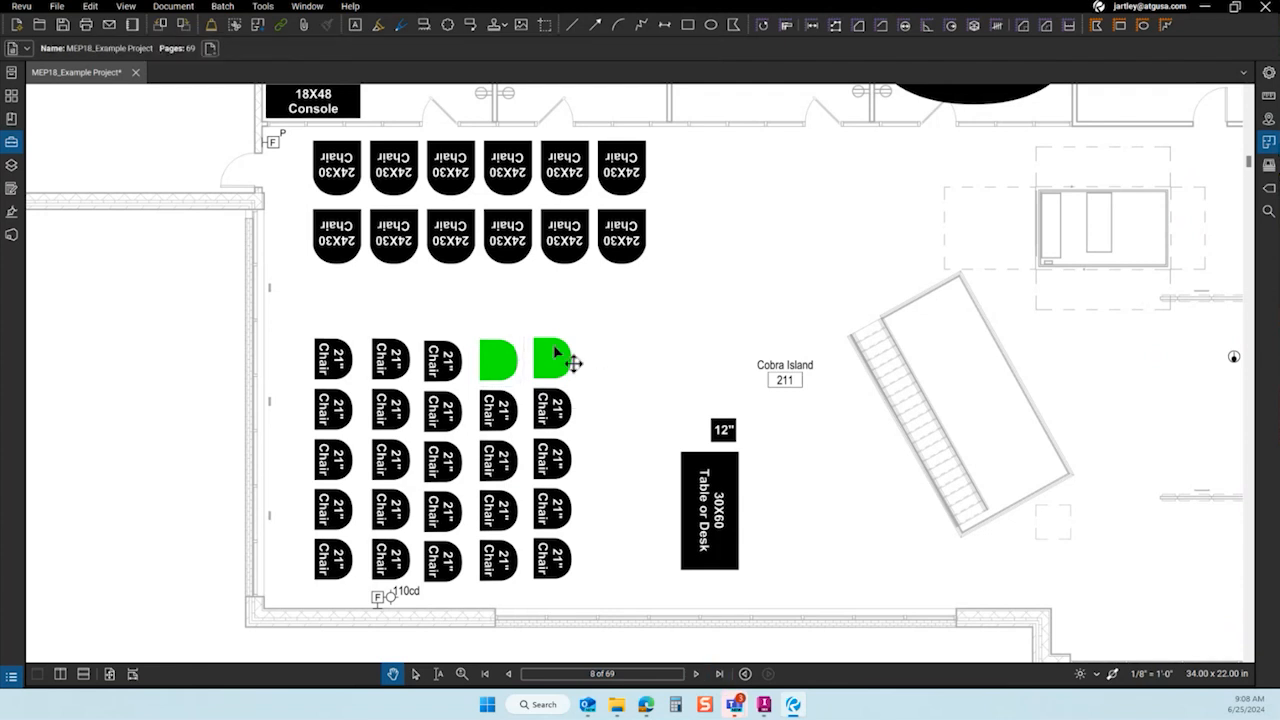
click(568, 422)
right_click(550, 406)
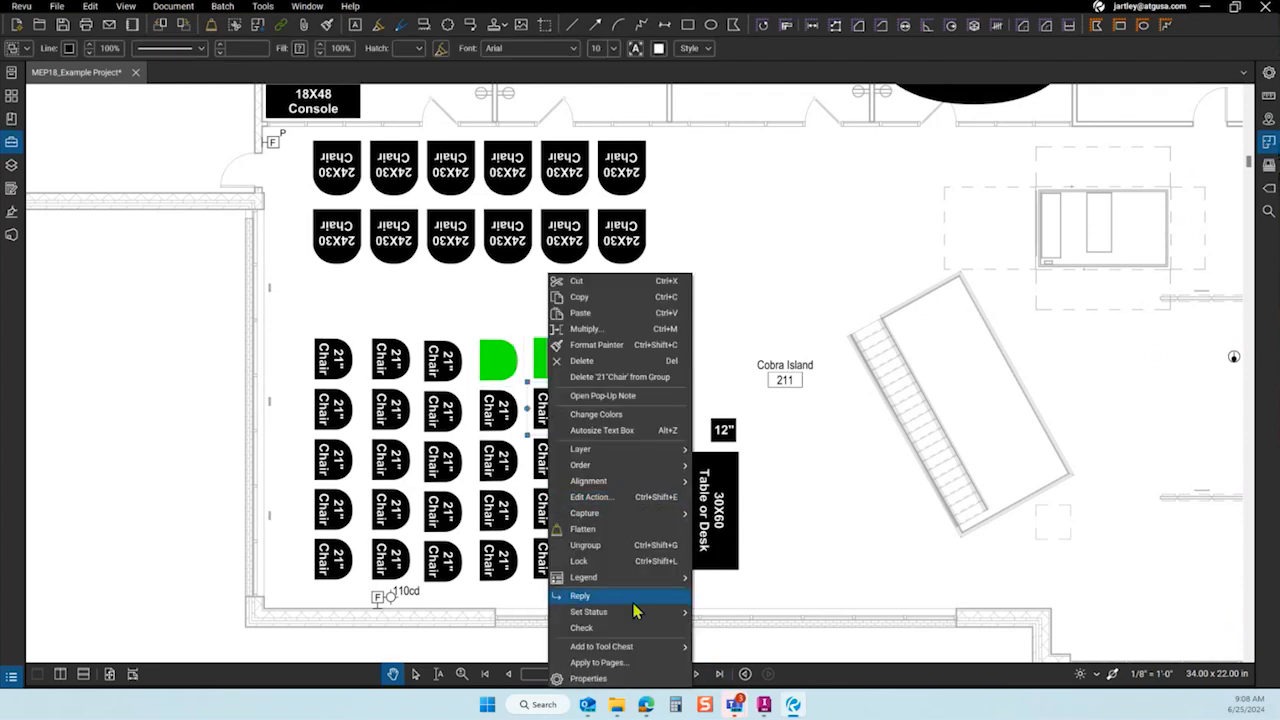
mouse_move(640, 612)
mouse_move(753, 662)
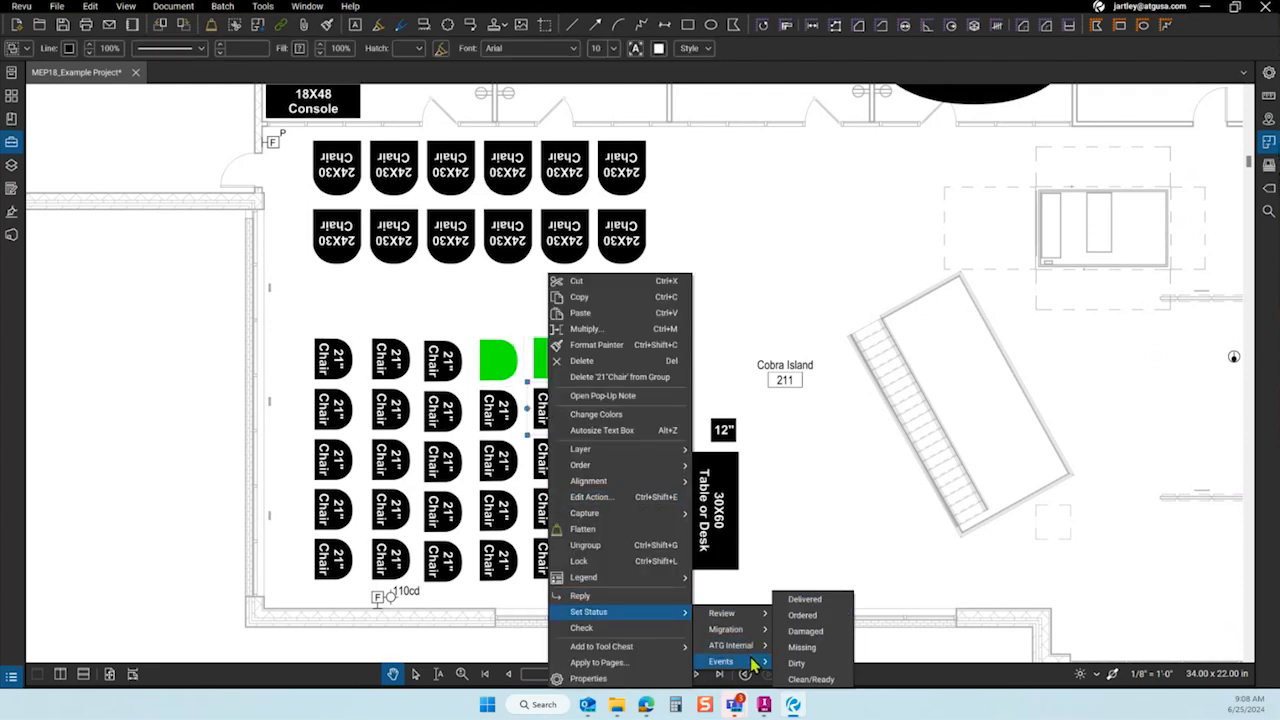
click(797, 660)
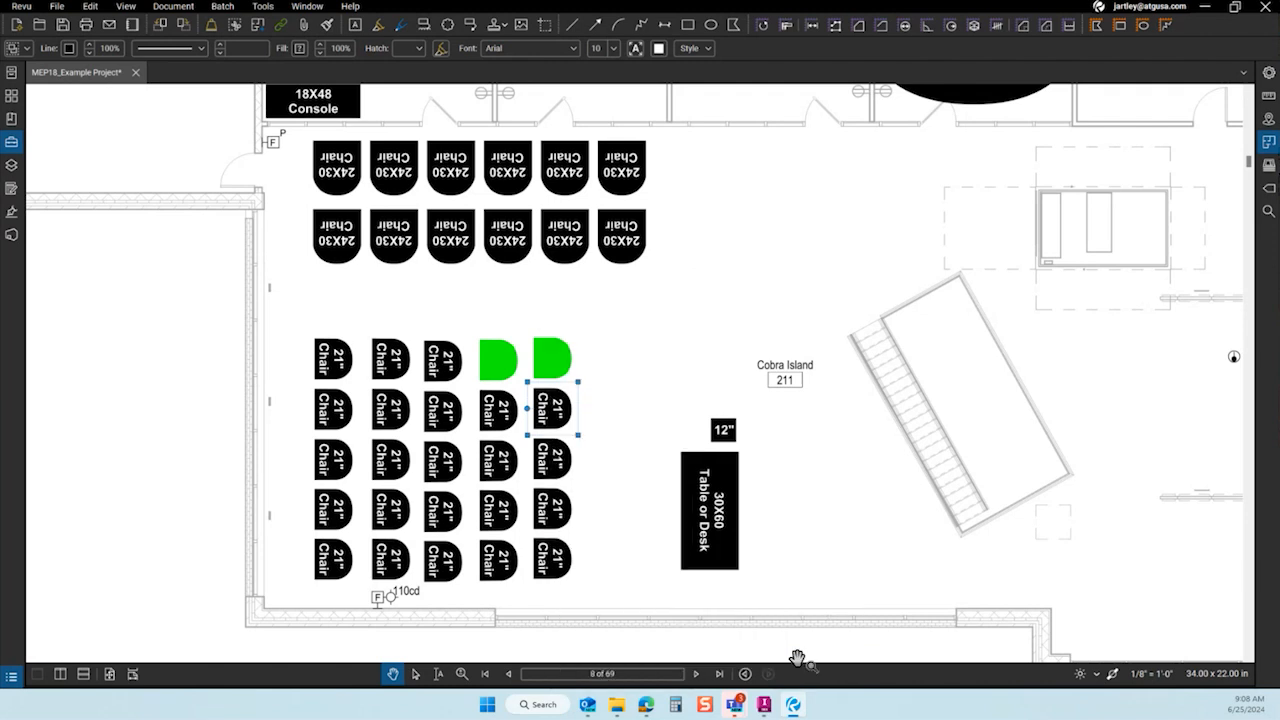
Change the Events status of that second-row 21" chair to Missing and deselect it.
right_click(577, 433)
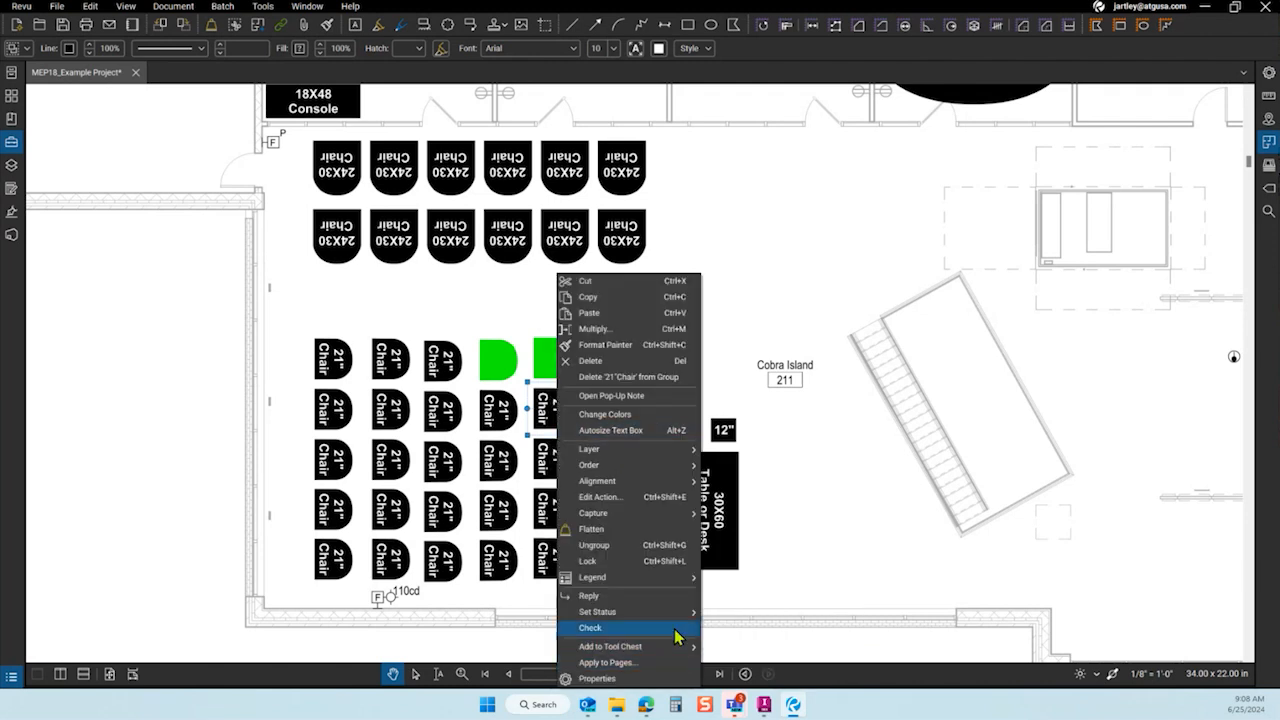
mouse_move(677, 611)
mouse_move(752, 664)
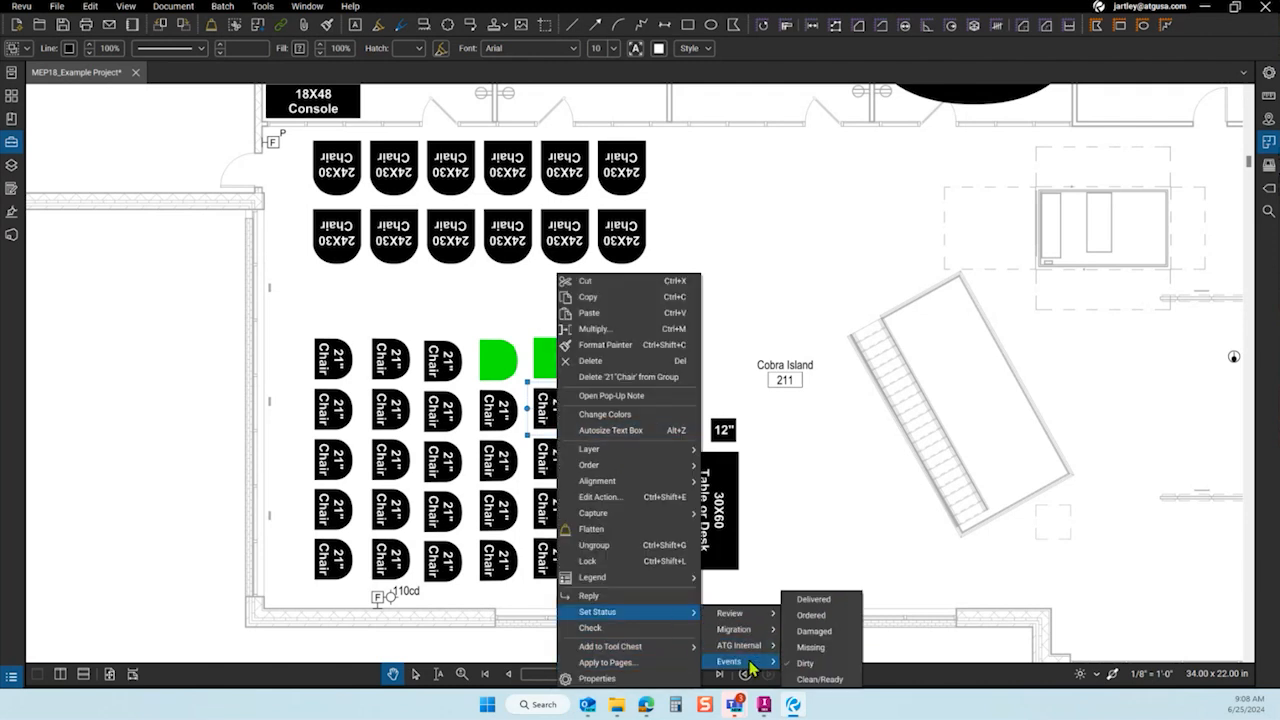
click(812, 664)
click(805, 458)
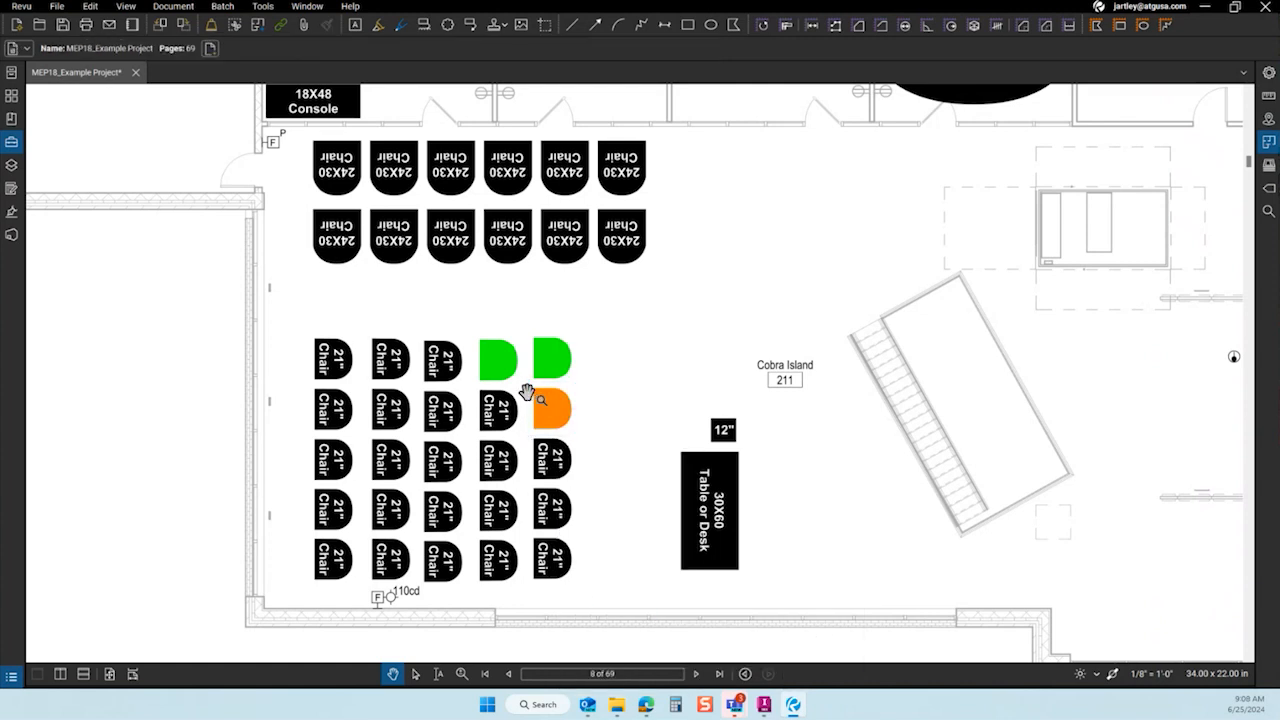
click(636, 258)
right_click(636, 258)
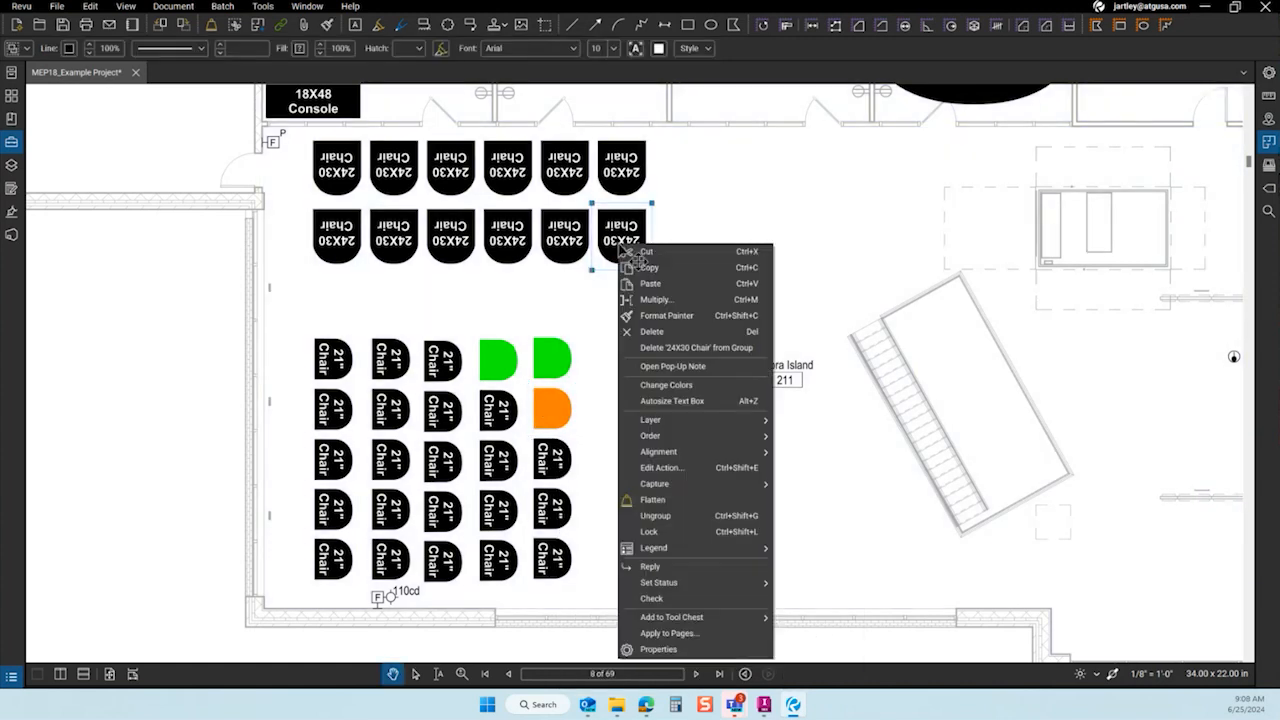
mouse_move(668, 584)
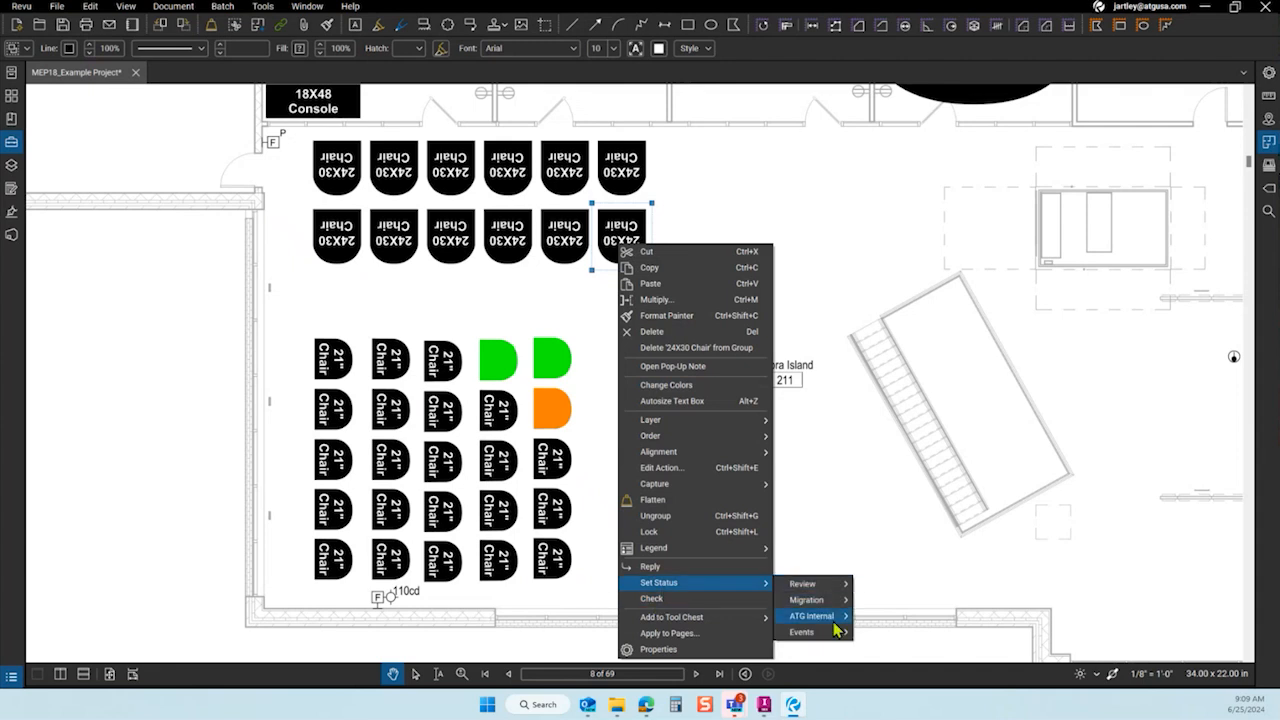
mouse_move(835, 634)
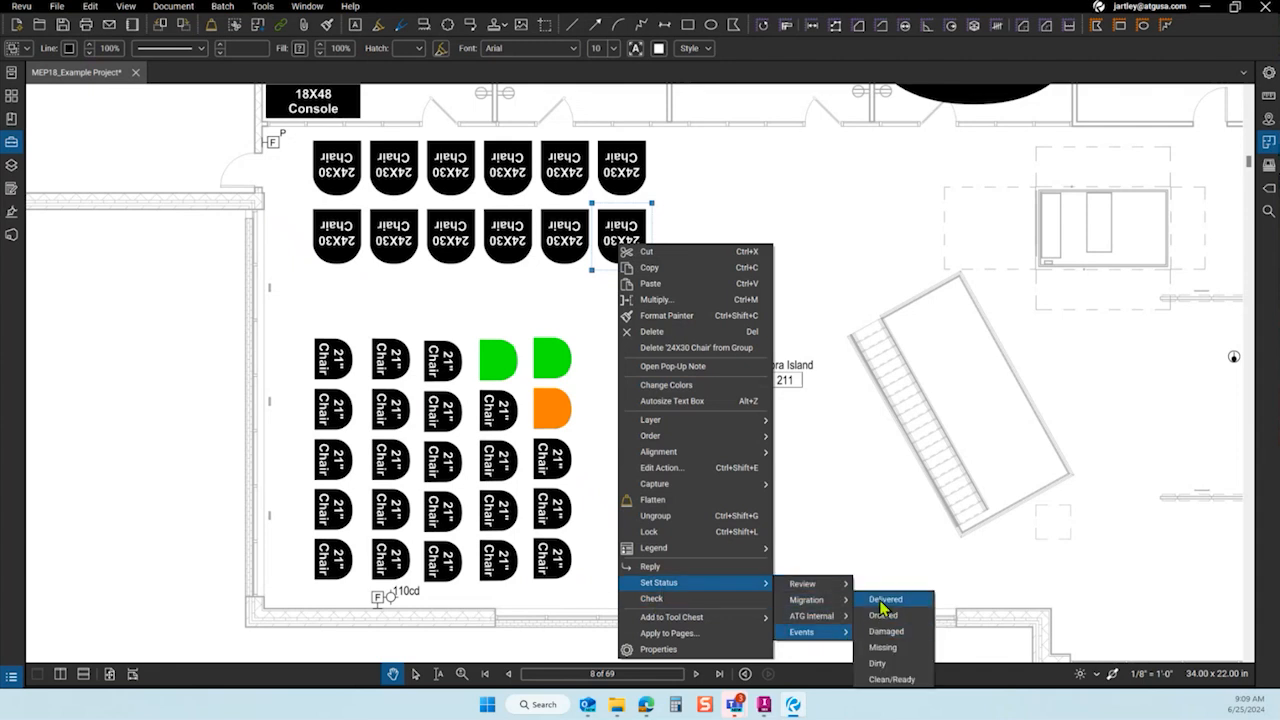
click(882, 617)
scroll(636, 438, down, 2)
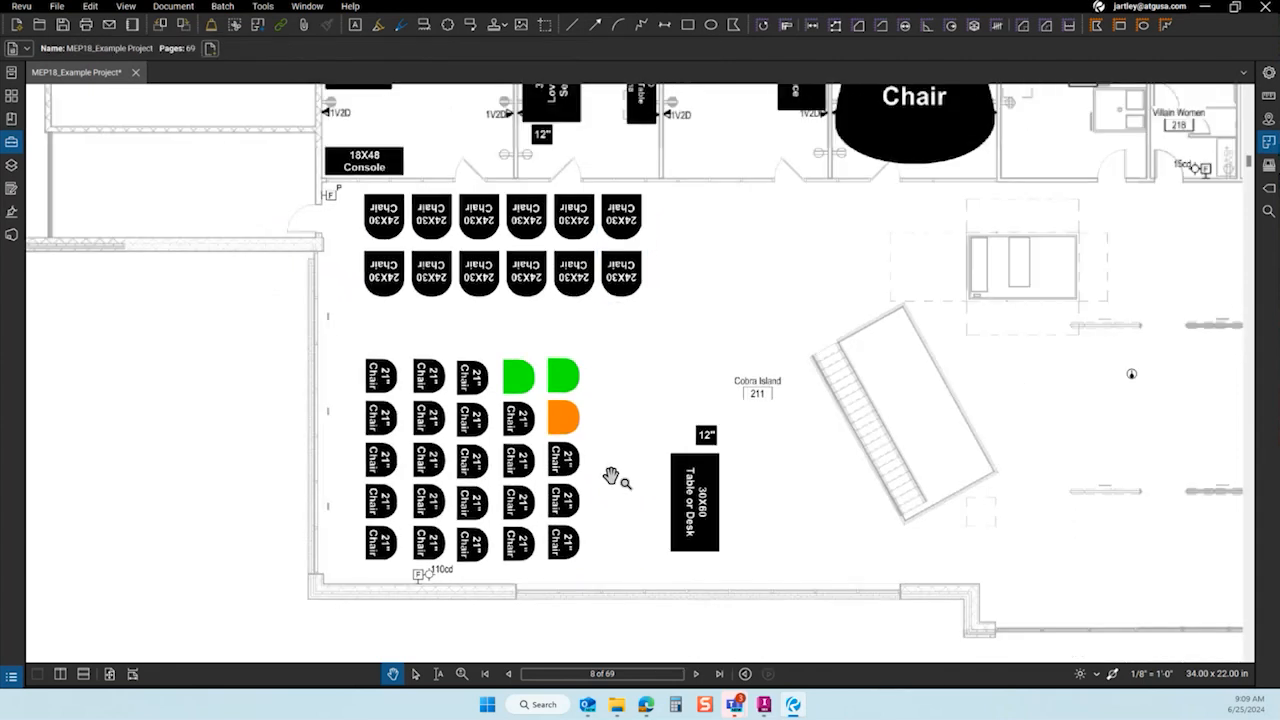
scroll(472, 228, up, 3)
click(449, 290)
right_click(449, 290)
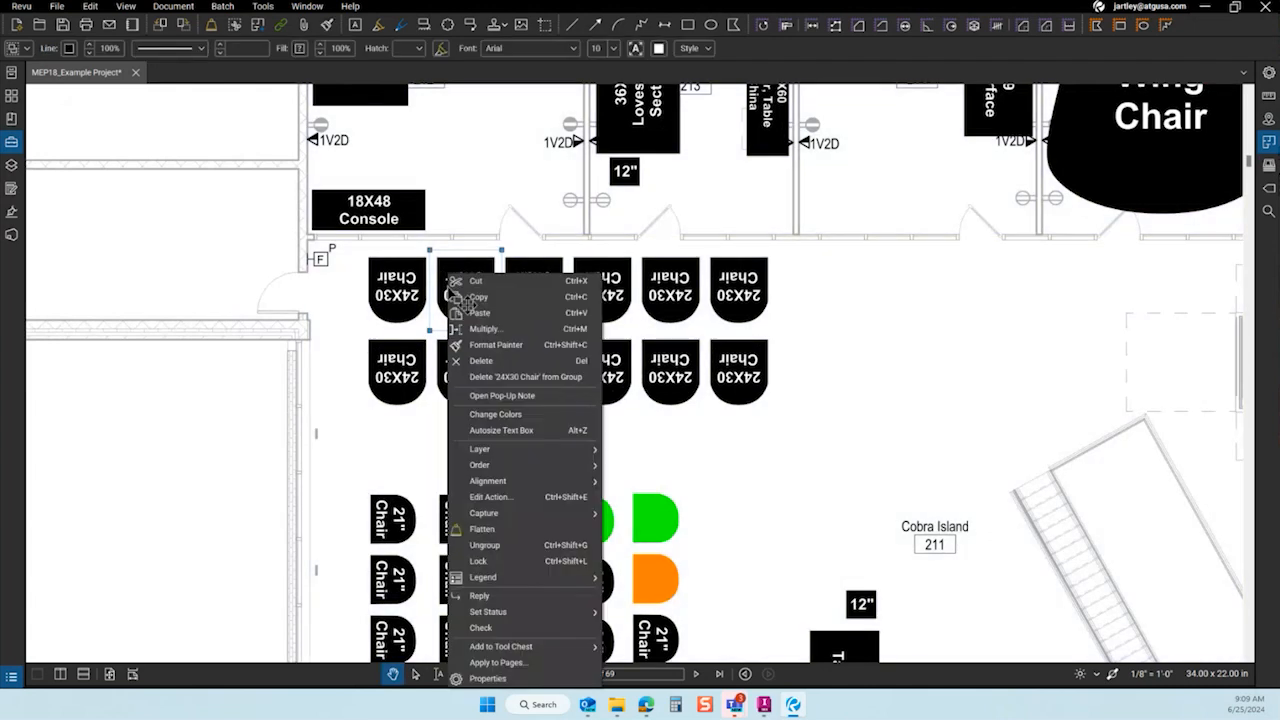
click(862, 464)
Set the Events status of the 36X60 Loveseat or Sectional in room 213 to Clean/Ready and deselect it.
scroll(626, 522, down, 2)
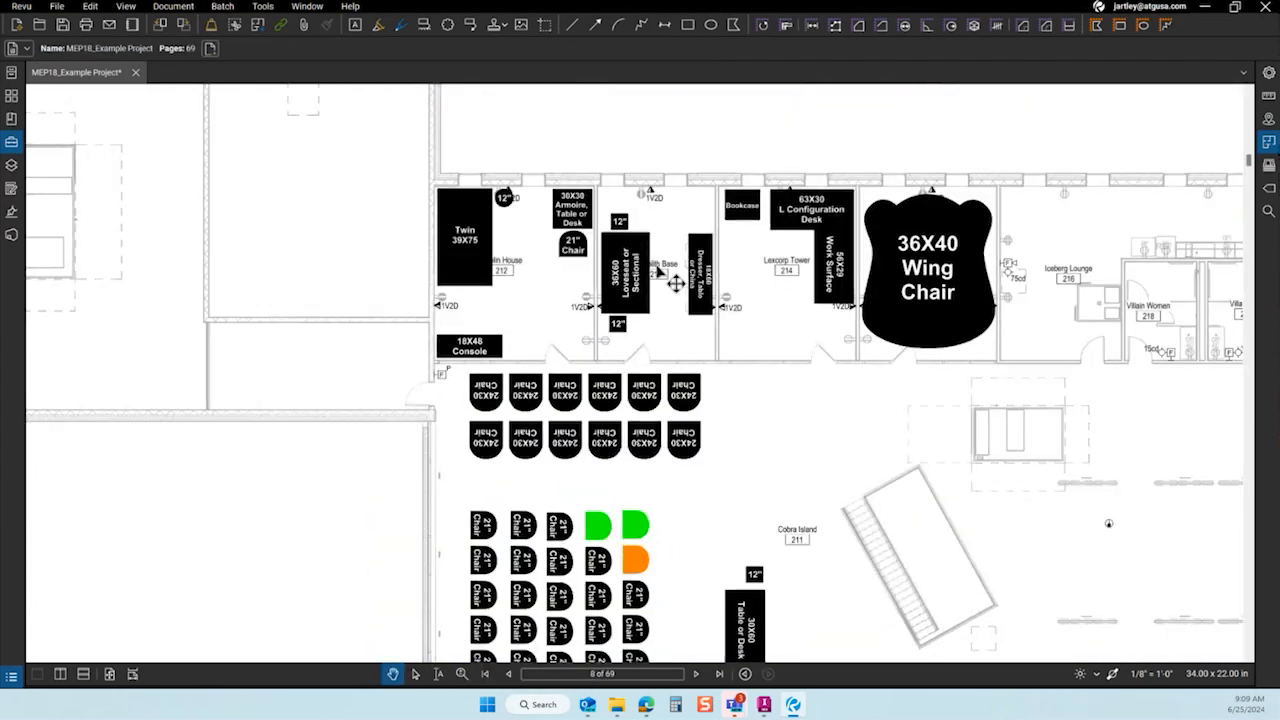
click(651, 282)
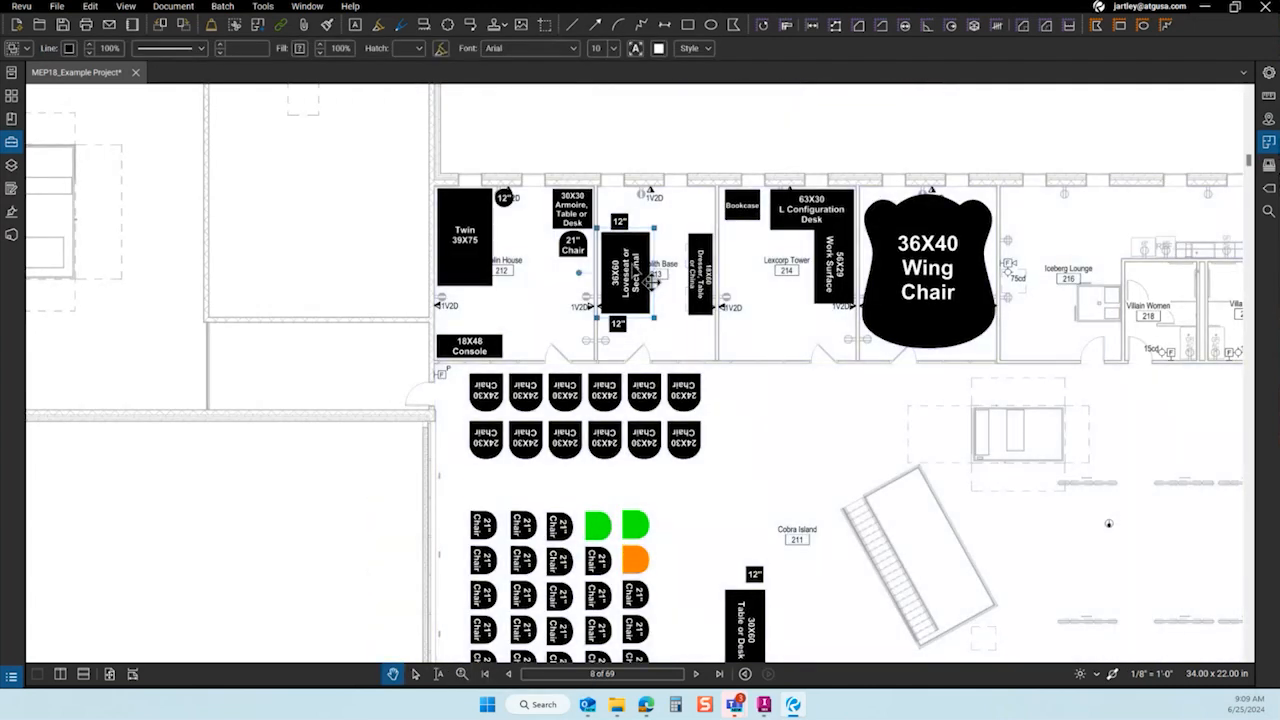
right_click(636, 278)
mouse_move(760, 605)
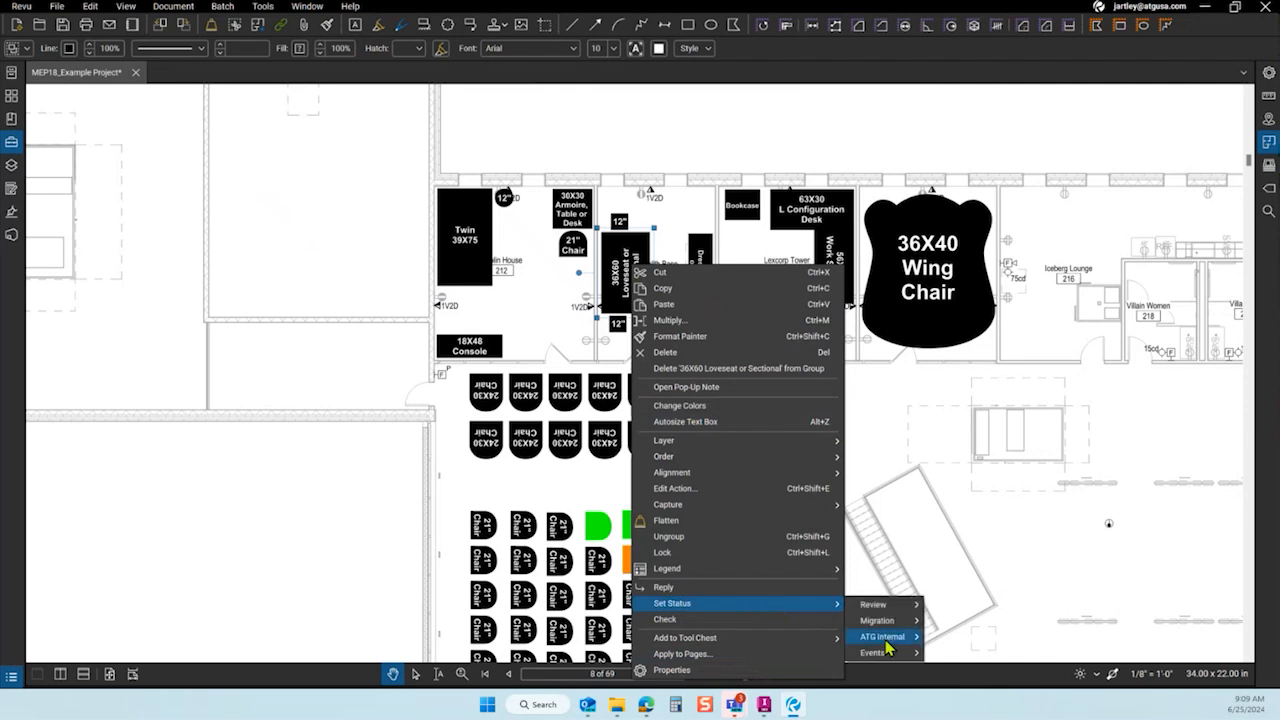
mouse_move(893, 652)
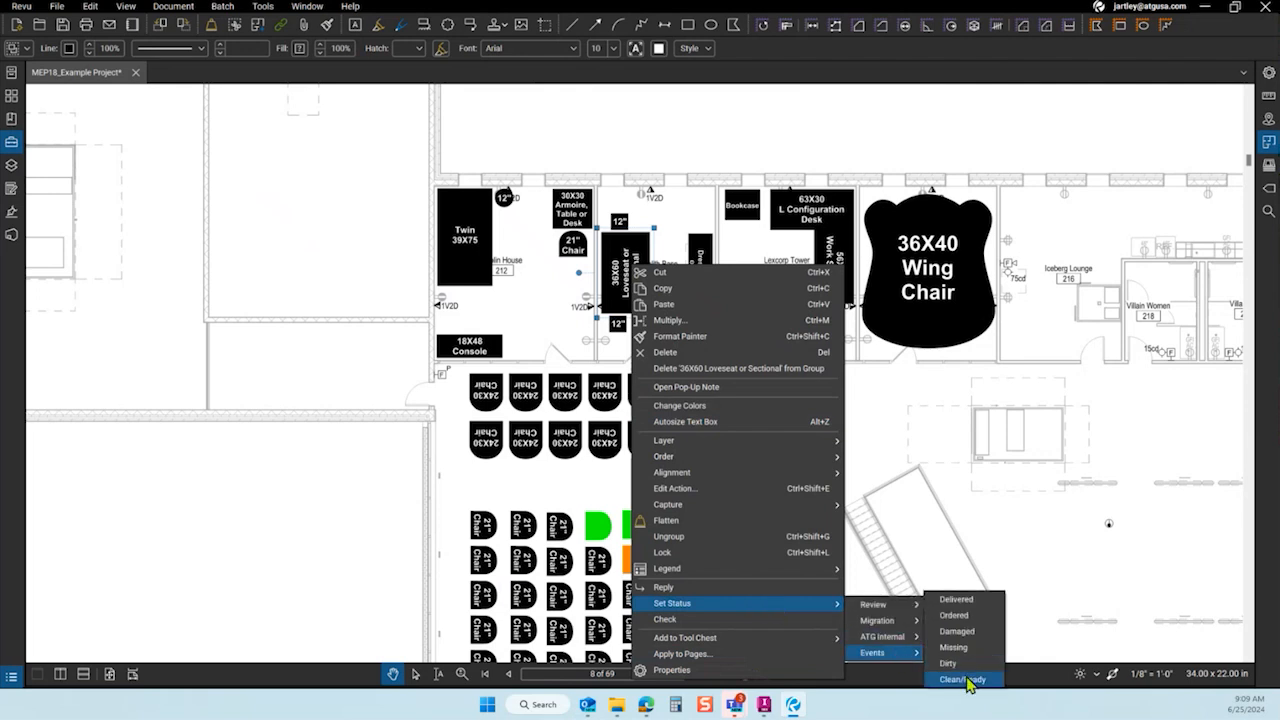
click(962, 680)
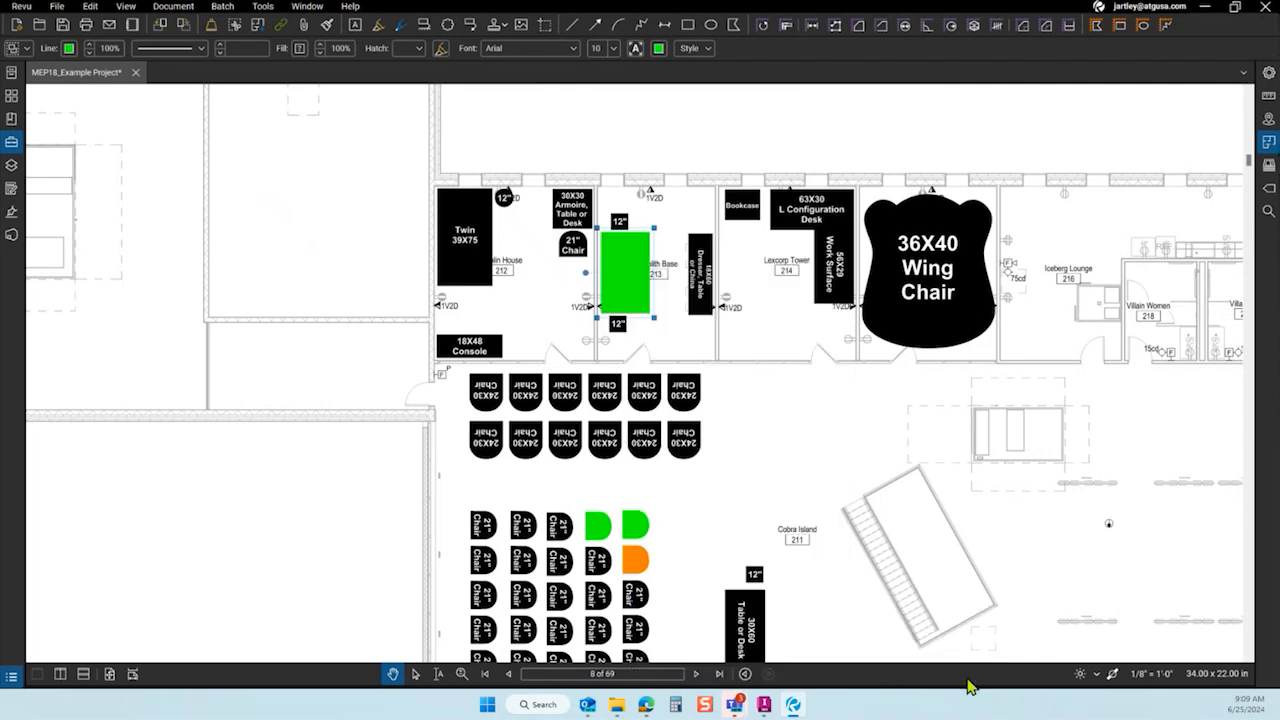
click(771, 521)
right_click(618, 222)
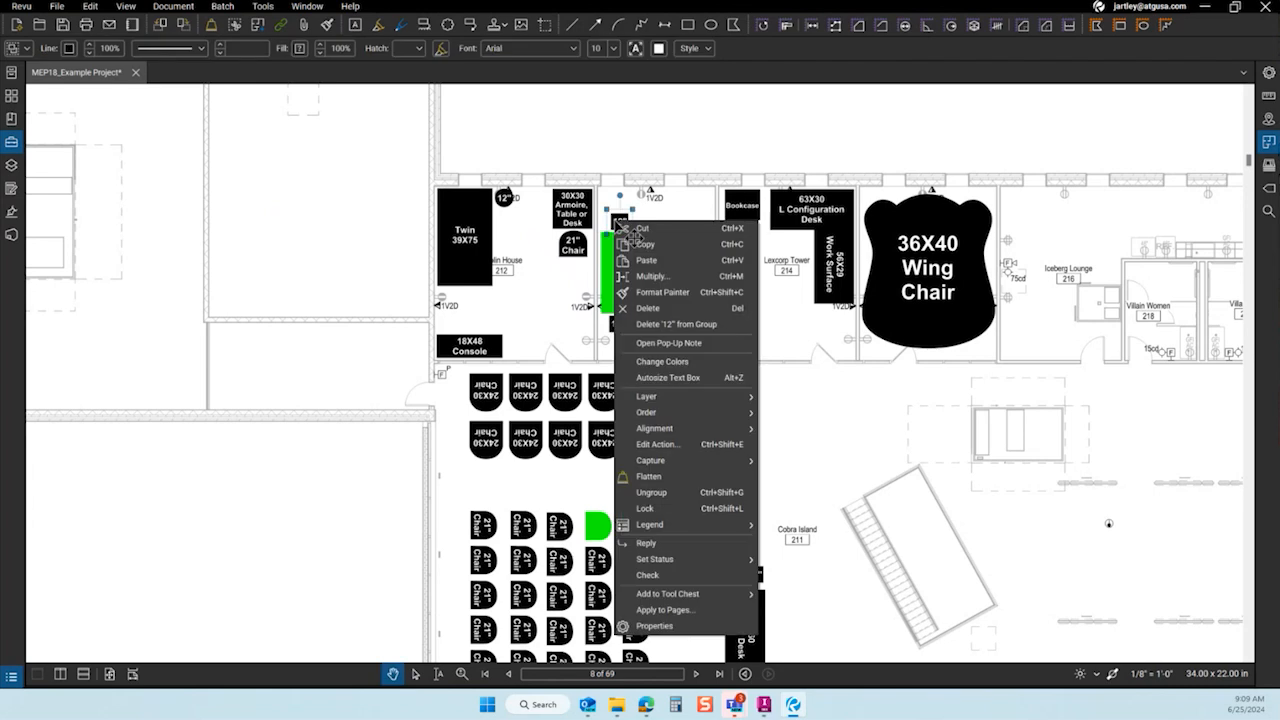
mouse_move(736, 563)
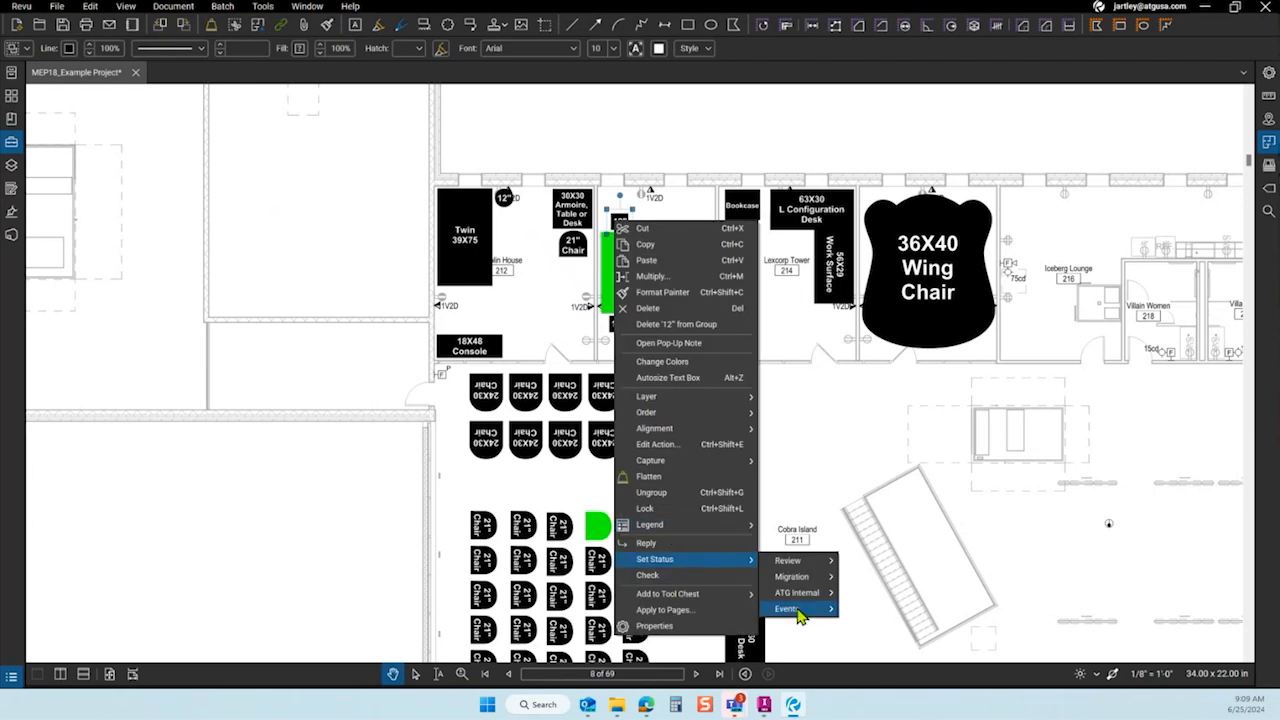
click(878, 428)
click(867, 416)
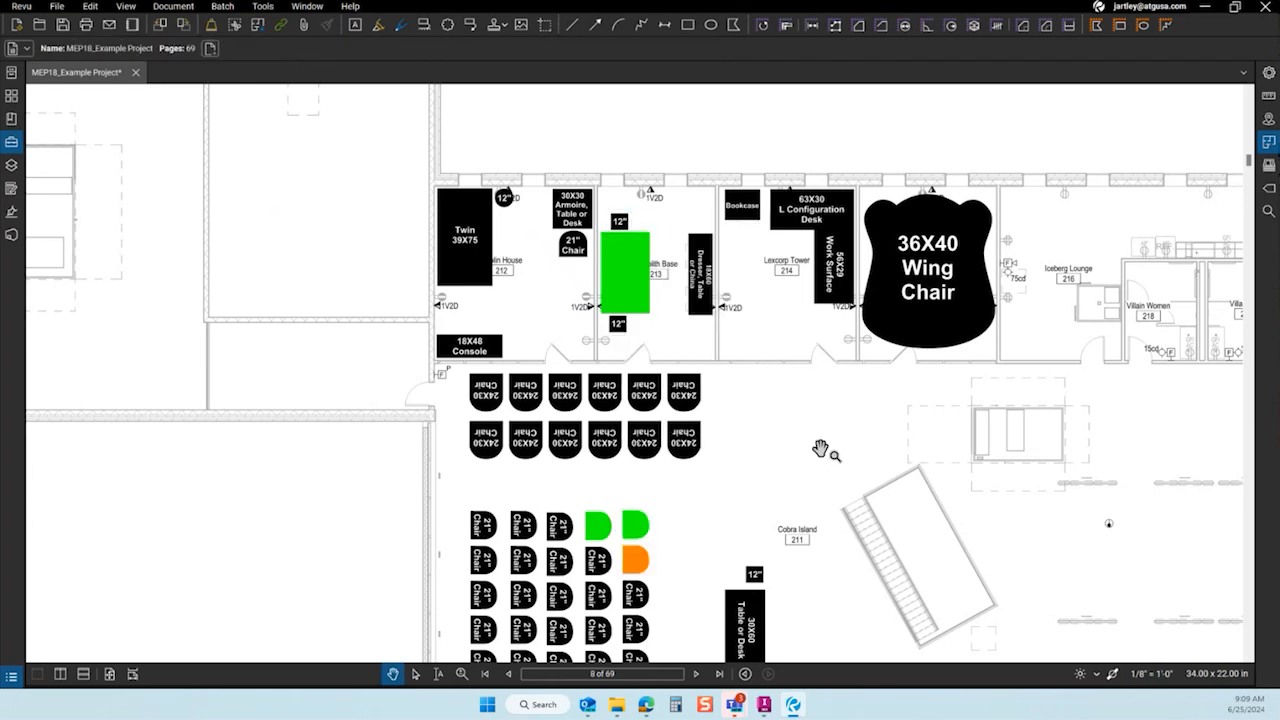
Reopen the Markups List.
click(11, 677)
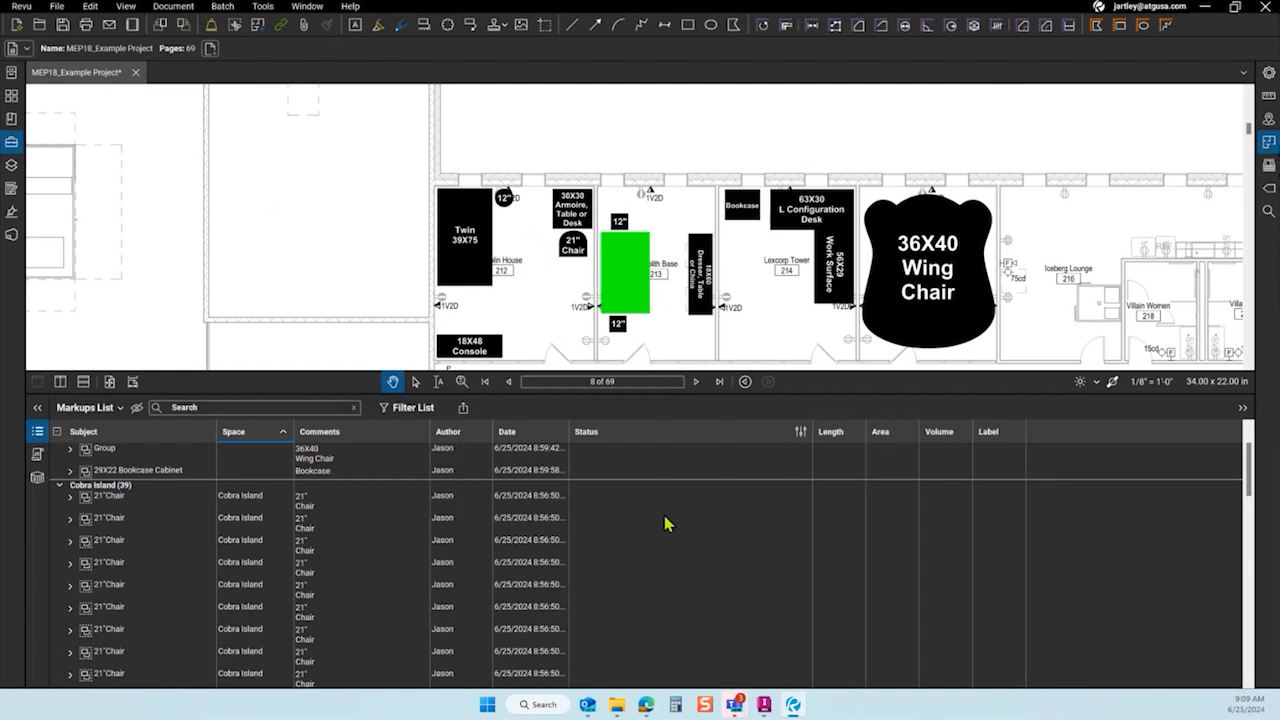
Try to move the Events status model to first place in the list of models and save the order.
click(804, 436)
click(820, 452)
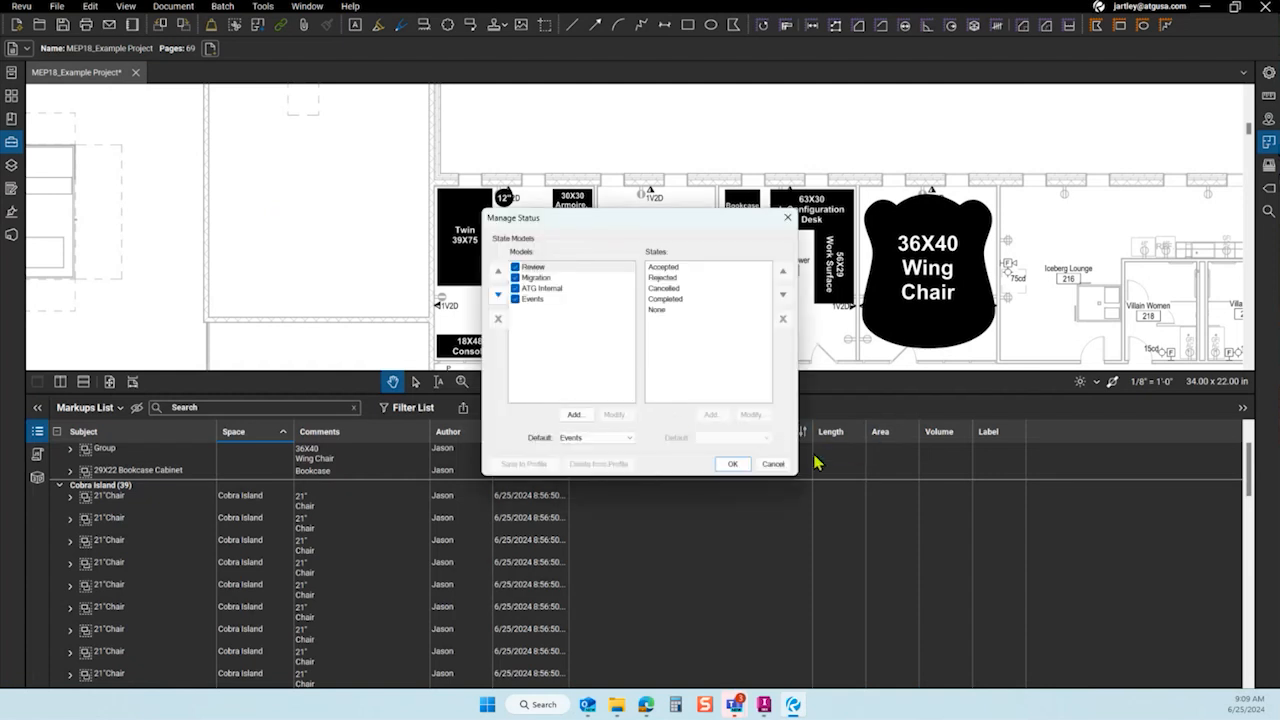
click(532, 300)
click(499, 272)
click(499, 272)
click(499, 272)
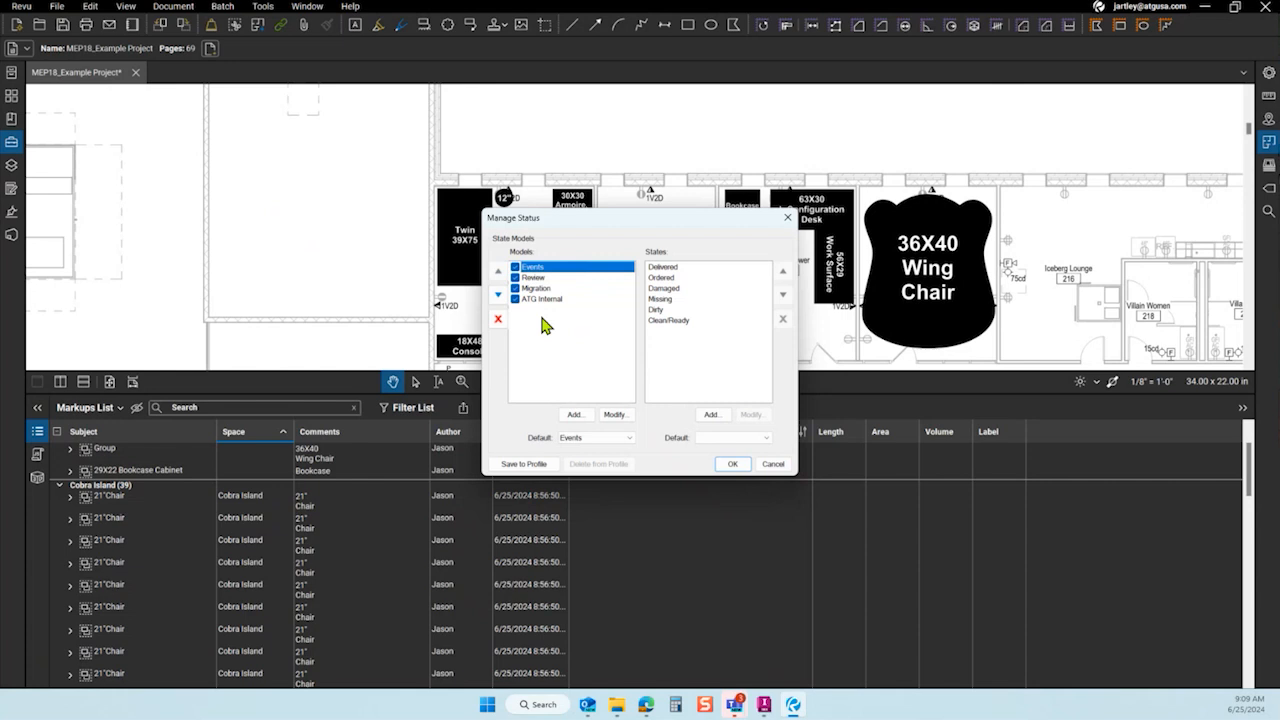
click(732, 464)
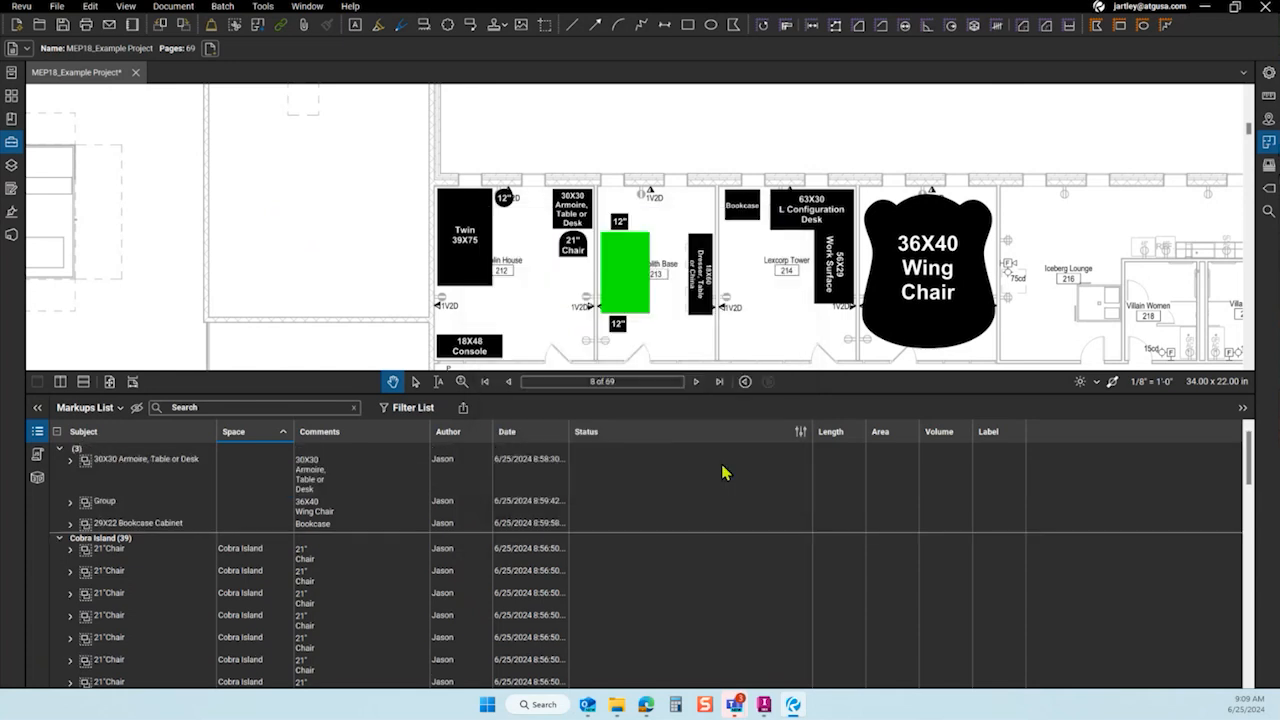
Check the order of the status models offered for the 12" markup south of the loveseat in room 213.
click(37, 431)
scroll(640, 340, up, 4)
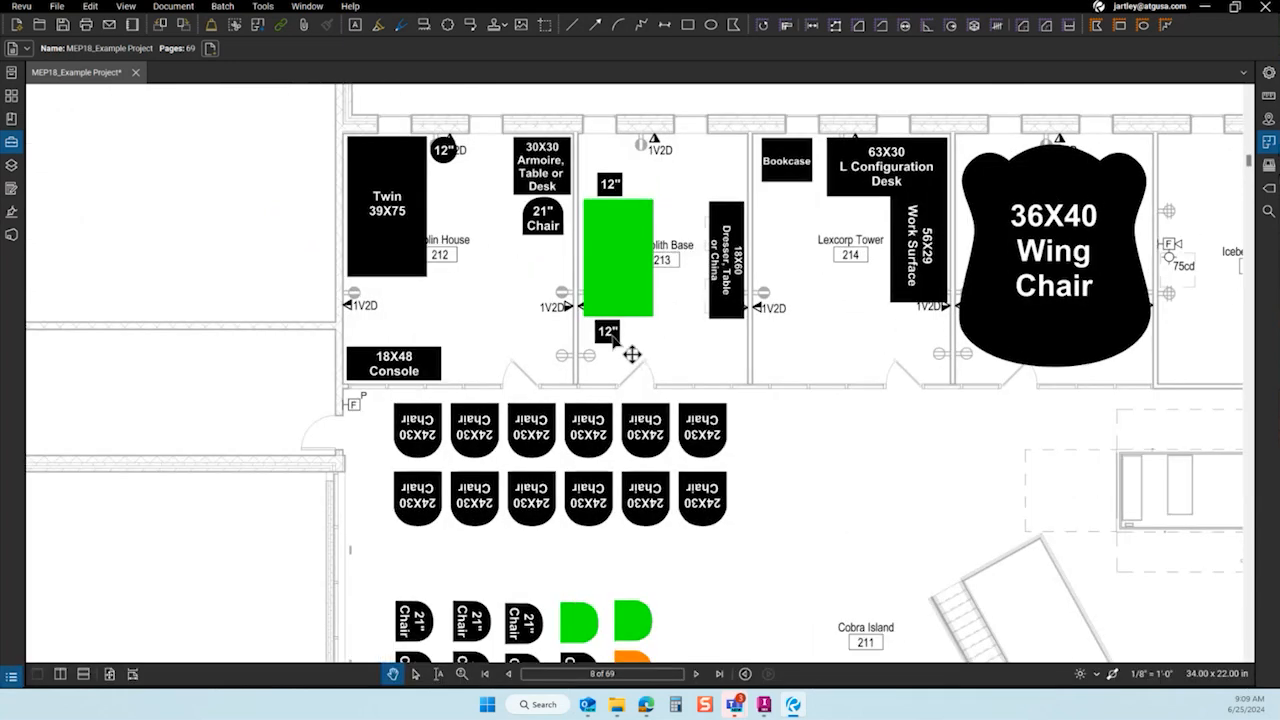
click(632, 354)
right_click(613, 335)
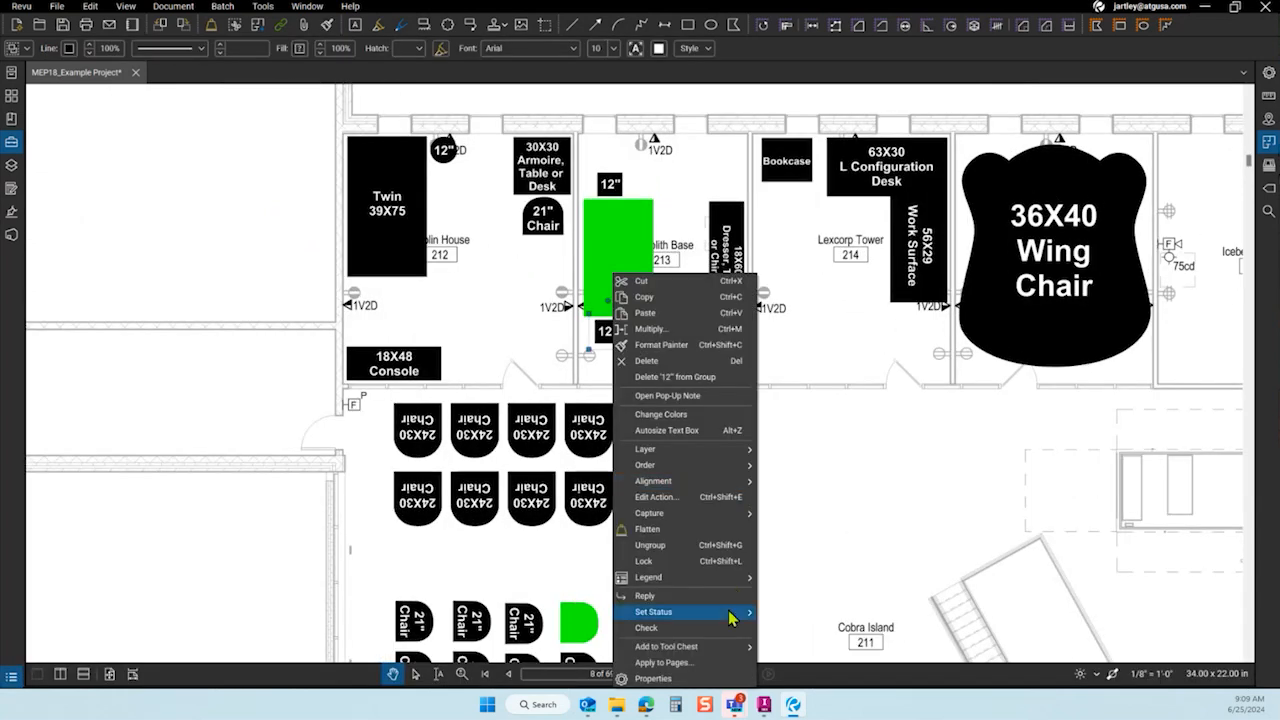
mouse_move(735, 613)
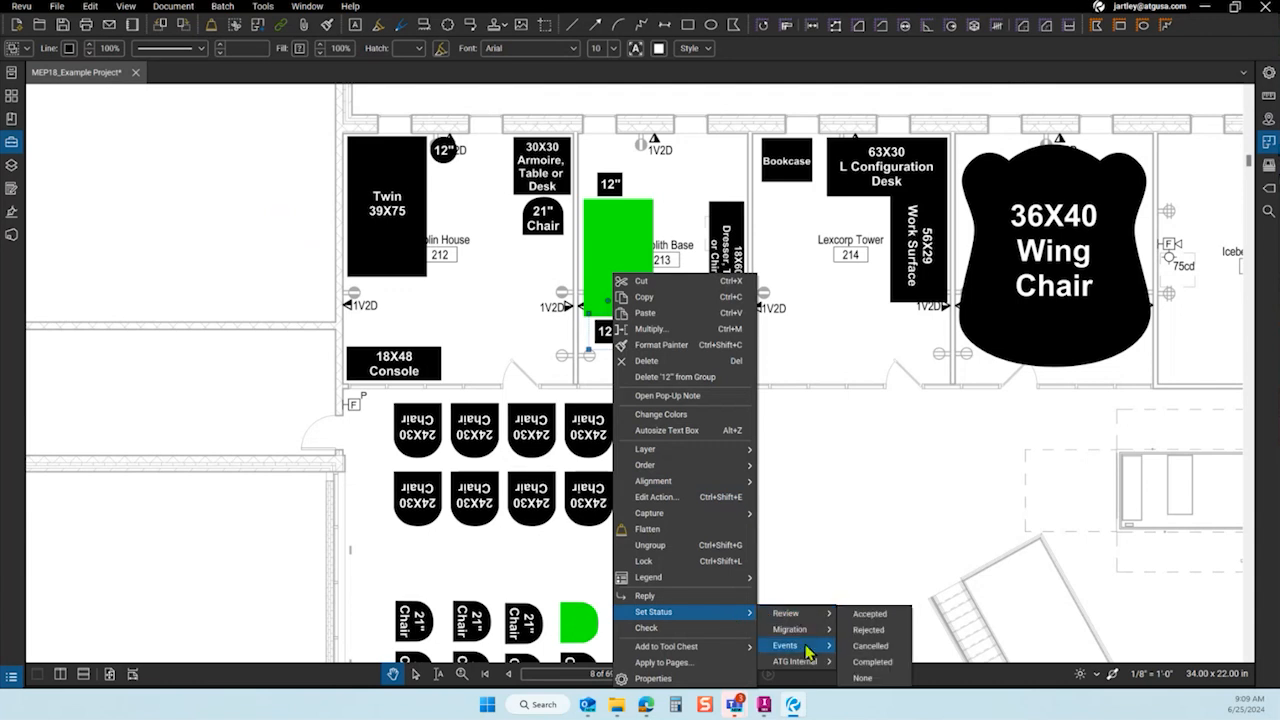
mouse_move(807, 649)
click(845, 525)
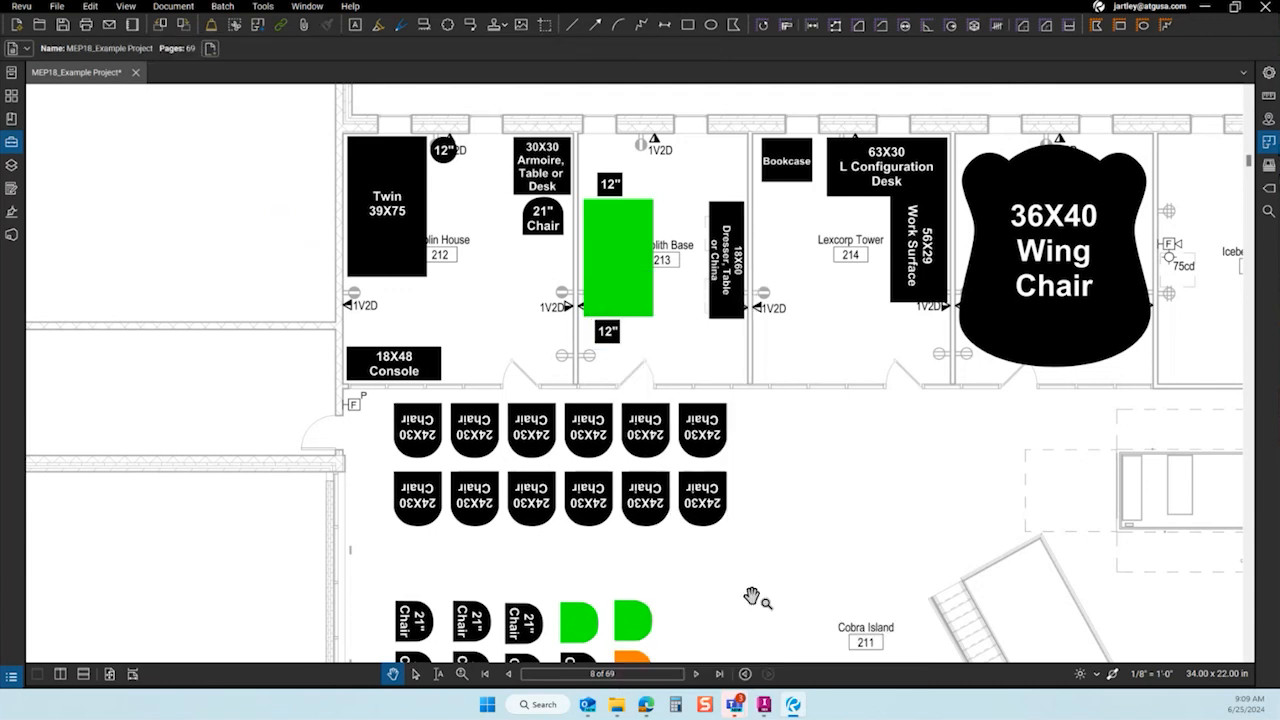
Try again to move the Events status model above Review and Migration and save the order.
click(12, 677)
click(800, 436)
click(814, 450)
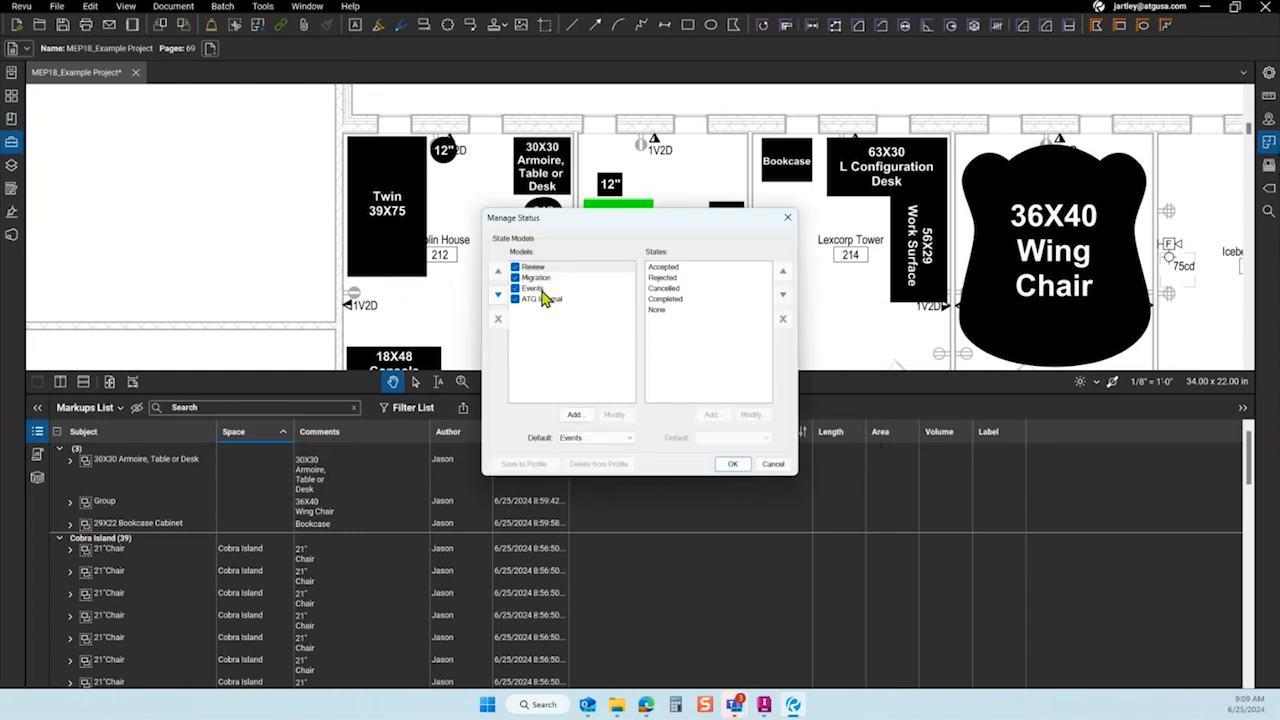
click(538, 289)
click(498, 271)
click(498, 271)
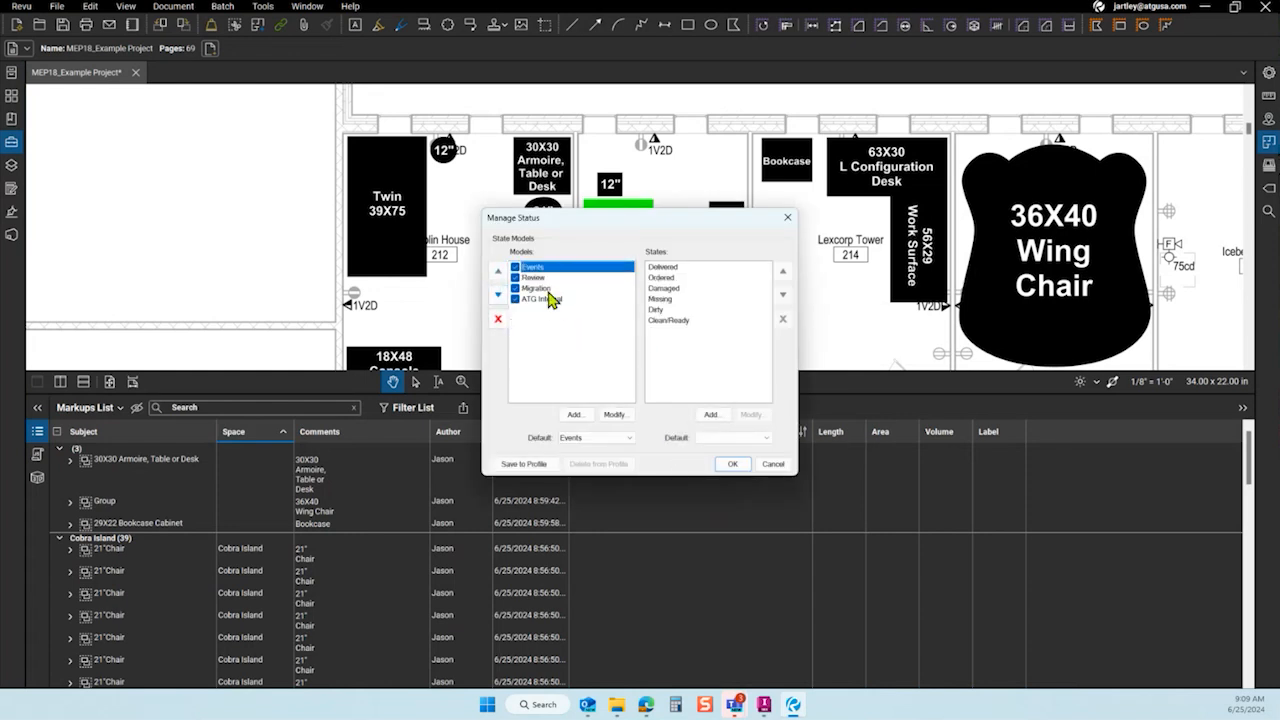
click(733, 464)
Try to reorder the status models as Events, Migration, Review, ATG Internal and save the order.
click(800, 431)
click(811, 449)
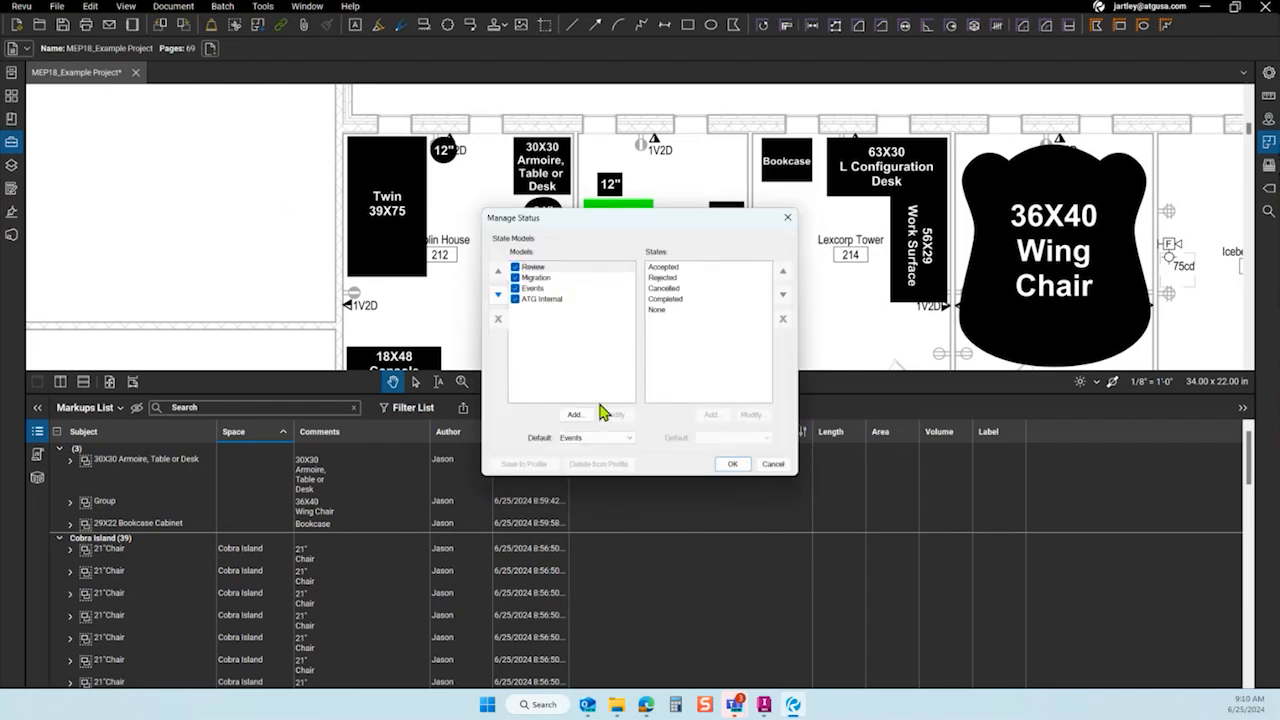
click(535, 278)
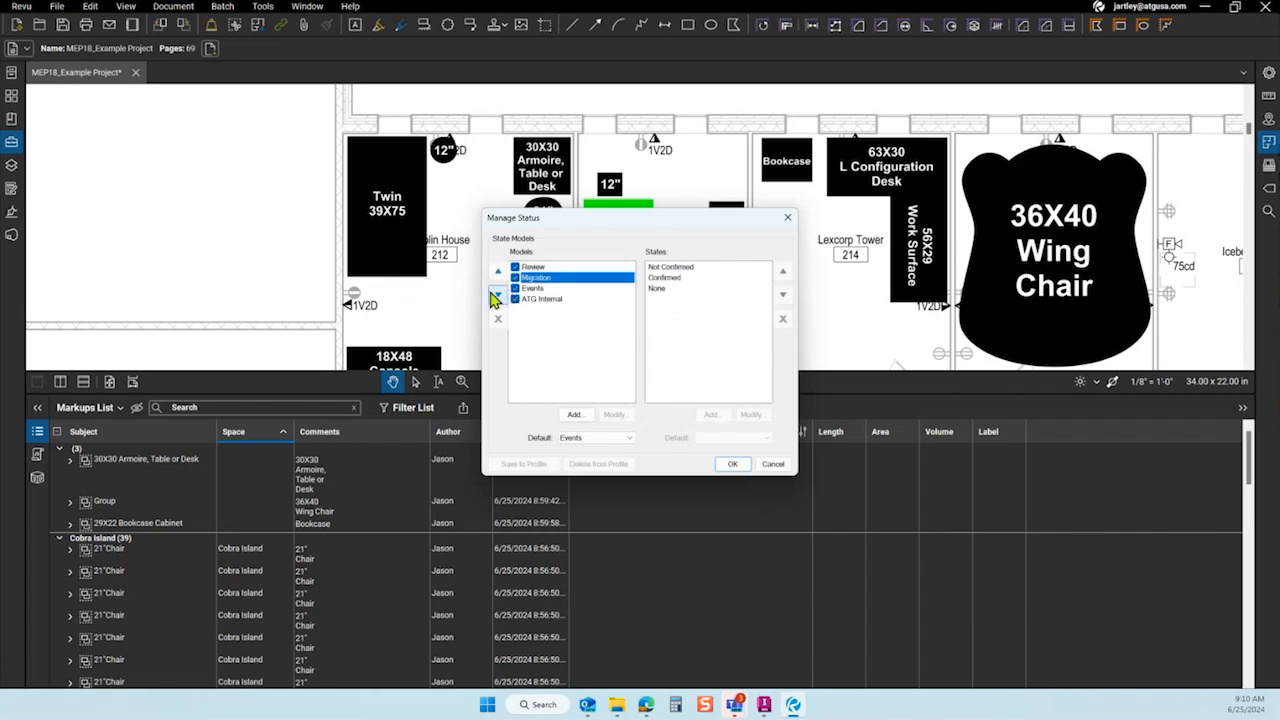
click(499, 299)
click(498, 273)
click(499, 295)
click(498, 294)
click(498, 294)
click(731, 464)
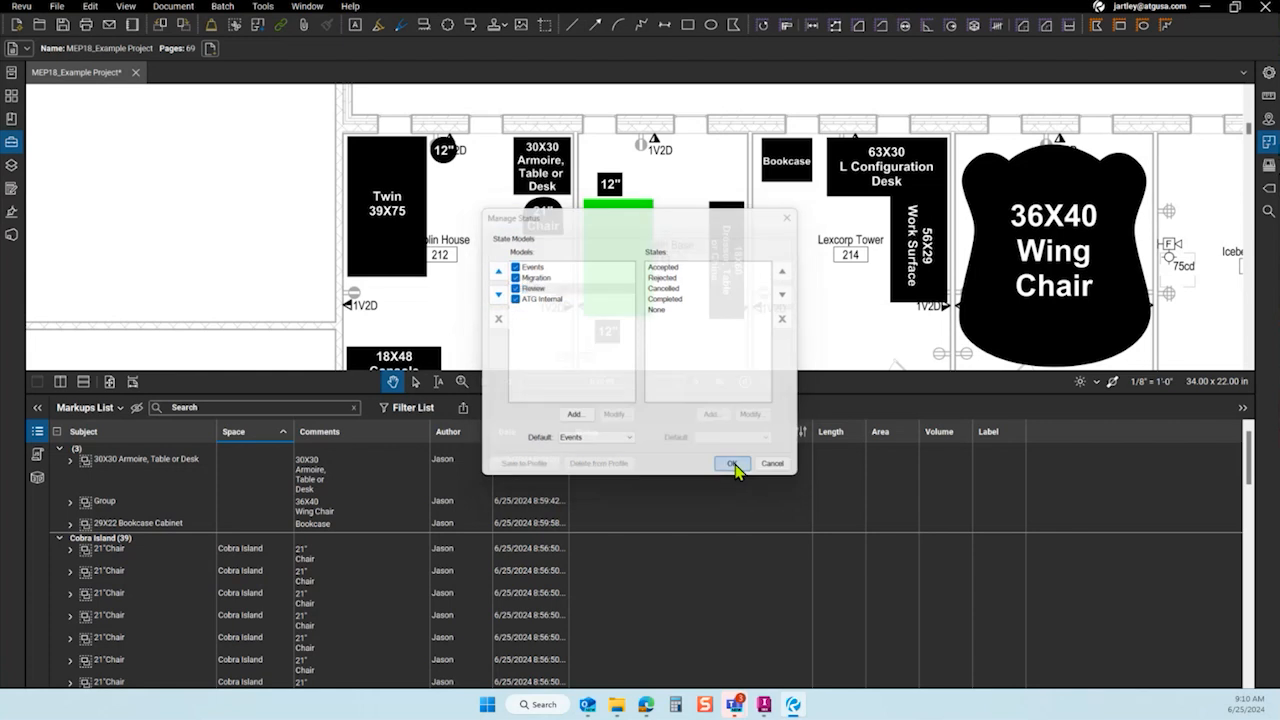
Keep Events as the default status model and disable the Review, Migration and ATG Internal models.
click(800, 431)
click(815, 455)
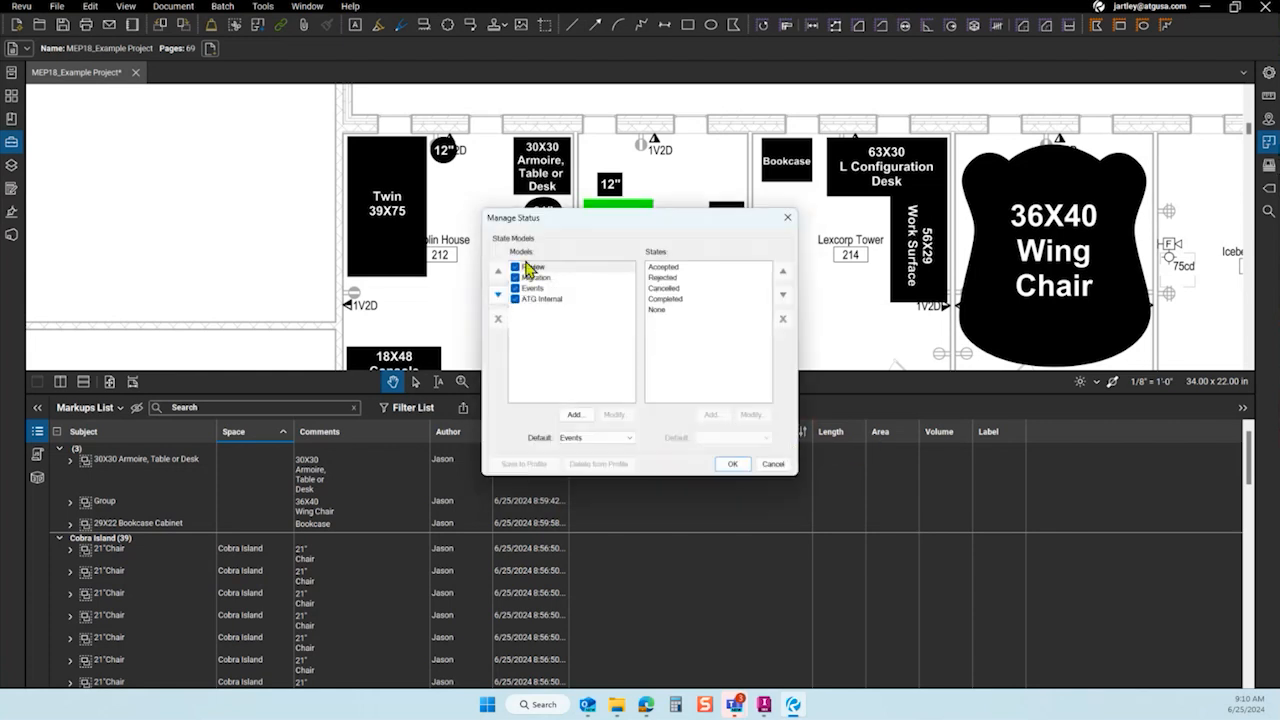
click(605, 438)
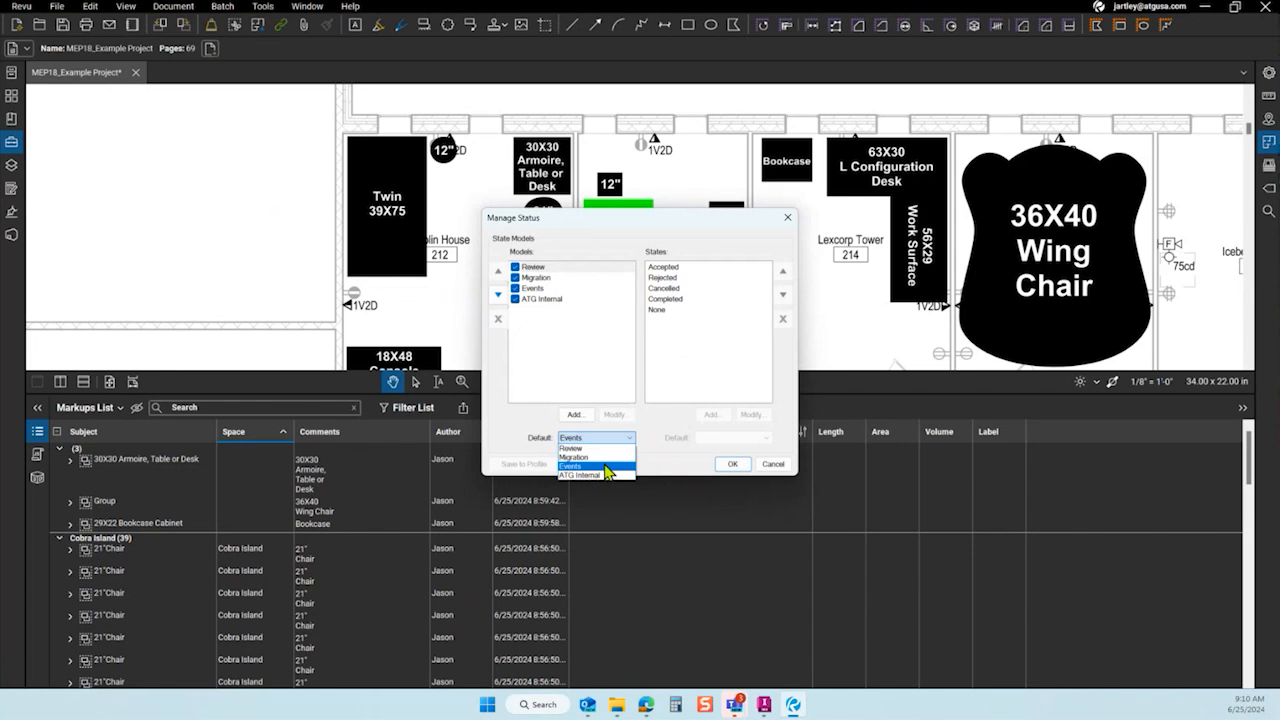
click(582, 467)
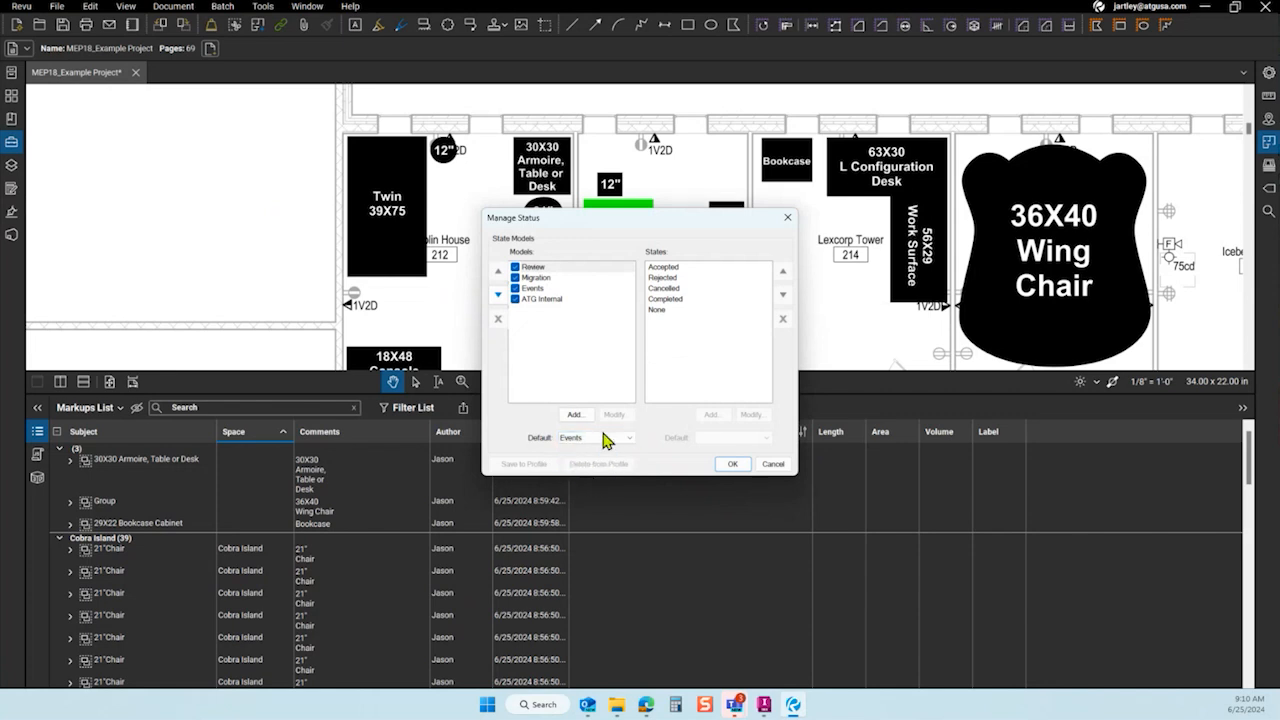
click(515, 268)
click(515, 278)
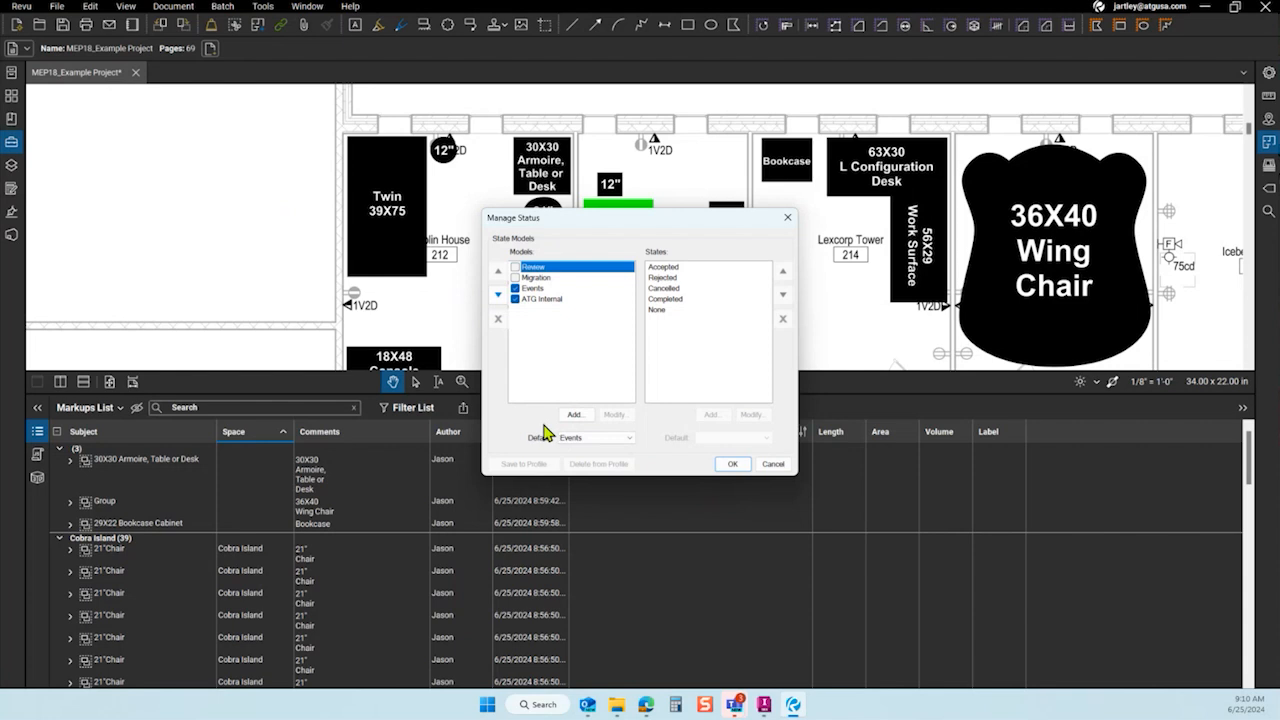
click(515, 299)
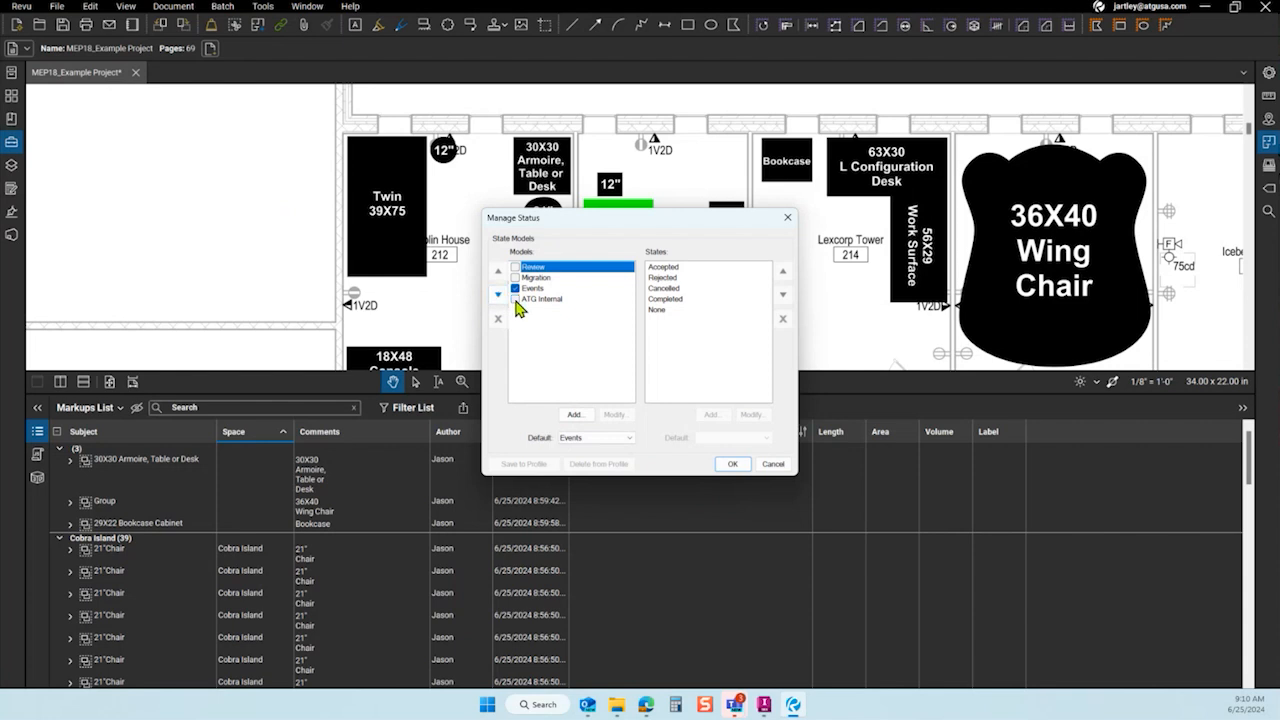
click(732, 464)
click(801, 433)
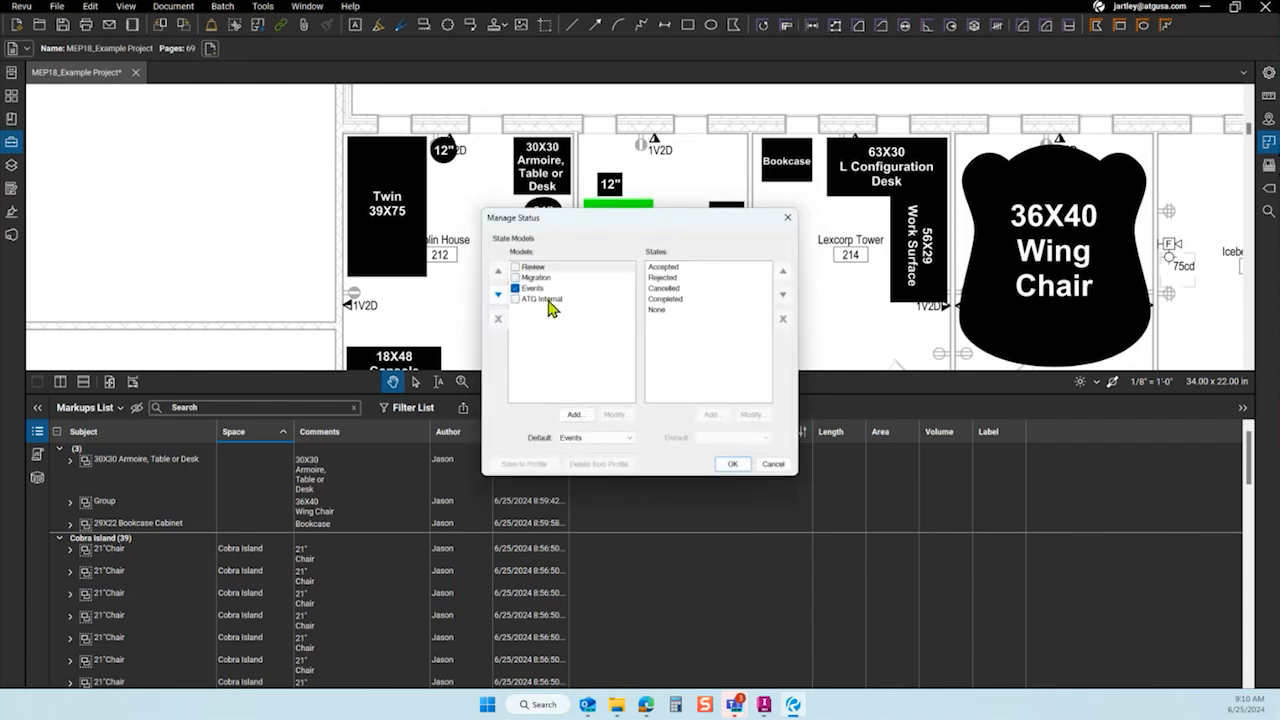
click(732, 464)
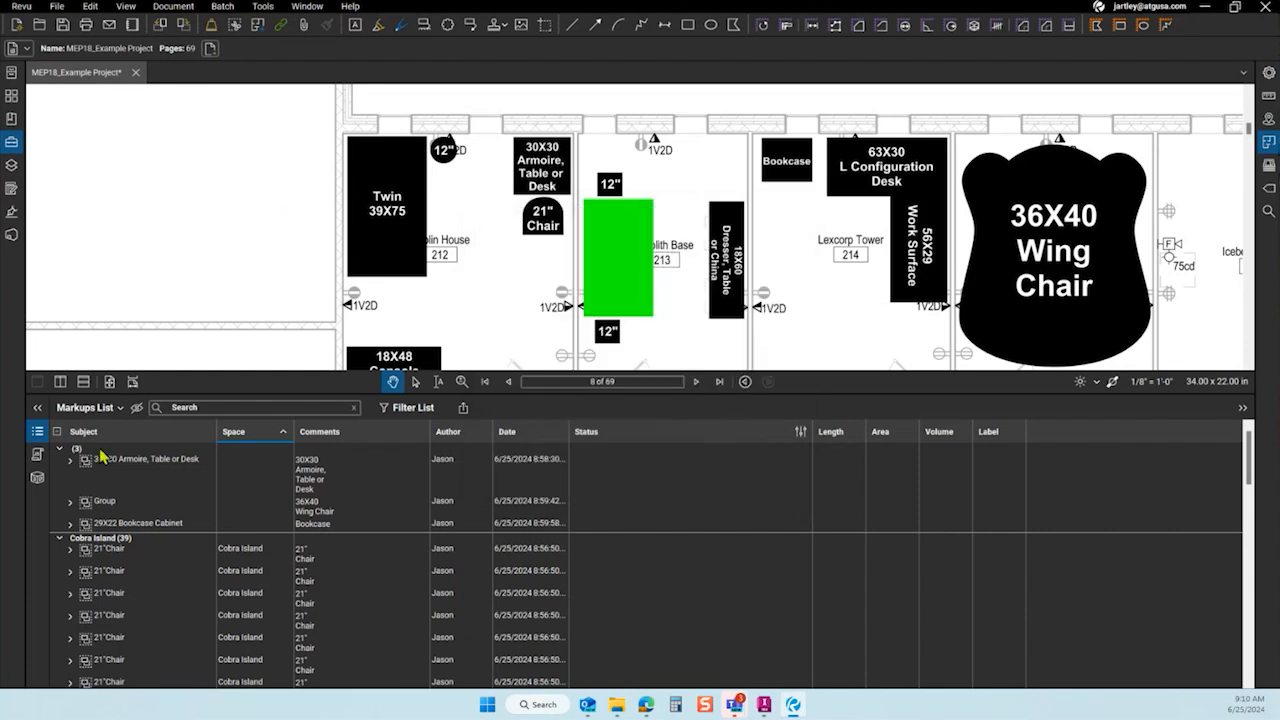
Close the Markups List and set the status of the 12" markup north of the loveseat in room 213 to Missing.
click(37, 431)
click(614, 188)
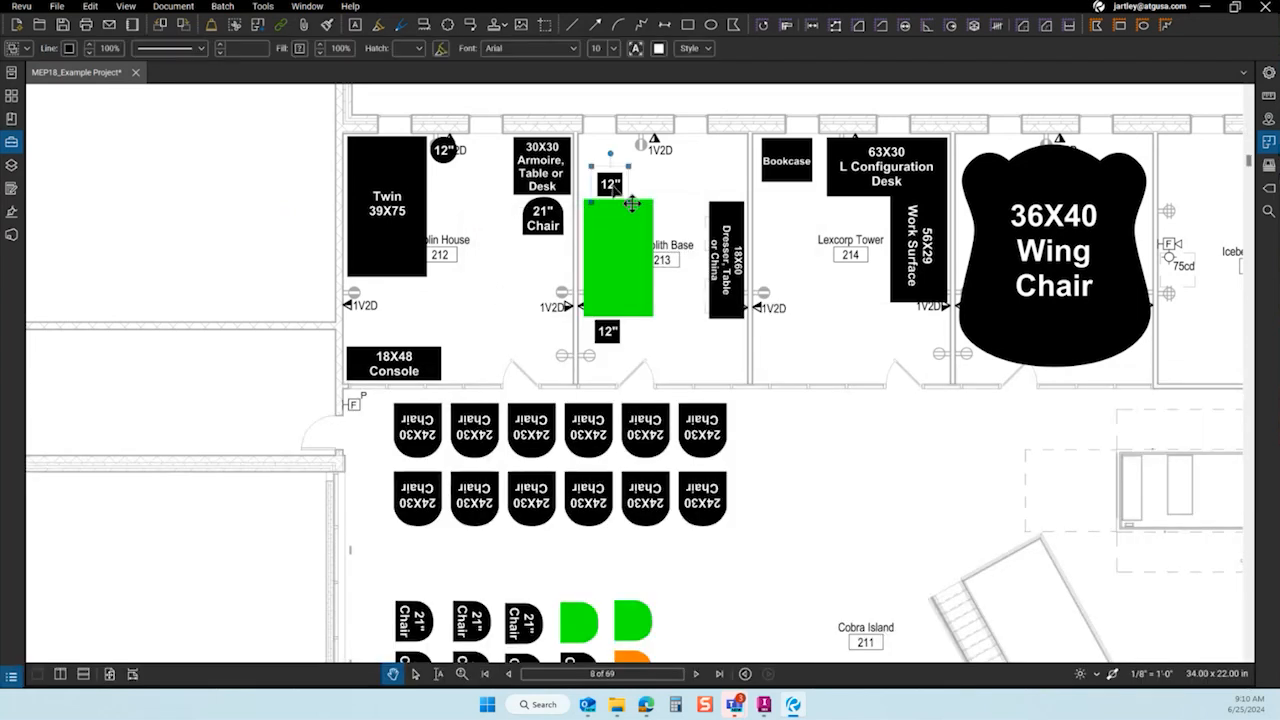
right_click(613, 187)
mouse_move(699, 524)
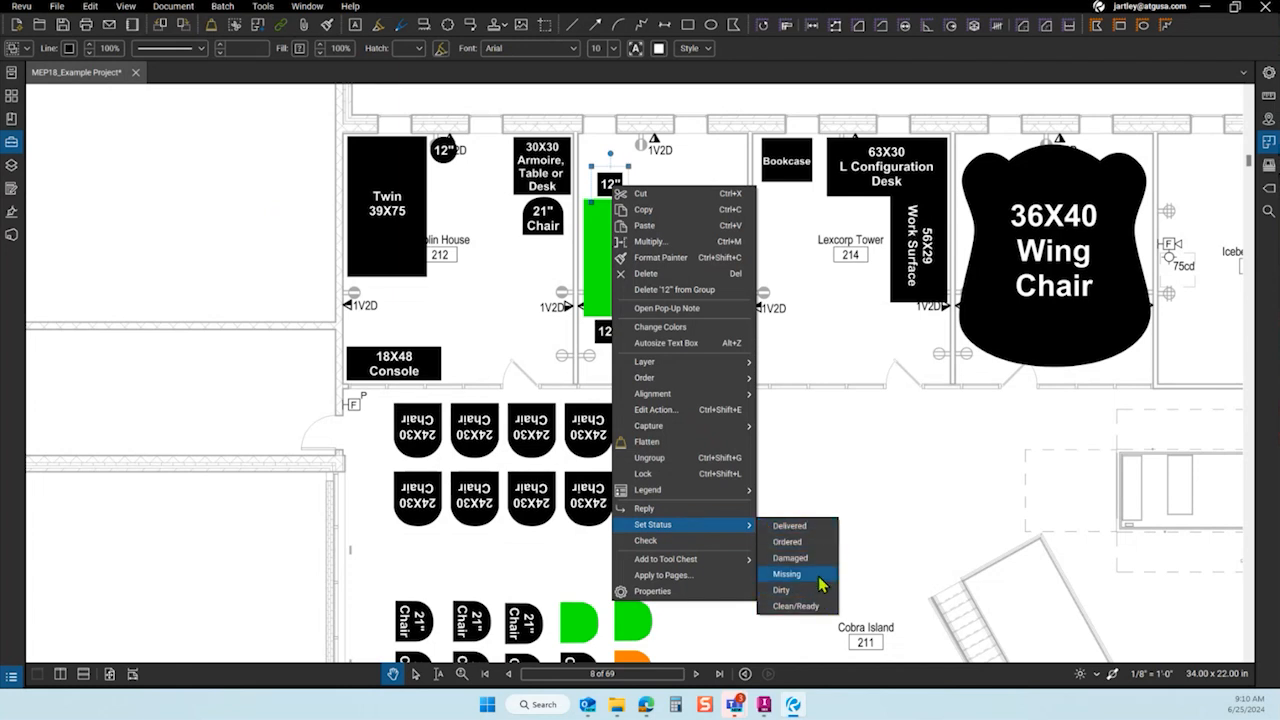
click(787, 574)
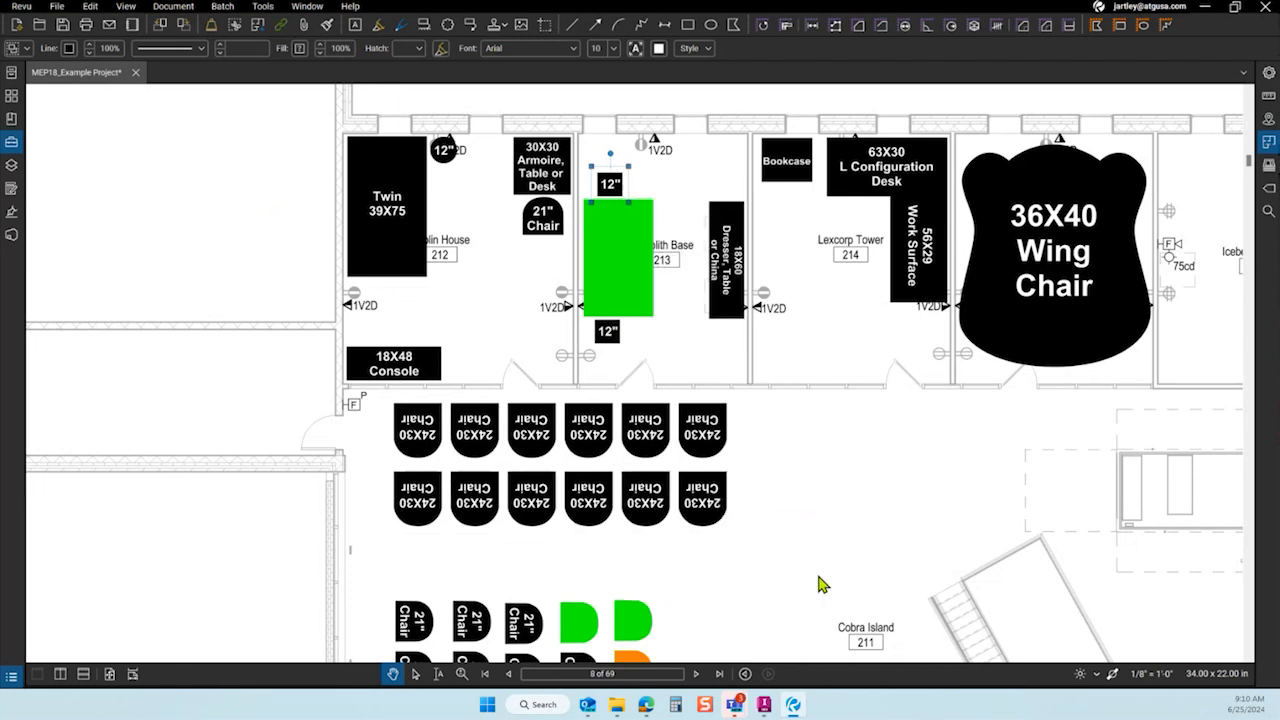
Set the status of the 12" markup south of the loveseat in room 213 to Ordered.
right_click(606, 336)
mouse_move(724, 620)
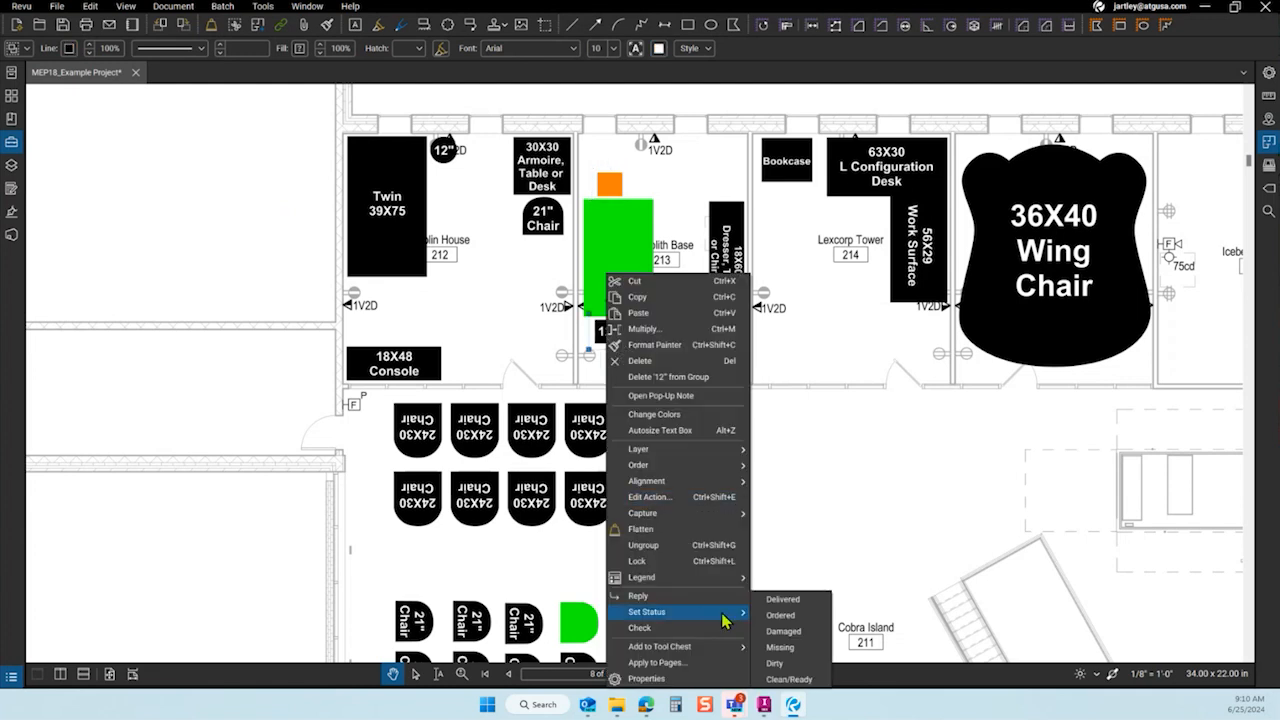
click(800, 614)
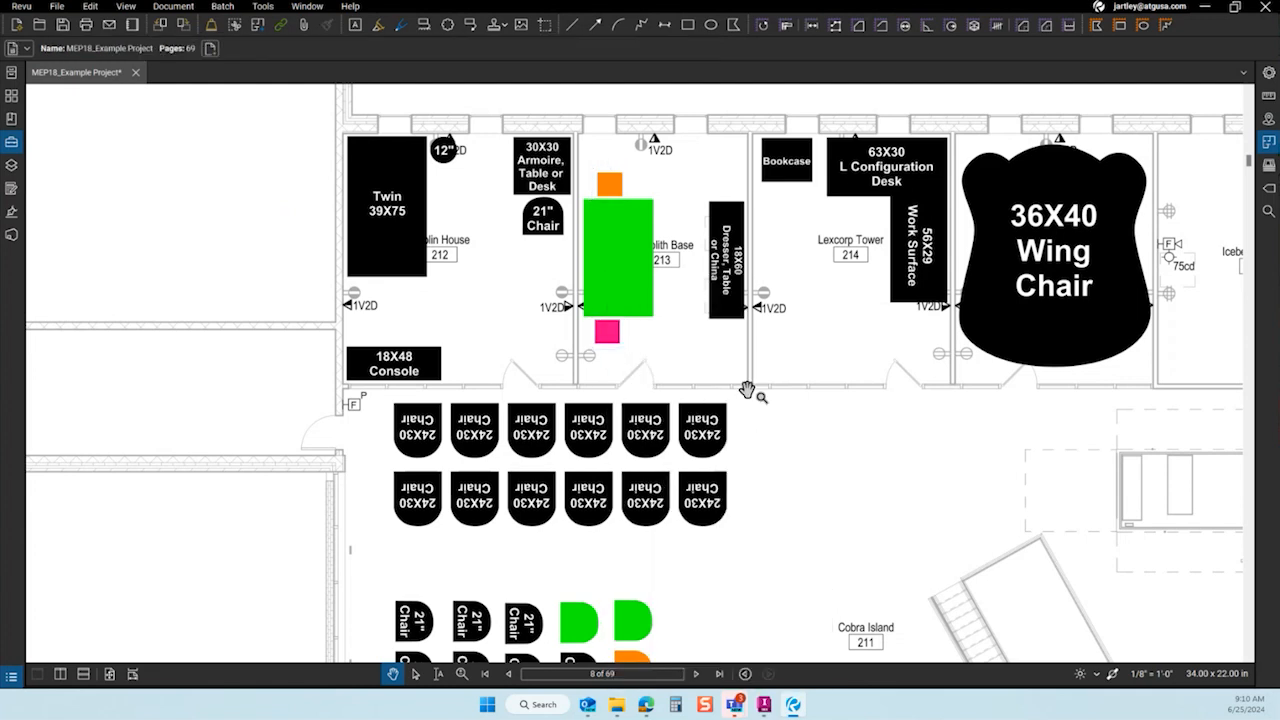
Set the status of the 18X60 Dresser, Table or China in room 213 to Clean/Ready and deselect it.
click(735, 258)
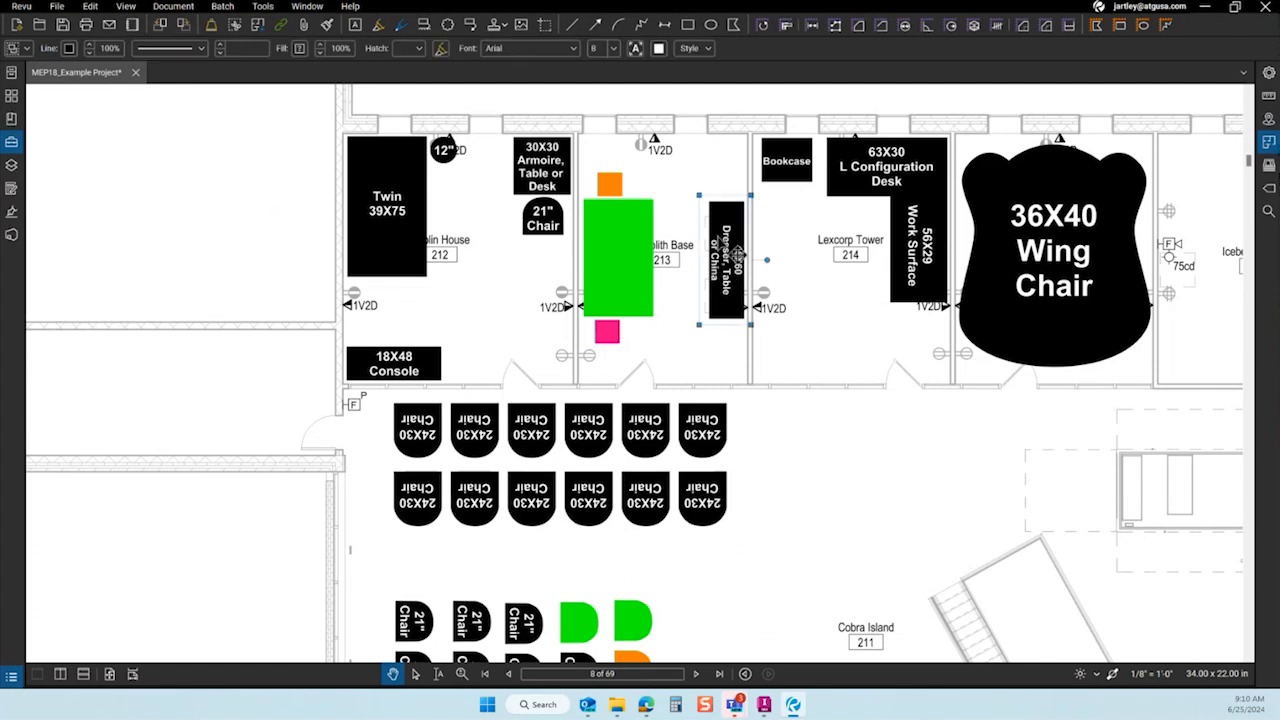
right_click(720, 238)
mouse_move(840, 577)
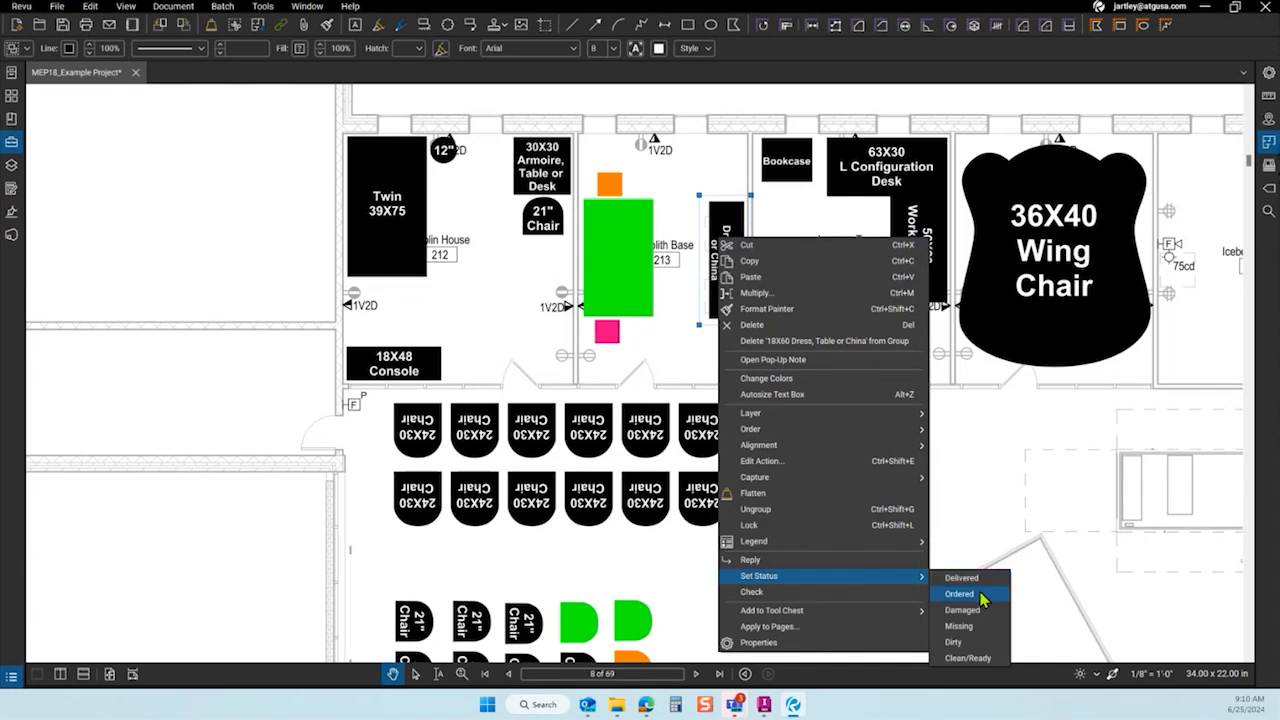
click(986, 657)
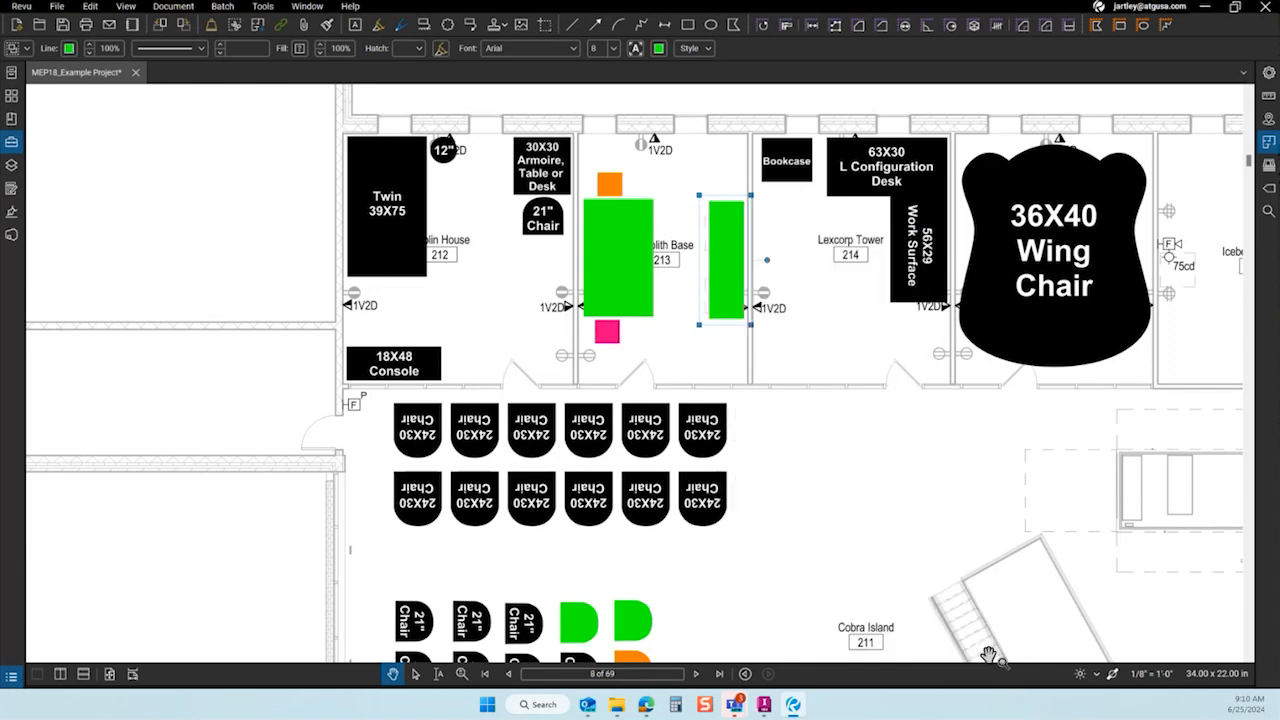
click(832, 360)
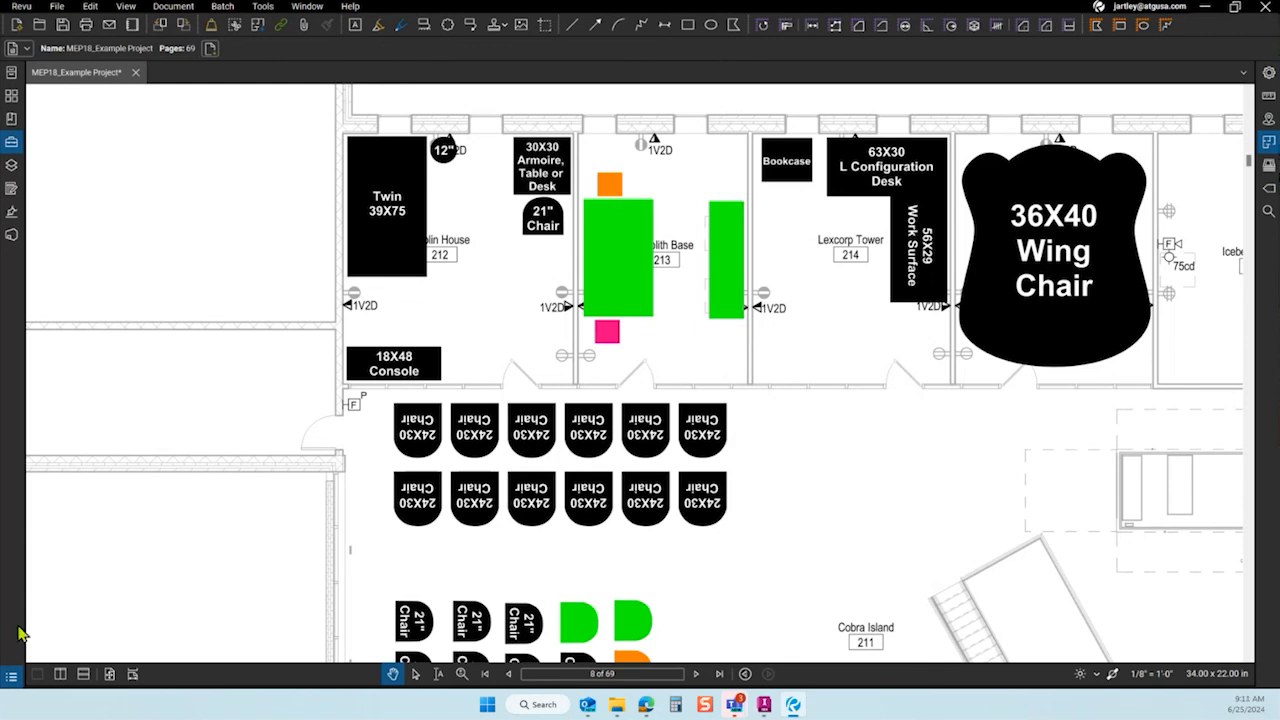
Sort the Markups List by Status in descending order, review the grouped markups and close the list.
click(12, 680)
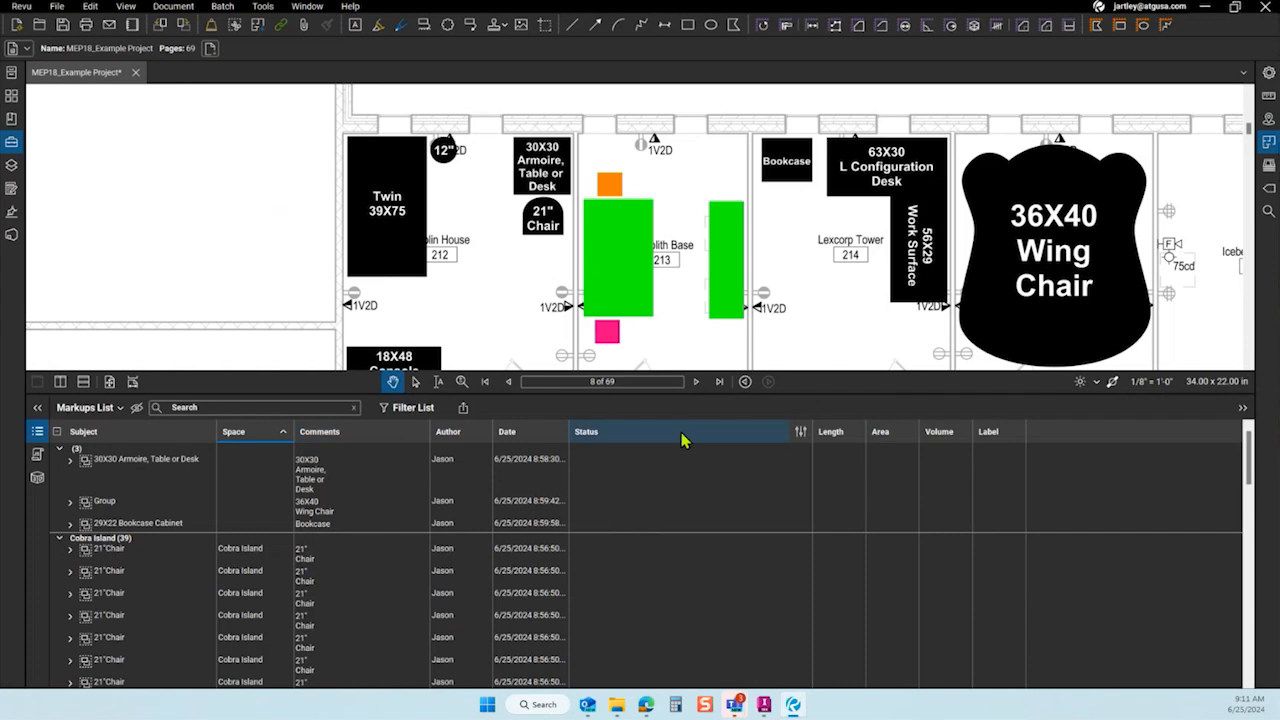
click(614, 437)
click(614, 437)
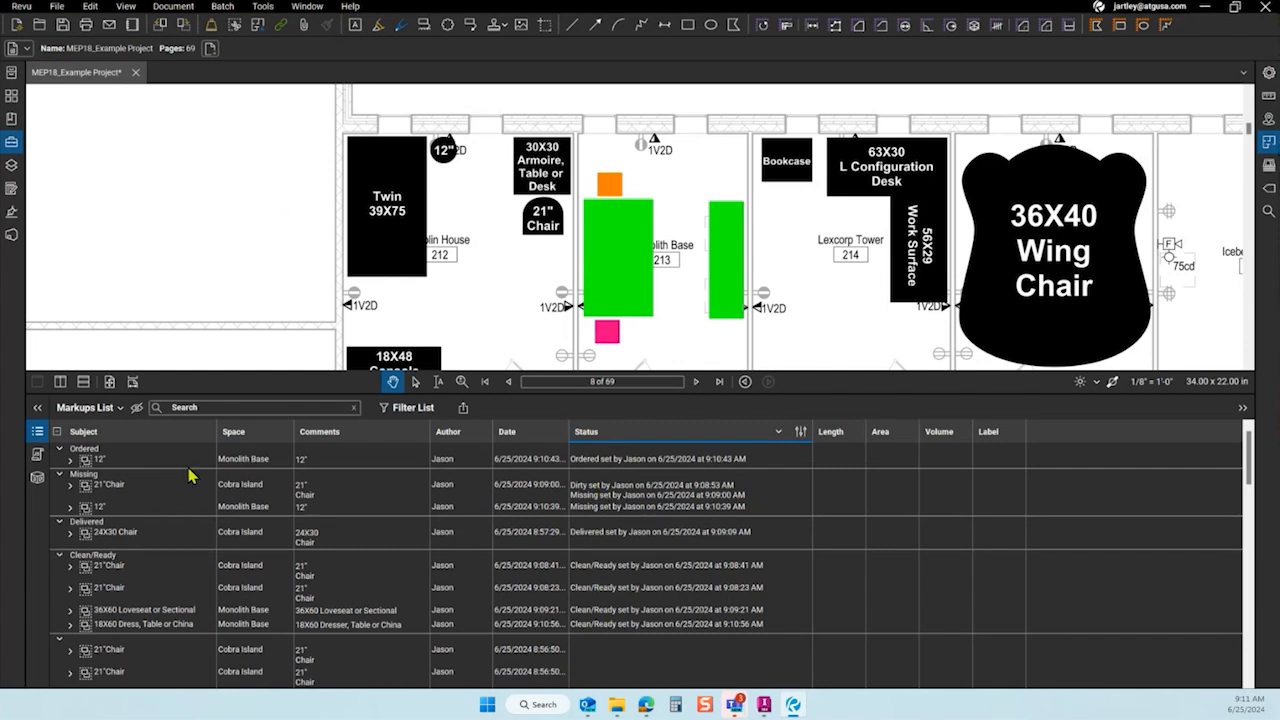
click(38, 431)
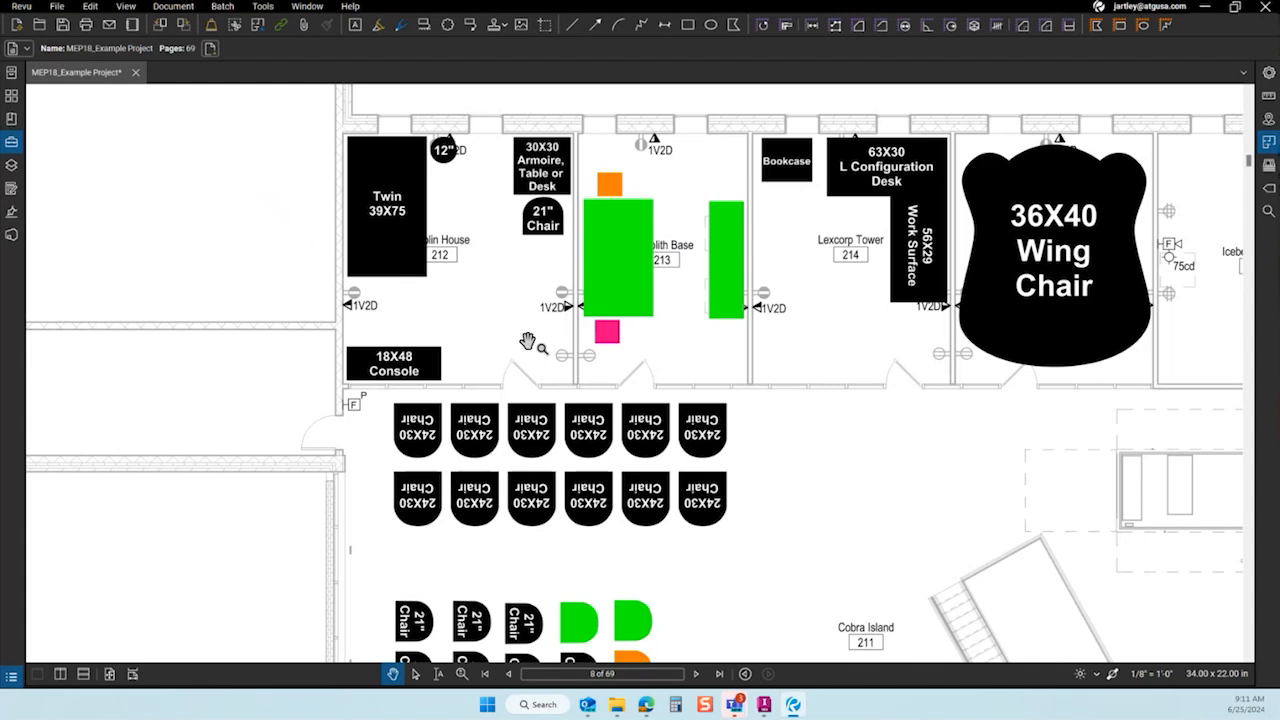
scroll(527, 342, down, 2)
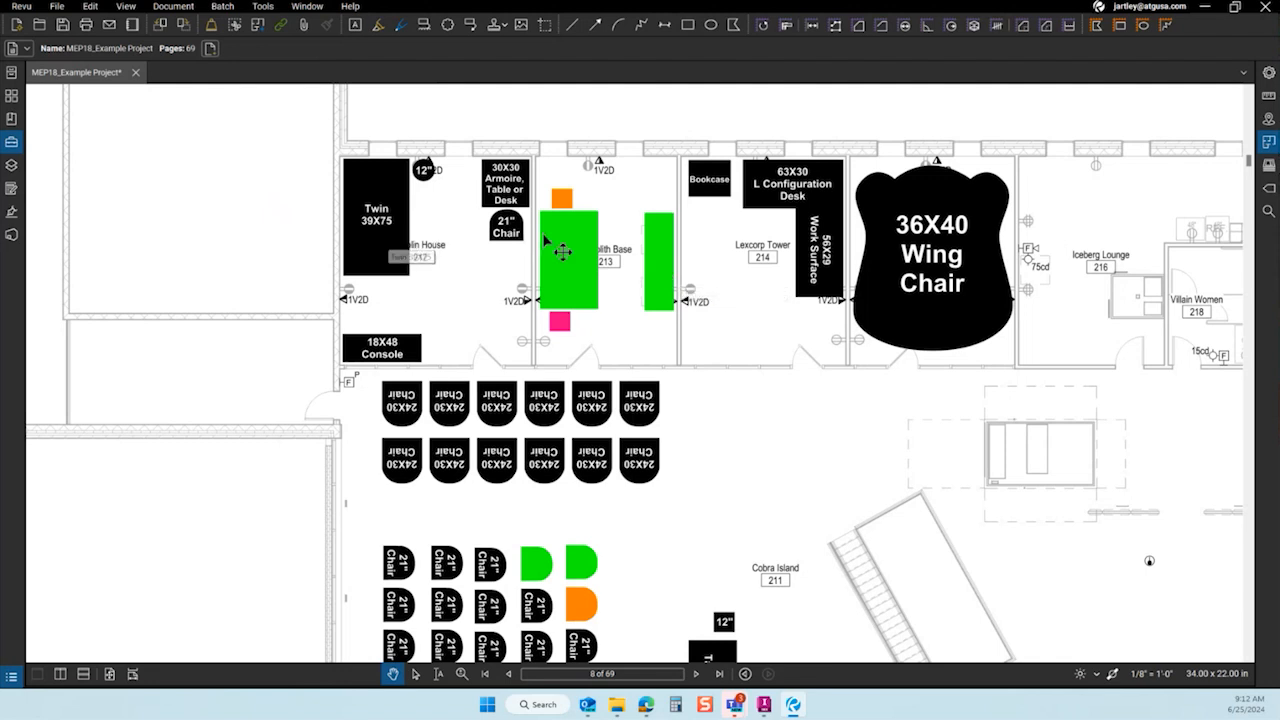
click(11, 677)
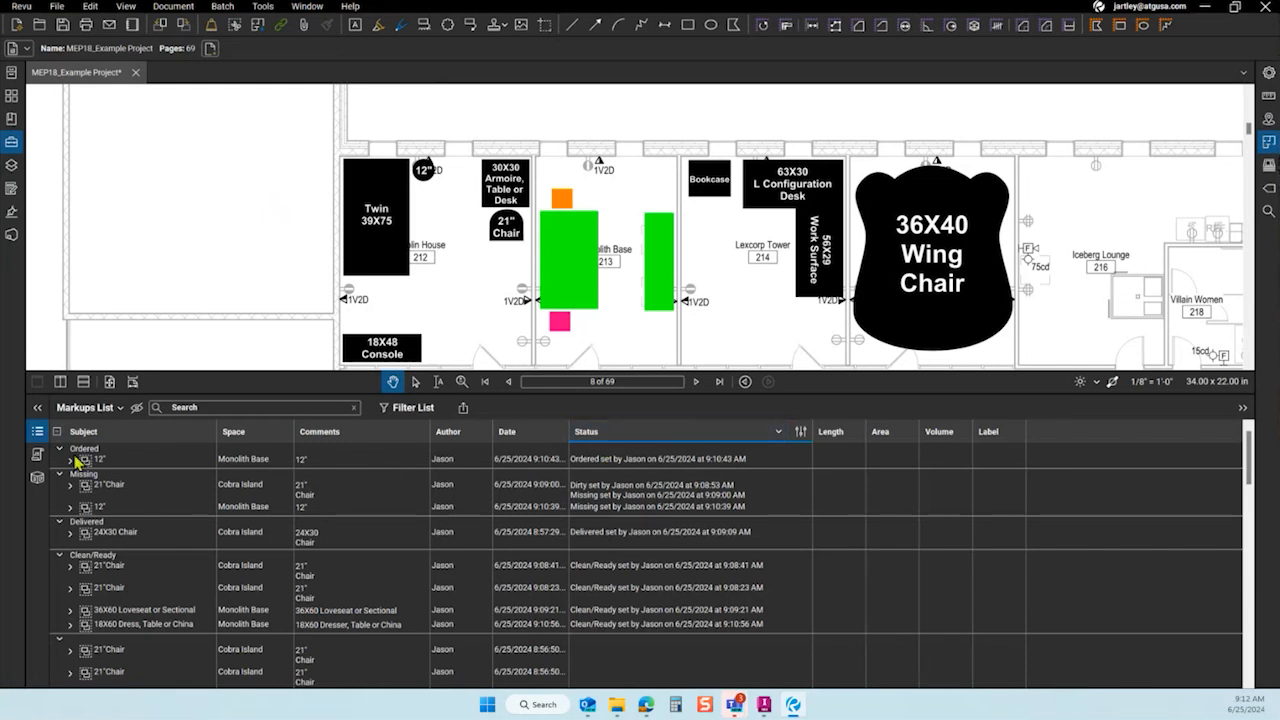
click(42, 432)
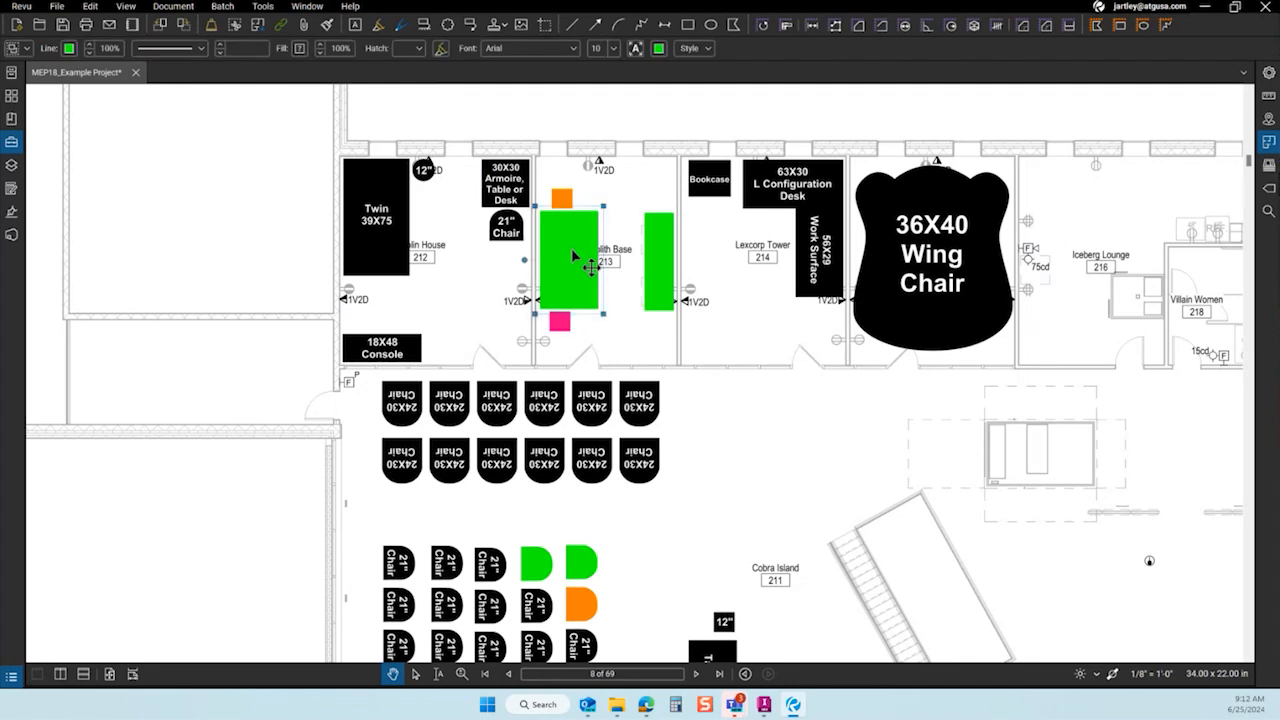
right_click(582, 262)
mouse_move(662, 633)
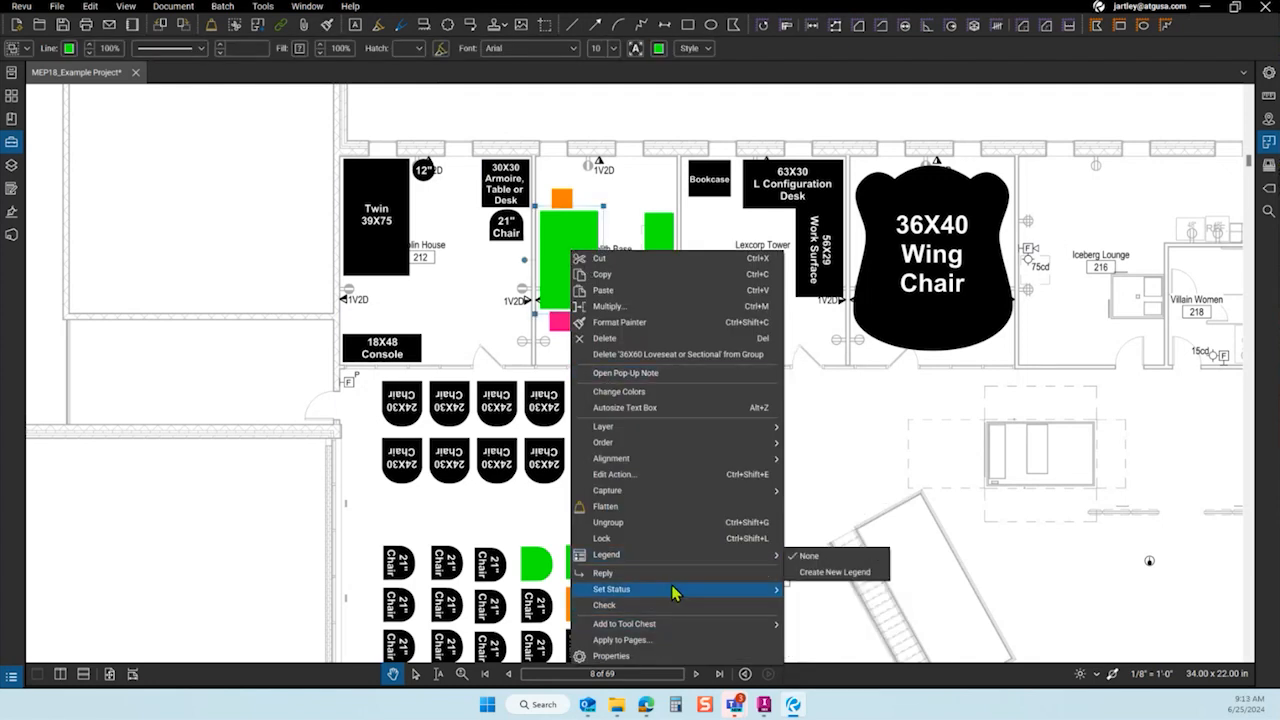
mouse_move(672, 598)
click(858, 381)
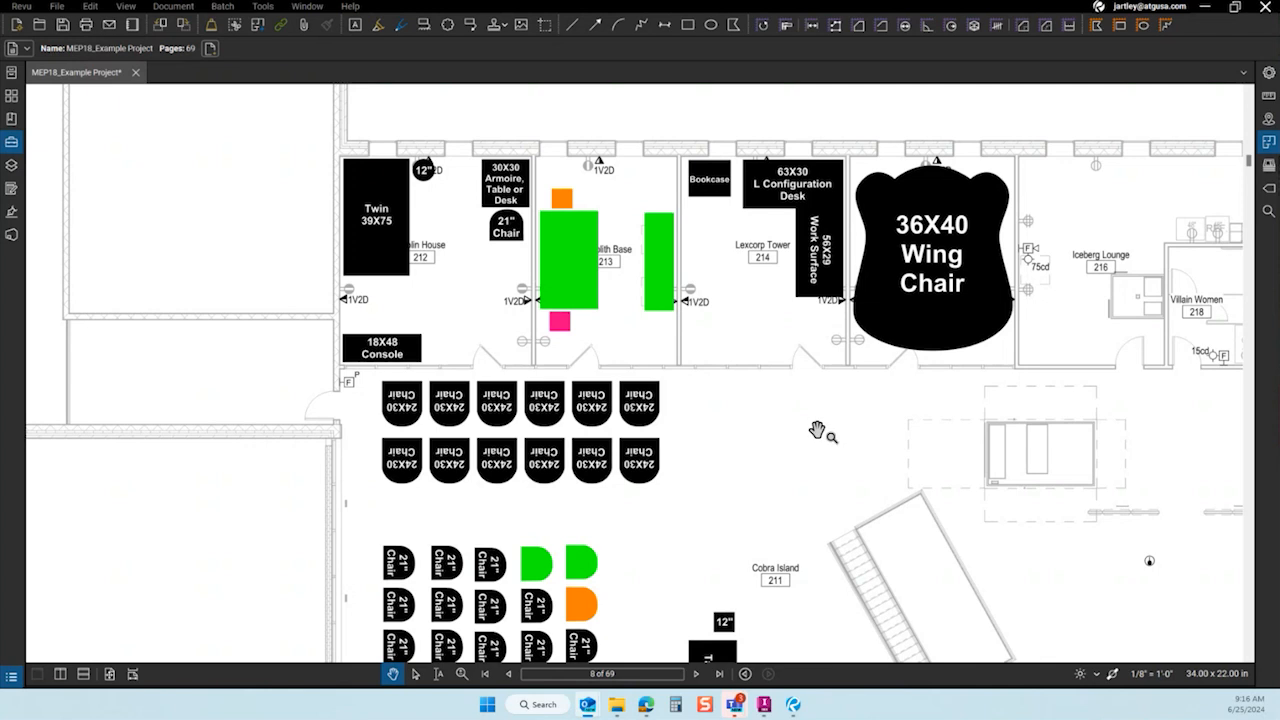
Place a 29X22 Lateral File in the northwest corner of Iceberg Lounge 216 and a 61X28 Computer Writing Desk just east of it.
drag(851, 429, 571, 465)
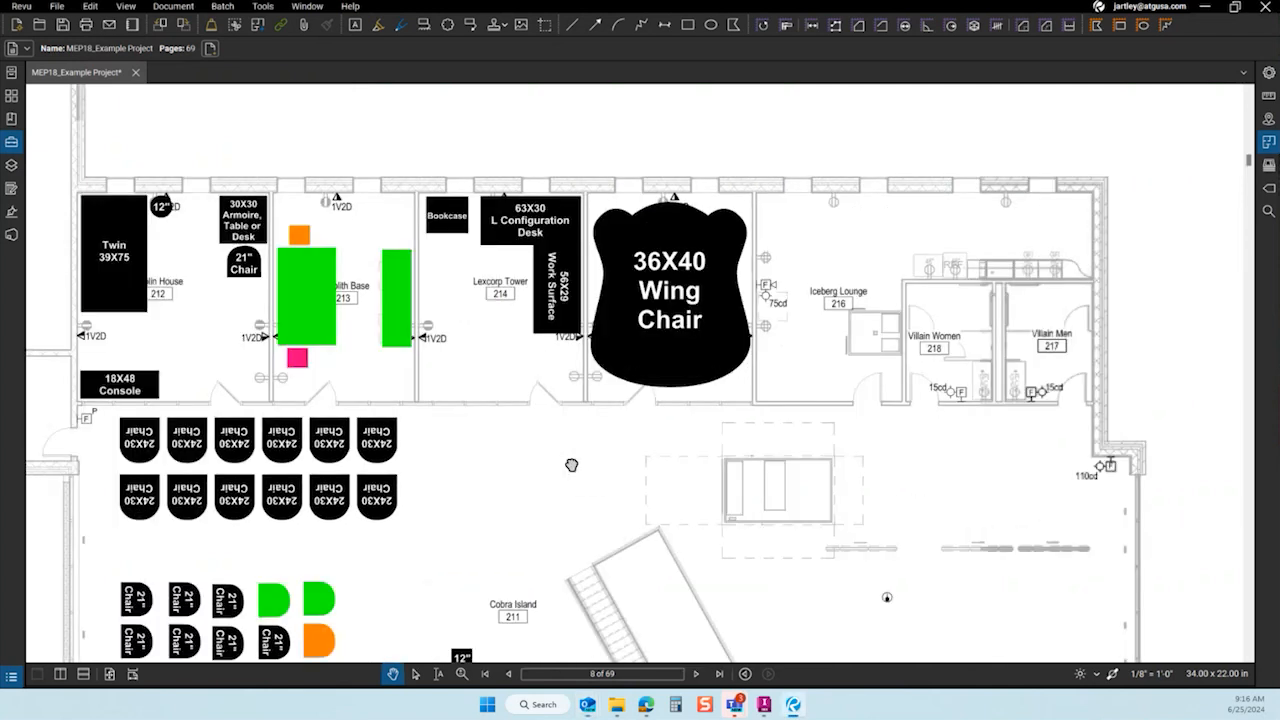
scroll(944, 312, up, 3)
mouse_move(944, 312)
mouse_down()
mouse_move(714, 343)
mouse_move(713, 409)
mouse_up()
scroll(717, 342, up, 1)
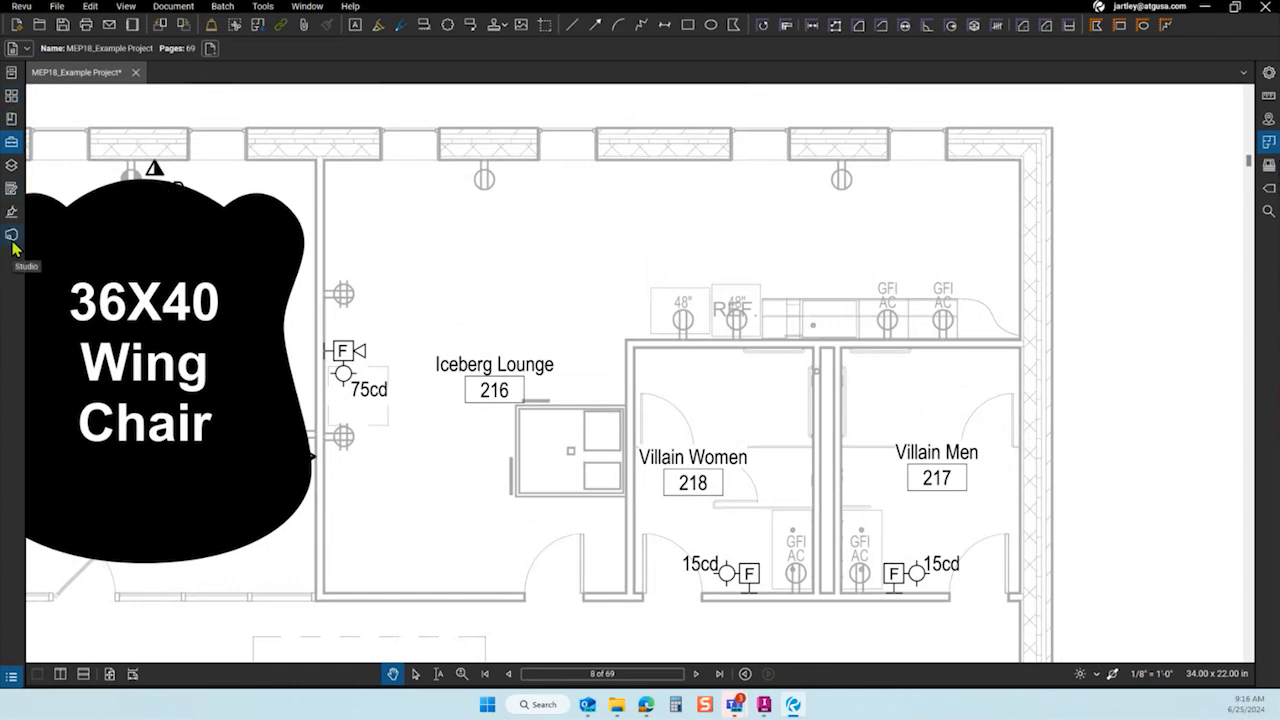
click(11, 145)
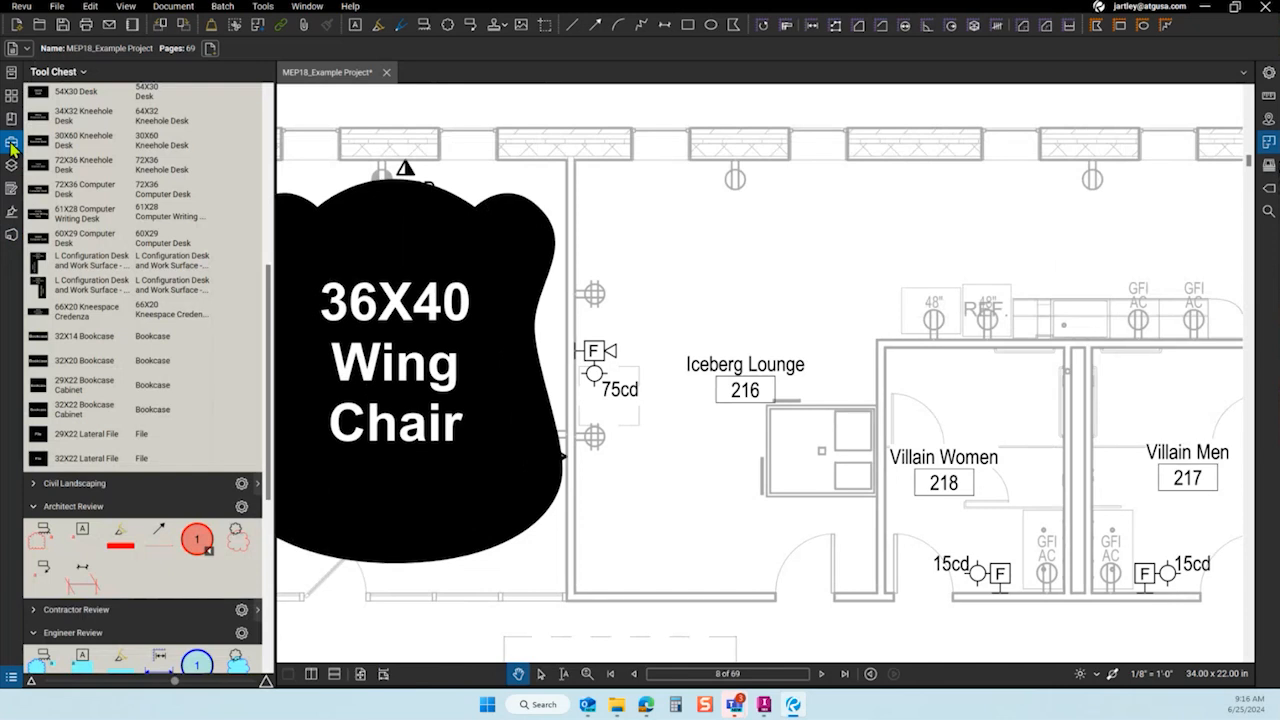
scroll(635, 490, down, 3)
scroll(873, 434, up, 2)
drag(795, 447, 787, 403)
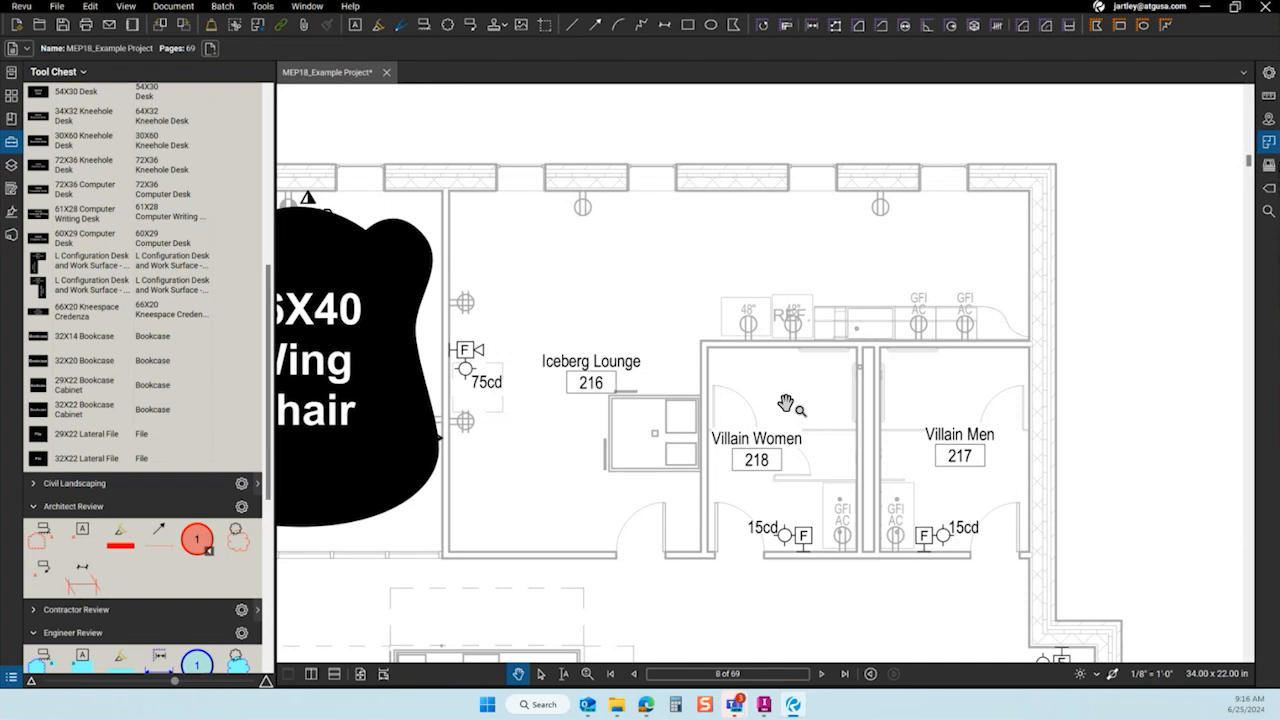
click(45, 442)
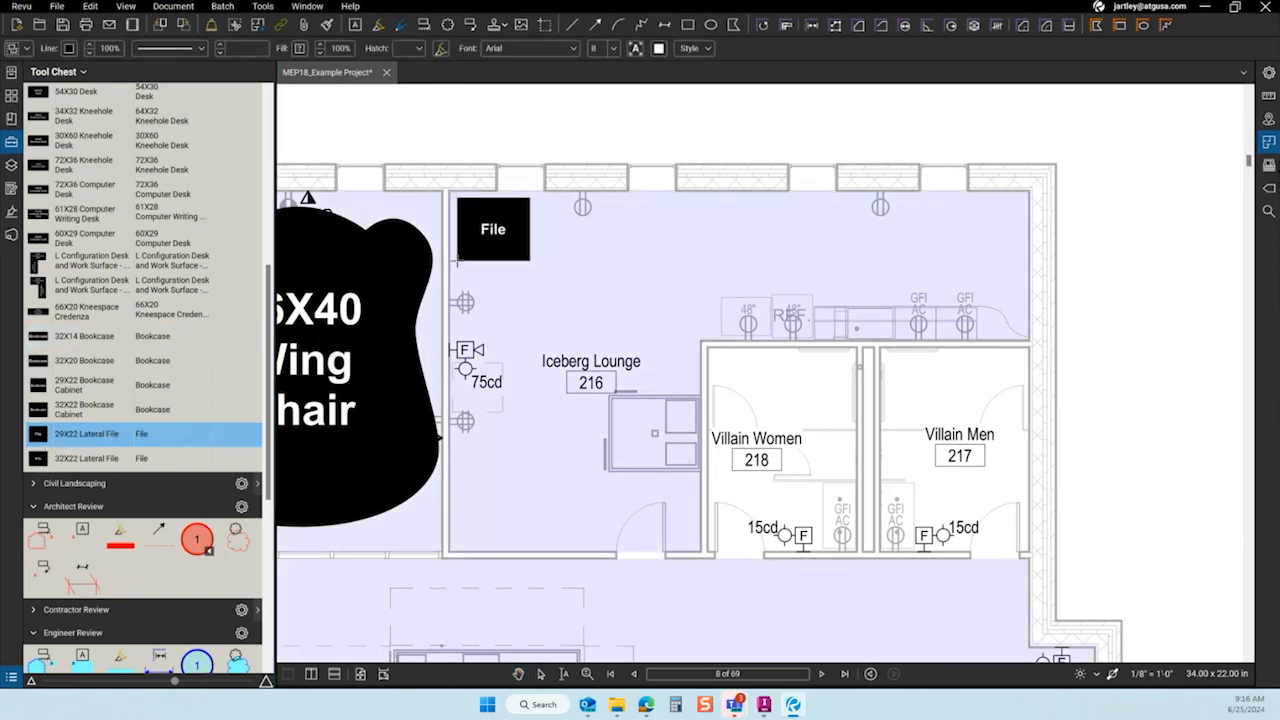
click(458, 262)
click(80, 213)
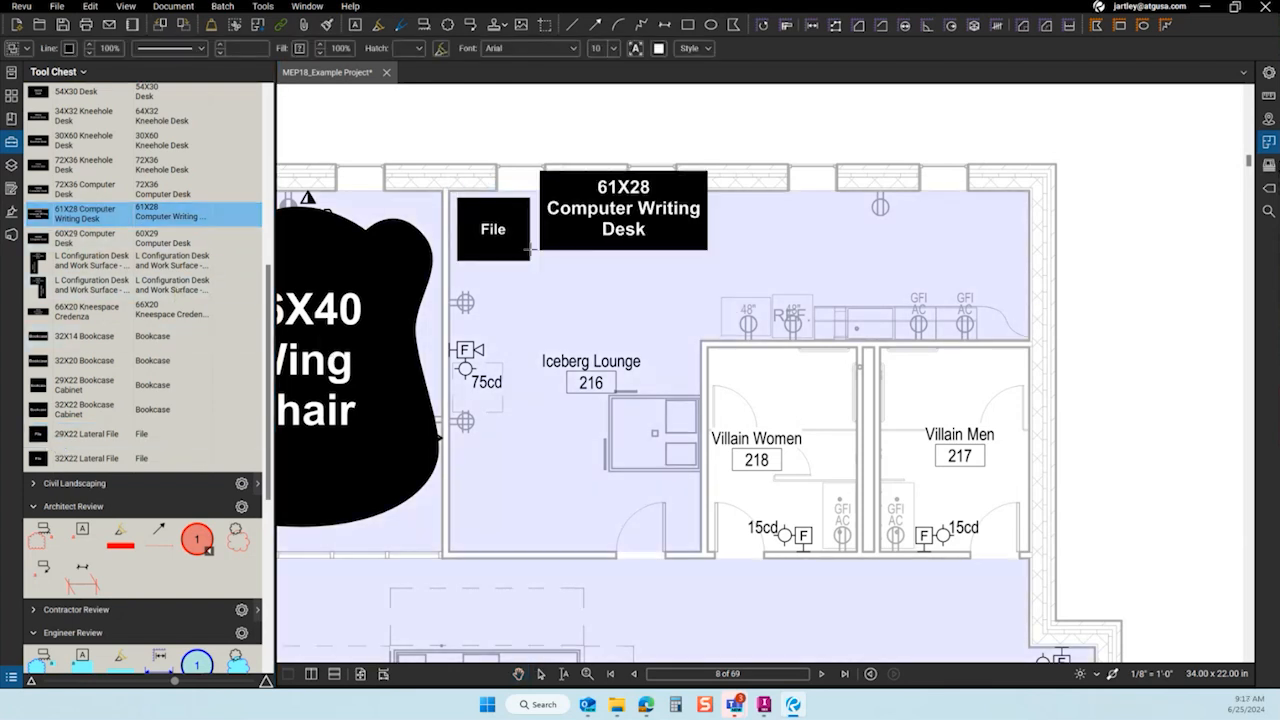
click(538, 272)
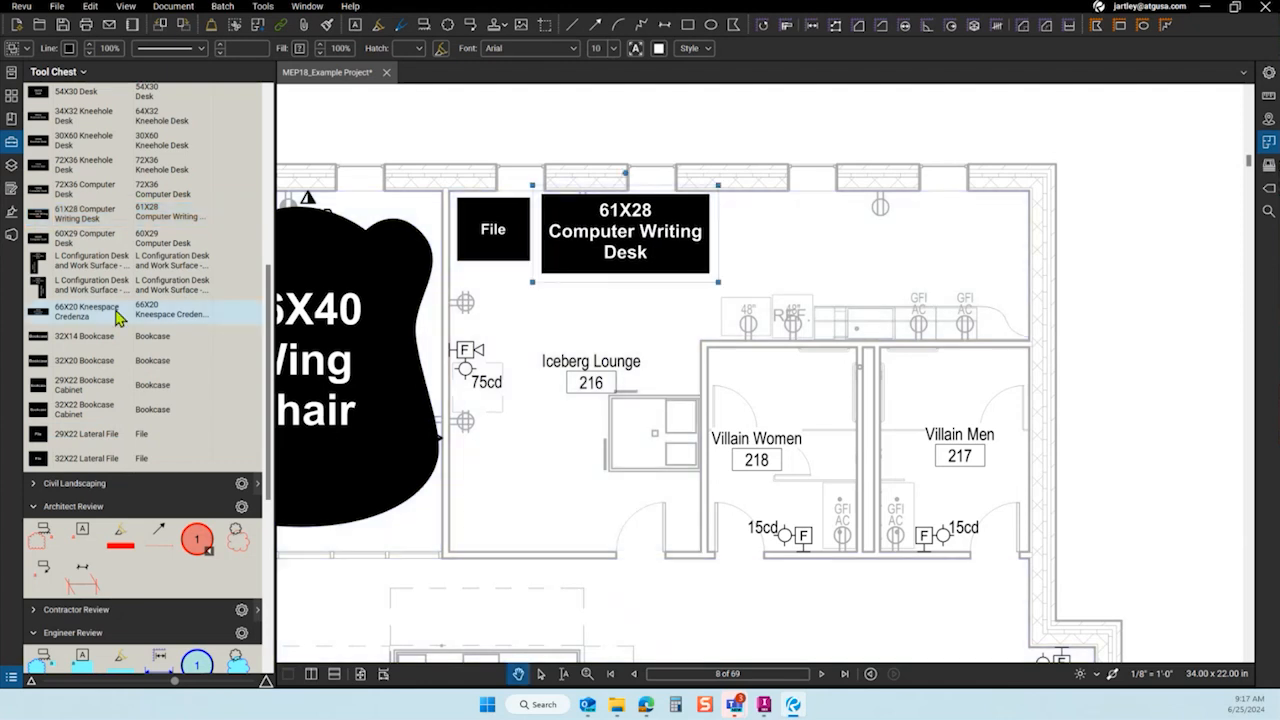
Look through the Home Furniture 1:48 and Office Furniture 1:48 tool sets and survey the floor plan around Iceberg Lounge 216.
click(44, 288)
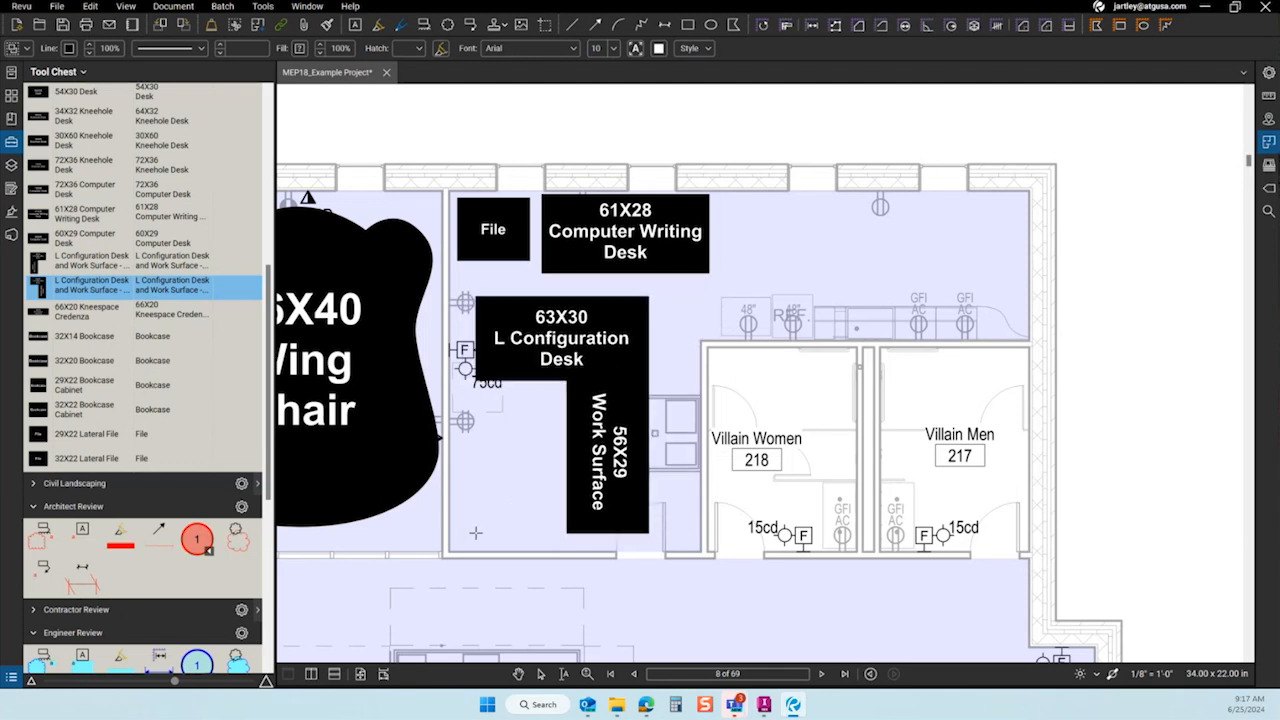
key(Escape)
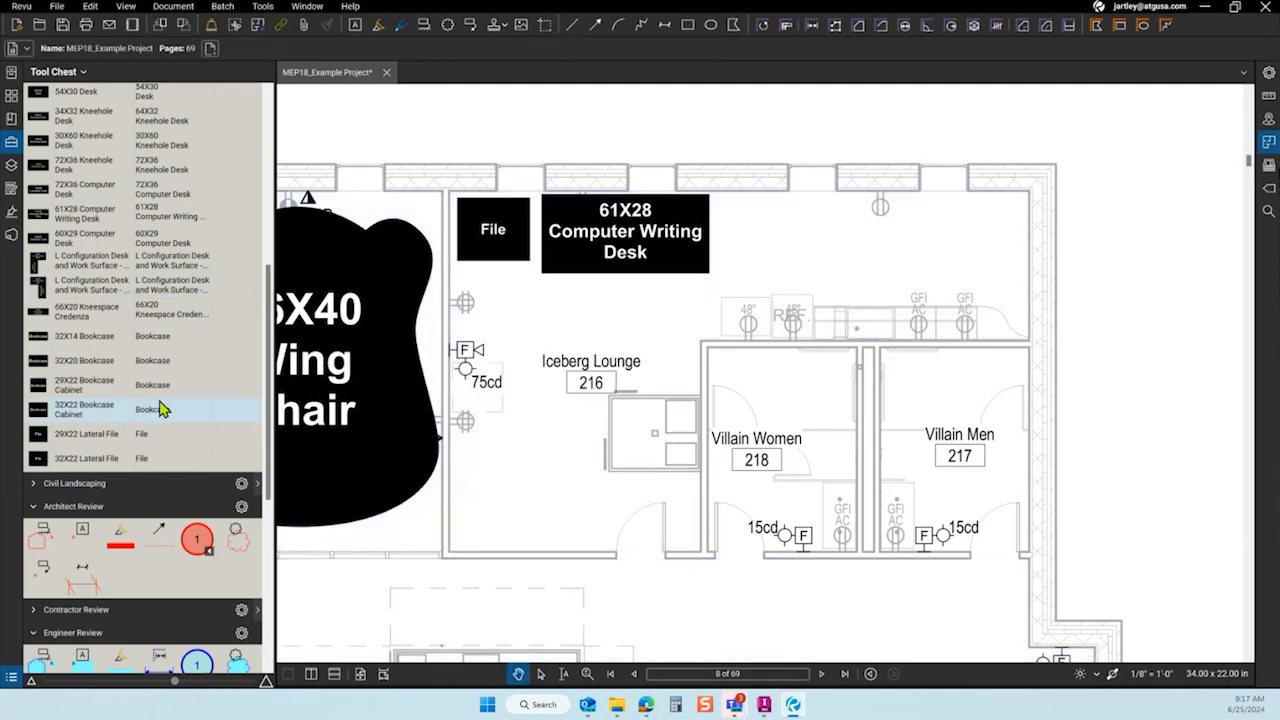
scroll(140, 390, up, 5)
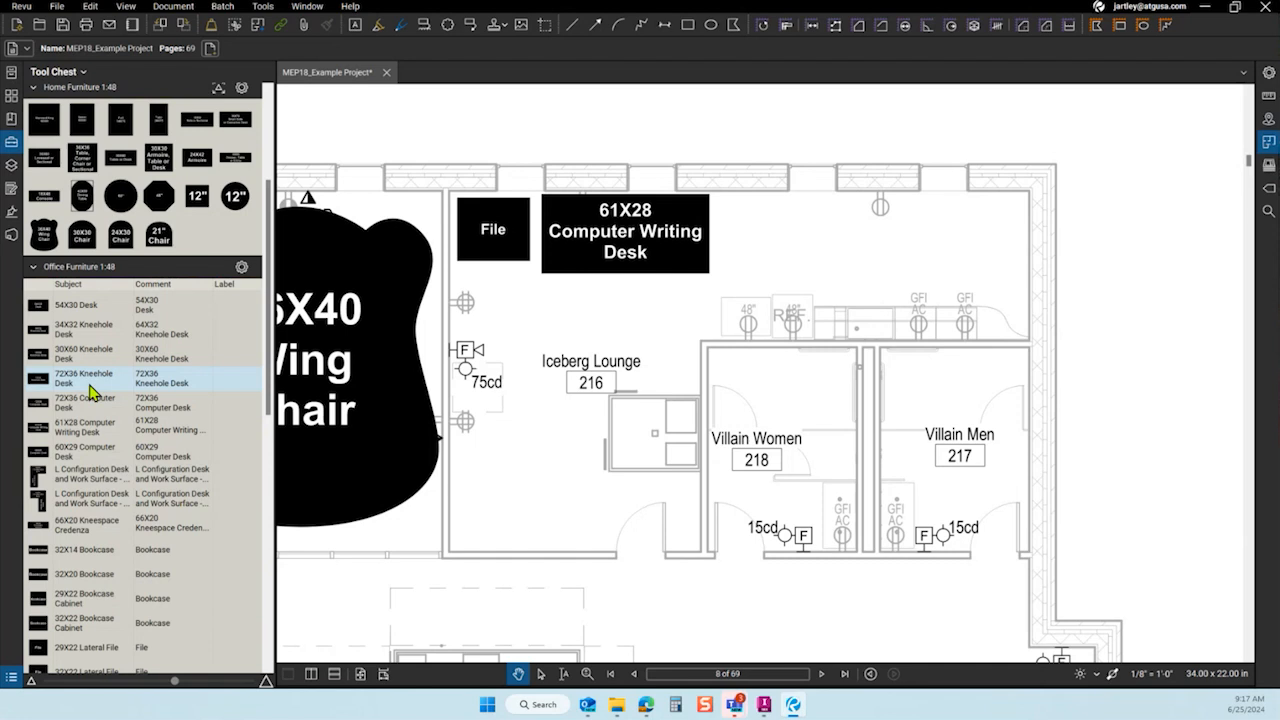
scroll(110, 440, down, 5)
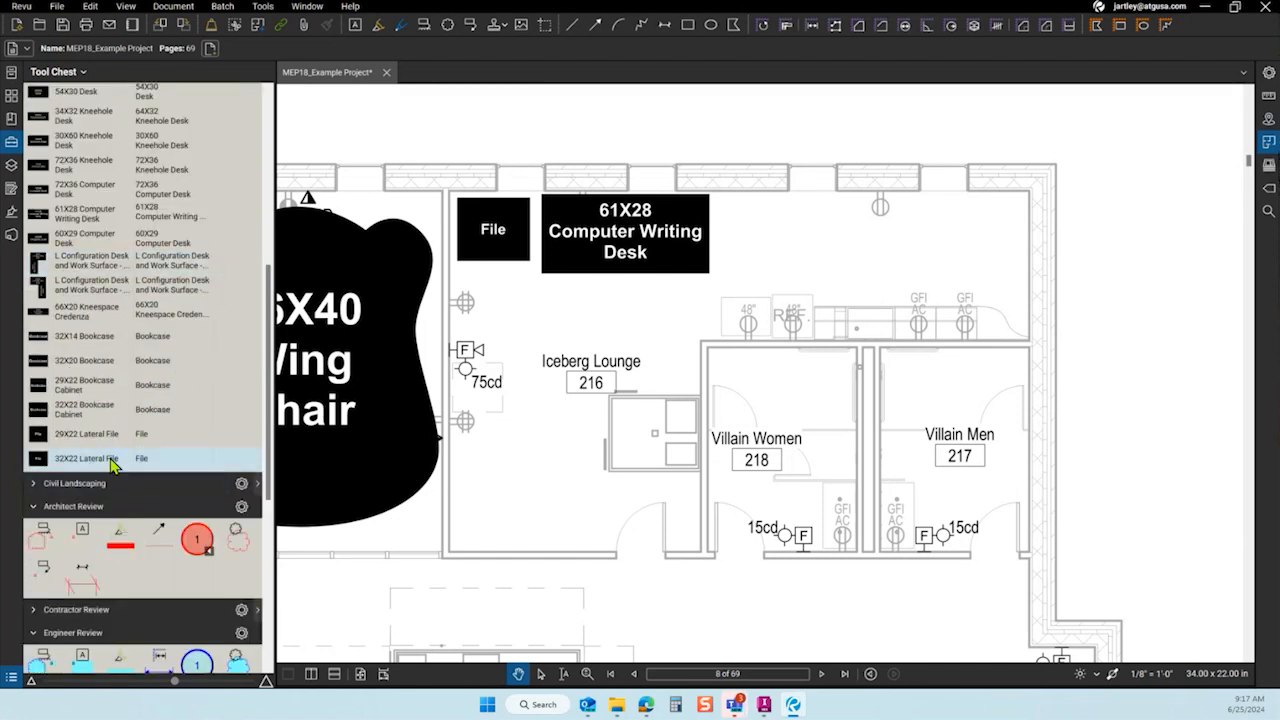
scroll(110, 455, up, 5)
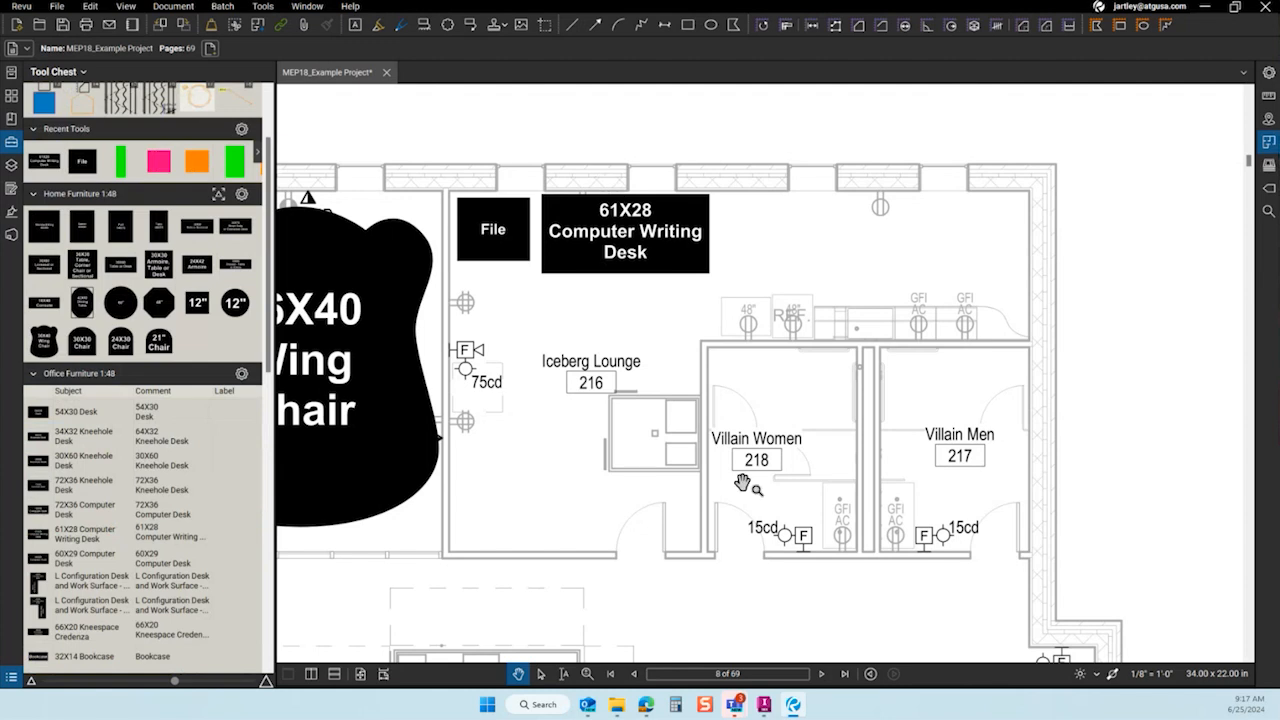
scroll(1203, 243, down, 5)
scroll(486, 506, up, 5)
scroll(460, 542, down, 4)
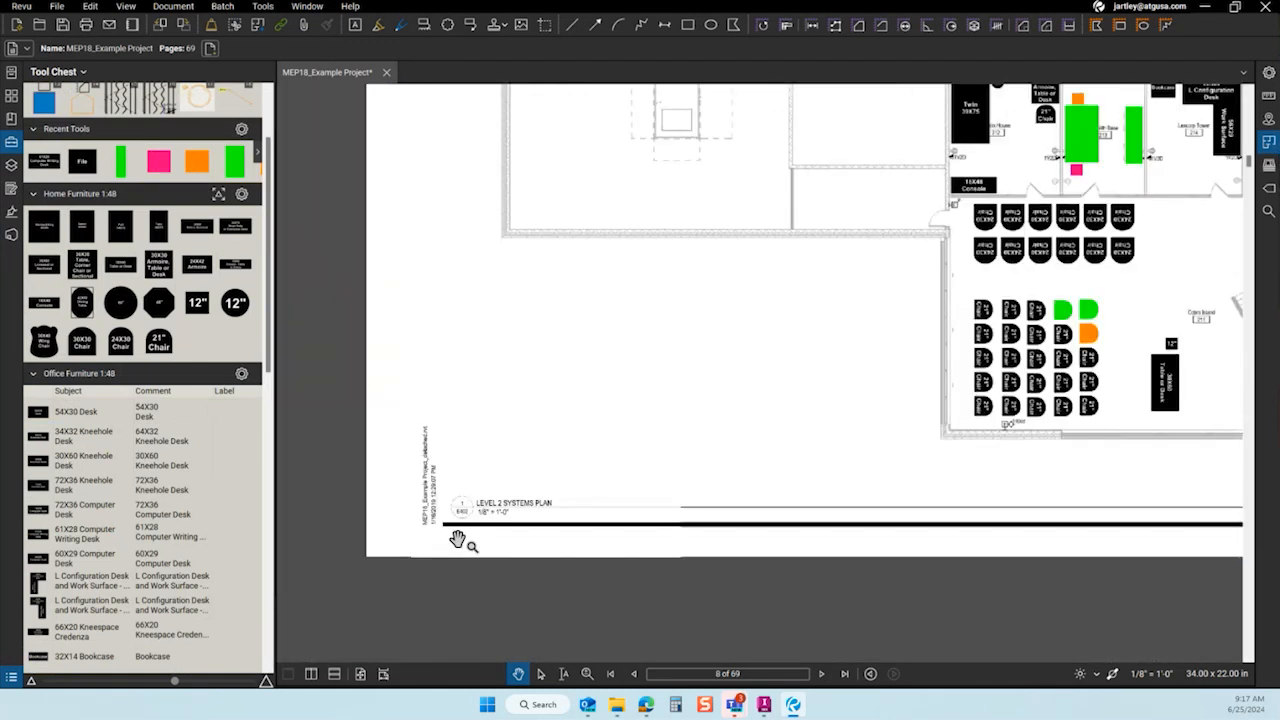
scroll(457, 540, down, 4)
scroll(718, 450, up, 6)
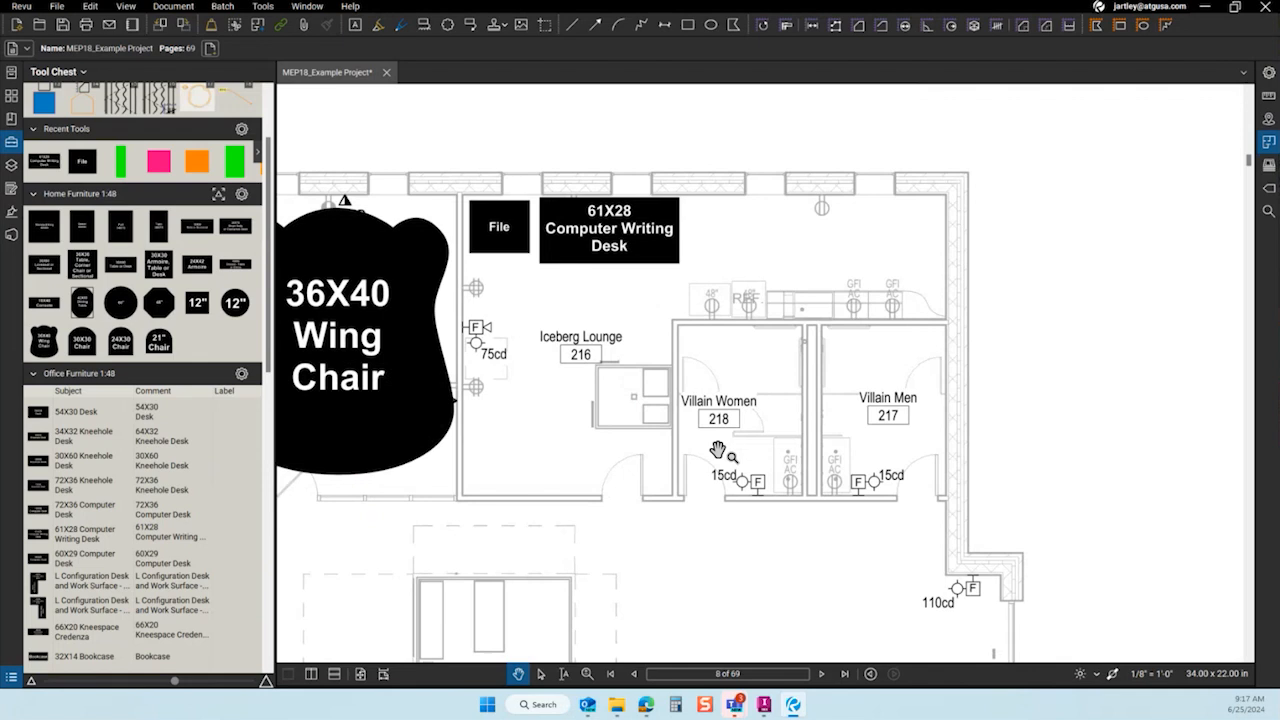
scroll(562, 404, up, 1)
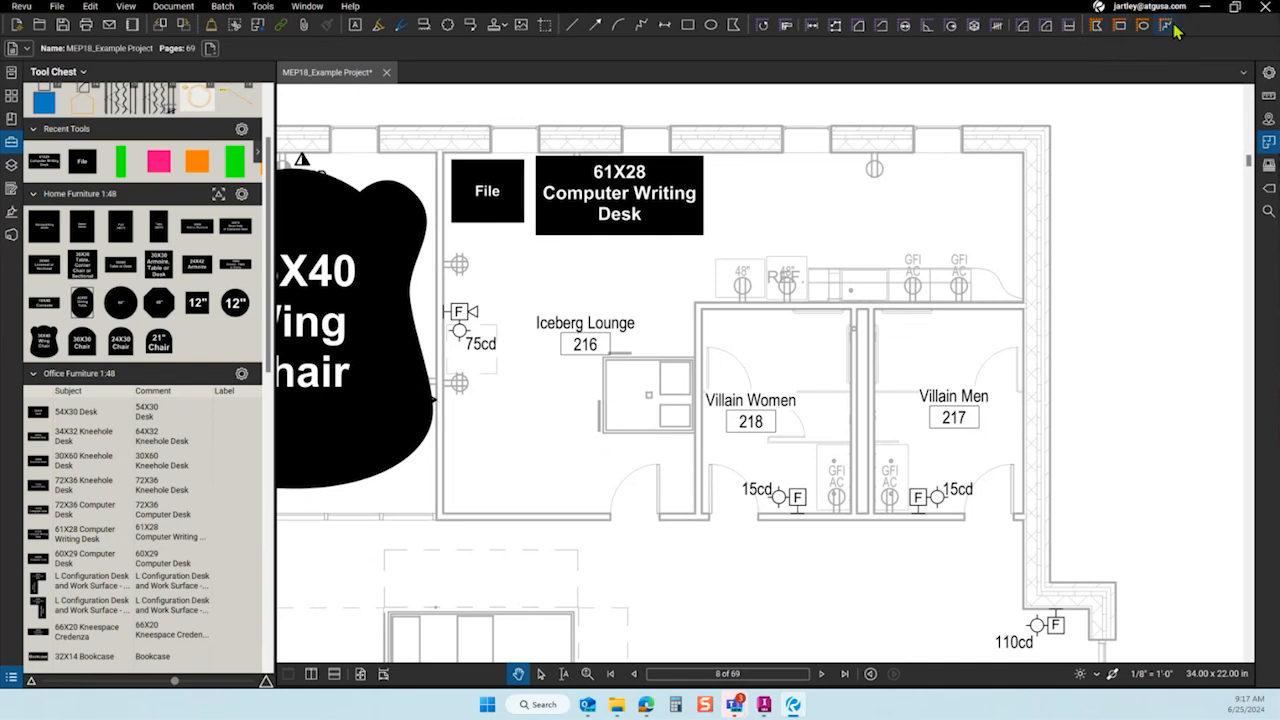
Sketch a to-scale rectangle 24 inches wide and 60 inches high near the southwest corner of Iceberg Lounge 216.
click(1120, 27)
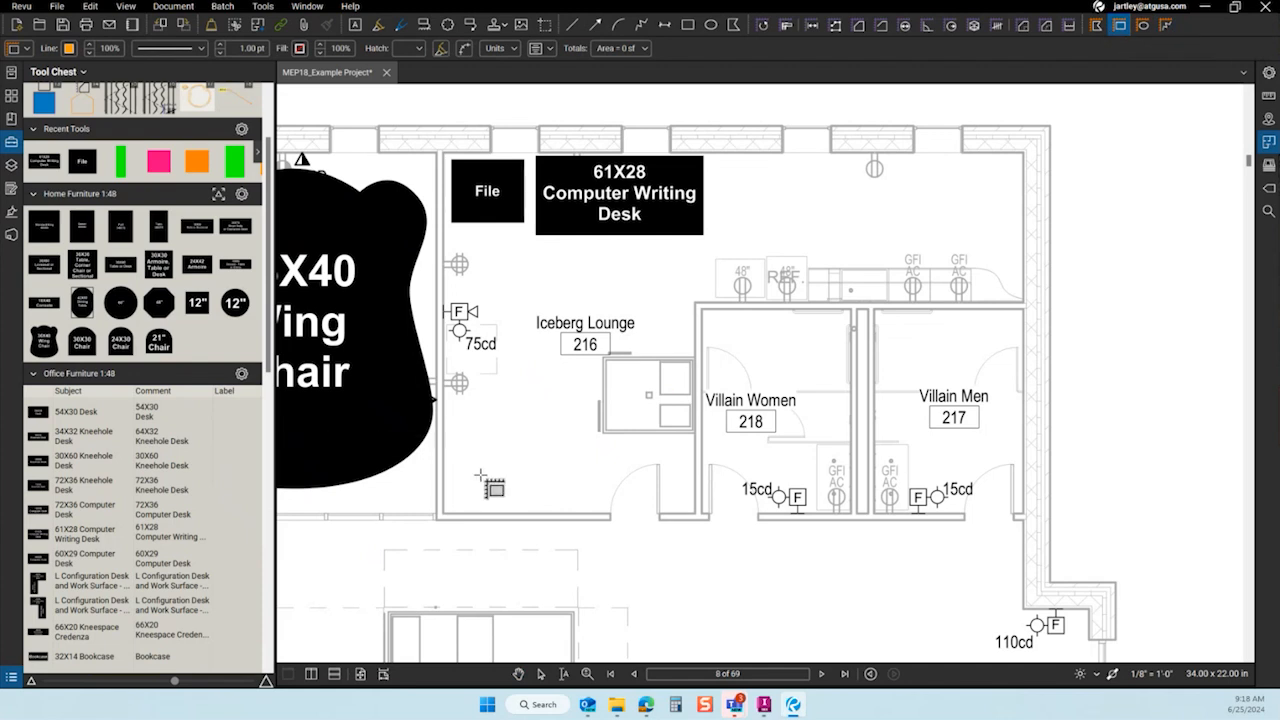
click(470, 428)
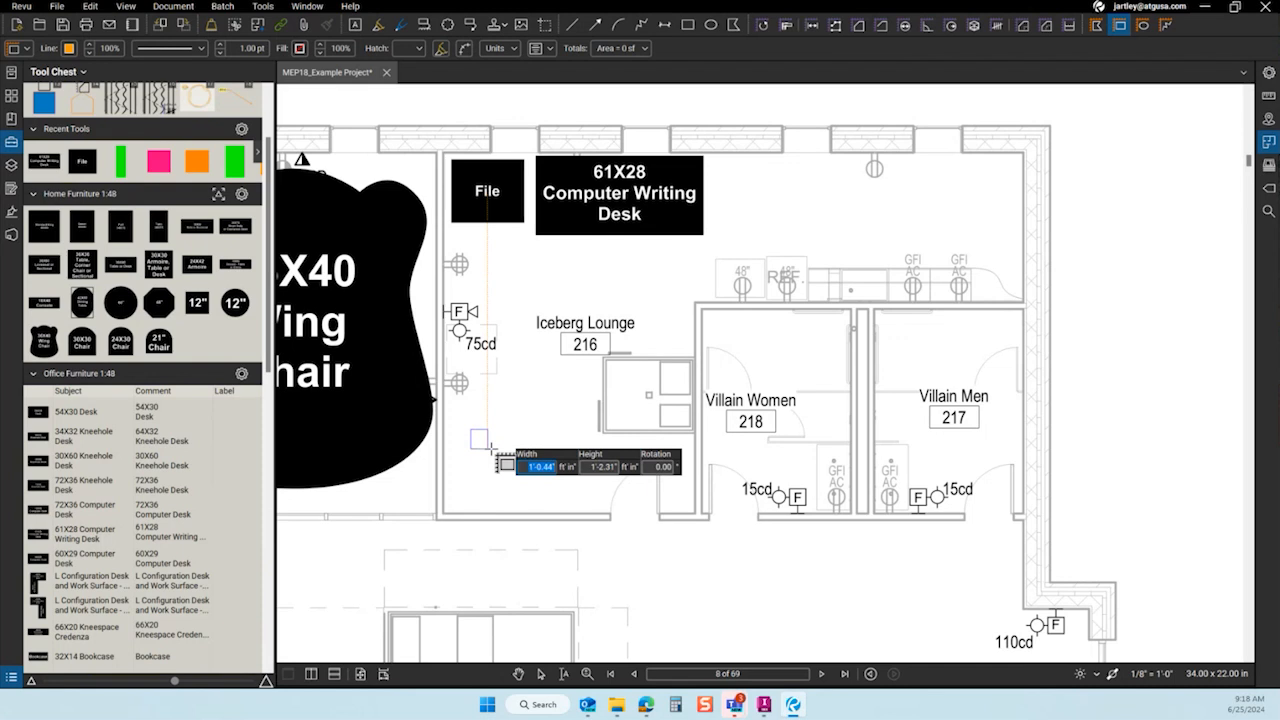
text(24)
key(Tab)
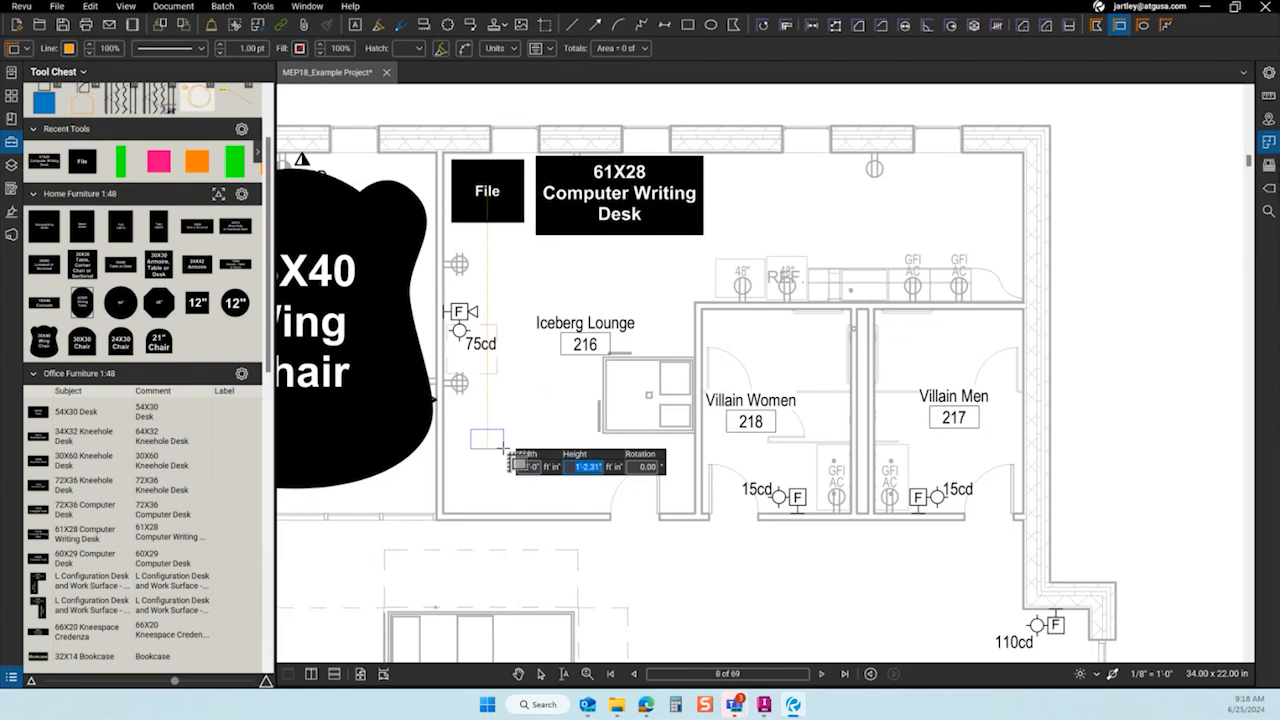
text(60)
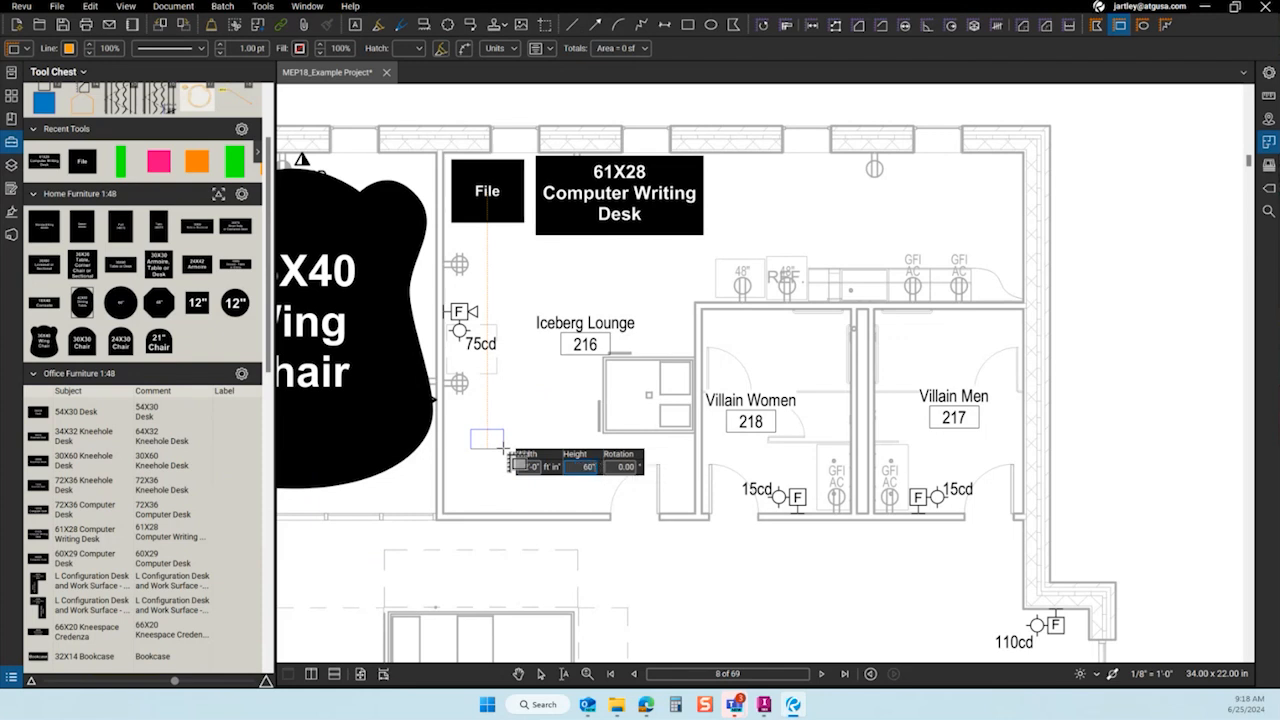
key(Return)
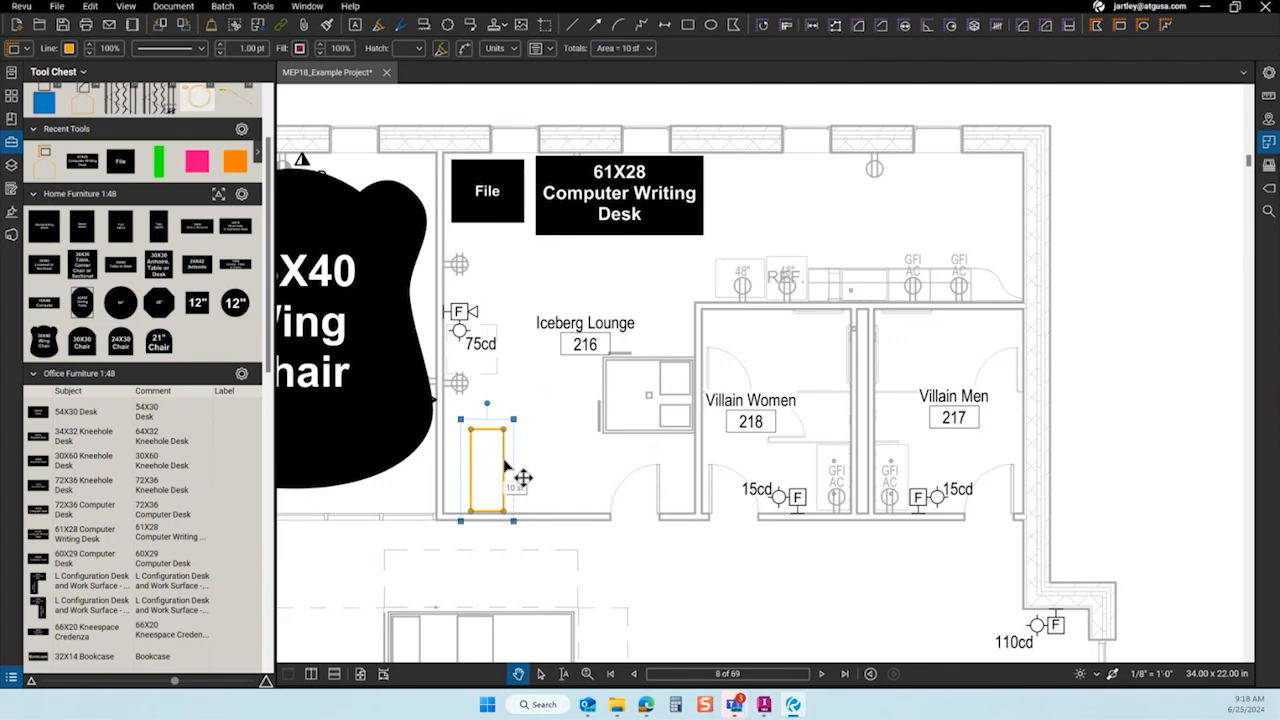
Set the subject of the sketched rectangle in Iceberg Lounge 216 to "24x60 Desk" in its properties.
click(489, 471)
drag(489, 471, 484, 465)
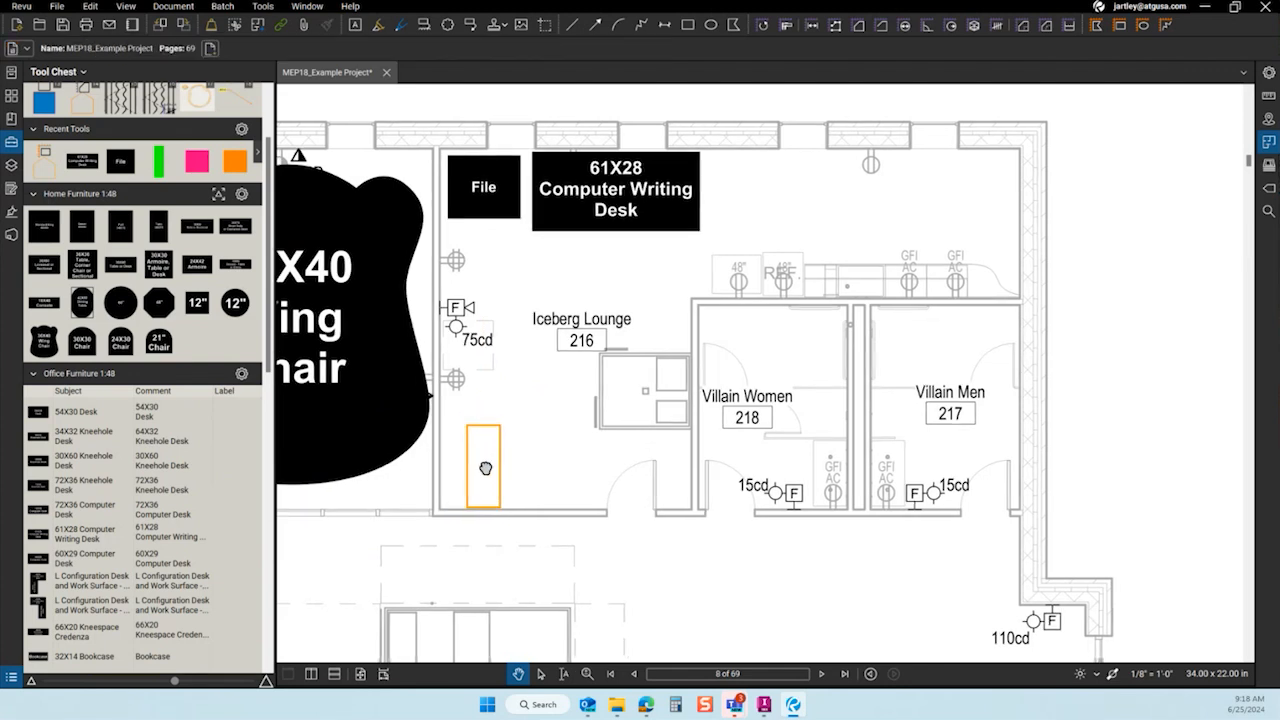
click(505, 441)
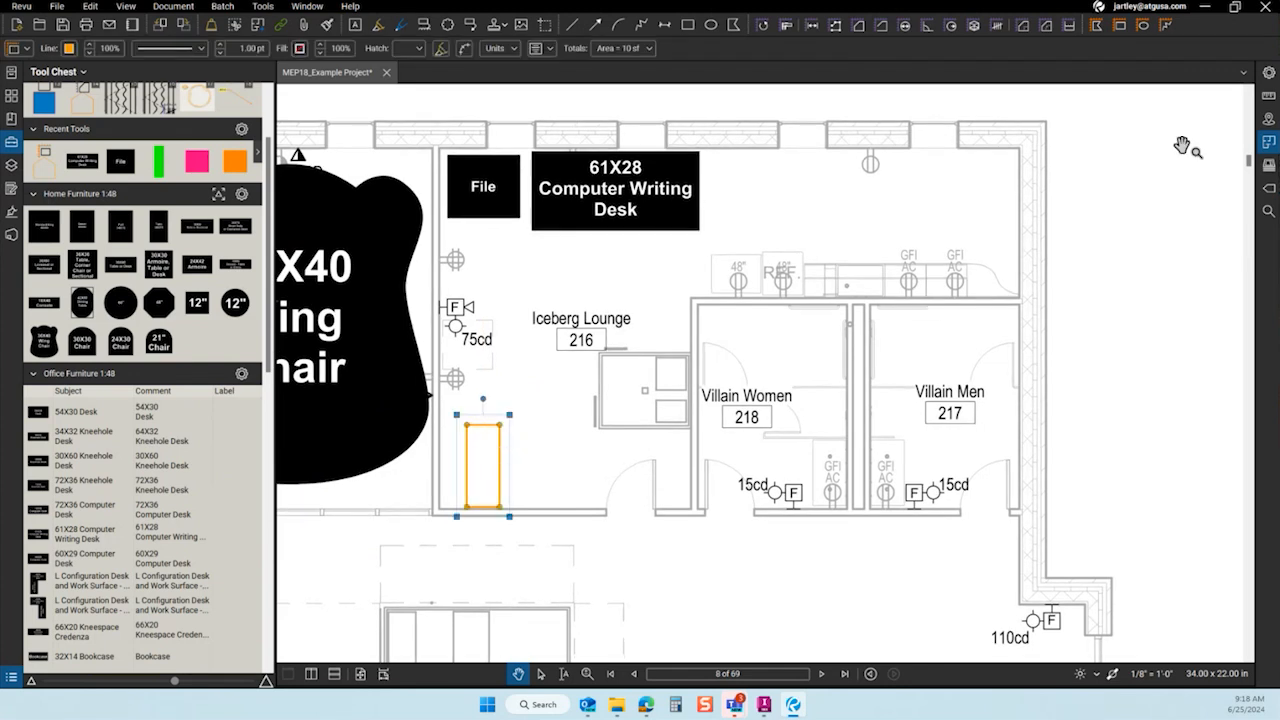
click(1268, 75)
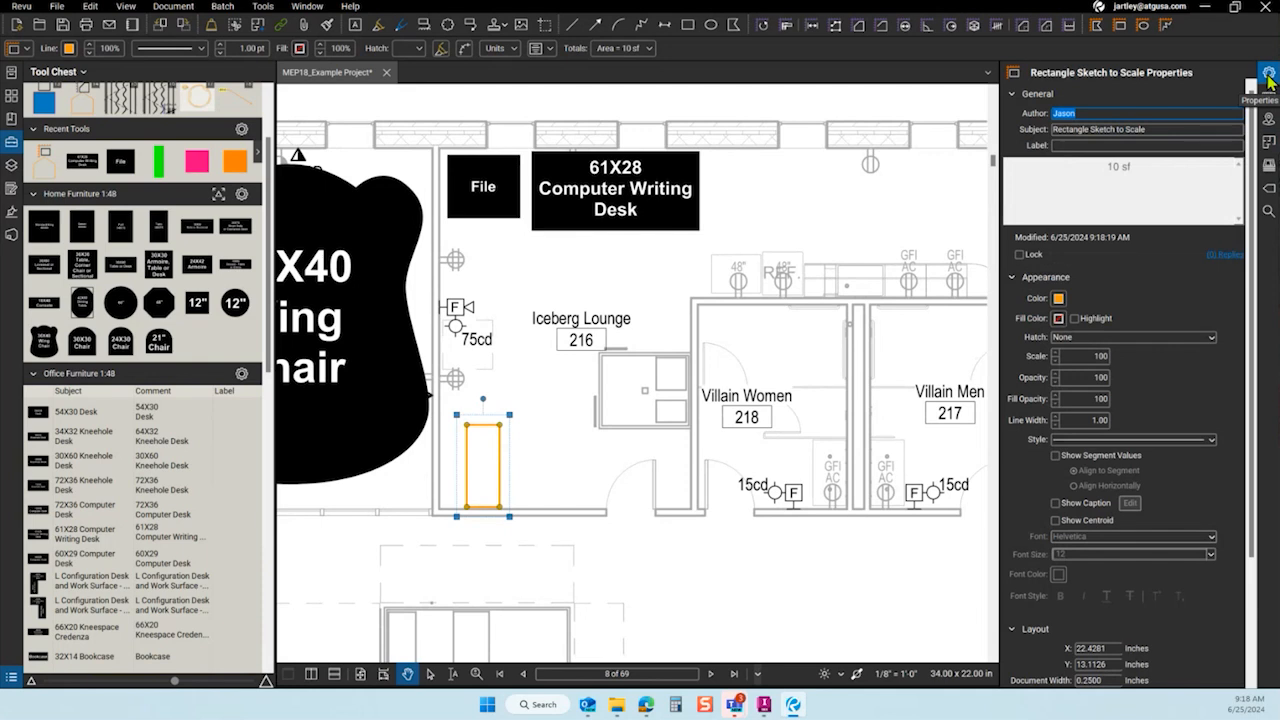
click(1132, 130)
triple_click(1158, 128)
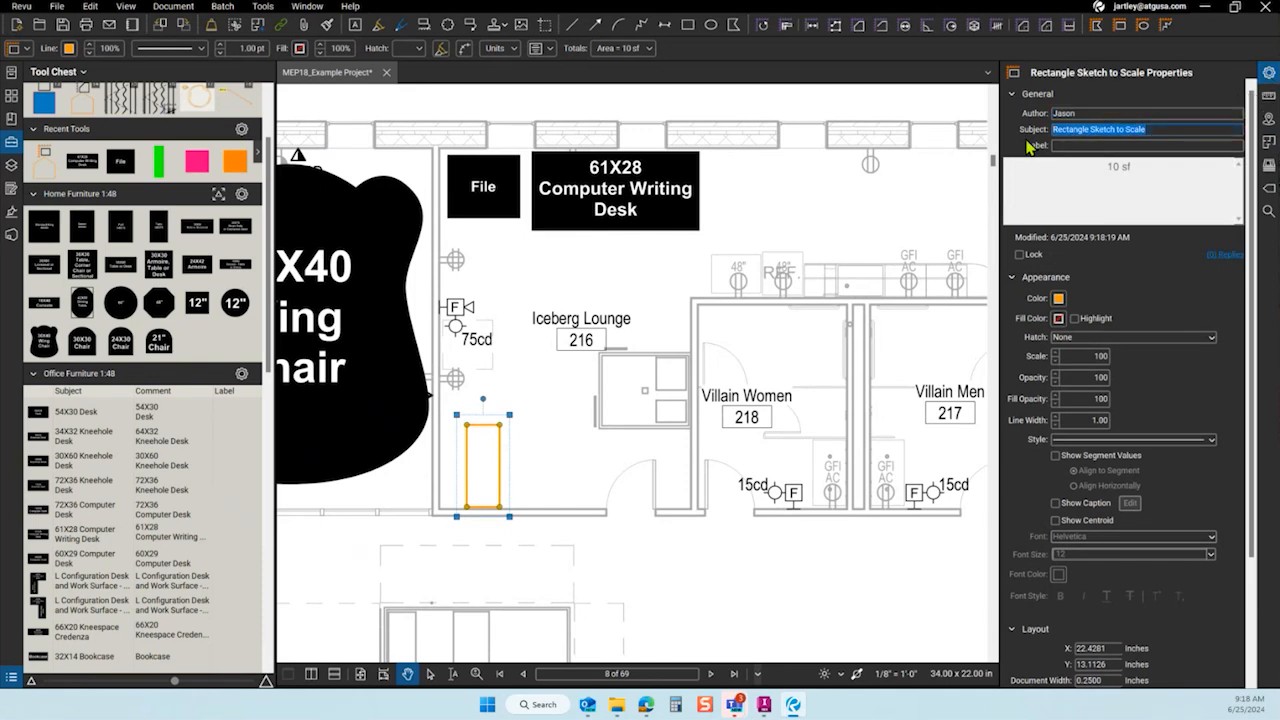
text(24x60 Desk)
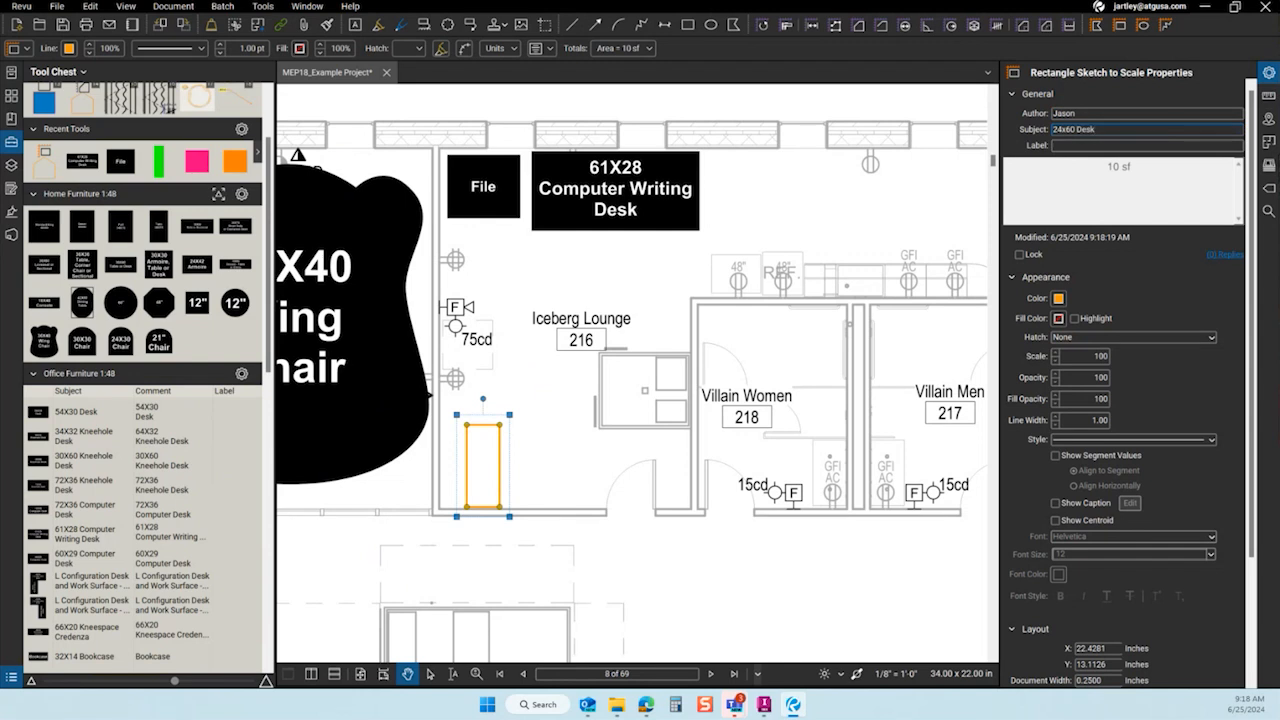
click(1069, 147)
Set both the line color and the fill color of the 24x60 Desk rectangle to black.
click(1060, 300)
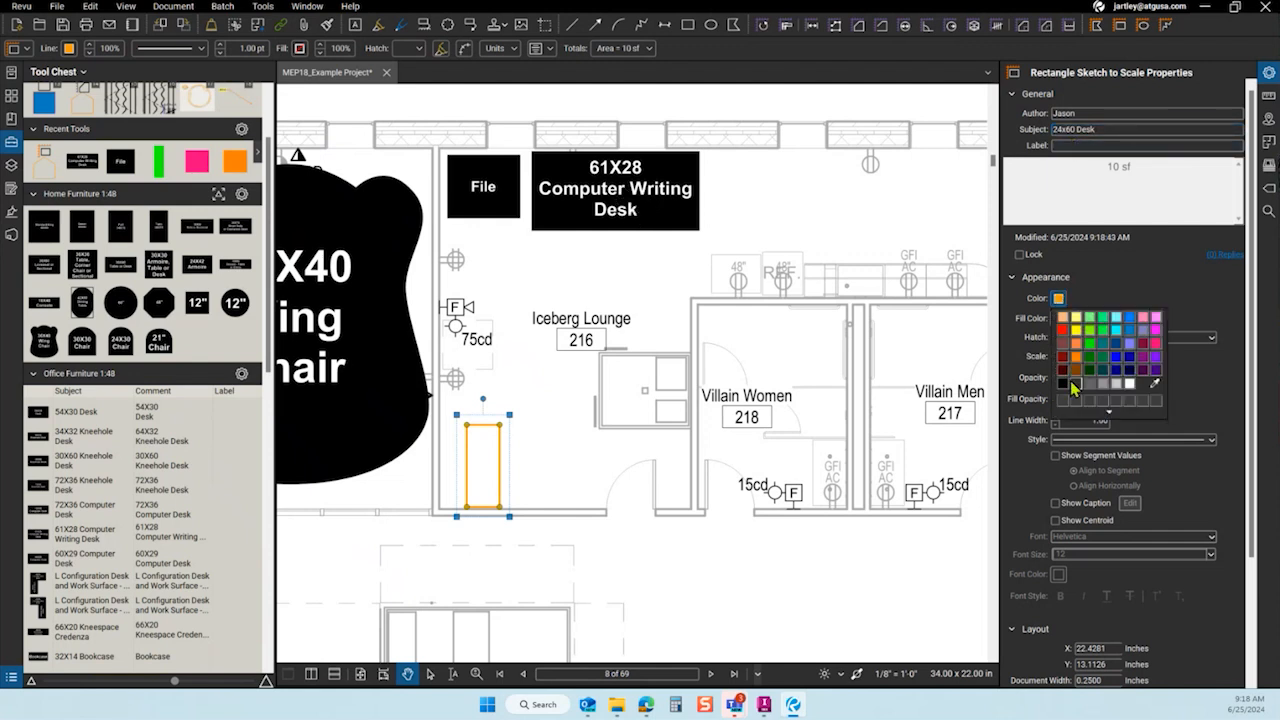
click(1066, 390)
click(1058, 318)
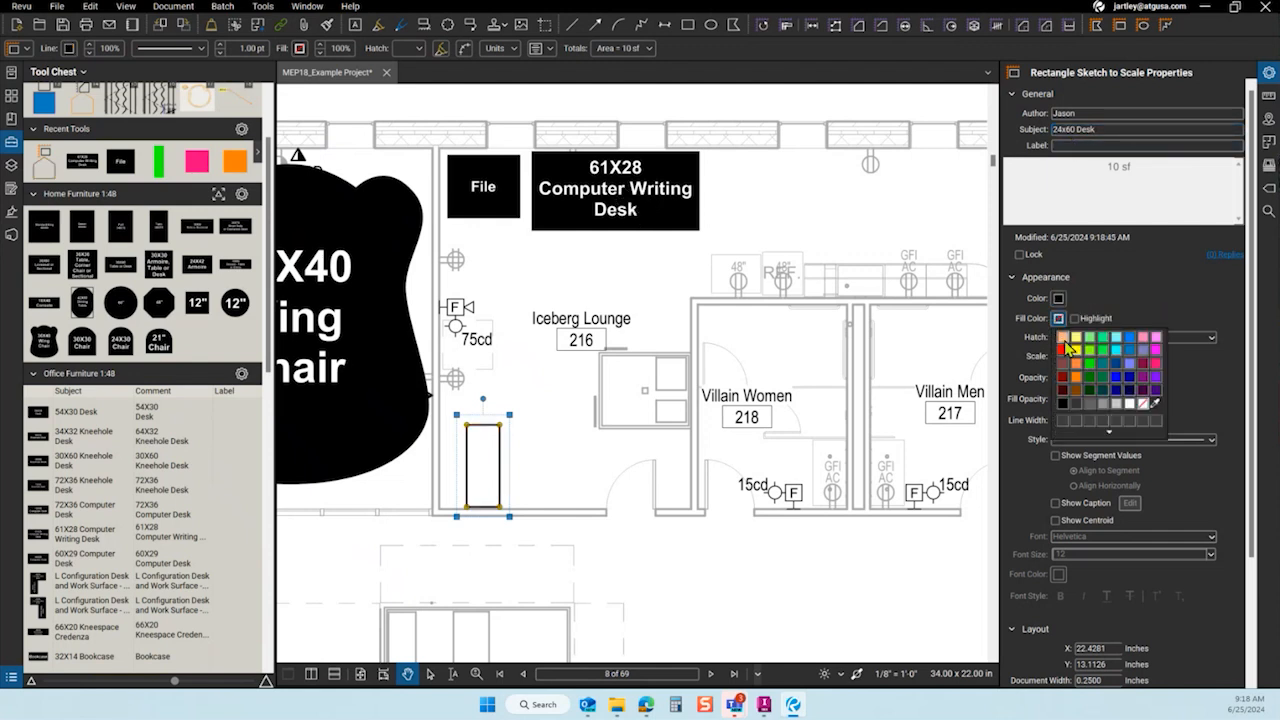
click(1064, 404)
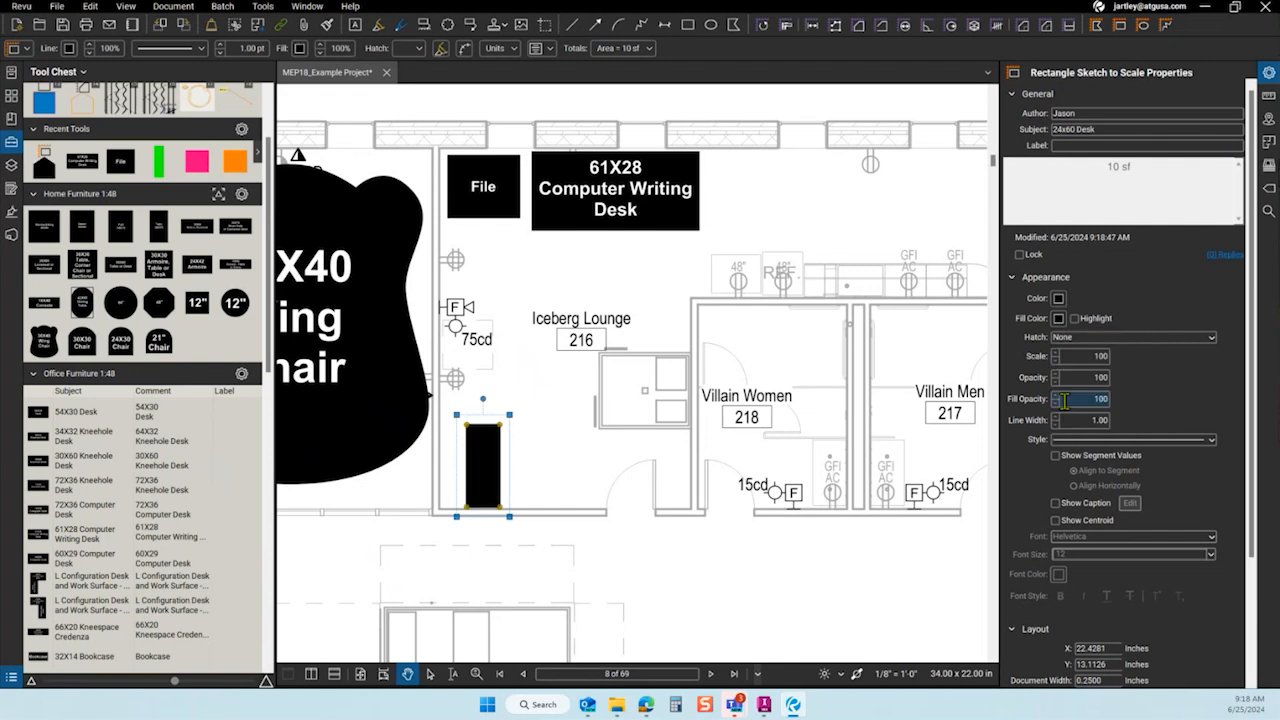
click(1064, 419)
Show the caption on the 24x60 Desk rectangle with Area excluded, and enter the label "24x60".
click(1055, 503)
click(1131, 505)
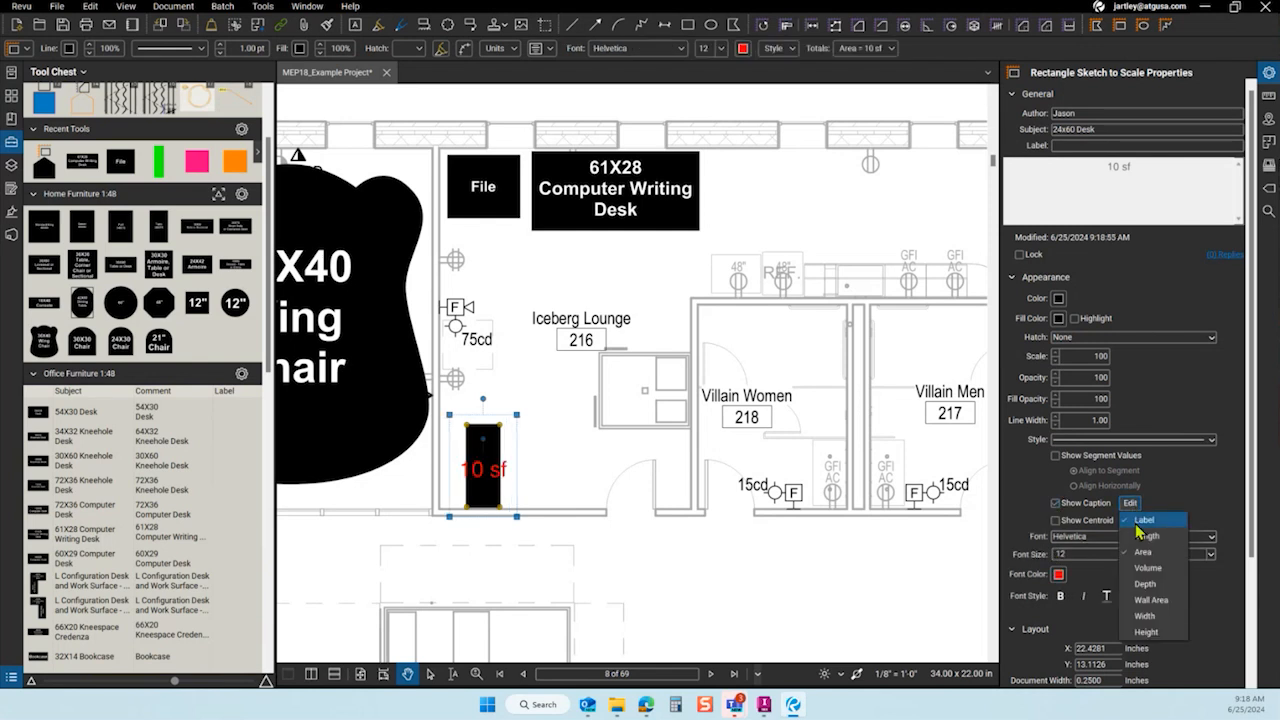
click(1145, 552)
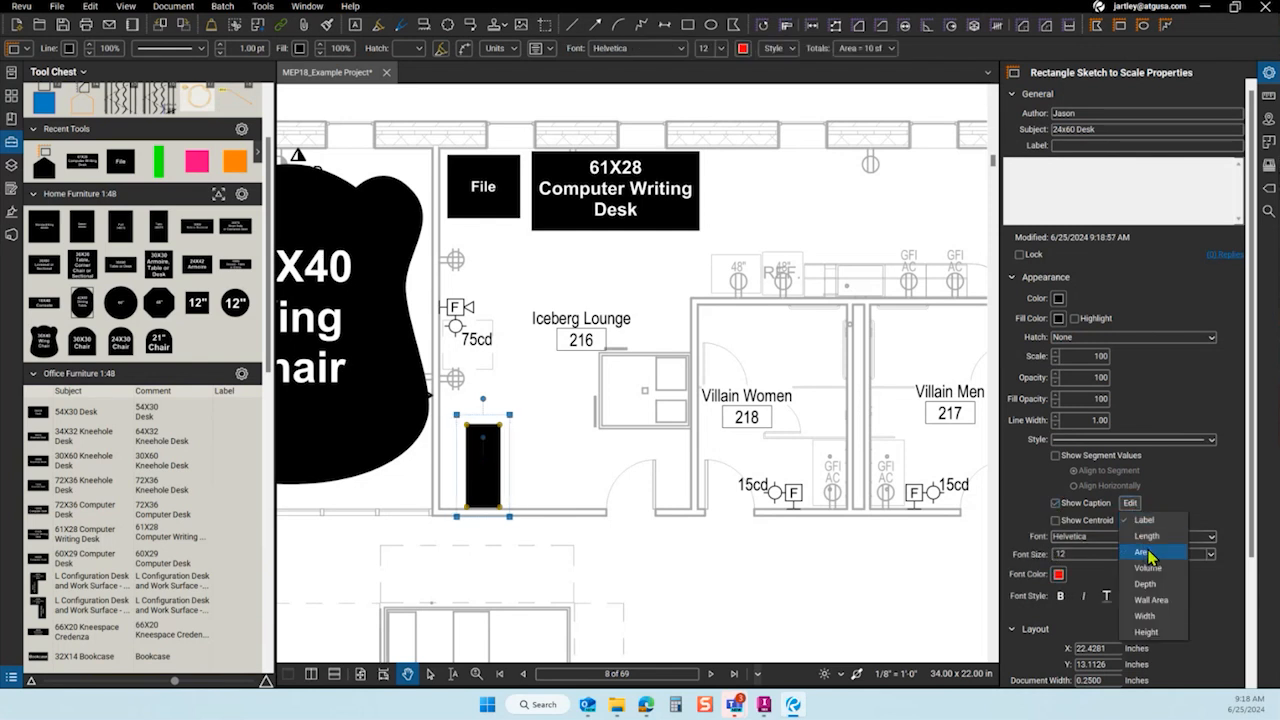
click(1074, 146)
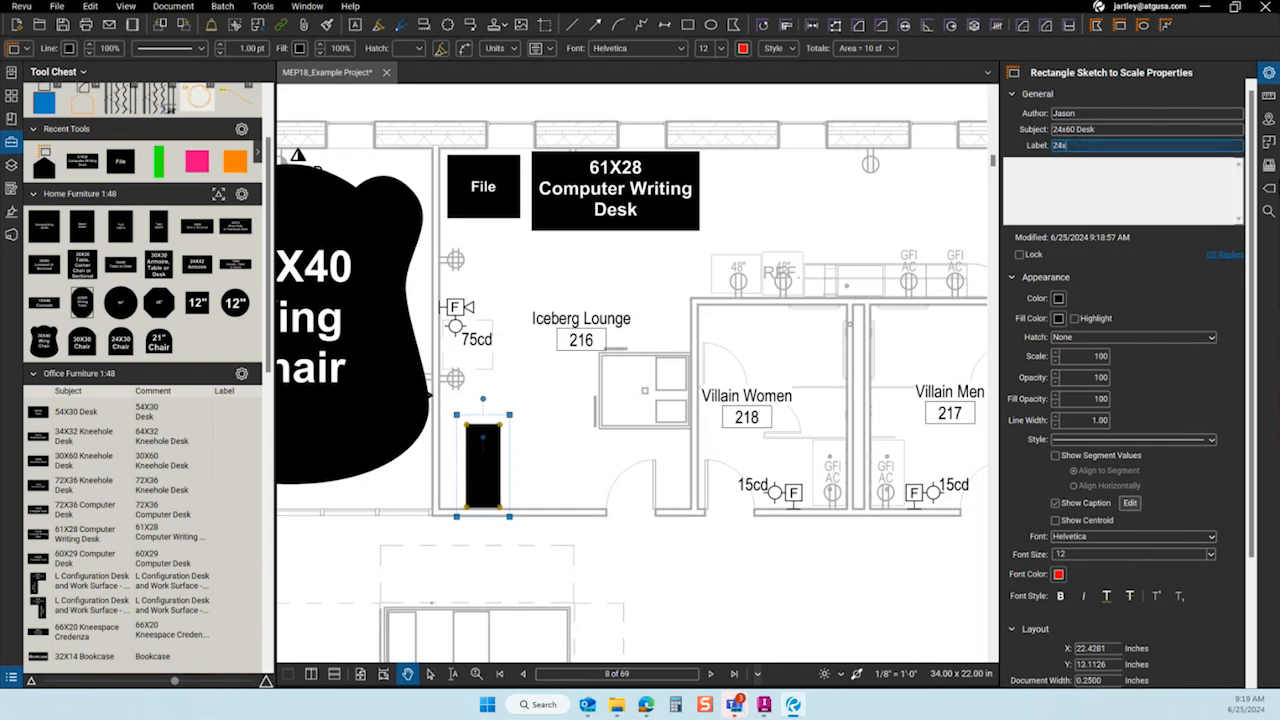
Set the font color of the 24x60 Desk caption to white.
click(1068, 557)
click(1058, 575)
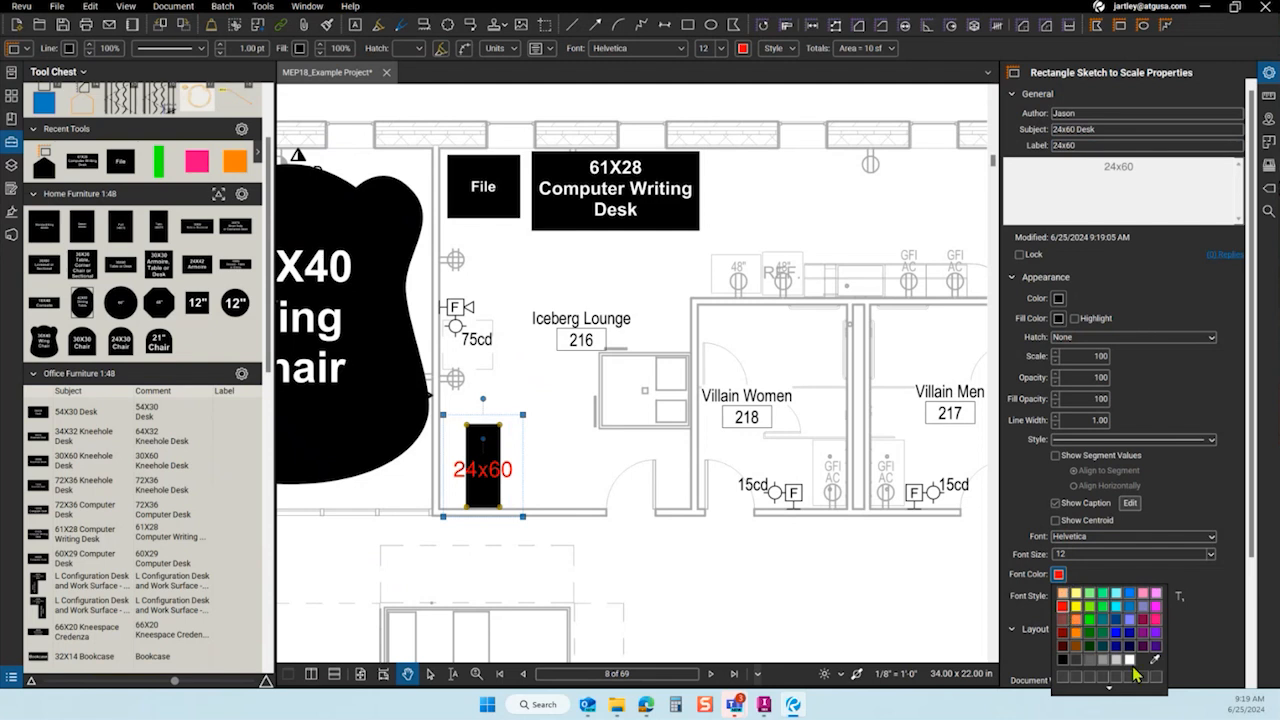
click(1129, 661)
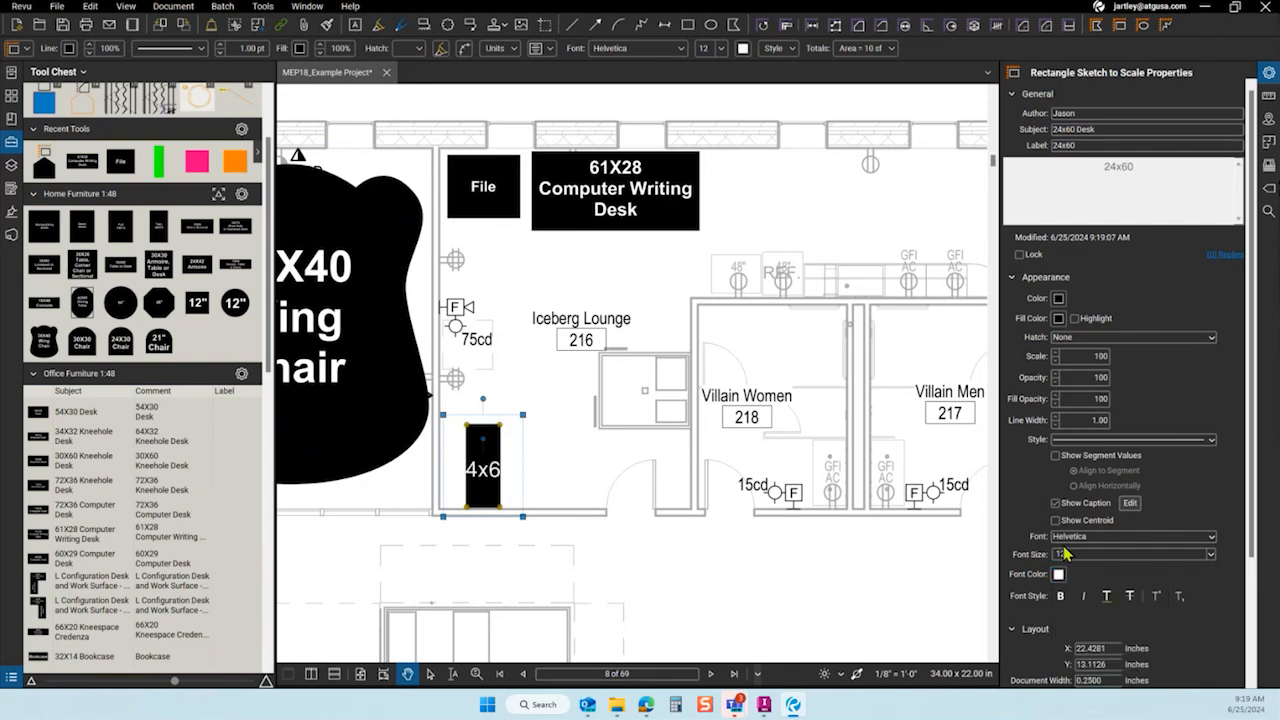
Rotate the caption of the 24x60 Desk in Iceberg Lounge 216 so that it reads vertically along the desk's long side.
click(1132, 502)
click(1132, 502)
click(1132, 502)
click(1169, 476)
scroll(1226, 588, down, 1)
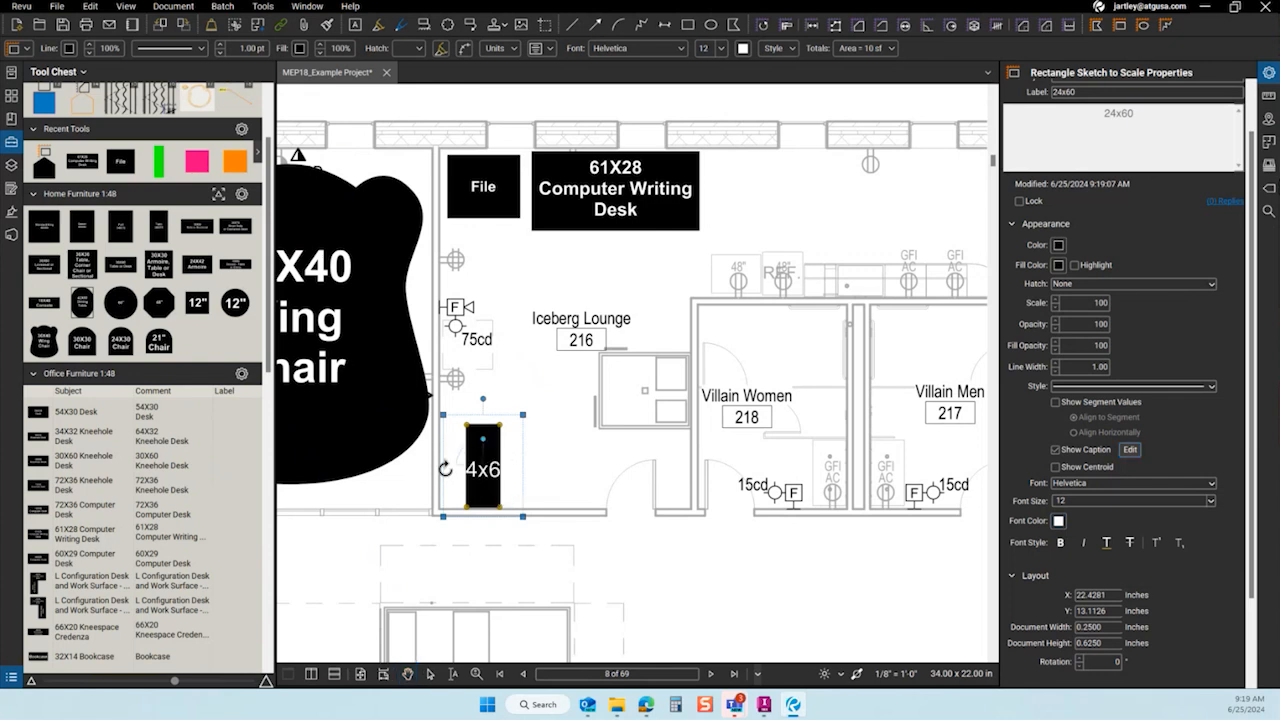
drag(446, 469, 445, 467)
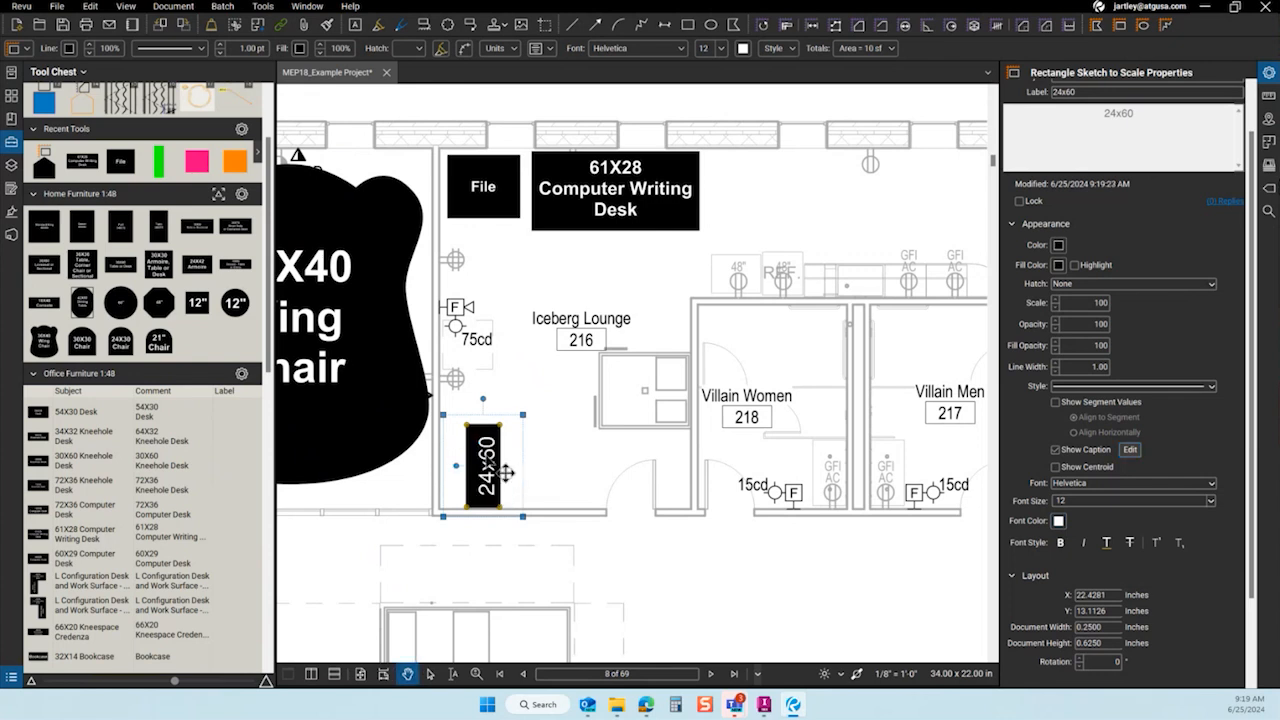
key(Escape)
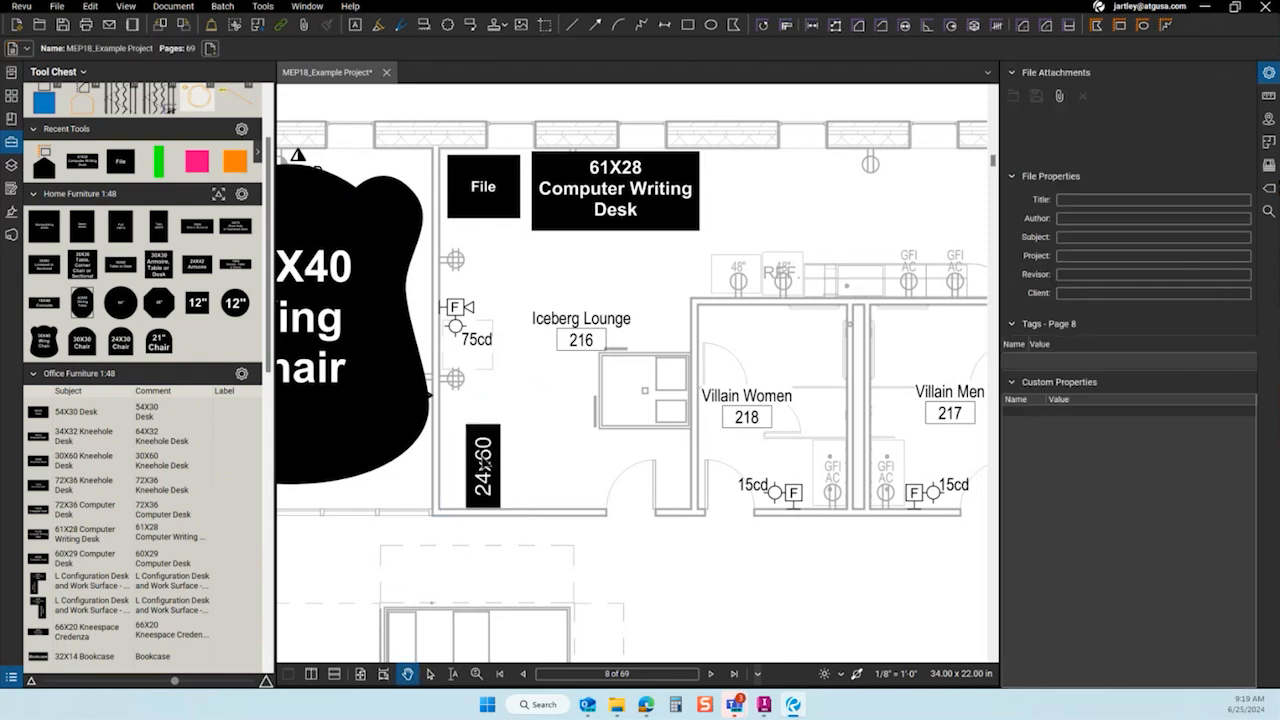
Move the 24x60 Desk sideways against the wall it shares with the wing chair room.
click(510, 470)
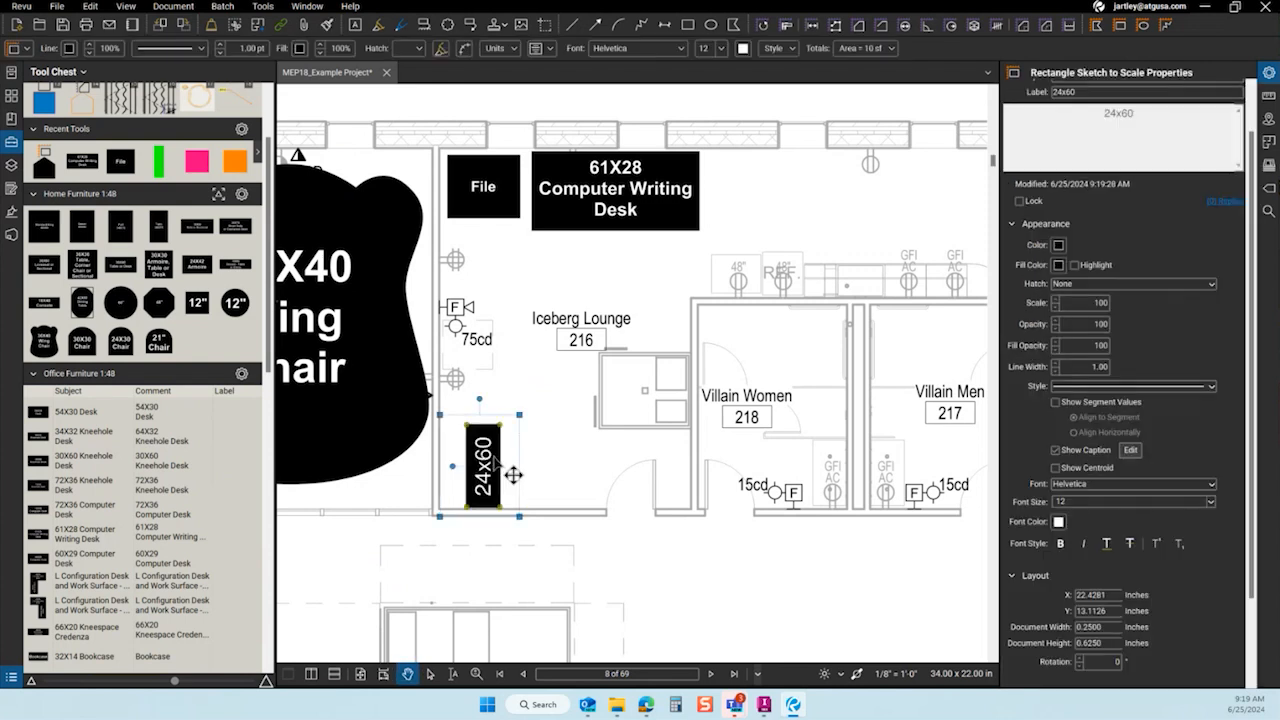
drag(514, 461, 490, 460)
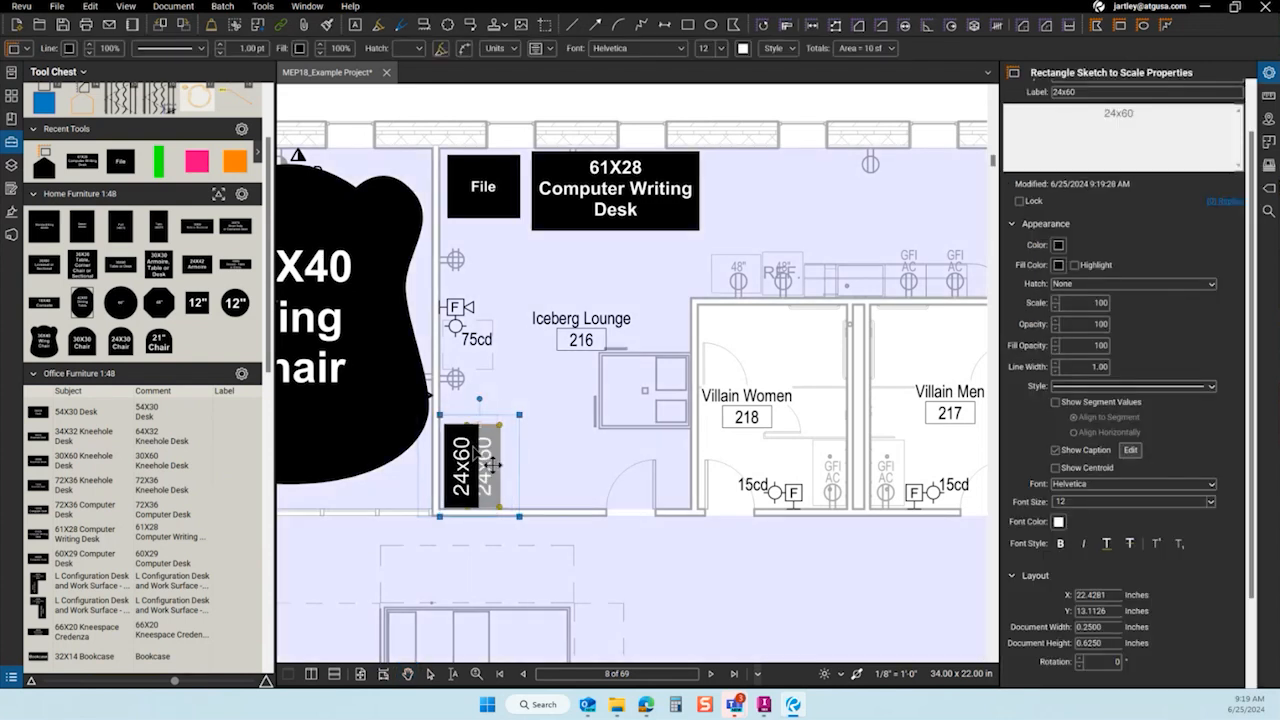
key(Escape)
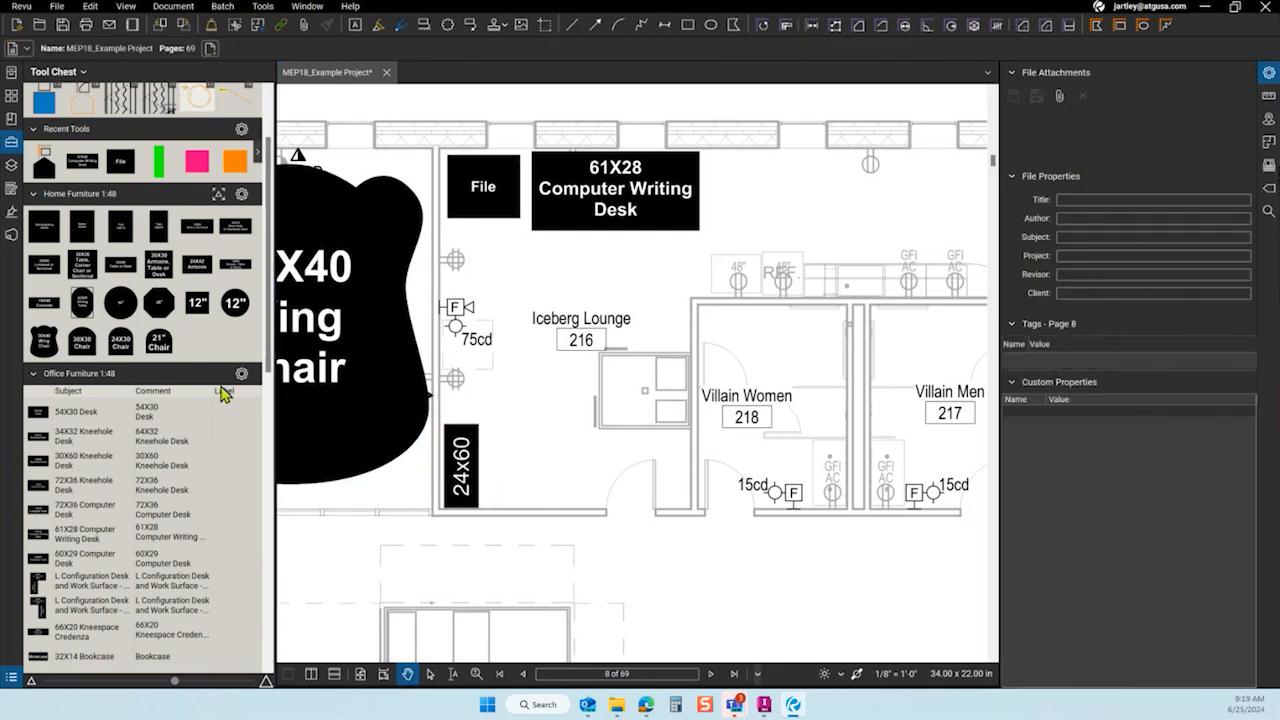
Sketch a test rectangle beside the desk with the recent 24x60 Desk tool in properties mode, and delete it.
scroll(222, 394, up, 3)
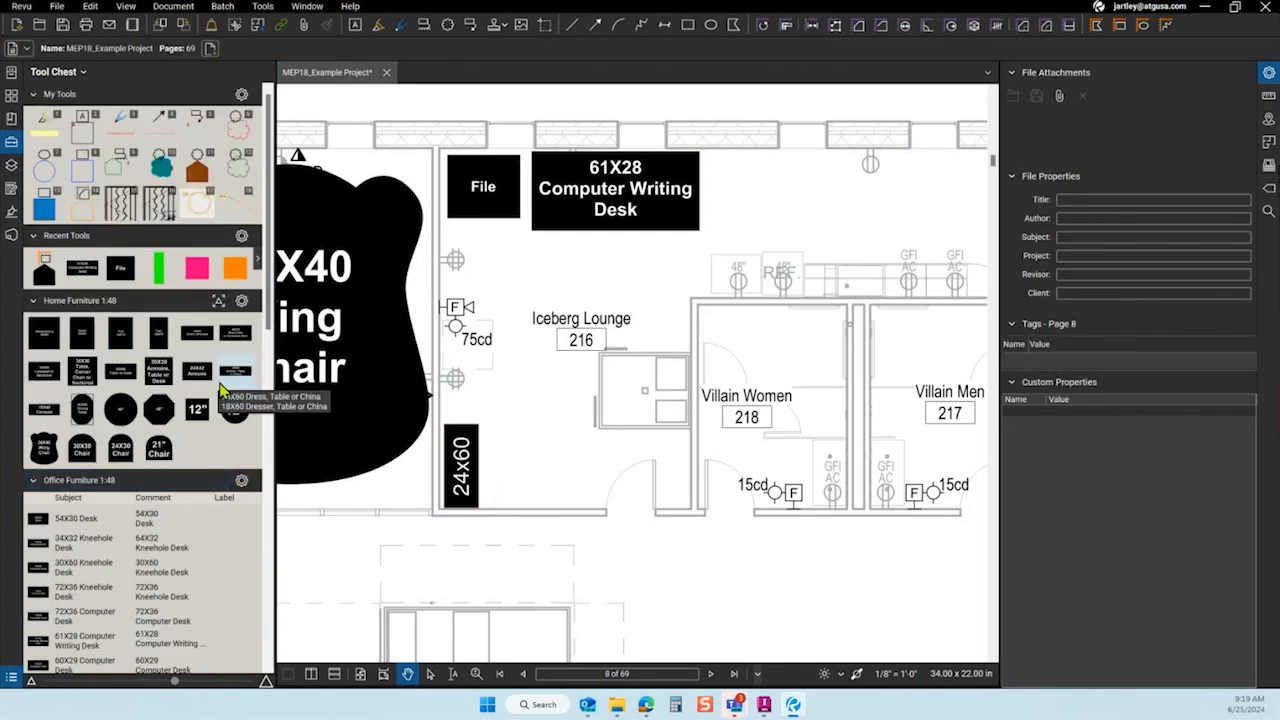
click(485, 480)
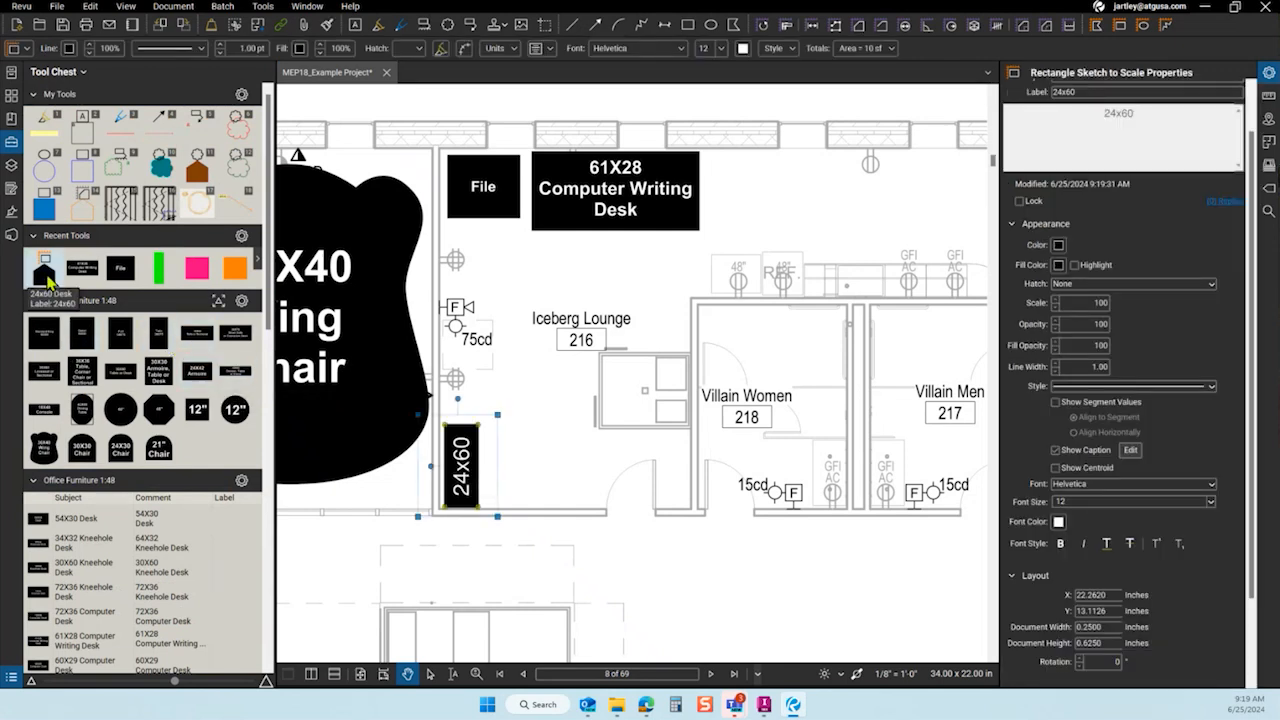
click(47, 280)
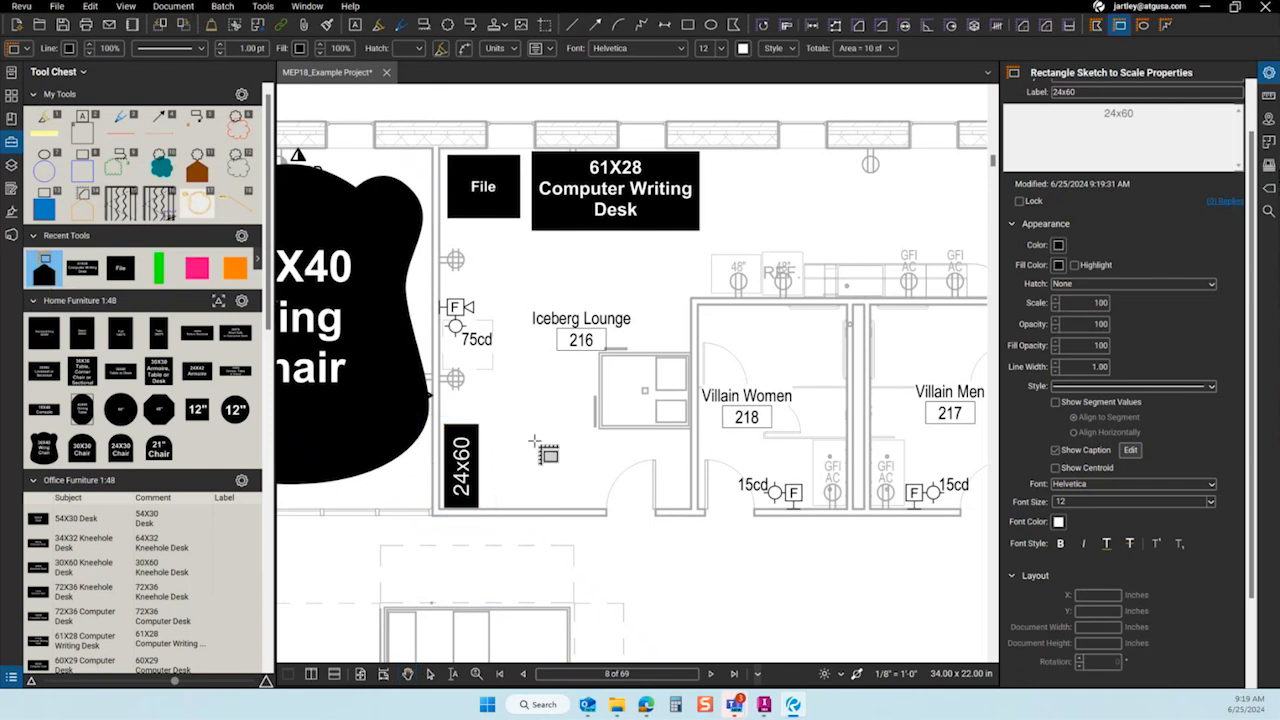
drag(537, 403, 598, 502)
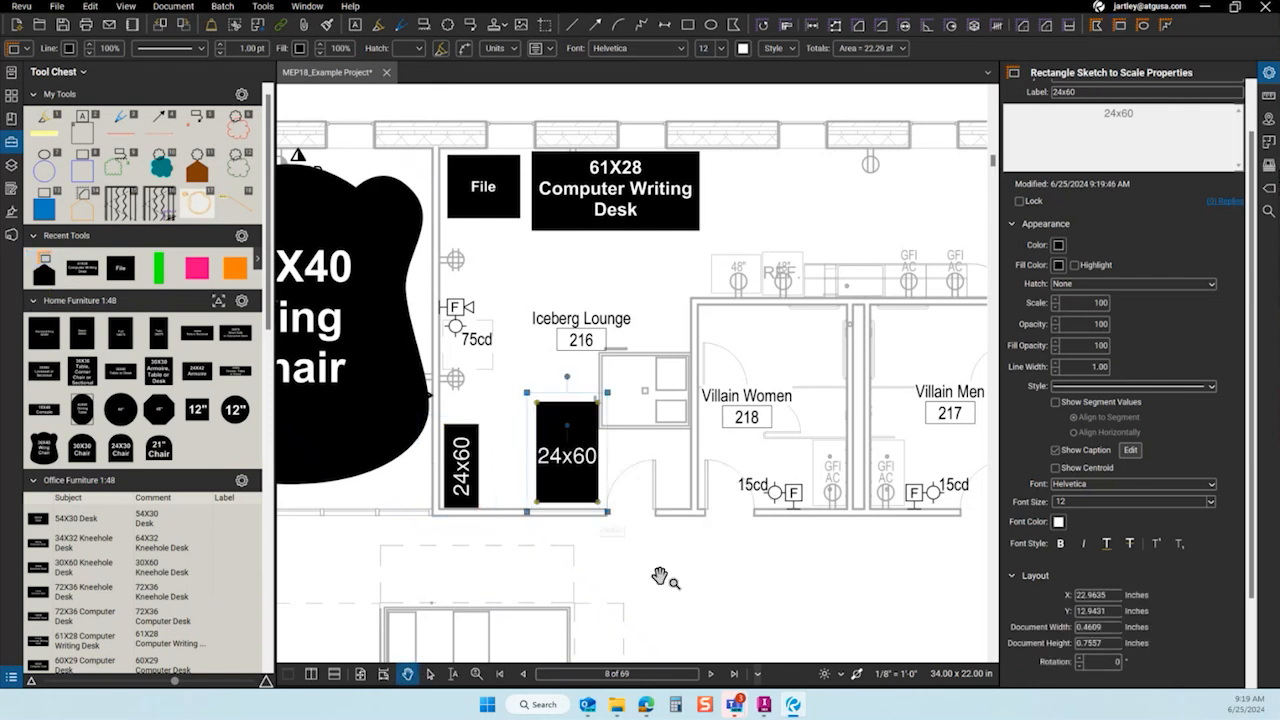
key(Delete)
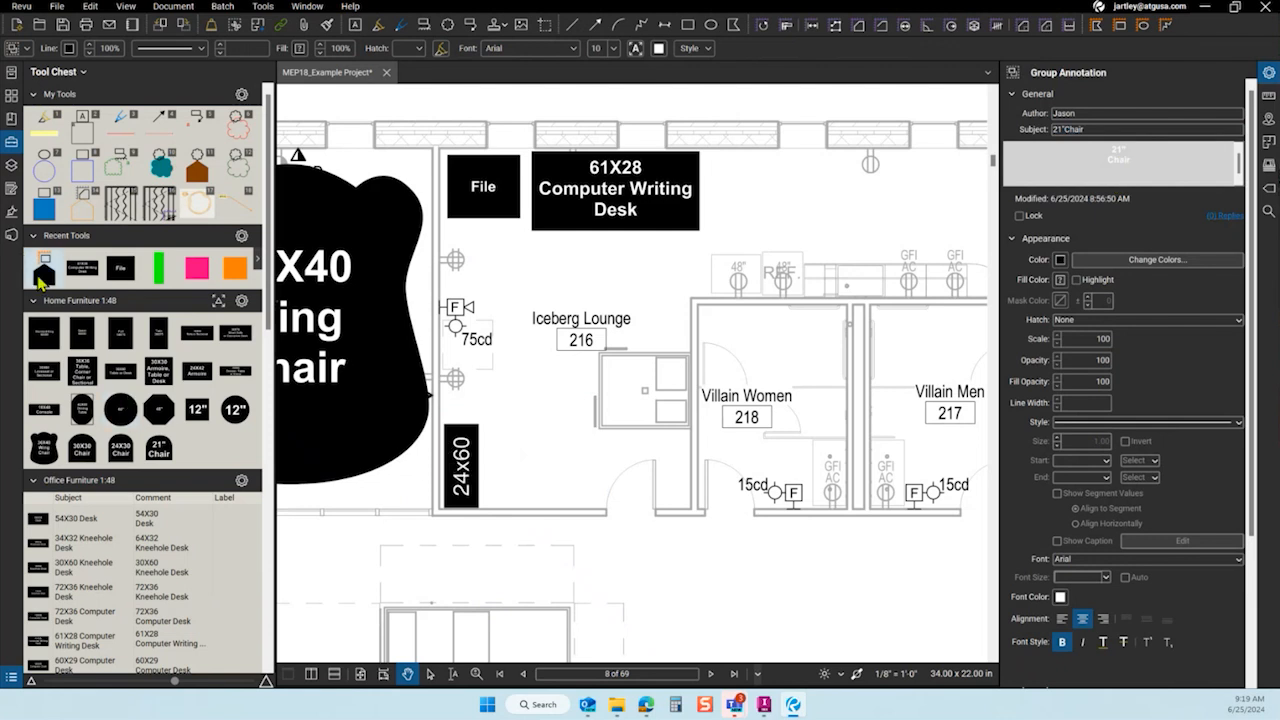
Switch the recent 24x60 Desk tool to its fixed-size drawing mode, place two copies in Iceberg Lounge 216, and delete both.
click(43, 268)
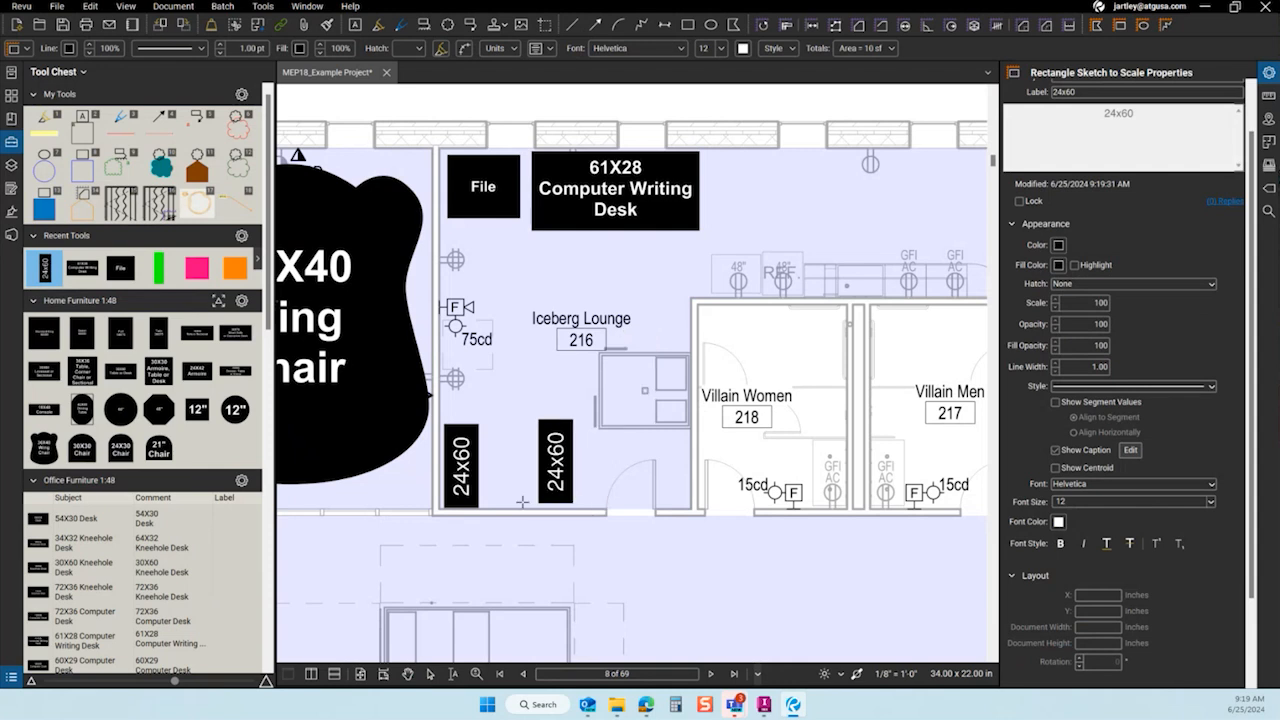
click(556, 460)
click(52, 270)
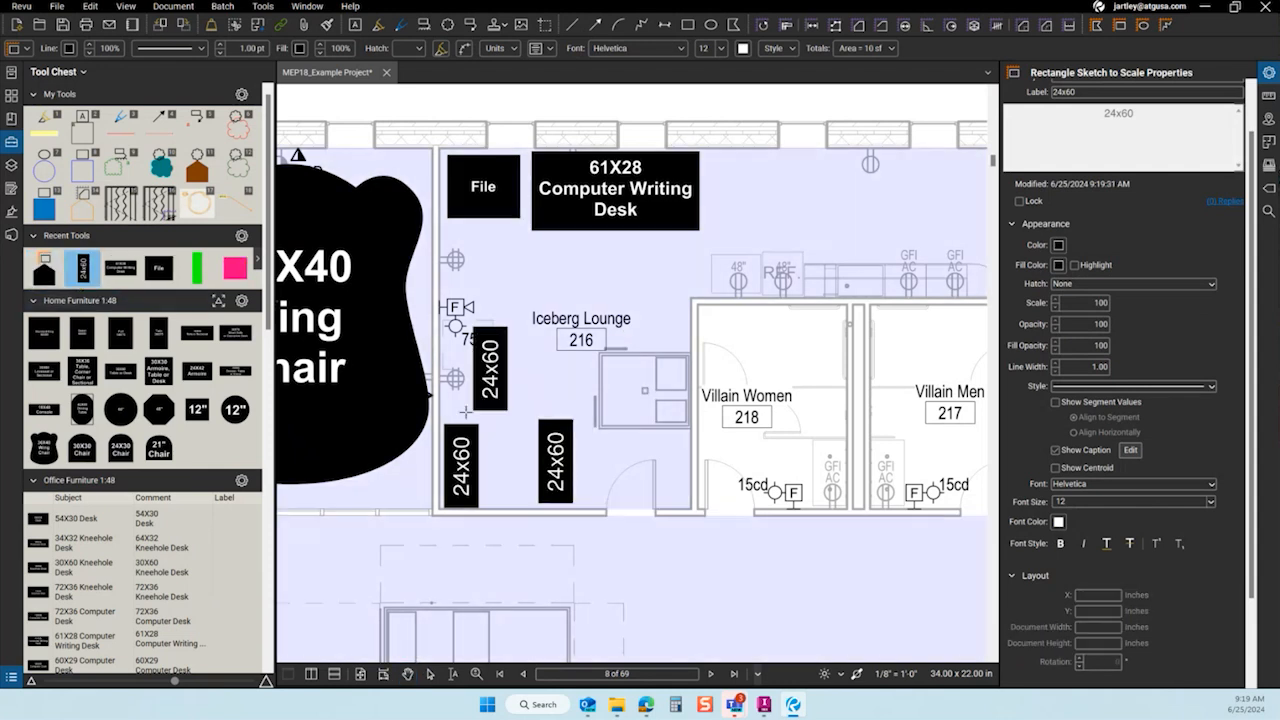
click(617, 412)
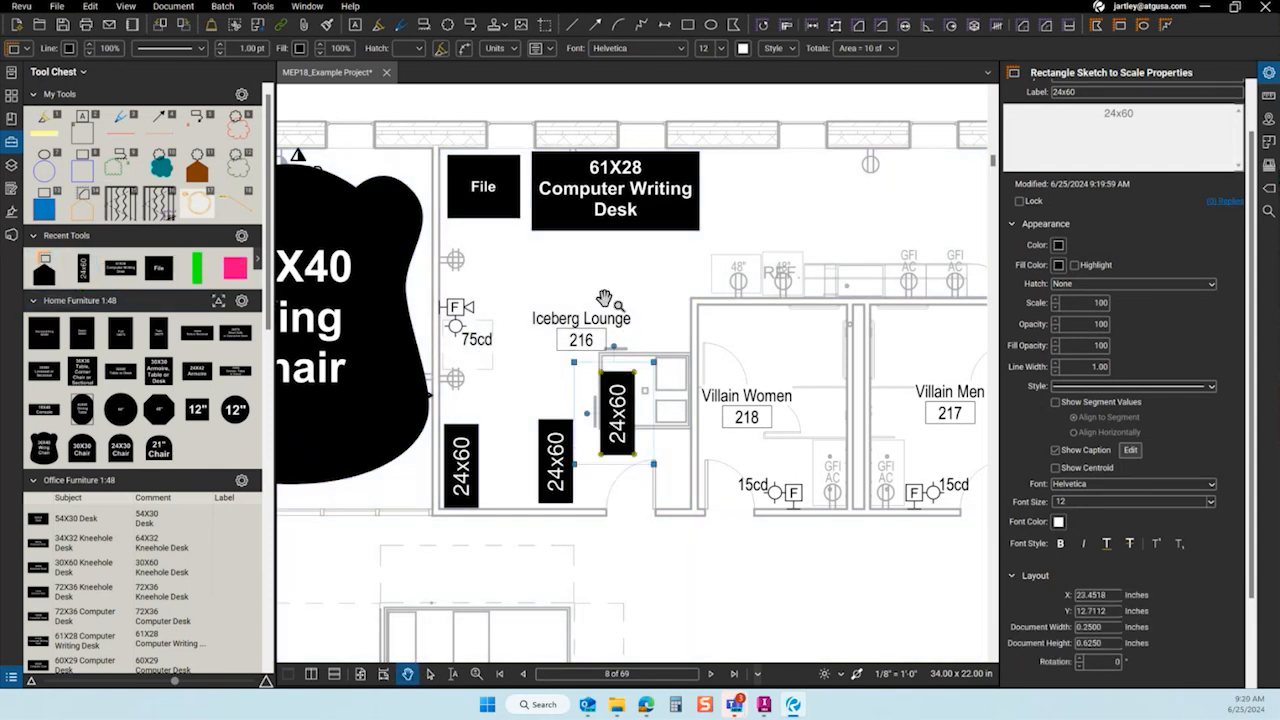
key(Delete)
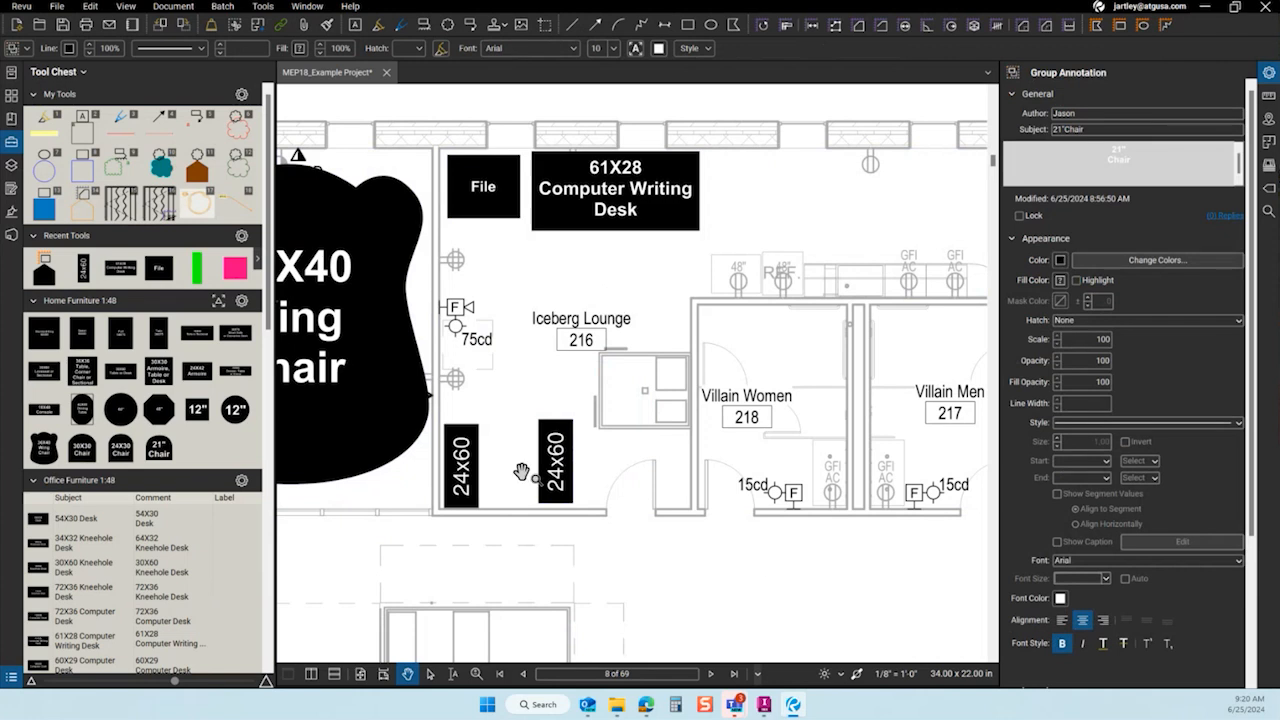
key(Delete)
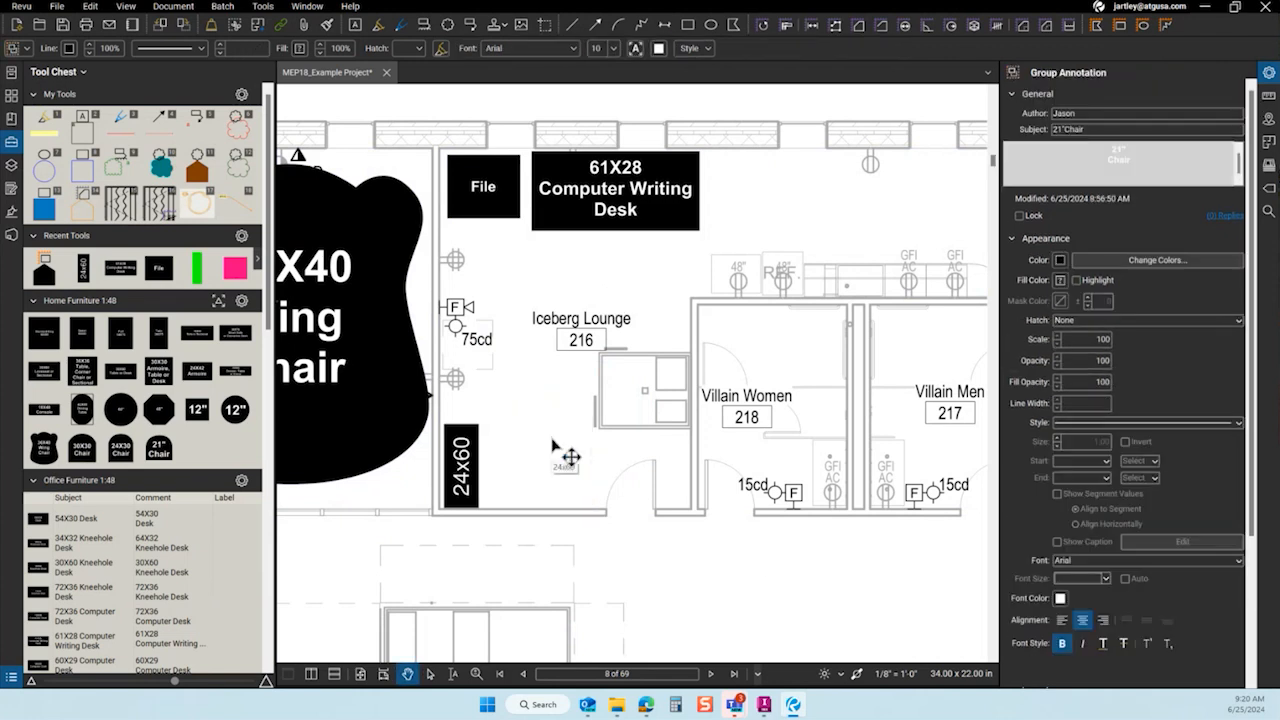
Sketch an oversized rectangle across Iceberg Lounge 216 with the properties-mode 24x60 Desk tool, and delete it.
click(83, 268)
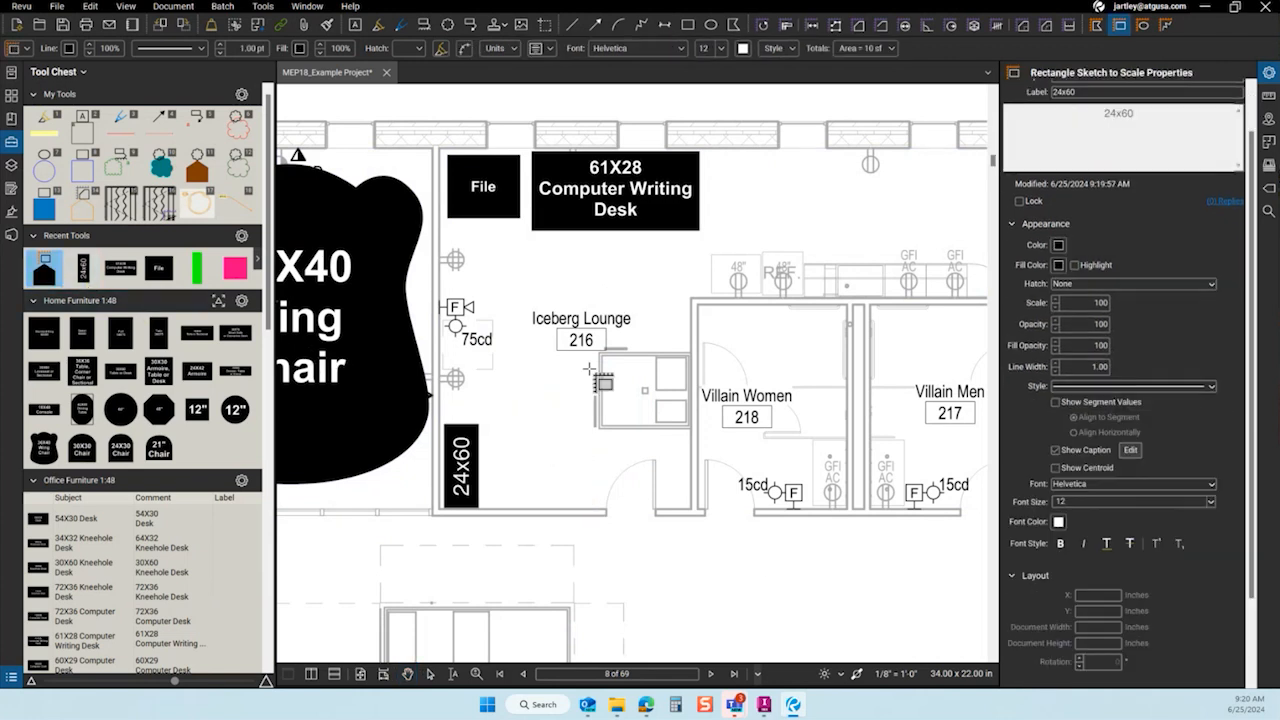
drag(520, 350, 683, 572)
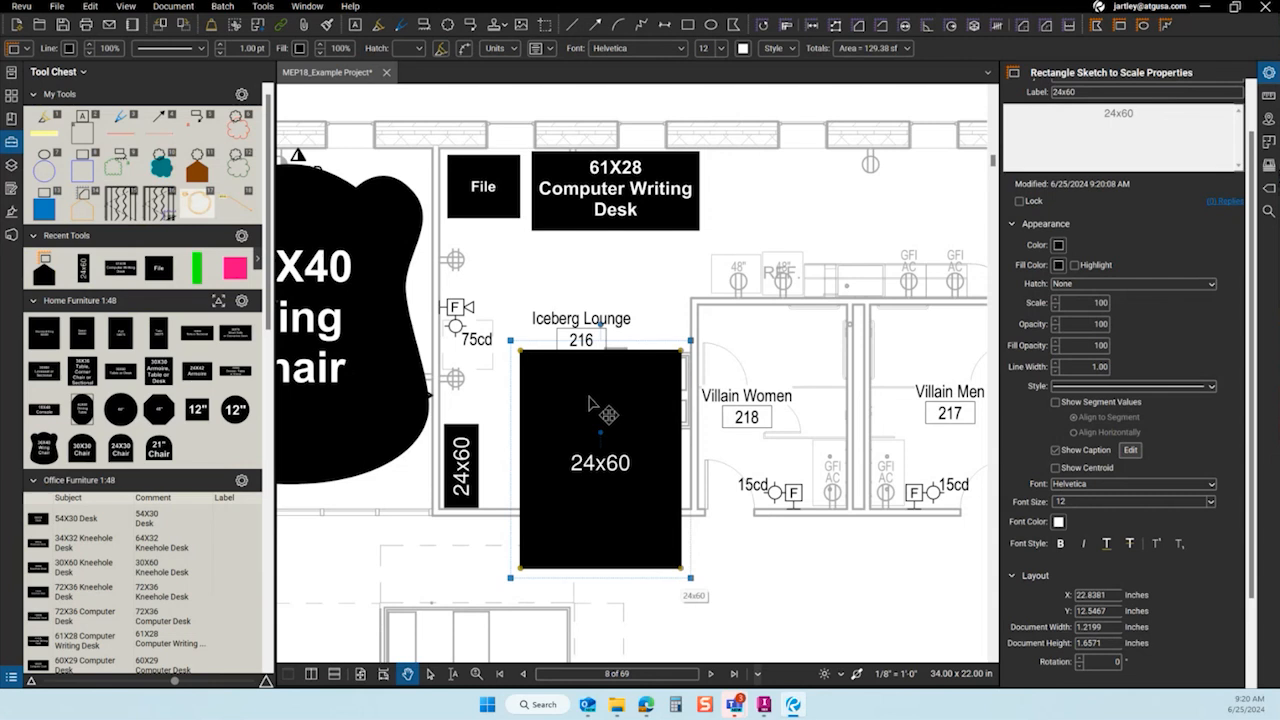
scroll(1103, 154, up, 1)
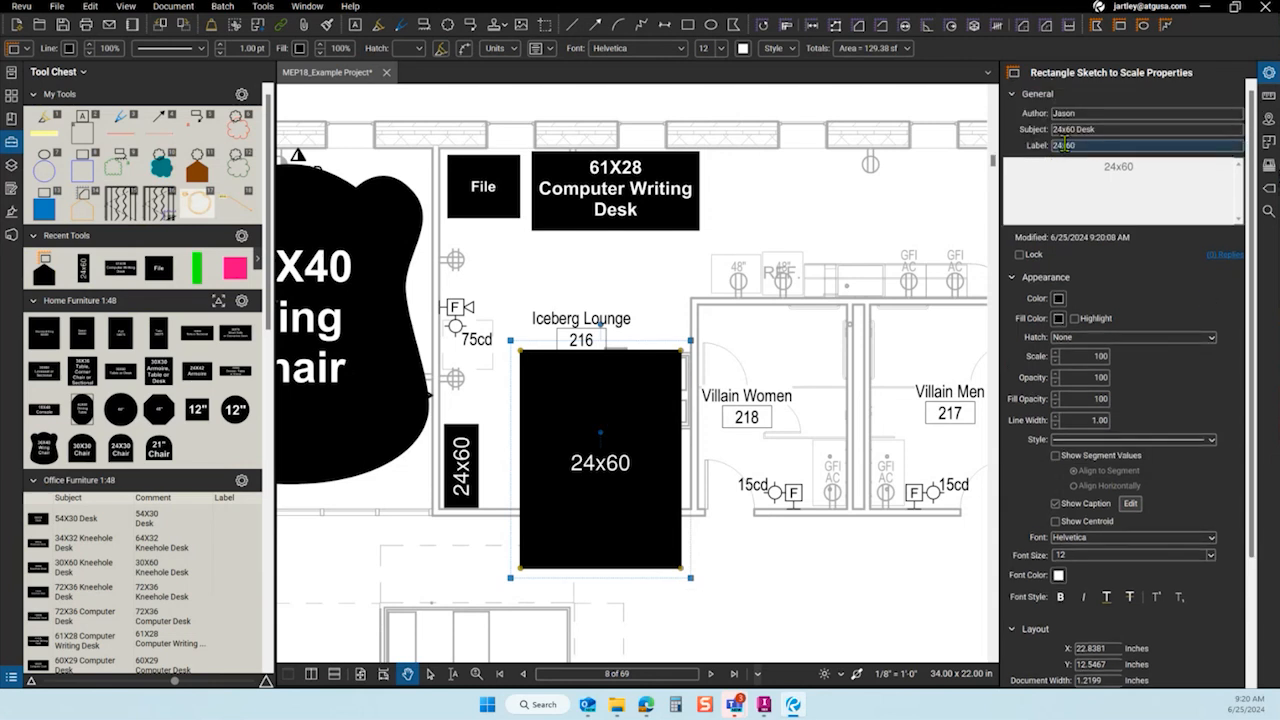
key(Delete)
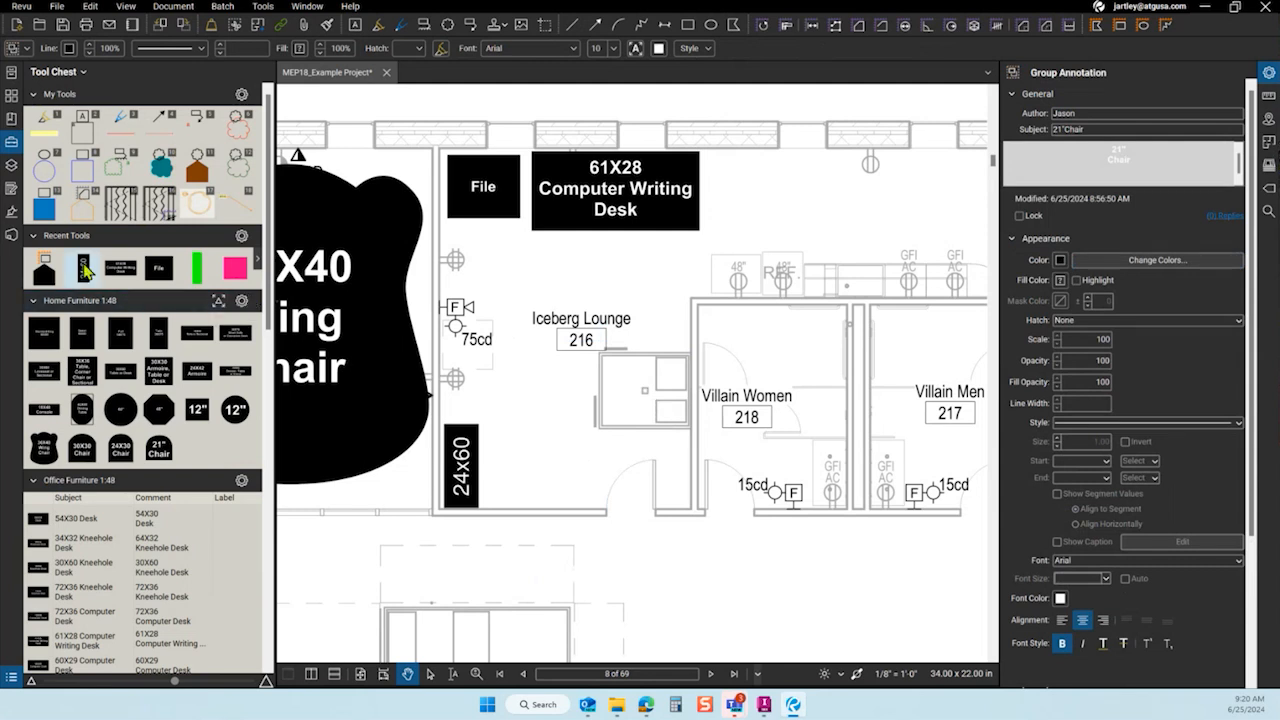
Add the fixed-size 24x60 Desk tool to the Home Furniture 1:48 tool set and at the head of the Office Furniture 1:48 set.
mouse_move(85, 270)
mouse_down()
mouse_move(159, 407)
mouse_move(211, 457)
mouse_move(197, 460)
mouse_up()
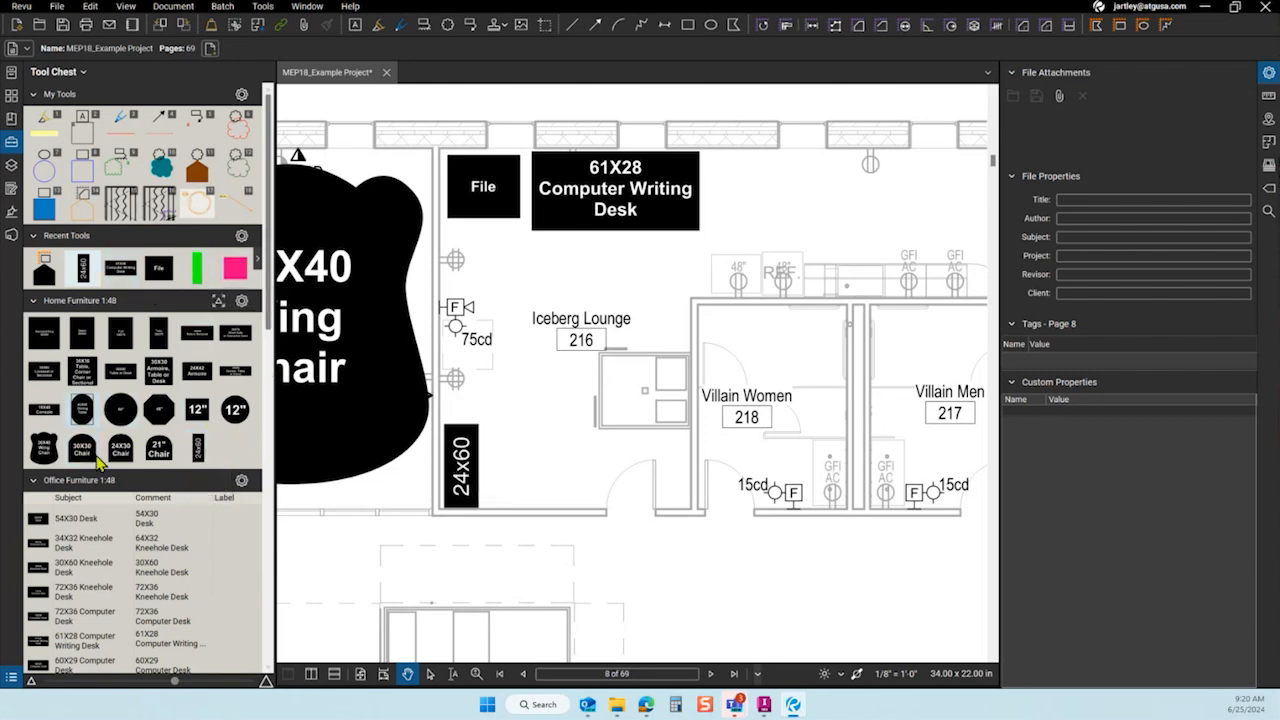
scroll(190, 395, down, 2)
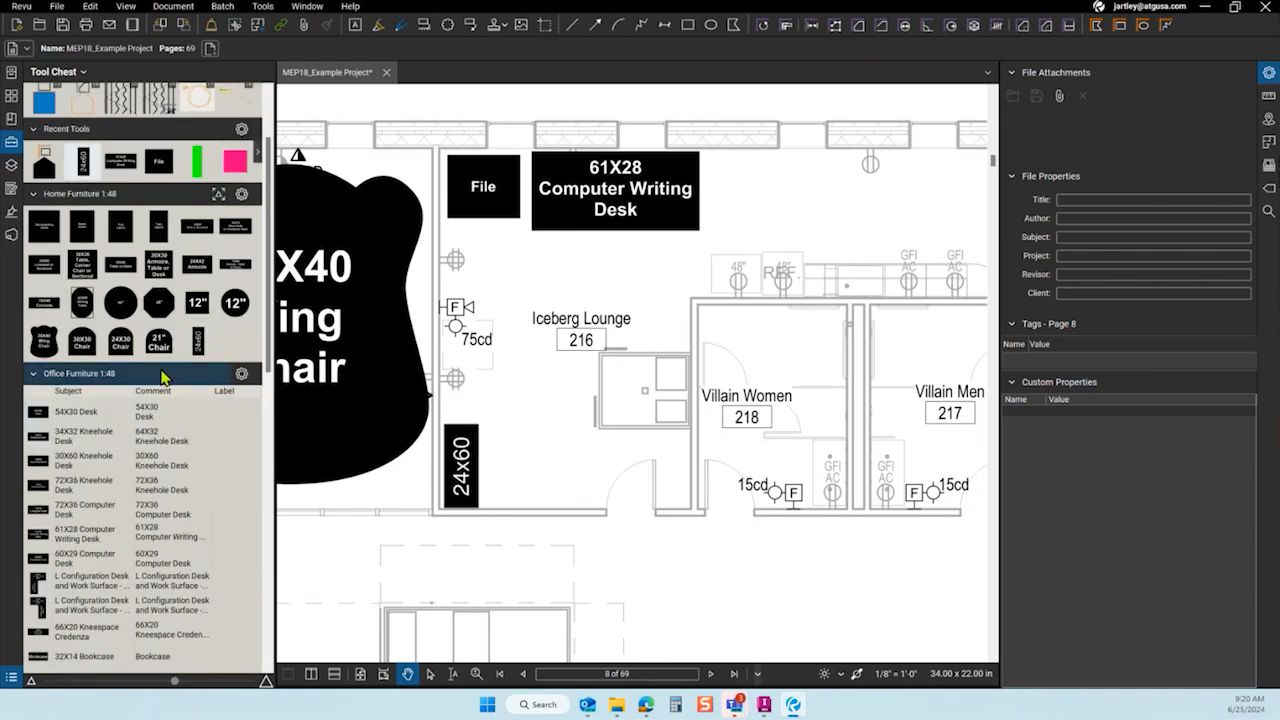
click(84, 162)
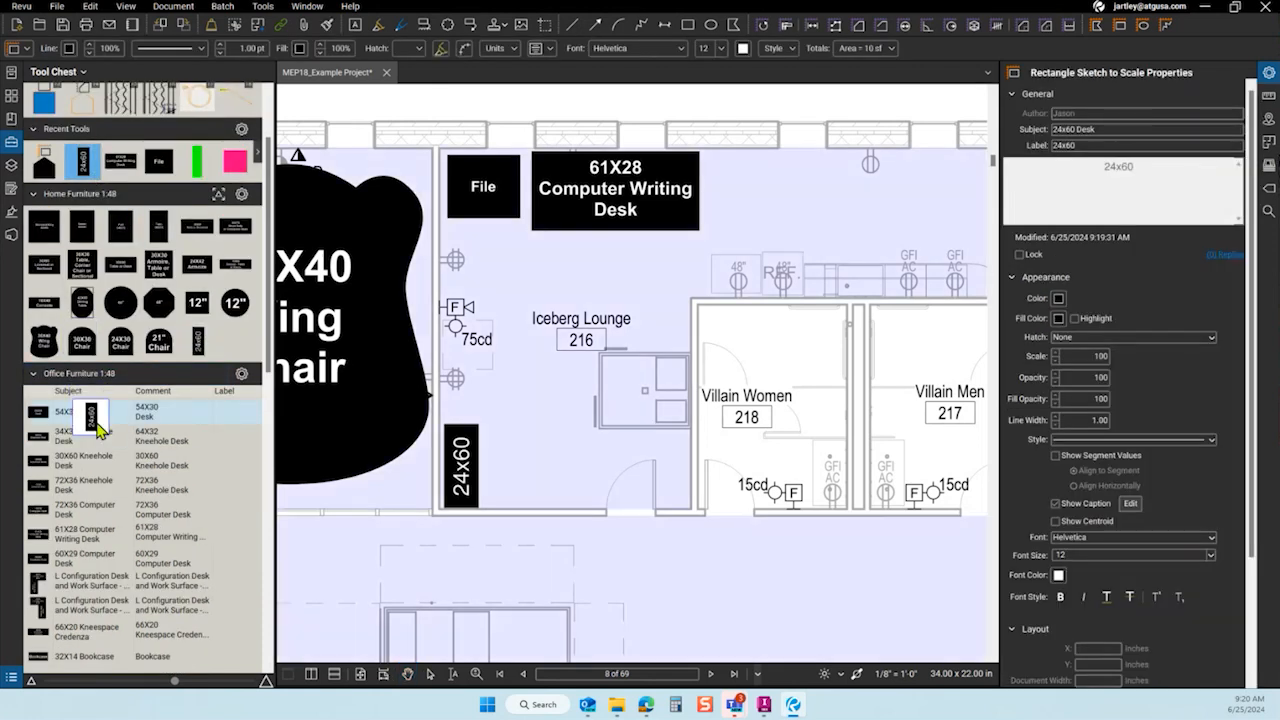
drag(100, 425, 101, 427)
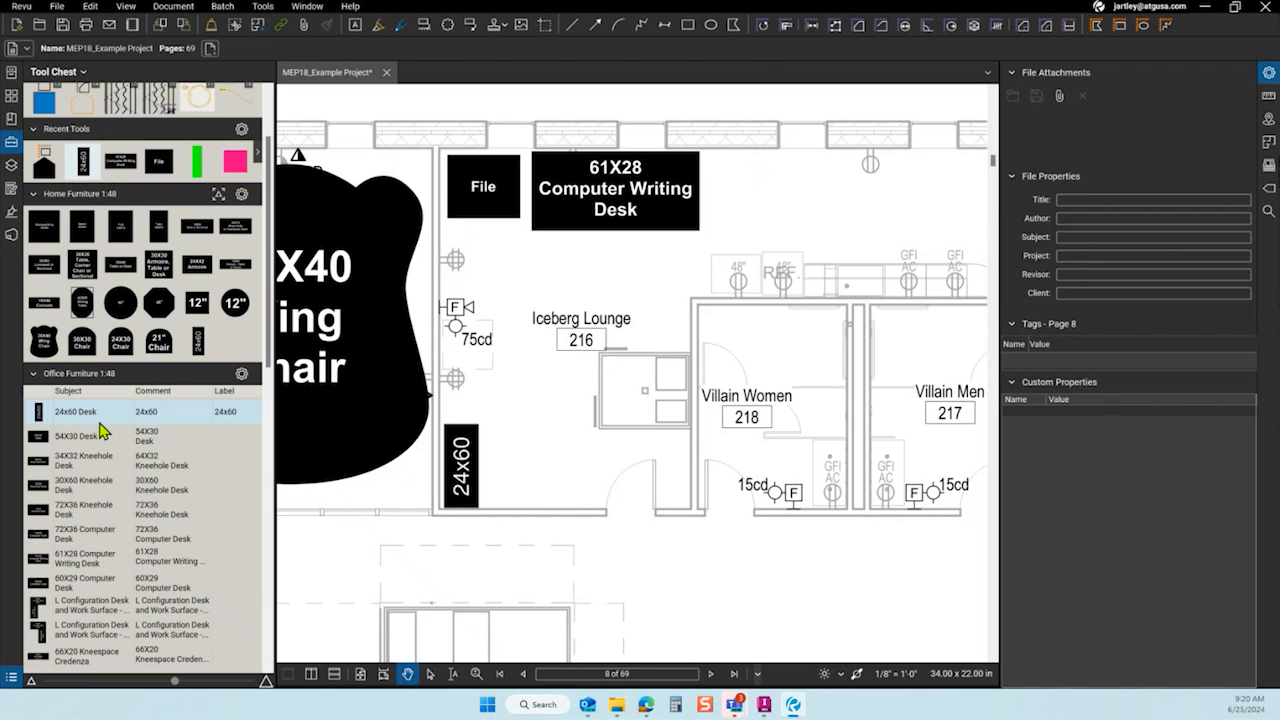
click(190, 415)
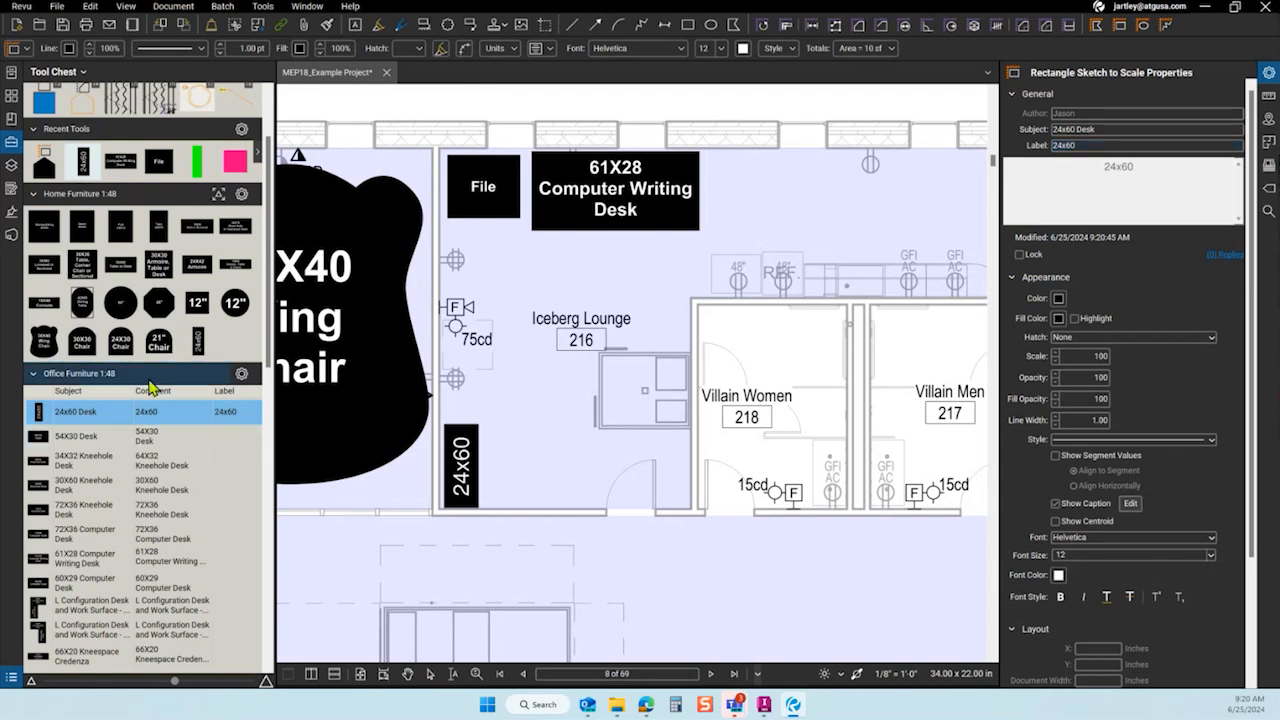
key(Escape)
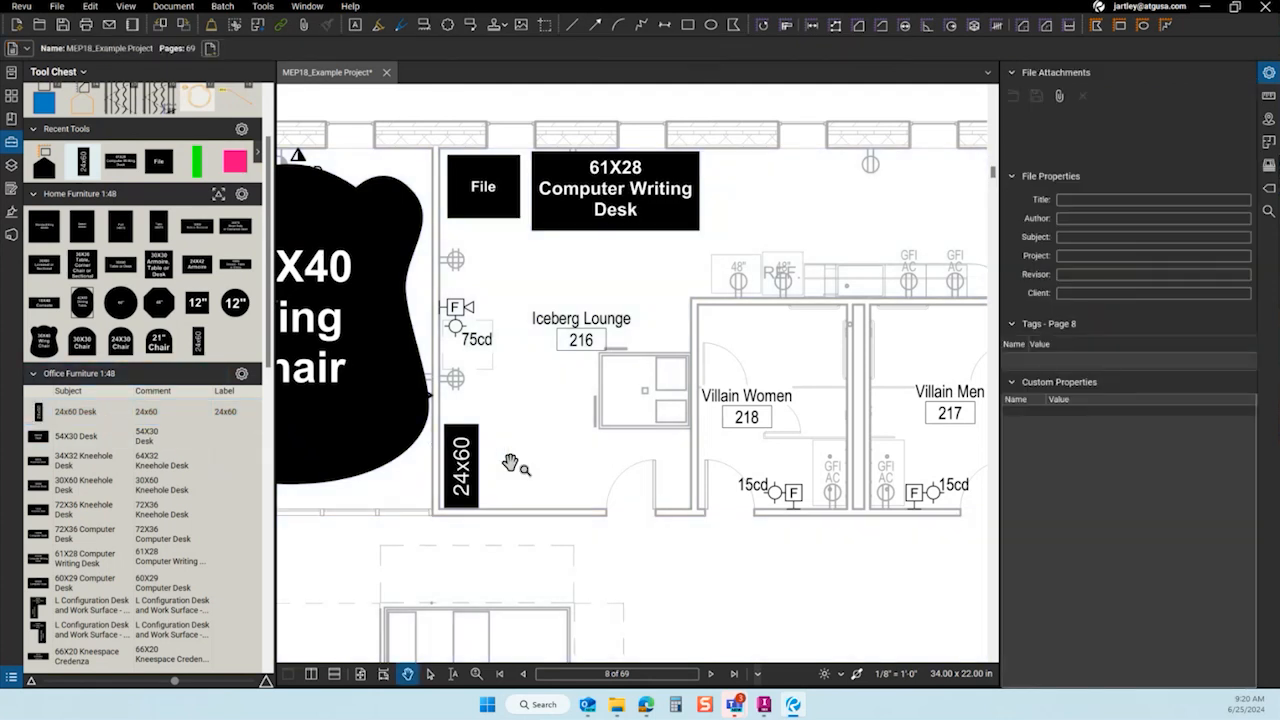
Examine the Multiply command and the other commands available for the placed 24x60 Desk.
scroll(510, 462, down, 2)
drag(510, 462, 574, 434)
click(568, 432)
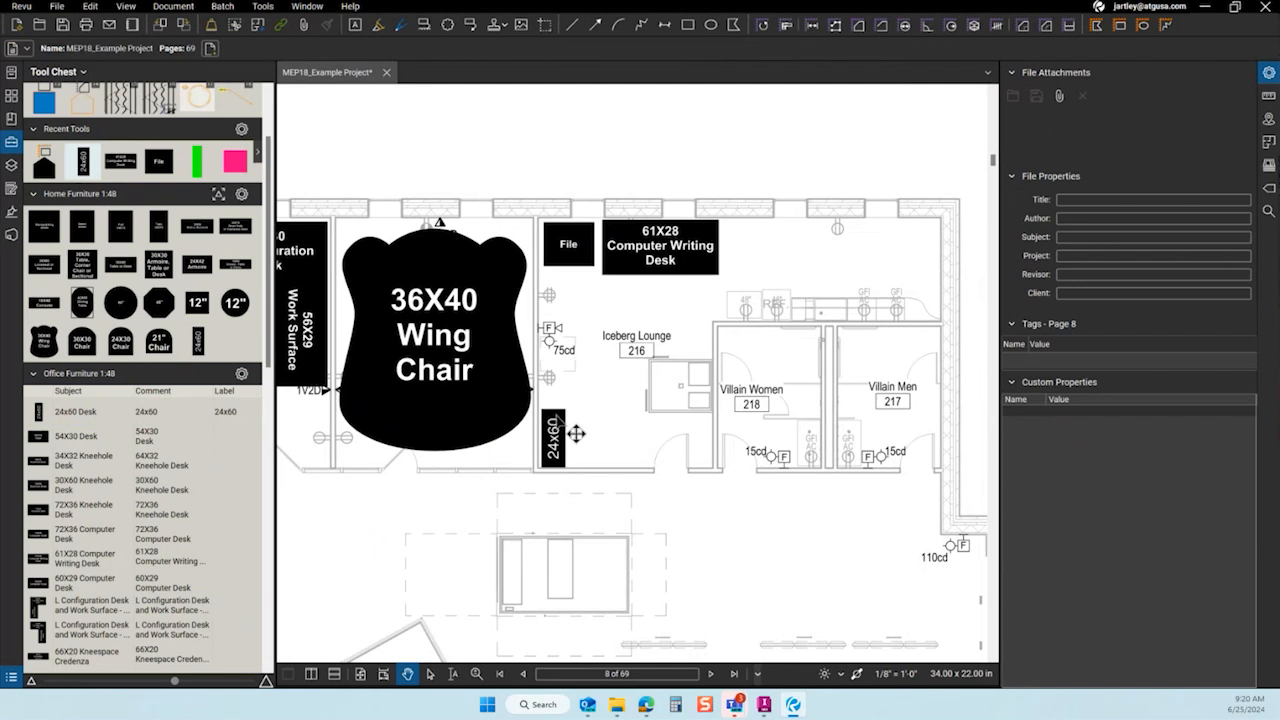
scroll(576, 432, up, 3)
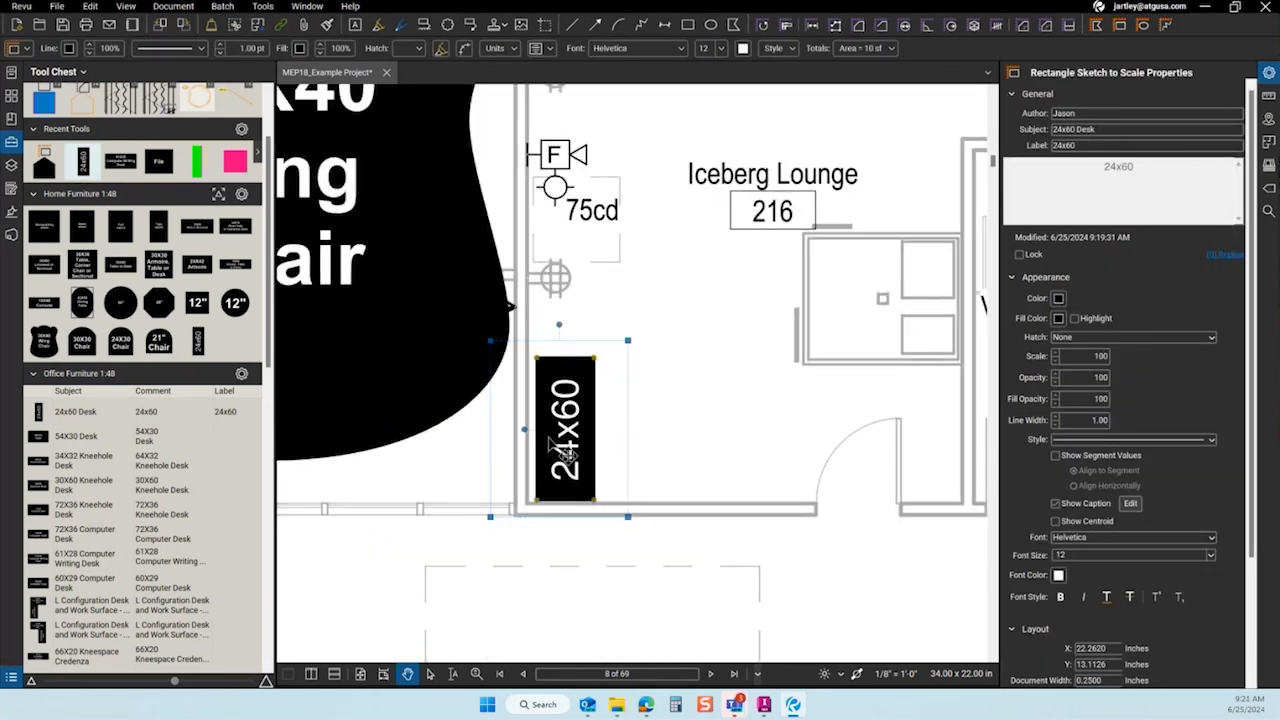
right_click(548, 447)
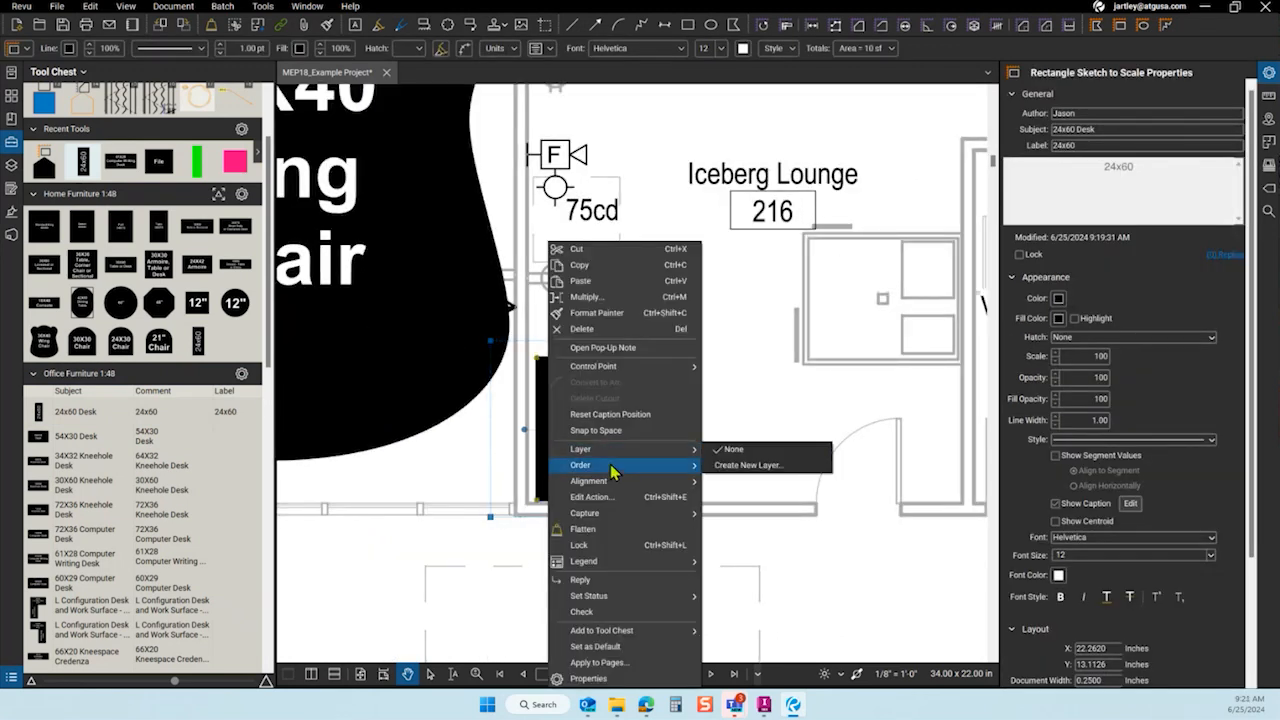
mouse_move(613, 485)
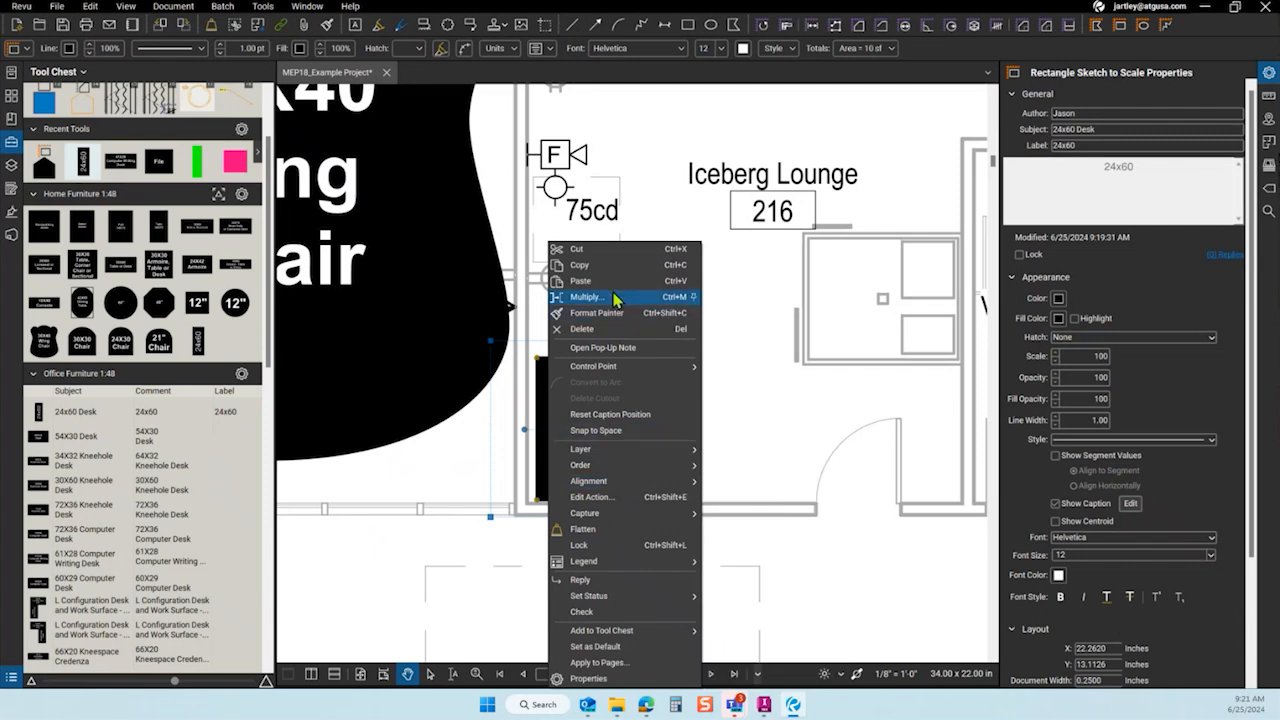
click(745, 410)
Examine the evenly spaced rows of 24X30 chairs on the floor plan.
scroll(779, 412, down, 2)
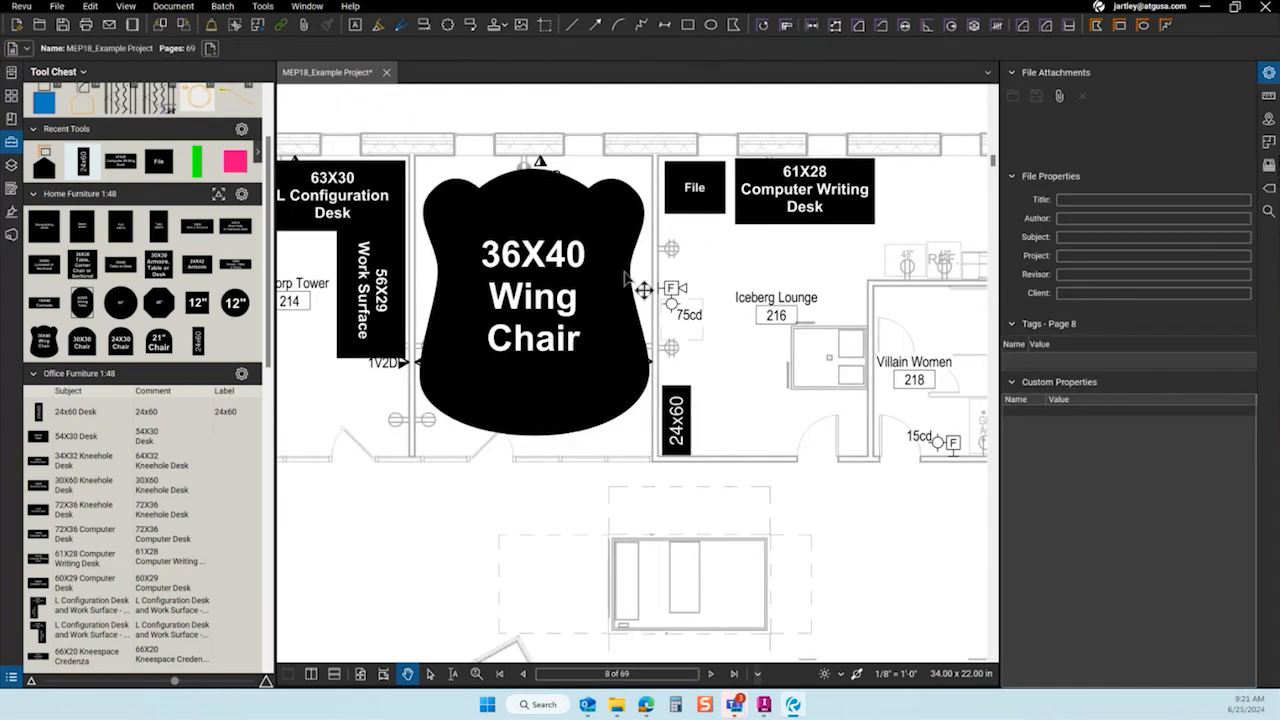
scroll(928, 345, down, 2)
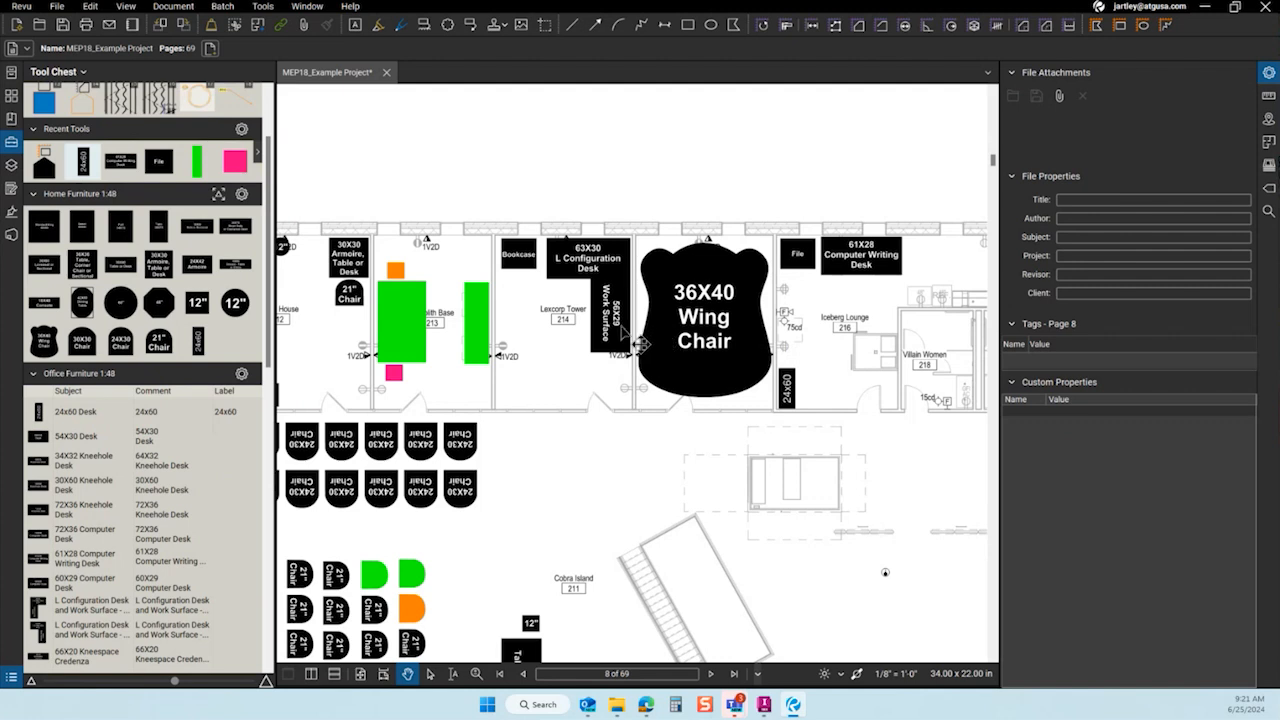
scroll(325, 462, up, 3)
scroll(324, 460, up, 1)
scroll(692, 340, down, 1)
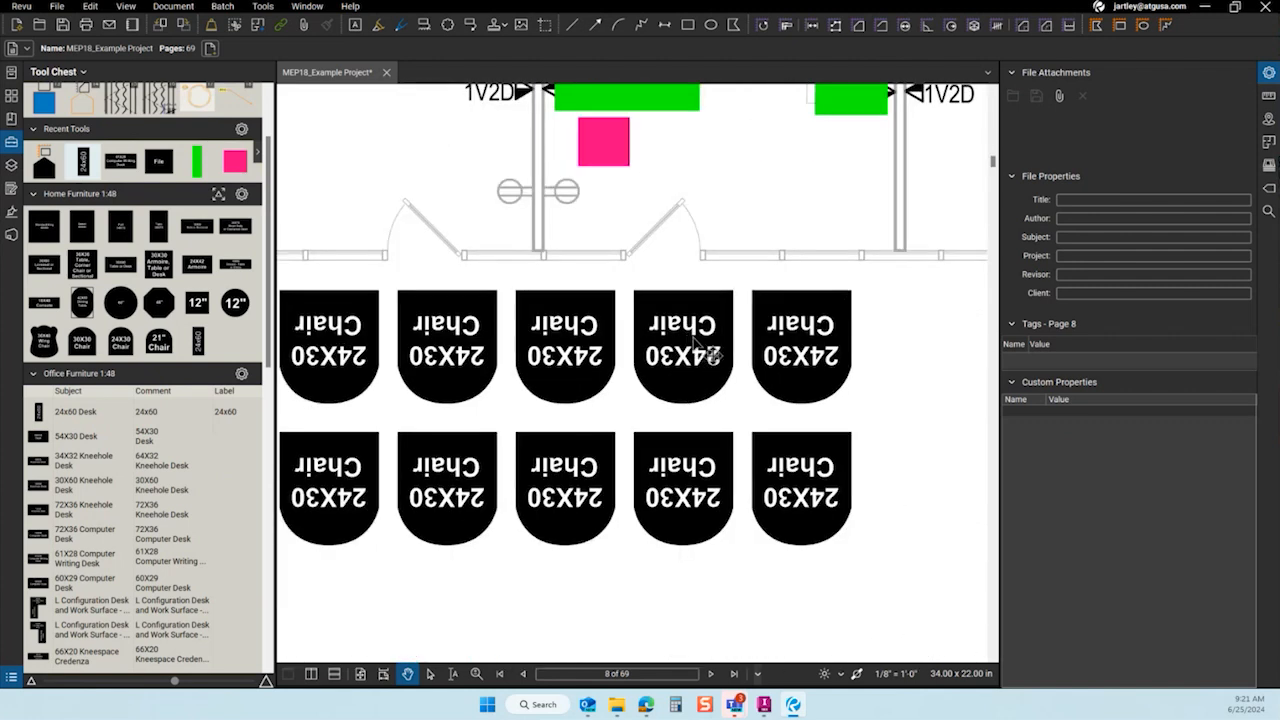
click(710, 355)
scroll(710, 355, down, 2)
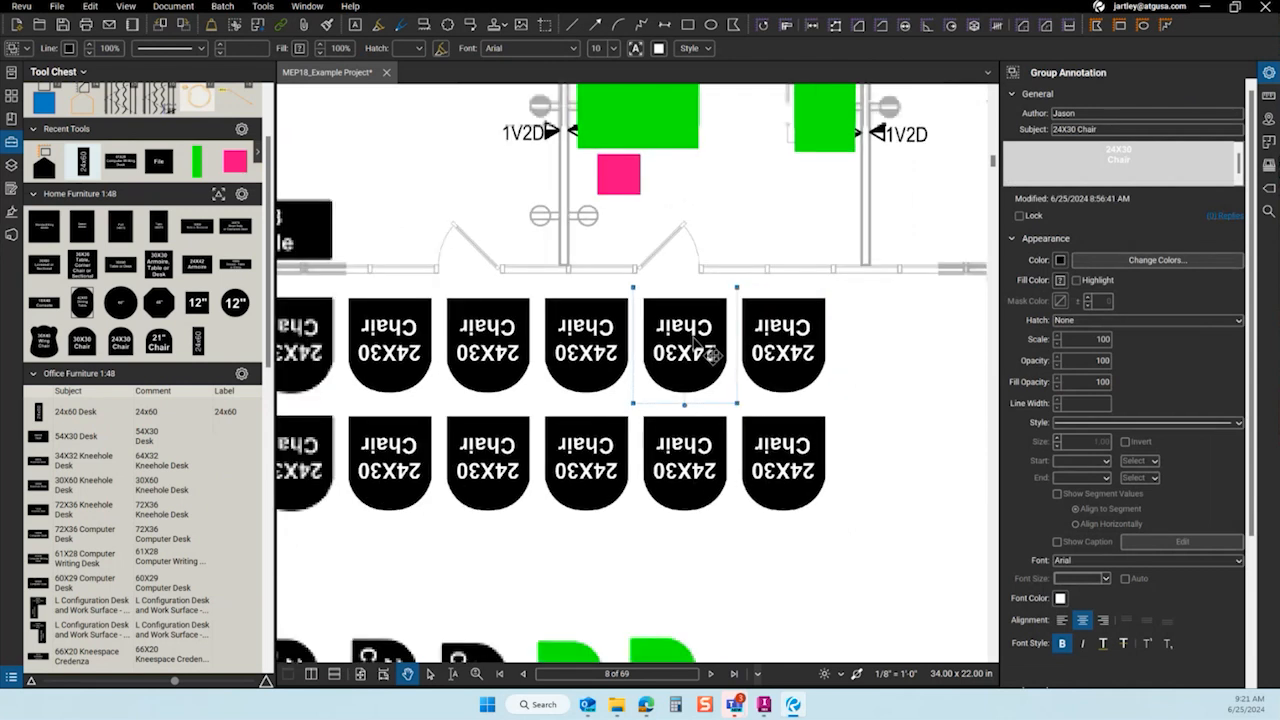
click(735, 458)
click(709, 445)
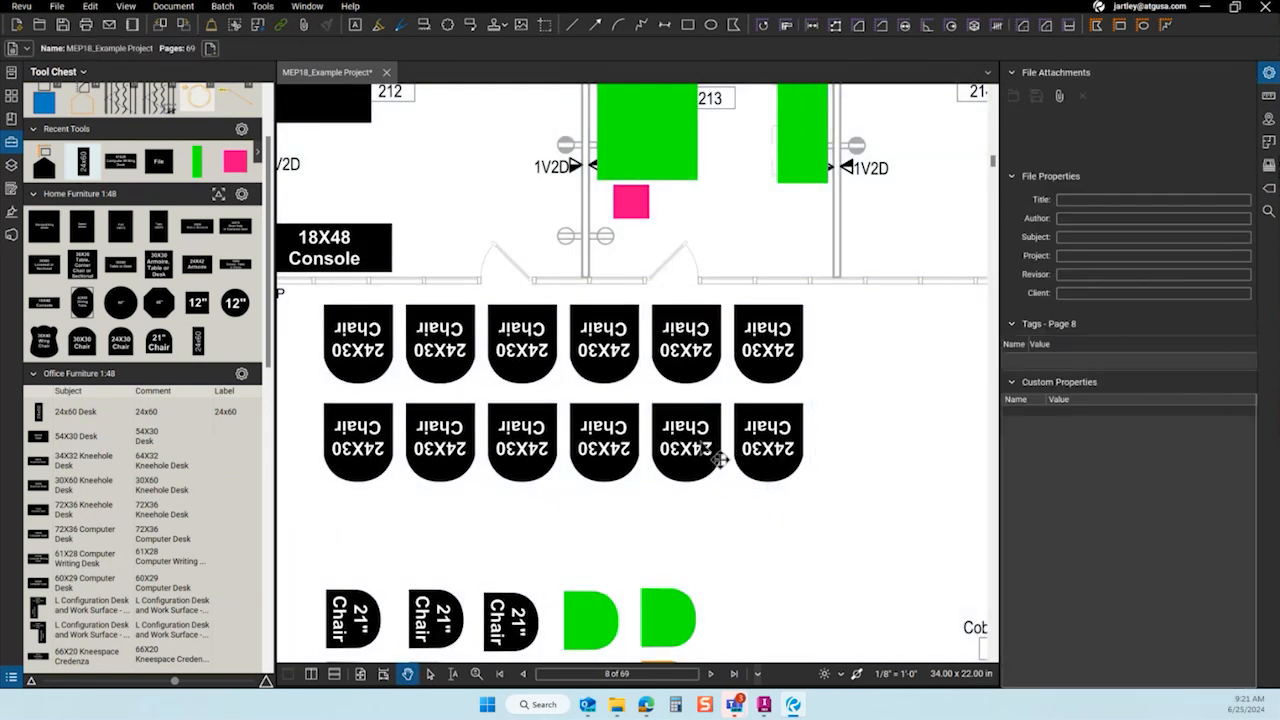
Inspect the properties of individual 24X30 Chair markups in the two rows below the offices.
scroll(836, 404, down, 3)
click(836, 406)
scroll(812, 460, up, 2)
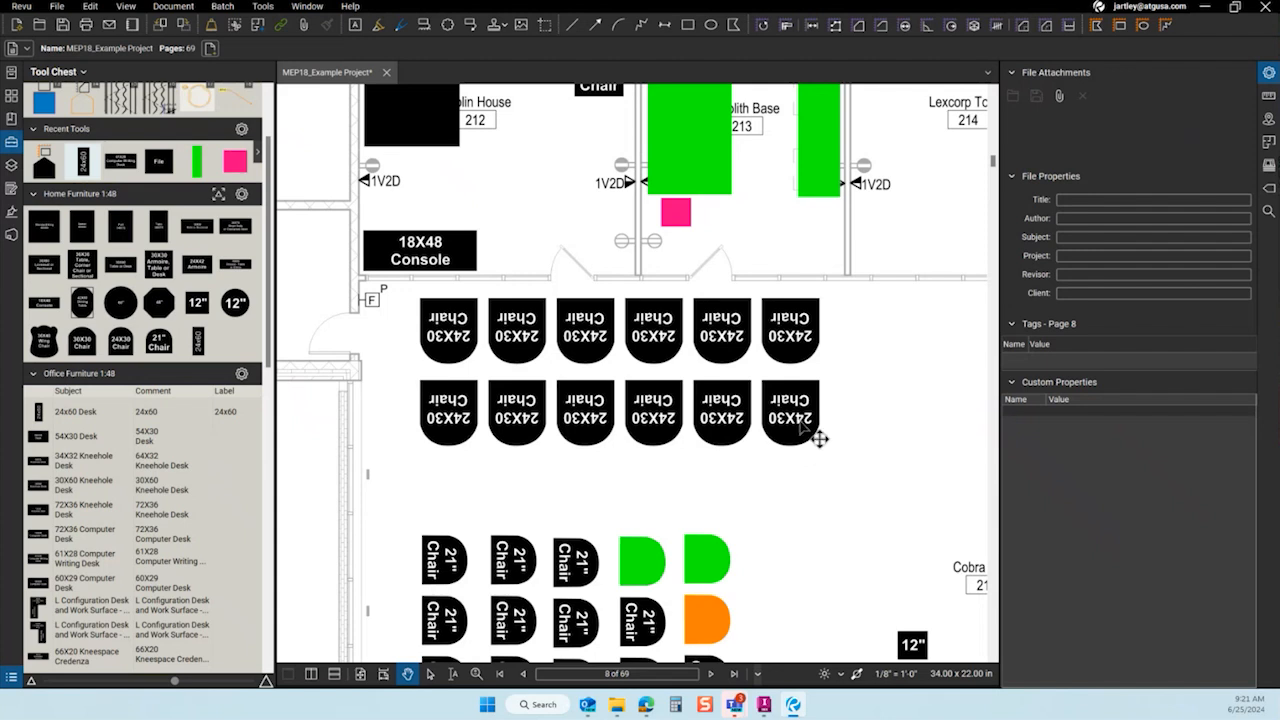
click(818, 437)
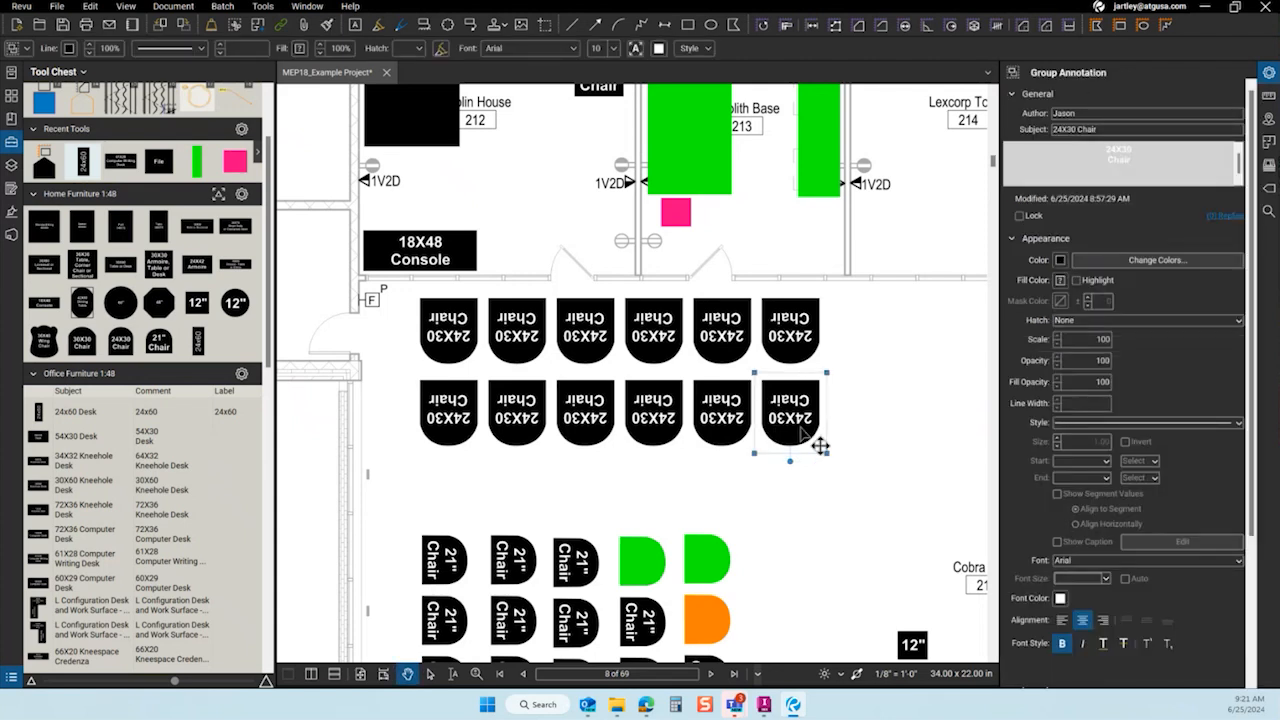
click(855, 395)
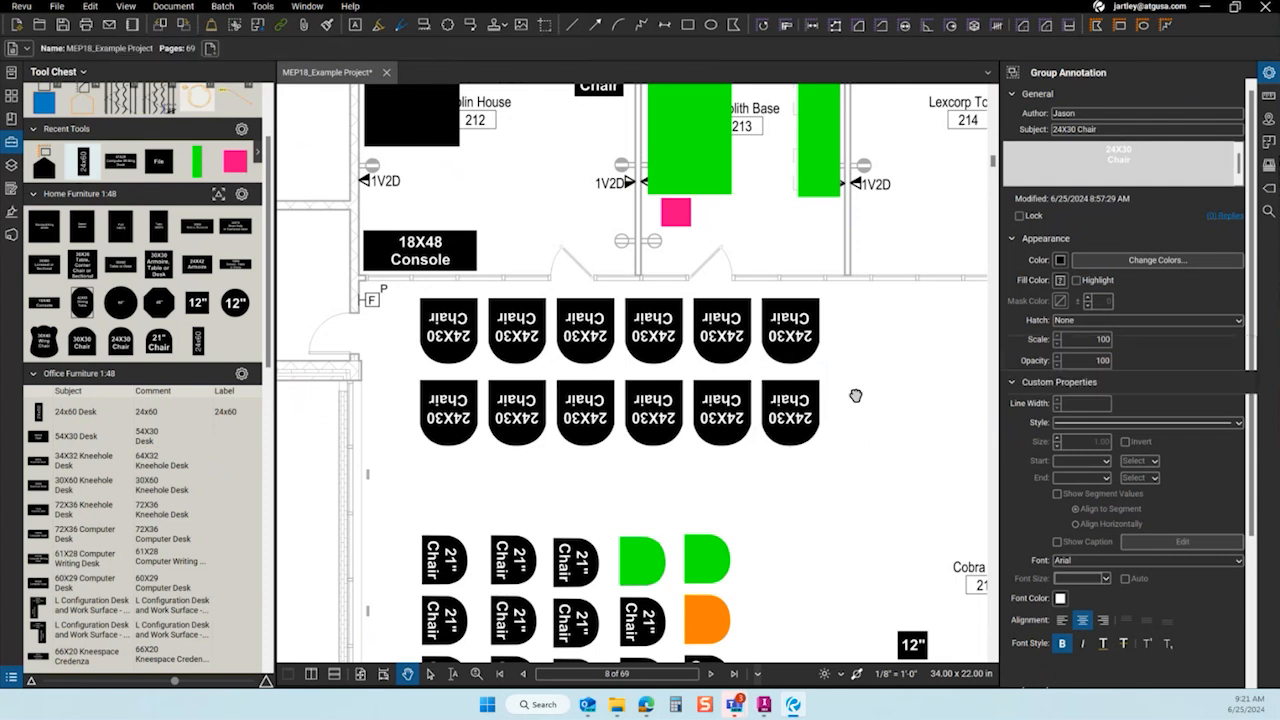
click(814, 337)
click(720, 330)
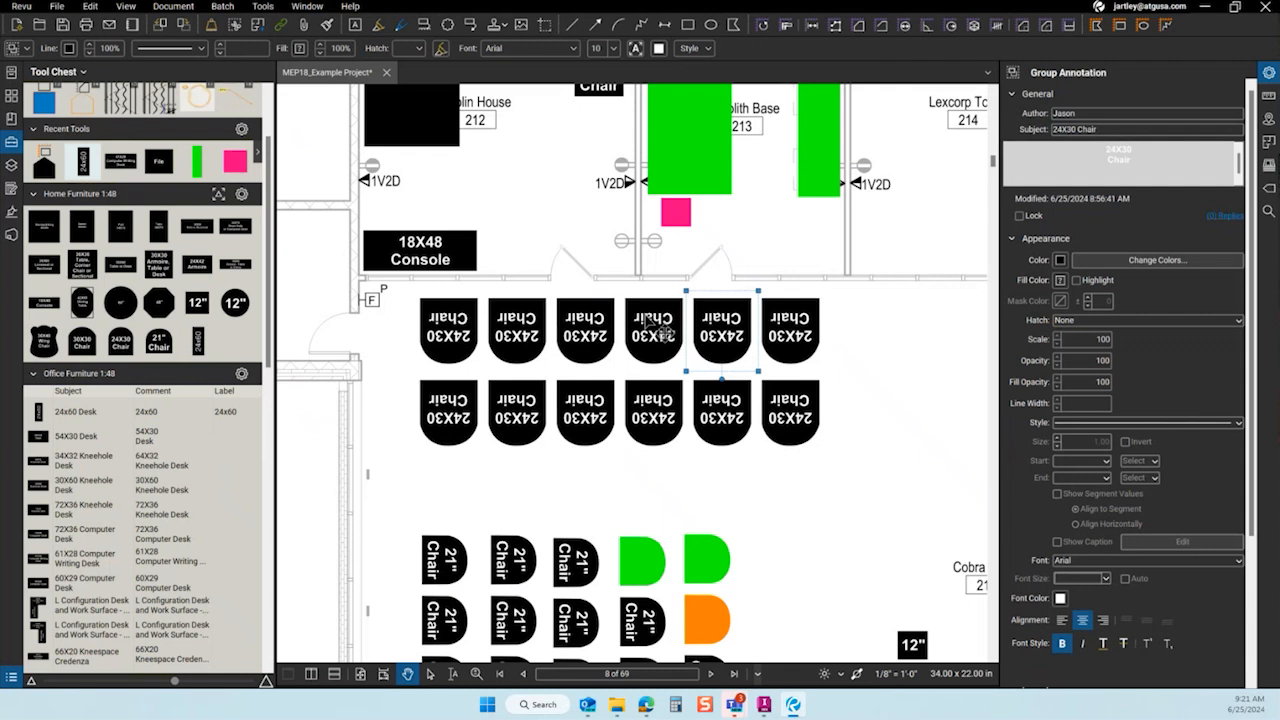
click(823, 520)
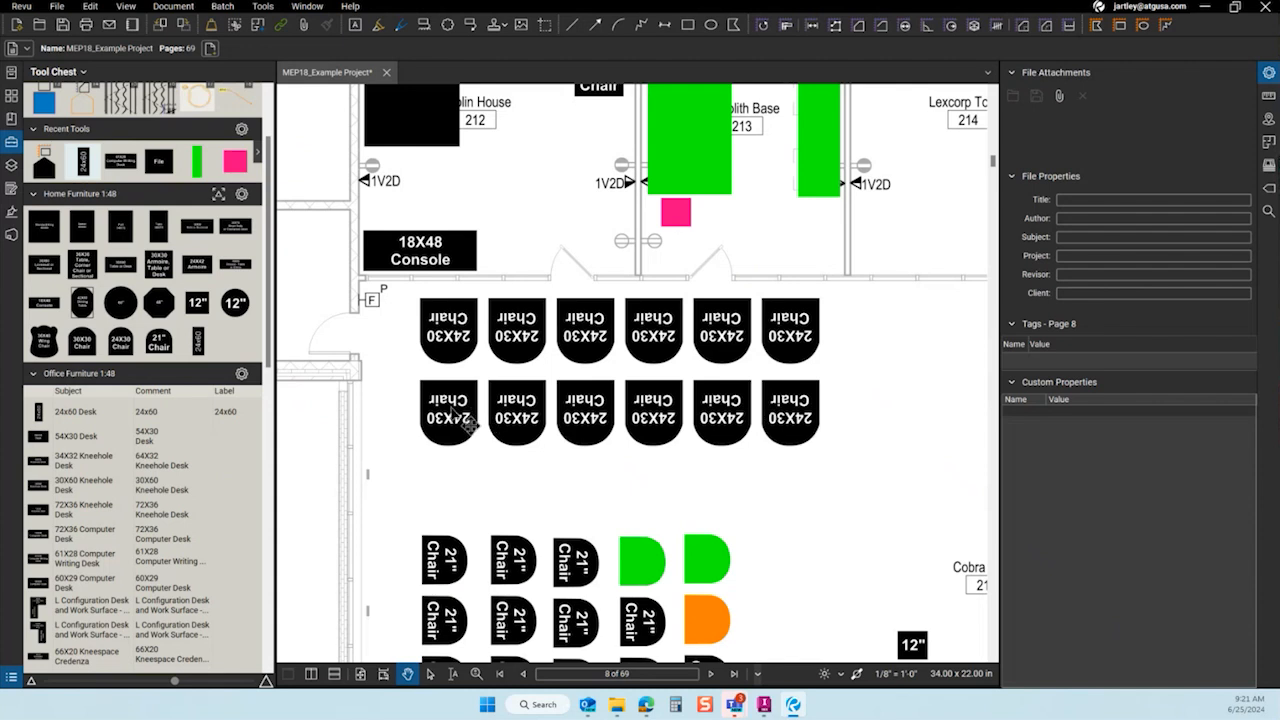
Show the Markups List and organize its entries by Space.
scroll(460, 430, down, 2)
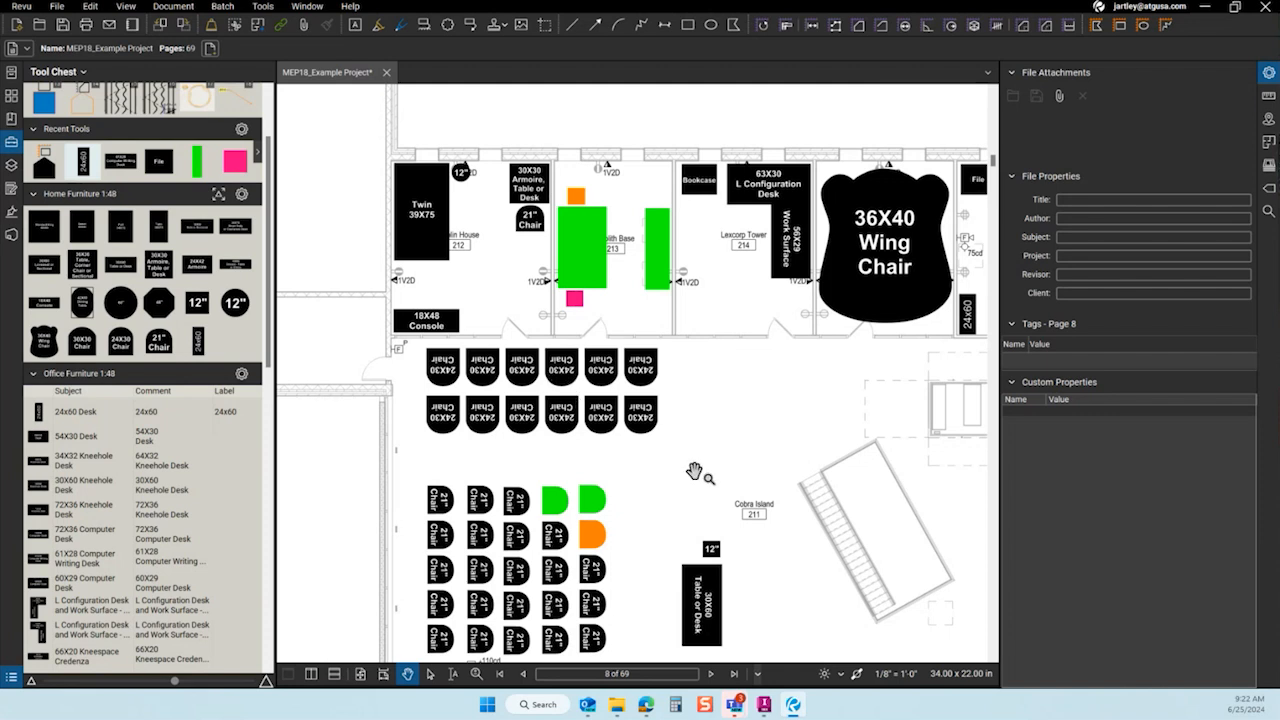
scroll(695, 472, down, 2)
drag(852, 489, 727, 408)
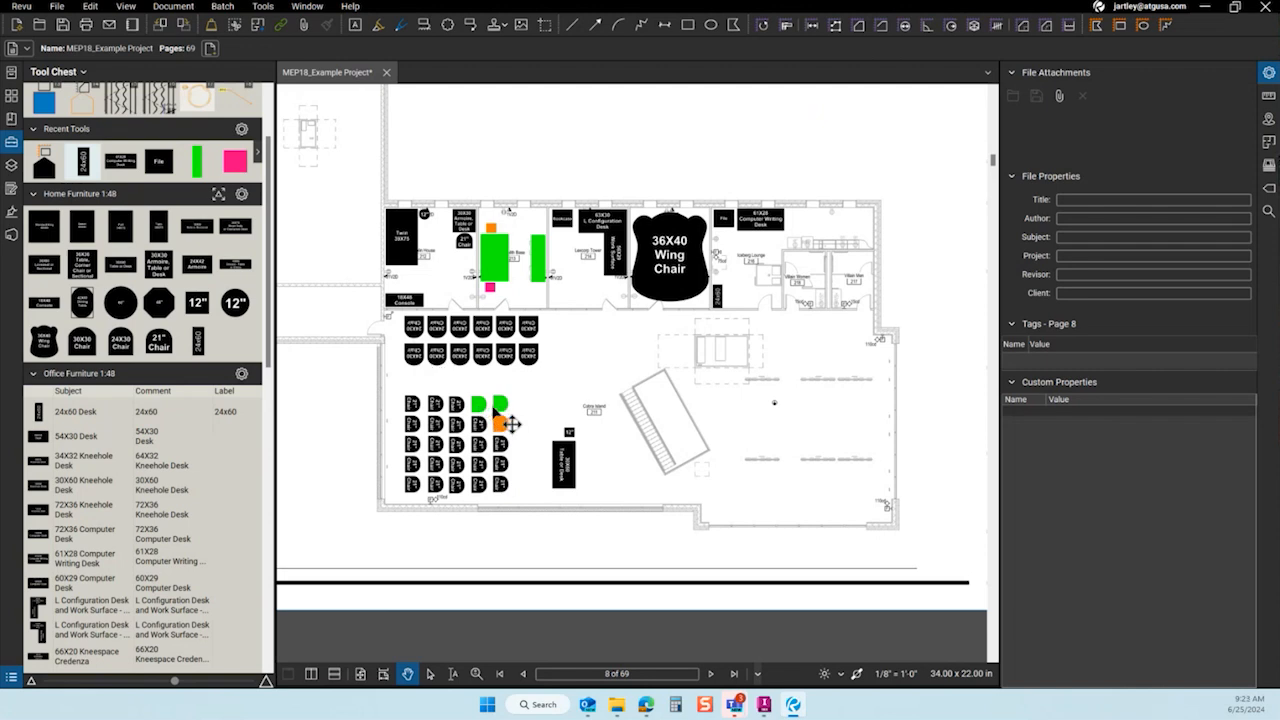
click(11, 678)
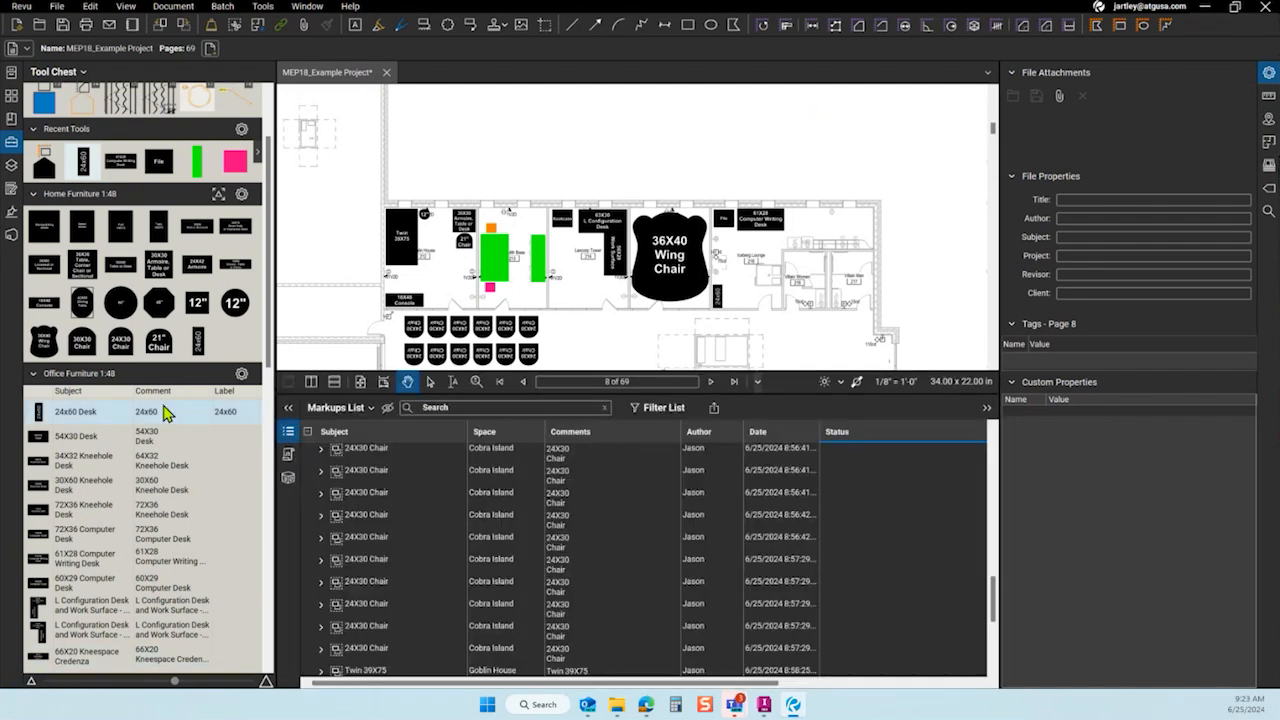
click(506, 438)
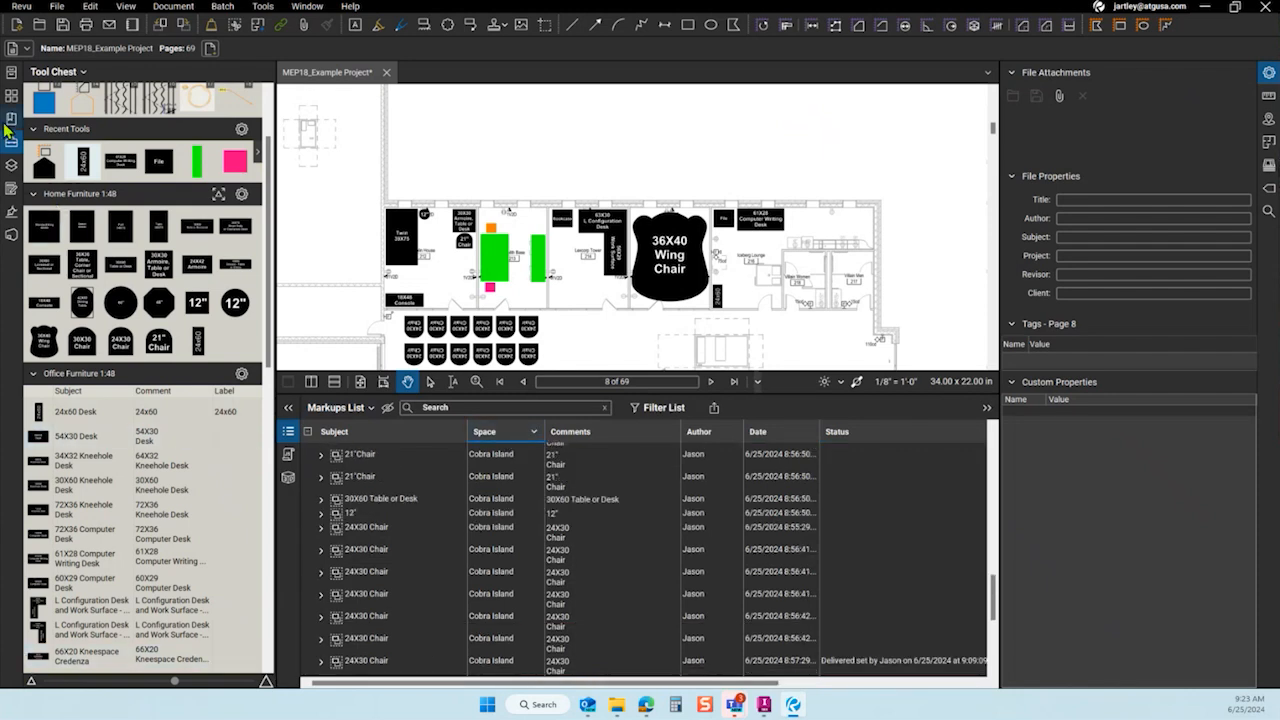
Hide the Tool Chest and Properties panels and reduce the height of the Markups List.
click(11, 119)
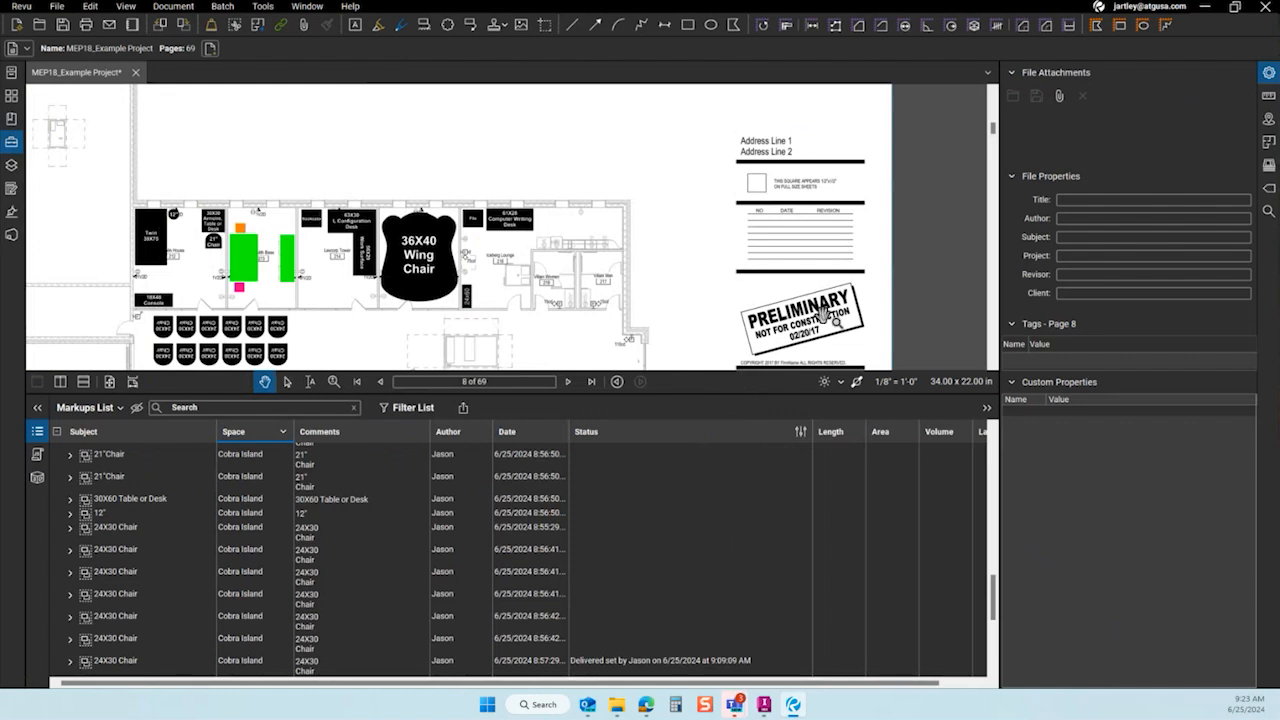
click(1267, 75)
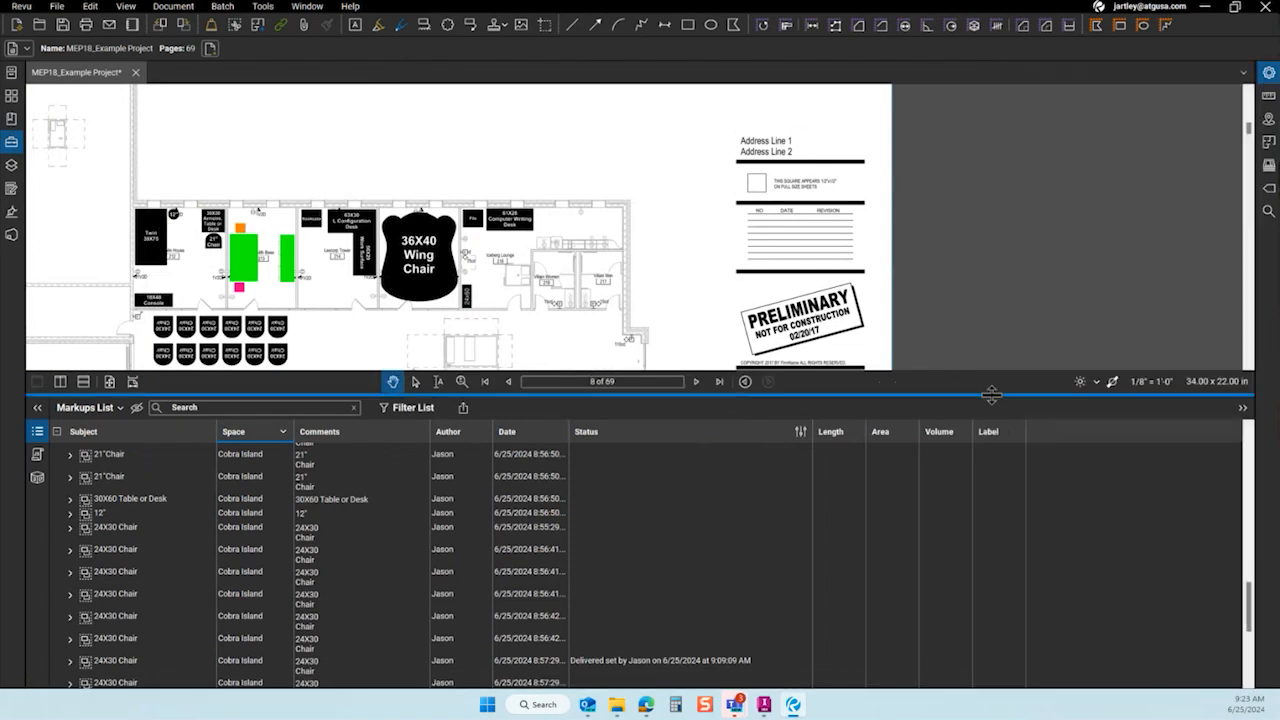
drag(992, 396, 986, 427)
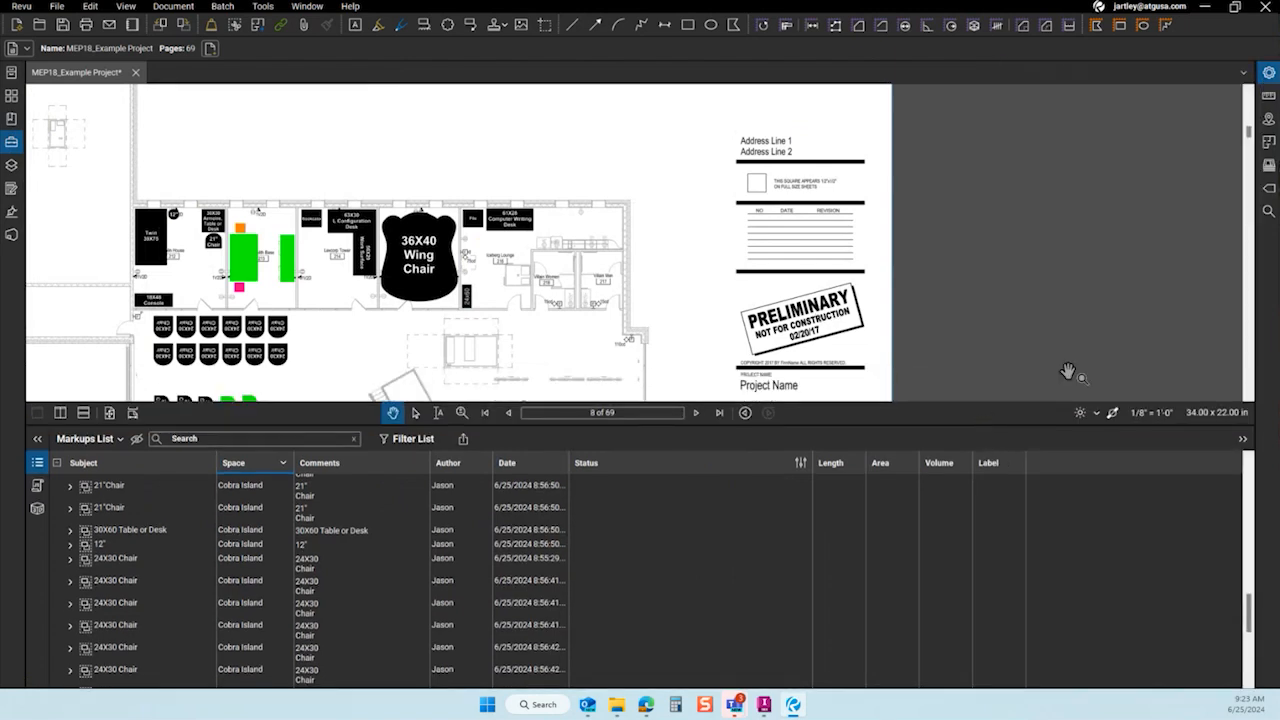
Examine the furniture markups listed under each space alongside their rooms on the floor plan.
scroll(880, 540, down, 3)
scroll(820, 568, up, 5)
scroll(786, 563, up, 5)
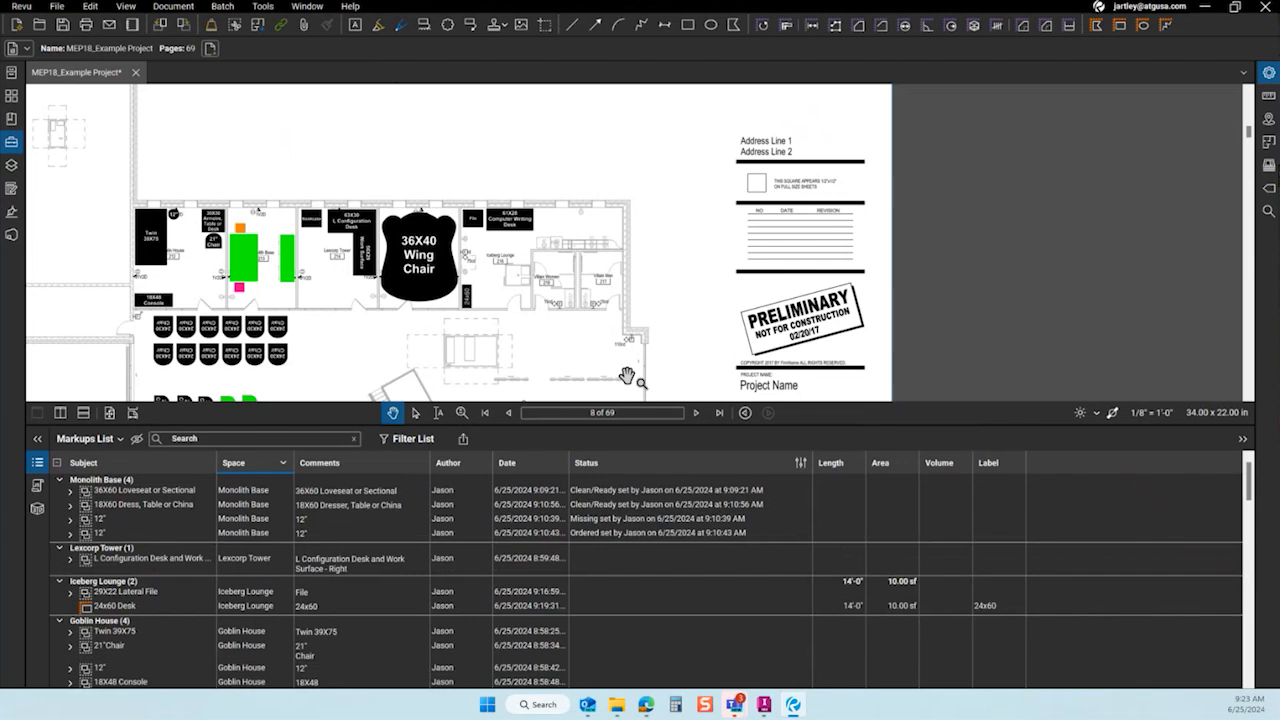
drag(665, 292, 934, 266)
scroll(651, 340, up, 2)
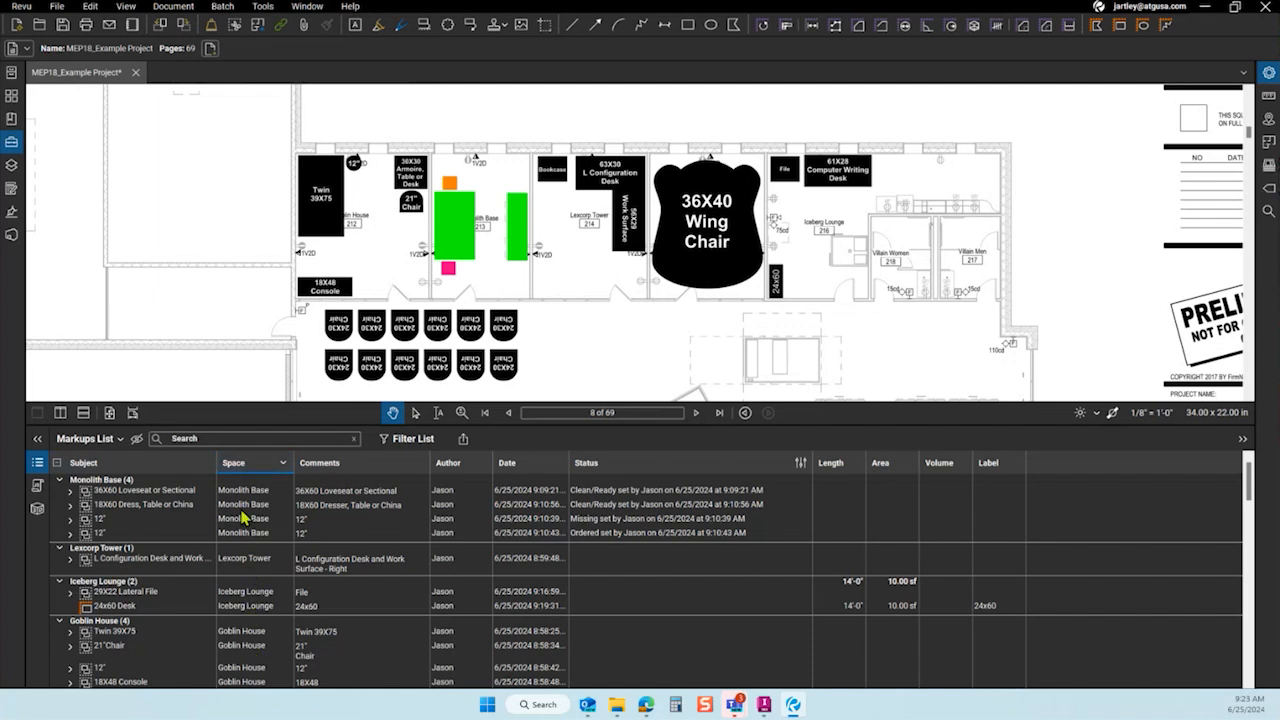
scroll(246, 500, down, 2)
scroll(246, 574, up, 1)
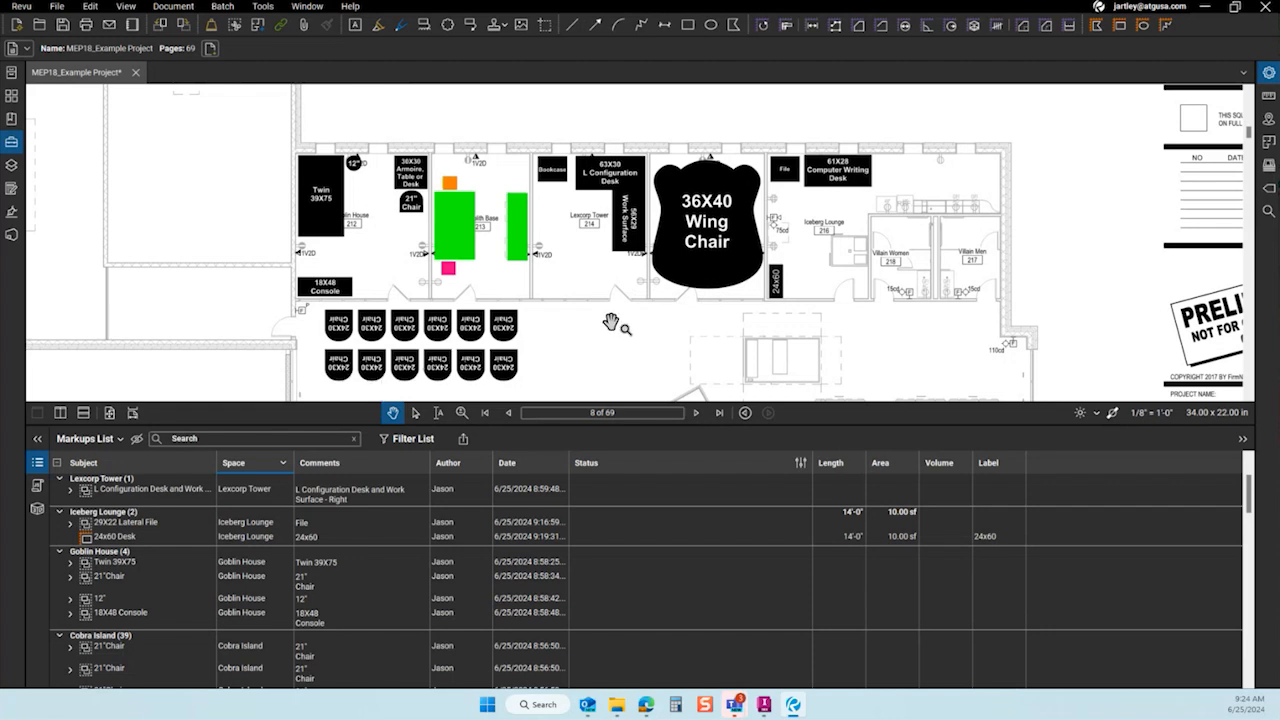
Replace the Markups List with the Spaces list and examine the commands available for the Goblin House space.
click(40, 463)
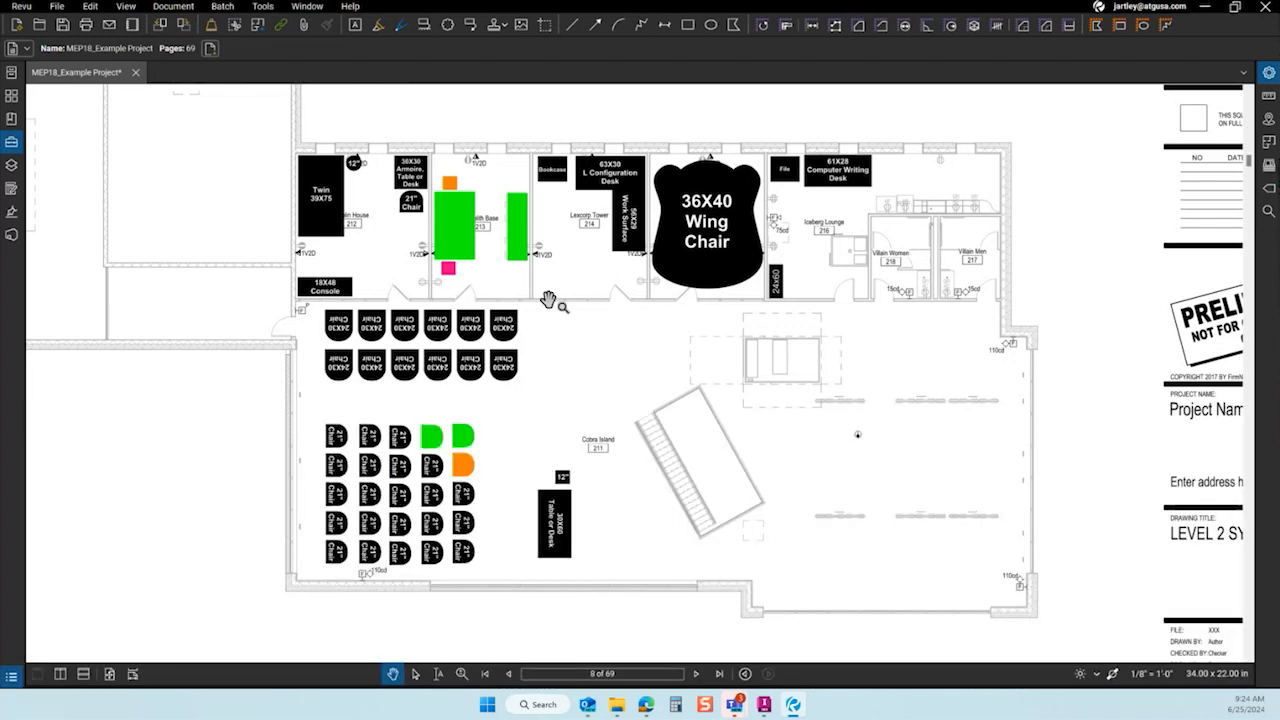
click(1269, 143)
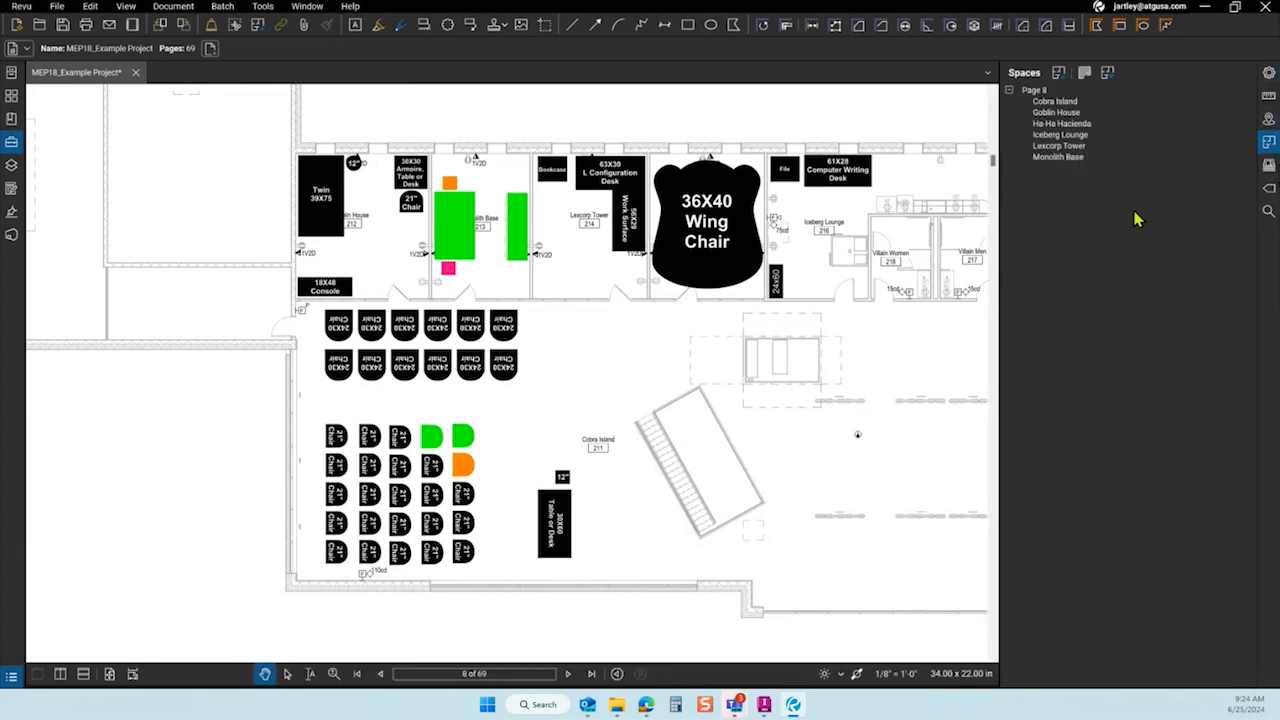
click(1076, 116)
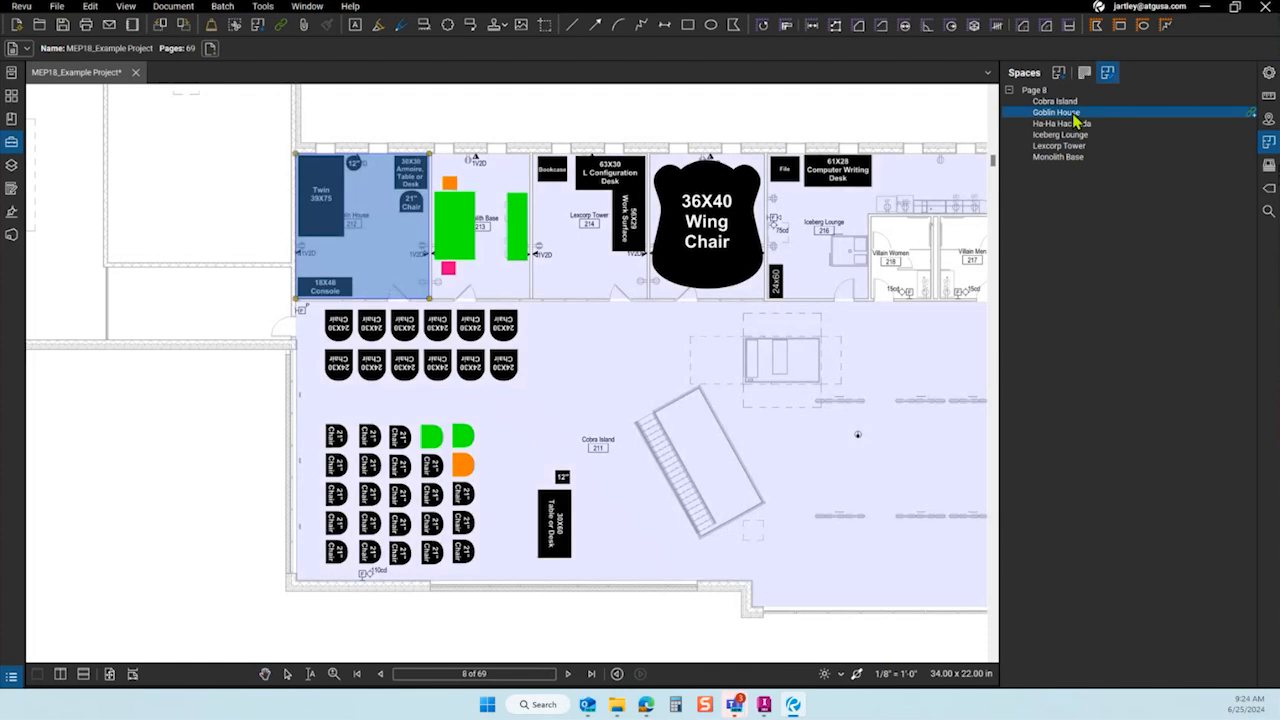
right_click(1076, 120)
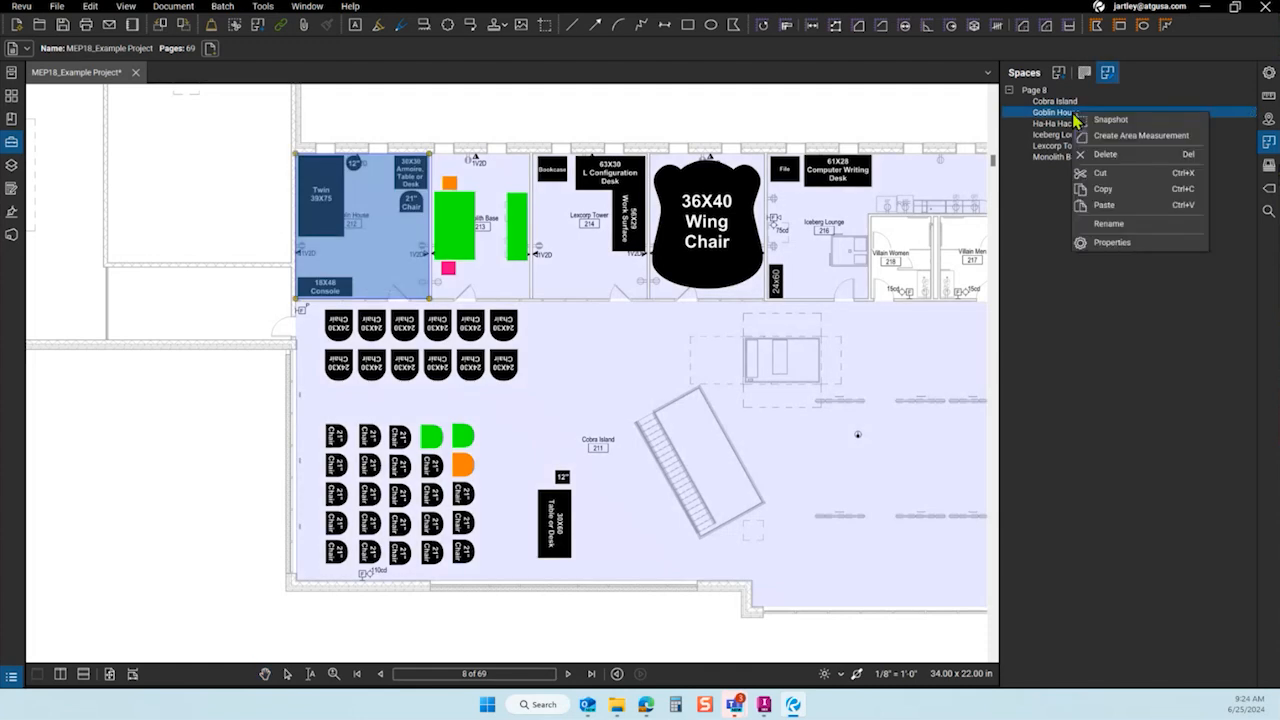
click(868, 118)
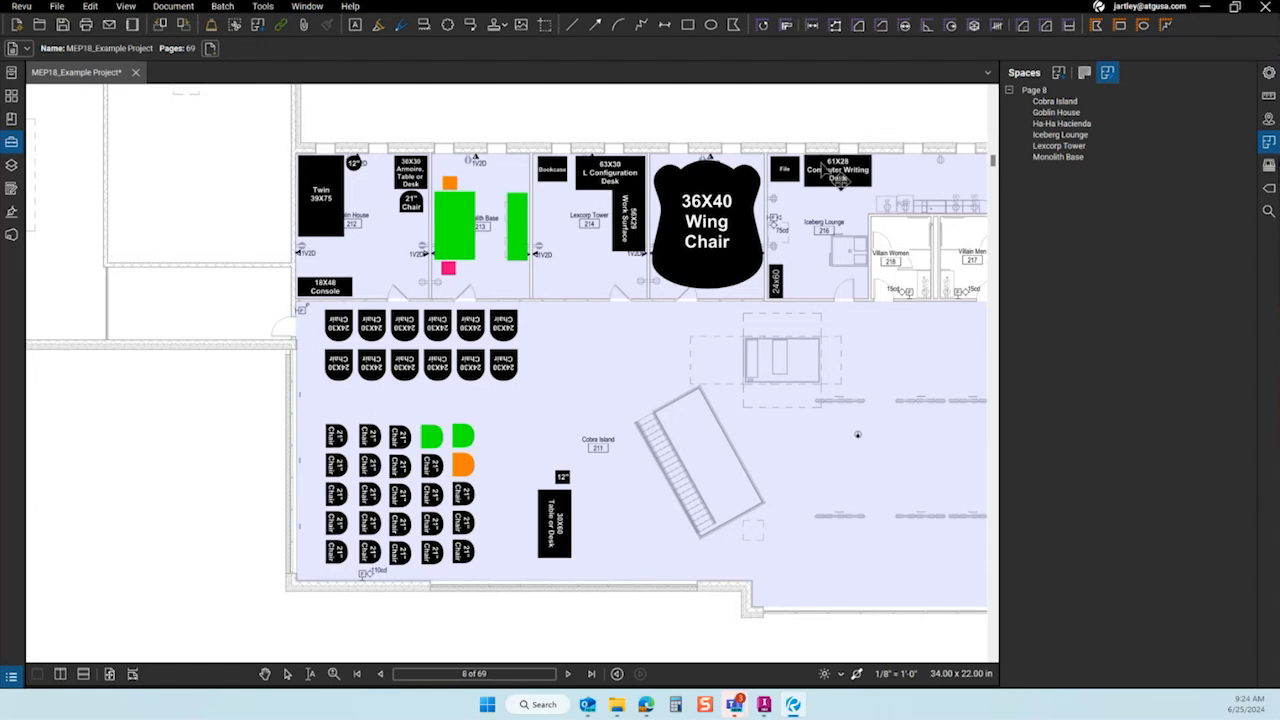
Take a snapshot of the Goblin House space, paste it in the blank area beside the Systems General Notes, and delete the copy.
scroll(300, 510, down, 2)
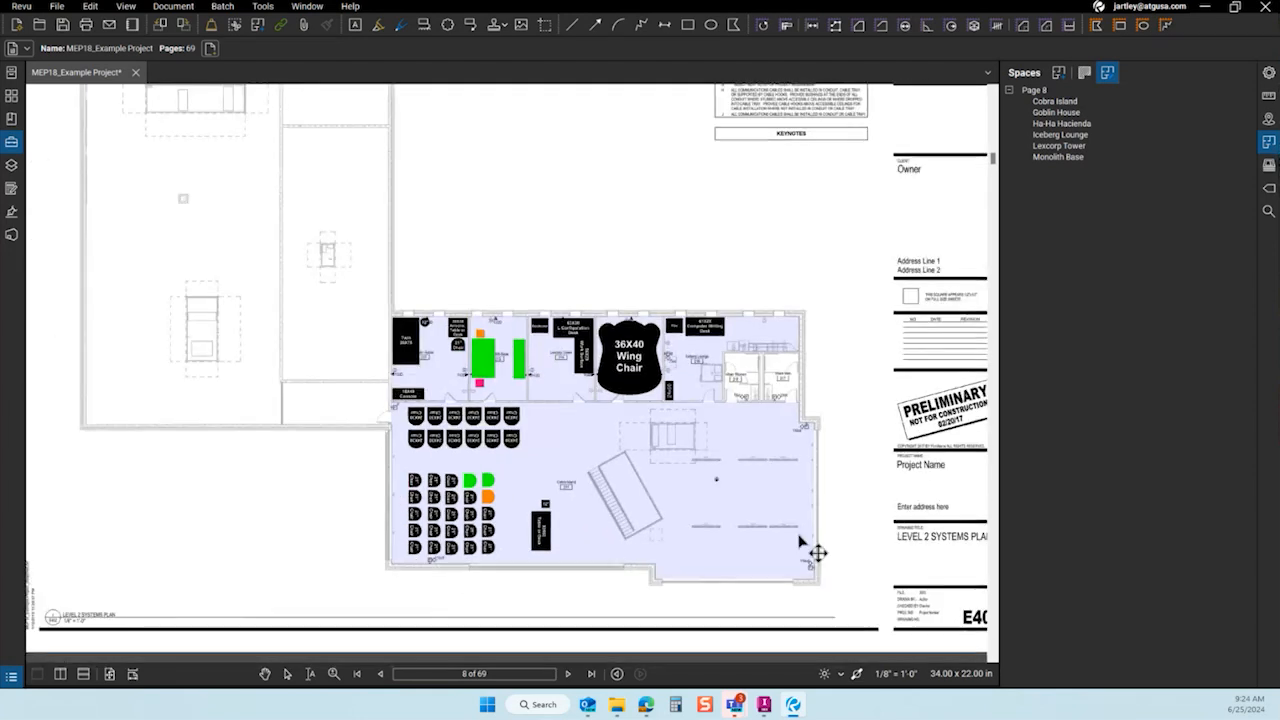
scroll(523, 449, up, 1)
scroll(520, 450, up, 1)
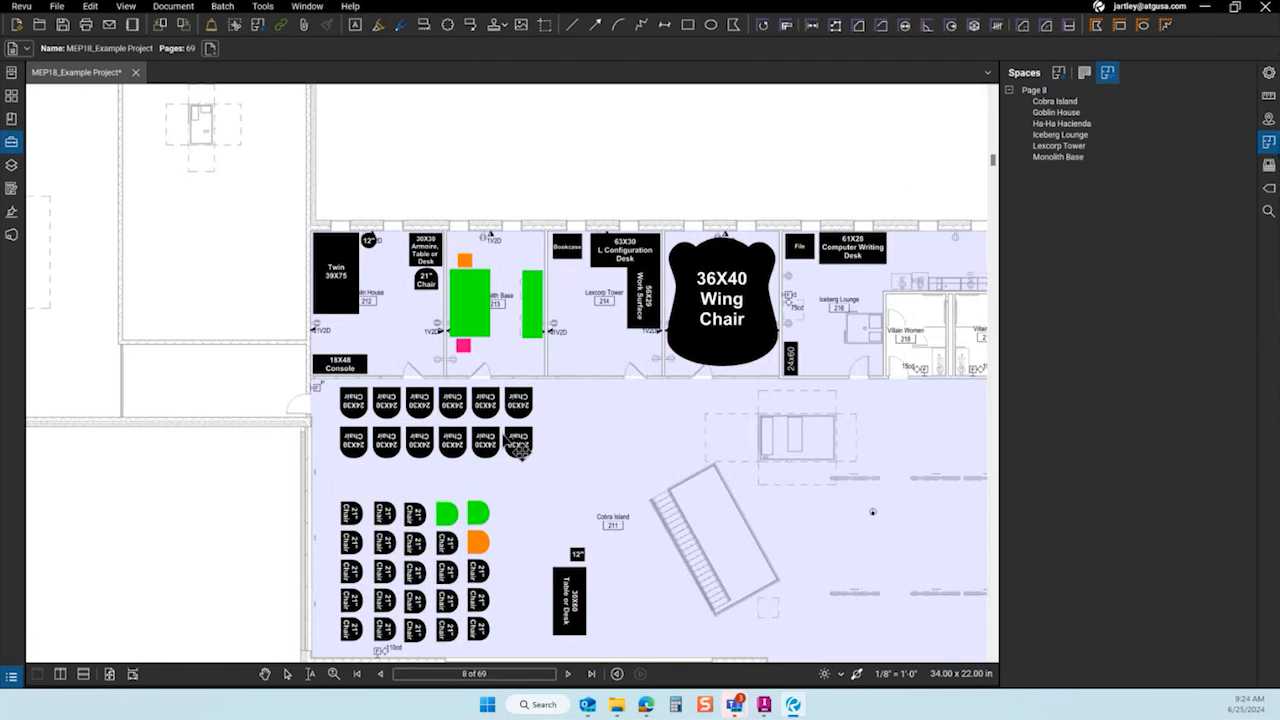
scroll(518, 449, down, 1)
scroll(416, 322, up, 2)
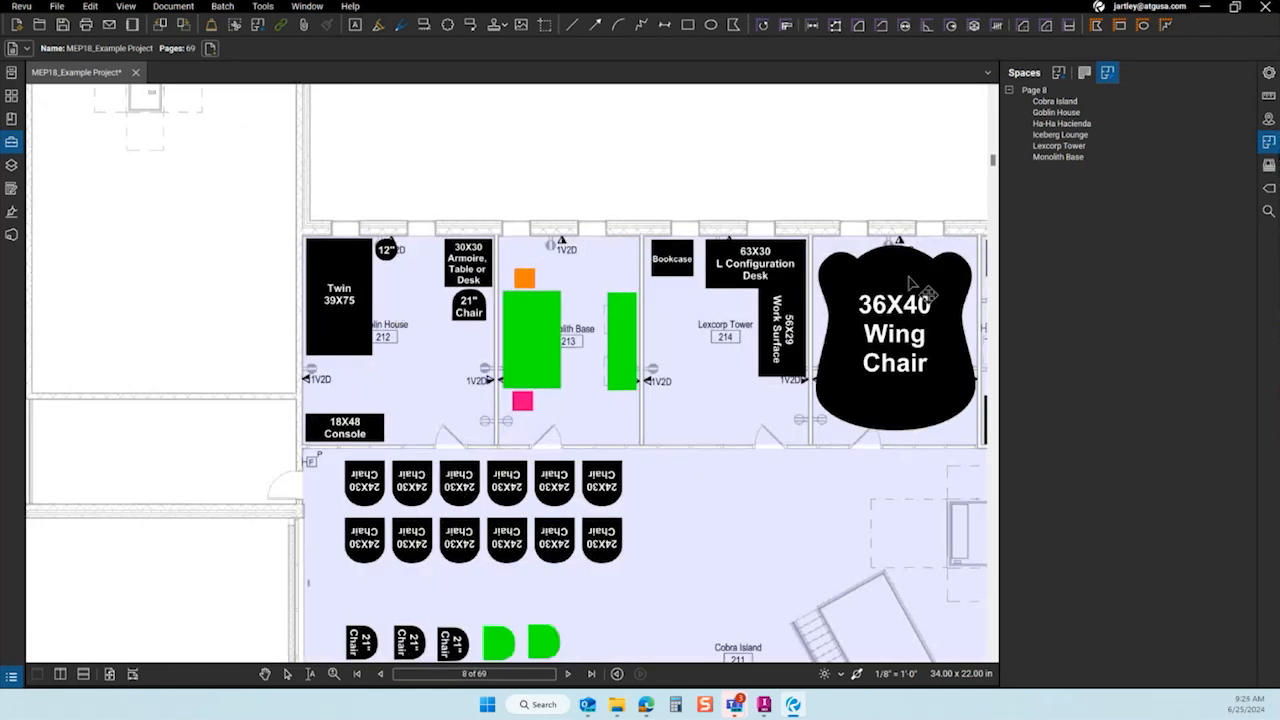
click(1058, 115)
right_click(1058, 113)
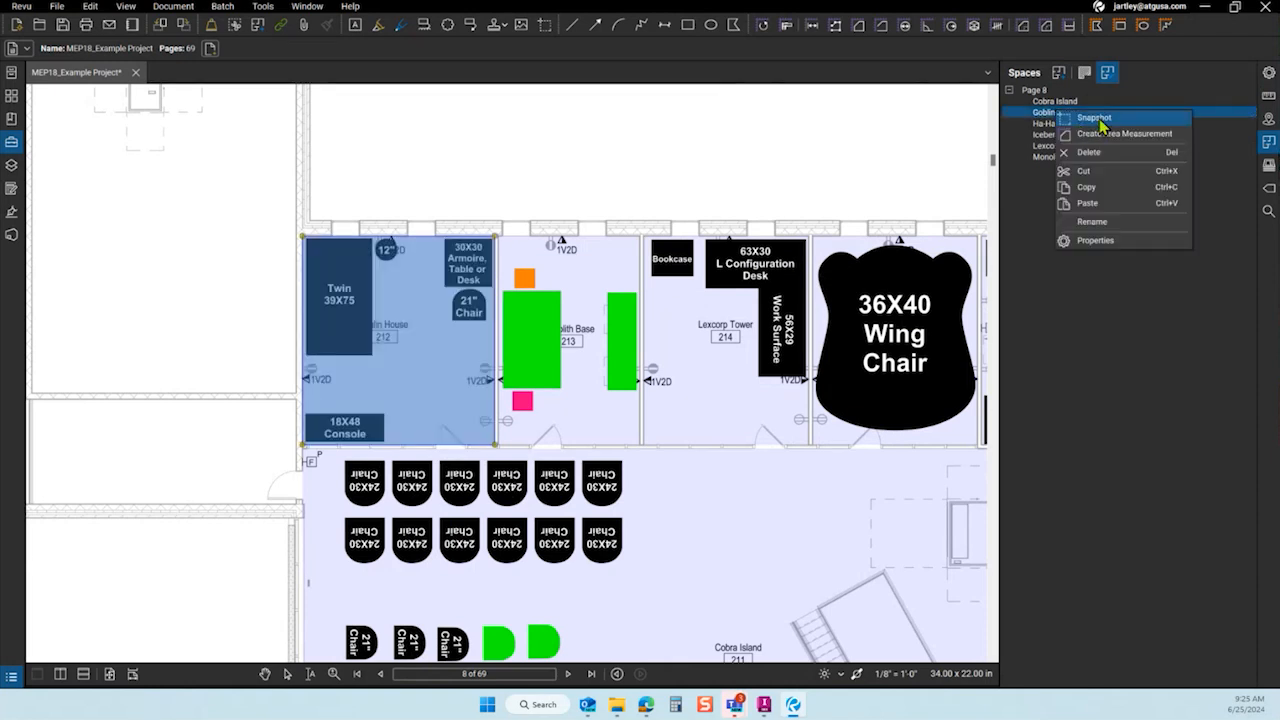
click(1094, 117)
scroll(314, 600, down, 5)
scroll(537, 243, up, 2)
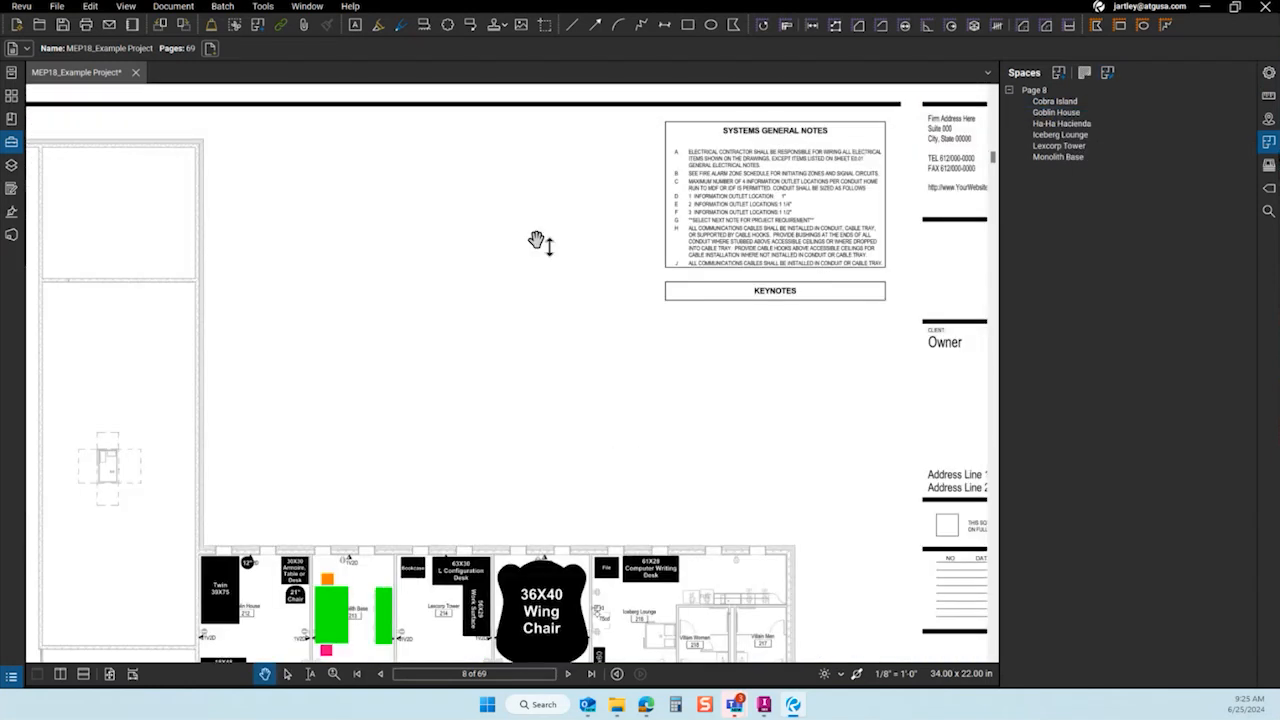
key(ctrl+v)
drag(591, 232, 543, 257)
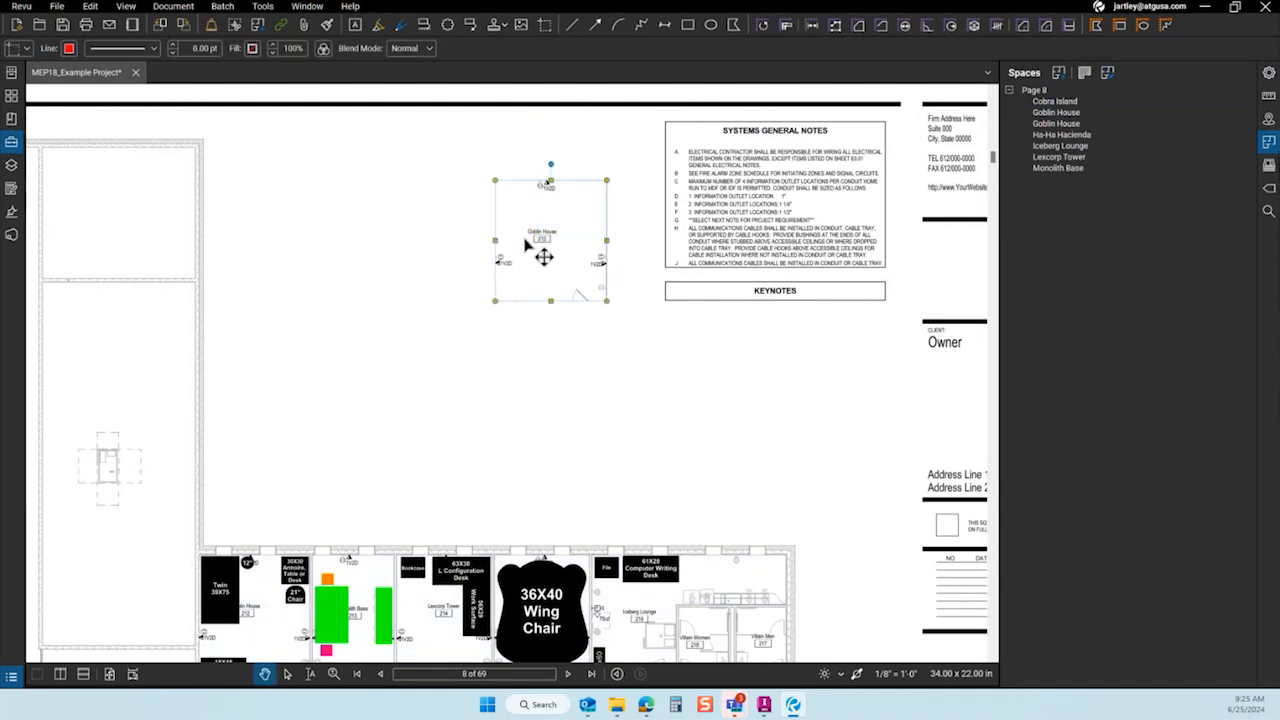
scroll(525, 245, up, 3)
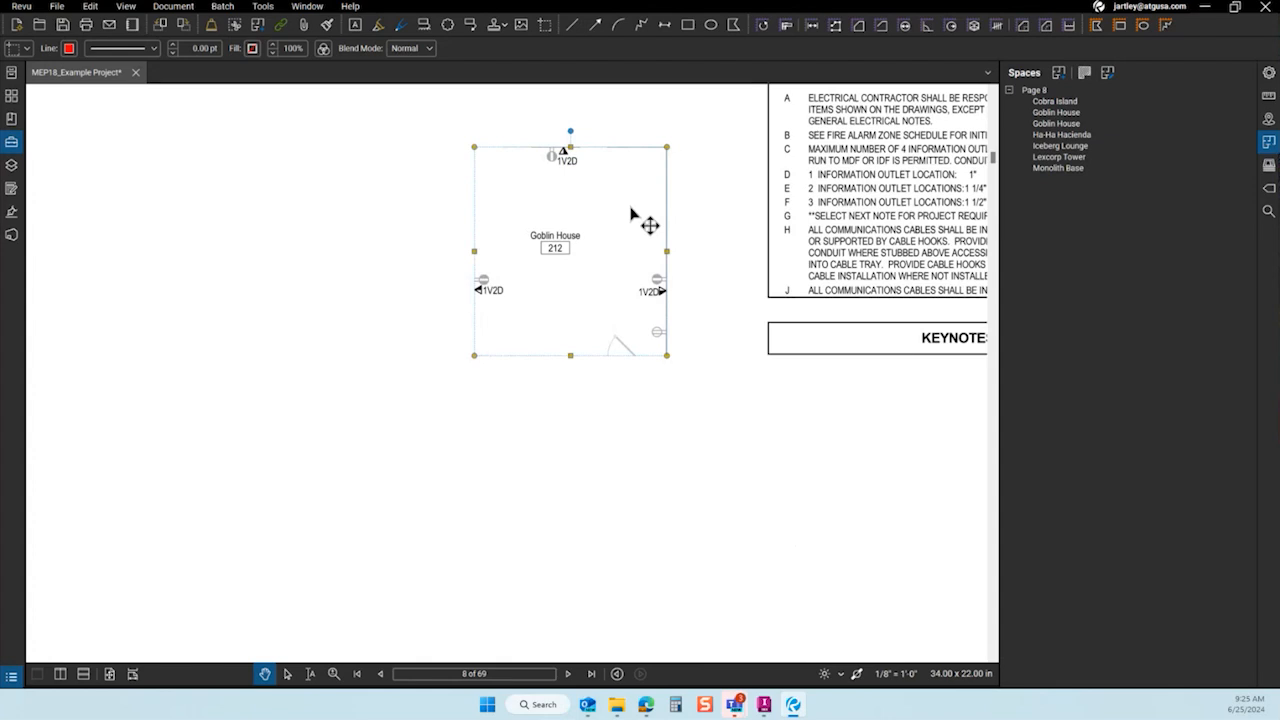
key(Delete)
scroll(631, 208, down, 5)
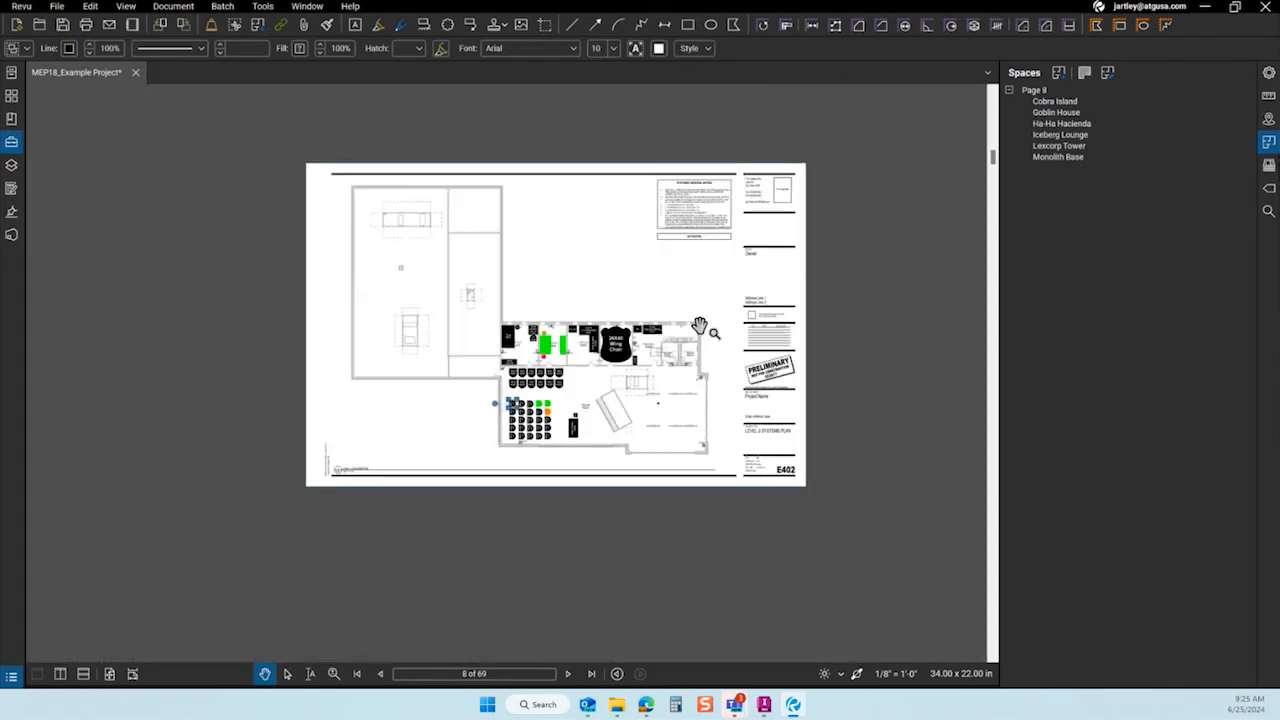
Create a new legend from all markups in the Markups List and place it in the blank area beside Cobra Island.
scroll(635, 382, up, 3)
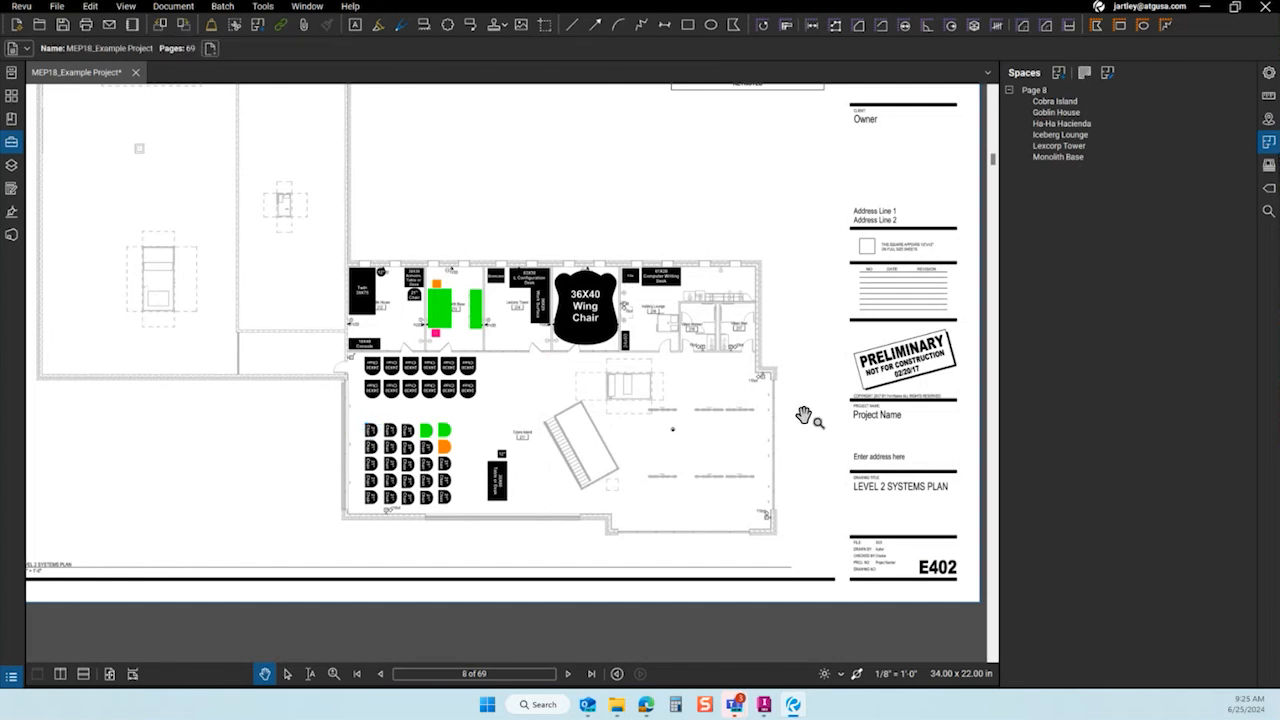
click(11, 677)
click(133, 498)
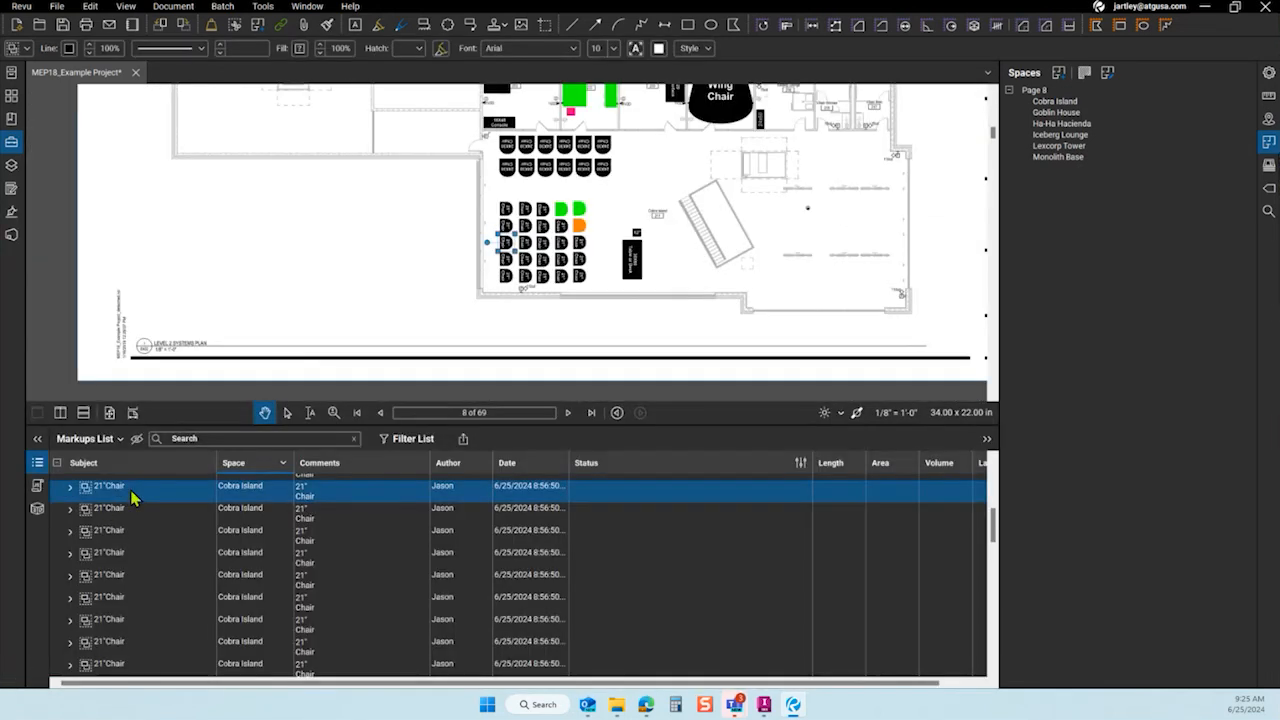
key(ctrl+a)
right_click(133, 492)
mouse_move(204, 583)
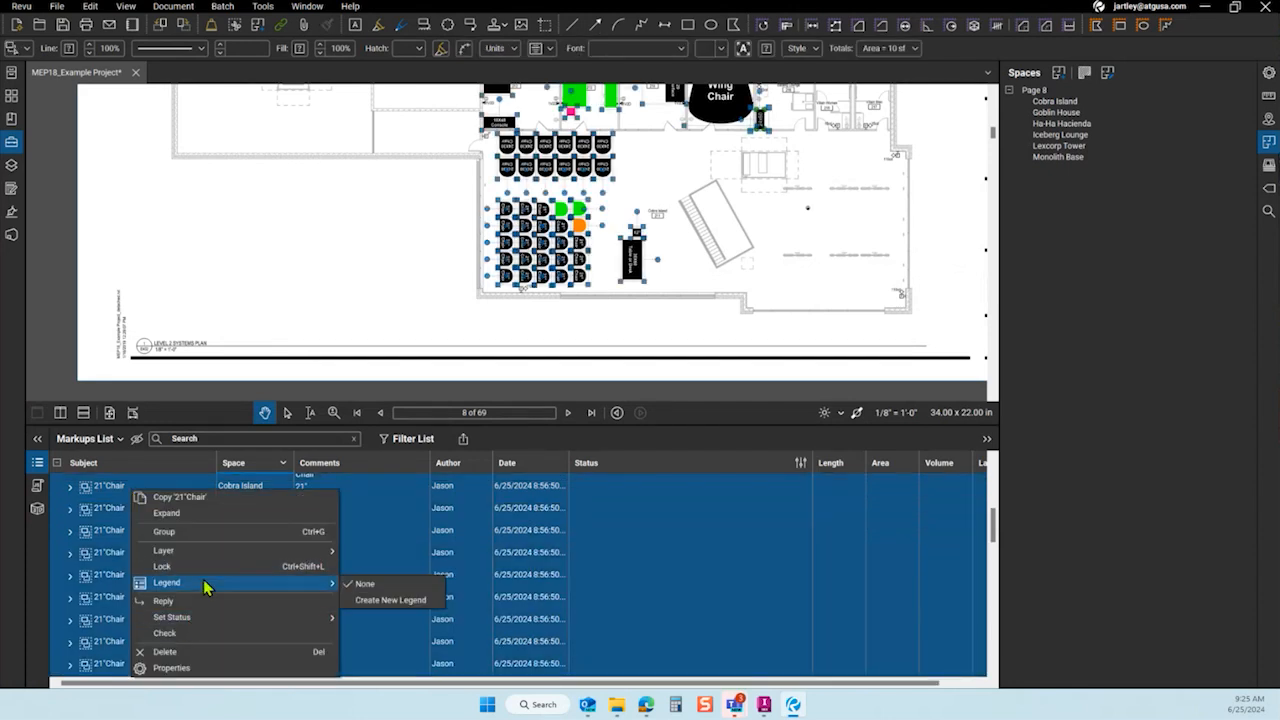
click(388, 600)
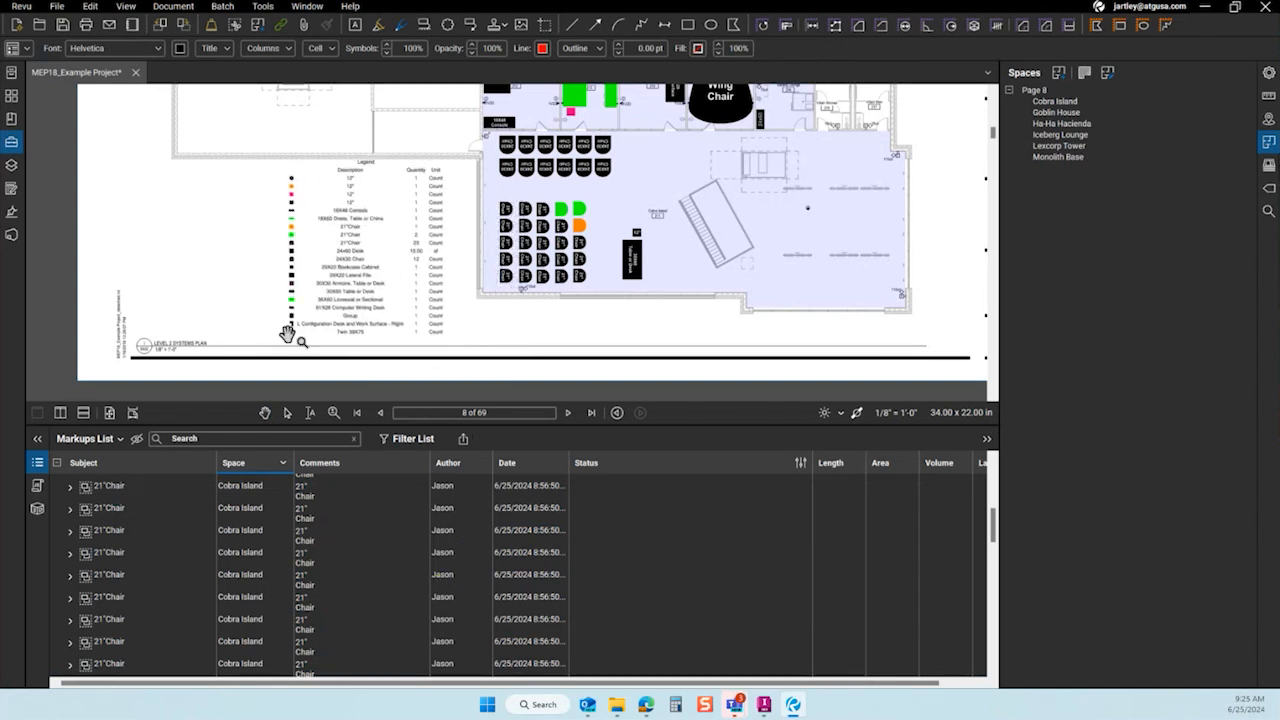
click(288, 335)
Move the furniture legend farther from the Cobra Island wall, within the blank area above the drawing title.
scroll(257, 210, up, 2)
scroll(257, 210, up, 1)
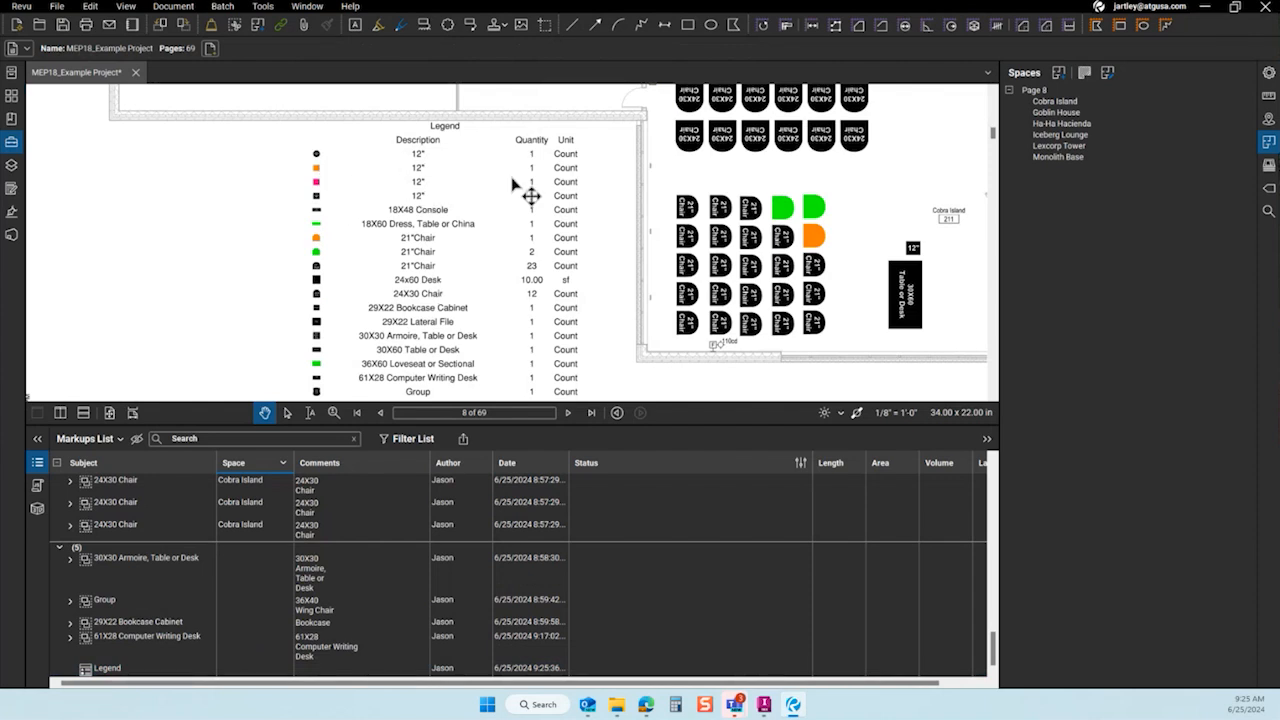
scroll(451, 233, down, 1)
scroll(451, 233, down, 1)
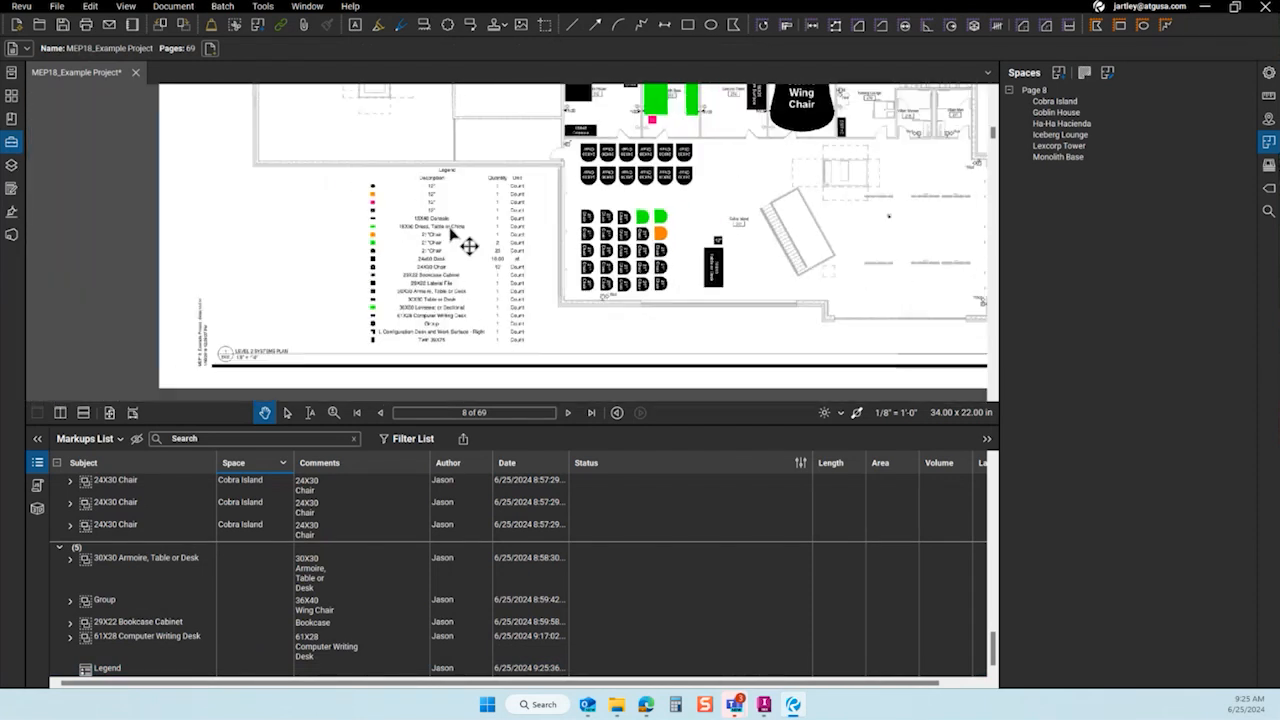
drag(454, 247, 384, 257)
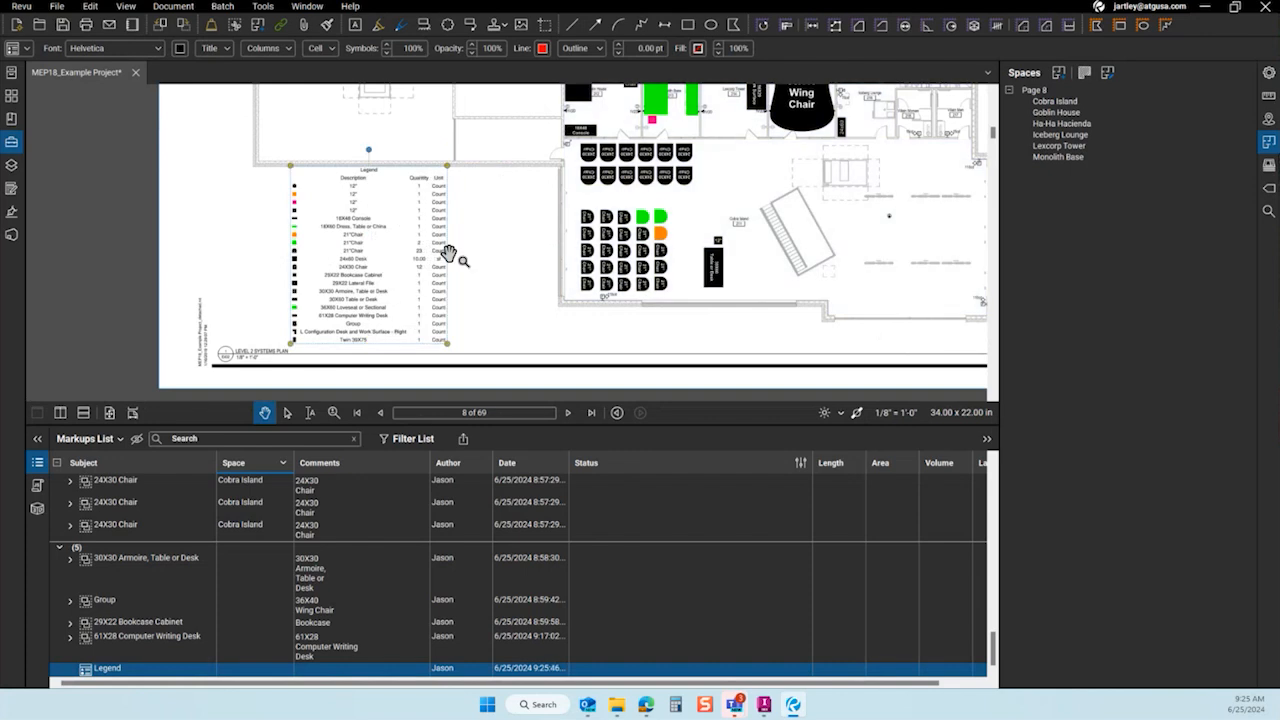
Deselect the legend, hide the Markups List, and examine the legend's furniture entries up close.
click(468, 252)
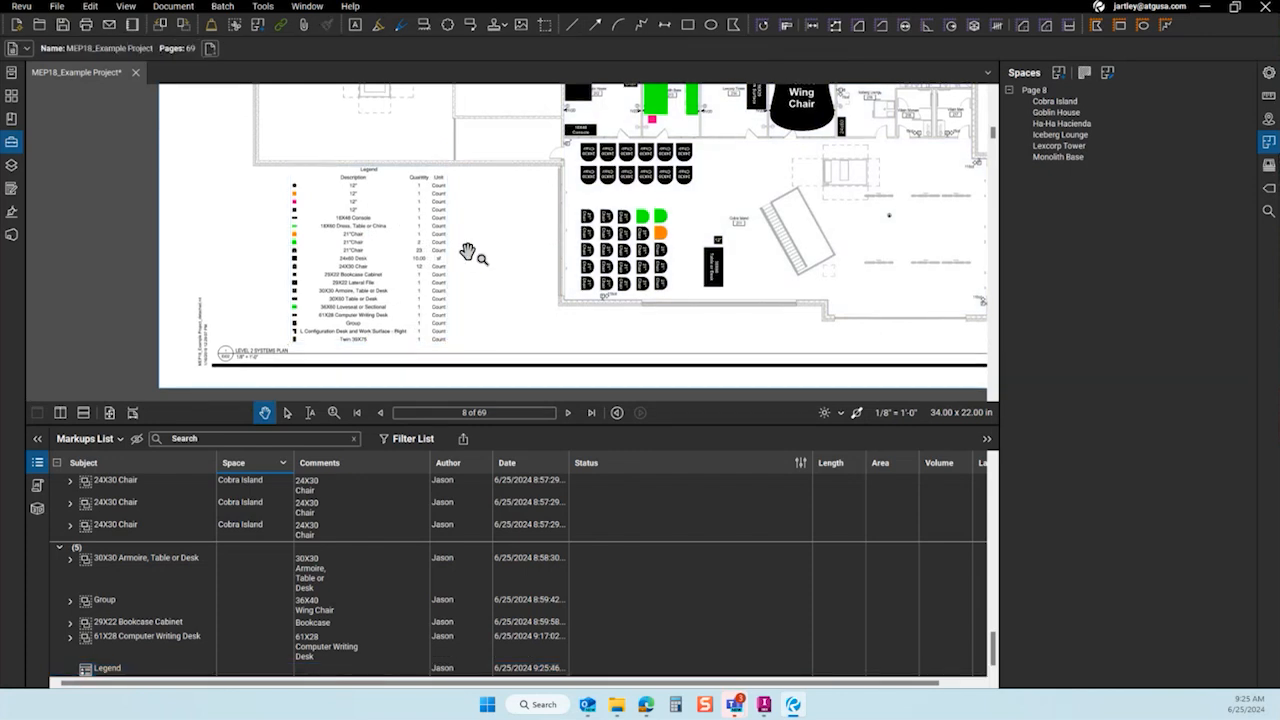
click(36, 463)
scroll(253, 247, up, 1)
scroll(254, 248, up, 2)
scroll(278, 618, down, 2)
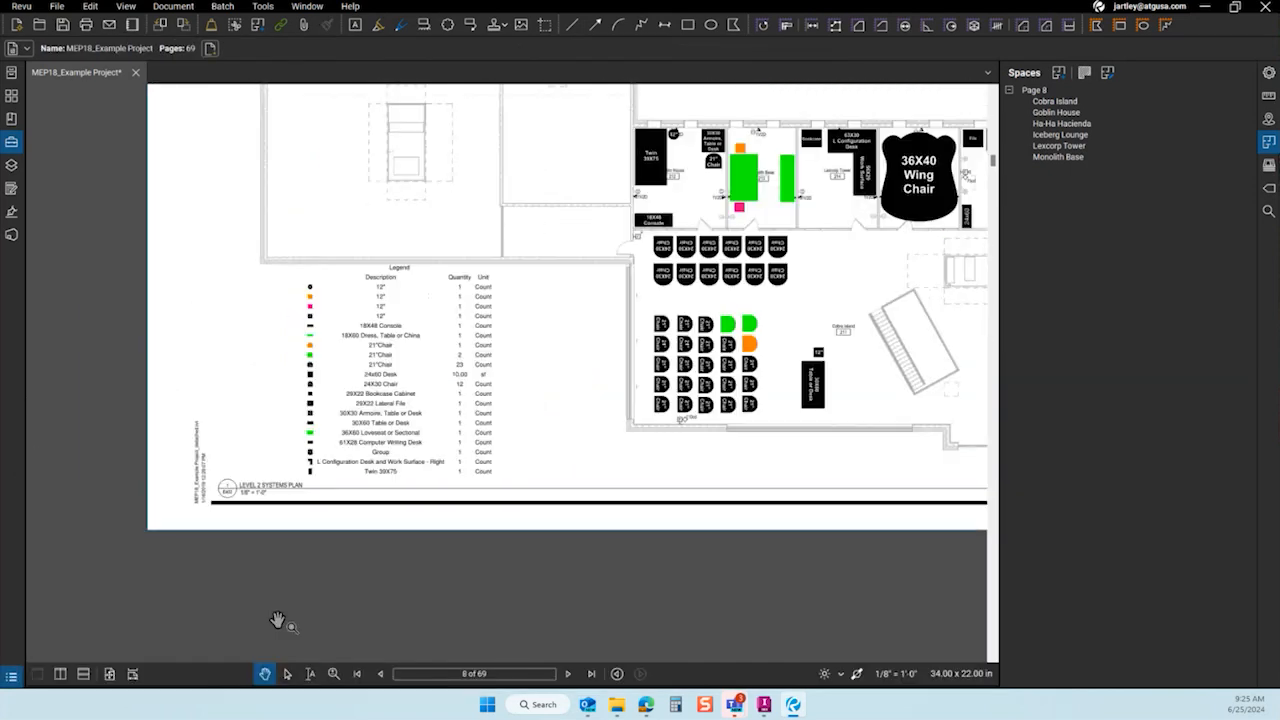
scroll(362, 424, up, 3)
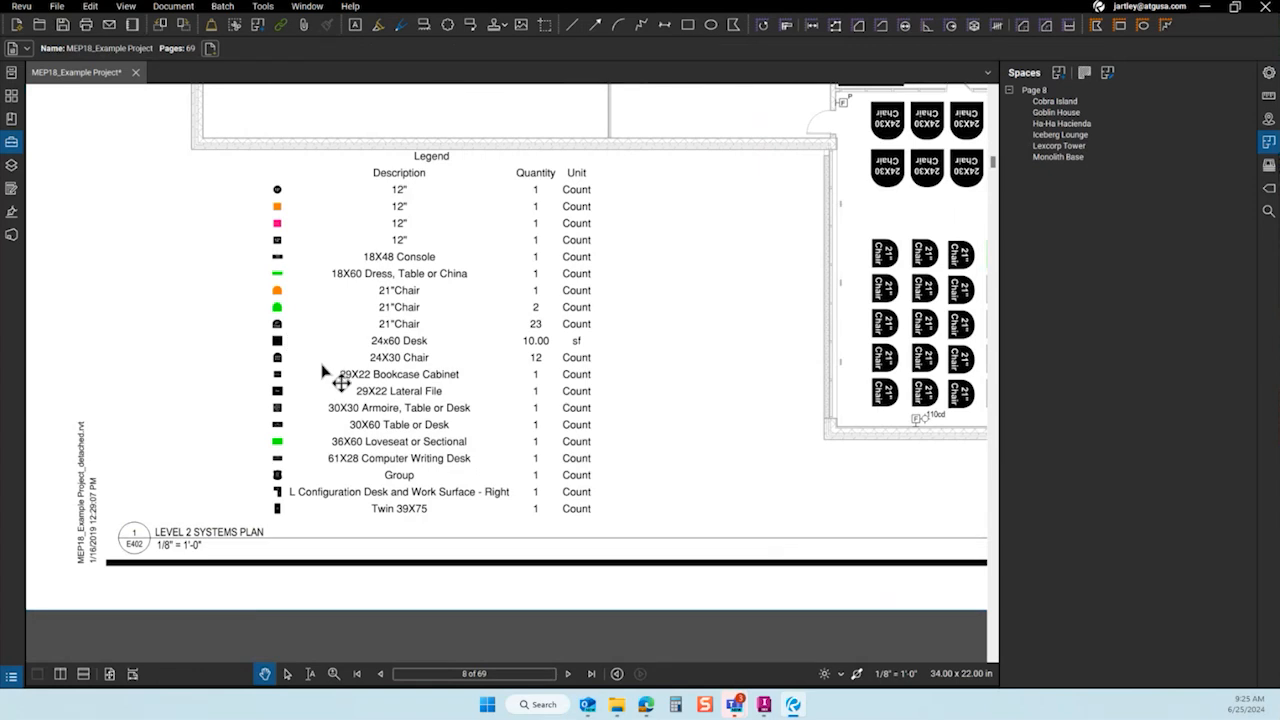
Set the furniture legend's Description column to show each markup's Status instead of its Subject.
click(400, 312)
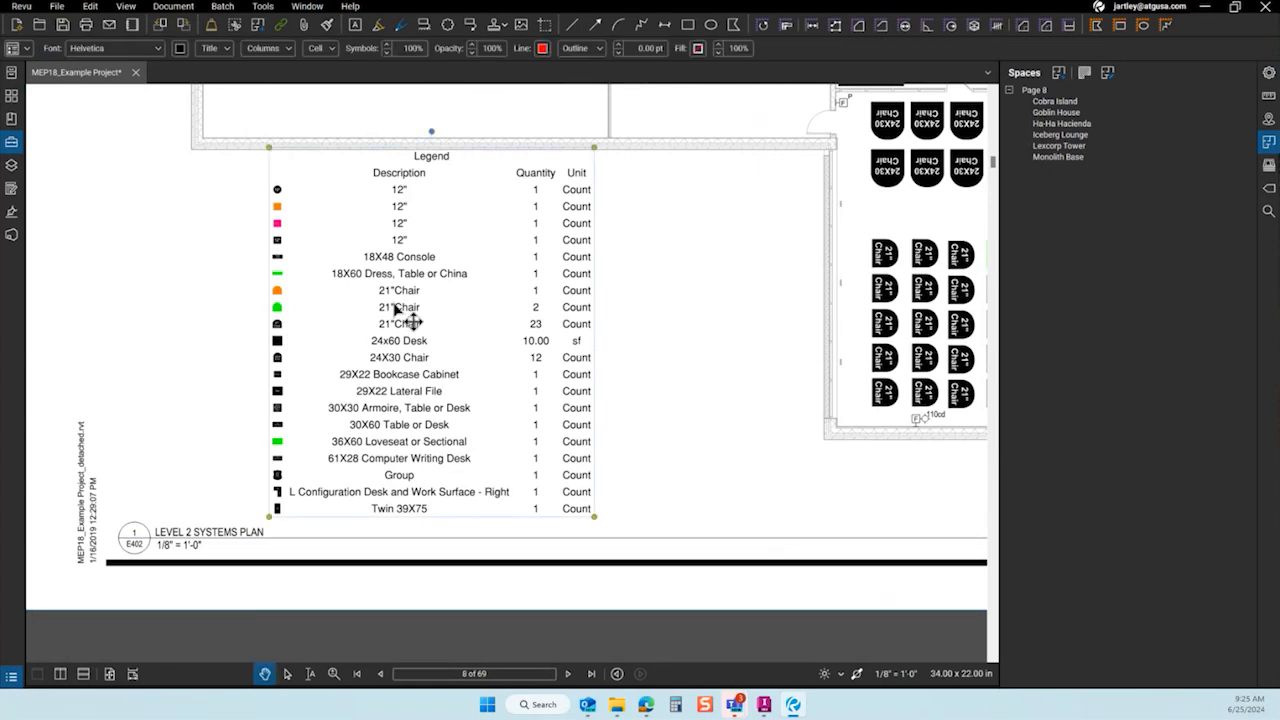
click(289, 50)
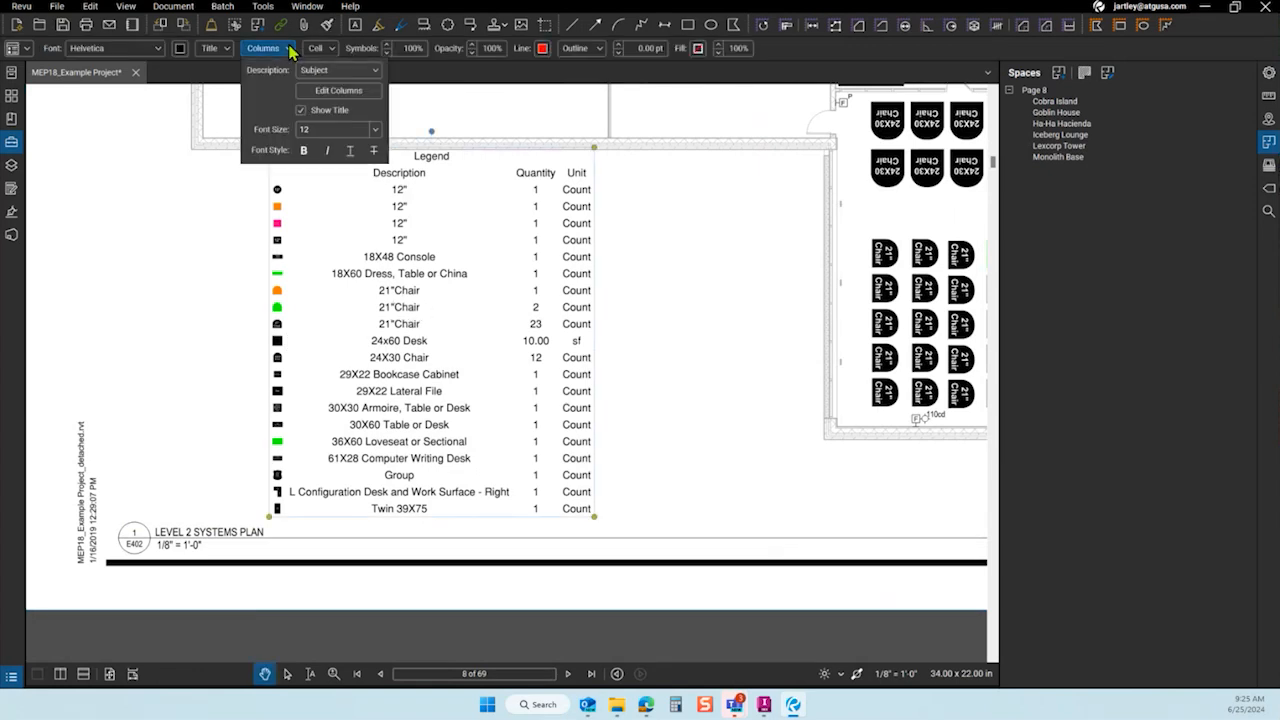
click(349, 72)
click(352, 159)
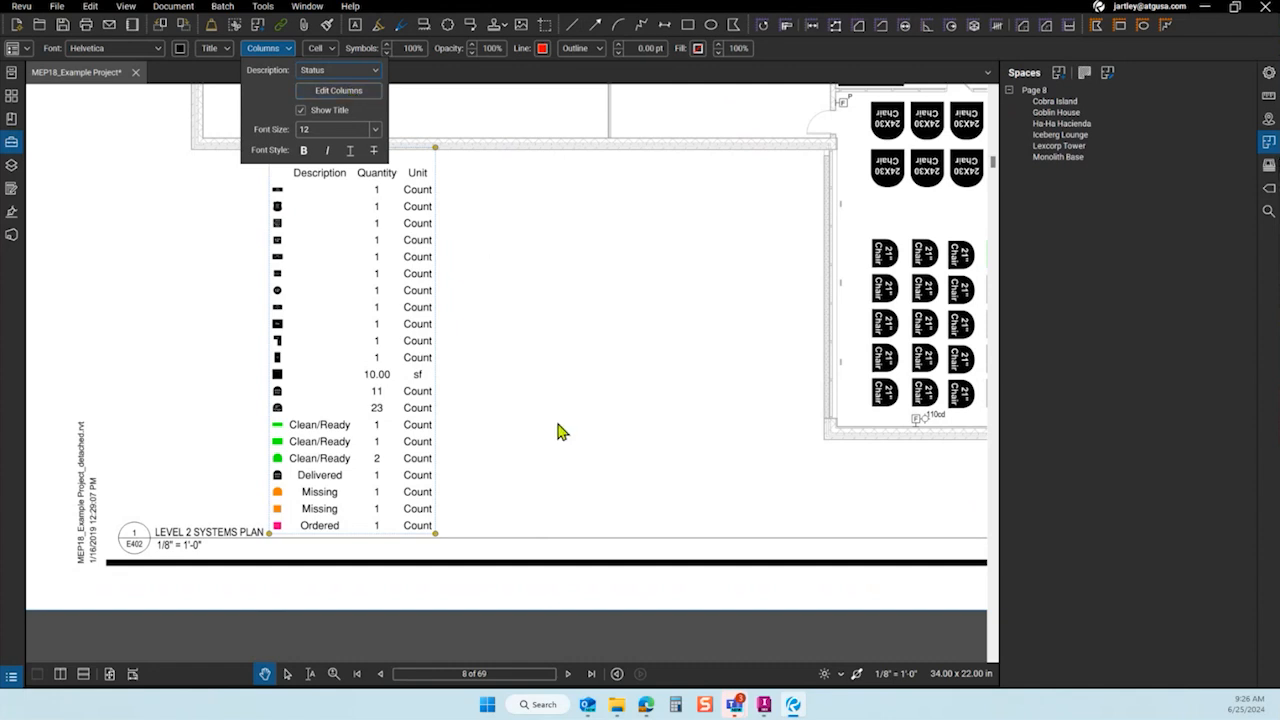
click(263, 48)
click(558, 346)
Move the furniture legend to the blank area above the furnished rooms, beside the Systems General Notes.
scroll(558, 348, down, 2)
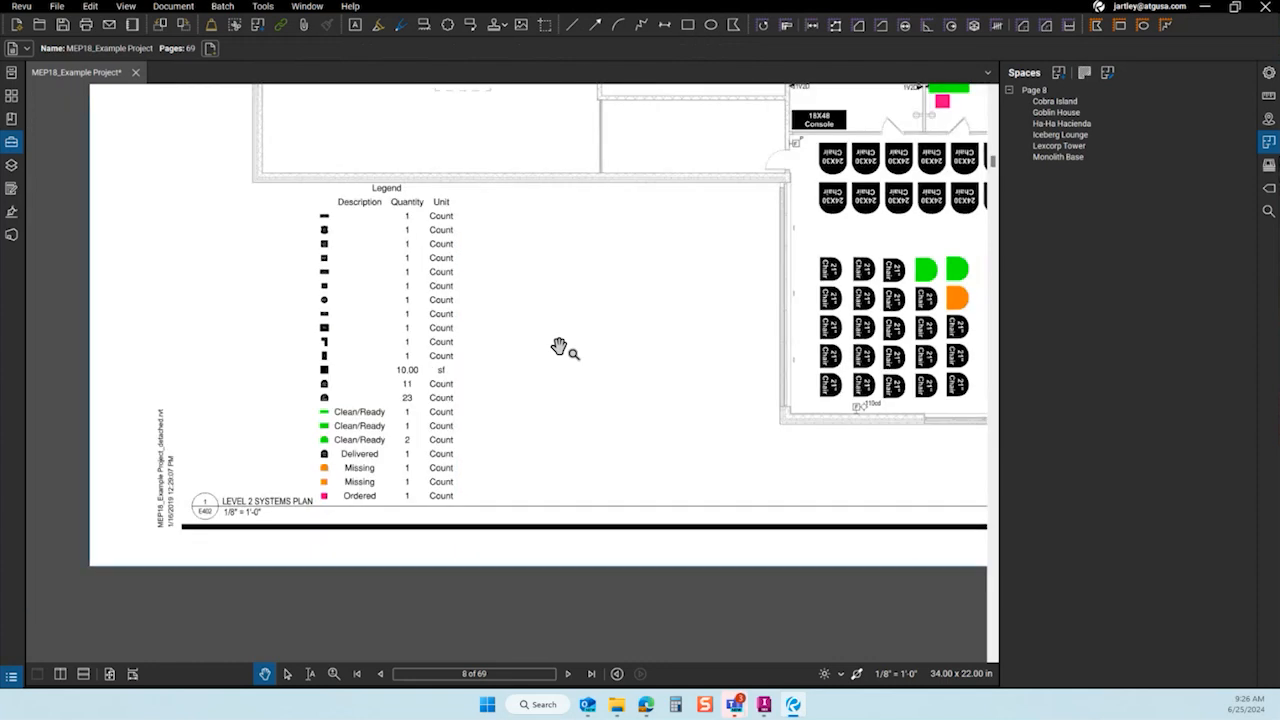
scroll(558, 348, down, 4)
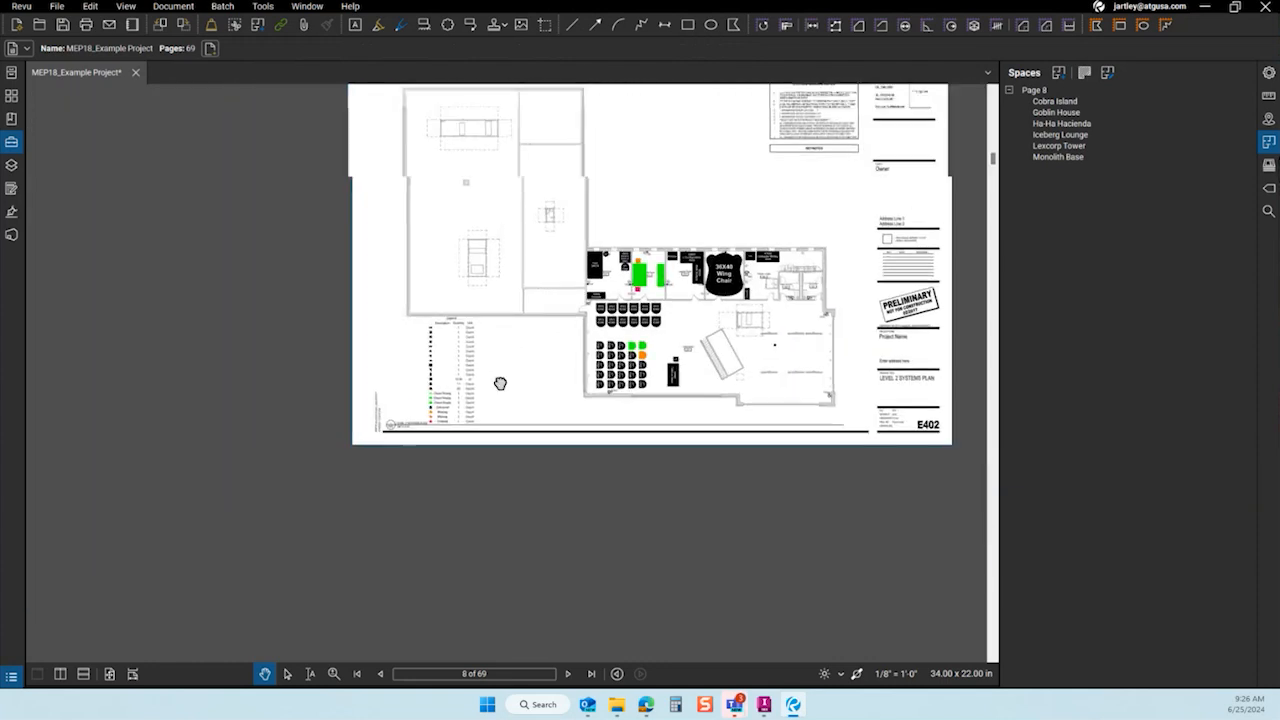
click(376, 470)
mouse_move(378, 470)
mouse_down()
mouse_move(586, 277)
mouse_move(629, 266)
mouse_move(701, 275)
mouse_move(690, 296)
mouse_up()
click(720, 320)
scroll(698, 358, up, 2)
scroll(698, 357, up, 1)
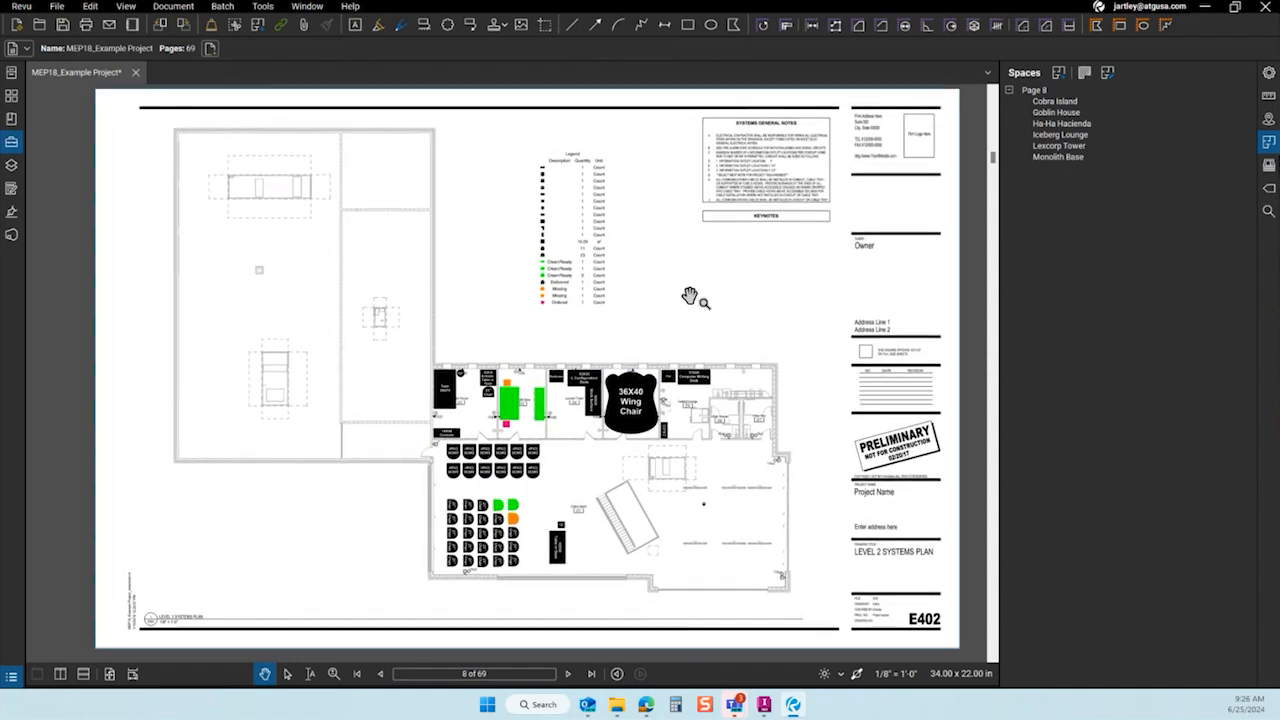